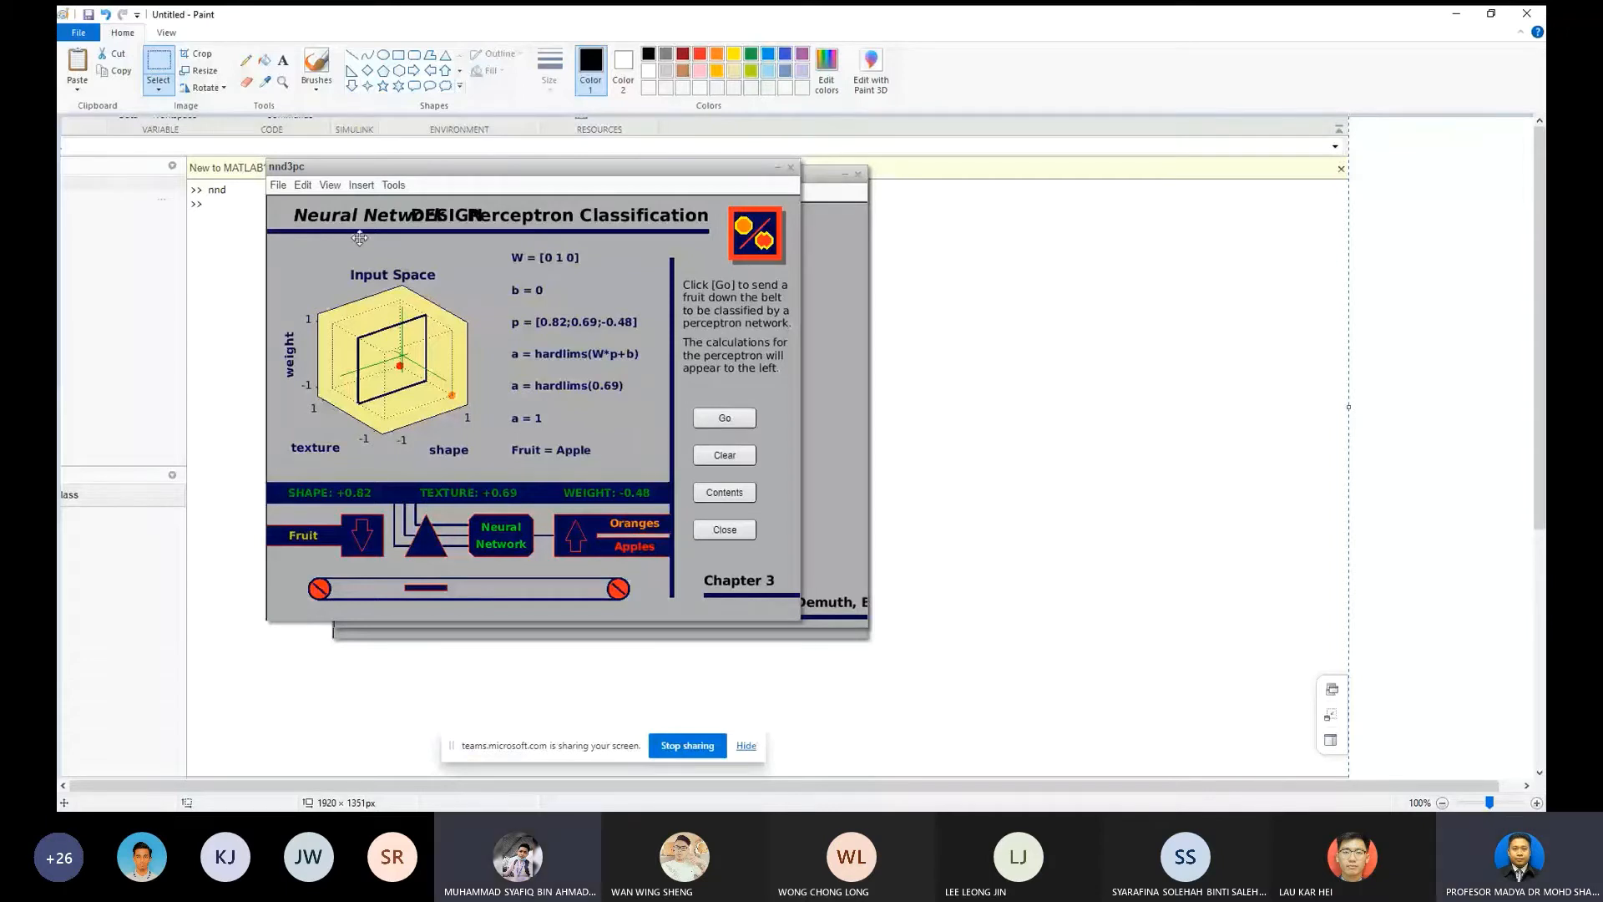
Step: Move the pasted perceptron screenshot up and toward the canvas's left edge, leaving blank drawing space beside it
{"action": "left_click_drag", "start_coordinate": [359, 238], "coordinate": [347, 225]}
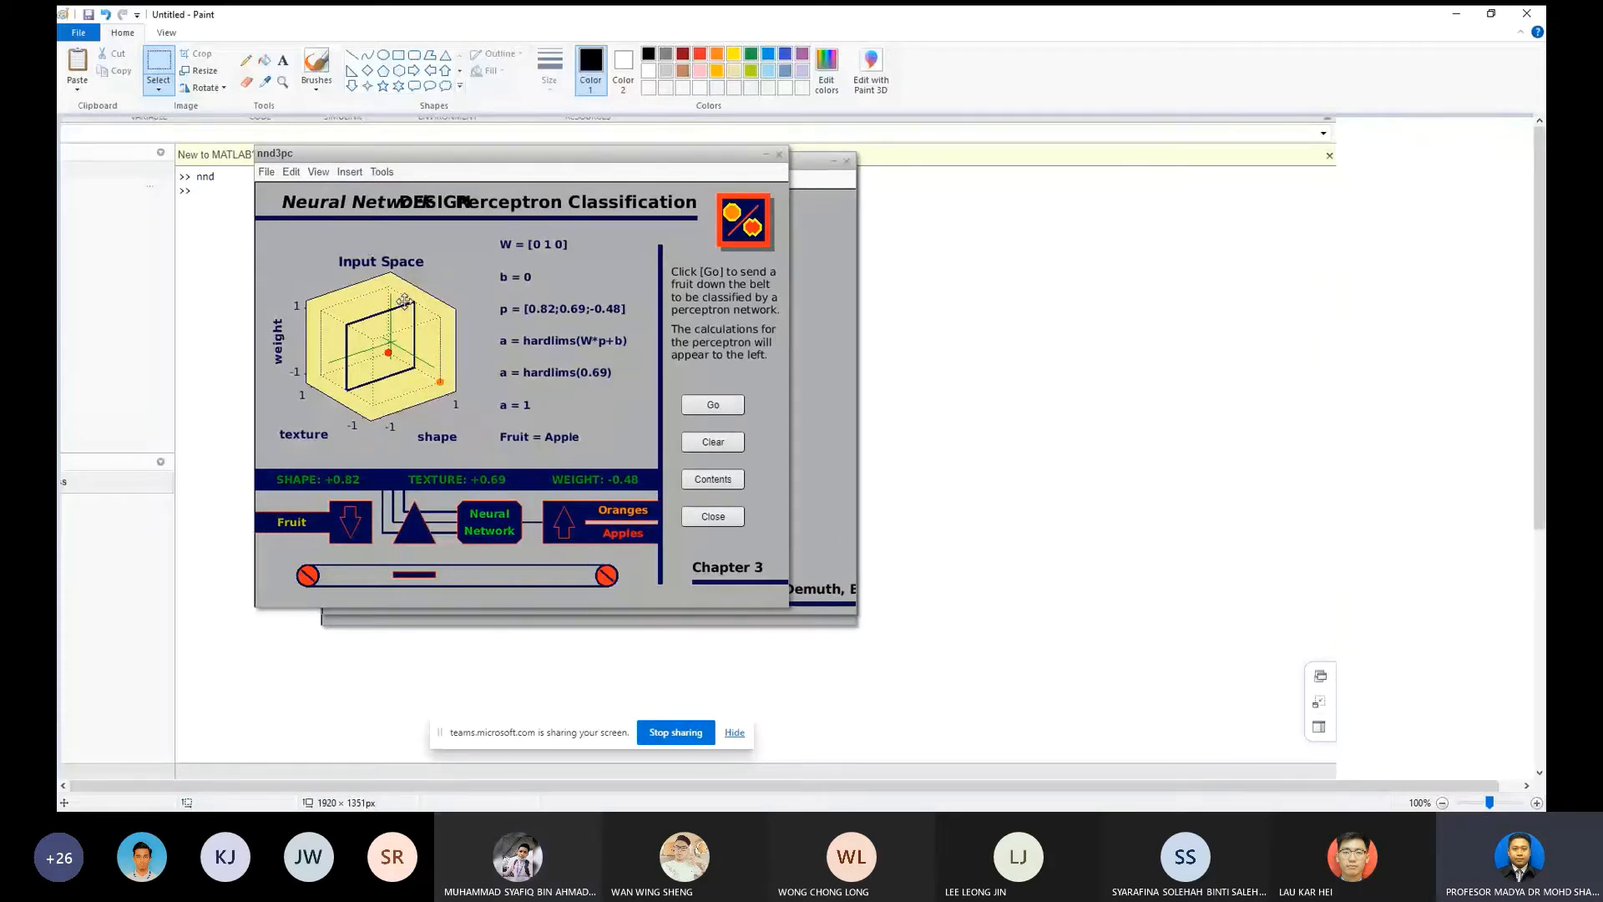
{"action": "left_click_drag", "start_coordinate": [404, 302], "coordinate": [405, 295]}
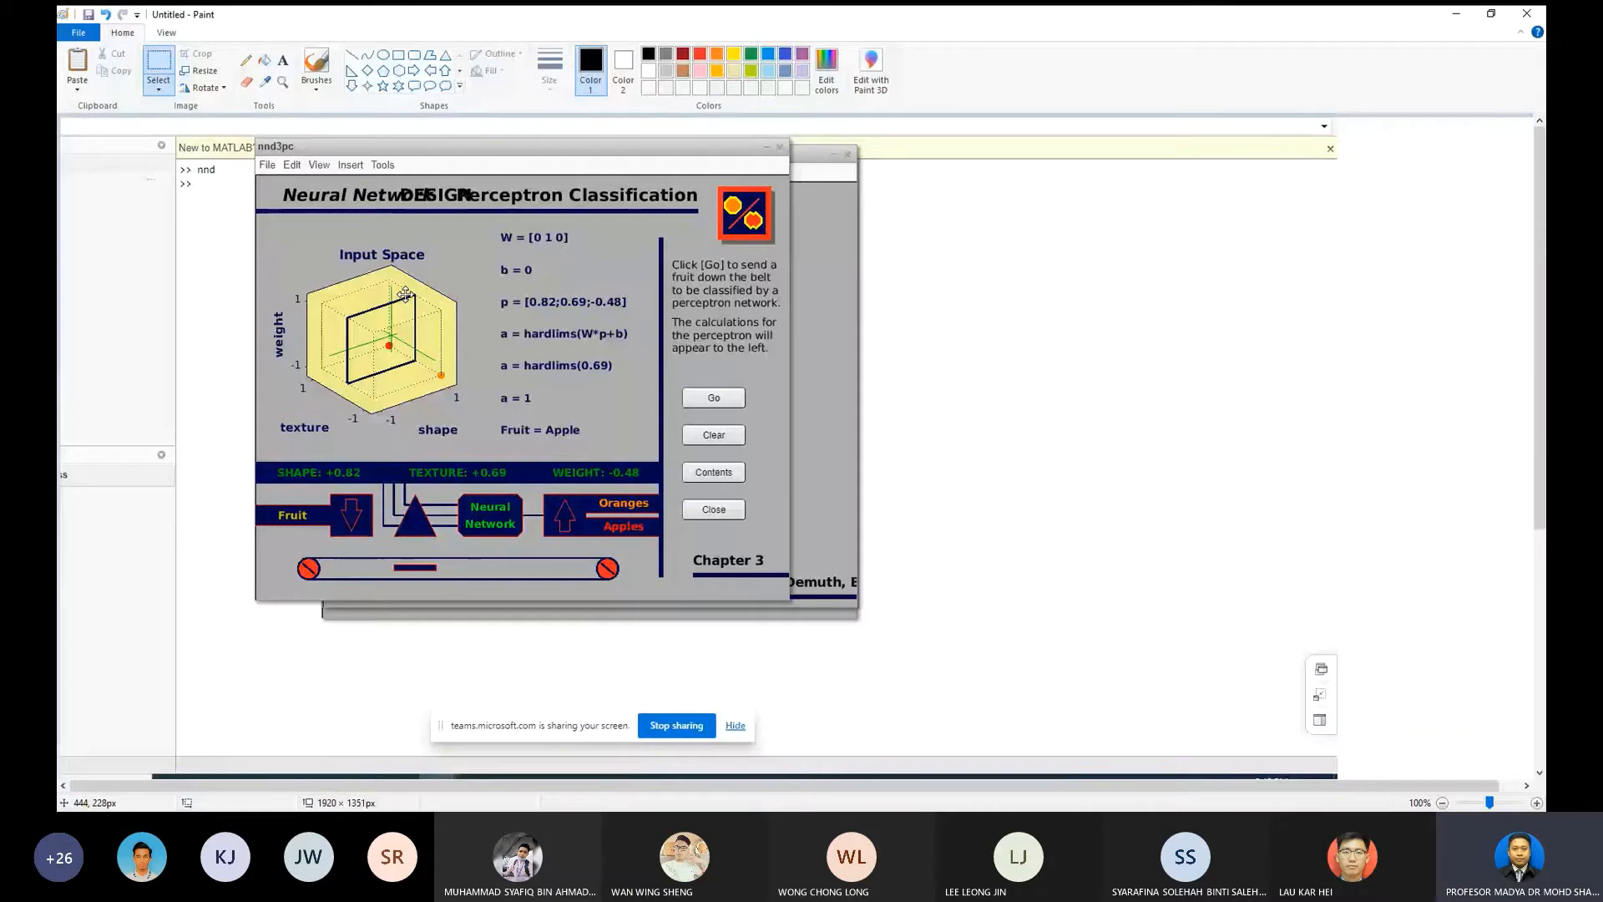
{"action": "left_click_drag", "start_coordinate": [405, 294], "coordinate": [365, 283]}
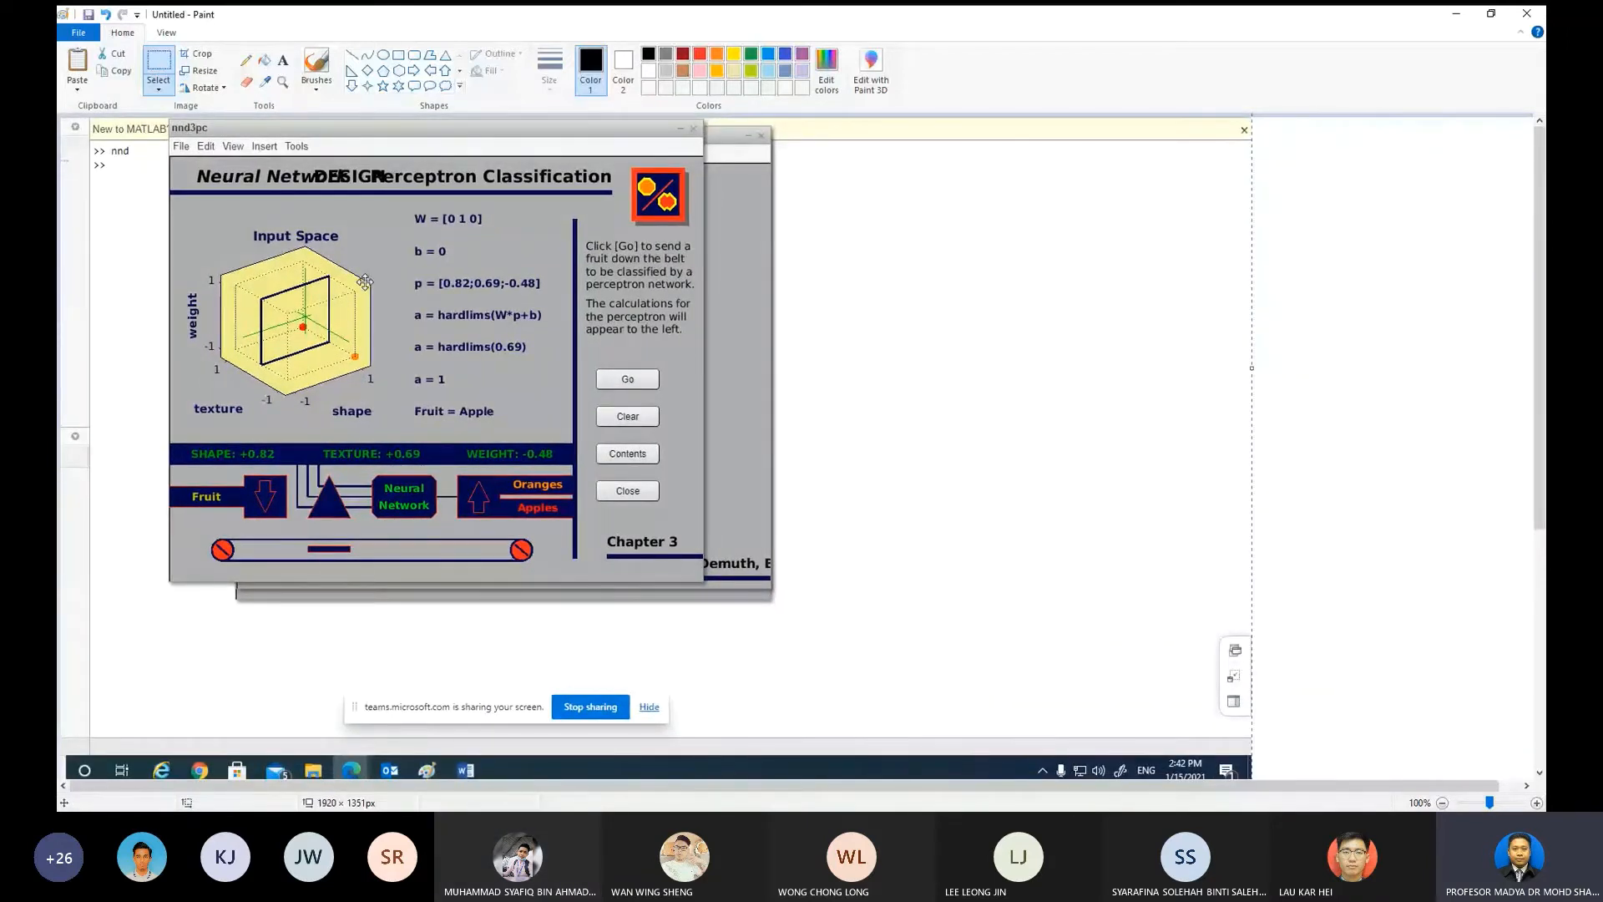
{"action": "left_click_drag", "start_coordinate": [386, 302], "coordinate": [356, 304]}
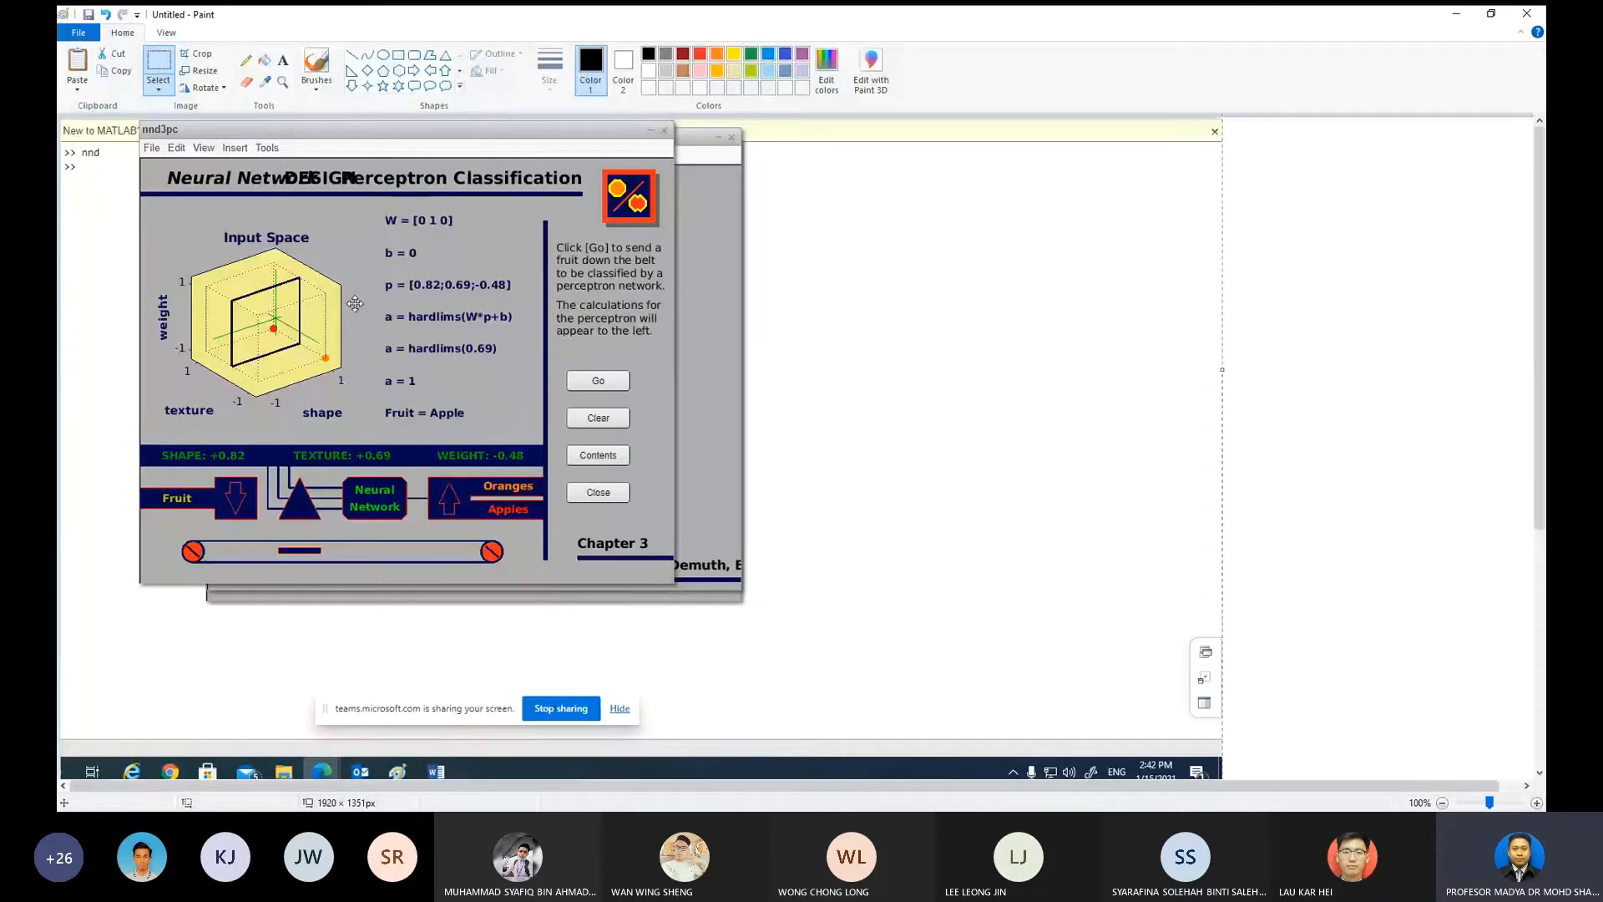
{"action": "left_click_drag", "start_coordinate": [355, 303], "coordinate": [343, 305]}
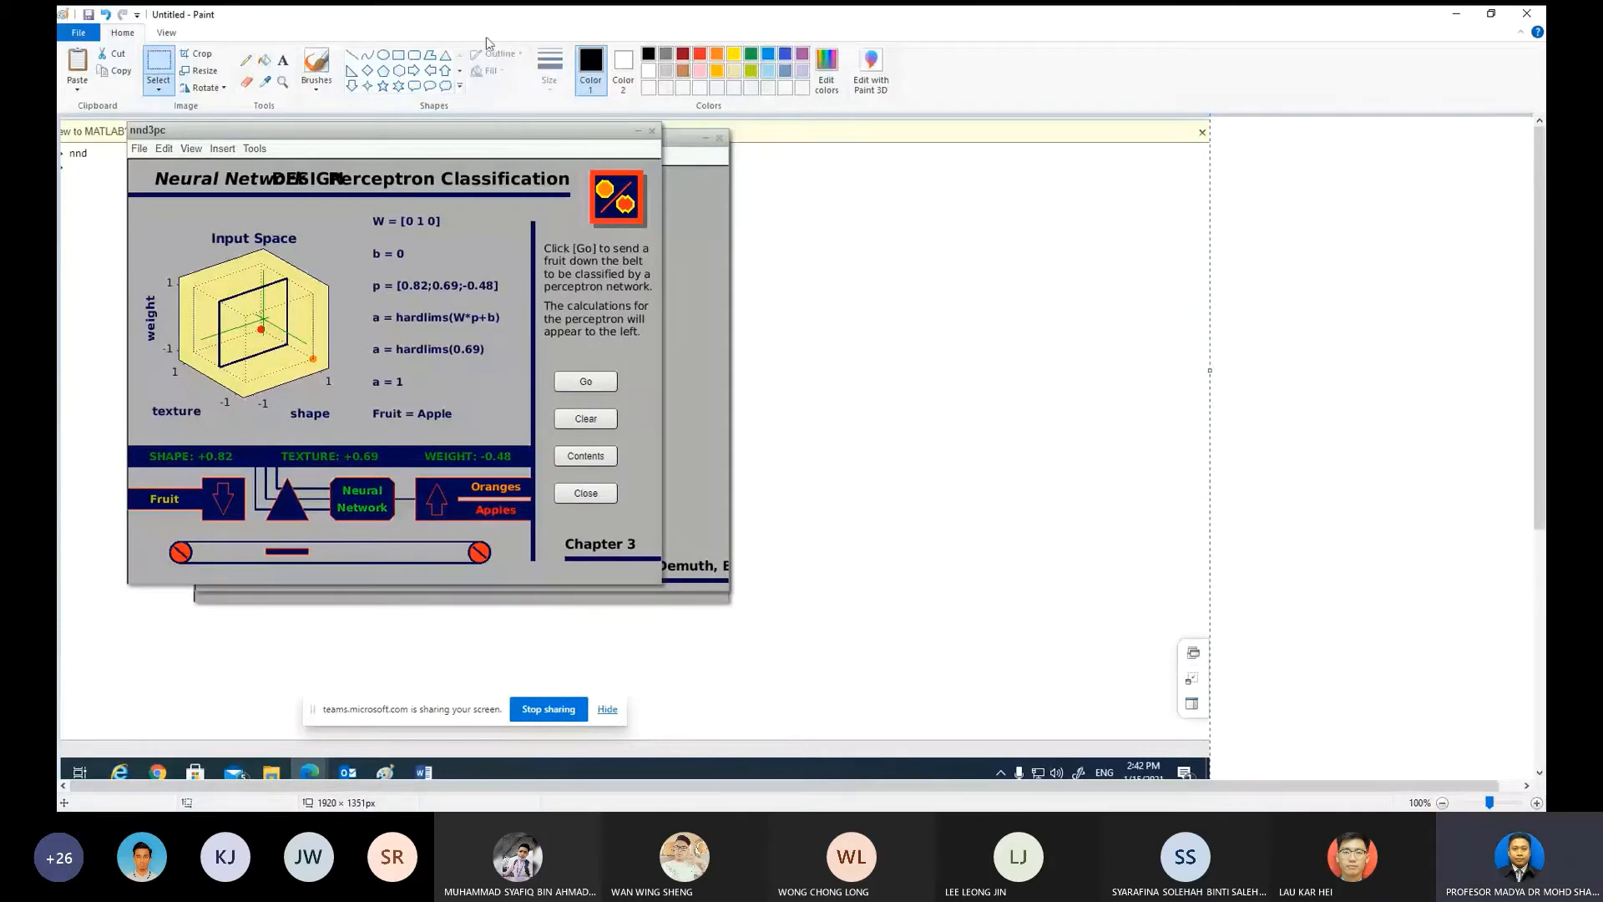
Step: Set the pencil to the second line thickness and mark the weight vector W = [0 1 0] with a curved stroke
{"action": "left_click", "coordinate": [551, 87]}
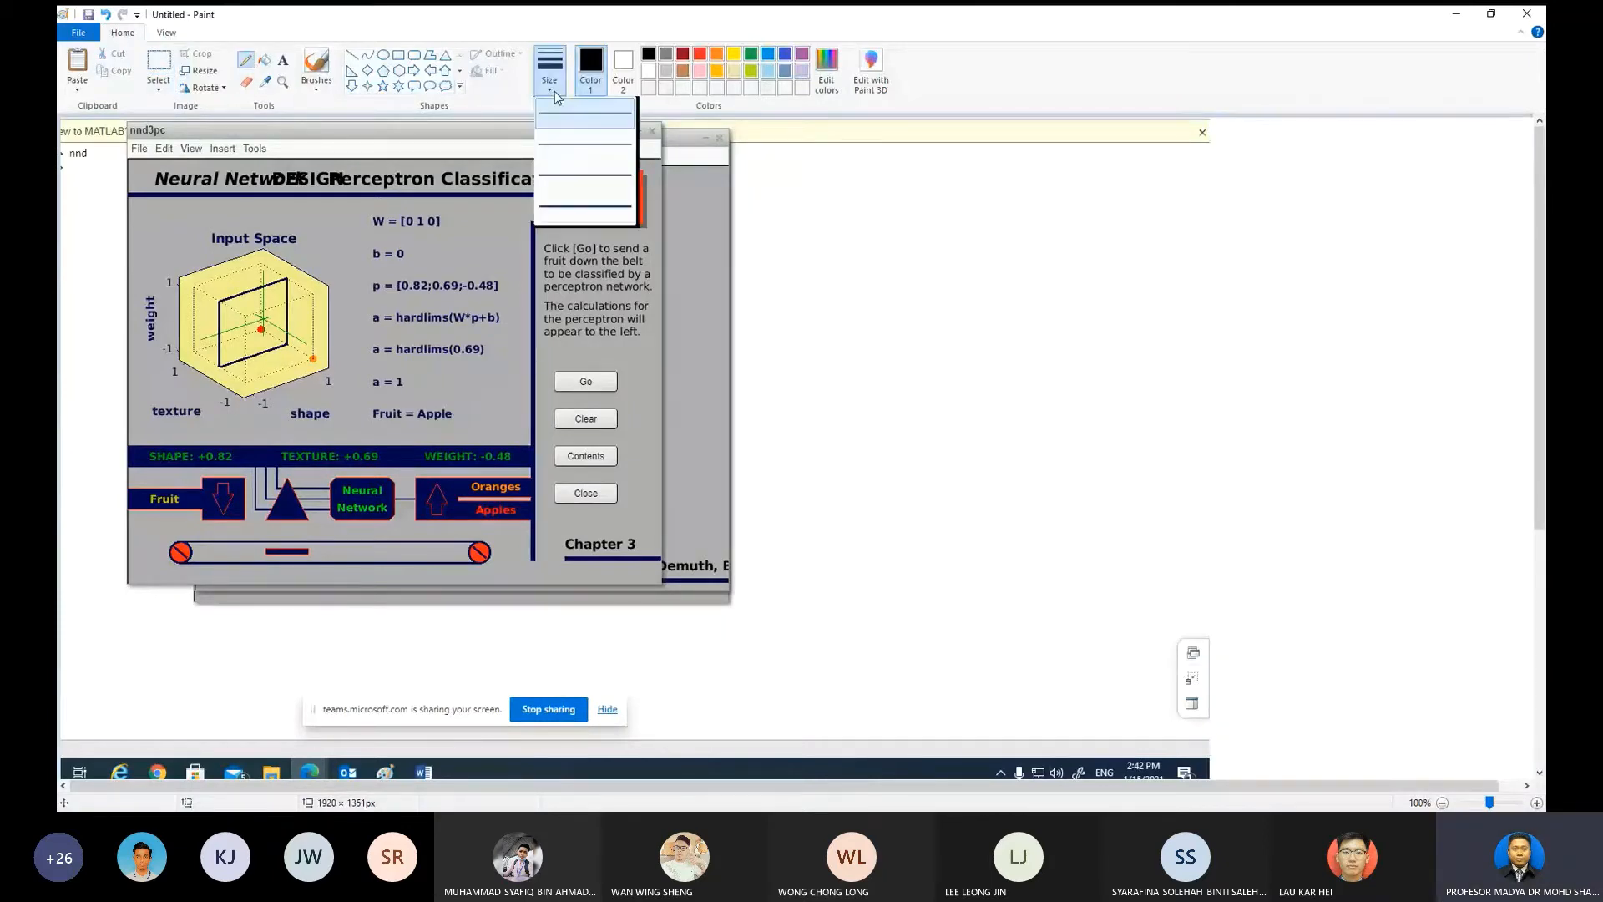
{"action": "left_click", "coordinate": [576, 144]}
{"action": "mouse_move", "coordinate": [373, 210]}
{"action": "left_mouse_down"}
{"action": "mouse_move", "coordinate": [367, 224]}
{"action": "mouse_move", "coordinate": [432, 236]}
{"action": "left_mouse_up"}
Step: Draw a neuron circle labelled S with three input lines and an output line, and underline the p vector in the screenshot
{"action": "left_click_drag", "start_coordinate": [1008, 305], "coordinate": [1006, 291]}
{"action": "mouse_move", "coordinate": [912, 273]}
{"action": "left_mouse_down"}
{"action": "mouse_move", "coordinate": [976, 310]}
{"action": "mouse_move", "coordinate": [871, 356]}
{"action": "left_mouse_up"}
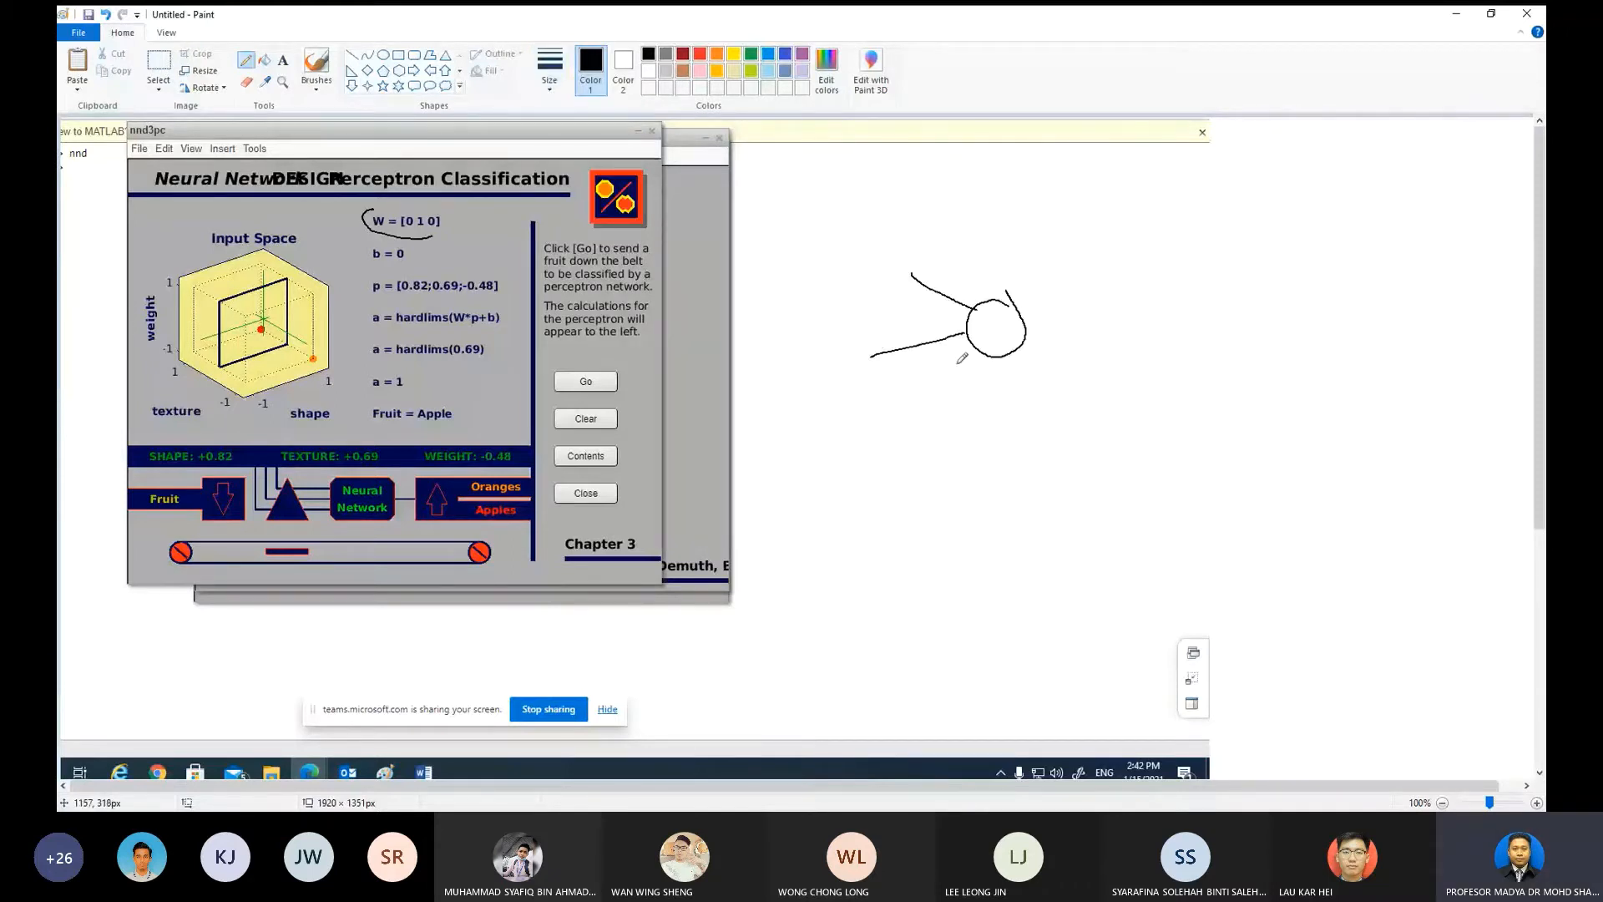
{"action": "left_click_drag", "start_coordinate": [989, 351], "coordinate": [913, 394]}
{"action": "left_click_drag", "start_coordinate": [912, 274], "coordinate": [881, 244]}
{"action": "left_click_drag", "start_coordinate": [386, 294], "coordinate": [451, 286]}
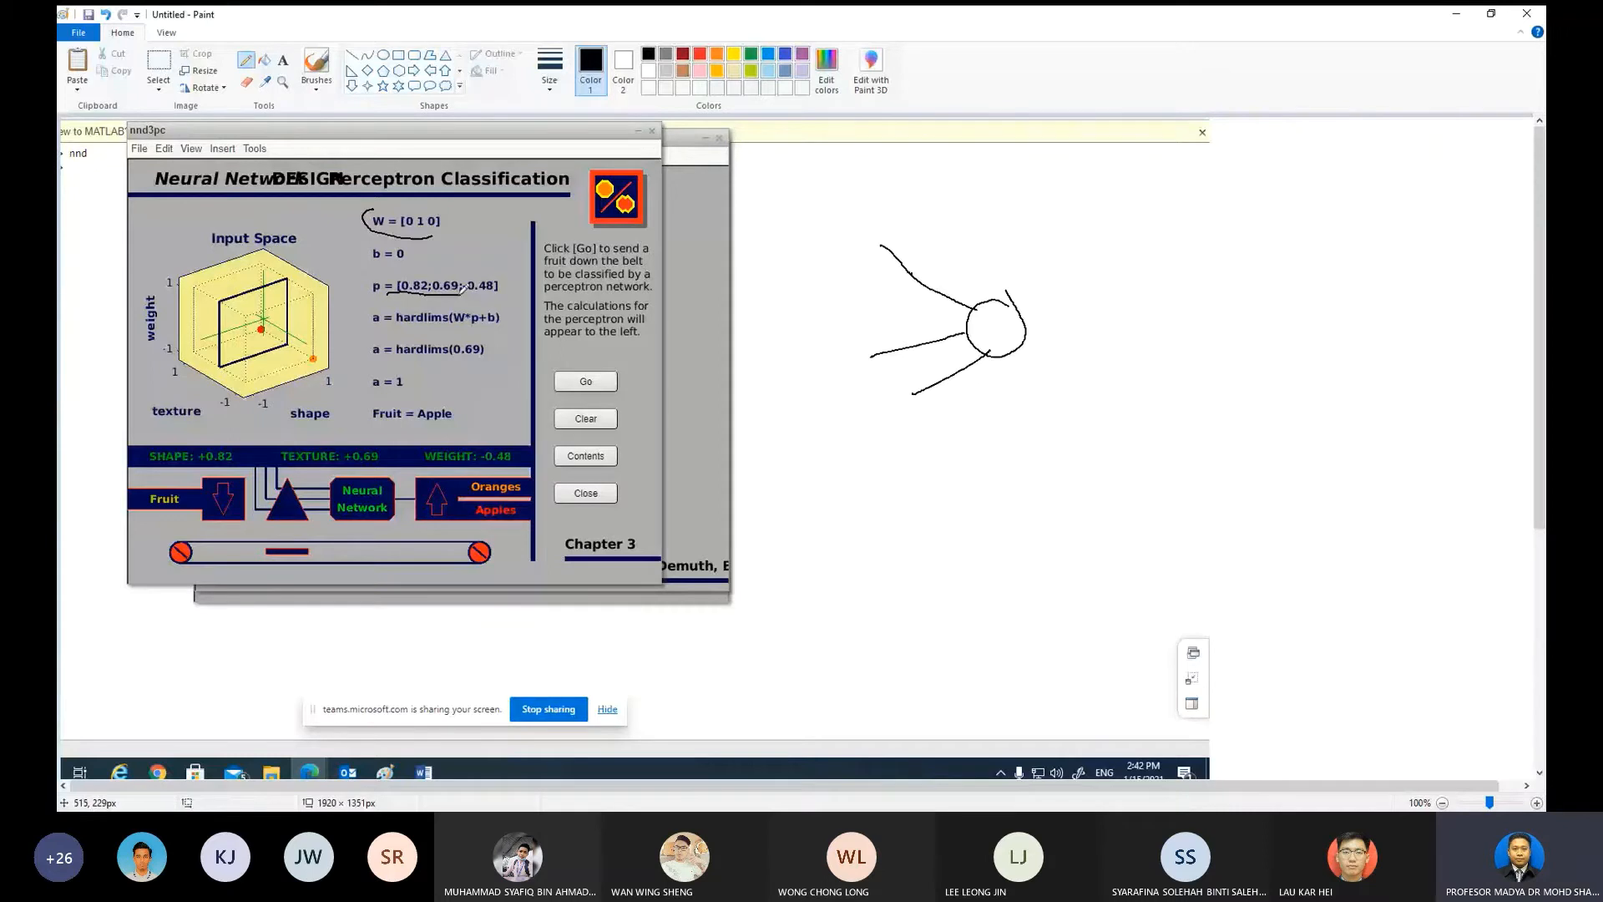
{"action": "mouse_move", "coordinate": [1025, 331]}
{"action": "left_mouse_down"}
{"action": "mouse_move", "coordinate": [1093, 326]}
{"action": "mouse_move", "coordinate": [988, 327]}
{"action": "left_mouse_up"}
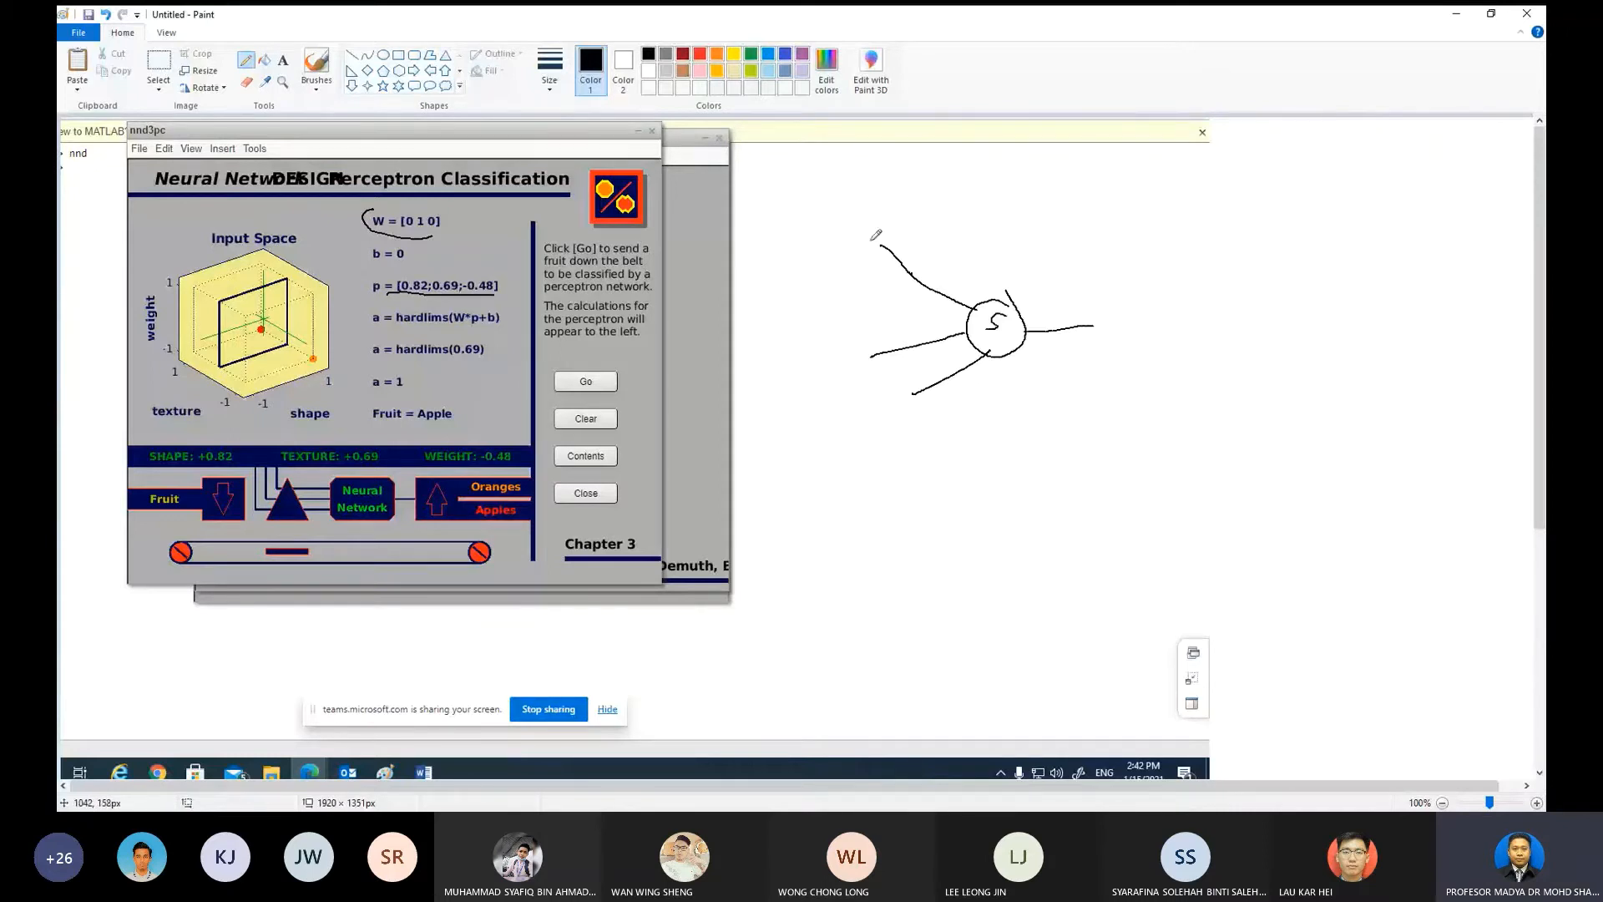
Step: Handwrite the input values 0.82, 0.69 and -0.48 at the ends of the neuron's three input lines
{"action": "left_click_drag", "start_coordinate": [822, 228], "coordinate": [840, 225]}
{"action": "left_click", "coordinate": [829, 234]}
{"action": "left_click_drag", "start_coordinate": [851, 228], "coordinate": [864, 235]}
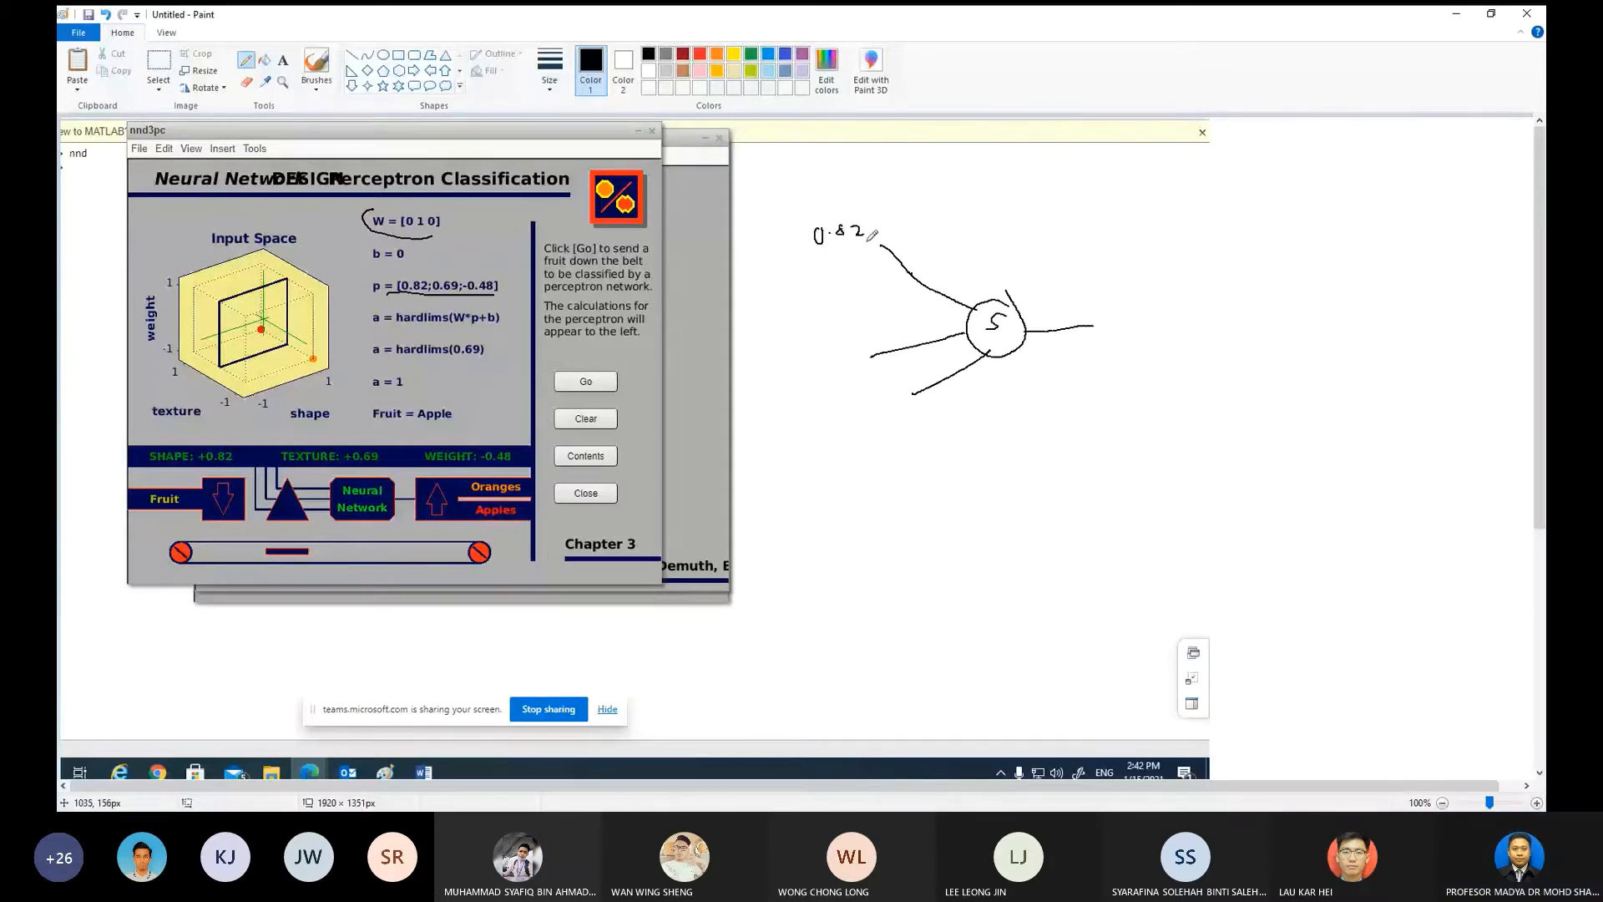
{"action": "left_click_drag", "start_coordinate": [828, 344], "coordinate": [853, 358]}
{"action": "left_click", "coordinate": [847, 355]}
{"action": "left_click_drag", "start_coordinate": [870, 346], "coordinate": [871, 361]}
{"action": "left_click_drag", "start_coordinate": [833, 435], "coordinate": [845, 431]}
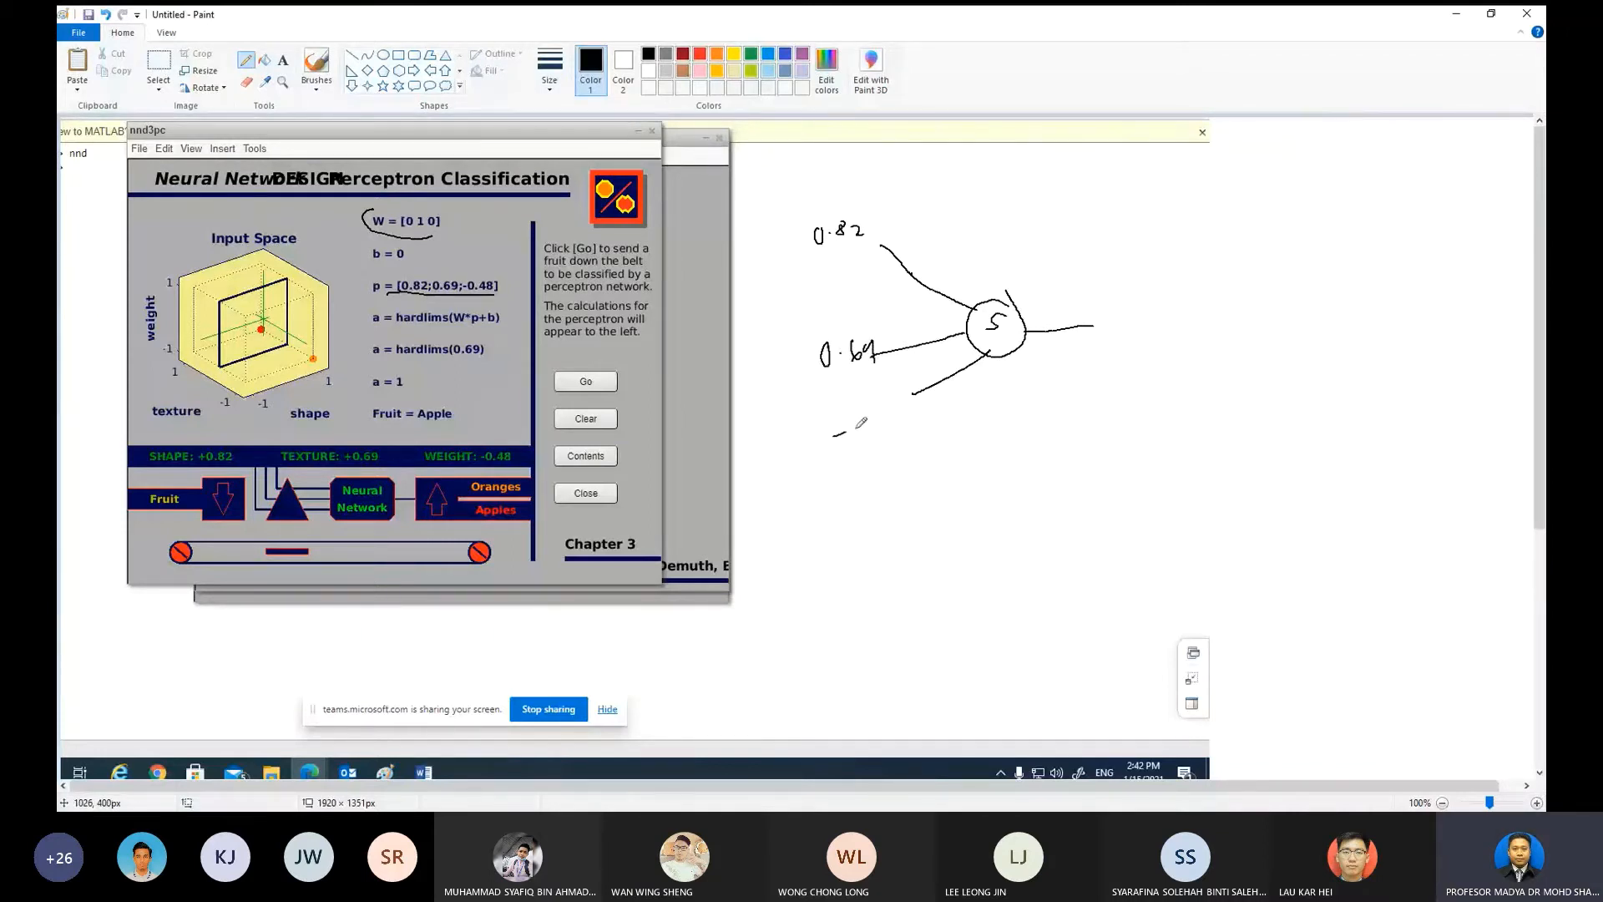
{"action": "left_click_drag", "start_coordinate": [861, 424], "coordinate": [859, 423]}
{"action": "left_click", "coordinate": [875, 421]}
{"action": "left_click_drag", "start_coordinate": [890, 413], "coordinate": [894, 427]}
{"action": "left_click_drag", "start_coordinate": [905, 411], "coordinate": [903, 411]}
Step: Label the three input values shape, texture and weight, each with a small arrow
{"action": "mouse_move", "coordinate": [766, 196]}
{"action": "left_mouse_down"}
{"action": "mouse_move", "coordinate": [820, 189]}
{"action": "mouse_move", "coordinate": [798, 235]}
{"action": "left_mouse_up"}
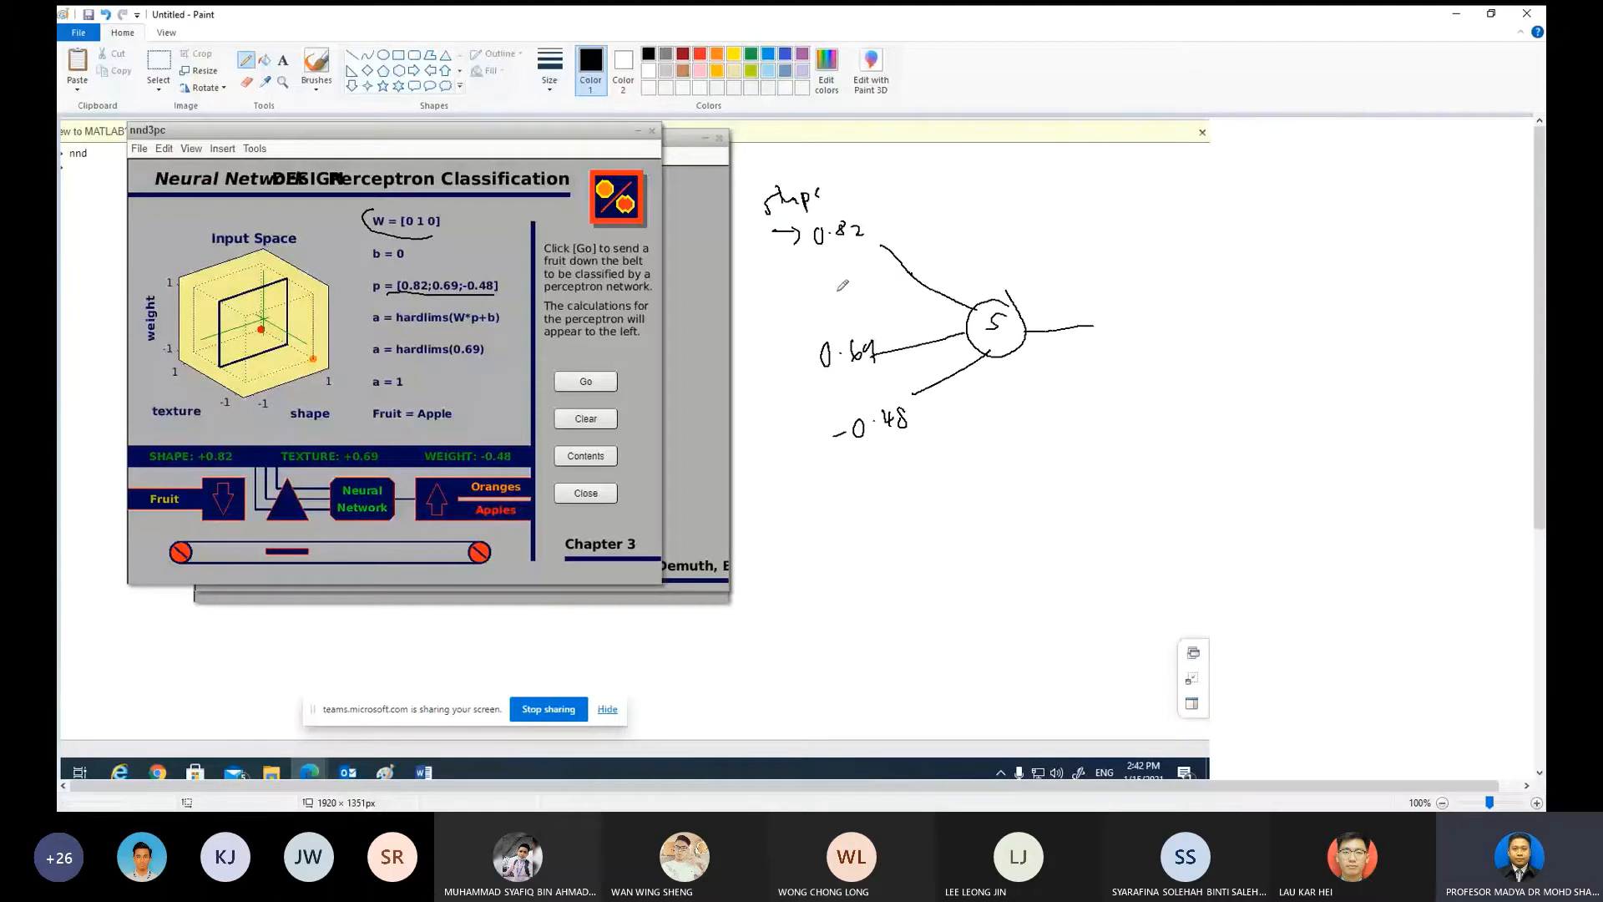
{"action": "mouse_move", "coordinate": [767, 361]}
{"action": "left_mouse_down"}
{"action": "mouse_move", "coordinate": [800, 357]}
{"action": "mouse_move", "coordinate": [807, 298]}
{"action": "mouse_move", "coordinate": [837, 315]}
{"action": "left_mouse_up"}
{"action": "mouse_move", "coordinate": [767, 453]}
{"action": "left_mouse_down"}
{"action": "mouse_move", "coordinate": [797, 448]}
{"action": "mouse_move", "coordinate": [837, 404]}
{"action": "left_mouse_up"}
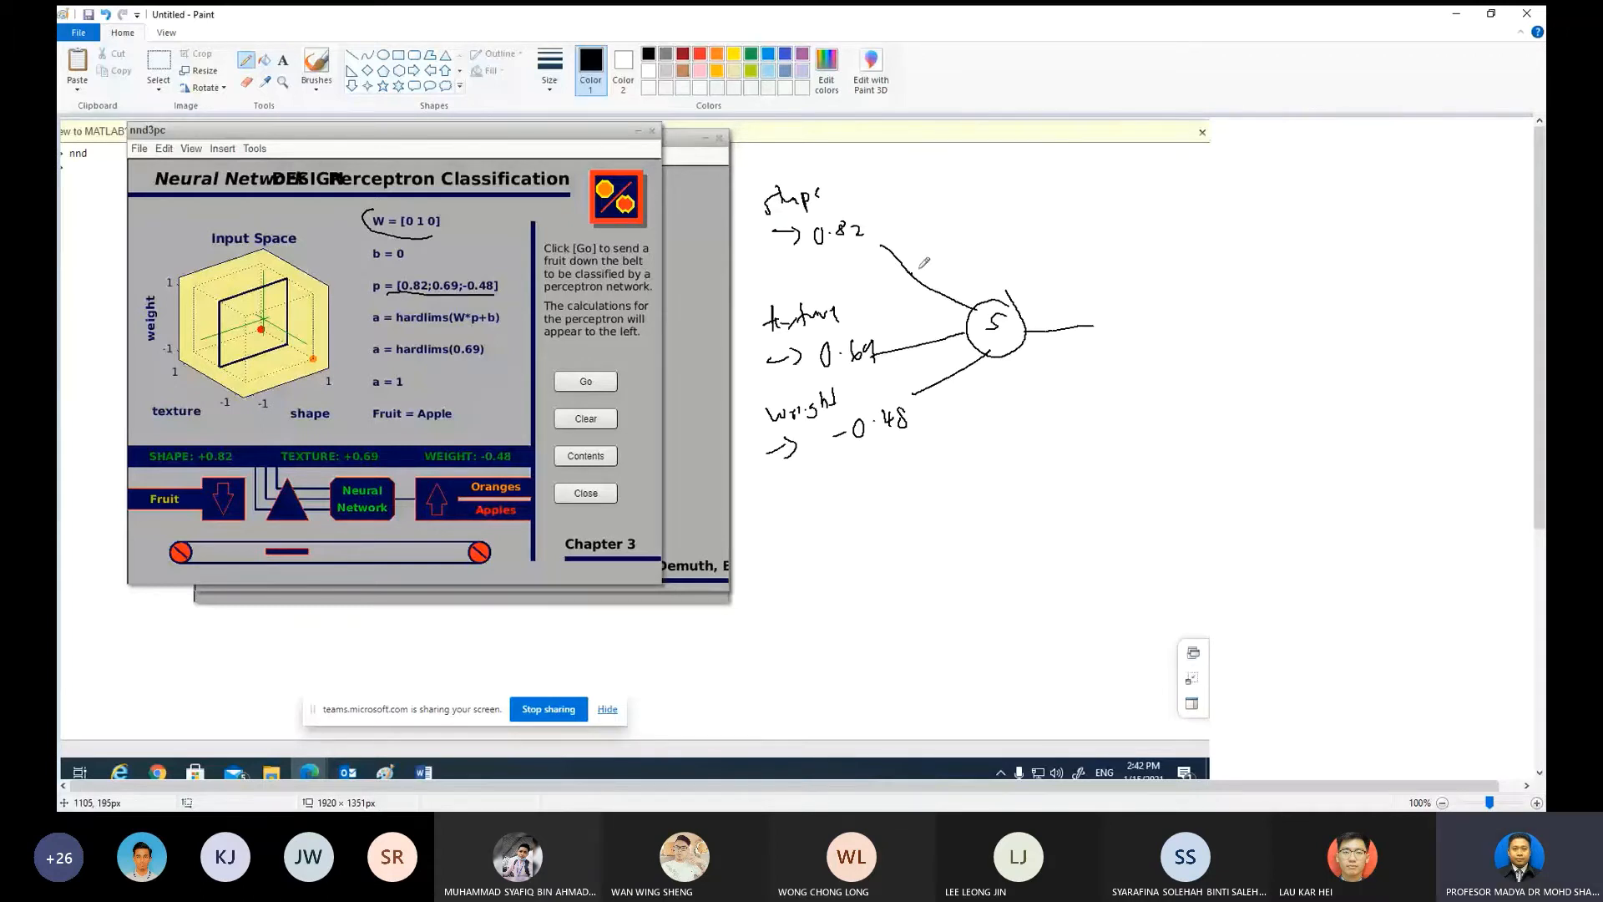
Step: Write the weights 0, 1 and 0 along the input lines with arrowheads, and extend the neuron's output line
{"action": "left_click_drag", "start_coordinate": [936, 238], "coordinate": [934, 242]}
{"action": "left_click_drag", "start_coordinate": [913, 276], "coordinate": [931, 323]}
{"action": "left_click_drag", "start_coordinate": [915, 339], "coordinate": [942, 397]}
{"action": "left_click_drag", "start_coordinate": [955, 346], "coordinate": [953, 349]}
{"action": "left_click_drag", "start_coordinate": [1097, 326], "coordinate": [1114, 329]}
Step: Handwrite the formula S = b + Σ XiWi below the neuron
{"action": "left_click_drag", "start_coordinate": [970, 453], "coordinate": [944, 482]}
{"action": "left_click", "coordinate": [996, 460]}
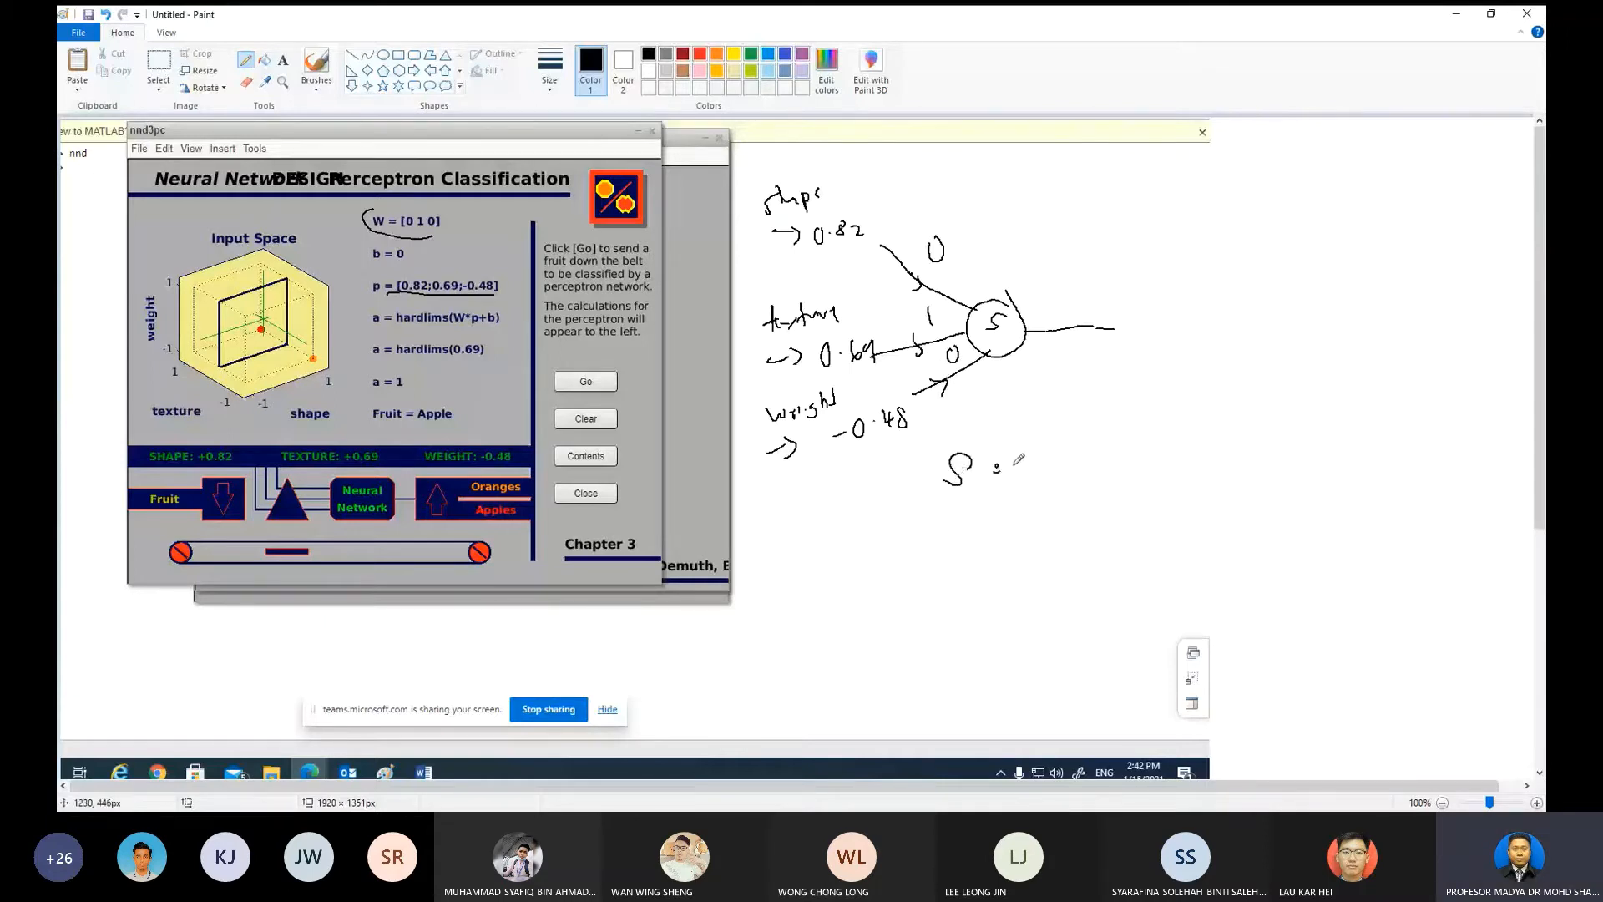
{"action": "left_click", "coordinate": [996, 471]}
{"action": "mouse_move", "coordinate": [1017, 437]}
{"action": "left_mouse_down"}
{"action": "mouse_move", "coordinate": [1020, 471]}
{"action": "mouse_move", "coordinate": [1034, 461]}
{"action": "left_mouse_up"}
{"action": "left_click_drag", "start_coordinate": [1056, 458], "coordinate": [1119, 464]}
{"action": "mouse_move", "coordinate": [1137, 424]}
{"action": "left_mouse_down"}
{"action": "mouse_move", "coordinate": [1165, 451]}
{"action": "mouse_move", "coordinate": [1144, 458]}
{"action": "mouse_move", "coordinate": [1182, 448]}
{"action": "left_mouse_up"}
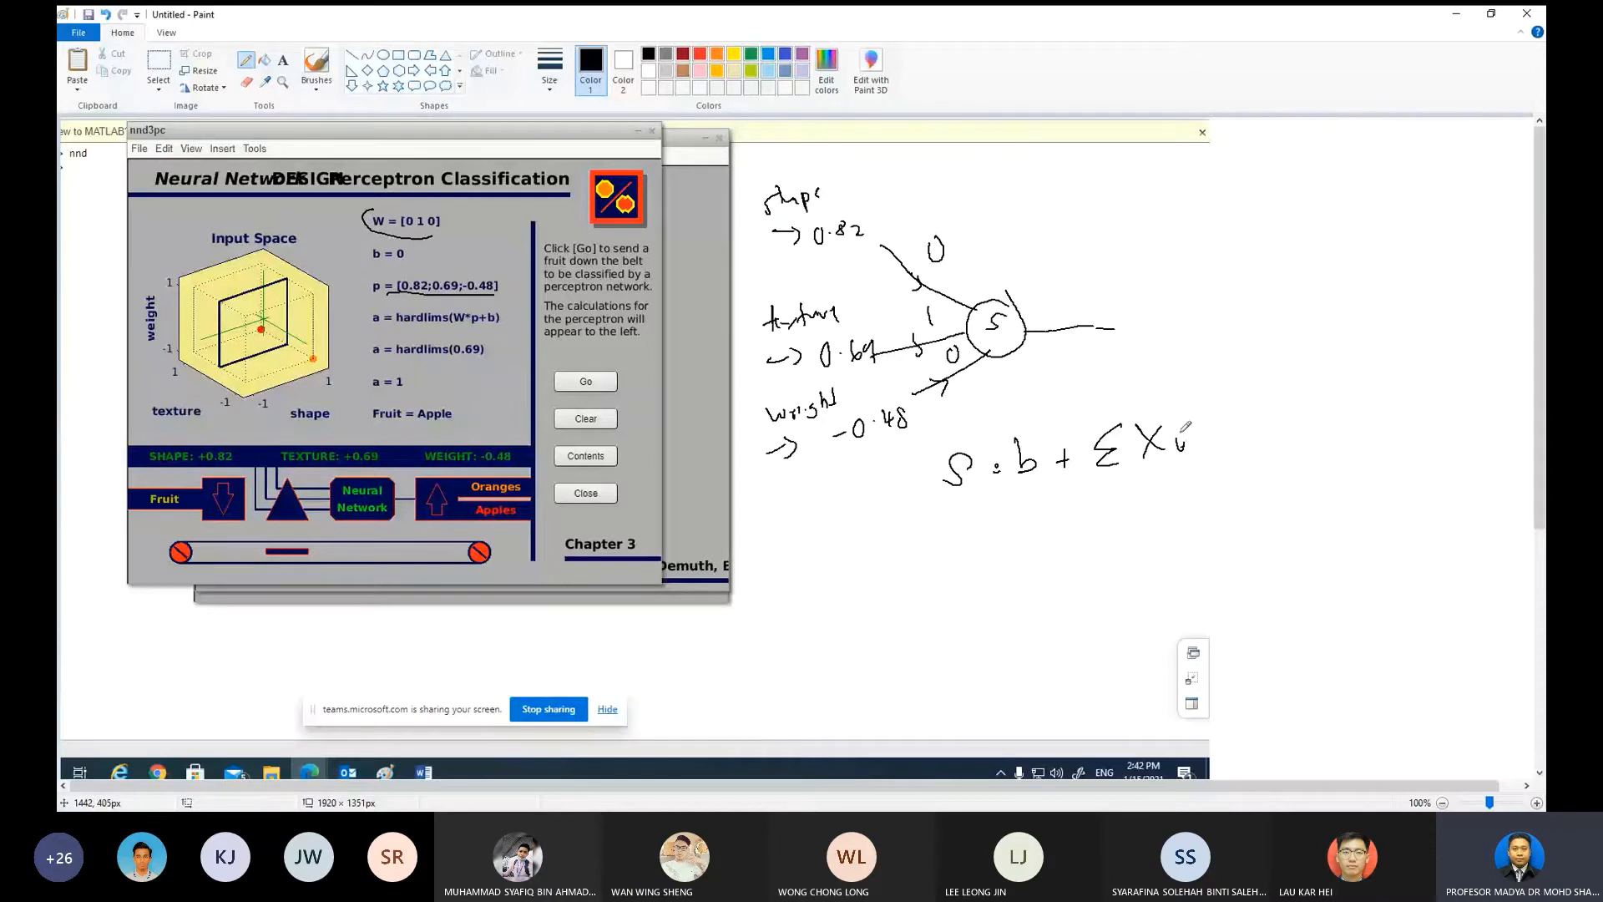
{"action": "left_click_drag", "start_coordinate": [1186, 436], "coordinate": [1213, 426]}
{"action": "left_click_drag", "start_coordinate": [1220, 433], "coordinate": [1223, 446]}
Step: Circle the W*p+b expression and the b = 0 line in the screenshot
{"action": "mouse_move", "coordinate": [457, 317]}
{"action": "left_mouse_down"}
{"action": "mouse_move", "coordinate": [499, 332]}
{"action": "mouse_move", "coordinate": [511, 309]}
{"action": "left_mouse_up"}
{"action": "left_click_drag", "start_coordinate": [456, 321], "coordinate": [466, 301]}
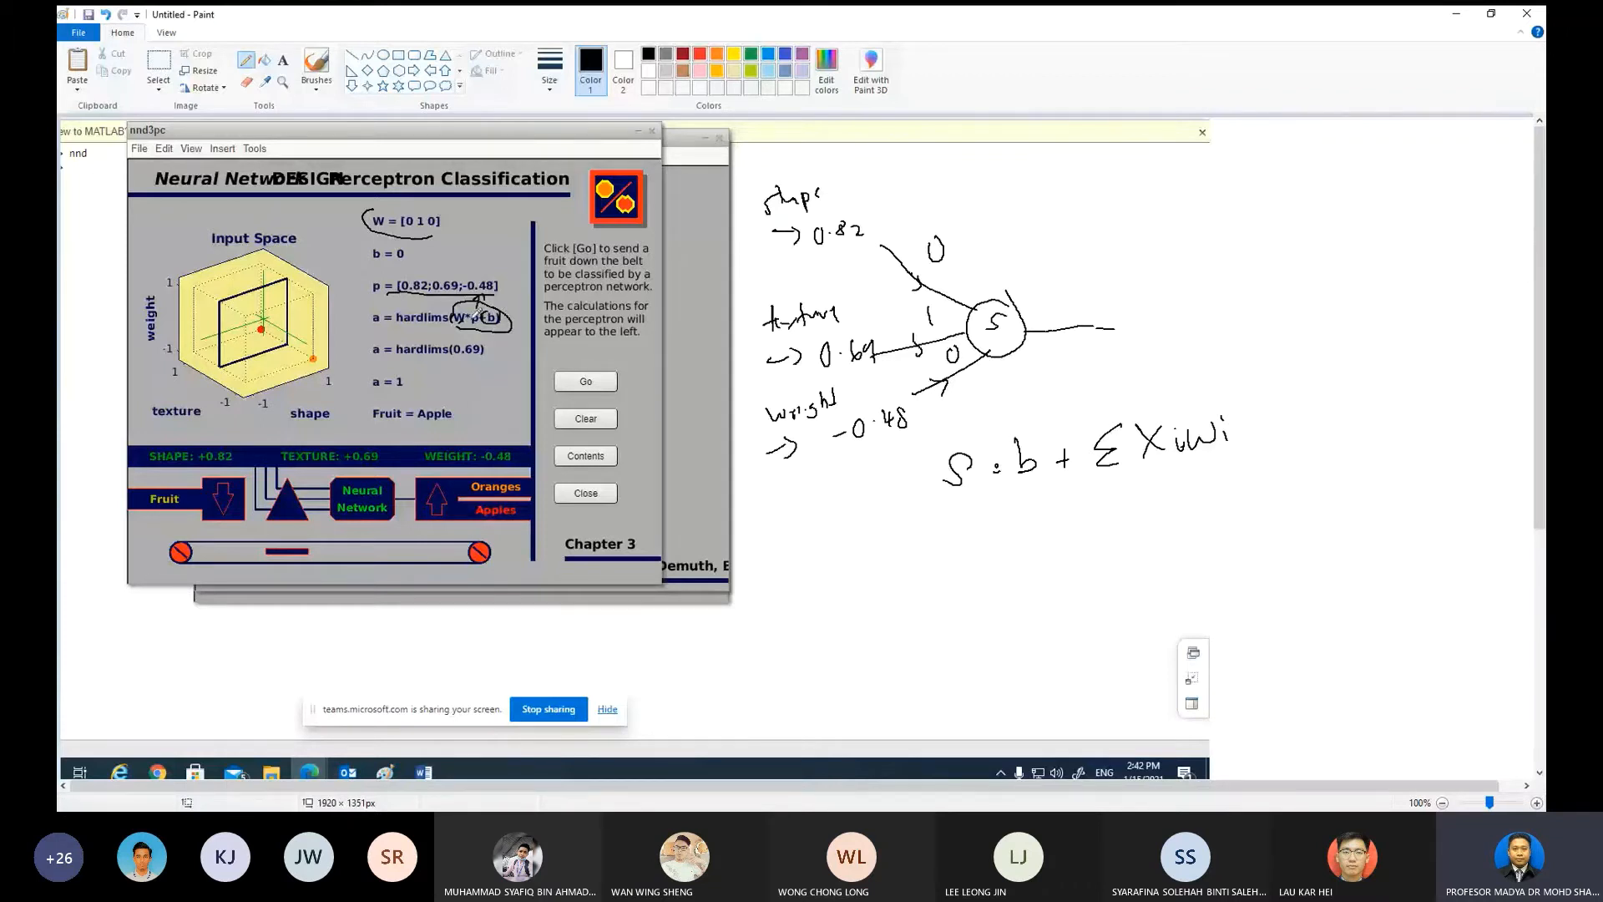
{"action": "left_click_drag", "start_coordinate": [475, 309], "coordinate": [464, 310]}
Step: Below the formula, begin the substituted equation by handwriting S = 0 + (0.82)(0) +
{"action": "left_click_drag", "start_coordinate": [836, 507], "coordinate": [806, 550]}
{"action": "left_click_drag", "start_coordinate": [844, 520], "coordinate": [852, 519]}
{"action": "left_click_drag", "start_coordinate": [844, 529], "coordinate": [851, 528]}
{"action": "left_click_drag", "start_coordinate": [888, 515], "coordinate": [898, 507]}
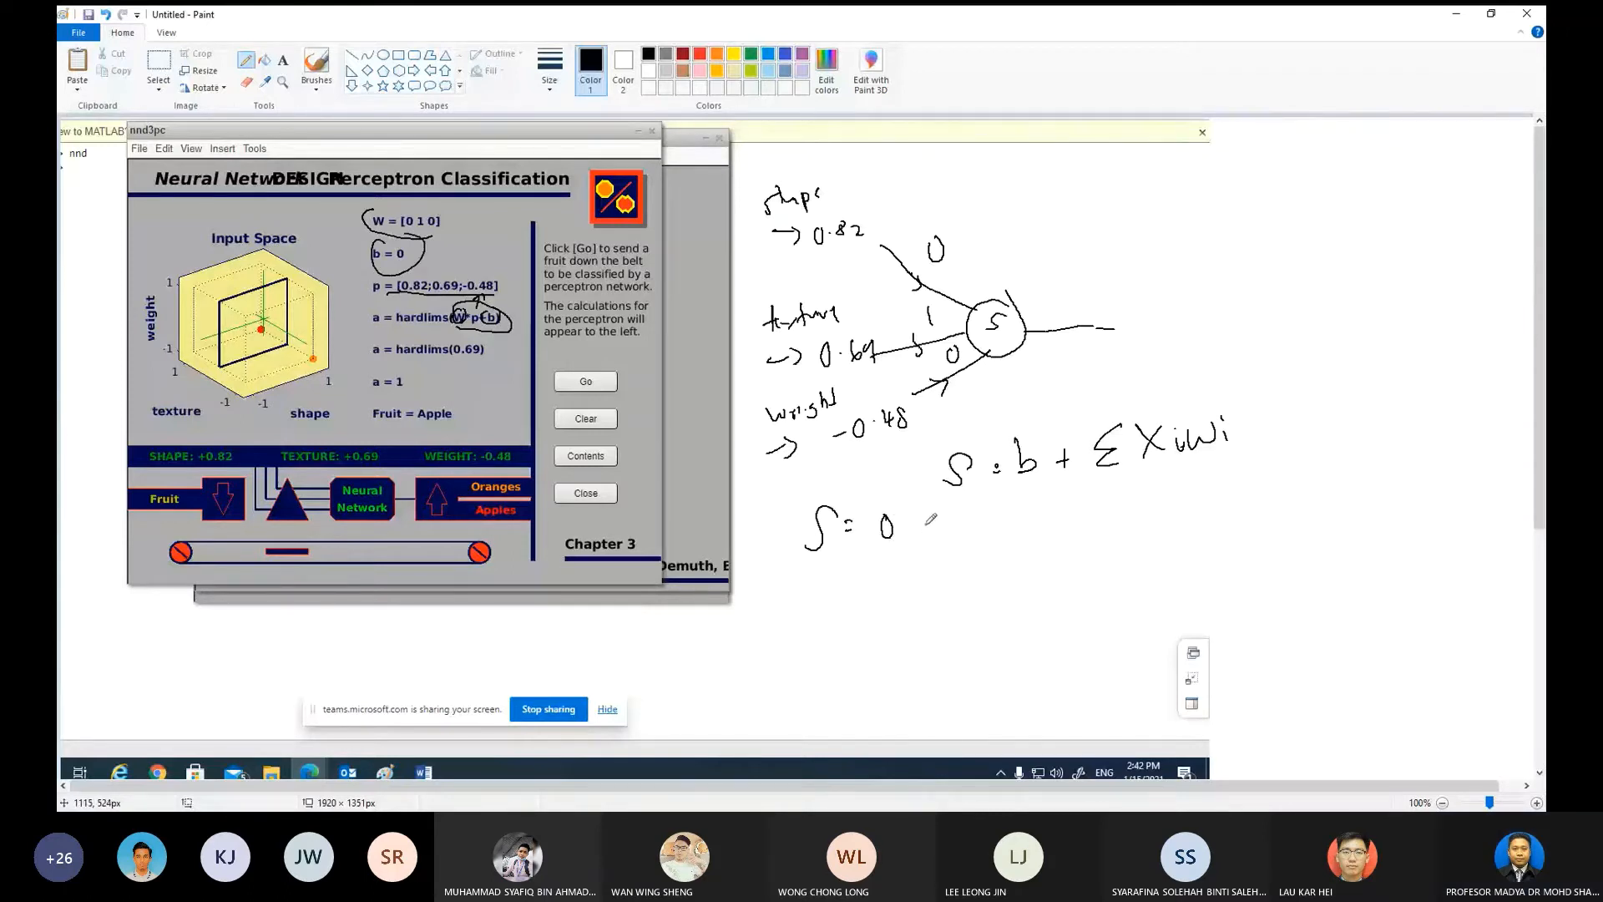
{"action": "left_click_drag", "start_coordinate": [917, 528], "coordinate": [934, 527]}
{"action": "left_click_drag", "start_coordinate": [925, 516], "coordinate": [923, 544]}
{"action": "left_click_drag", "start_coordinate": [968, 513], "coordinate": [965, 544]}
{"action": "left_click_drag", "start_coordinate": [982, 520], "coordinate": [986, 541]}
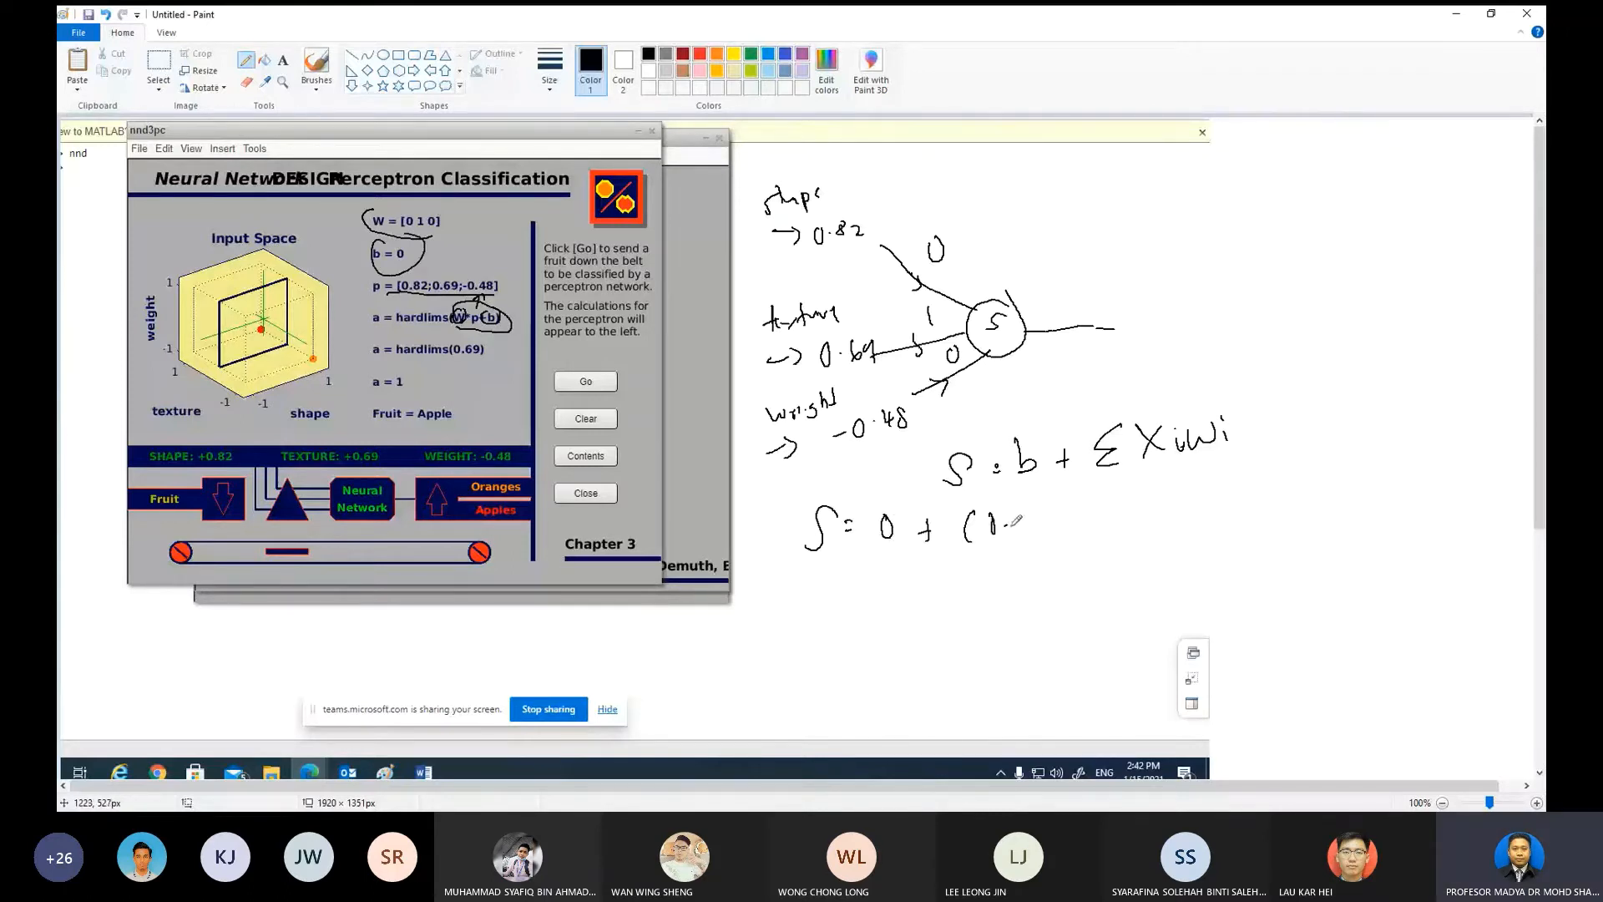
{"action": "left_click", "coordinate": [1003, 531]}
{"action": "left_click_drag", "start_coordinate": [1040, 526], "coordinate": [1206, 508]}
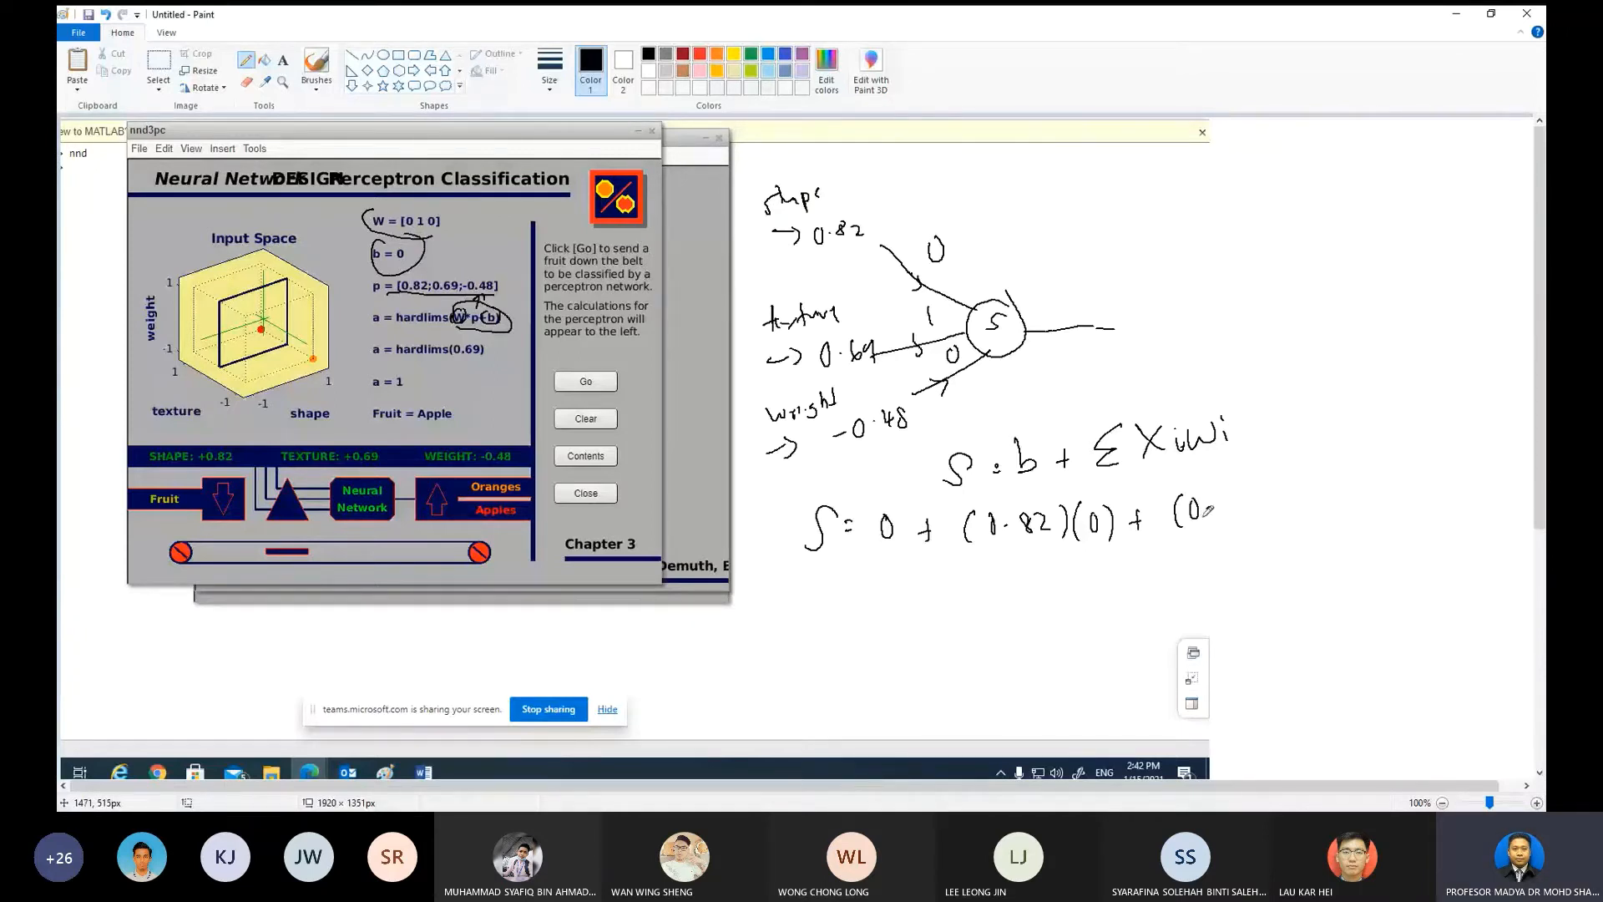
Step: Complete the substituted equation with the terms (0.69)(1) + (-0.48)(0)
{"action": "left_click_drag", "start_coordinate": [1204, 509], "coordinate": [1211, 507]}
{"action": "mouse_move", "coordinate": [1234, 499]}
{"action": "left_mouse_down"}
{"action": "mouse_move", "coordinate": [1224, 512]}
{"action": "mouse_move", "coordinate": [1243, 512]}
{"action": "left_mouse_up"}
{"action": "left_click_drag", "start_coordinate": [1258, 495], "coordinate": [1259, 513]}
{"action": "mouse_move", "coordinate": [1275, 494]}
{"action": "left_mouse_down"}
{"action": "mouse_move", "coordinate": [1270, 514]}
{"action": "mouse_move", "coordinate": [1295, 519]}
{"action": "left_mouse_up"}
{"action": "left_click_drag", "start_coordinate": [1326, 500], "coordinate": [1339, 500]}
{"action": "left_click_drag", "start_coordinate": [1335, 492], "coordinate": [1333, 507]}
{"action": "mouse_move", "coordinate": [1367, 478]}
{"action": "left_mouse_down"}
{"action": "mouse_move", "coordinate": [1363, 503]}
{"action": "mouse_move", "coordinate": [1378, 486]}
{"action": "left_mouse_up"}
{"action": "left_click_drag", "start_coordinate": [1387, 478], "coordinate": [1388, 479]}
{"action": "left_click_drag", "start_coordinate": [1419, 476], "coordinate": [1427, 489]}
{"action": "left_click_drag", "start_coordinate": [1443, 475], "coordinate": [1448, 497]}
{"action": "mouse_move", "coordinate": [1477, 466]}
{"action": "left_mouse_down"}
{"action": "mouse_move", "coordinate": [1472, 493]}
{"action": "mouse_move", "coordinate": [1485, 472]}
{"action": "mouse_move", "coordinate": [1493, 493]}
{"action": "left_mouse_up"}
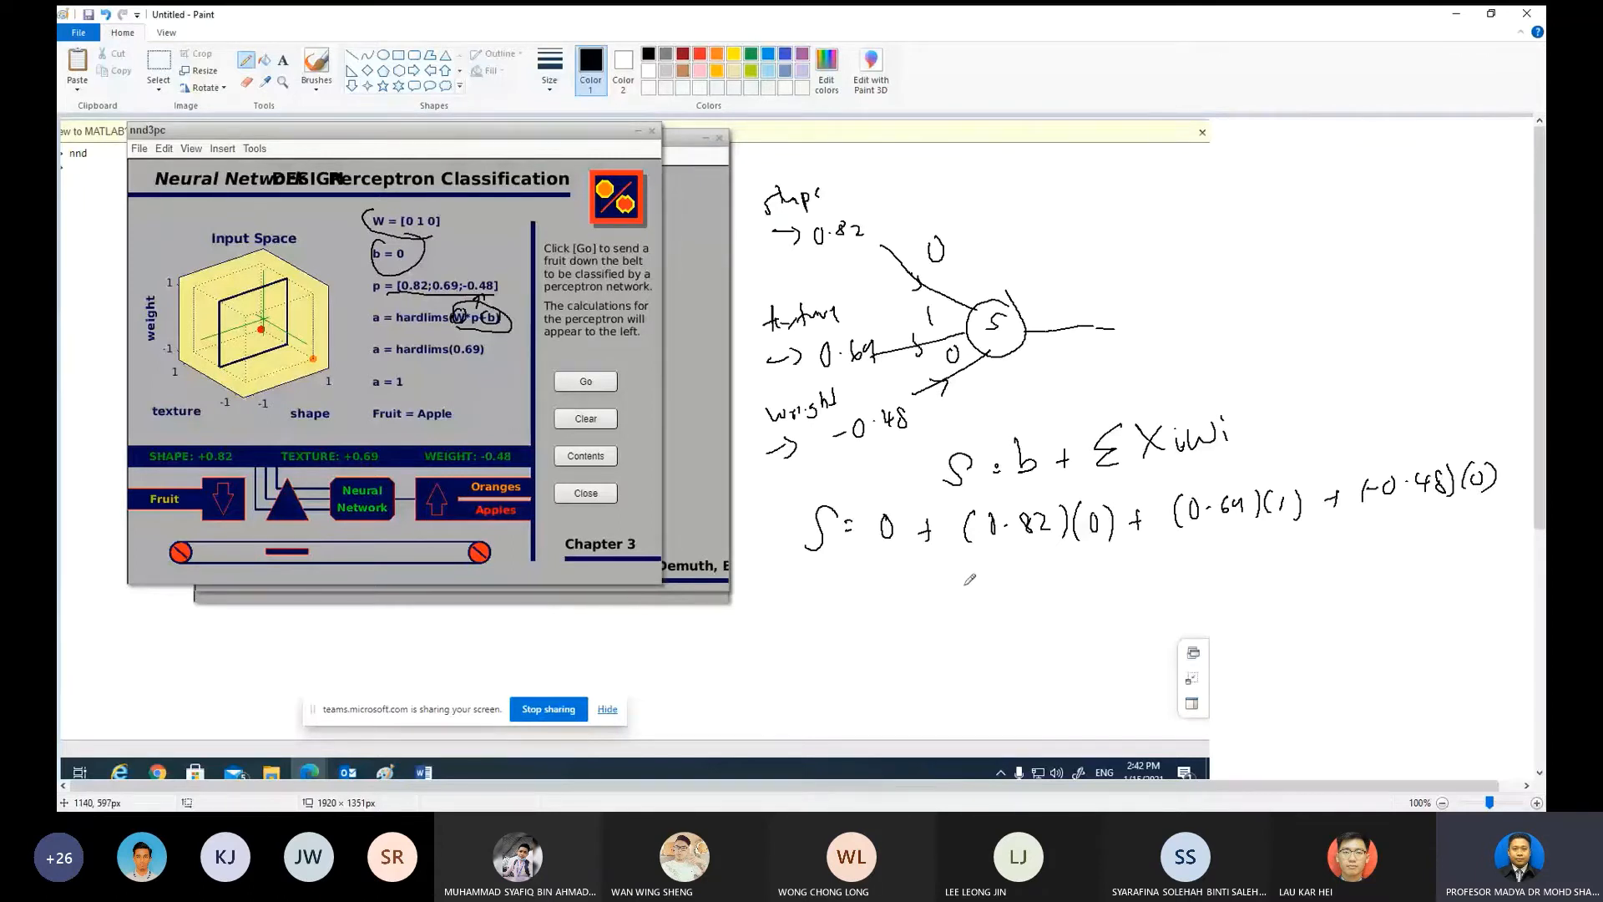
Step: Write the sum = 0.69 beneath the substituted equation
{"action": "left_click_drag", "start_coordinate": [865, 582], "coordinate": [875, 582]}
{"action": "left_click_drag", "start_coordinate": [865, 591], "coordinate": [910, 571]}
{"action": "left_click_drag", "start_coordinate": [936, 577], "coordinate": [937, 579]}
{"action": "mouse_move", "coordinate": [968, 568]}
{"action": "left_mouse_down"}
{"action": "mouse_move", "coordinate": [960, 579]}
{"action": "mouse_move", "coordinate": [994, 568]}
{"action": "left_mouse_up"}
{"action": "left_click_drag", "start_coordinate": [994, 565], "coordinate": [995, 590]}
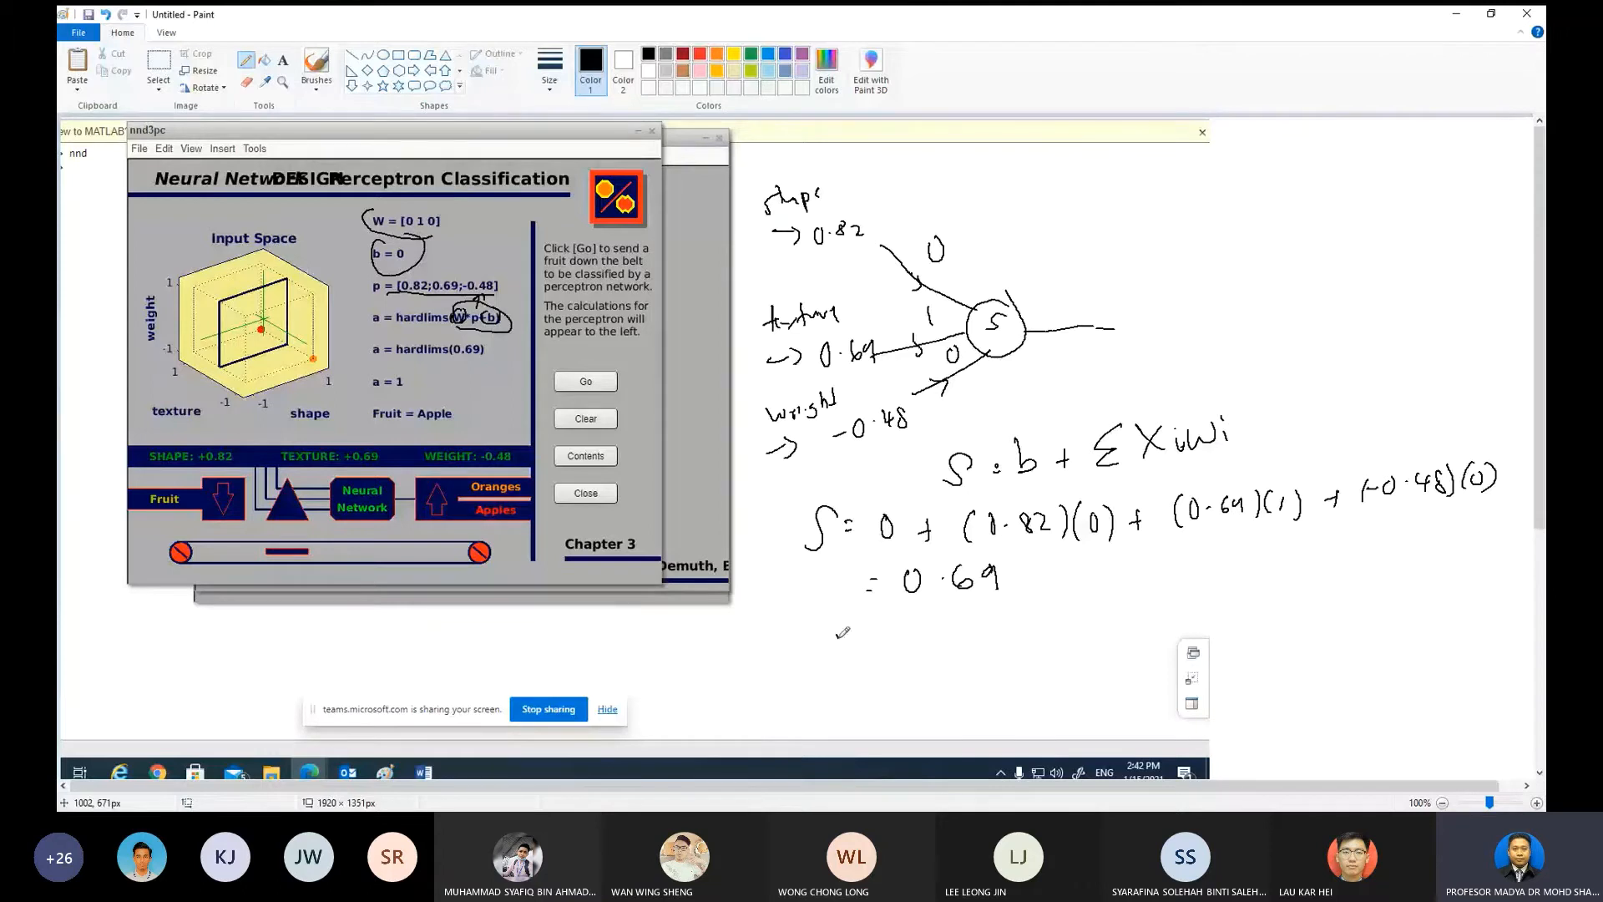
Step: Write the output line y = -1, 1 beneath the sum, outlining the 1 and labelling it apple
{"action": "left_click_drag", "start_coordinate": [836, 632], "coordinate": [847, 670]}
{"action": "left_click_drag", "start_coordinate": [887, 644], "coordinate": [893, 645]}
{"action": "left_click_drag", "start_coordinate": [887, 652], "coordinate": [894, 653]}
{"action": "left_click_drag", "start_coordinate": [938, 624], "coordinate": [948, 630]}
{"action": "left_click_drag", "start_coordinate": [975, 635], "coordinate": [990, 634]}
{"action": "left_click_drag", "start_coordinate": [995, 618], "coordinate": [1012, 653]}
{"action": "left_click_drag", "start_coordinate": [1037, 637], "coordinate": [1035, 604]}
{"action": "left_click_drag", "start_coordinate": [1095, 628], "coordinate": [1093, 640]}
{"action": "left_click_drag", "start_coordinate": [1104, 631], "coordinate": [1119, 650]}
{"action": "left_click_drag", "start_coordinate": [1131, 616], "coordinate": [1153, 635]}
Step: Circle the -1 in the output line and label it orange
{"action": "left_click_drag", "start_coordinate": [995, 605], "coordinate": [1013, 644]}
{"action": "left_click_drag", "start_coordinate": [969, 674], "coordinate": [970, 685]}
{"action": "left_click_drag", "start_coordinate": [978, 686], "coordinate": [990, 668]}
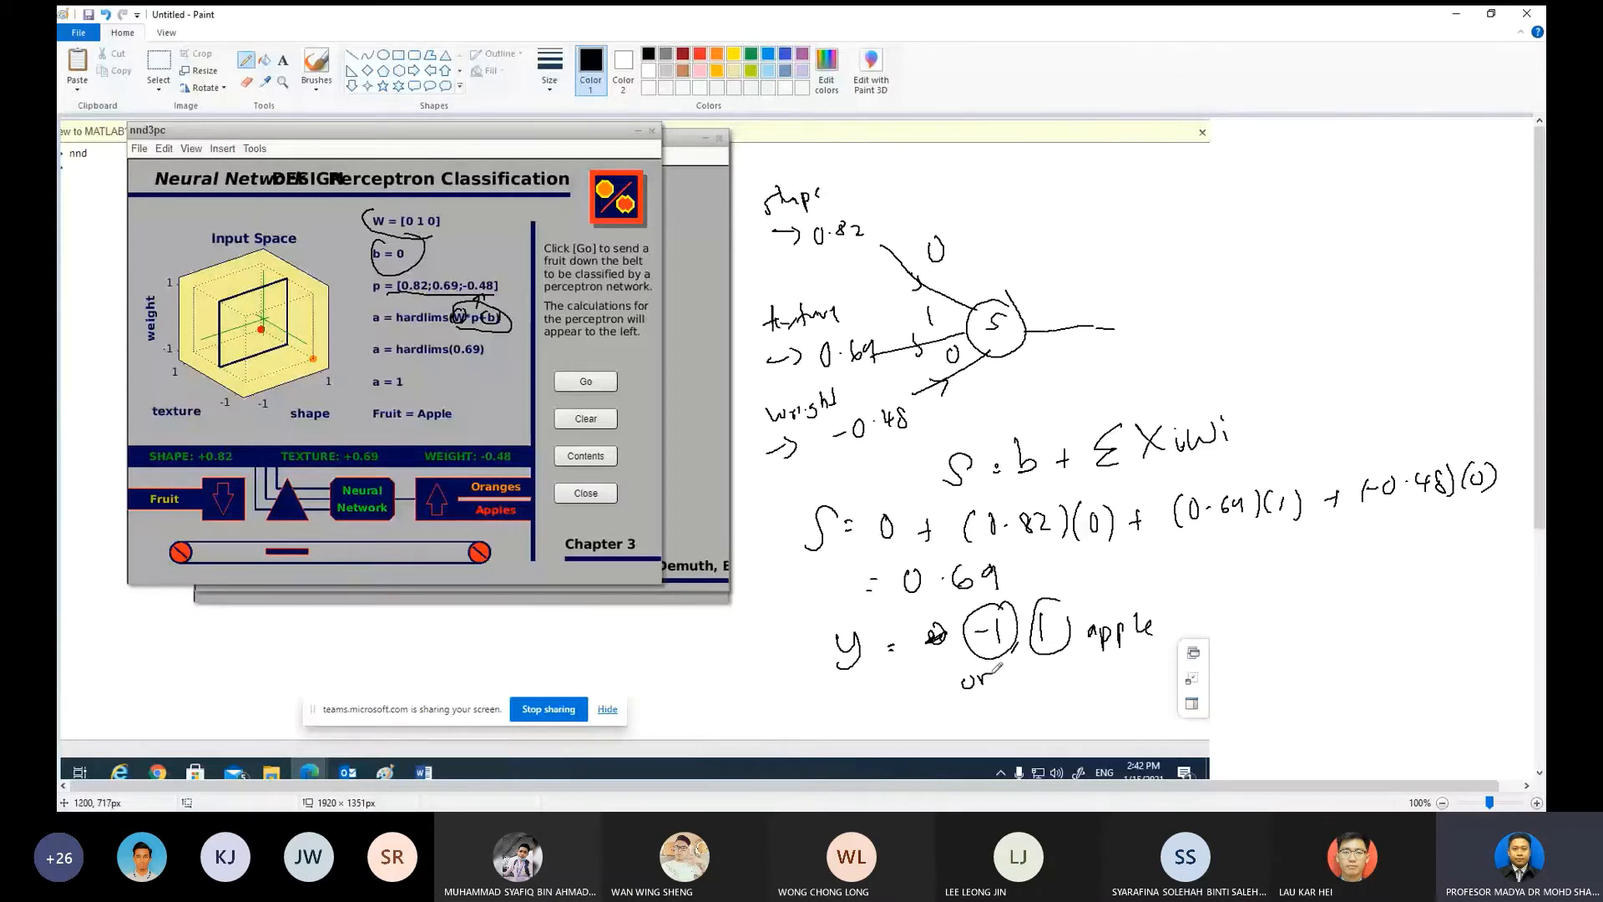
{"action": "left_click_drag", "start_coordinate": [1001, 675], "coordinate": [1040, 681]}
Step: Circle hardlims(0.69) in the screenshot and handwrite the activation function f = 1/(1+e^-s) with a theta symbol above the f
{"action": "left_click_drag", "start_coordinate": [396, 354], "coordinate": [448, 356]}
{"action": "left_click_drag", "start_coordinate": [418, 322], "coordinate": [491, 342]}
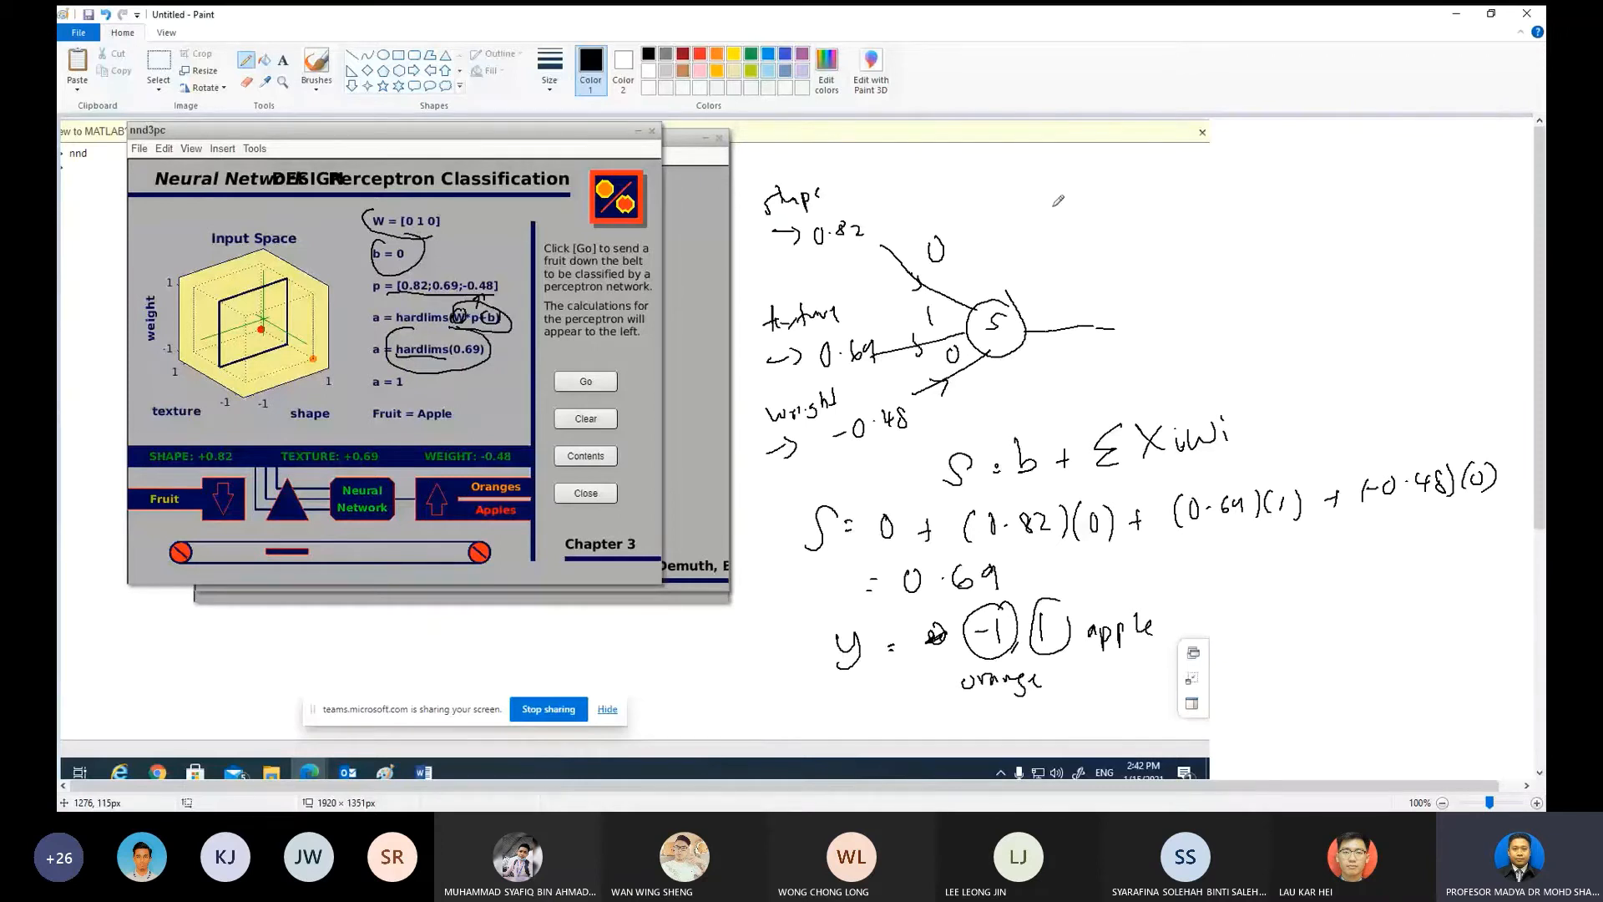
{"action": "mouse_move", "coordinate": [1048, 190]}
{"action": "left_mouse_down"}
{"action": "mouse_move", "coordinate": [1029, 266]}
{"action": "mouse_move", "coordinate": [1072, 244]}
{"action": "left_mouse_up"}
{"action": "left_click_drag", "start_coordinate": [1064, 252], "coordinate": [1072, 251]}
{"action": "left_click_drag", "start_coordinate": [1107, 226], "coordinate": [1111, 238]}
{"action": "left_click_drag", "start_coordinate": [1090, 243], "coordinate": [1136, 236]}
{"action": "mouse_move", "coordinate": [1096, 267]}
{"action": "left_mouse_down"}
{"action": "mouse_move", "coordinate": [1091, 280]}
{"action": "mouse_move", "coordinate": [1111, 267]}
{"action": "left_mouse_up"}
{"action": "left_click_drag", "start_coordinate": [1104, 260], "coordinate": [1103, 275]}
{"action": "left_click_drag", "start_coordinate": [1115, 268], "coordinate": [1134, 260]}
{"action": "left_click_drag", "start_coordinate": [1148, 267], "coordinate": [1155, 267]}
{"action": "left_click_drag", "start_coordinate": [1167, 263], "coordinate": [1162, 274]}
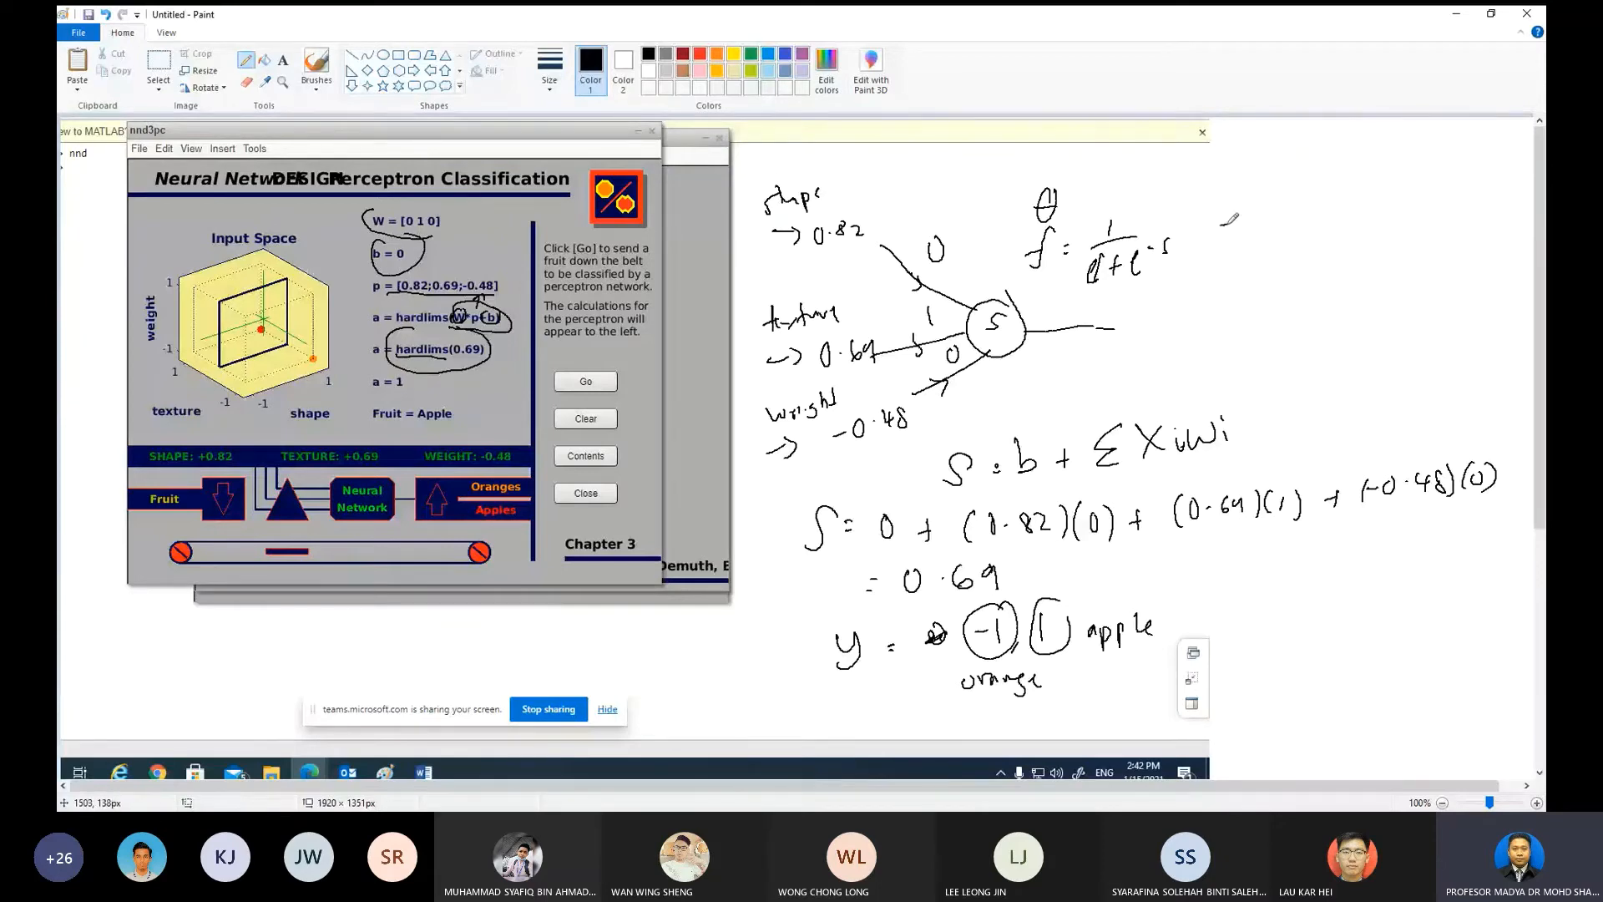
Step: Sketch a step-function graph with crossed axes beside the activation formula, marking its levels 1 and -1
{"action": "left_click_drag", "start_coordinate": [1222, 225], "coordinate": [1351, 224]}
{"action": "mouse_move", "coordinate": [1271, 174]}
{"action": "left_mouse_down"}
{"action": "mouse_move", "coordinate": [1271, 280]}
{"action": "mouse_move", "coordinate": [1215, 287]}
{"action": "left_mouse_up"}
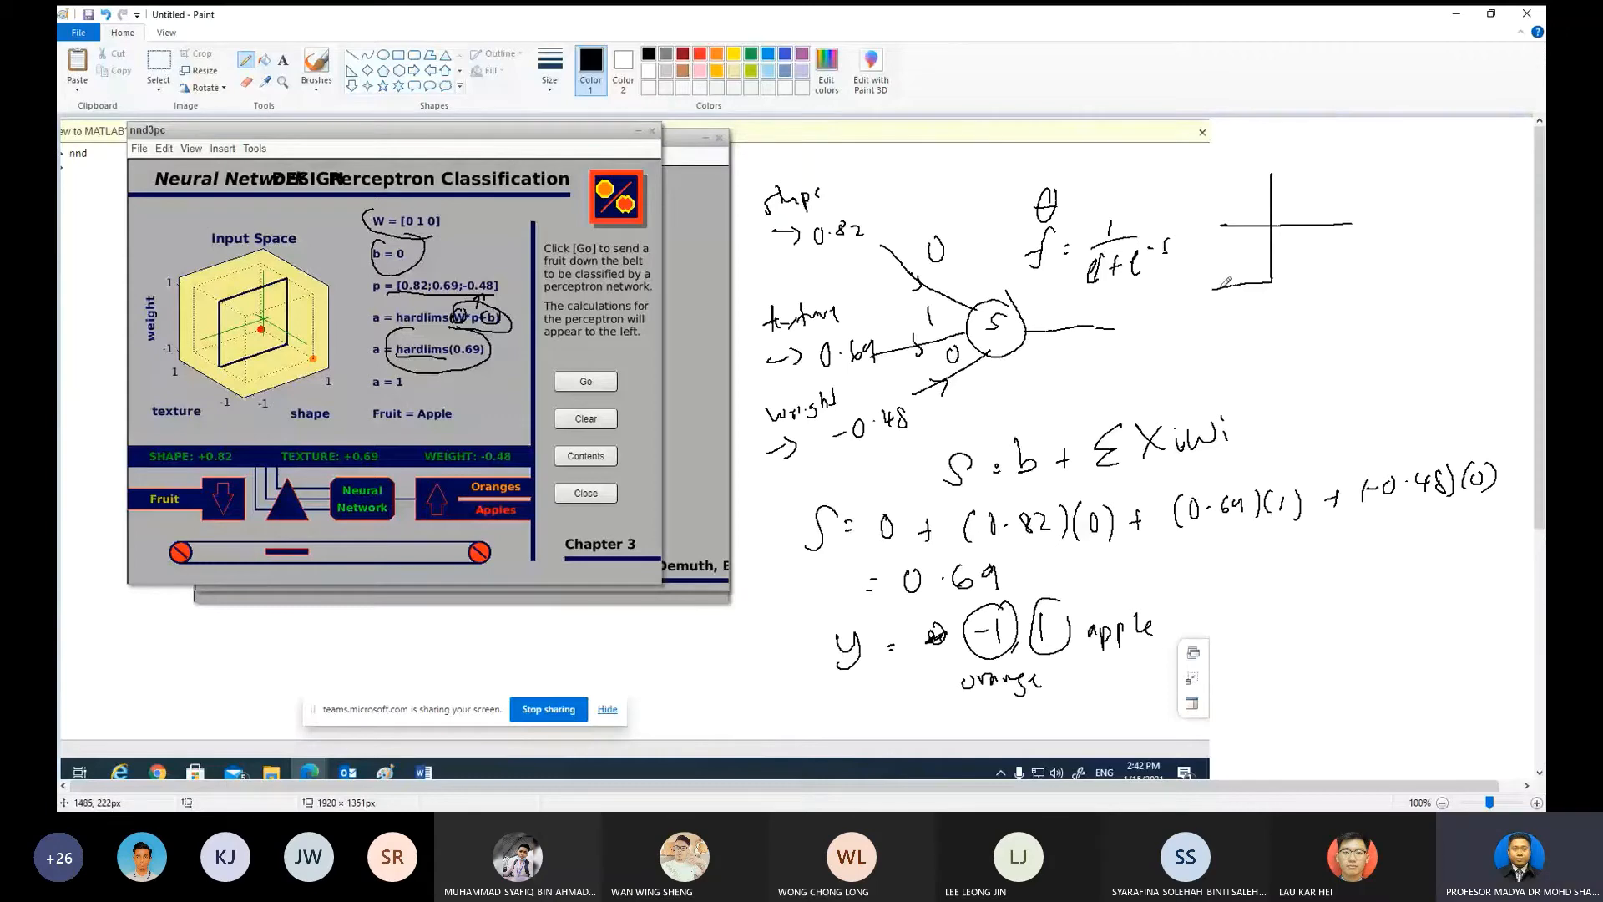
{"action": "left_click_drag", "start_coordinate": [1271, 175], "coordinate": [1365, 178]}
{"action": "left_click_drag", "start_coordinate": [1214, 288], "coordinate": [1188, 294]}
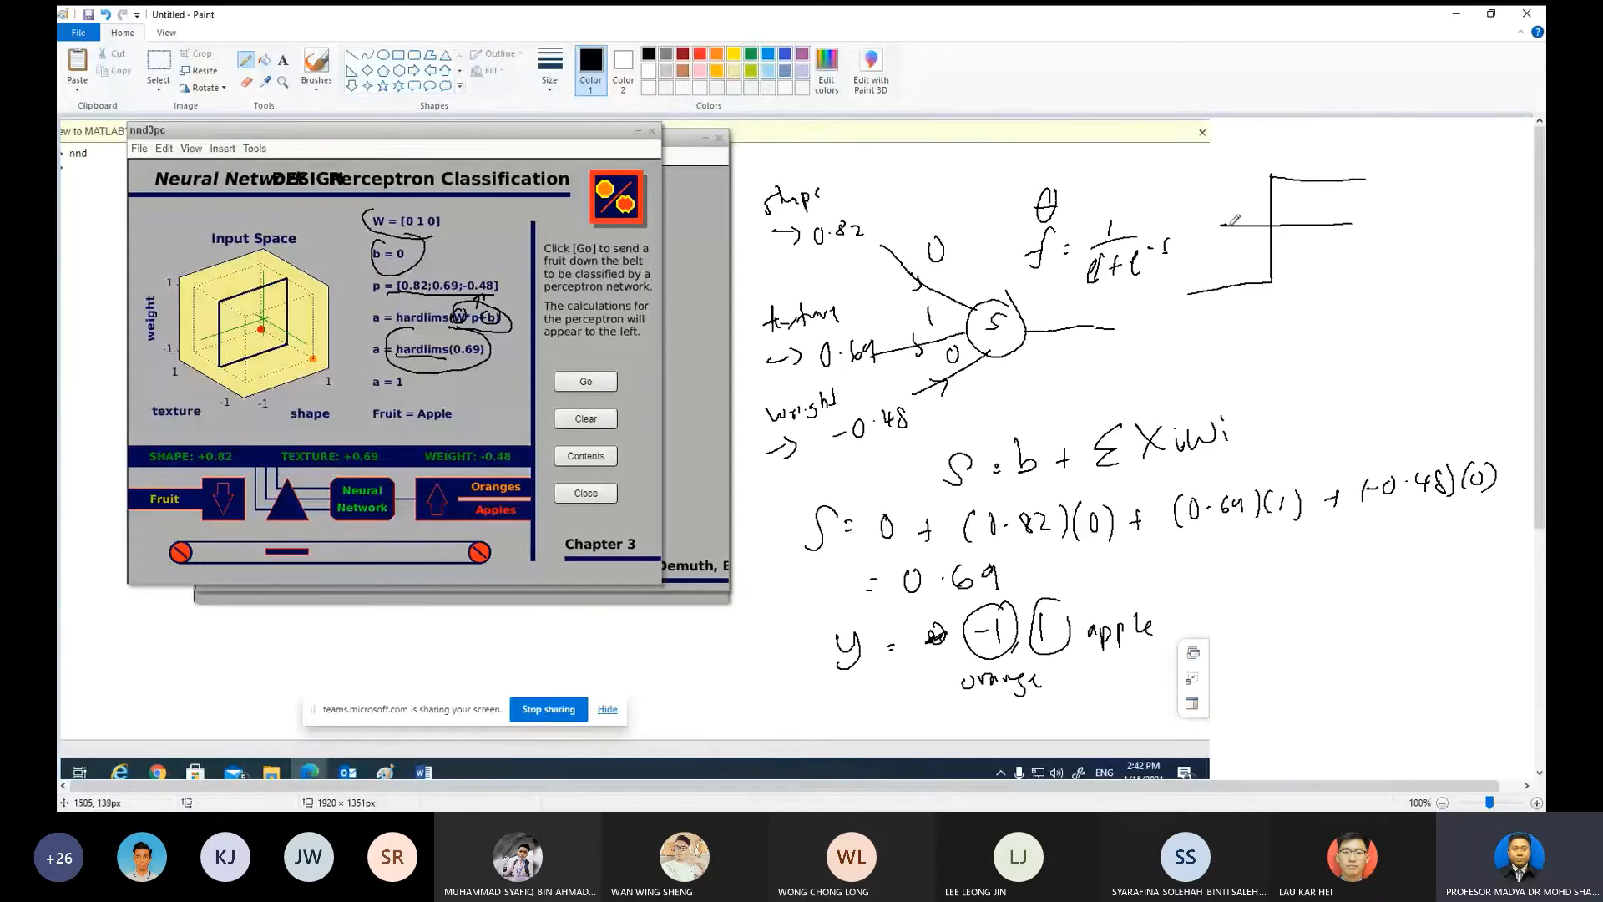
{"action": "left_click_drag", "start_coordinate": [1223, 225], "coordinate": [1181, 225]}
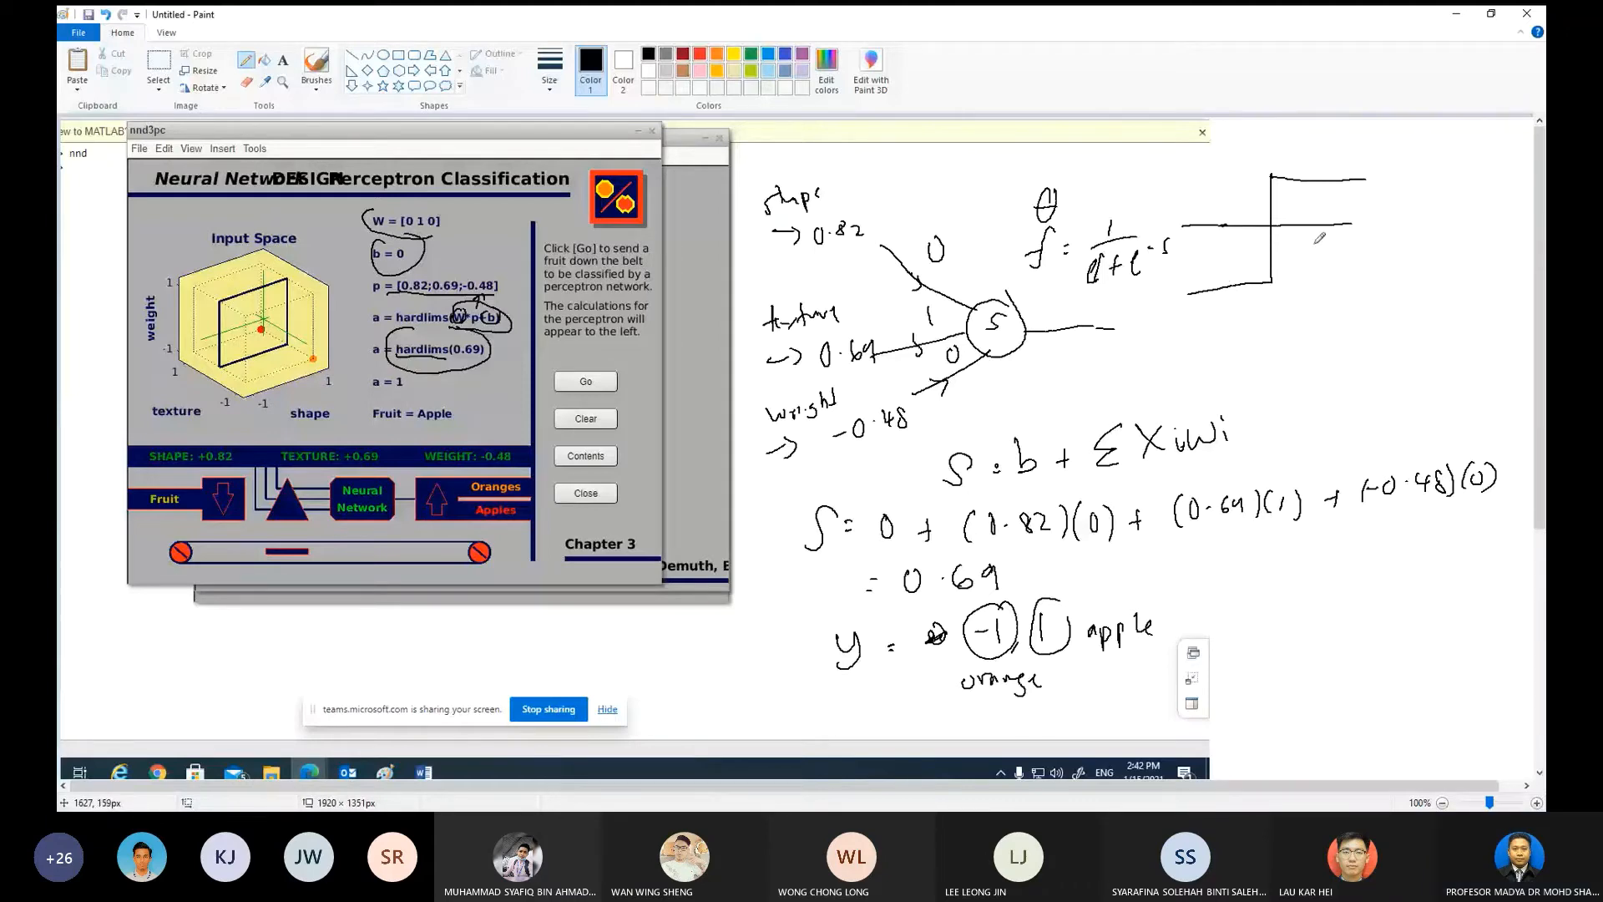
{"action": "left_click_drag", "start_coordinate": [1271, 310], "coordinate": [1270, 147]}
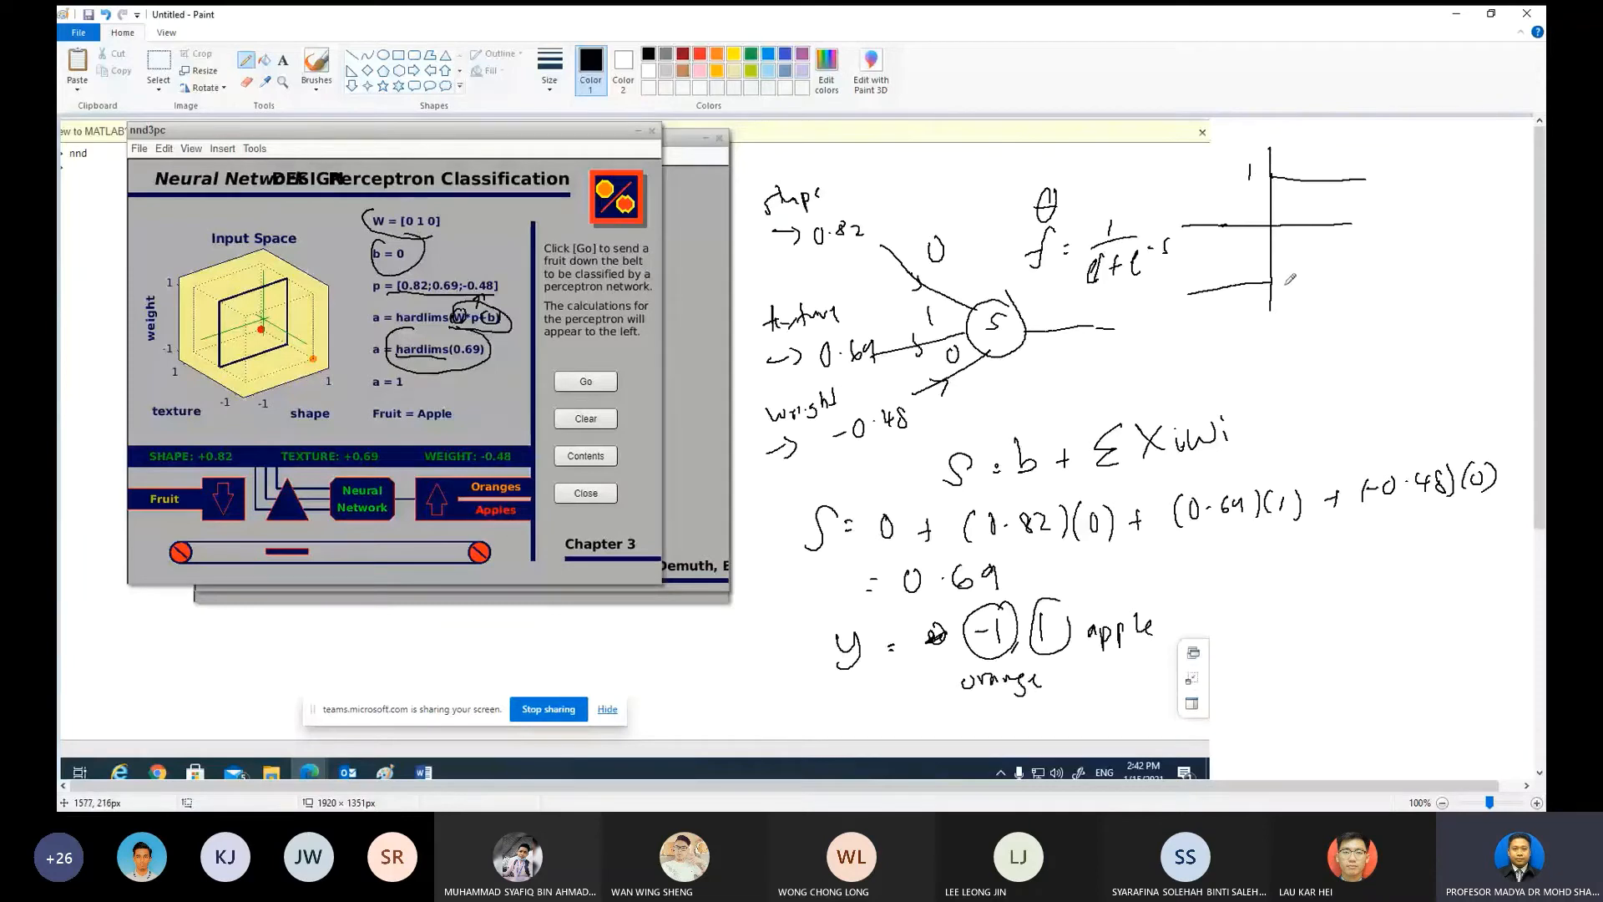
{"action": "left_click_drag", "start_coordinate": [1282, 283], "coordinate": [1307, 272]}
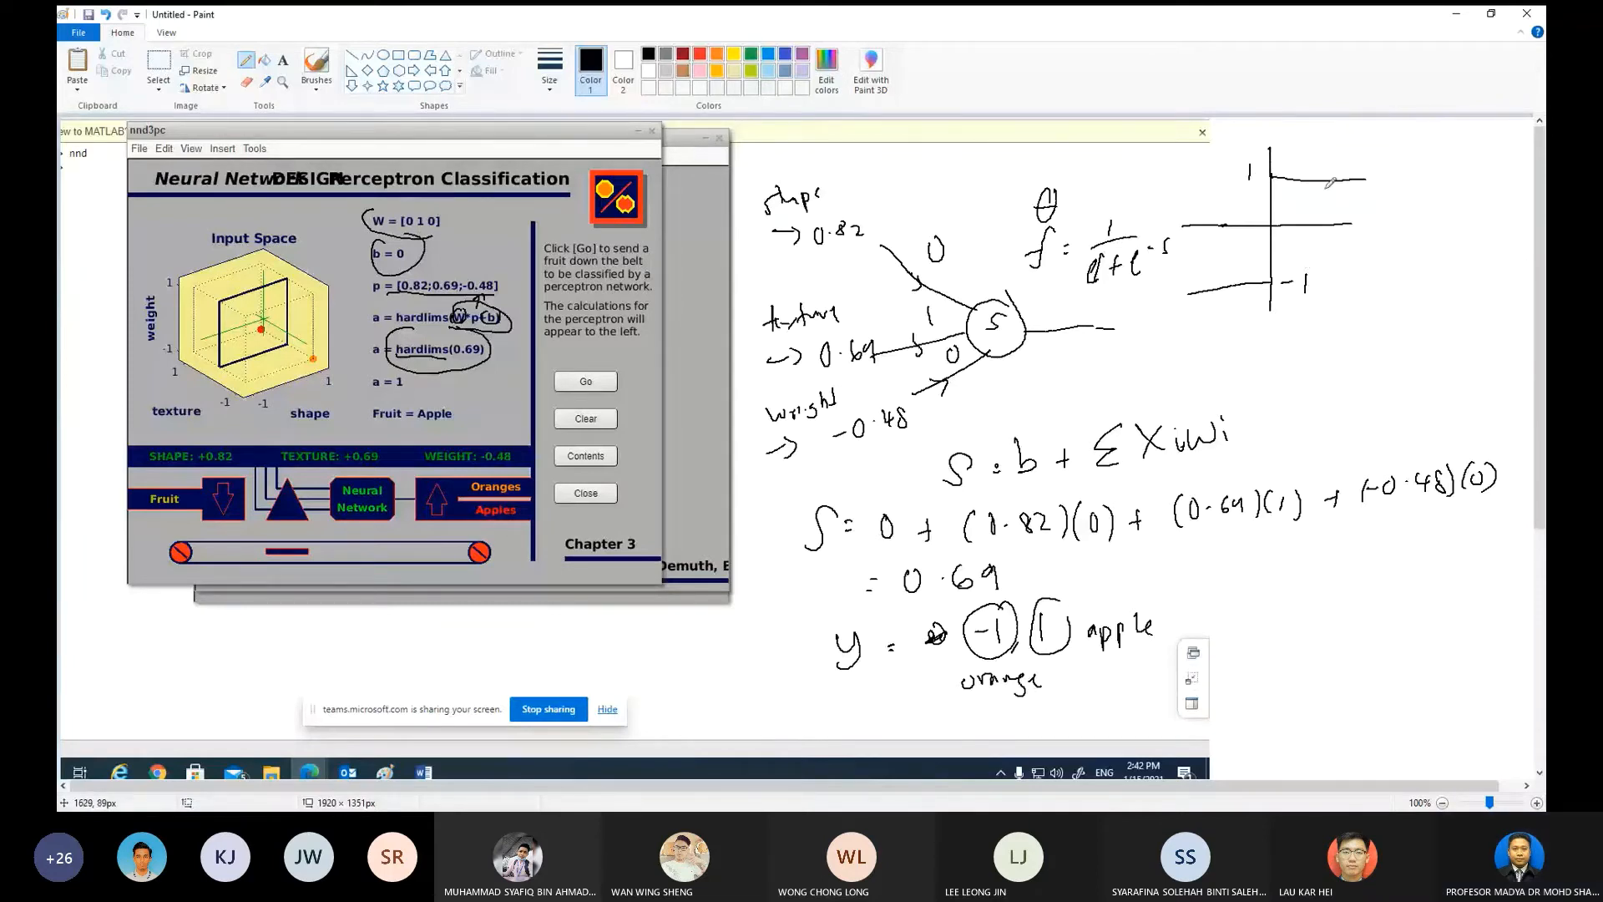
Step: Label the graph's upper region Apple and lower region Orange, and title the graph hardlims
{"action": "left_click_drag", "start_coordinate": [1289, 208], "coordinate": [1303, 206]}
{"action": "left_click_drag", "start_coordinate": [1308, 197], "coordinate": [1346, 200]}
{"action": "left_click_drag", "start_coordinate": [1191, 252], "coordinate": [1259, 262]}
{"action": "left_click_drag", "start_coordinate": [1253, 128], "coordinate": [1373, 143]}
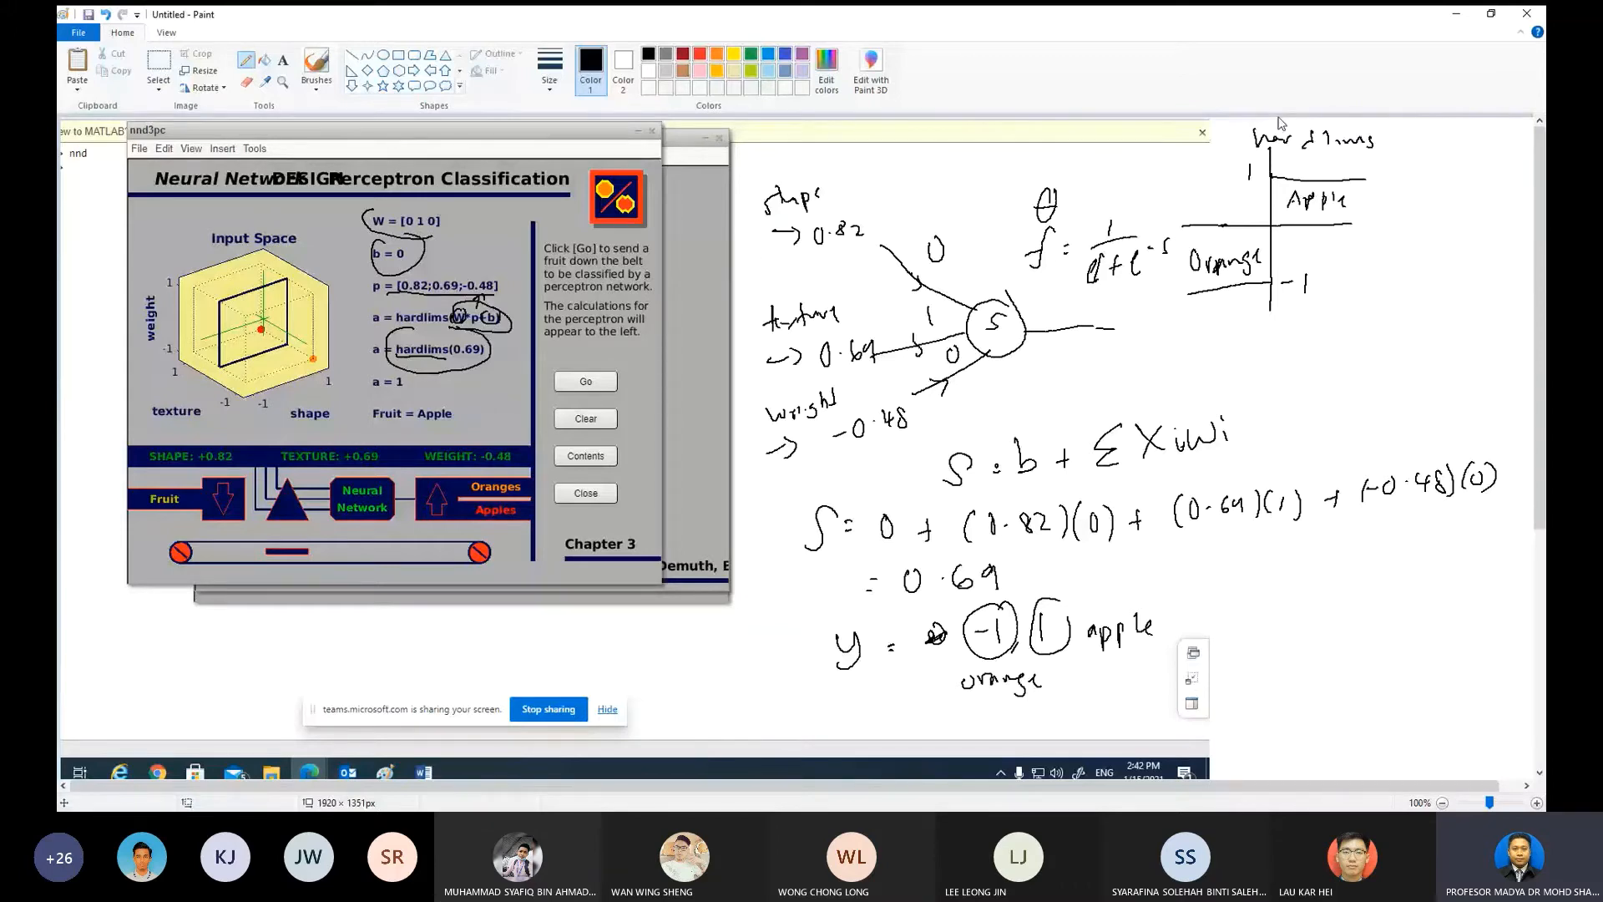
Step: Circle the theta symbol, the whole hardlims graph and the 0.69 argument, and hatch the graph's Apple region
{"action": "left_click_drag", "start_coordinate": [1077, 156], "coordinate": [1050, 167]}
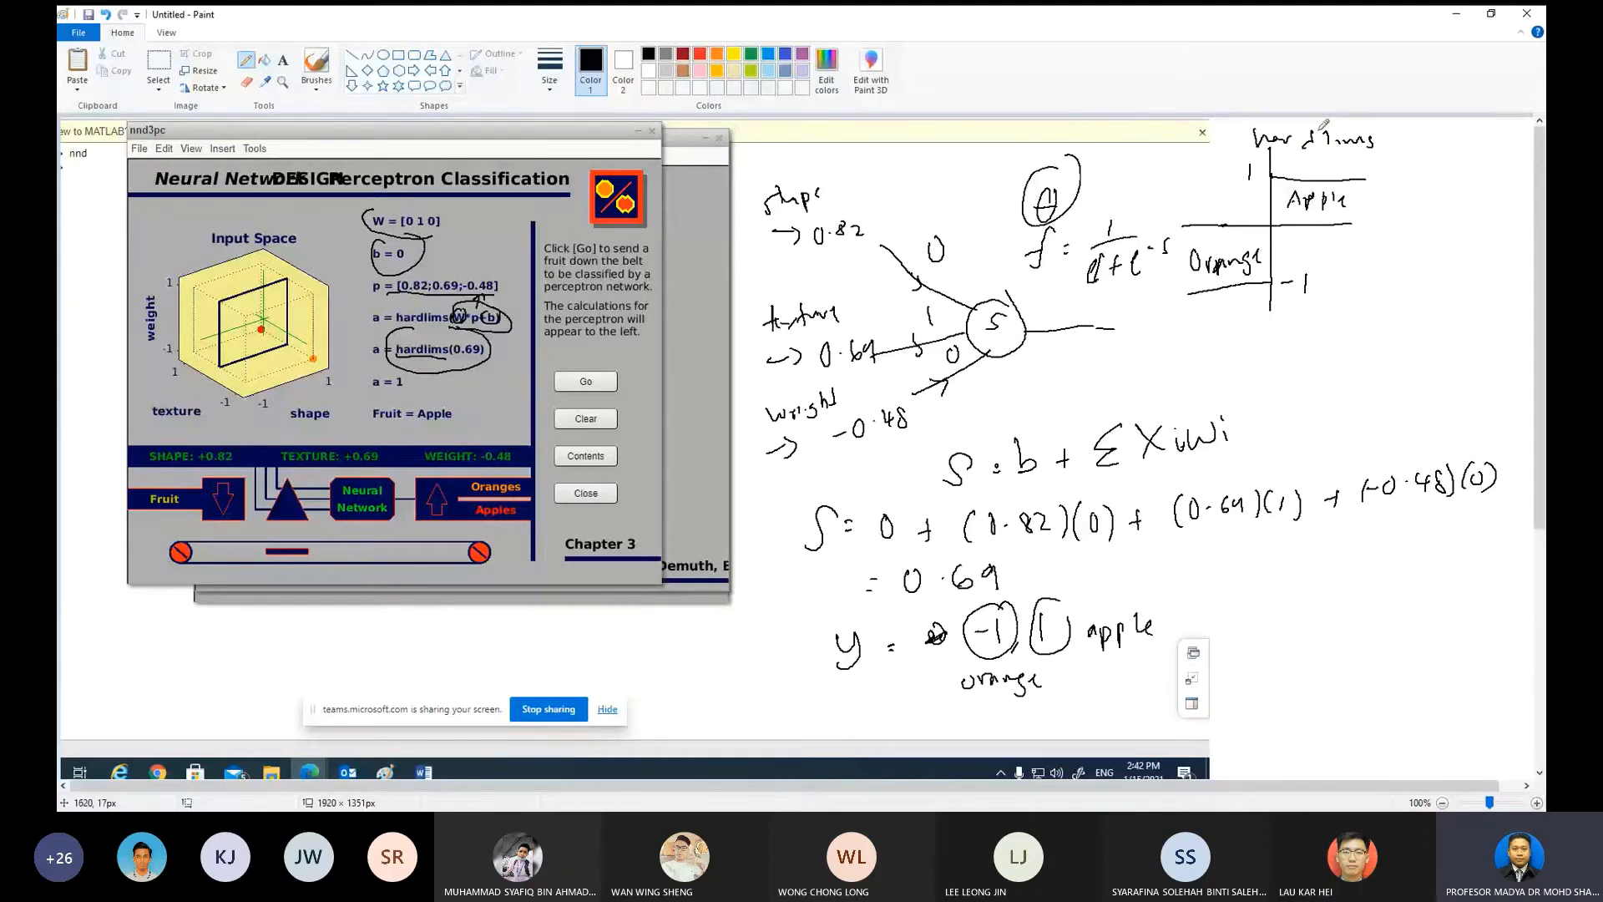
{"action": "mouse_move", "coordinate": [1261, 127]}
{"action": "left_mouse_down"}
{"action": "mouse_move", "coordinate": [1092, 215]}
{"action": "mouse_move", "coordinate": [1346, 317]}
{"action": "mouse_move", "coordinate": [1347, 131]}
{"action": "left_mouse_up"}
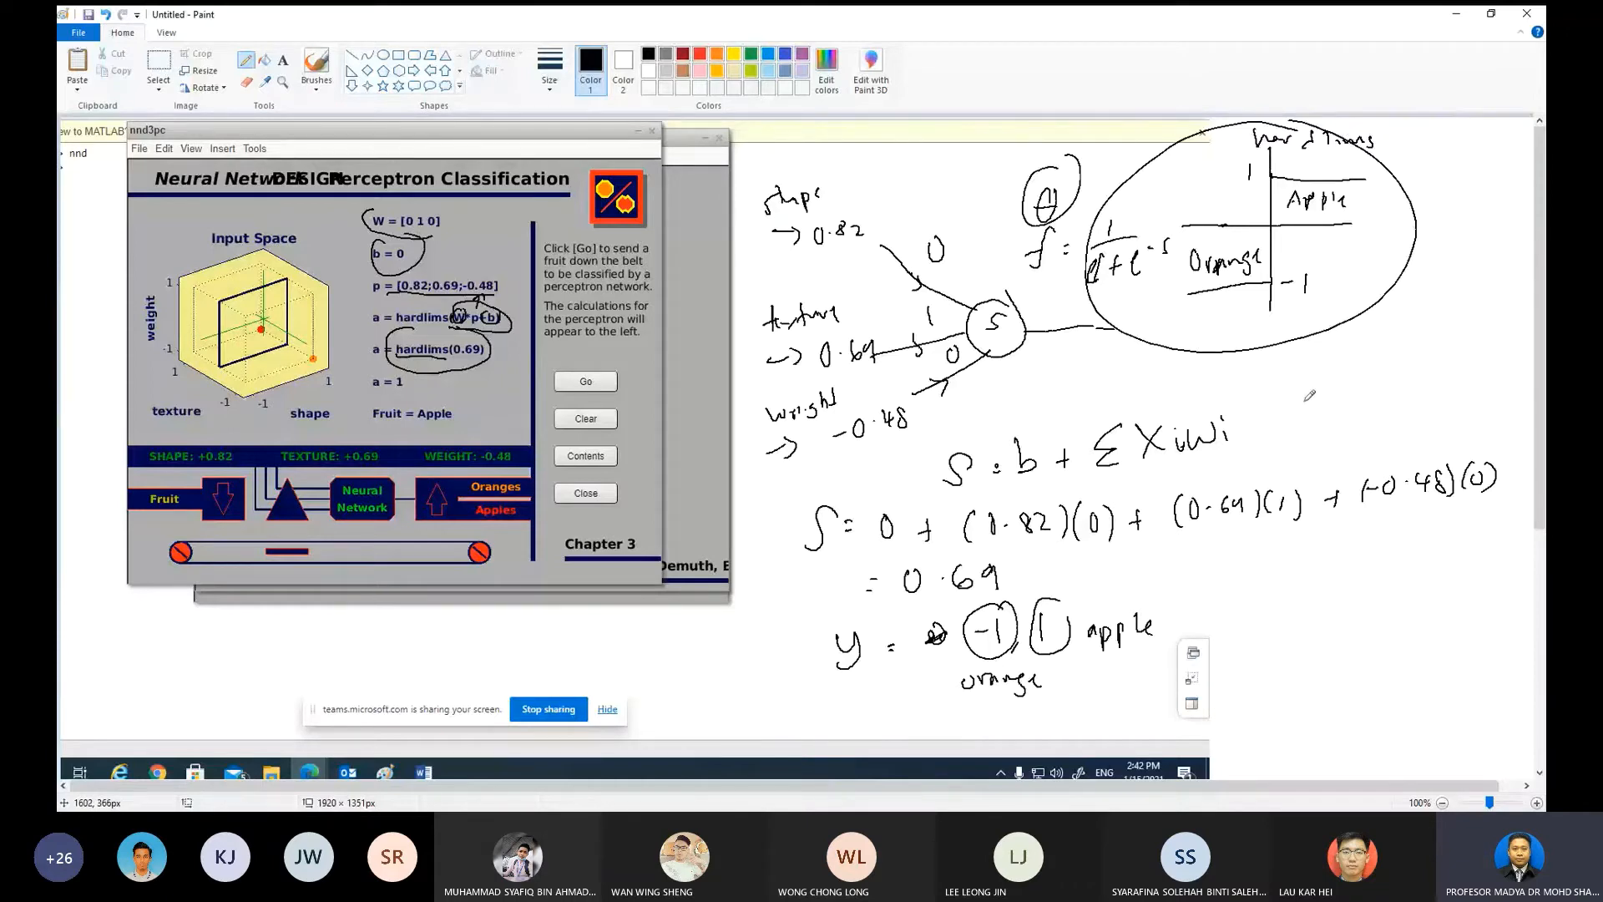
{"action": "left_click_drag", "start_coordinate": [489, 337], "coordinate": [493, 351]}
{"action": "left_click_drag", "start_coordinate": [1271, 210], "coordinate": [1309, 191]}
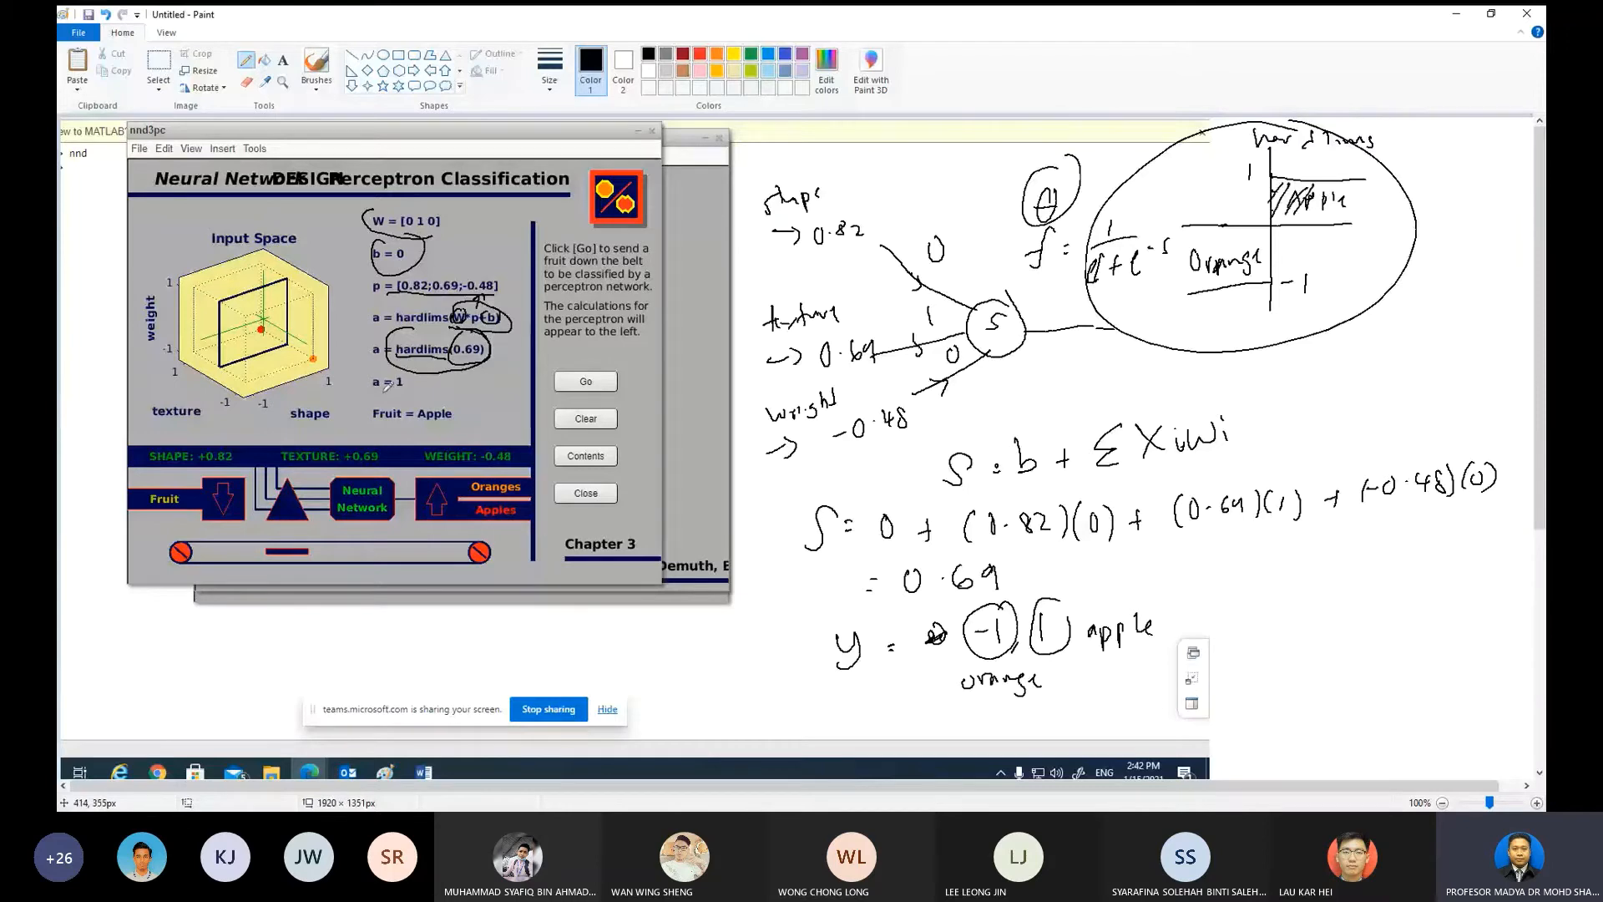
Step: Underline a = 1, annotate it with y = 1, circle Fruit = Apple, and return to the Select tool
{"action": "left_click_drag", "start_coordinate": [378, 391], "coordinate": [415, 390]}
{"action": "mouse_move", "coordinate": [373, 366]}
{"action": "left_mouse_down"}
{"action": "mouse_move", "coordinate": [375, 383]}
{"action": "mouse_move", "coordinate": [402, 367]}
{"action": "left_mouse_up"}
{"action": "left_click_drag", "start_coordinate": [396, 372], "coordinate": [402, 371]}
{"action": "mouse_move", "coordinate": [417, 364]}
{"action": "left_mouse_down"}
{"action": "mouse_move", "coordinate": [423, 377]}
{"action": "mouse_move", "coordinate": [364, 405]}
{"action": "mouse_move", "coordinate": [469, 399]}
{"action": "mouse_move", "coordinate": [399, 384]}
{"action": "left_mouse_up"}
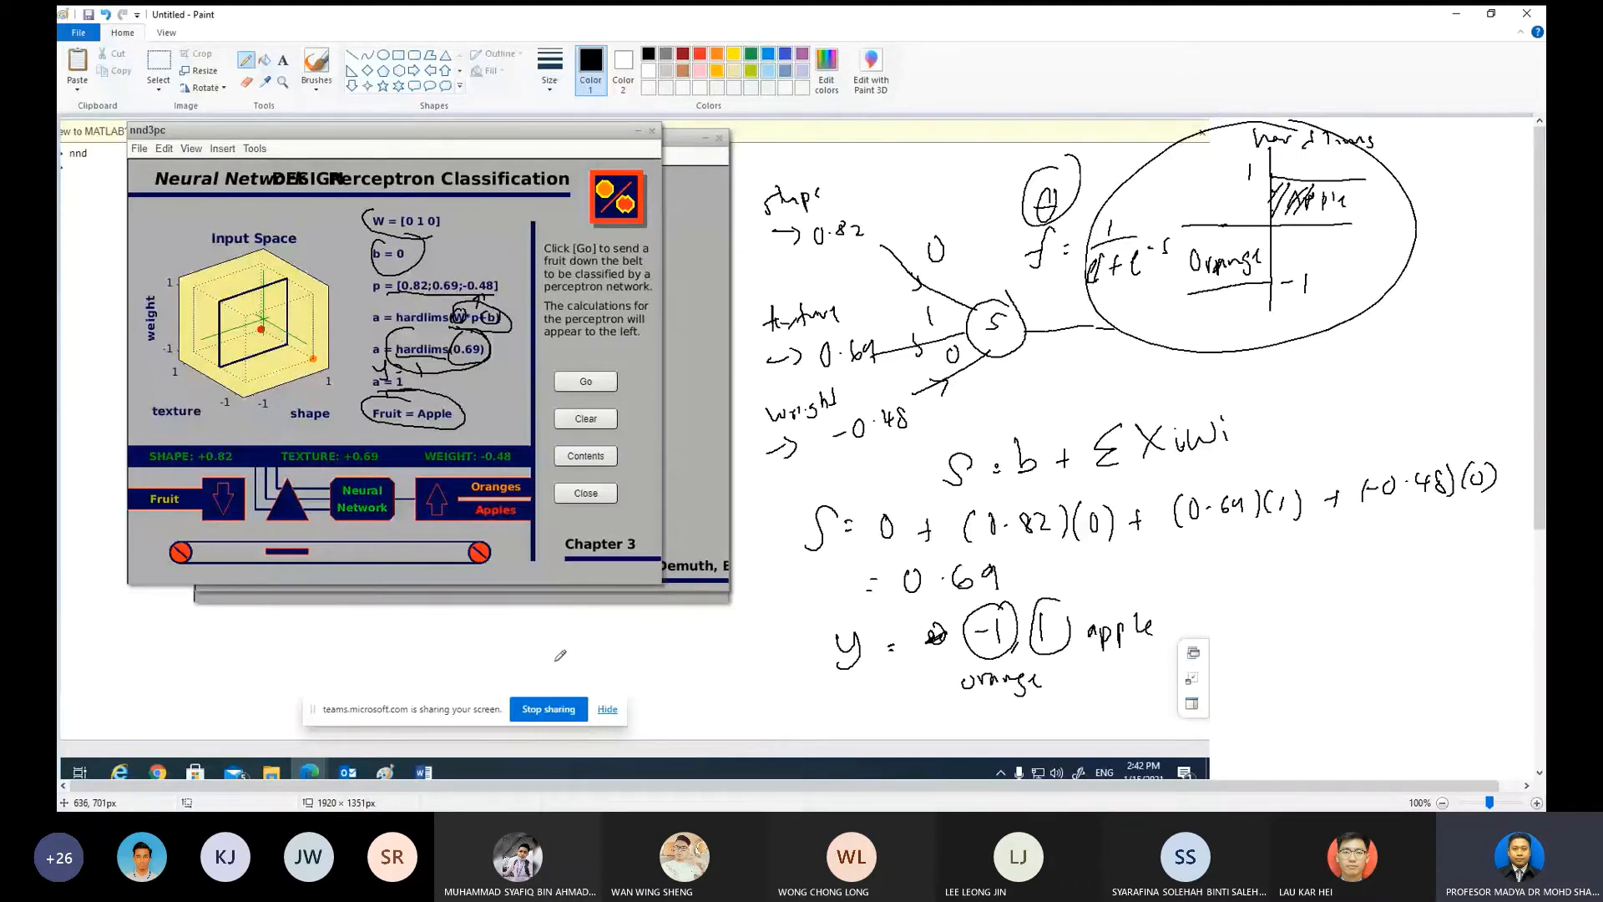
{"action": "left_click", "coordinate": [157, 64]}
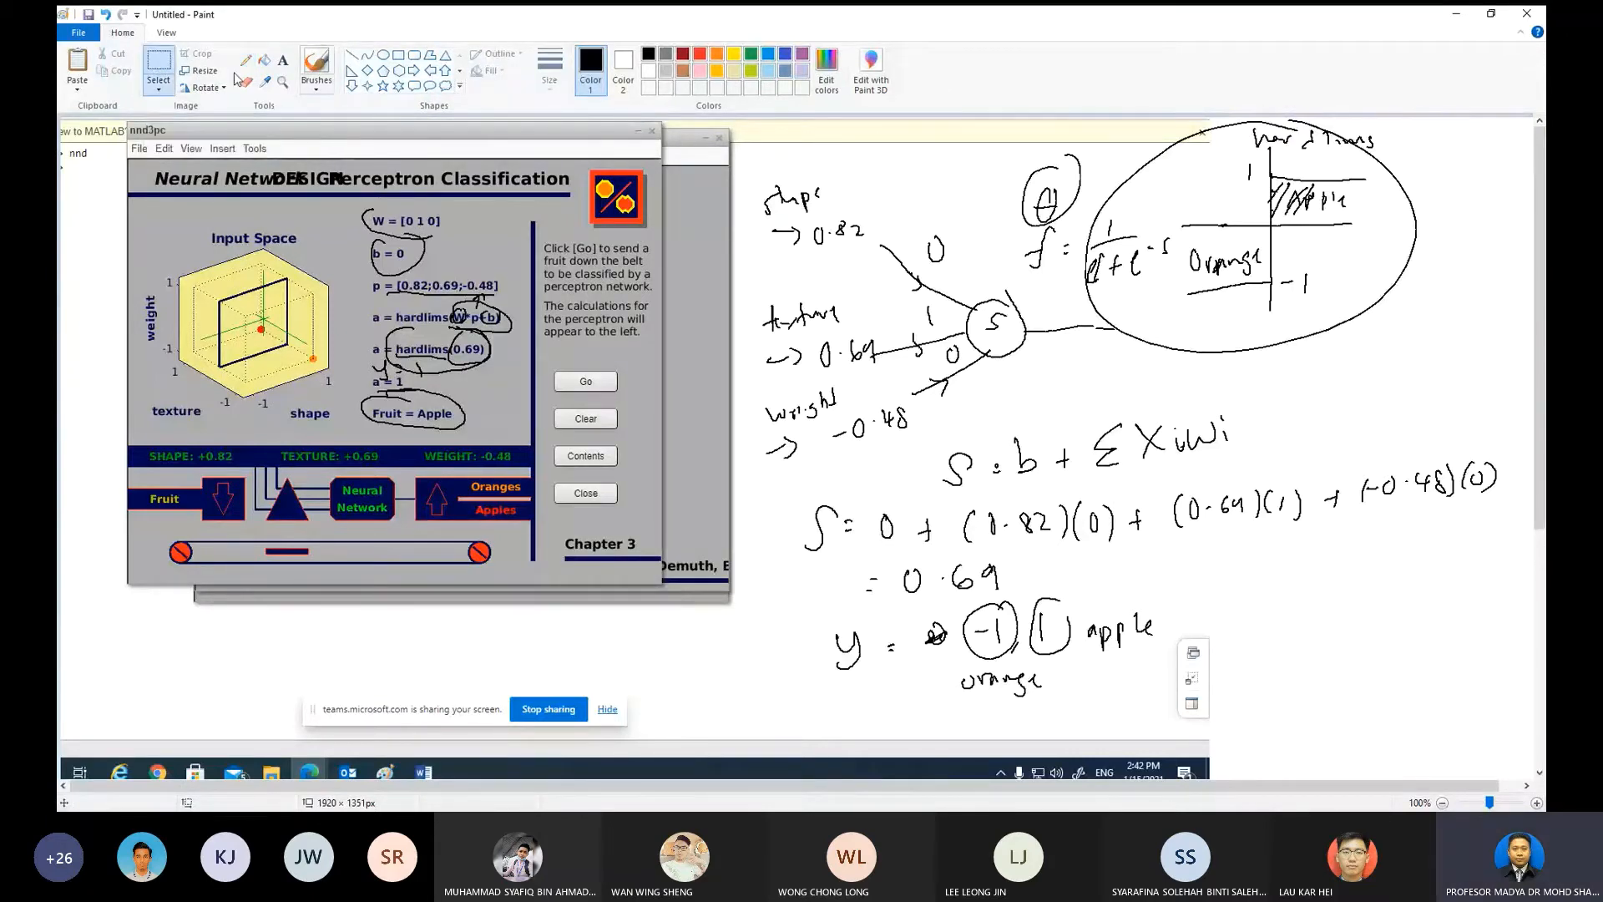
Step: Clear the handwritten neuron diagram, calculation and hardlims graph beside the pasted screenshot
{"action": "left_click_drag", "start_coordinate": [769, 156], "coordinate": [1508, 722]}
{"action": "key", "text": "Delete"}
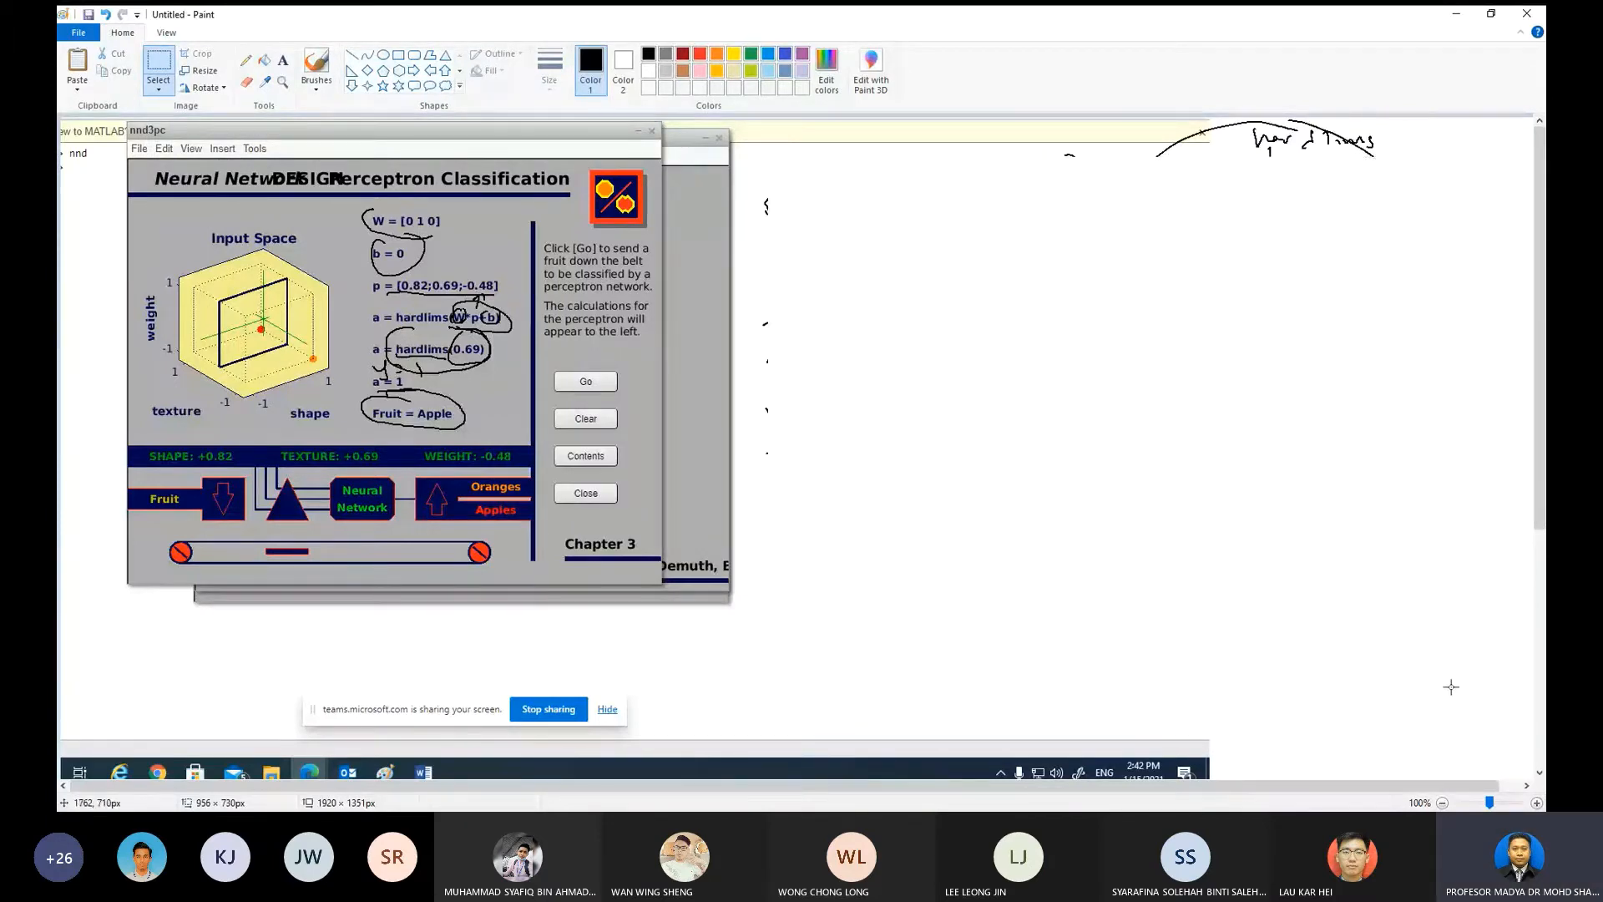
{"action": "left_click_drag", "start_coordinate": [1451, 687], "coordinate": [1043, 301]}
Step: Handwrite the input vector P = [0.97; -0.54; -0.22] with the Pencil in the cleared area
{"action": "left_click", "coordinate": [245, 60]}
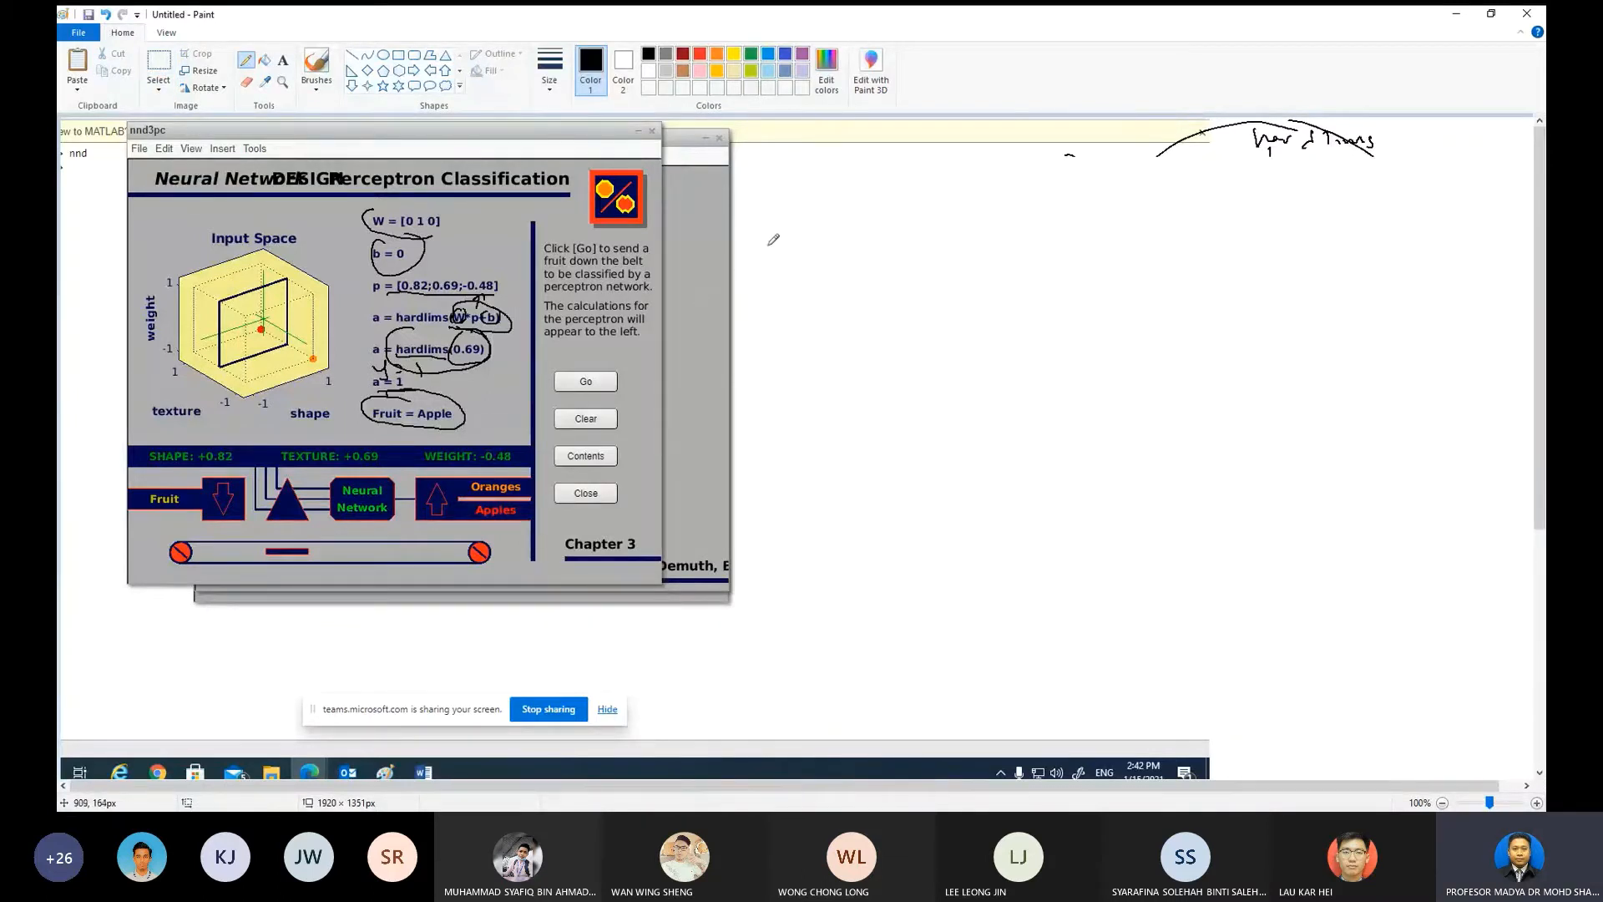
{"action": "mouse_move", "coordinate": [774, 259]}
{"action": "left_mouse_down"}
{"action": "mouse_move", "coordinate": [782, 216]}
{"action": "mouse_move", "coordinate": [775, 239]}
{"action": "left_mouse_up"}
{"action": "left_click_drag", "start_coordinate": [802, 239], "coordinate": [808, 239]}
{"action": "mouse_move", "coordinate": [802, 245]}
{"action": "left_mouse_down"}
{"action": "mouse_move", "coordinate": [834, 259]}
{"action": "mouse_move", "coordinate": [853, 232]}
{"action": "mouse_move", "coordinate": [905, 252]}
{"action": "mouse_move", "coordinate": [934, 238]}
{"action": "left_mouse_up"}
{"action": "mouse_move", "coordinate": [932, 249]}
{"action": "left_mouse_down"}
{"action": "mouse_move", "coordinate": [925, 260]}
{"action": "mouse_move", "coordinate": [966, 238]}
{"action": "left_mouse_up"}
{"action": "left_click_drag", "start_coordinate": [983, 229], "coordinate": [1010, 240]}
{"action": "left_click_drag", "start_coordinate": [1013, 221], "coordinate": [1050, 238]}
{"action": "mouse_move", "coordinate": [1047, 221]}
{"action": "left_mouse_down"}
{"action": "mouse_move", "coordinate": [1046, 242]}
{"action": "mouse_move", "coordinate": [1077, 229]}
{"action": "mouse_move", "coordinate": [1071, 243]}
{"action": "mouse_move", "coordinate": [1108, 205]}
{"action": "mouse_move", "coordinate": [1101, 229]}
{"action": "left_mouse_up"}
{"action": "left_click_drag", "start_coordinate": [1119, 210], "coordinate": [1117, 213]}
{"action": "left_click_drag", "start_coordinate": [1138, 225], "coordinate": [1139, 226]}
{"action": "left_click_drag", "start_coordinate": [1148, 215], "coordinate": [1199, 239]}
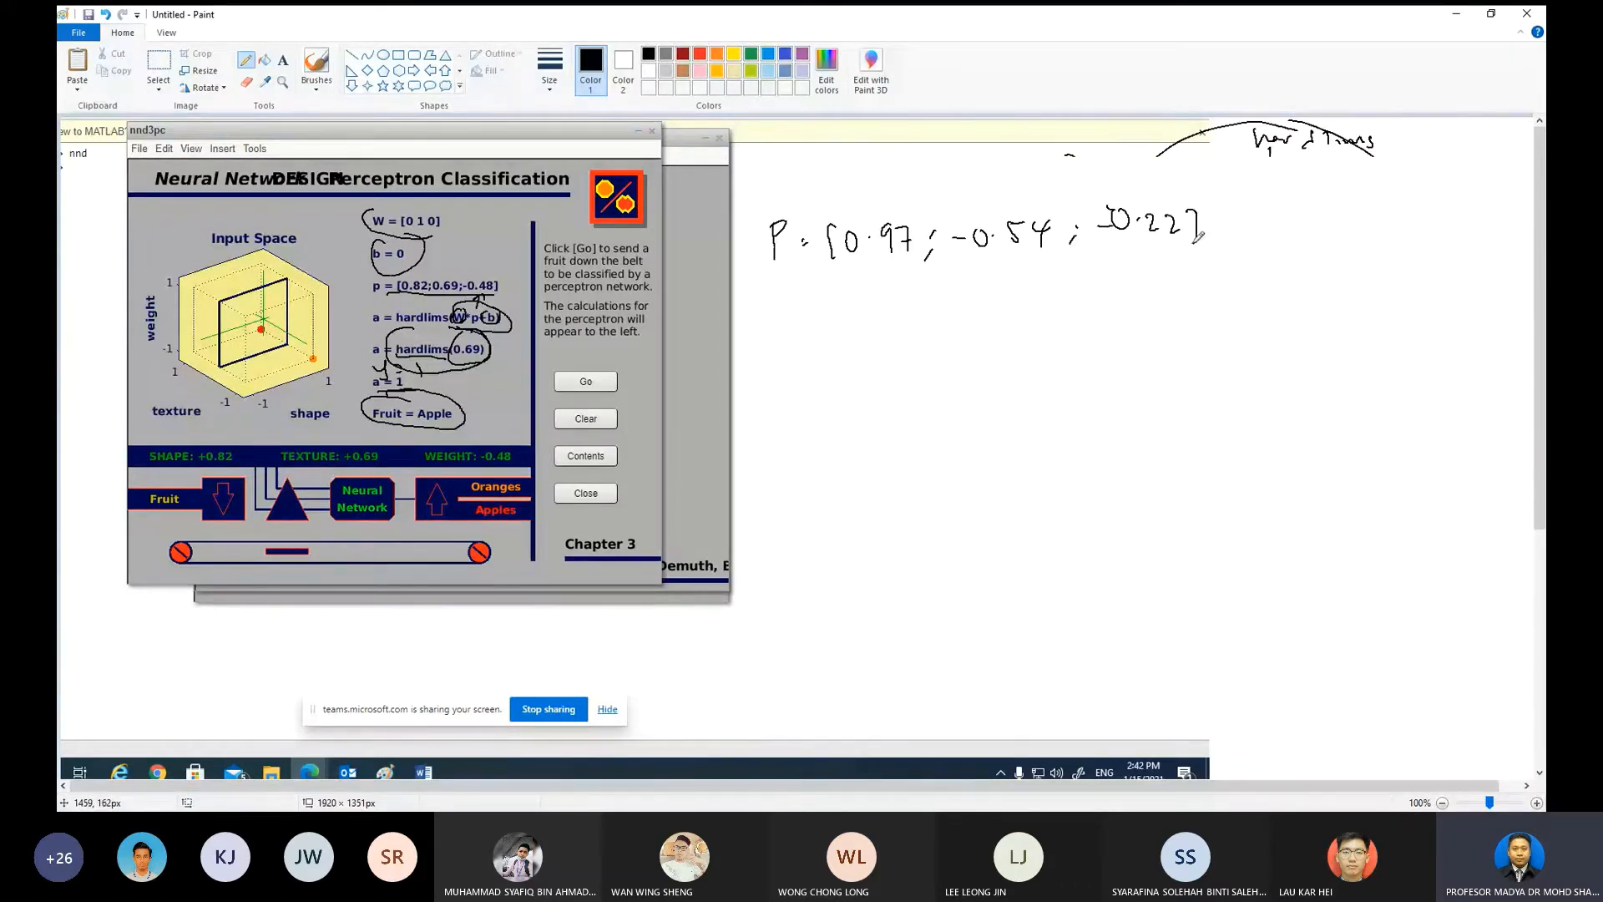
Step: Write the weights W = [0, 1, 0] and the bias b = [0] above the P vector
{"action": "left_click_drag", "start_coordinate": [768, 166], "coordinate": [826, 182]}
{"action": "left_click_drag", "start_coordinate": [815, 192], "coordinate": [847, 198]}
{"action": "left_click_drag", "start_coordinate": [869, 173], "coordinate": [866, 173]}
{"action": "left_click_drag", "start_coordinate": [891, 185], "coordinate": [925, 194]}
{"action": "left_click_drag", "start_coordinate": [956, 174], "coordinate": [974, 194]}
{"action": "mouse_move", "coordinate": [1014, 144]}
{"action": "left_mouse_down"}
{"action": "mouse_move", "coordinate": [1015, 187]}
{"action": "mouse_move", "coordinate": [1065, 167]}
{"action": "mouse_move", "coordinate": [1077, 185]}
{"action": "left_mouse_up"}
{"action": "mouse_move", "coordinate": [1100, 153]}
{"action": "left_mouse_down"}
{"action": "mouse_move", "coordinate": [1090, 162]}
{"action": "mouse_move", "coordinate": [1101, 153]}
{"action": "mouse_move", "coordinate": [1114, 184]}
{"action": "left_mouse_up"}
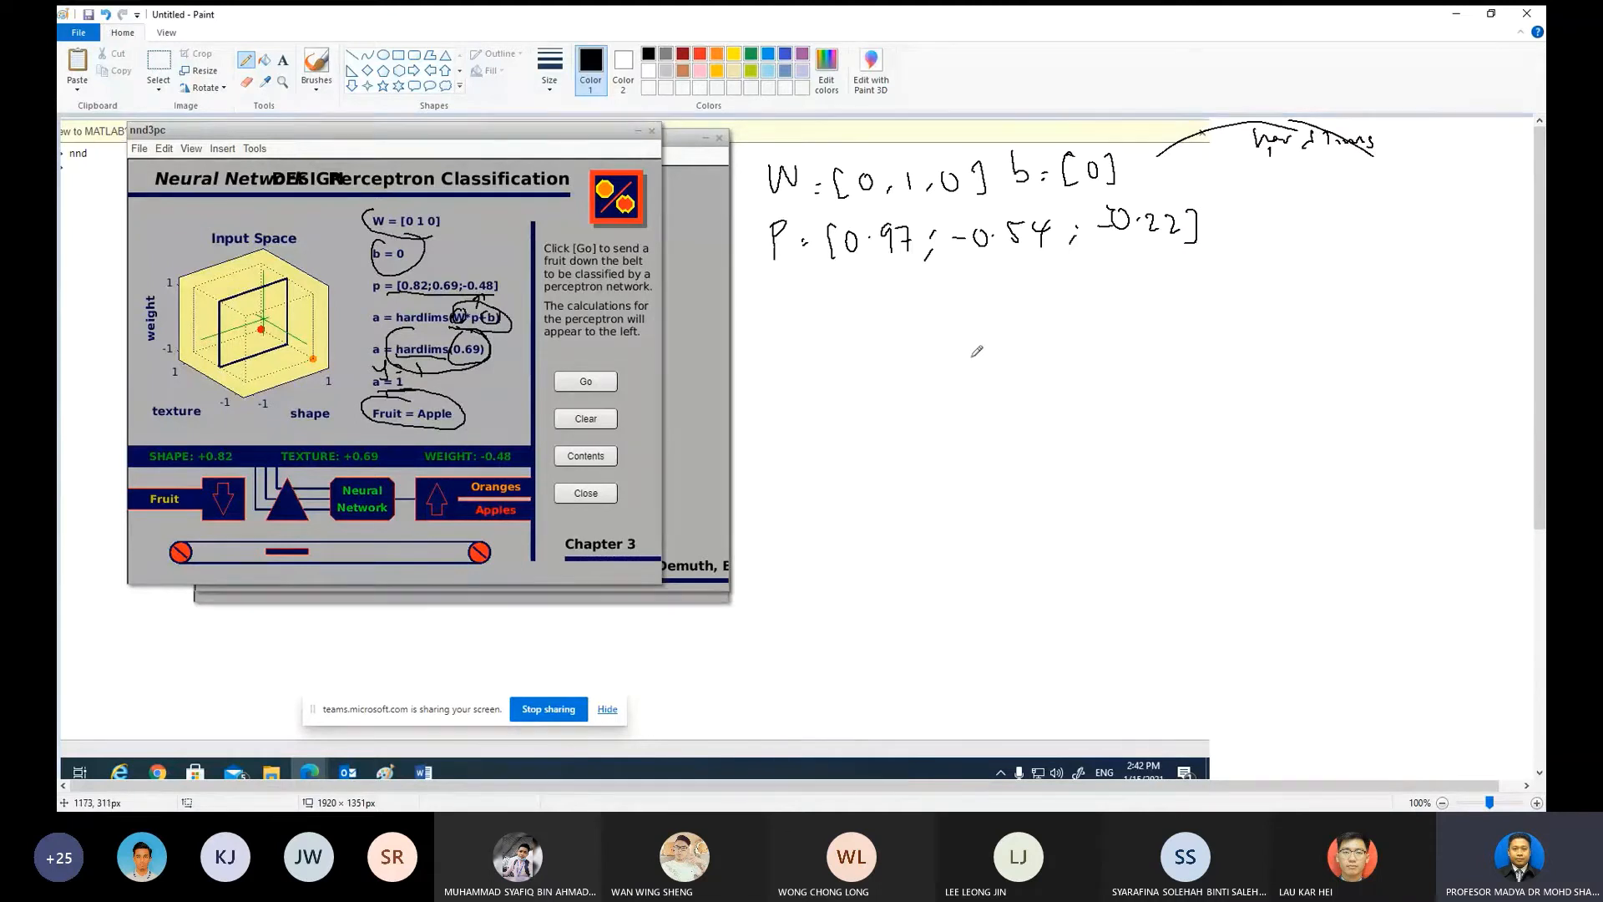
Step: Sketch a neuron circle marked S below the vectors, with three input lines and an output arrow labelled y
{"action": "left_click_drag", "start_coordinate": [994, 341], "coordinate": [1000, 342]}
{"action": "mouse_move", "coordinate": [897, 309]}
{"action": "left_mouse_down"}
{"action": "mouse_move", "coordinate": [950, 350]}
{"action": "mouse_move", "coordinate": [870, 402]}
{"action": "left_mouse_up"}
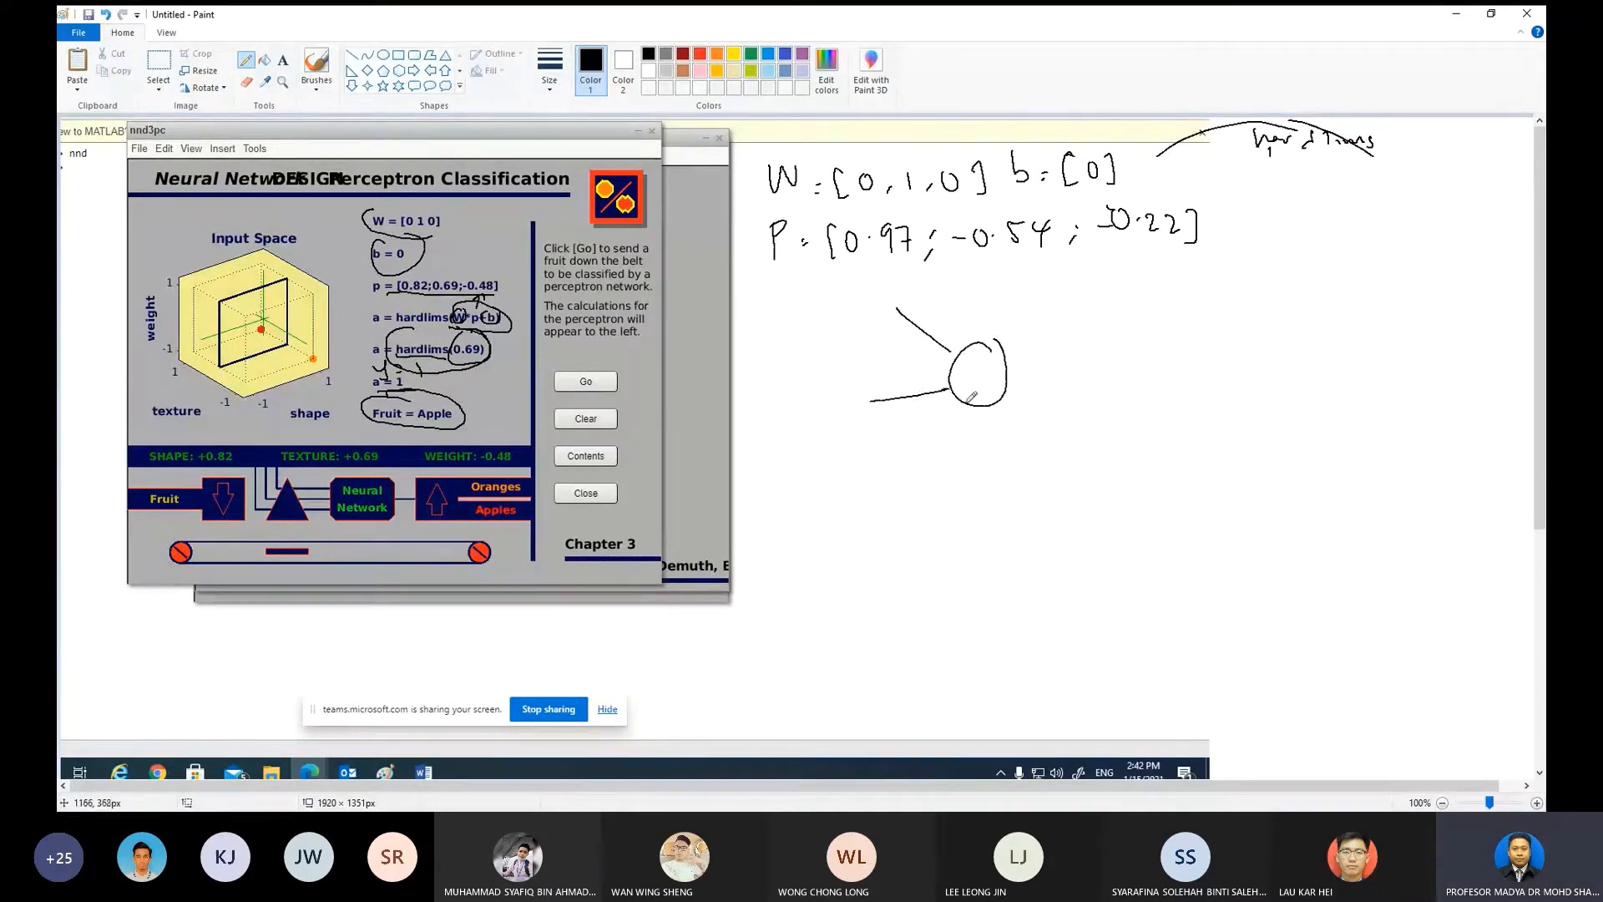
{"action": "left_click_drag", "start_coordinate": [969, 404], "coordinate": [887, 461]}
{"action": "mouse_move", "coordinate": [996, 366]}
{"action": "left_mouse_down"}
{"action": "mouse_move", "coordinate": [974, 387]}
{"action": "mouse_move", "coordinate": [1140, 363]}
{"action": "mouse_move", "coordinate": [1137, 380]}
{"action": "mouse_move", "coordinate": [1126, 353]}
{"action": "left_mouse_up"}
{"action": "left_click_drag", "start_coordinate": [1135, 331], "coordinate": [1128, 368]}
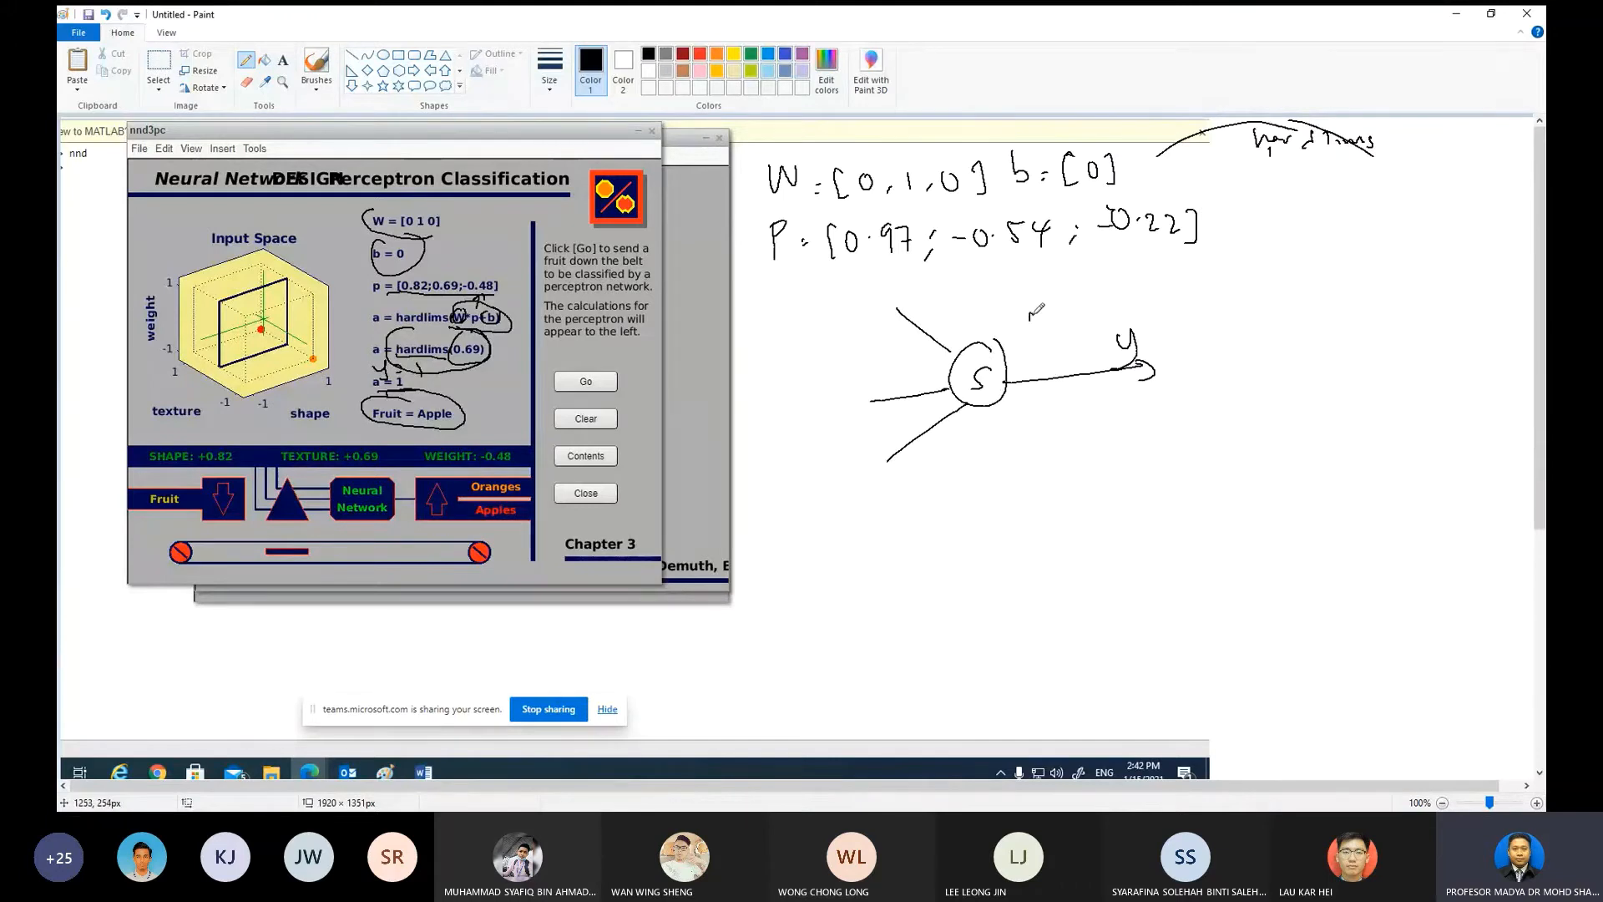
Step: Draw a small boxed step-function symbol above the neuron's output line
{"action": "mouse_move", "coordinate": [1034, 314]}
{"action": "left_mouse_down"}
{"action": "mouse_move", "coordinate": [1033, 360]}
{"action": "mouse_move", "coordinate": [1089, 304]}
{"action": "mouse_move", "coordinate": [1094, 358]}
{"action": "mouse_move", "coordinate": [1032, 360]}
{"action": "left_mouse_up"}
{"action": "mouse_move", "coordinate": [1060, 319]}
{"action": "left_mouse_down"}
{"action": "mouse_move", "coordinate": [1059, 357]}
{"action": "mouse_move", "coordinate": [1089, 332]}
{"action": "left_mouse_up"}
{"action": "left_click_drag", "start_coordinate": [1044, 321], "coordinate": [1093, 322]}
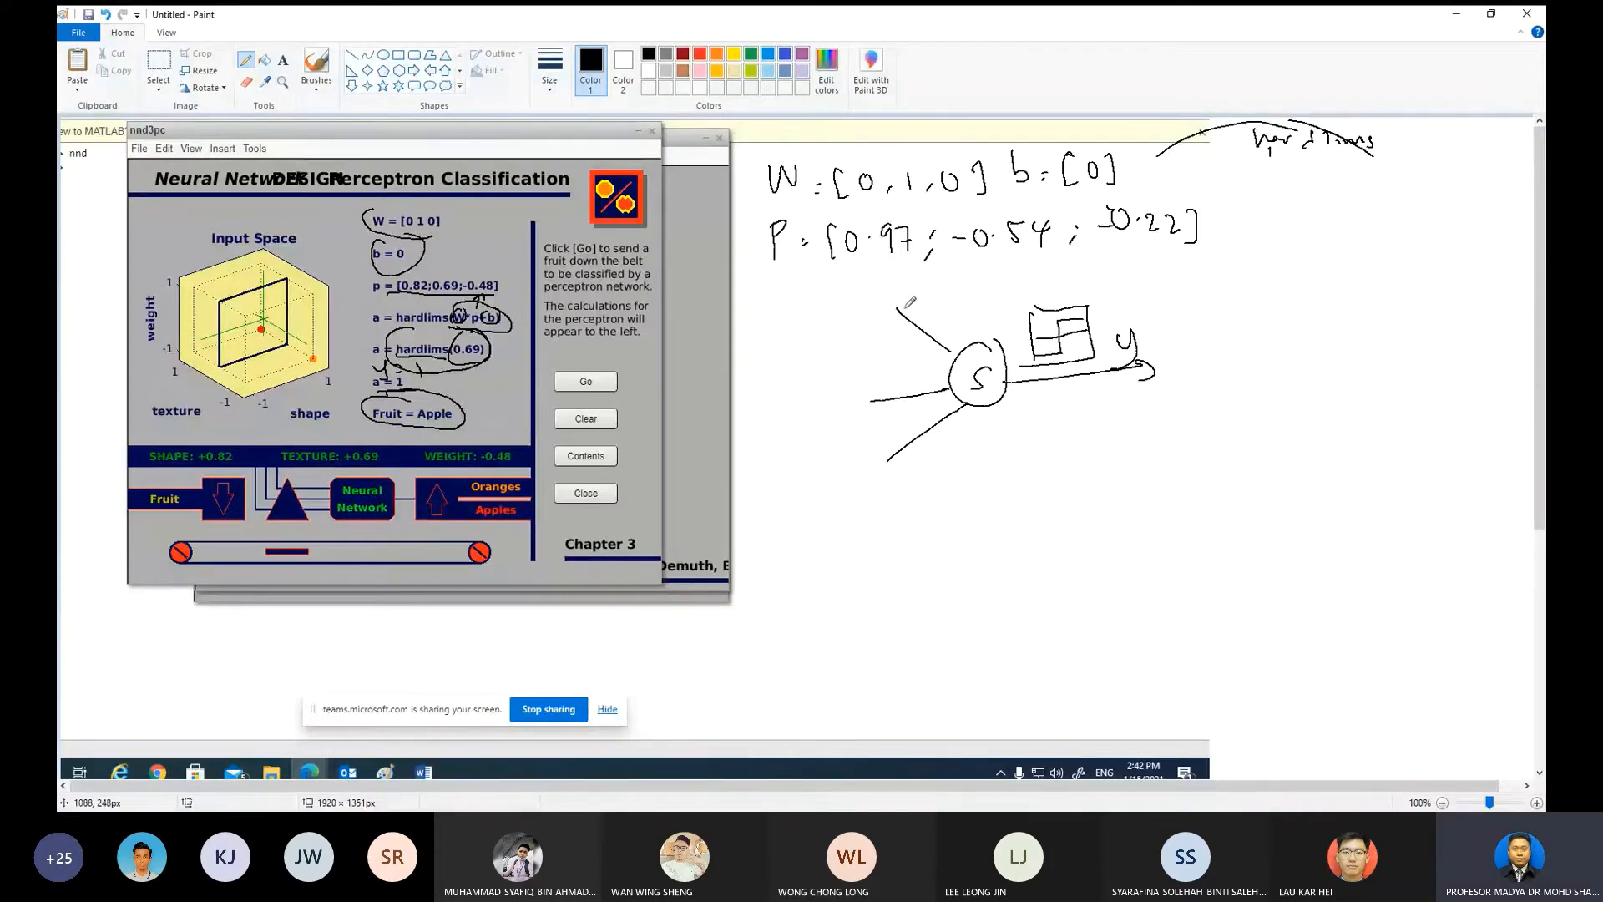
Step: Label the neuron's three input lines with the weights 0, 1 and 0
{"action": "left_click_drag", "start_coordinate": [937, 309], "coordinate": [935, 310]}
{"action": "left_click_drag", "start_coordinate": [905, 373], "coordinate": [906, 384]}
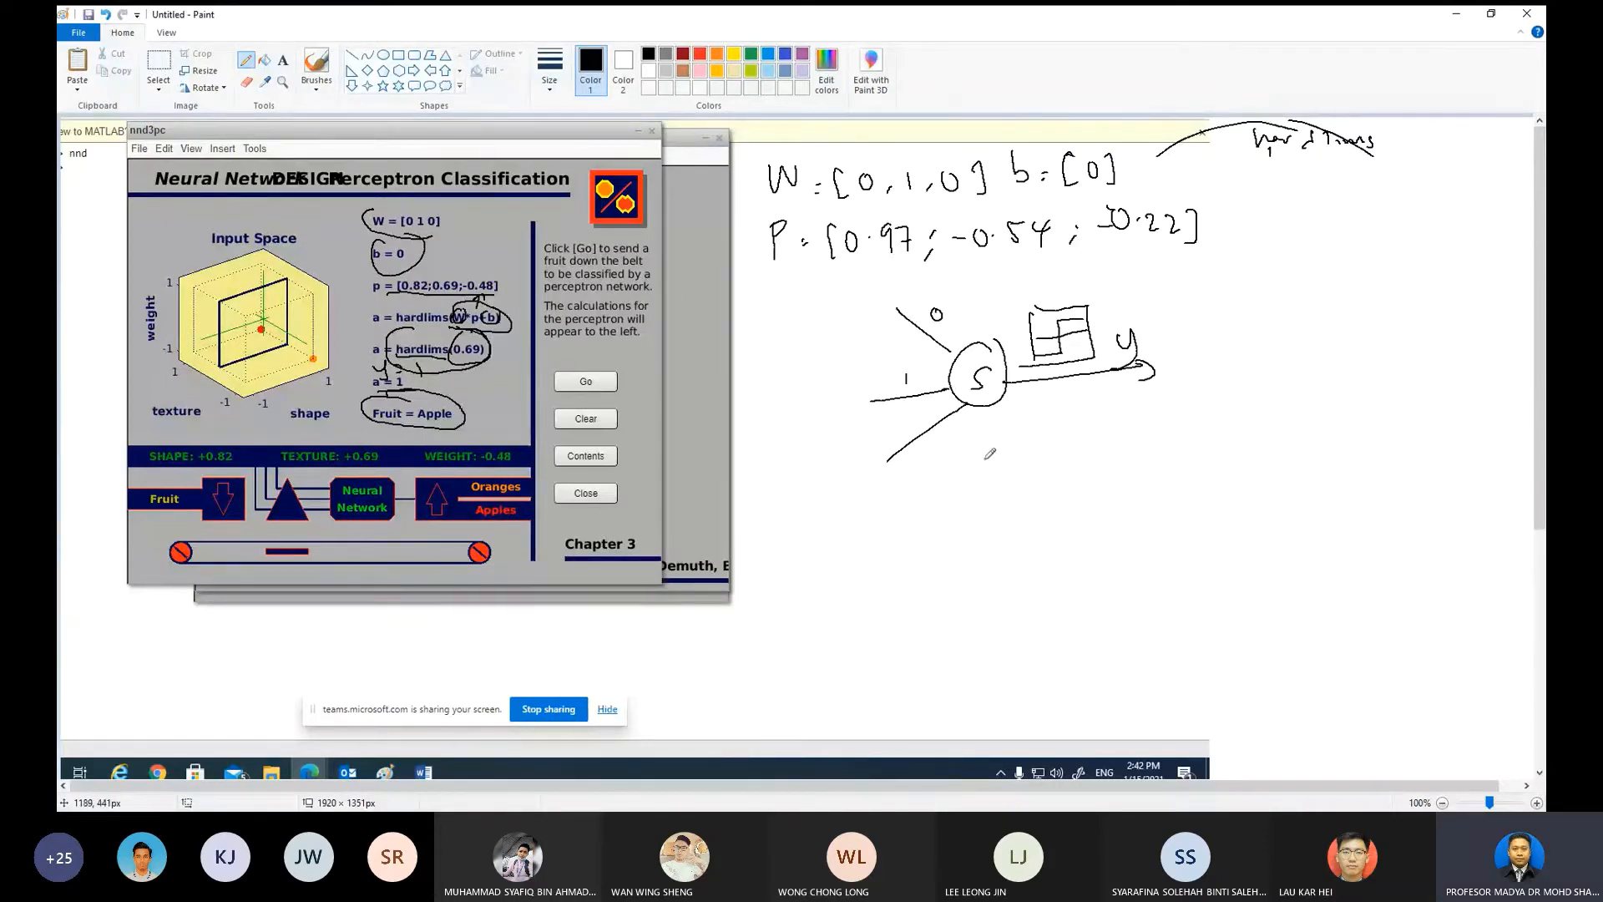
{"action": "left_click_drag", "start_coordinate": [945, 442], "coordinate": [943, 445]}
Step: Label the outer ends of the three input lines i/p 1, i/p 2 and i/p 3
{"action": "left_click_drag", "start_coordinate": [845, 292], "coordinate": [848, 305]}
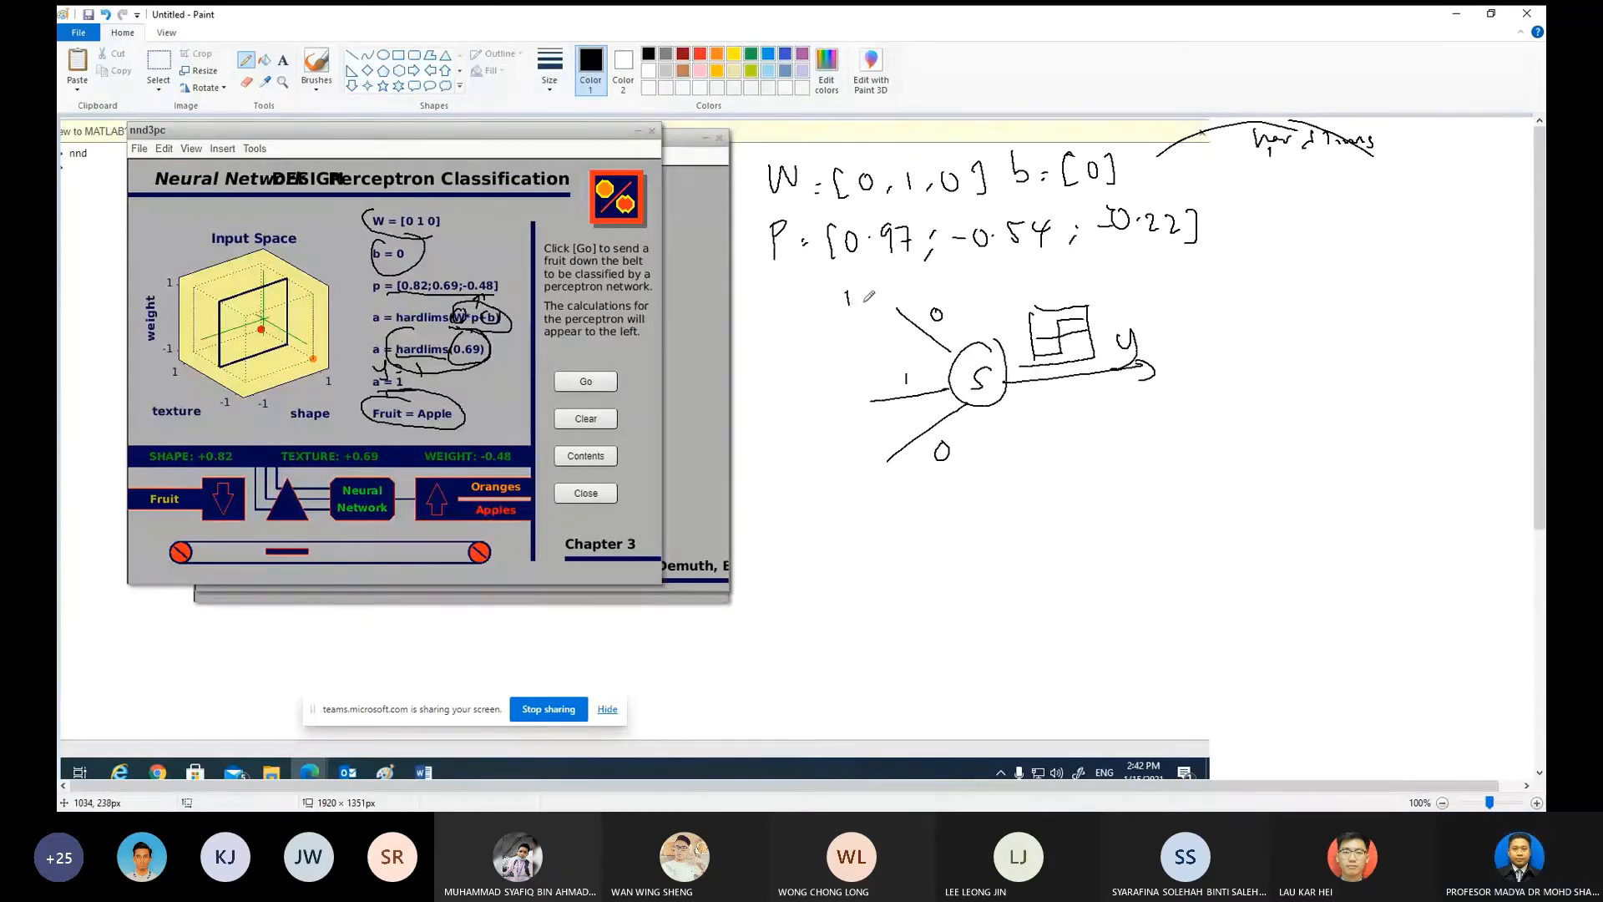
{"action": "left_click_drag", "start_coordinate": [865, 291], "coordinate": [851, 310]}
{"action": "left_click_drag", "start_coordinate": [869, 298], "coordinate": [871, 303]}
{"action": "left_click_drag", "start_coordinate": [886, 291], "coordinate": [890, 302]}
{"action": "left_click_drag", "start_coordinate": [828, 381], "coordinate": [829, 388]}
{"action": "left_click_drag", "start_coordinate": [840, 383], "coordinate": [833, 412]}
{"action": "left_click_drag", "start_coordinate": [847, 394], "coordinate": [870, 385]}
{"action": "left_click_drag", "start_coordinate": [847, 455], "coordinate": [853, 483]}
{"action": "mouse_move", "coordinate": [865, 473]}
{"action": "left_mouse_down"}
{"action": "mouse_move", "coordinate": [868, 494]}
{"action": "mouse_move", "coordinate": [883, 478]}
{"action": "left_mouse_up"}
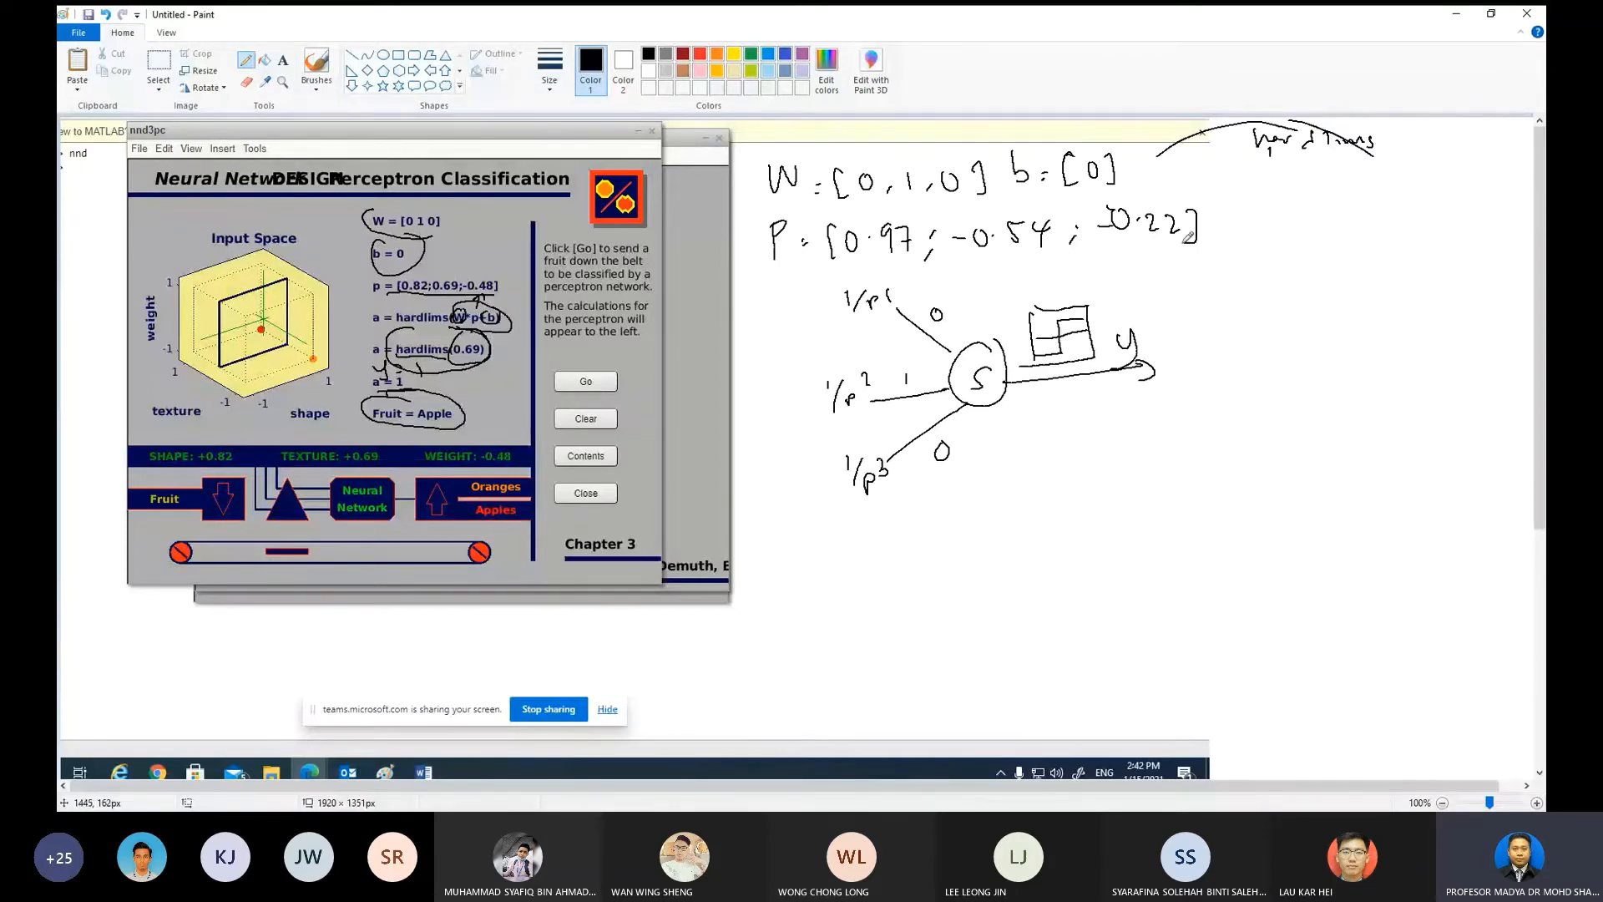
Step: Underline -0.54 in the P vector and write the formula S = b + Σ XiWi below the neuron
{"action": "mouse_move", "coordinate": [976, 264]}
{"action": "left_mouse_down"}
{"action": "mouse_move", "coordinate": [1040, 262]}
{"action": "mouse_move", "coordinate": [987, 266]}
{"action": "left_mouse_up"}
{"action": "mouse_move", "coordinate": [943, 499]}
{"action": "left_mouse_down"}
{"action": "mouse_move", "coordinate": [973, 483]}
{"action": "mouse_move", "coordinate": [933, 518]}
{"action": "left_mouse_up"}
{"action": "left_click", "coordinate": [979, 501]}
{"action": "left_click", "coordinate": [980, 514]}
{"action": "mouse_move", "coordinate": [1012, 468]}
{"action": "left_mouse_down"}
{"action": "mouse_move", "coordinate": [1012, 503]}
{"action": "mouse_move", "coordinate": [1056, 500]}
{"action": "left_mouse_up"}
{"action": "left_click_drag", "start_coordinate": [1047, 488], "coordinate": [1127, 498]}
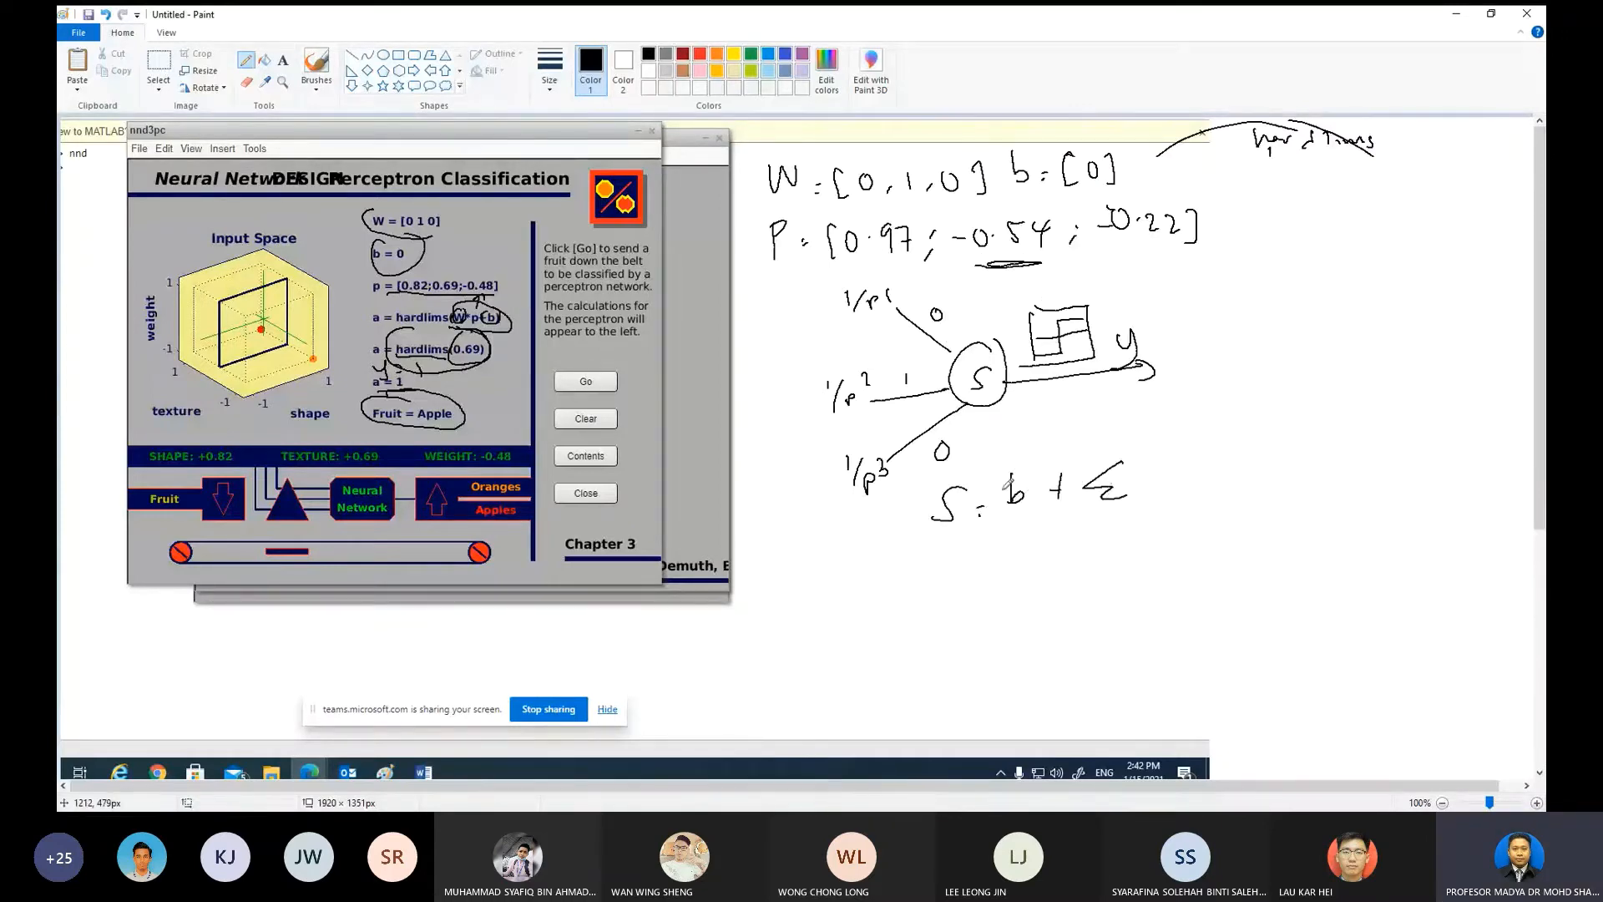
{"action": "mouse_move", "coordinate": [1012, 476]}
{"action": "left_mouse_down"}
{"action": "mouse_move", "coordinate": [1010, 503]}
{"action": "mouse_move", "coordinate": [1071, 486]}
{"action": "mouse_move", "coordinate": [1160, 501]}
{"action": "left_mouse_up"}
{"action": "mouse_move", "coordinate": [1162, 475]}
{"action": "left_mouse_down"}
{"action": "mouse_move", "coordinate": [1136, 502]}
{"action": "mouse_move", "coordinate": [1215, 469]}
{"action": "mouse_move", "coordinate": [1225, 496]}
{"action": "left_mouse_up"}
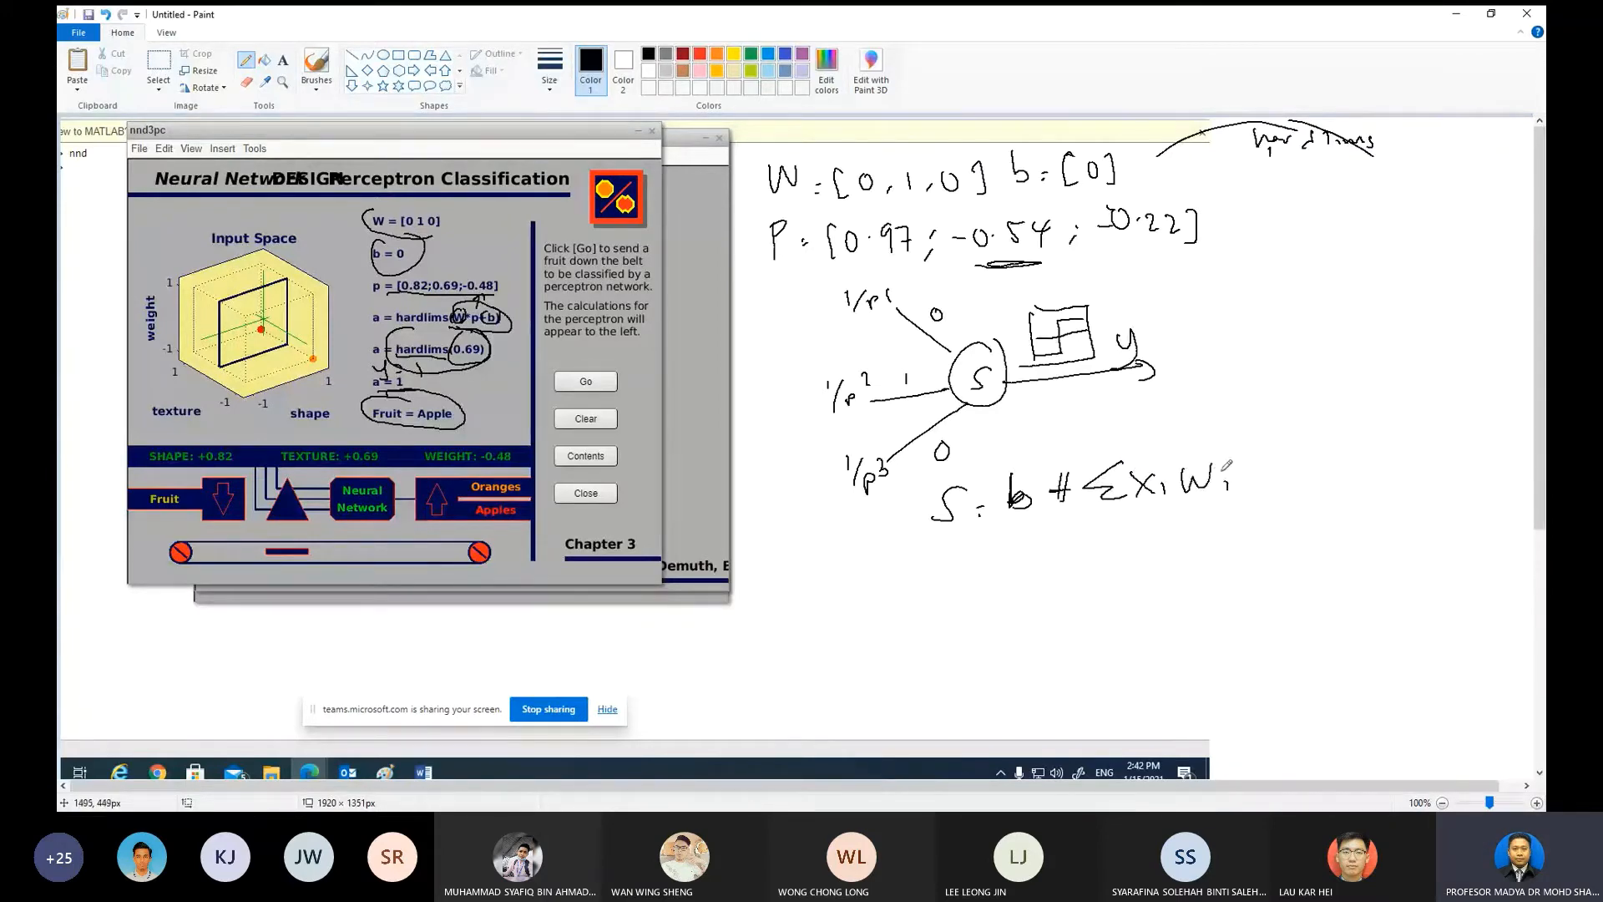
Step: Write the substitution = 0 + (1)(-0.54) under the S formula
{"action": "left_click", "coordinate": [989, 550]}
{"action": "left_click", "coordinate": [989, 559]}
{"action": "left_click_drag", "start_coordinate": [1027, 538], "coordinate": [1021, 542]}
{"action": "left_click_drag", "start_coordinate": [1055, 553], "coordinate": [1070, 551]}
{"action": "left_click_drag", "start_coordinate": [1062, 543], "coordinate": [1061, 561]}
{"action": "left_click_drag", "start_coordinate": [1102, 526], "coordinate": [1103, 553]}
{"action": "left_click_drag", "start_coordinate": [1117, 529], "coordinate": [1119, 546]}
{"action": "left_click_drag", "start_coordinate": [1130, 523], "coordinate": [1131, 553]}
{"action": "mouse_move", "coordinate": [1151, 523]}
{"action": "left_mouse_down"}
{"action": "mouse_move", "coordinate": [1153, 552]}
{"action": "mouse_move", "coordinate": [1173, 534]}
{"action": "left_mouse_up"}
{"action": "mouse_move", "coordinate": [1190, 525]}
{"action": "left_mouse_down"}
{"action": "mouse_move", "coordinate": [1224, 543]}
{"action": "mouse_move", "coordinate": [1237, 523]}
{"action": "left_mouse_up"}
{"action": "left_click", "coordinate": [1207, 537]}
{"action": "left_click_drag", "start_coordinate": [1243, 524], "coordinate": [1255, 547]}
{"action": "left_click_drag", "start_coordinate": [1266, 517], "coordinate": [1267, 553]}
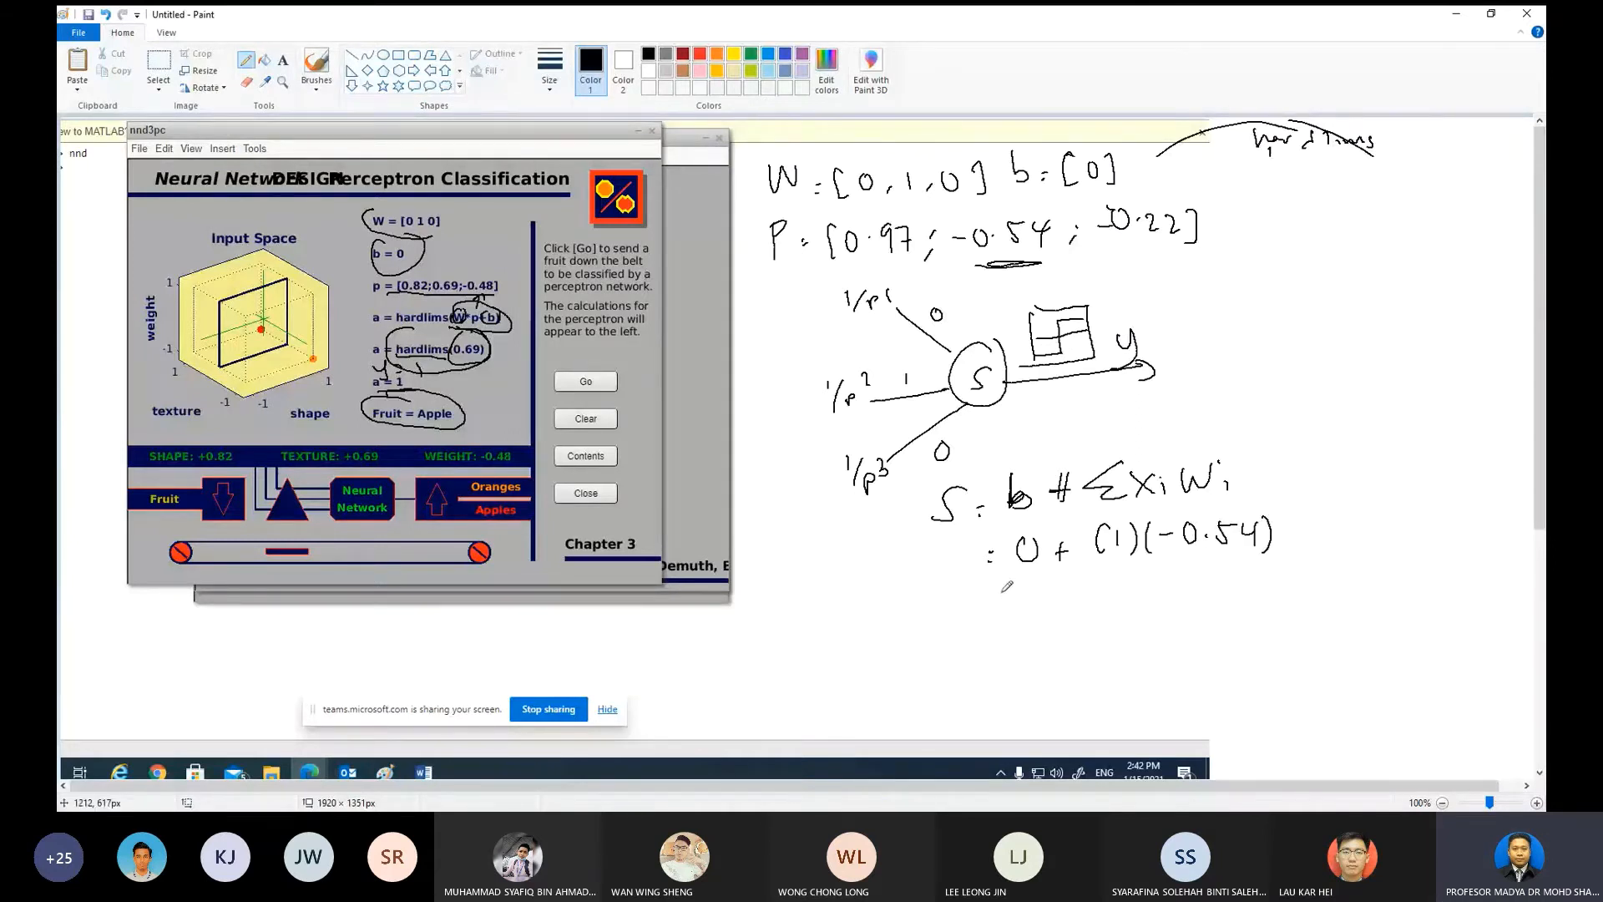
Step: Write the result = -0.54 under the substitution and draw a long curve from it up towards the neuron's output
{"action": "left_click", "coordinate": [996, 599]}
{"action": "left_click", "coordinate": [996, 610]}
{"action": "mouse_move", "coordinate": [1018, 607]}
{"action": "left_mouse_down"}
{"action": "mouse_move", "coordinate": [1060, 591]}
{"action": "mouse_move", "coordinate": [1090, 607]}
{"action": "mouse_move", "coordinate": [1127, 574]}
{"action": "mouse_move", "coordinate": [1137, 599]}
{"action": "left_mouse_up"}
{"action": "left_click", "coordinate": [1077, 604]}
{"action": "mouse_move", "coordinate": [1133, 584]}
{"action": "left_mouse_down"}
{"action": "mouse_move", "coordinate": [1131, 615]}
{"action": "mouse_move", "coordinate": [1290, 365]}
{"action": "left_mouse_up"}
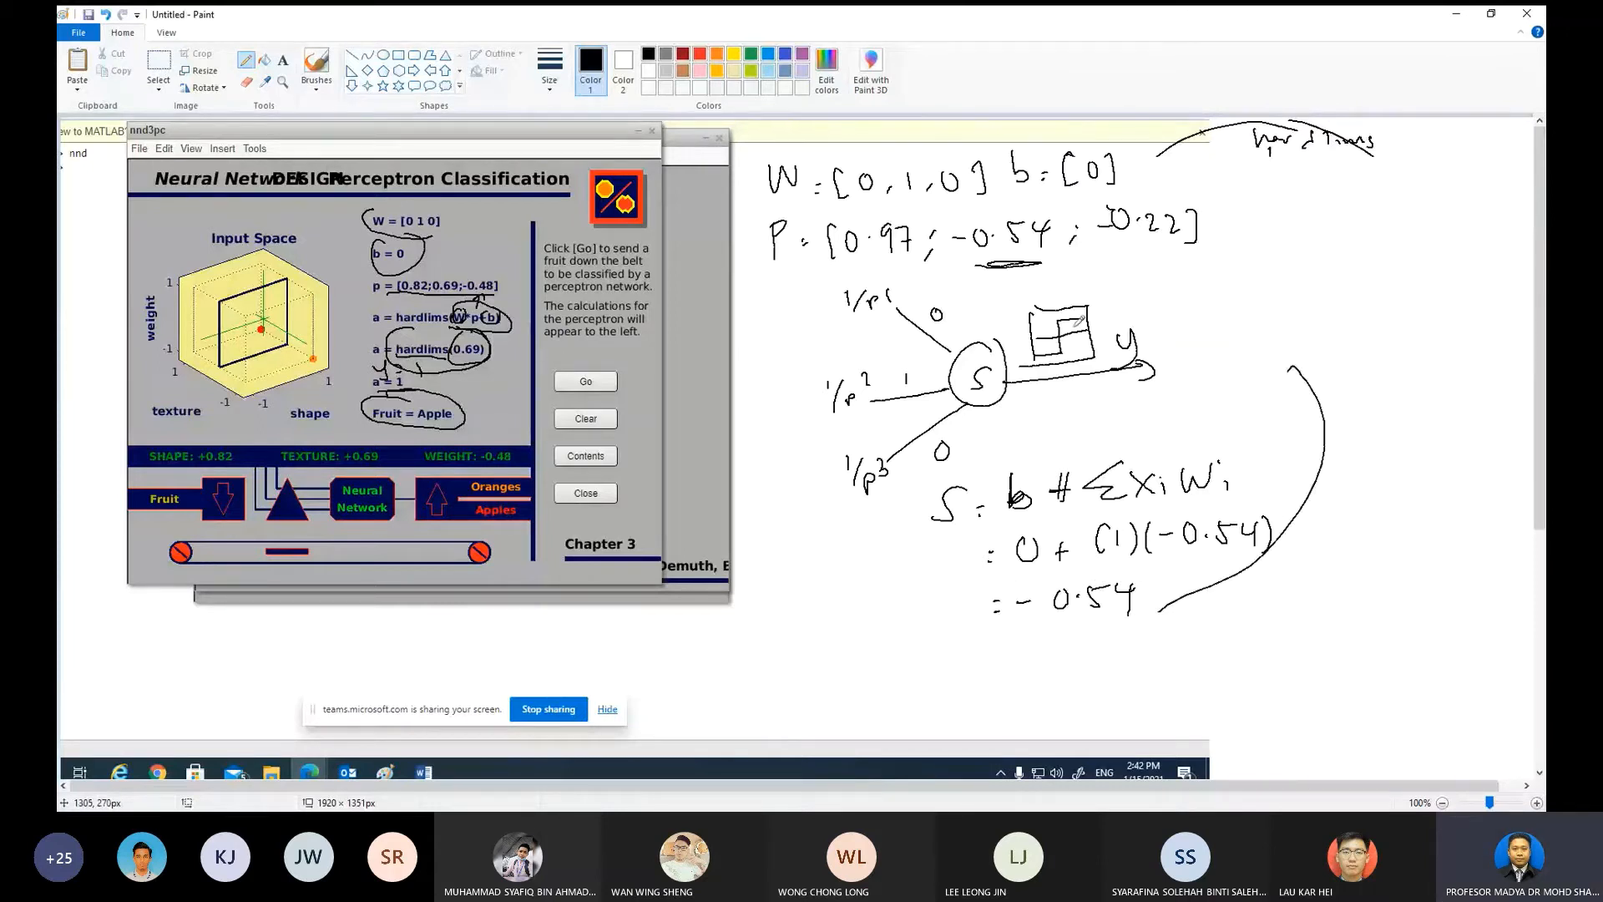
Step: Write the classification = -1 orange below the -0.54 result
{"action": "left_click", "coordinate": [999, 652]}
{"action": "left_click", "coordinate": [999, 661]}
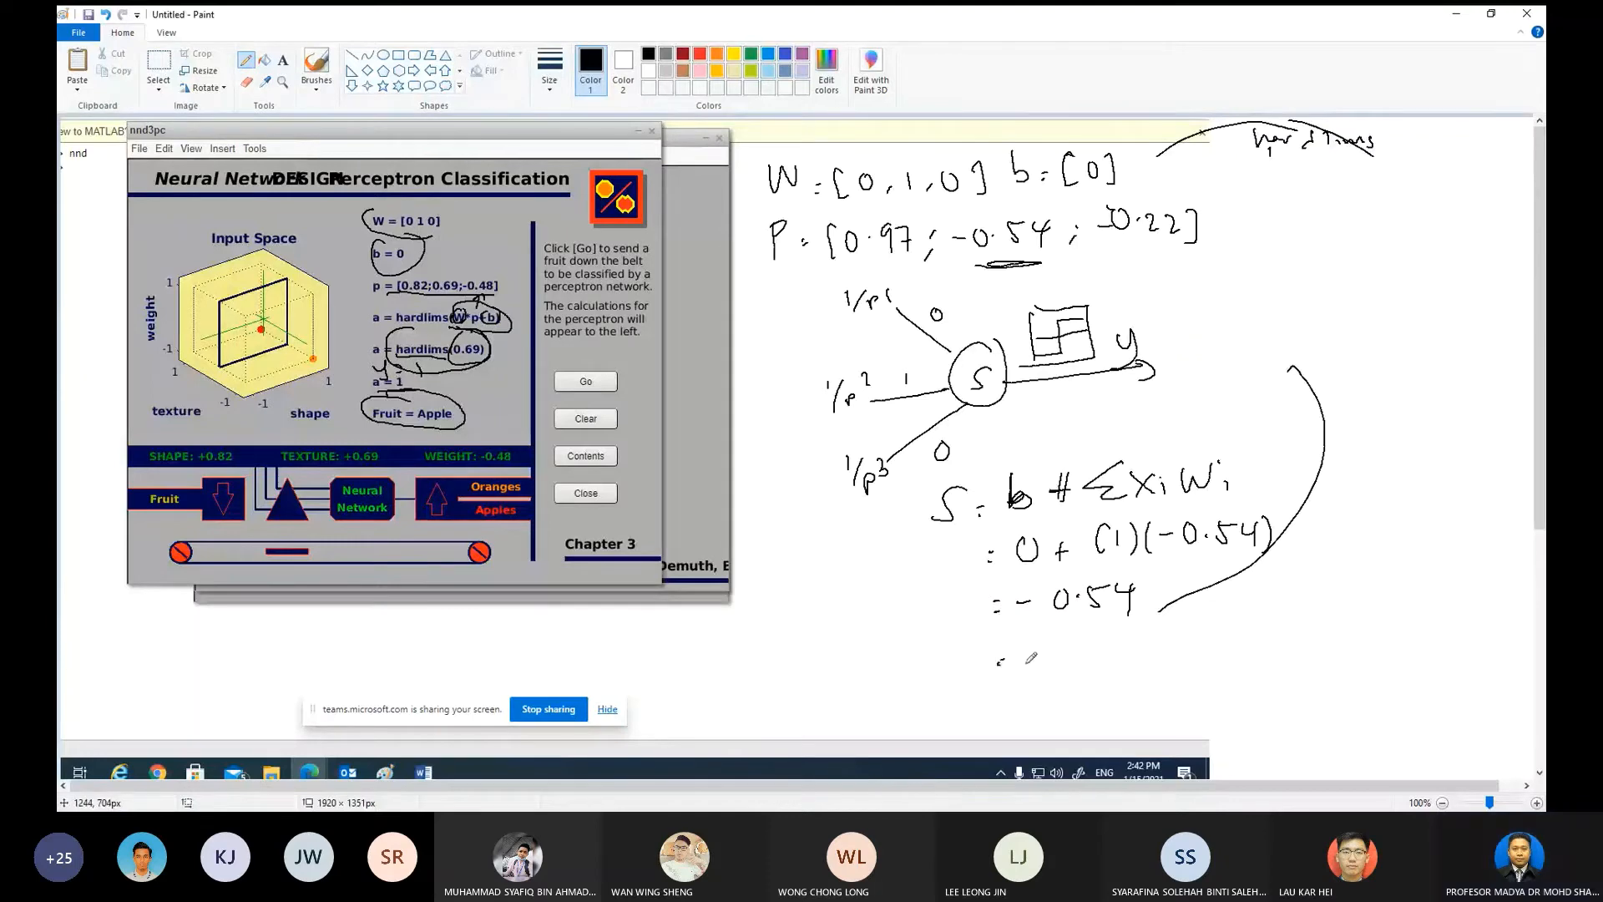
{"action": "mouse_move", "coordinate": [1019, 659]}
{"action": "left_mouse_down"}
{"action": "mouse_move", "coordinate": [1049, 670]}
{"action": "mouse_move", "coordinate": [1094, 654]}
{"action": "left_mouse_up"}
{"action": "mouse_move", "coordinate": [1107, 654]}
{"action": "left_mouse_down"}
{"action": "mouse_move", "coordinate": [1150, 659]}
{"action": "mouse_move", "coordinate": [1148, 673]}
{"action": "mouse_move", "coordinate": [1183, 659]}
{"action": "left_mouse_up"}
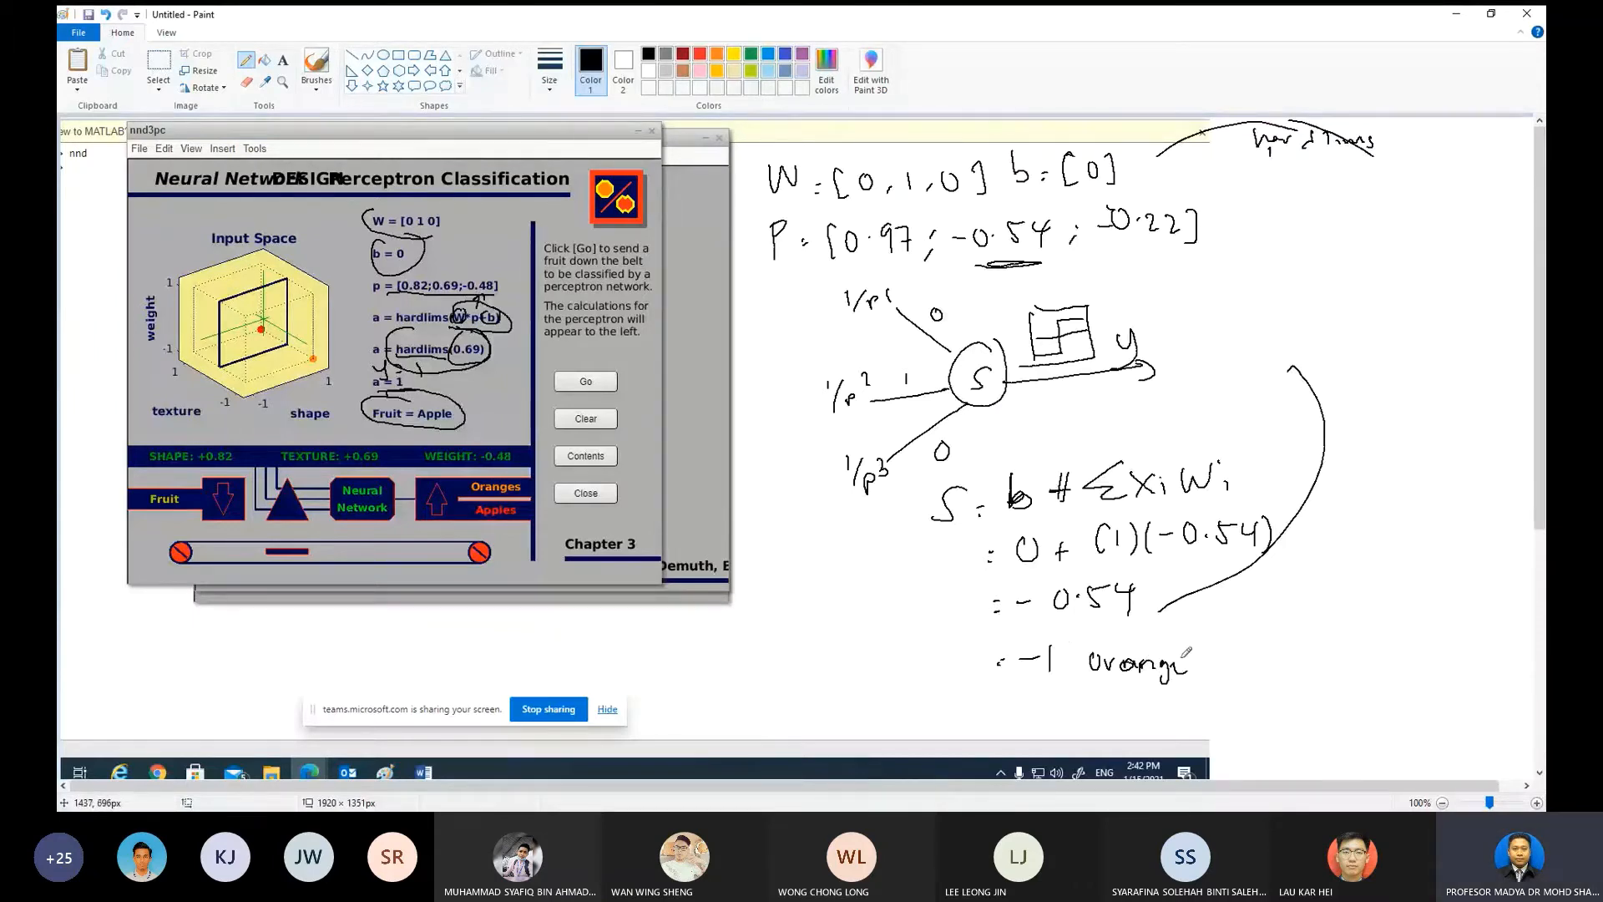
{"action": "mouse_move", "coordinate": [964, 640]}
{"action": "left_mouse_down"}
{"action": "mouse_move", "coordinate": [1000, 698]}
{"action": "mouse_move", "coordinate": [979, 641]}
{"action": "left_mouse_up"}
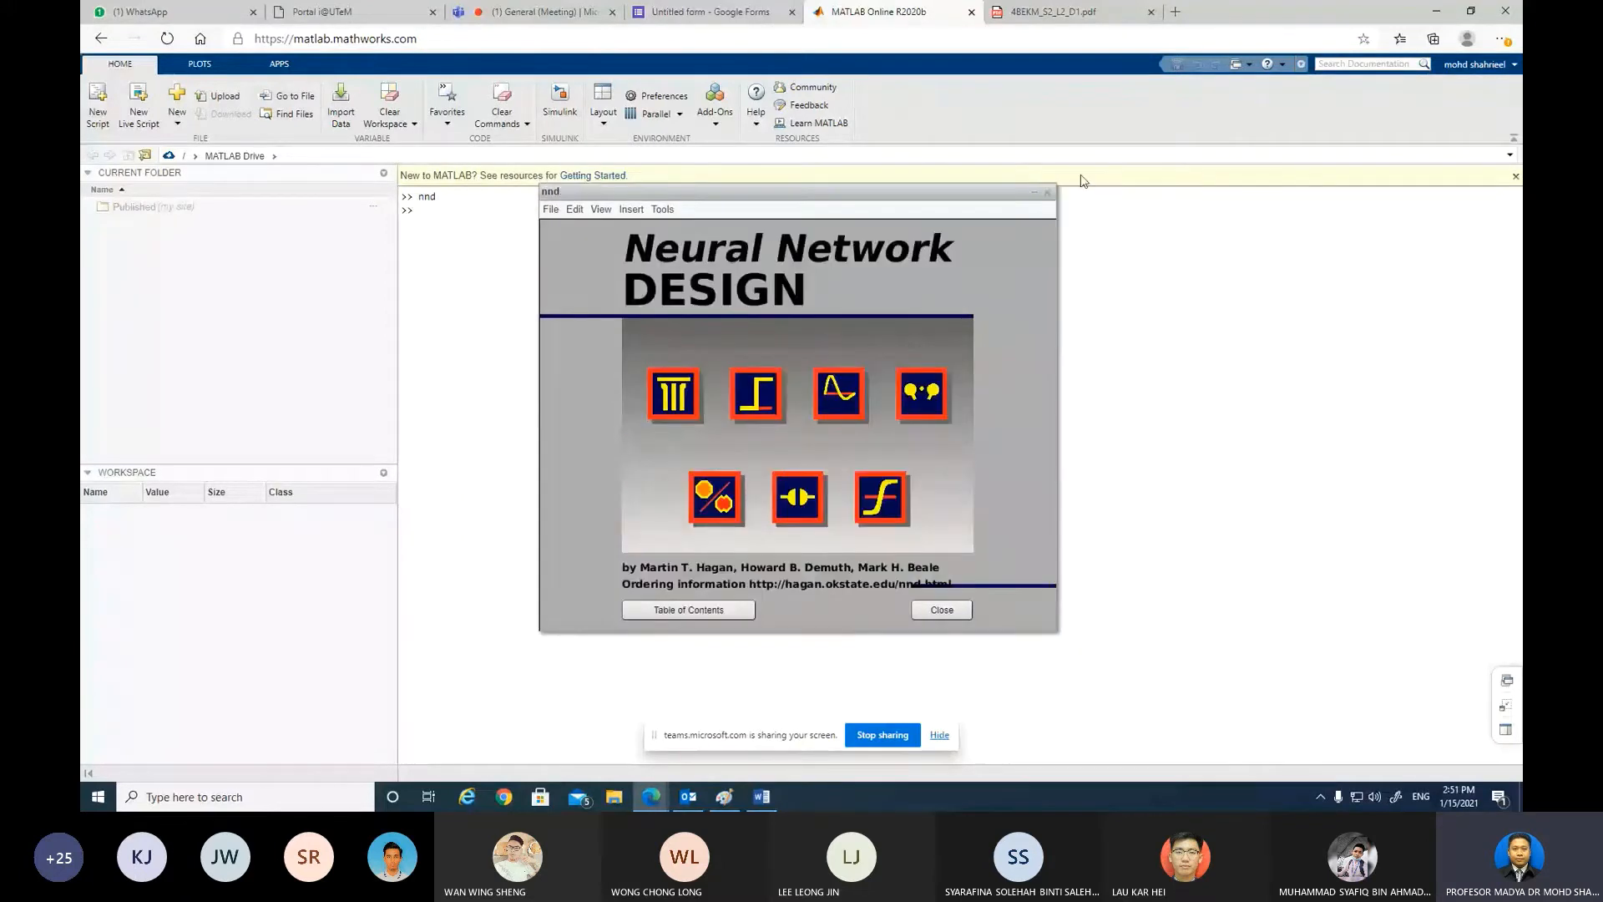
Step: In MATLAB Online, close the Neural Network DESIGN window and run the nntool command
{"action": "left_click", "coordinate": [1048, 193]}
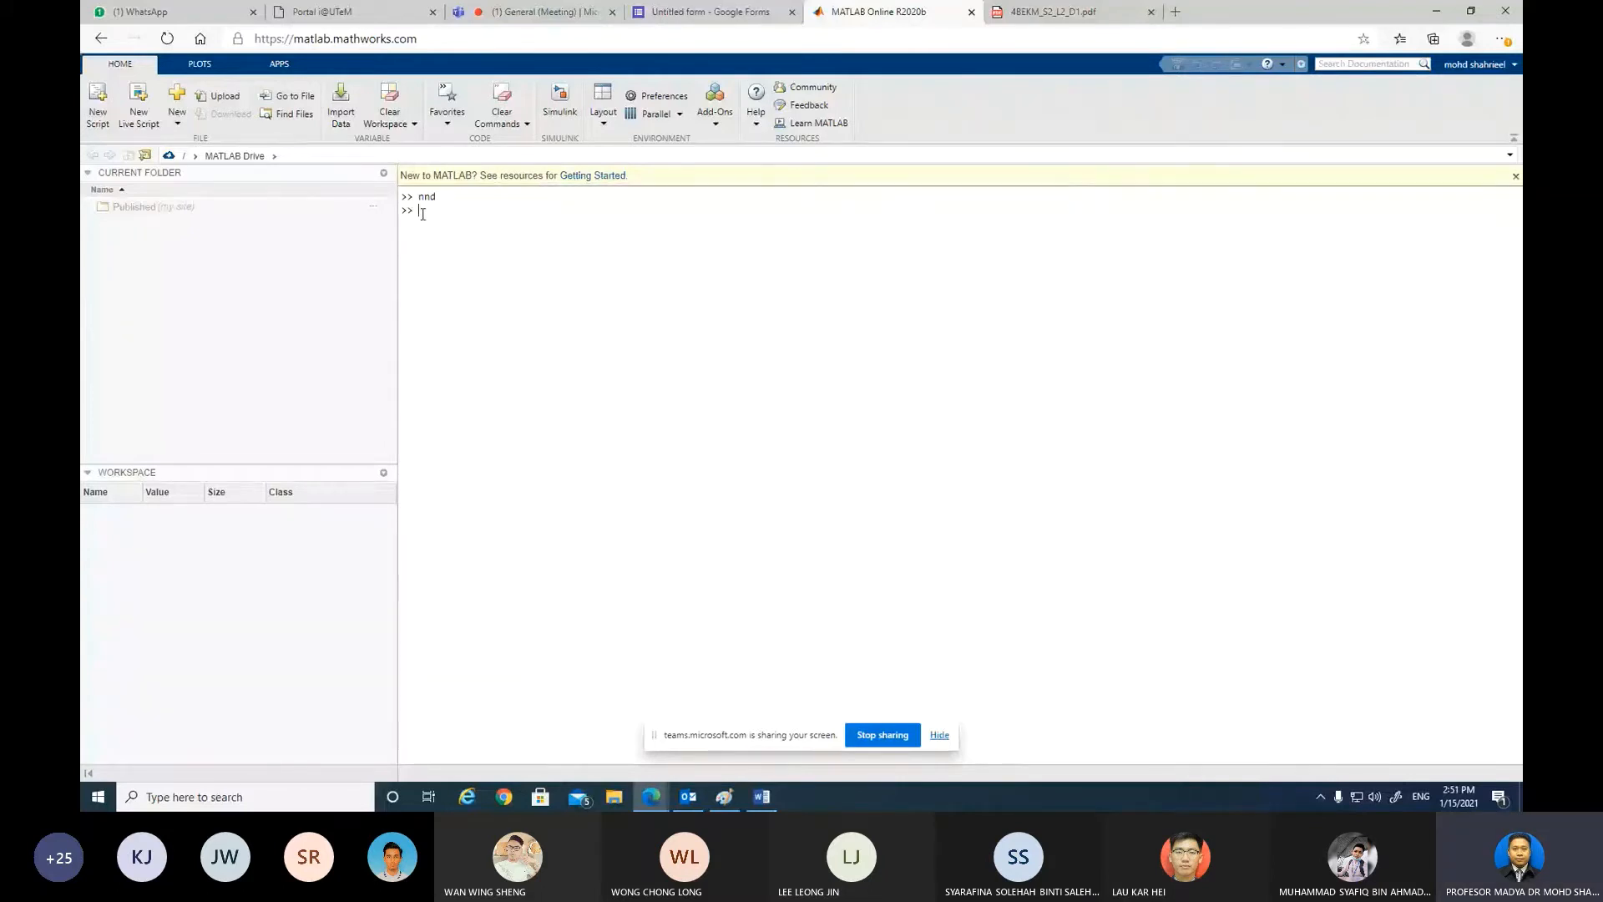
{"action": "type", "text": "m"}
{"action": "type", "text": "tool"}
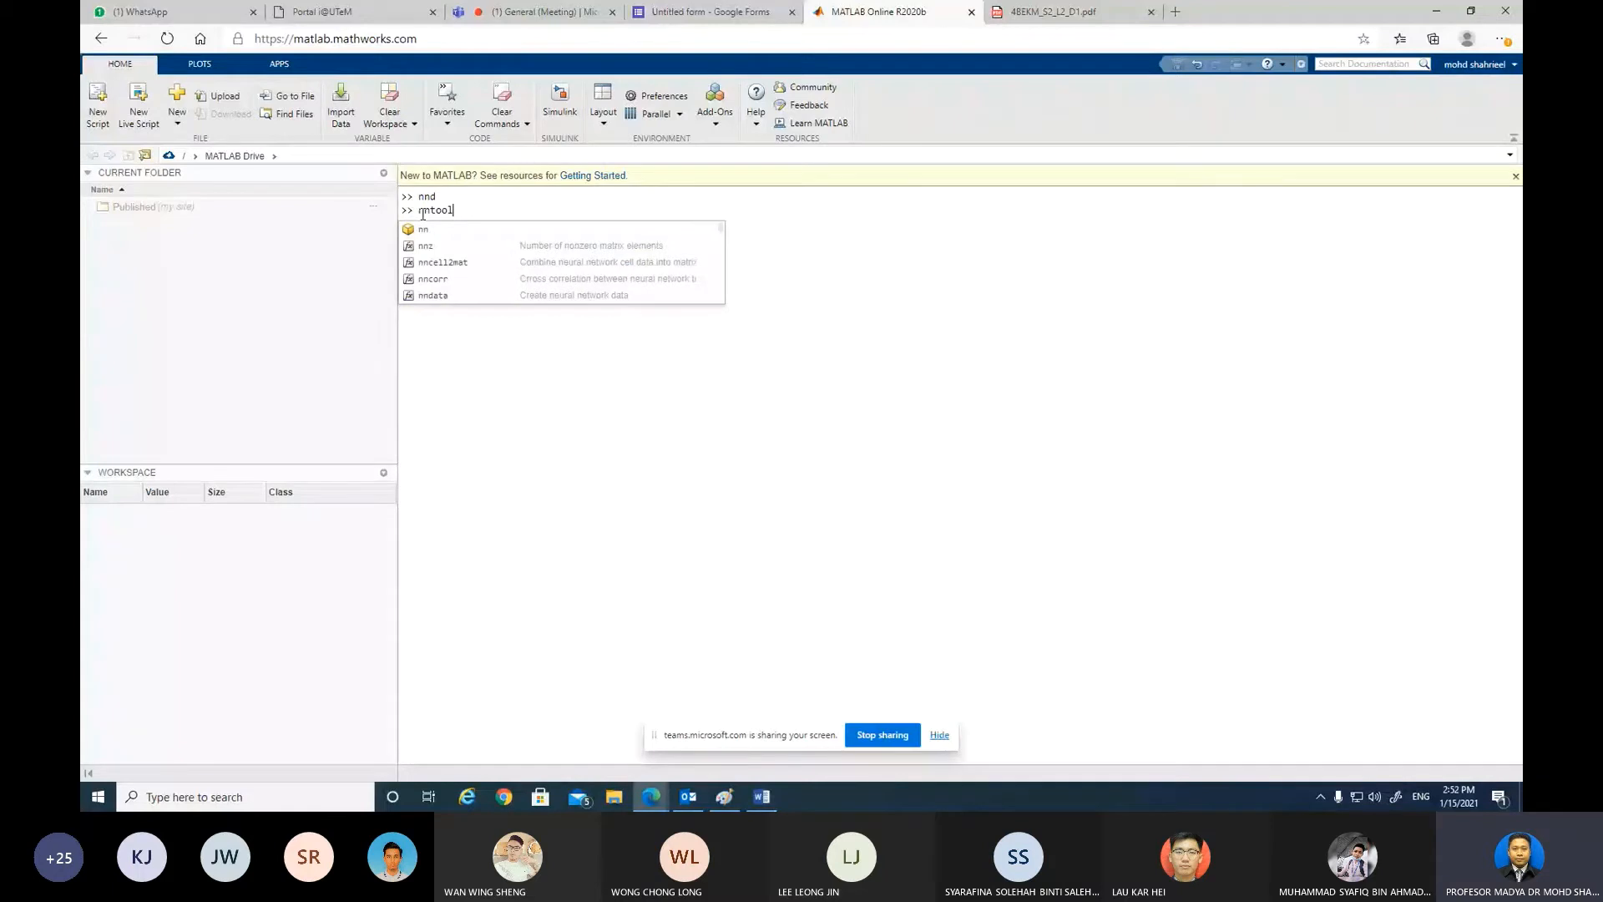
{"action": "key", "text": "Return"}
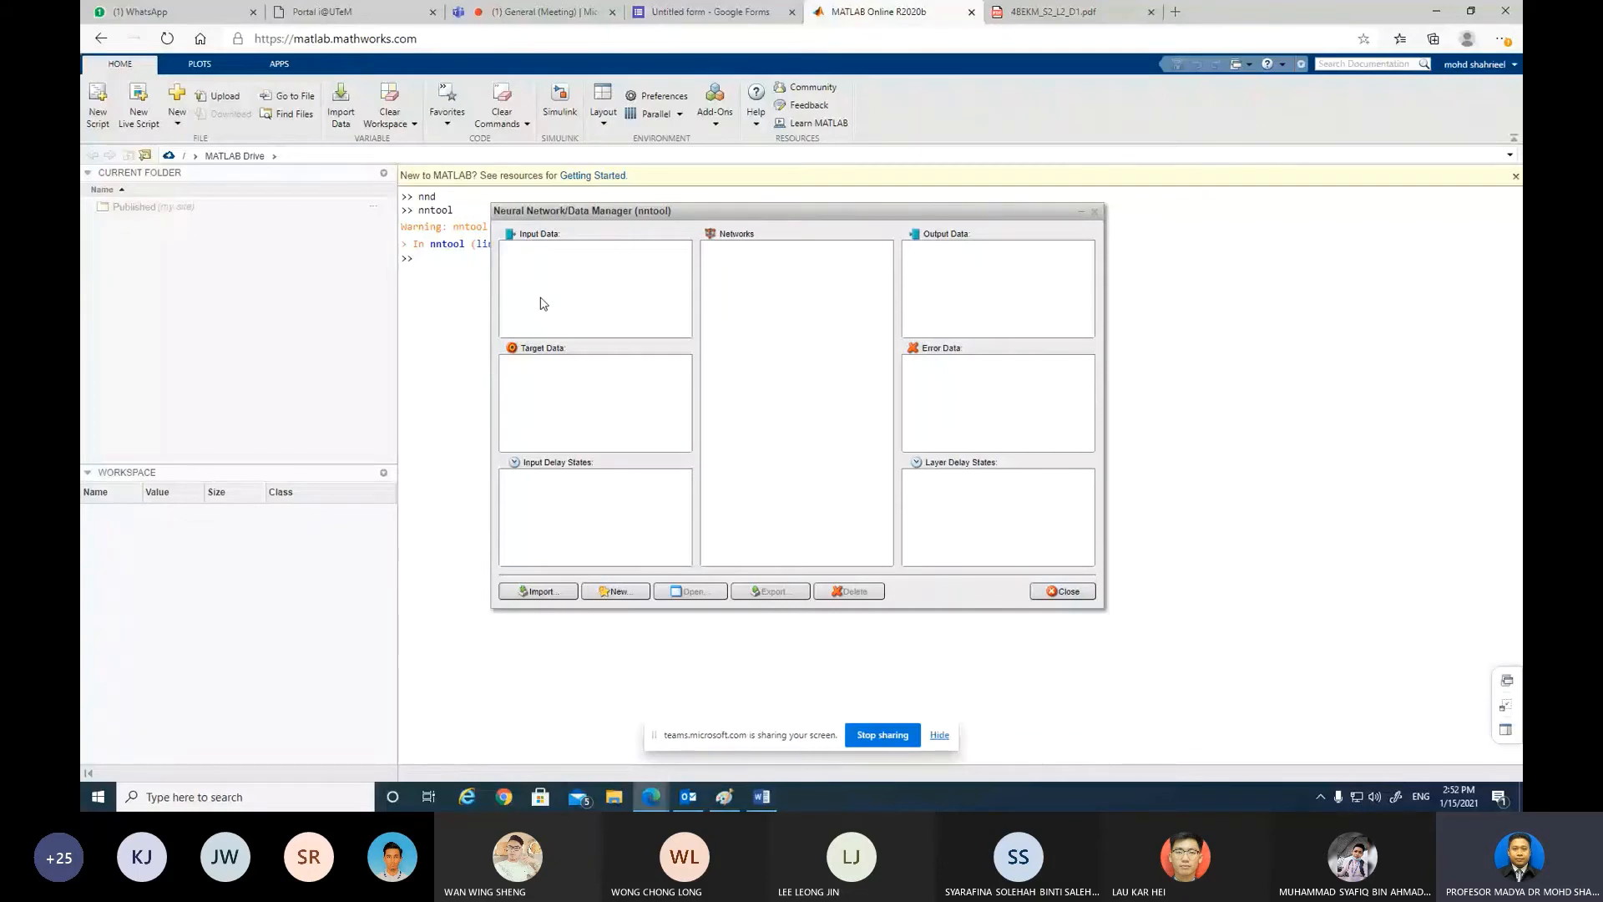
{"action": "left_click_drag", "start_coordinate": [722, 201], "coordinate": [702, 256]}
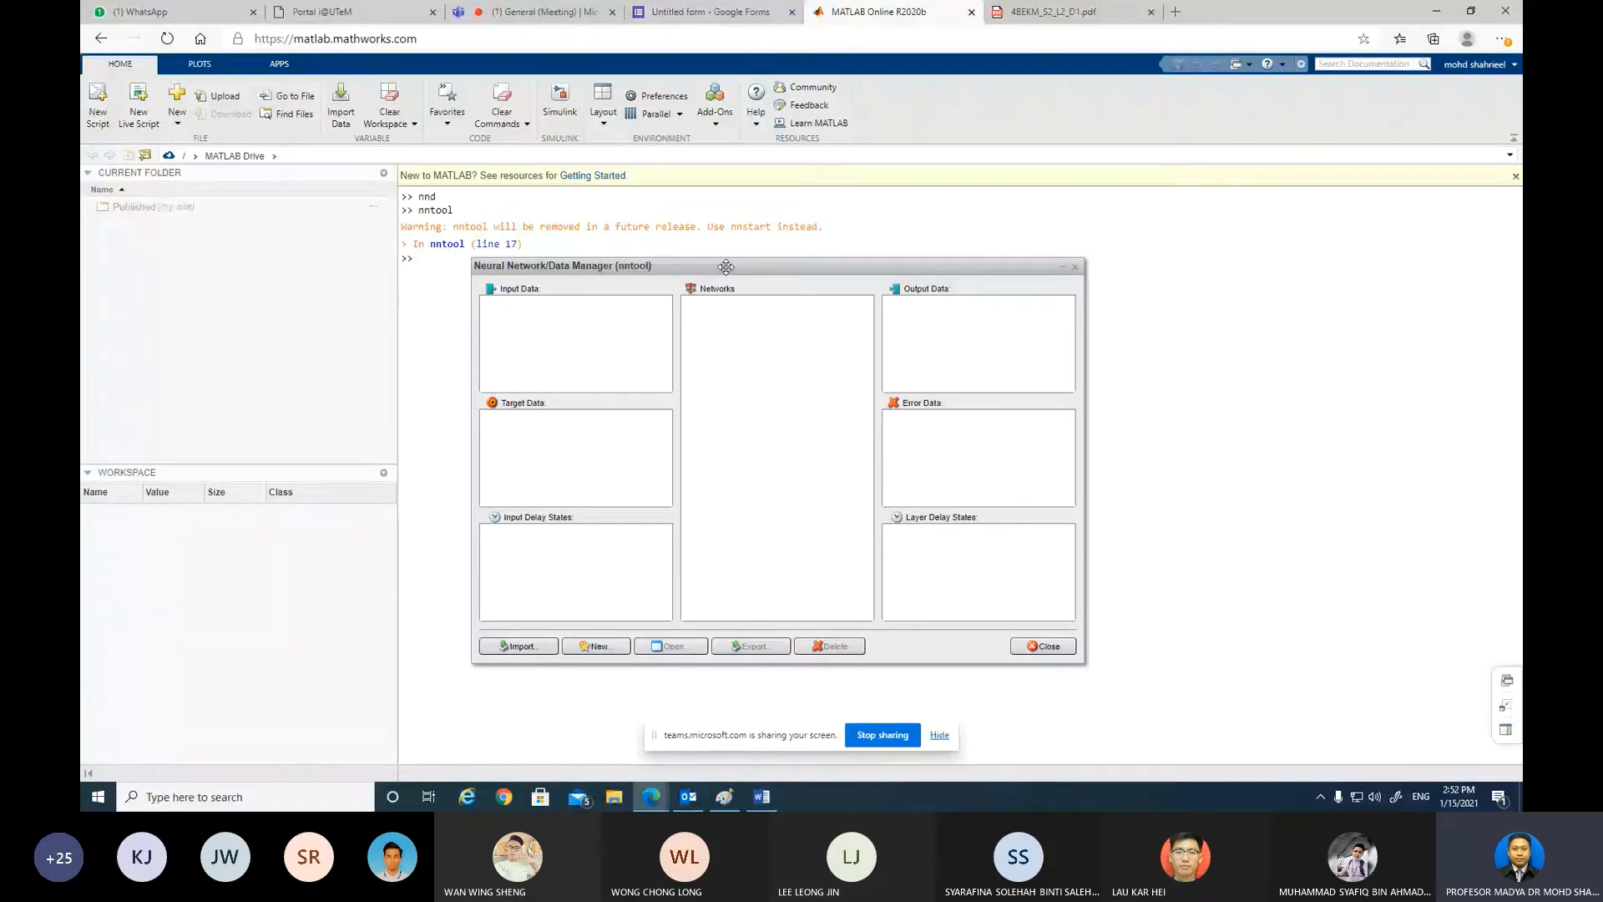
{"action": "left_click_drag", "start_coordinate": [725, 267], "coordinate": [749, 271]}
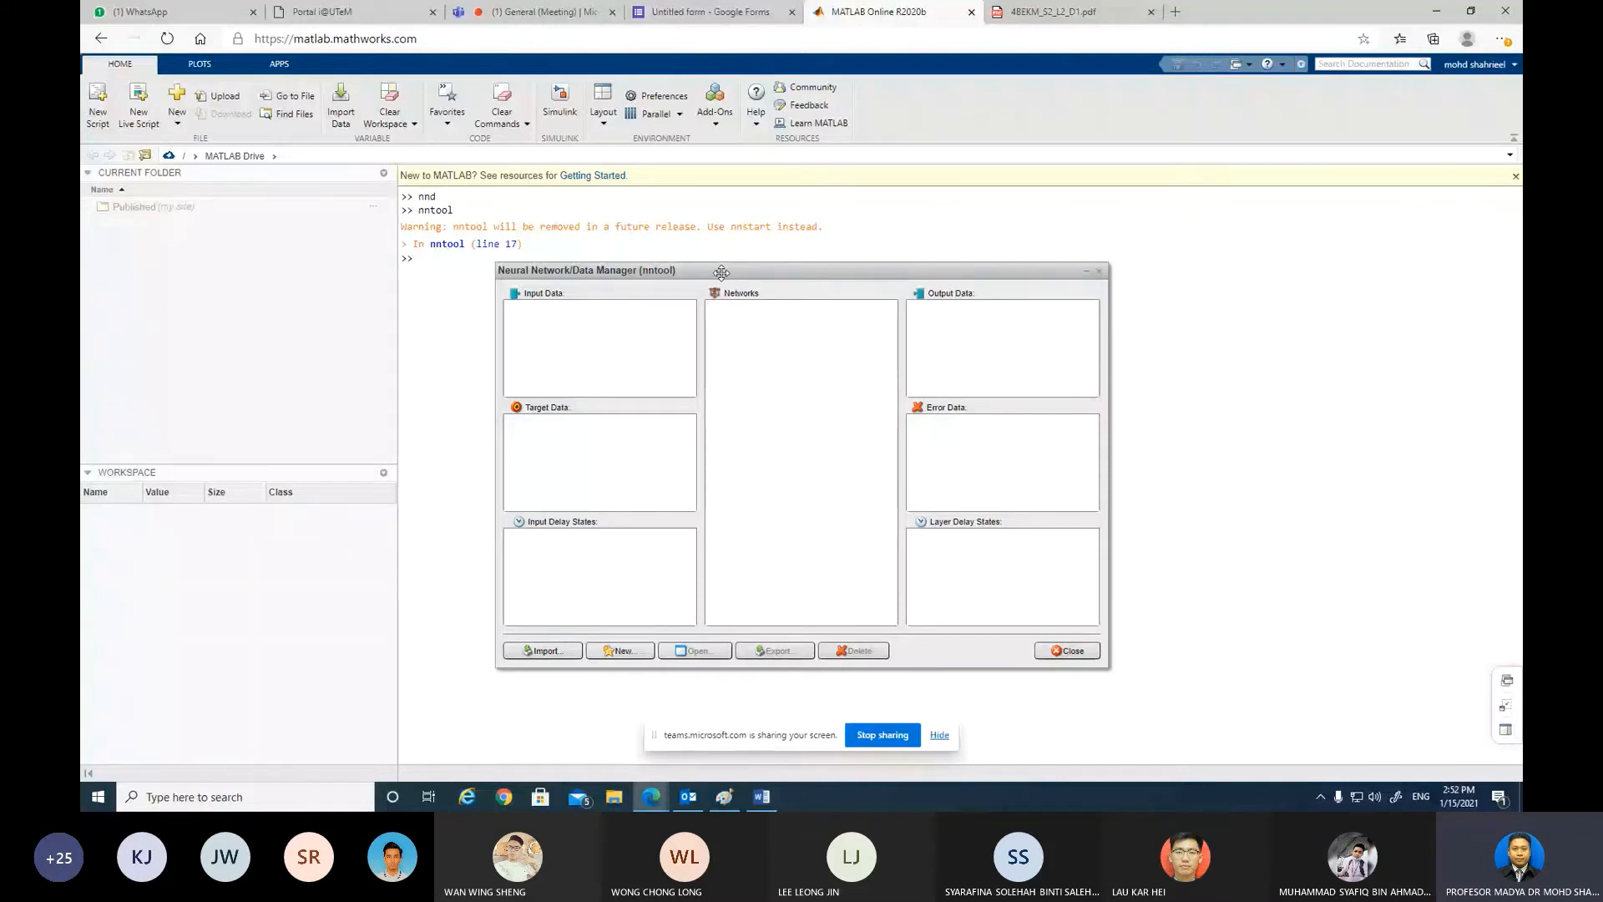
{"action": "mouse_move", "coordinate": [720, 273]}
{"action": "left_mouse_down"}
{"action": "mouse_move", "coordinate": [716, 236]}
{"action": "mouse_move", "coordinate": [726, 276]}
{"action": "left_mouse_up"}
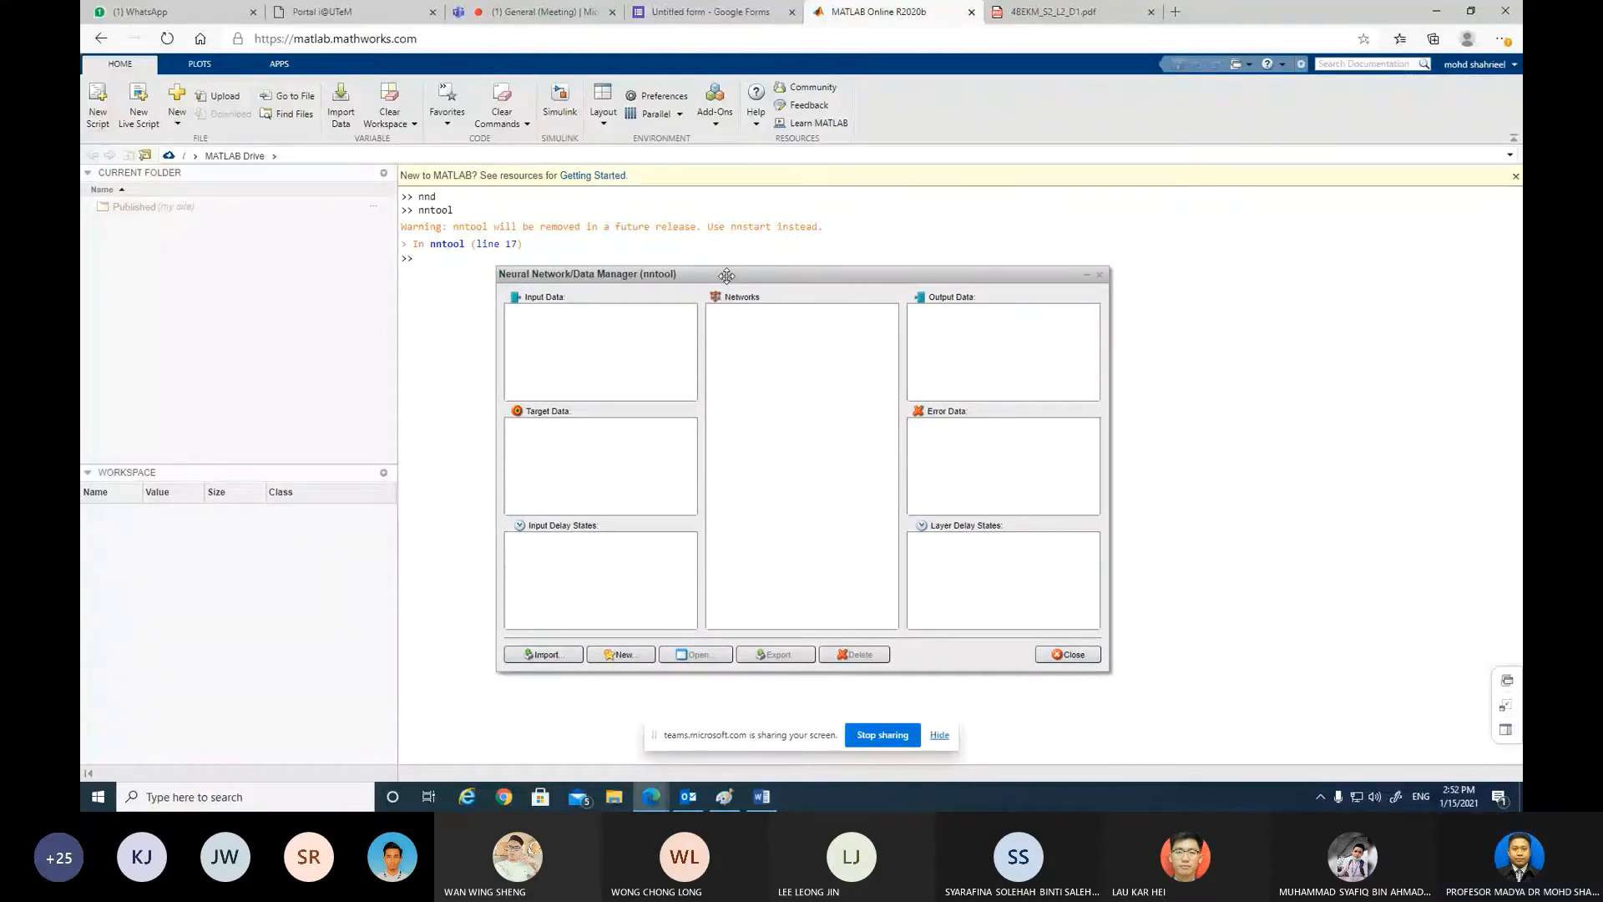
{"action": "left_click_drag", "start_coordinate": [584, 275], "coordinate": [579, 256]}
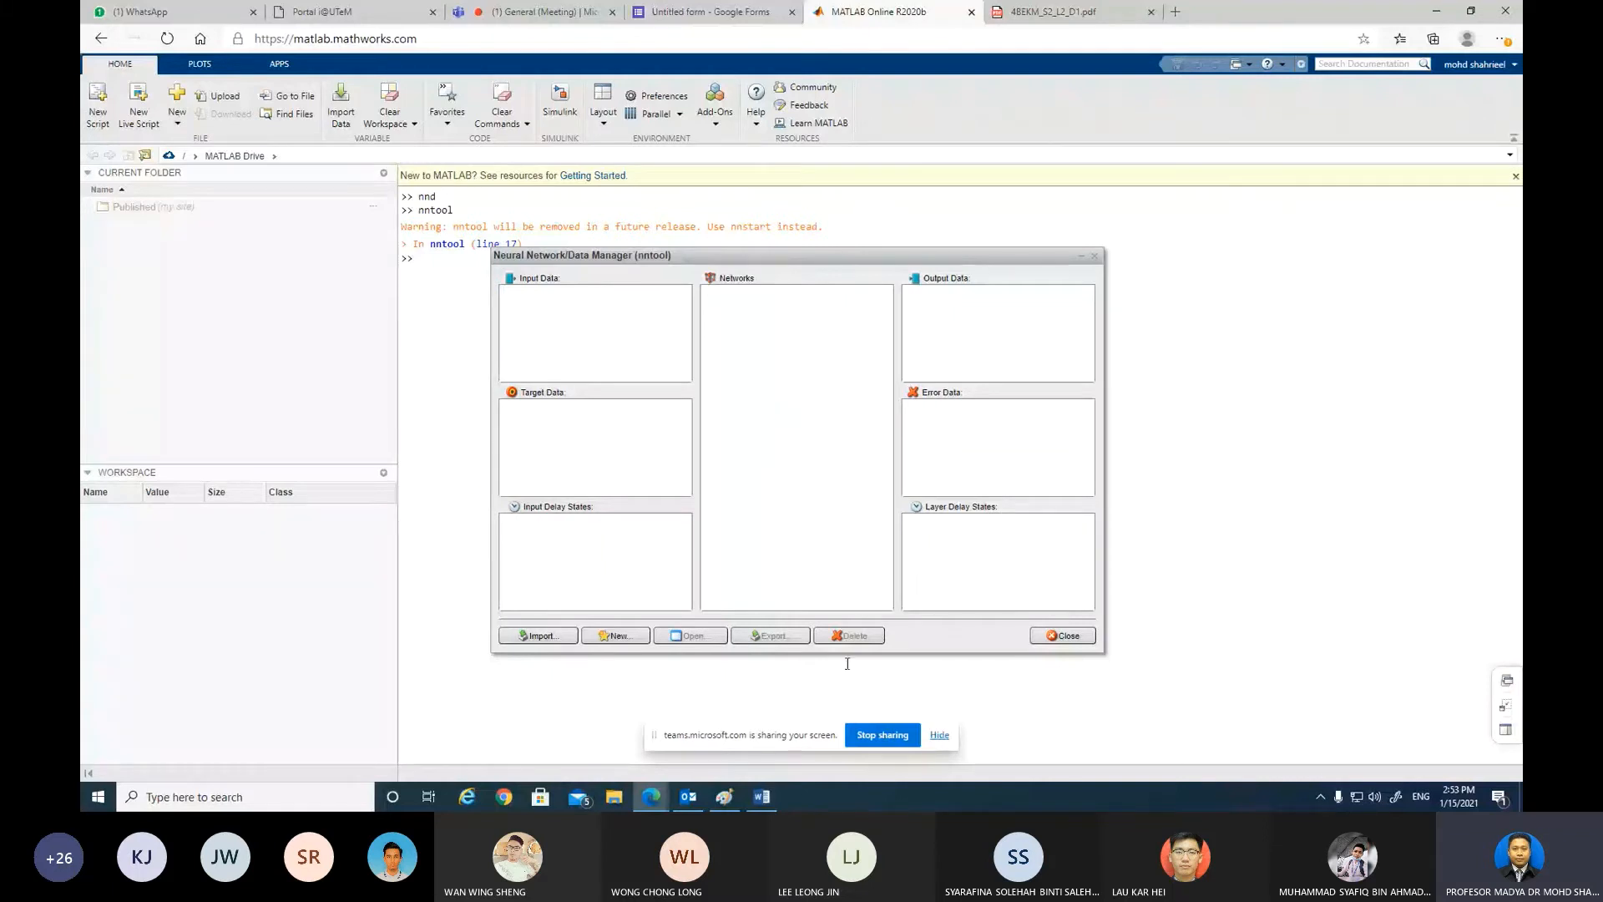
Step: Start creating a new data set in the Neural Network/Data Manager and name it input
{"action": "left_click", "coordinate": [620, 639]}
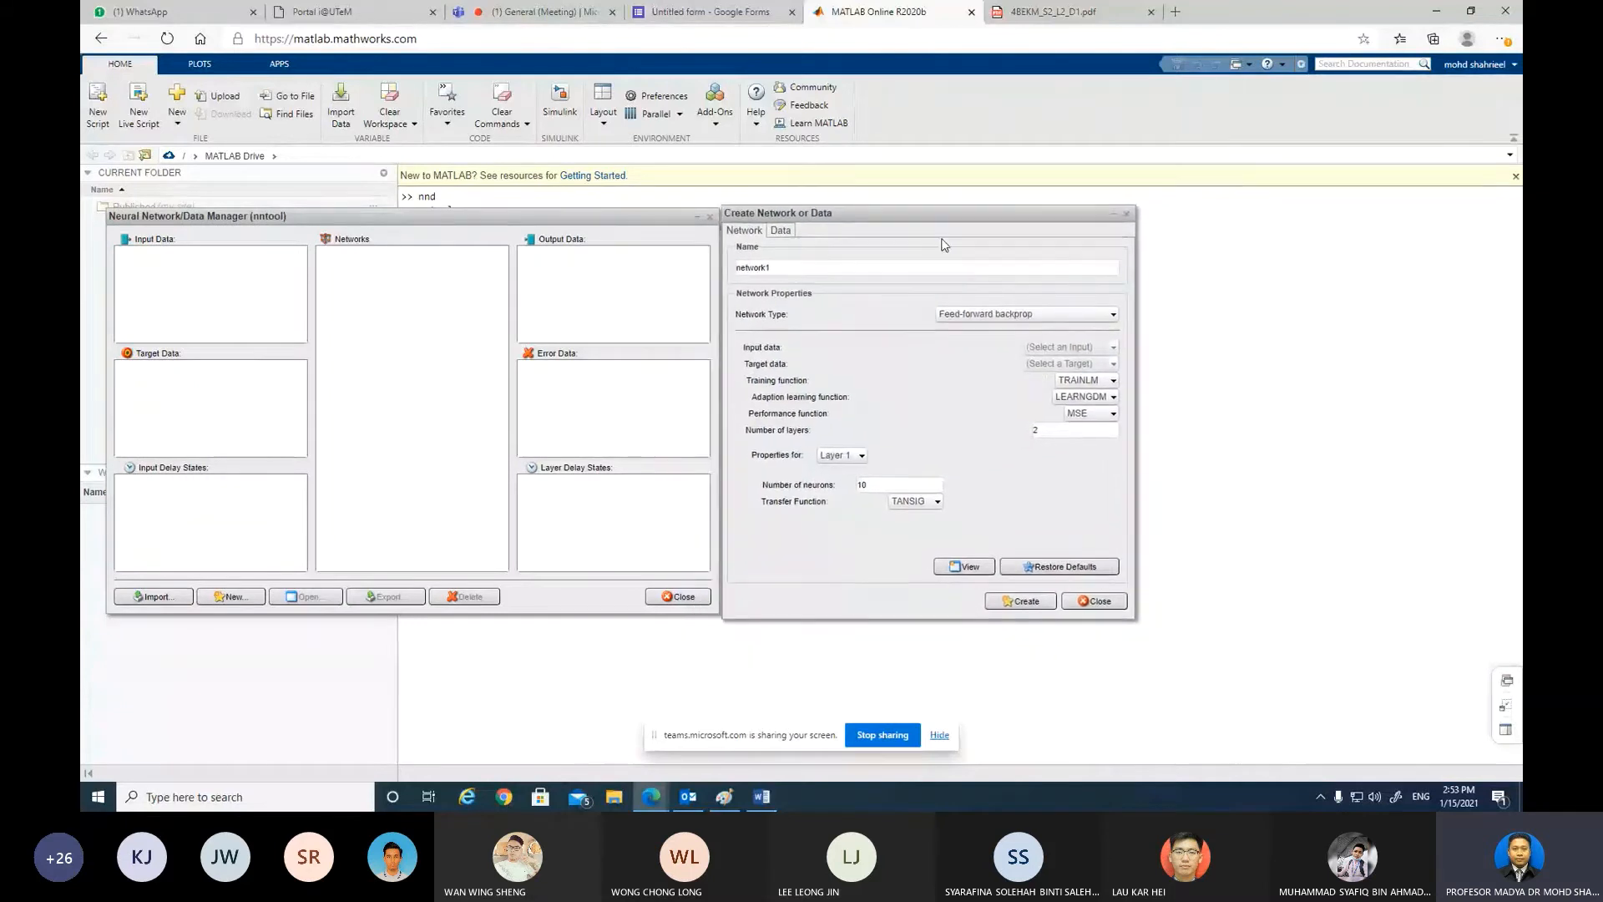
{"action": "left_click", "coordinate": [786, 232]}
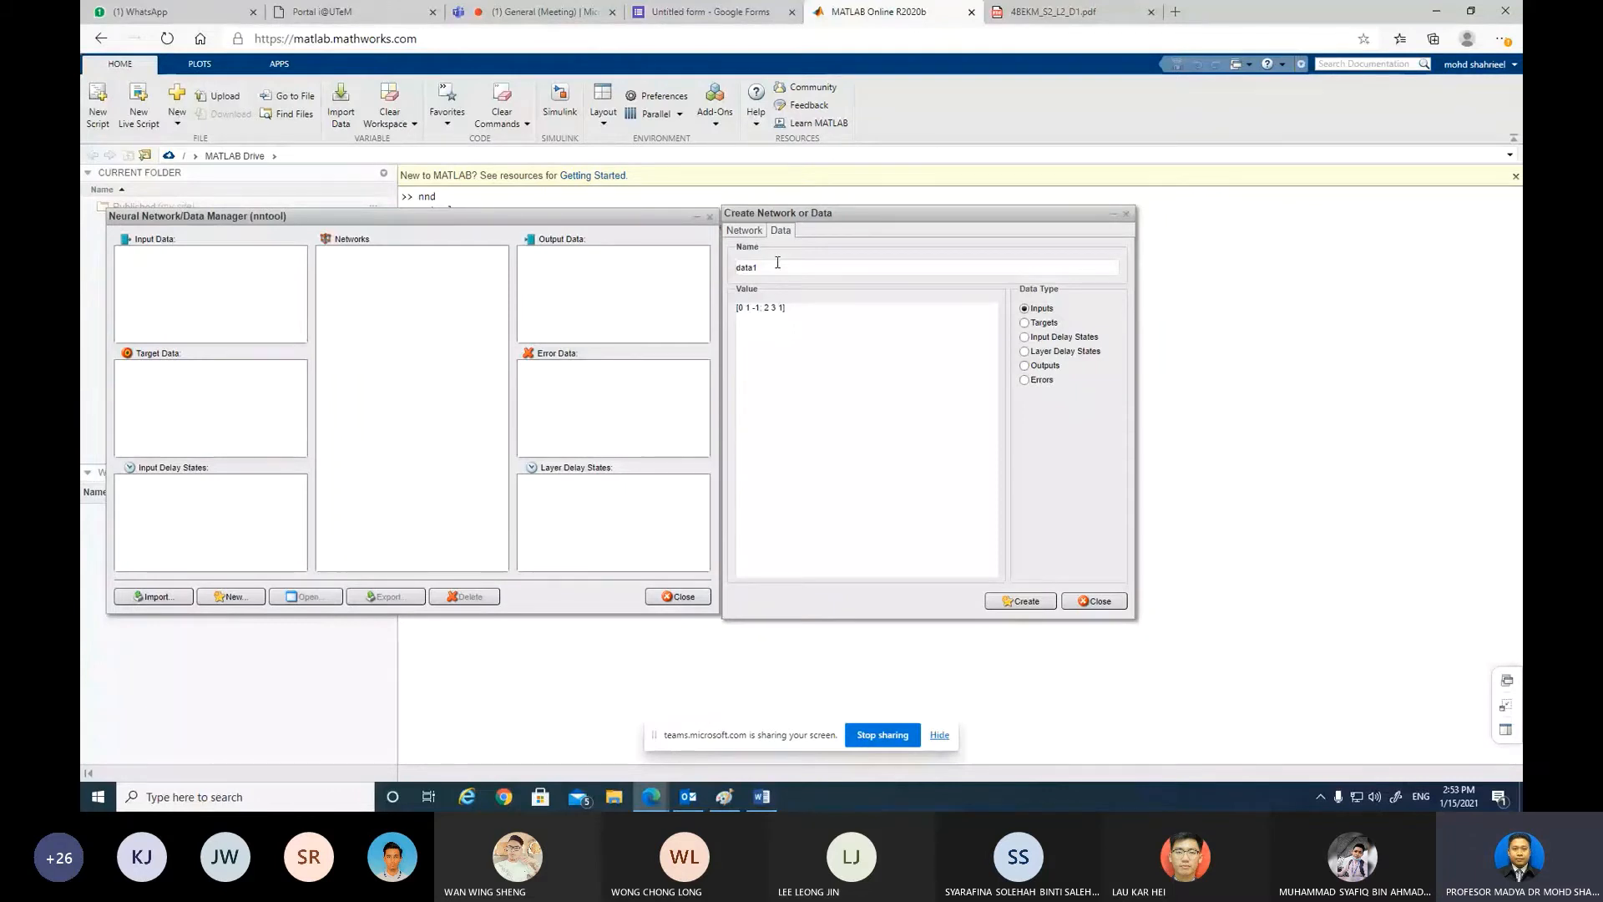
{"action": "left_click", "coordinate": [777, 262]}
{"action": "key", "text": "BackSpace"}
{"action": "key", "text": "BackSpace"}
{"action": "key", "text": "BackSpace"}
{"action": "key", "text": "BackSpace"}
{"action": "key", "text": "BackSpace"}
{"action": "type", "text": "inpu"}
{"action": "type", "text": "t"}
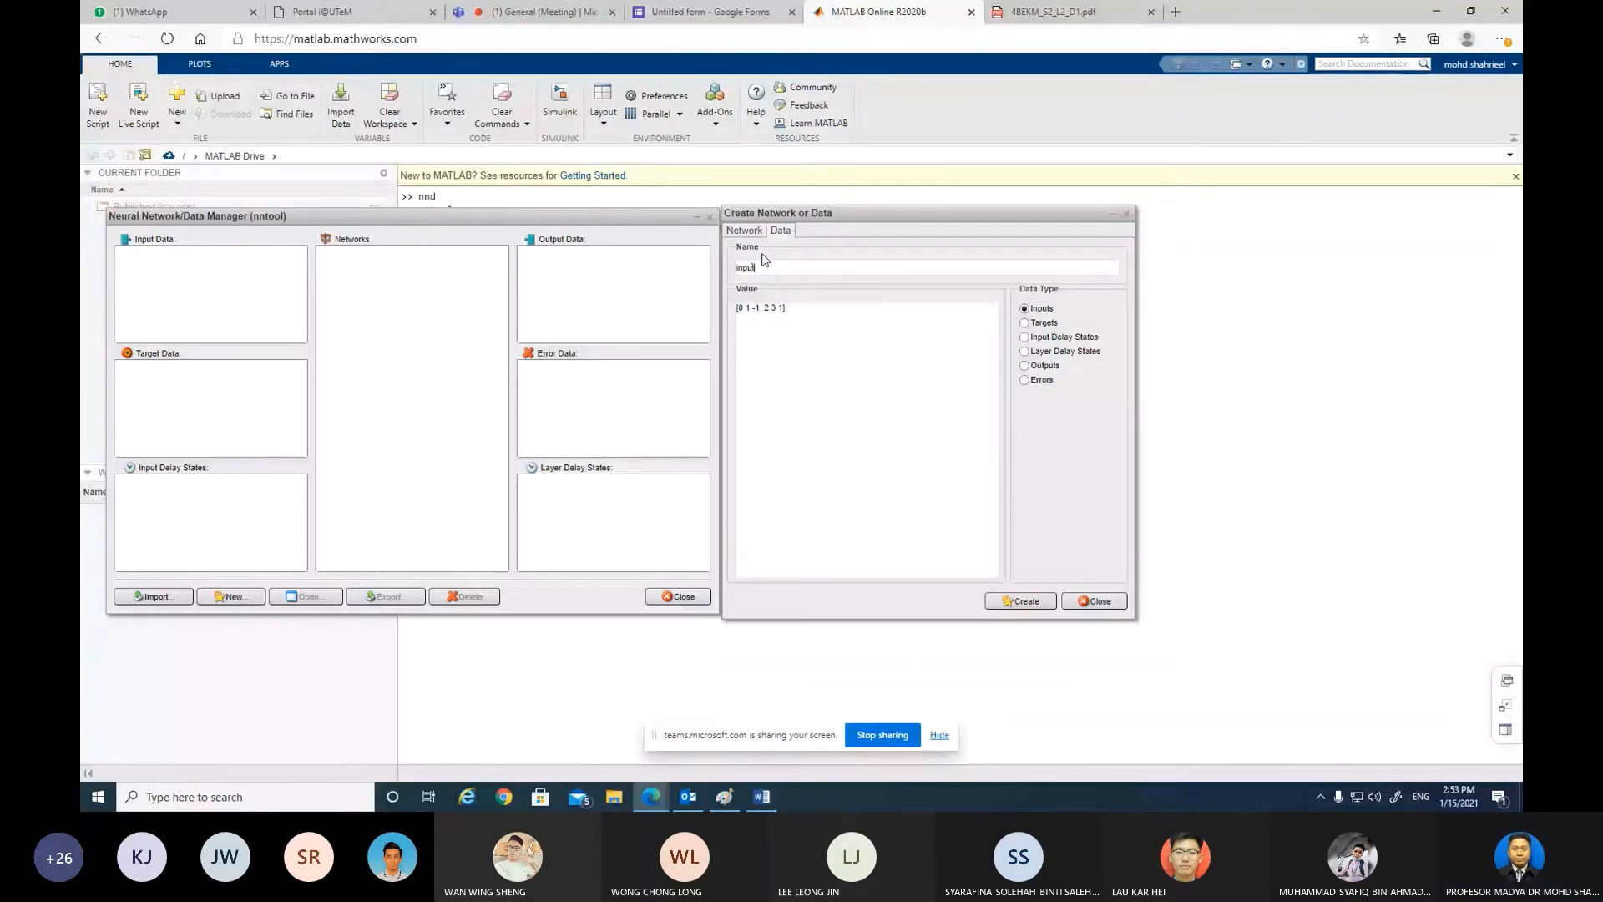
Step: Set the data value to [1 1;-1 1;-1 -1], create it as Inputs and dismiss the confirmation
{"action": "left_click", "coordinate": [783, 308]}
{"action": "key", "text": "BackSpace"}
{"action": "key", "text": "BackSpace"}
{"action": "key", "text": "BackSpace"}
{"action": "key", "text": "BackSpace"}
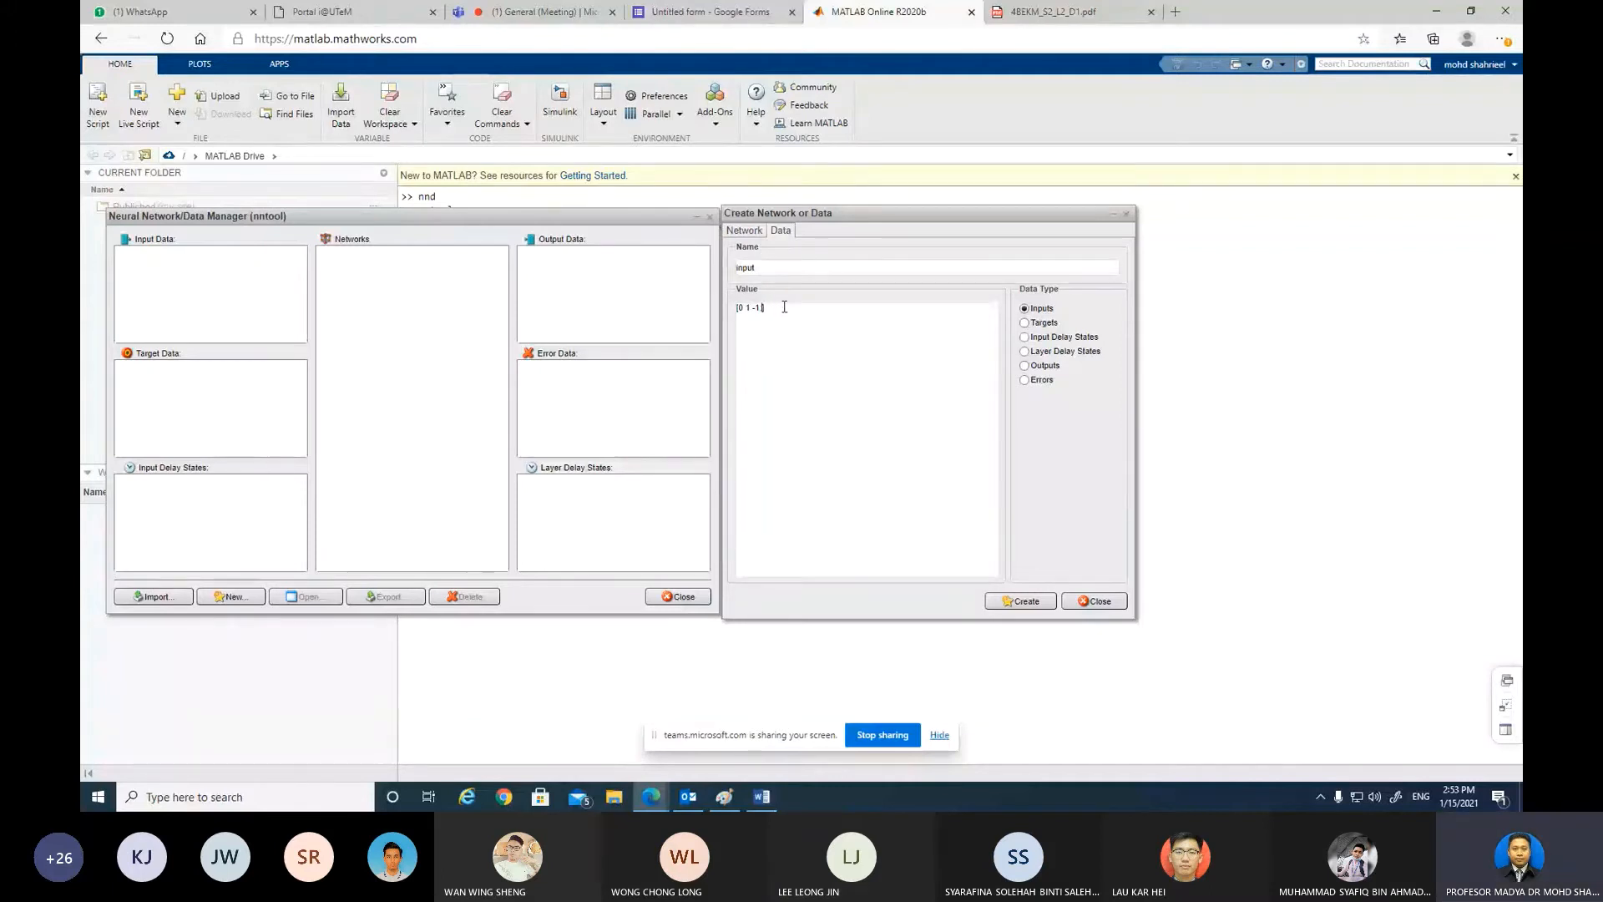
{"action": "key", "text": "BackSpace"}
{"action": "key", "text": "BackSpace"}
{"action": "key", "text": "BackSpace"}
{"action": "type", "text": "1 1"}
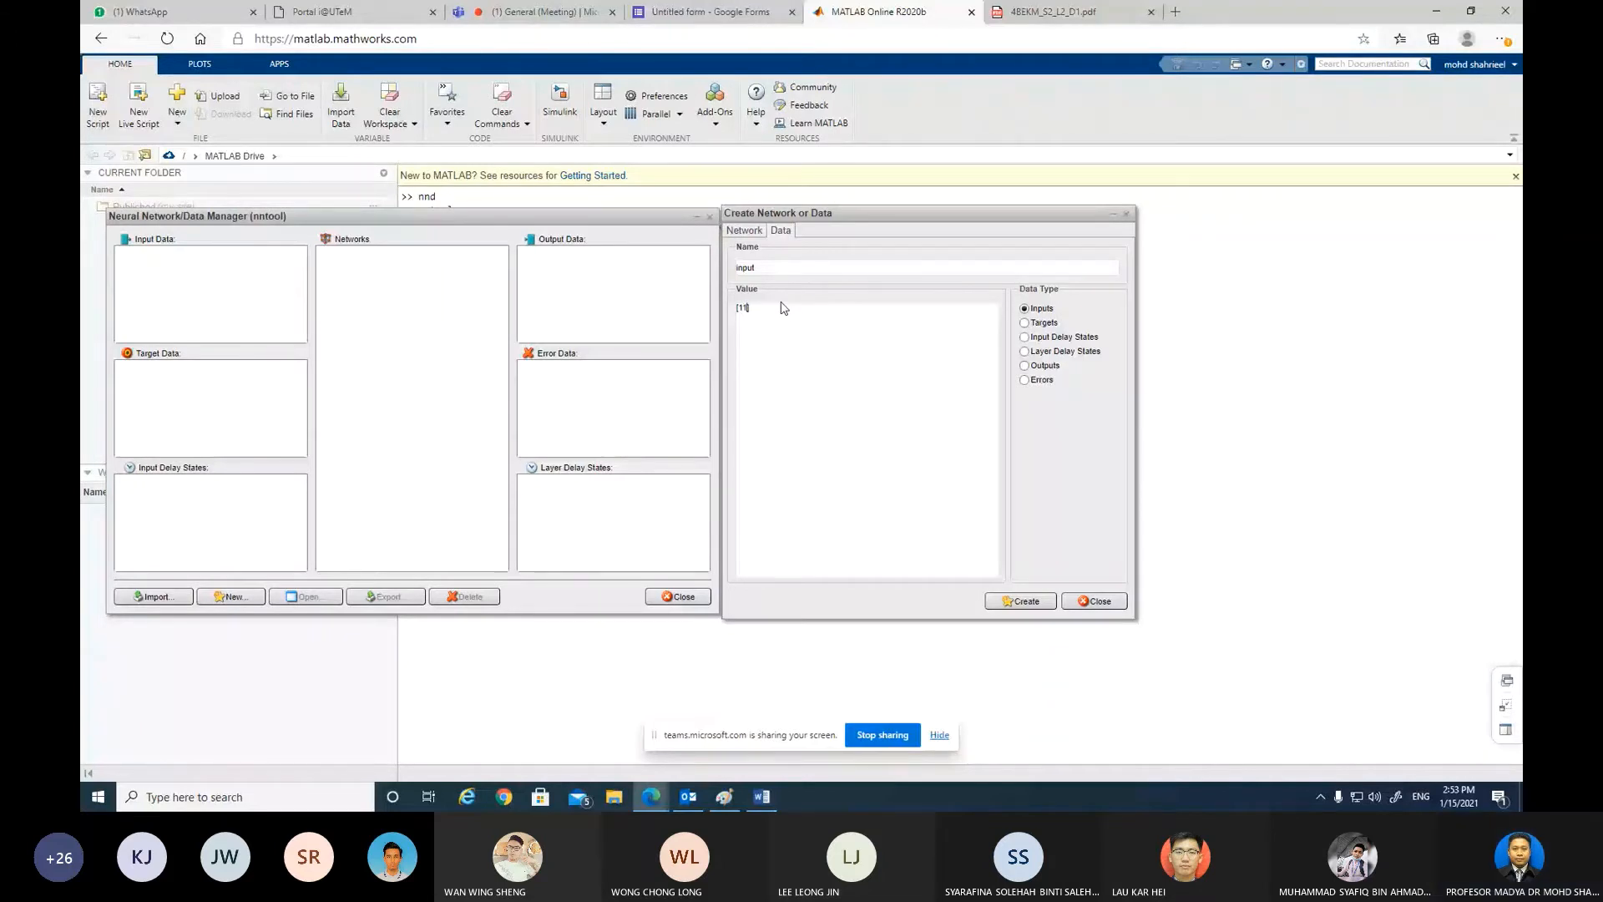
{"action": "type", "text": " -1"}
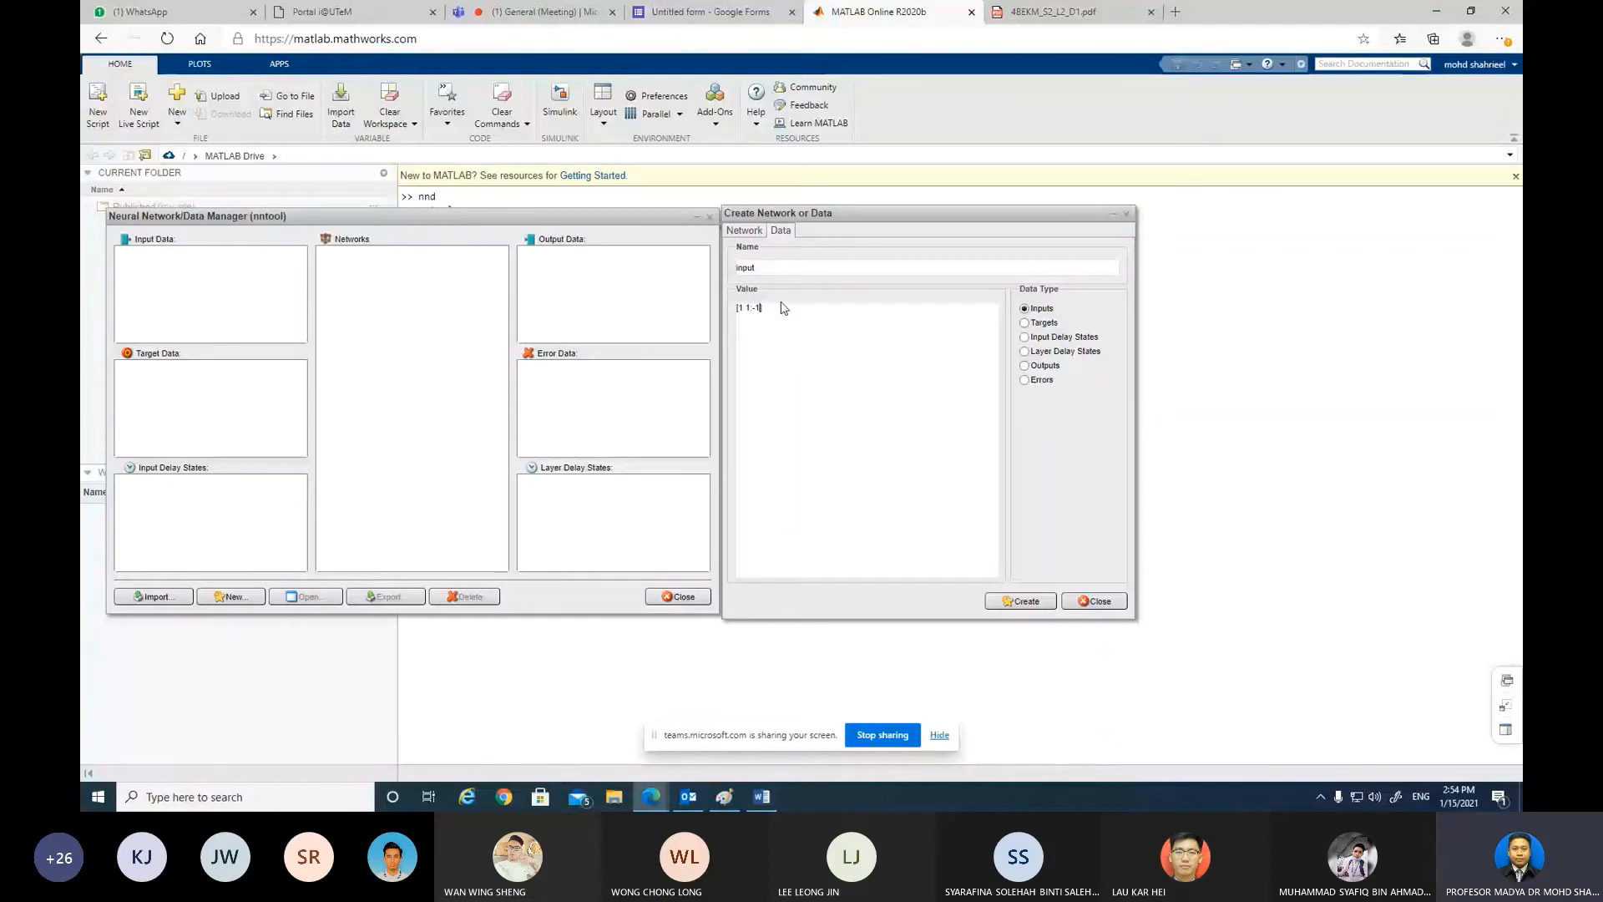
{"action": "type", "text": " 1; -1"}
{"action": "left_click", "coordinate": [1033, 609]}
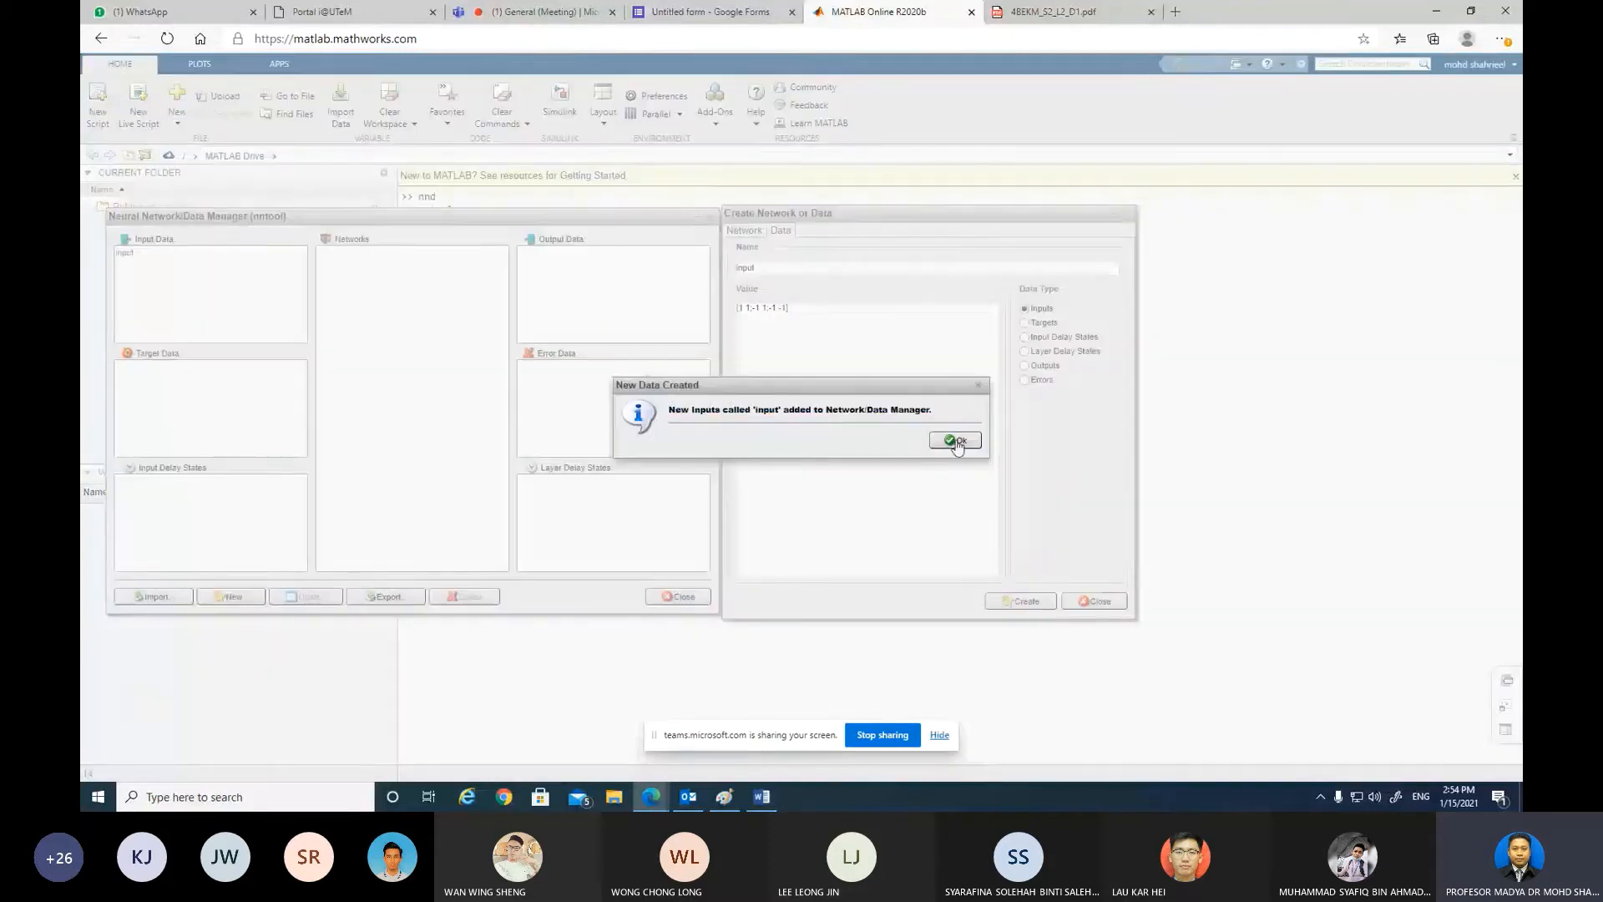
{"action": "left_click", "coordinate": [955, 441]}
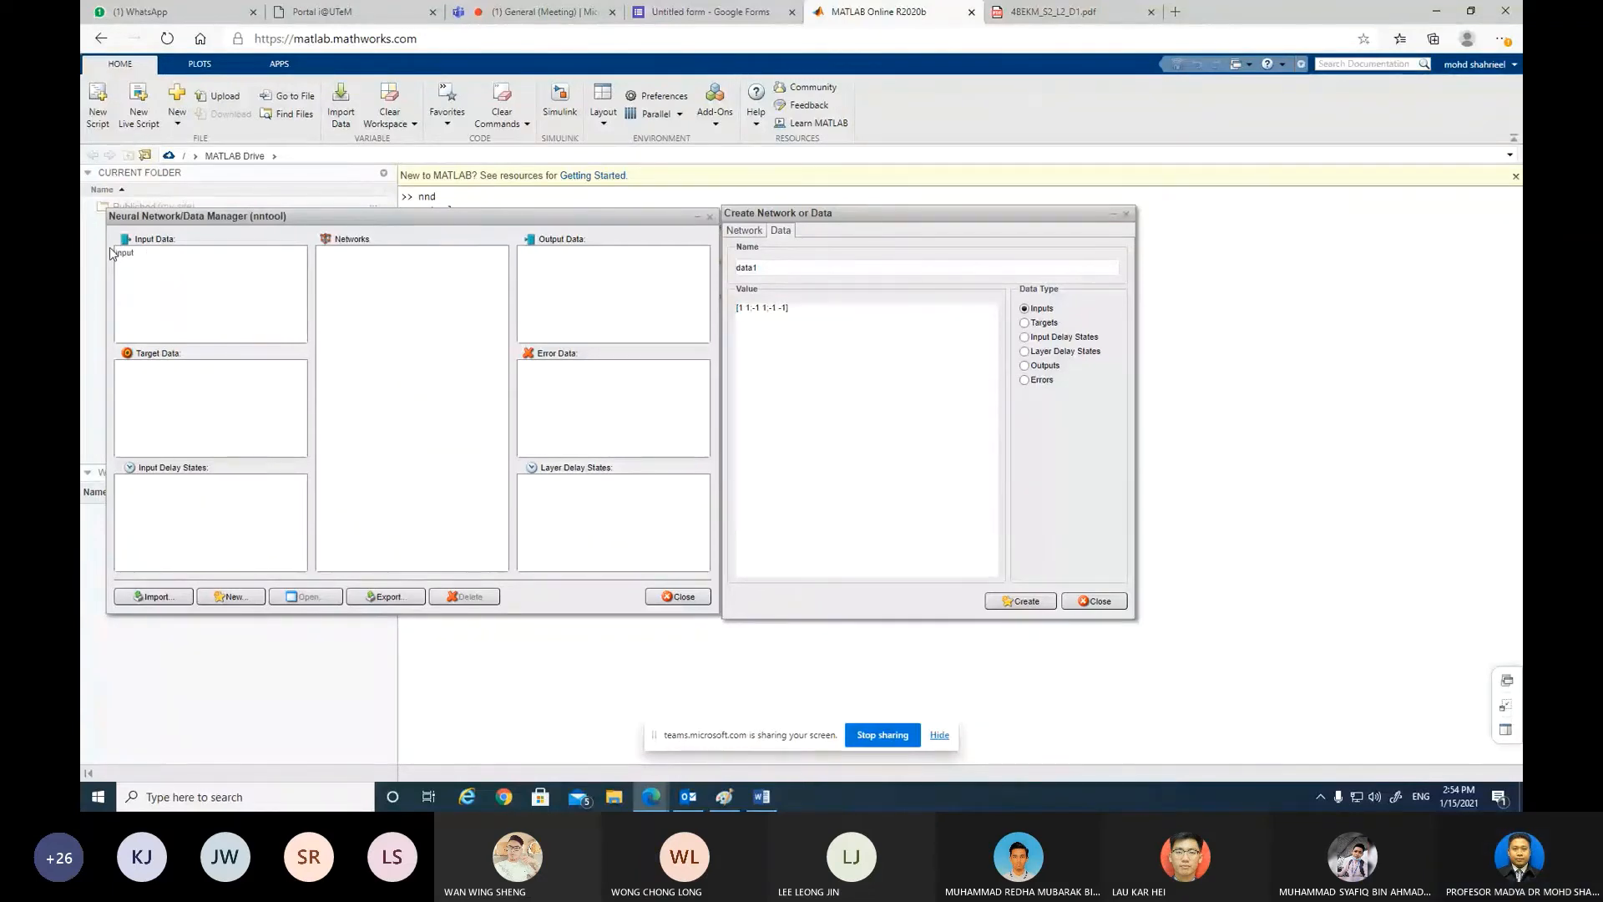
Step: Name the next new data set target
{"action": "left_click", "coordinate": [767, 268]}
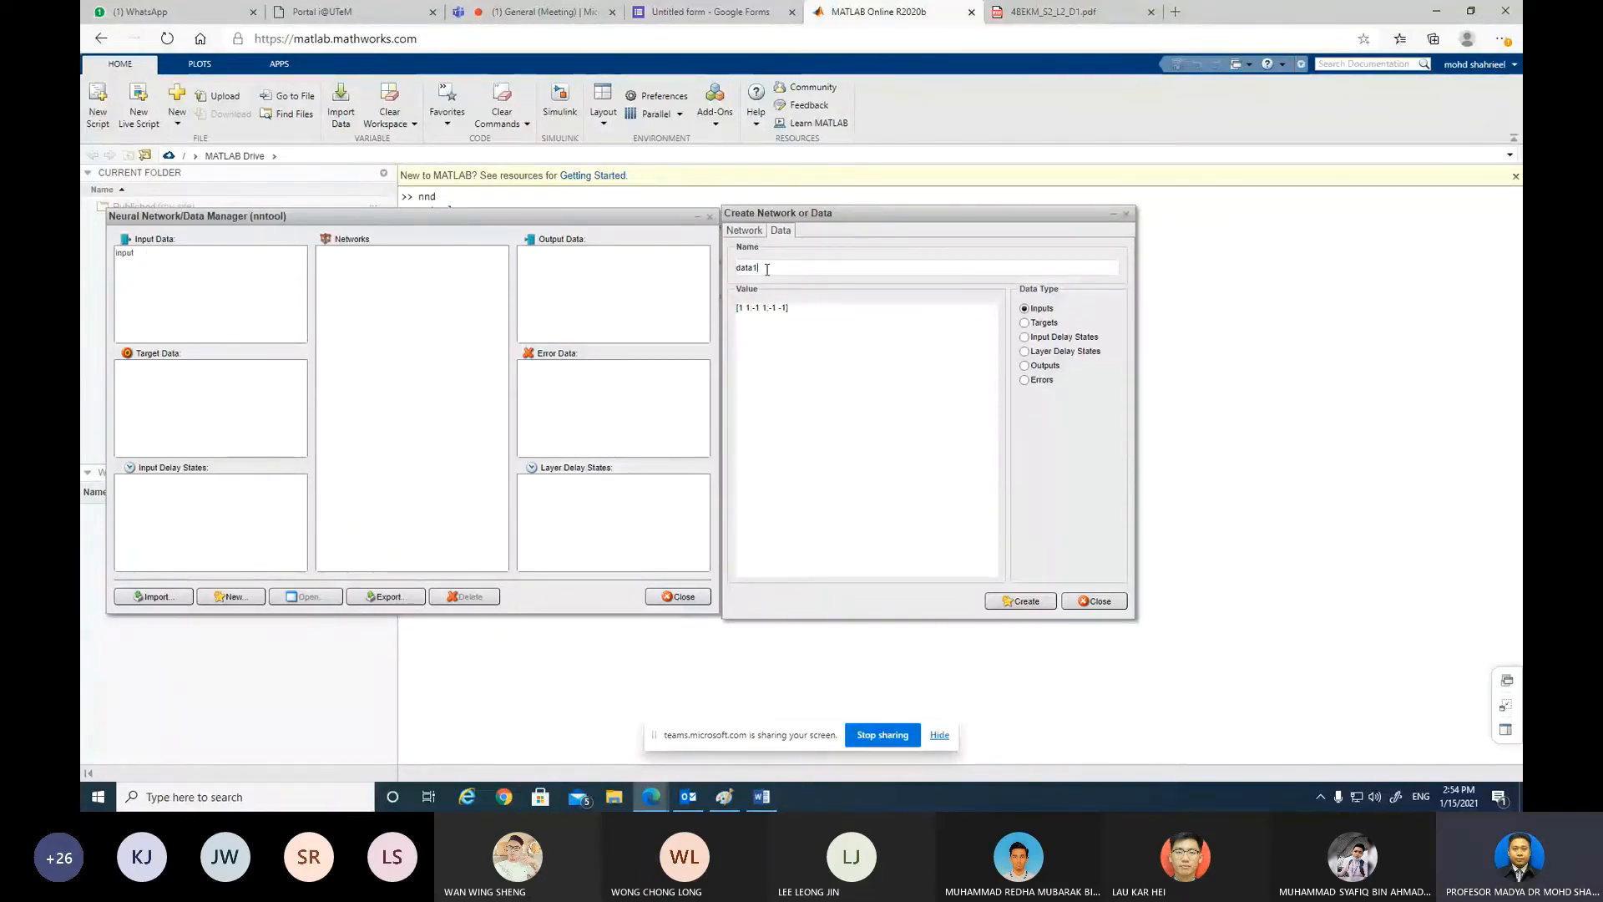
{"action": "key", "text": "BackSpace"}
{"action": "key", "text": "BackSpace"}
{"action": "key", "text": "BackSpace"}
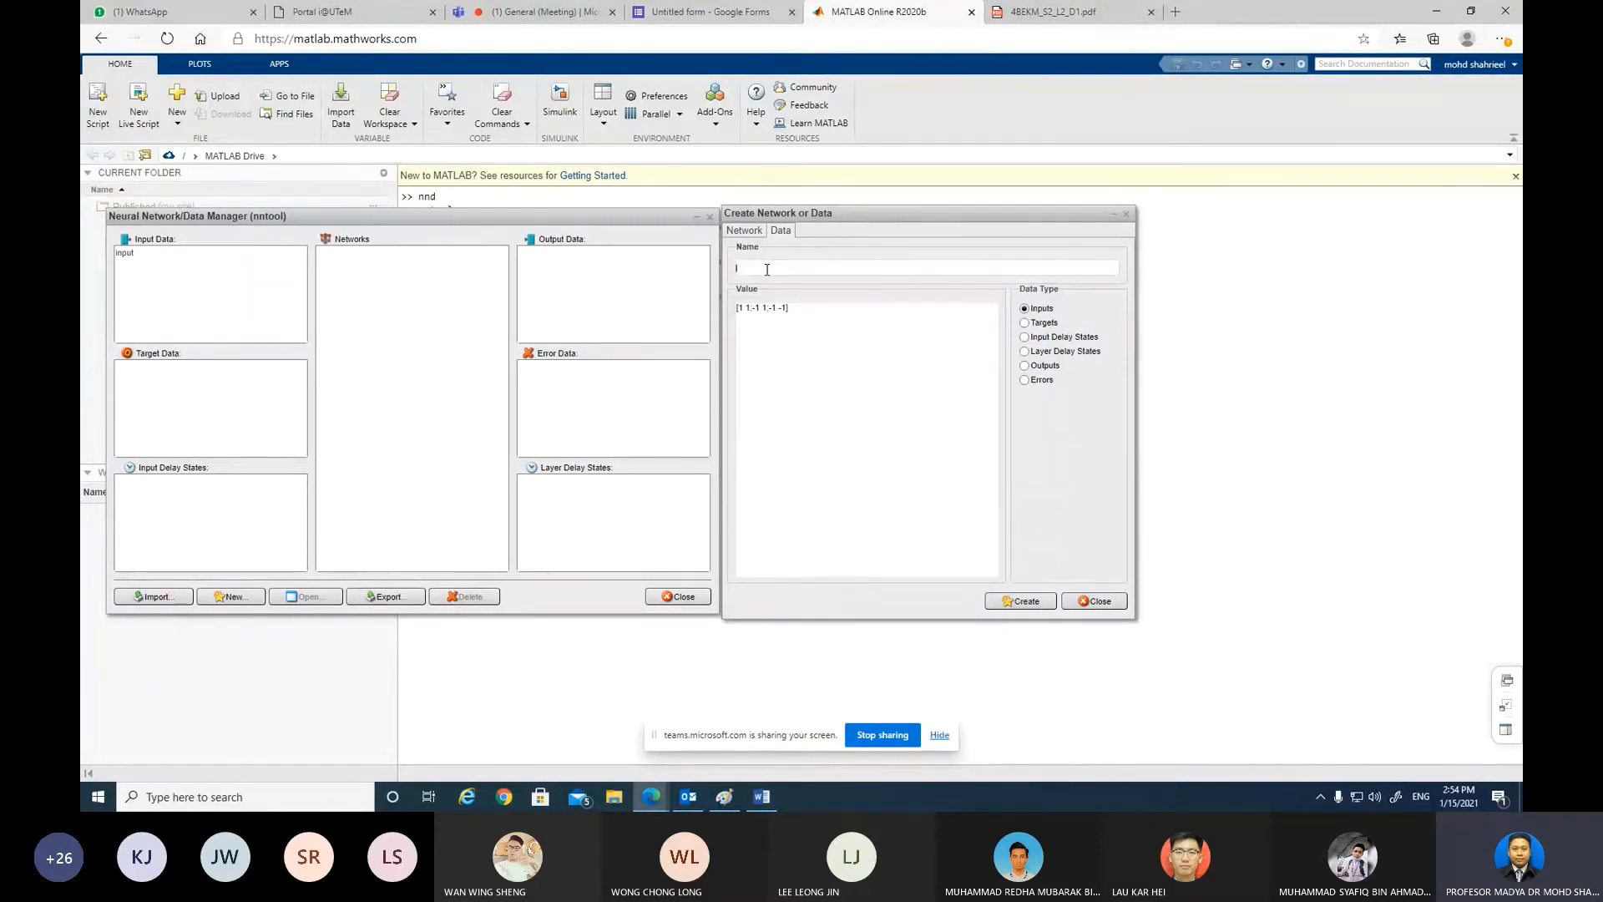
{"action": "type", "text": "tar"}
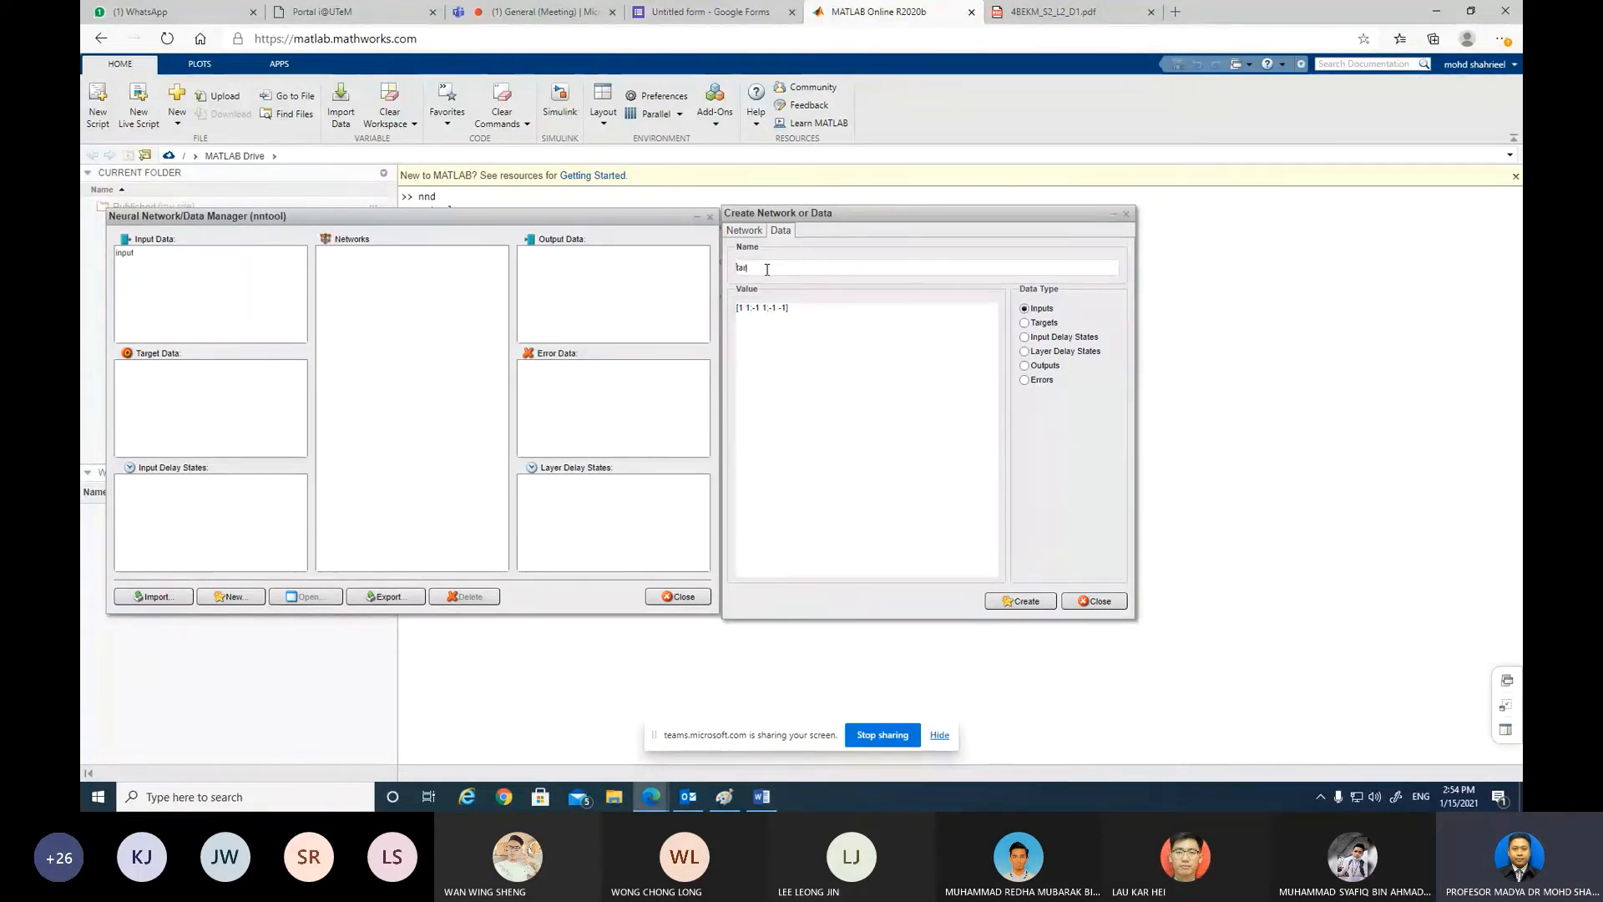
{"action": "type", "text": "get"}
Step: Set the target data value to [-1 1], create it as Targets and dismiss the confirmation
{"action": "left_click", "coordinate": [789, 309]}
{"action": "key", "text": "BackSpace"}
{"action": "key", "text": "BackSpace"}
{"action": "key", "text": "BackSpace"}
{"action": "key", "text": "BackSpace"}
{"action": "key", "text": "BackSpace"}
{"action": "key", "text": "BackSpace"}
{"action": "key", "text": "BackSpace"}
{"action": "key", "text": "BackSpace"}
{"action": "key", "text": "BackSpace"}
{"action": "key", "text": "BackSpace"}
{"action": "key", "text": "BackSpace"}
{"action": "type", "text": "-1 1"}
{"action": "left_click", "coordinate": [1026, 323]}
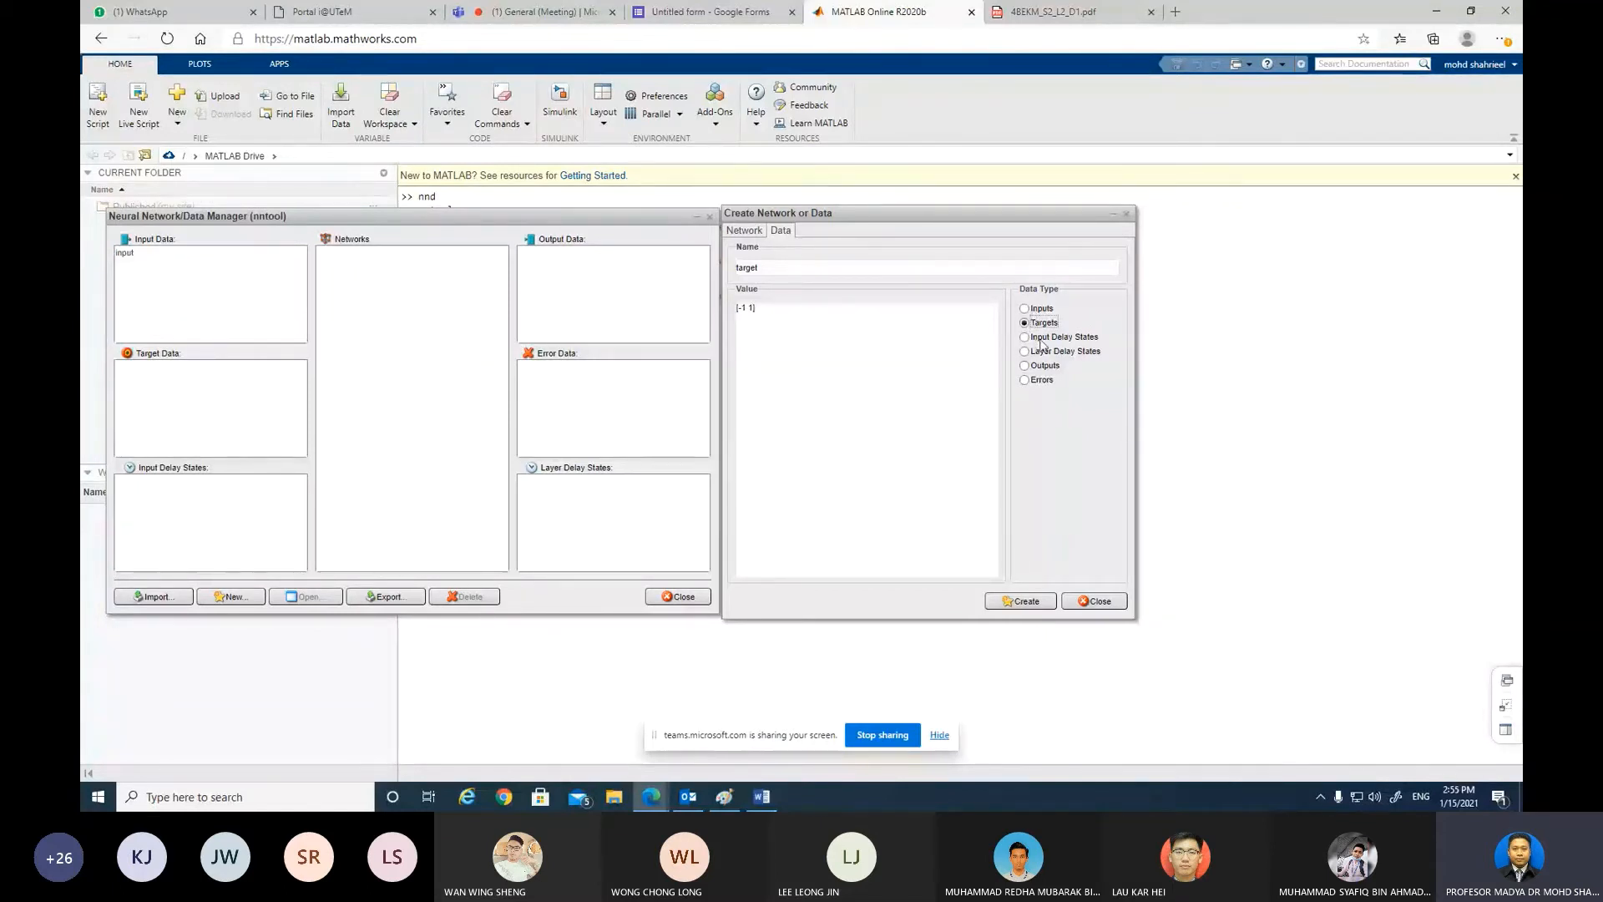
{"action": "left_click", "coordinate": [1023, 603]}
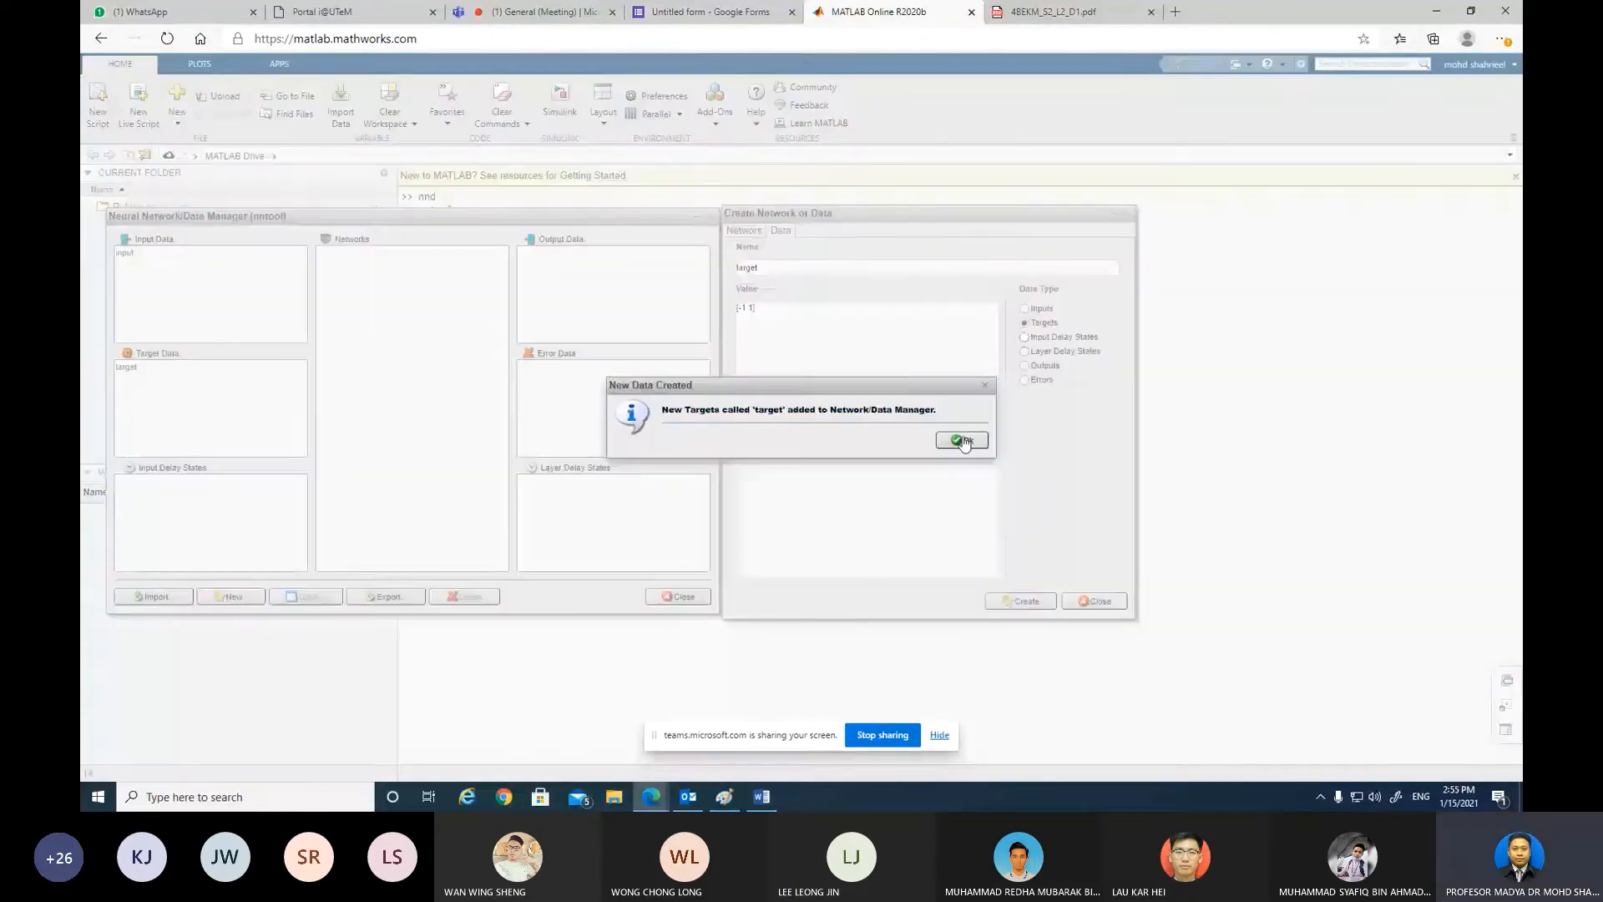
{"action": "left_click", "coordinate": [960, 441]}
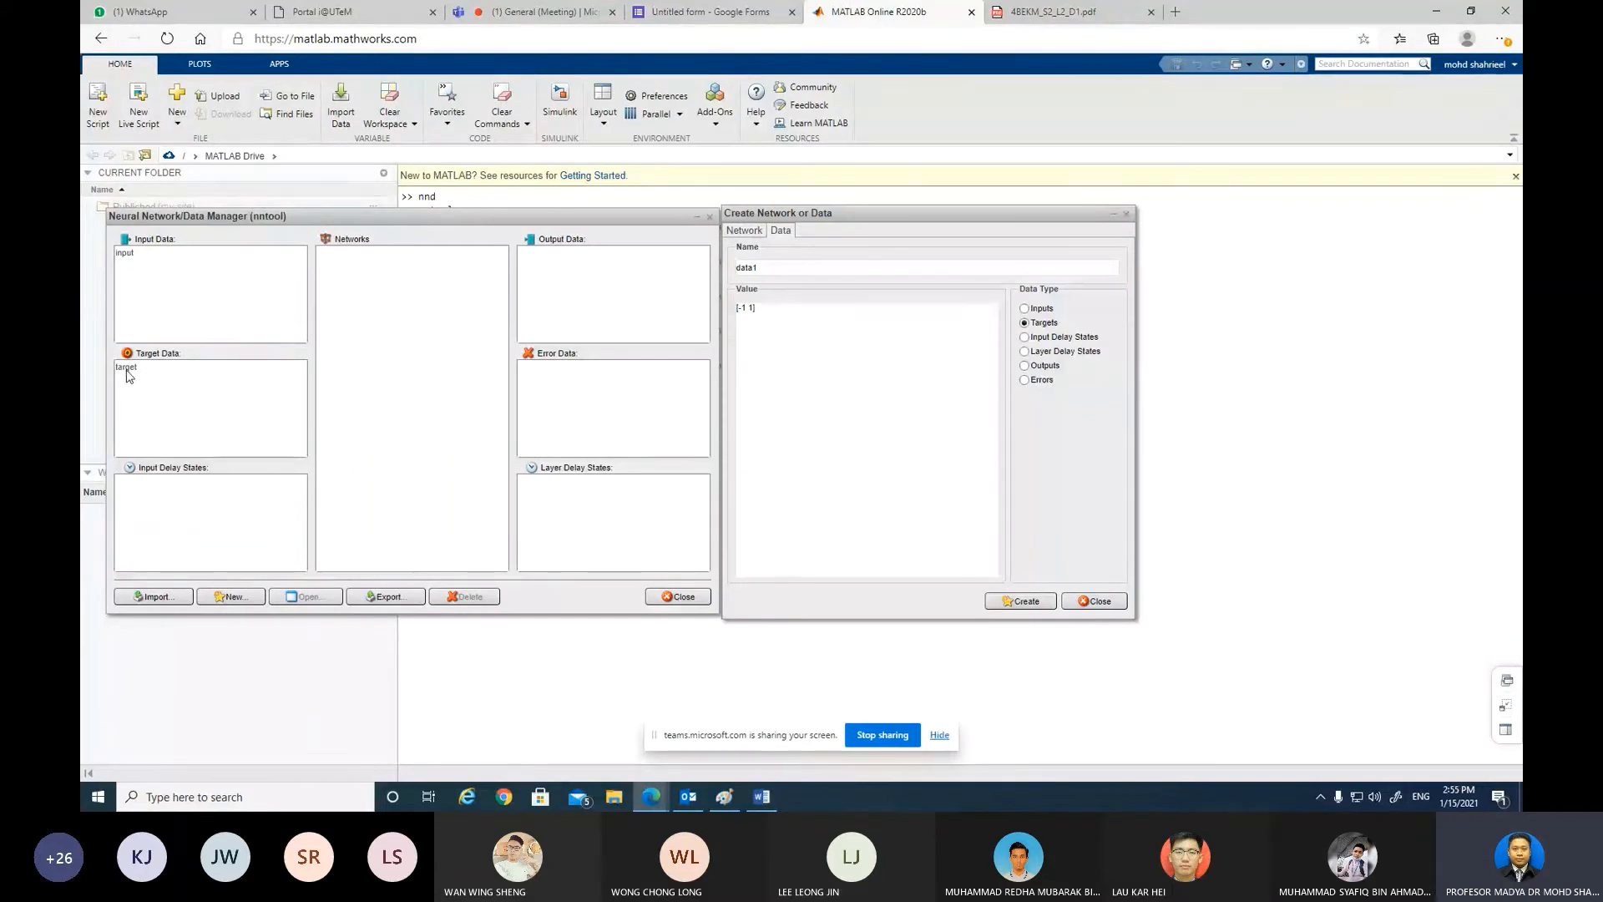
Step: Name the next new data set test1
{"action": "left_click", "coordinate": [772, 266]}
{"action": "key", "text": "BackSpace"}
{"action": "type", "text": "i"}
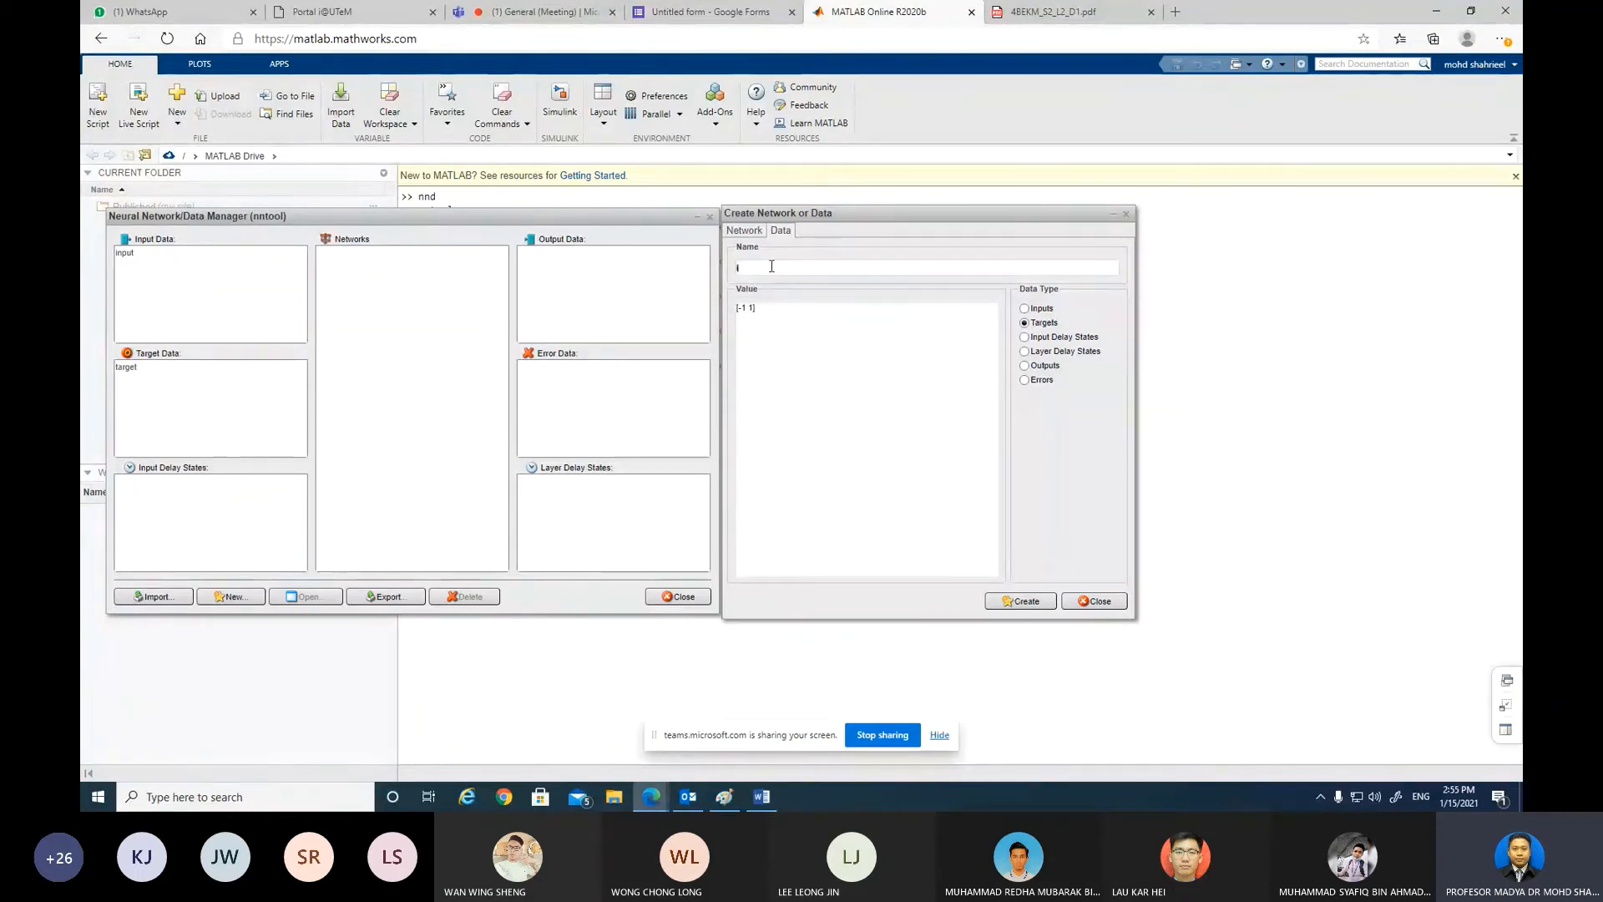
{"action": "key", "text": "BackSpace"}
{"action": "type", "text": "test"}
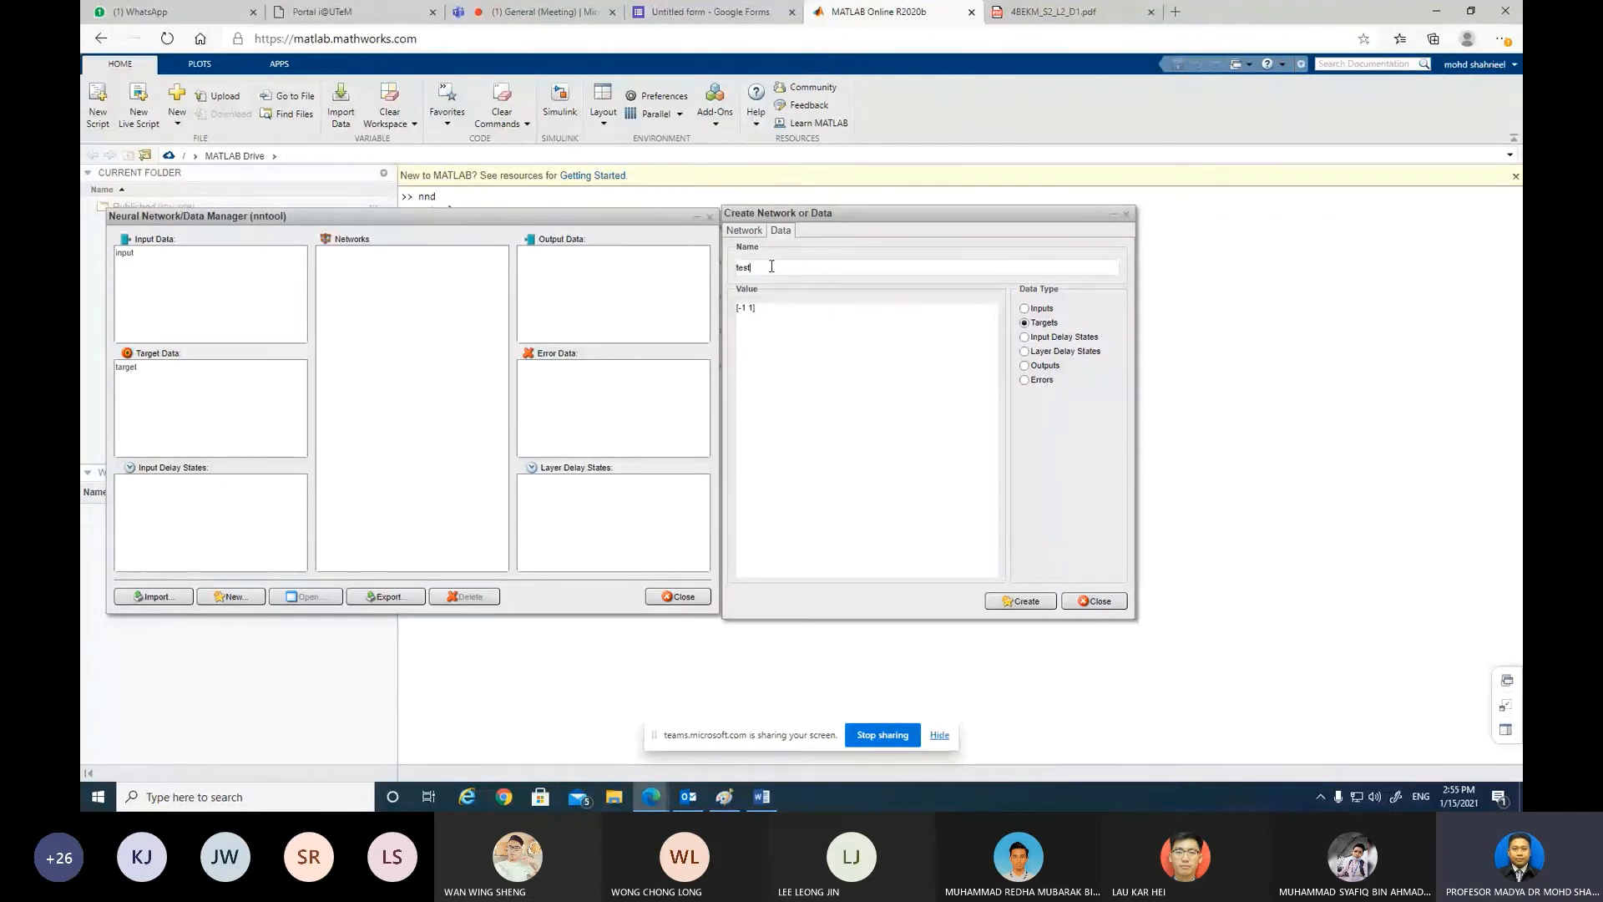
{"action": "type", "text": "1"}
Step: Set the test1 value to [0.72;-0.47;-0.53], create it as Inputs and dismiss the confirmation
{"action": "left_click", "coordinate": [757, 308]}
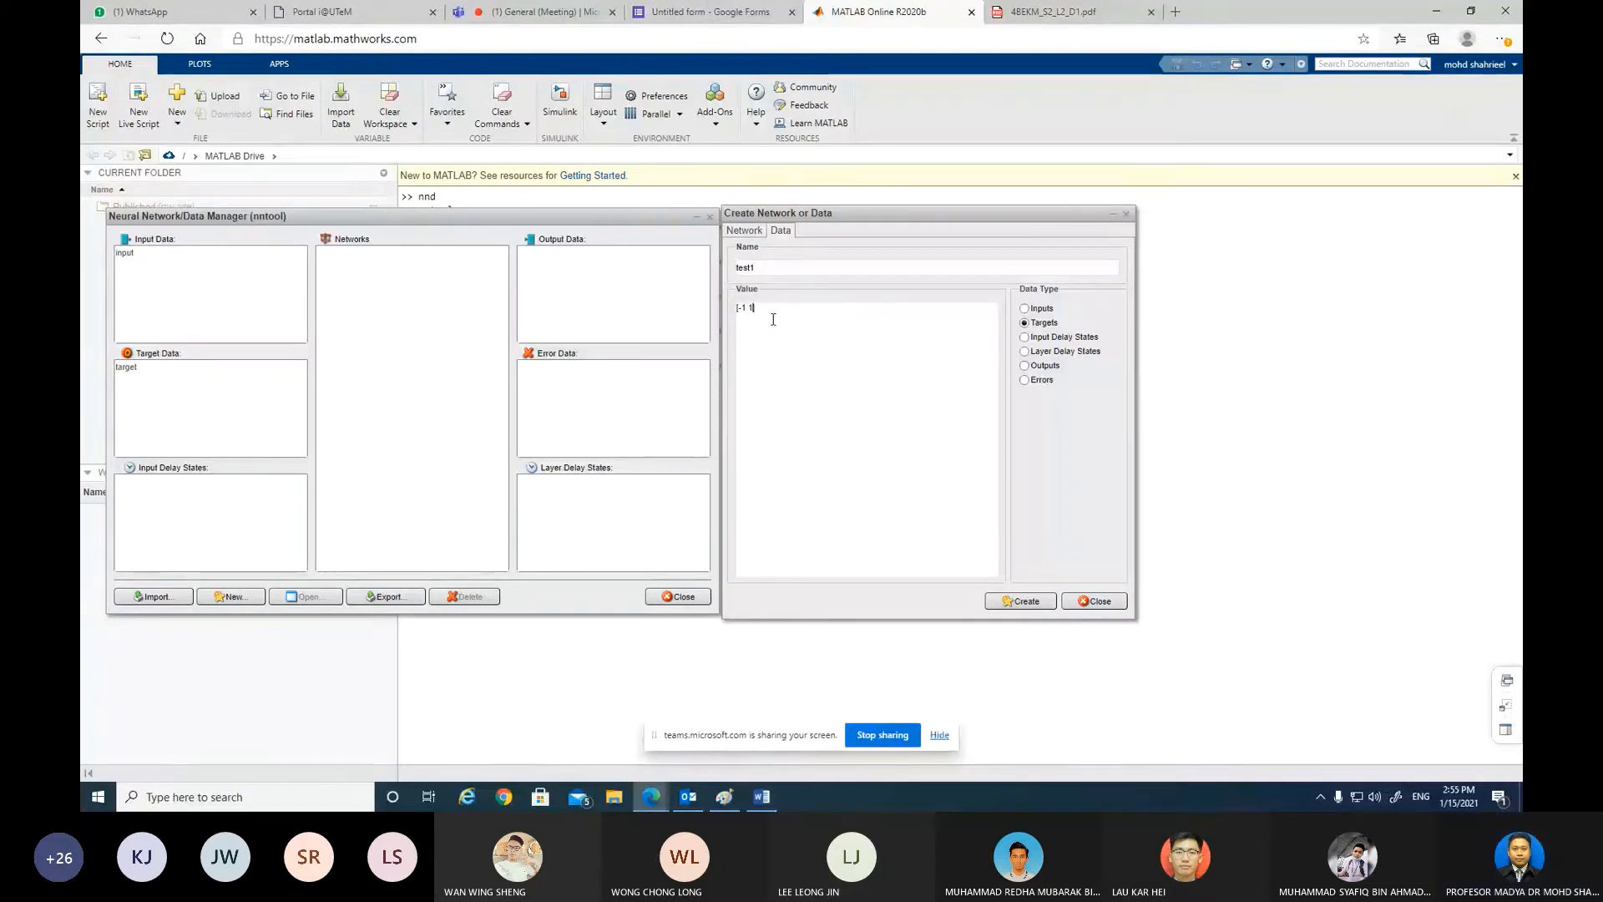
{"action": "key", "text": "BackSpace"}
{"action": "key", "text": "BackSpace"}
{"action": "key", "text": "BackSpace"}
{"action": "key", "text": "BackSpace"}
{"action": "key", "text": "BackSpace"}
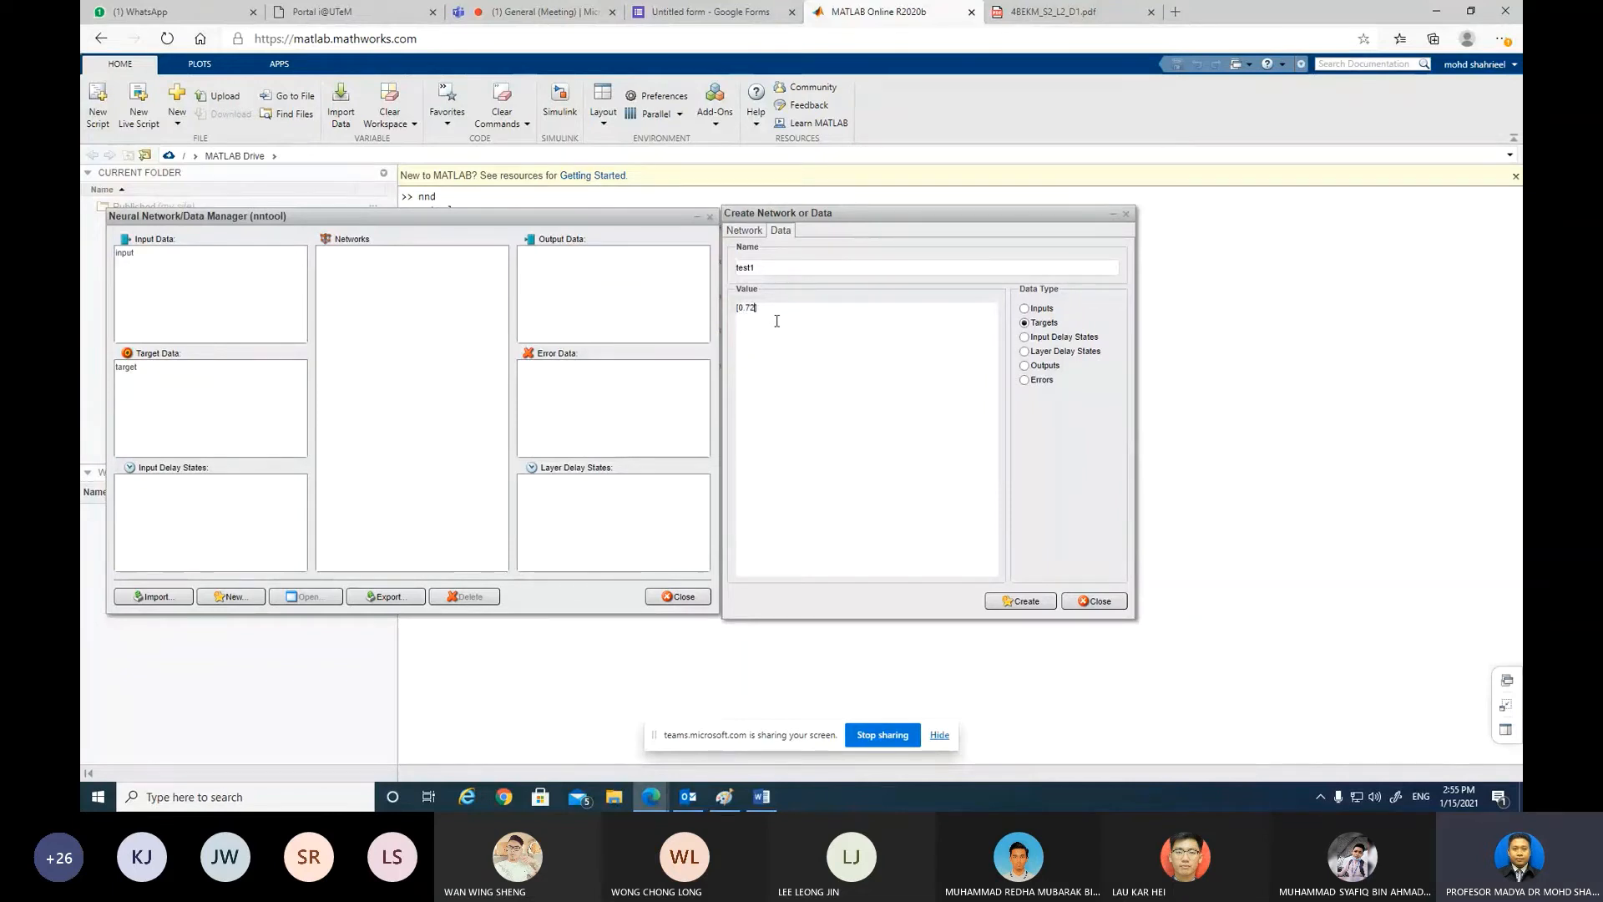
{"action": "type", "text": "]"}
{"action": "type", "text": "7"}
{"action": "type", "text": ";"}
{"action": "type", "text": "-0.53"}
{"action": "left_click", "coordinate": [1025, 310]}
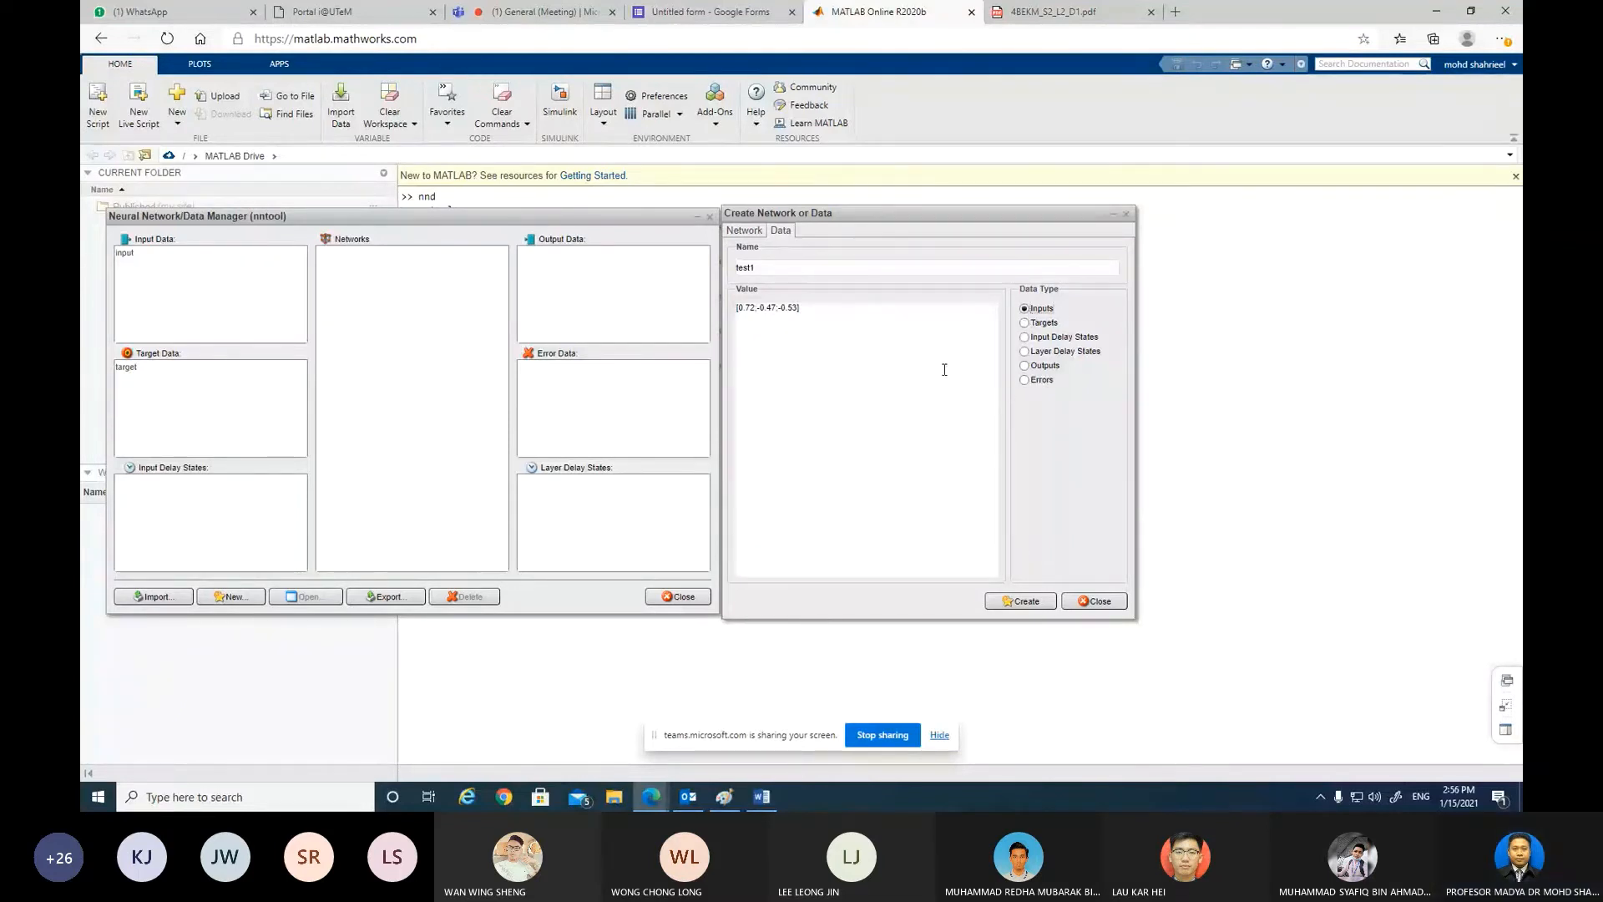
{"action": "left_click", "coordinate": [1026, 602]}
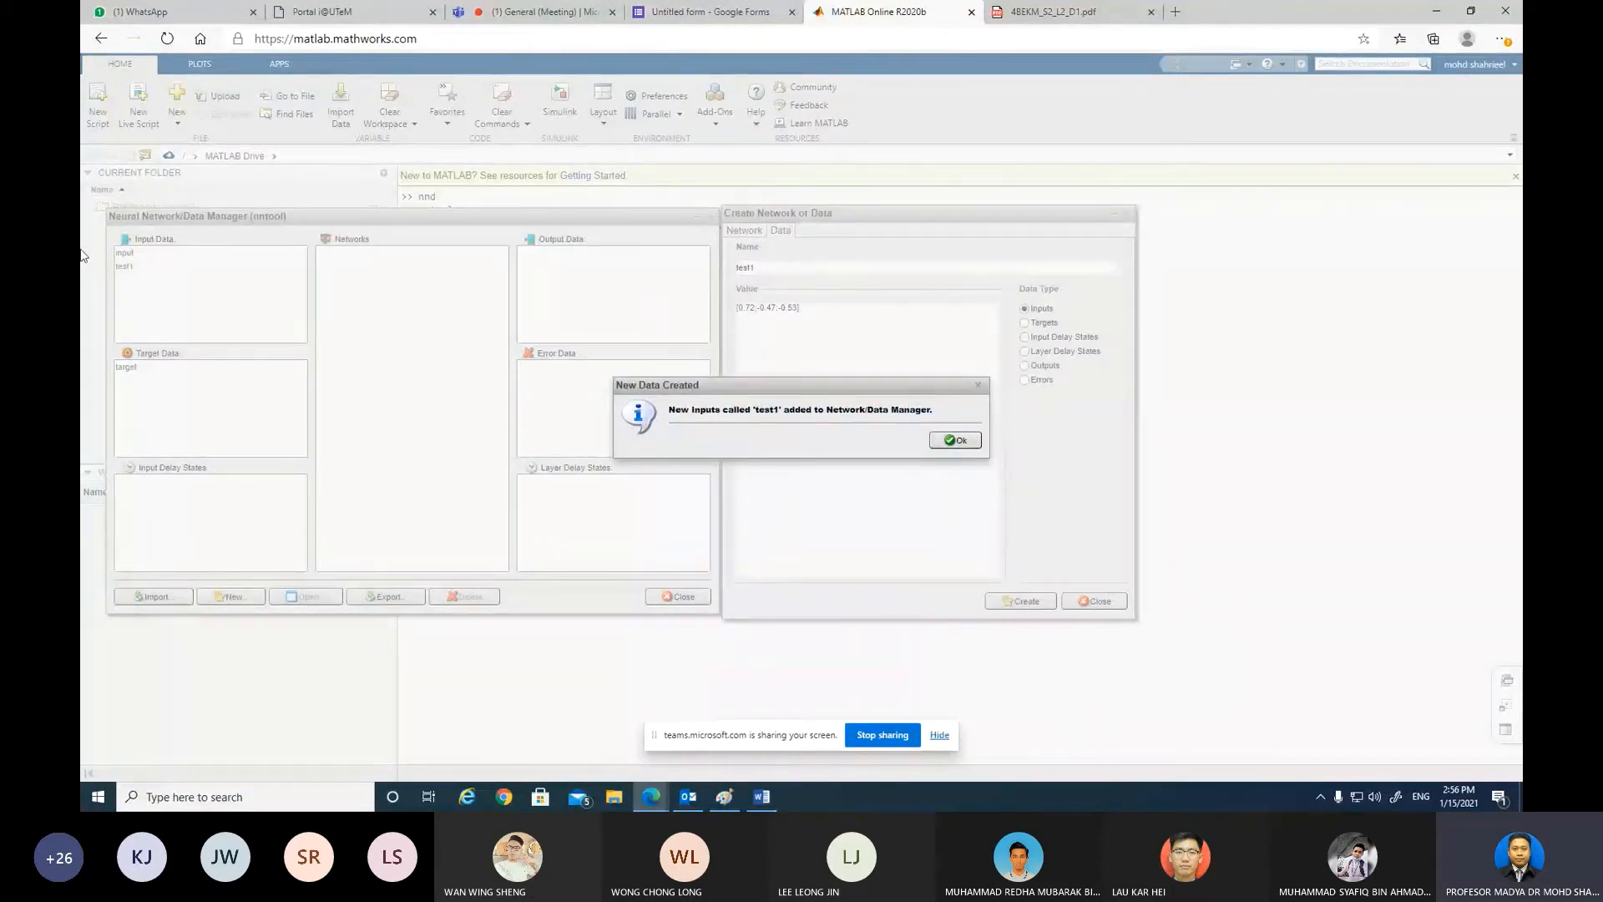
{"action": "key", "text": "Return"}
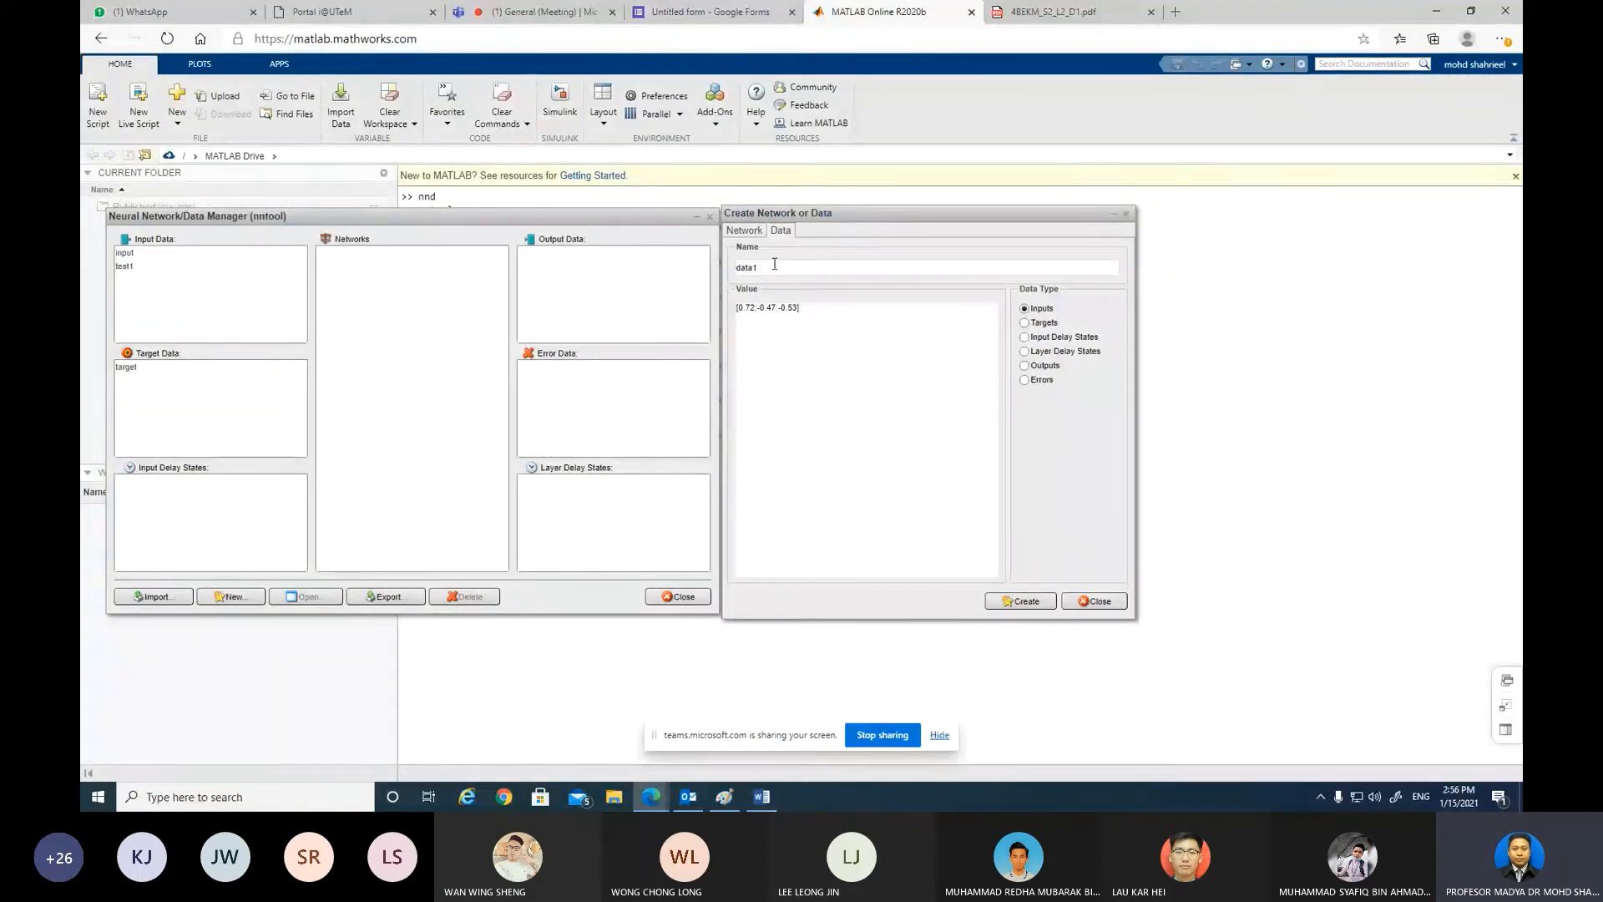
Step: Create another Inputs data set named test2 with the value [0.52;0.47;0.53] and dismiss the confirmation
{"action": "key", "text": "BackSpace"}
{"action": "key", "text": "BackSpace"}
{"action": "type", "text": "test2"}
{"action": "left_click", "coordinate": [781, 307]}
{"action": "key", "text": "BackSpace"}
{"action": "left_click", "coordinate": [759, 309]}
{"action": "key", "text": "BackSpace"}
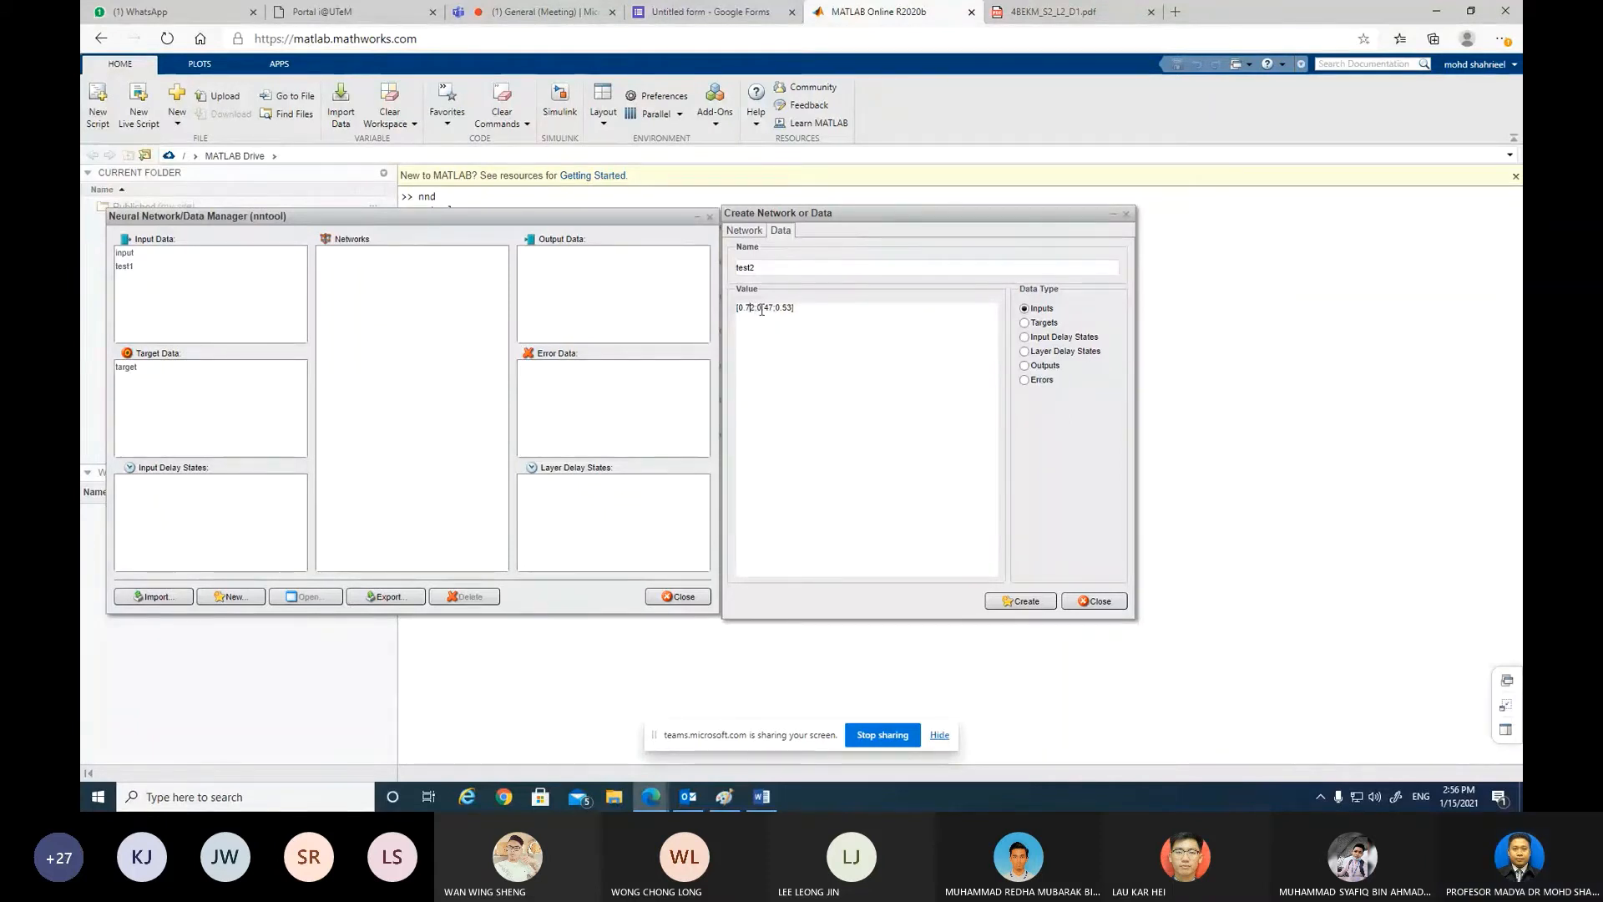
{"action": "key", "text": "Left"}
{"action": "key", "text": "Left"}
{"action": "key", "text": "BackSpace"}
{"action": "type", "text": "5"}
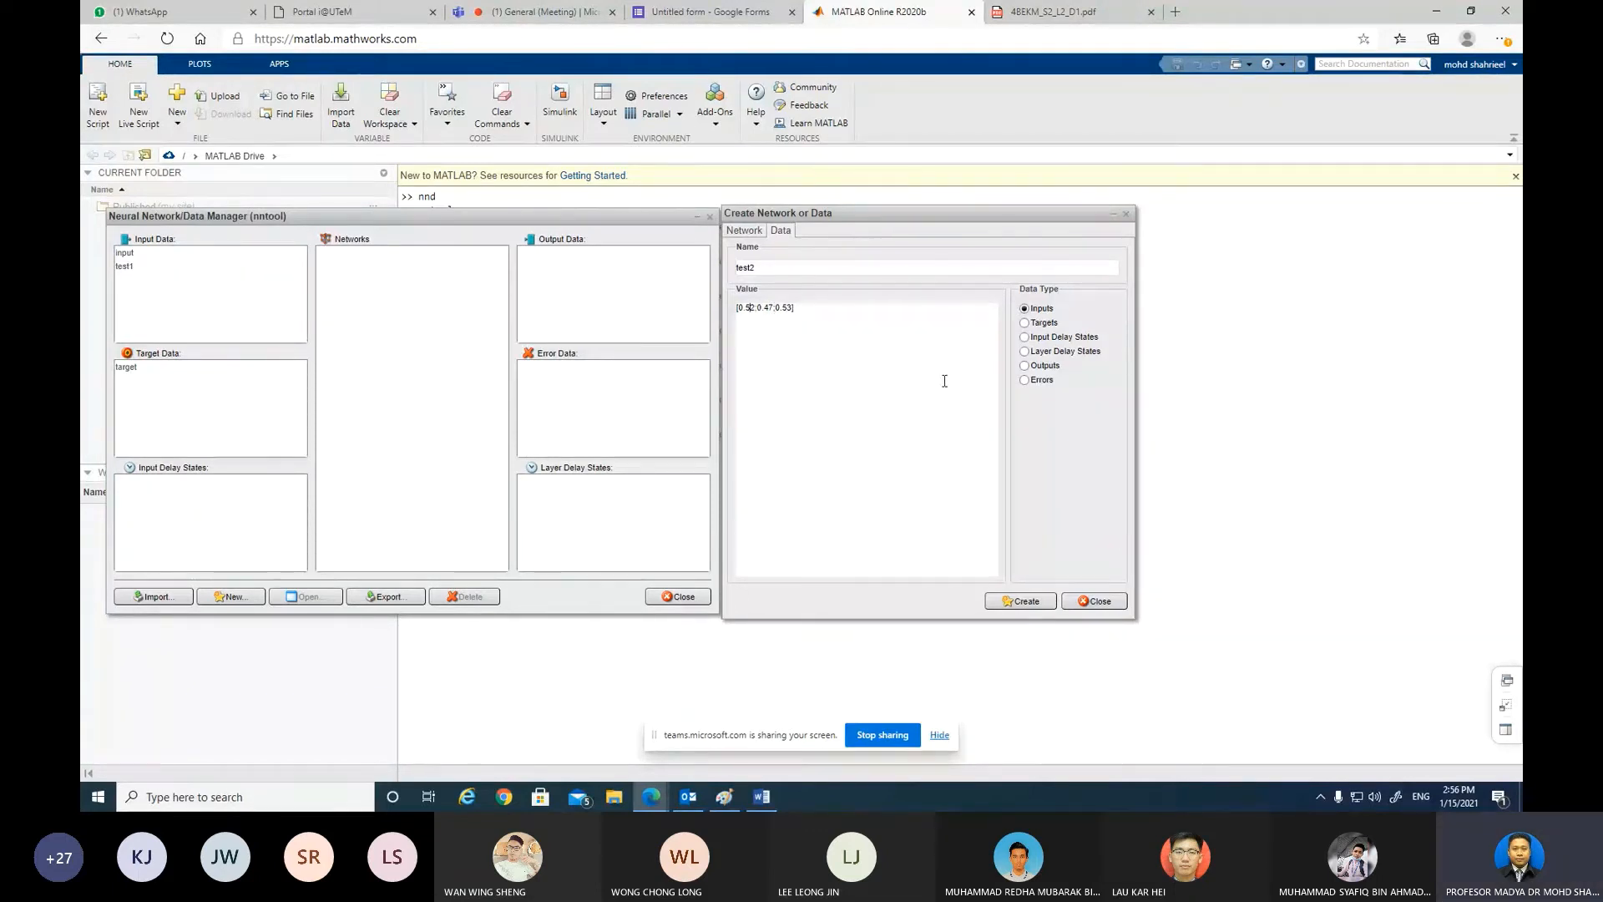
{"action": "left_click", "coordinate": [1023, 601]}
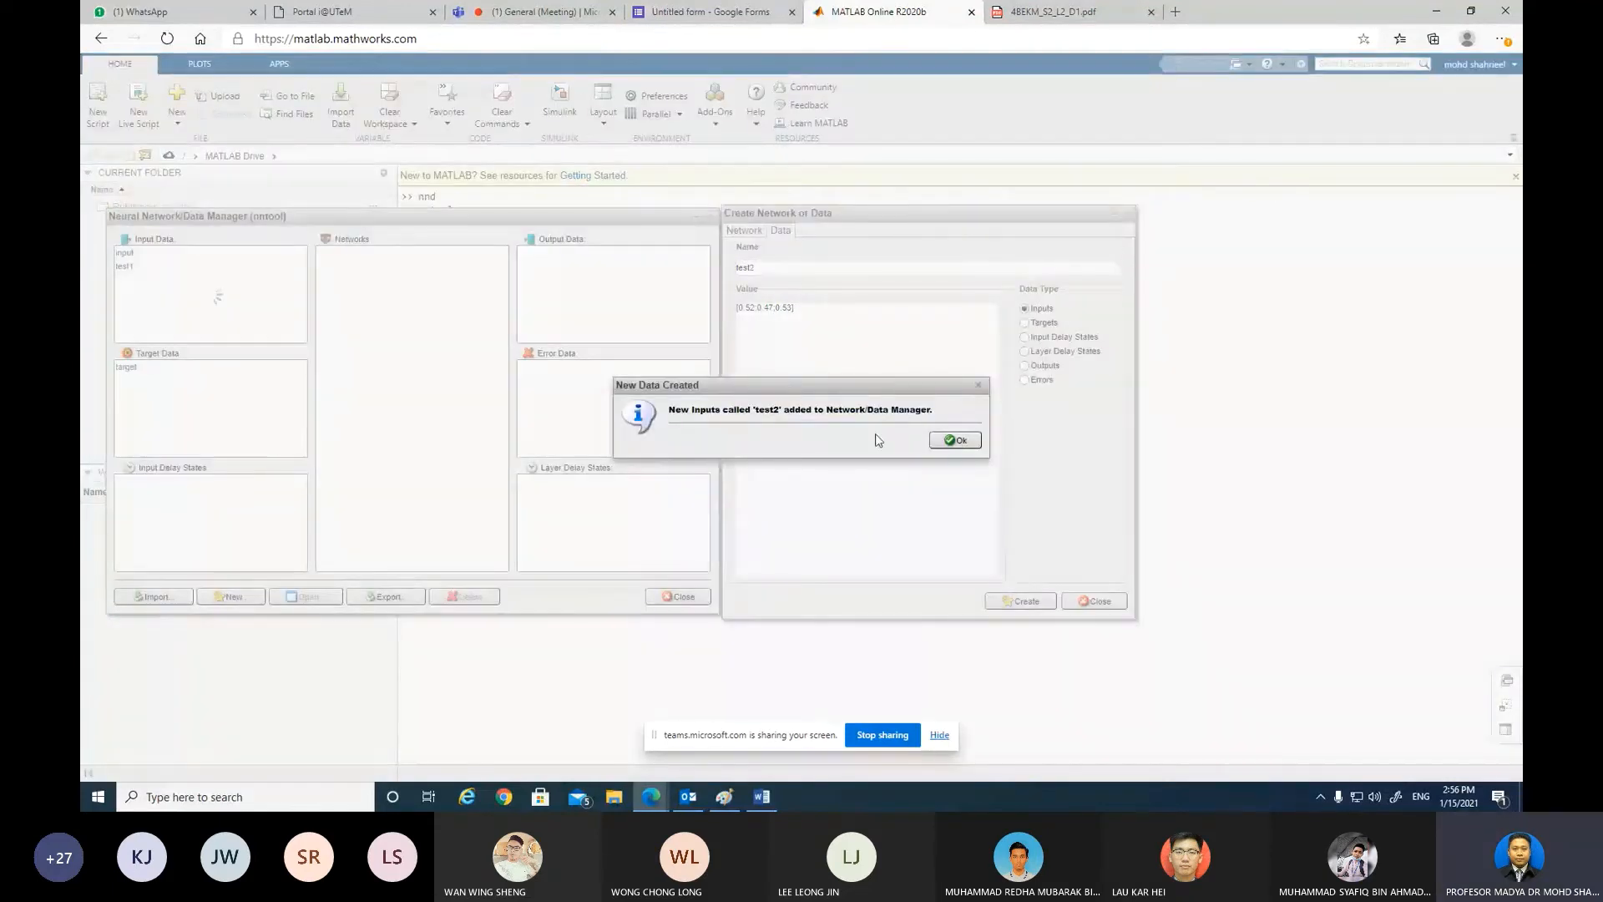
{"action": "key", "text": "Return"}
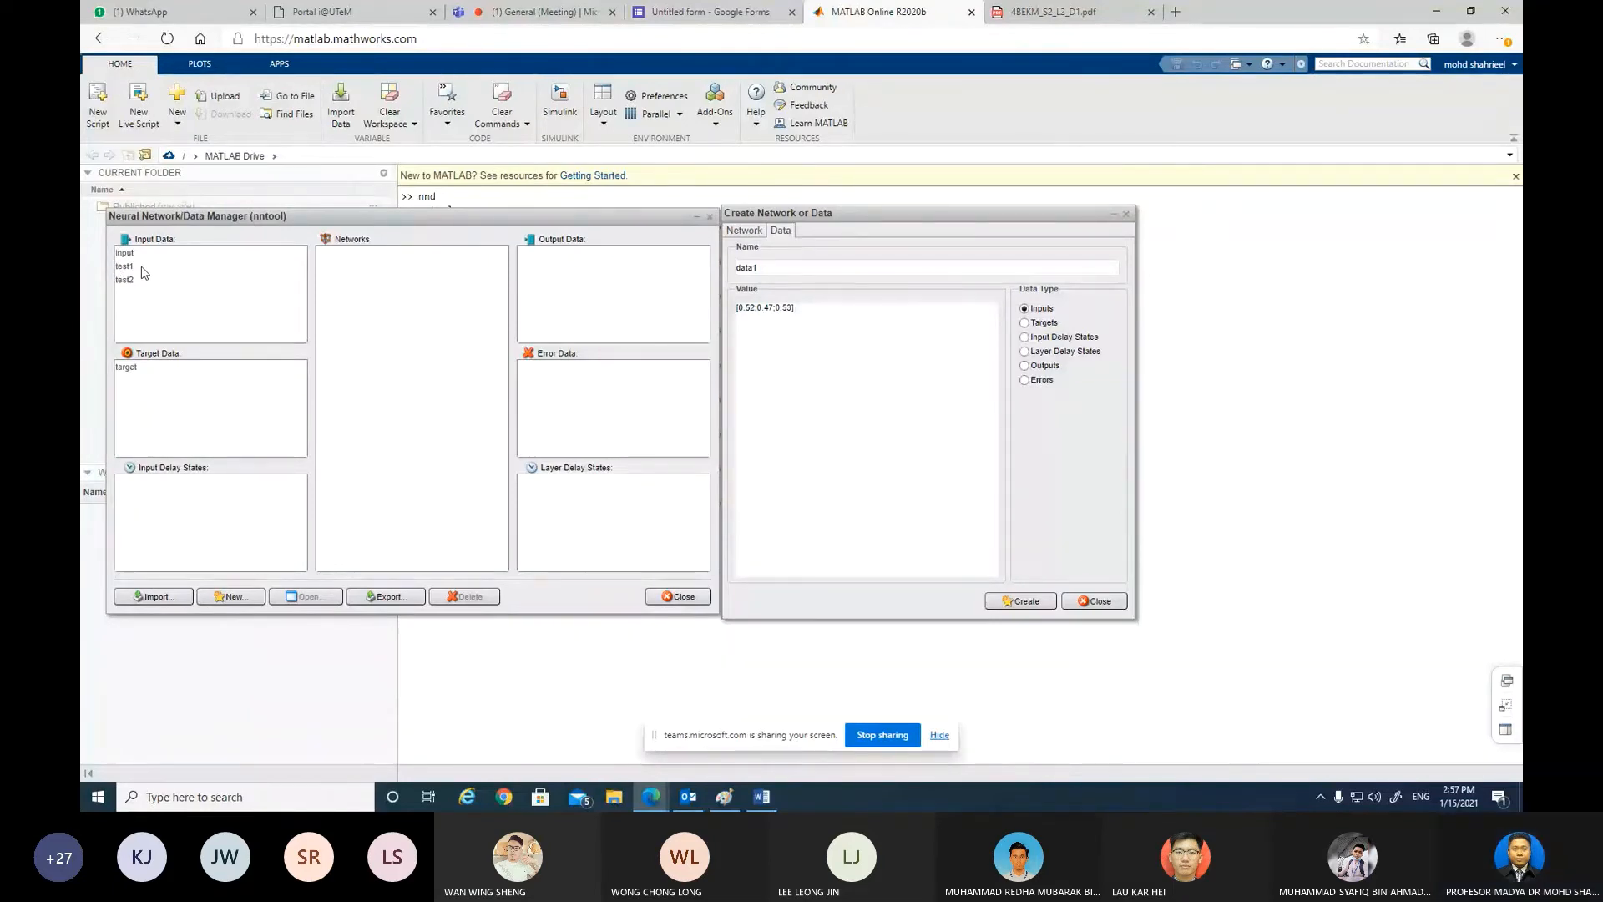
Step: Define network1 as a Perceptron network using input as its input data and target as its target data
{"action": "left_click", "coordinate": [745, 236]}
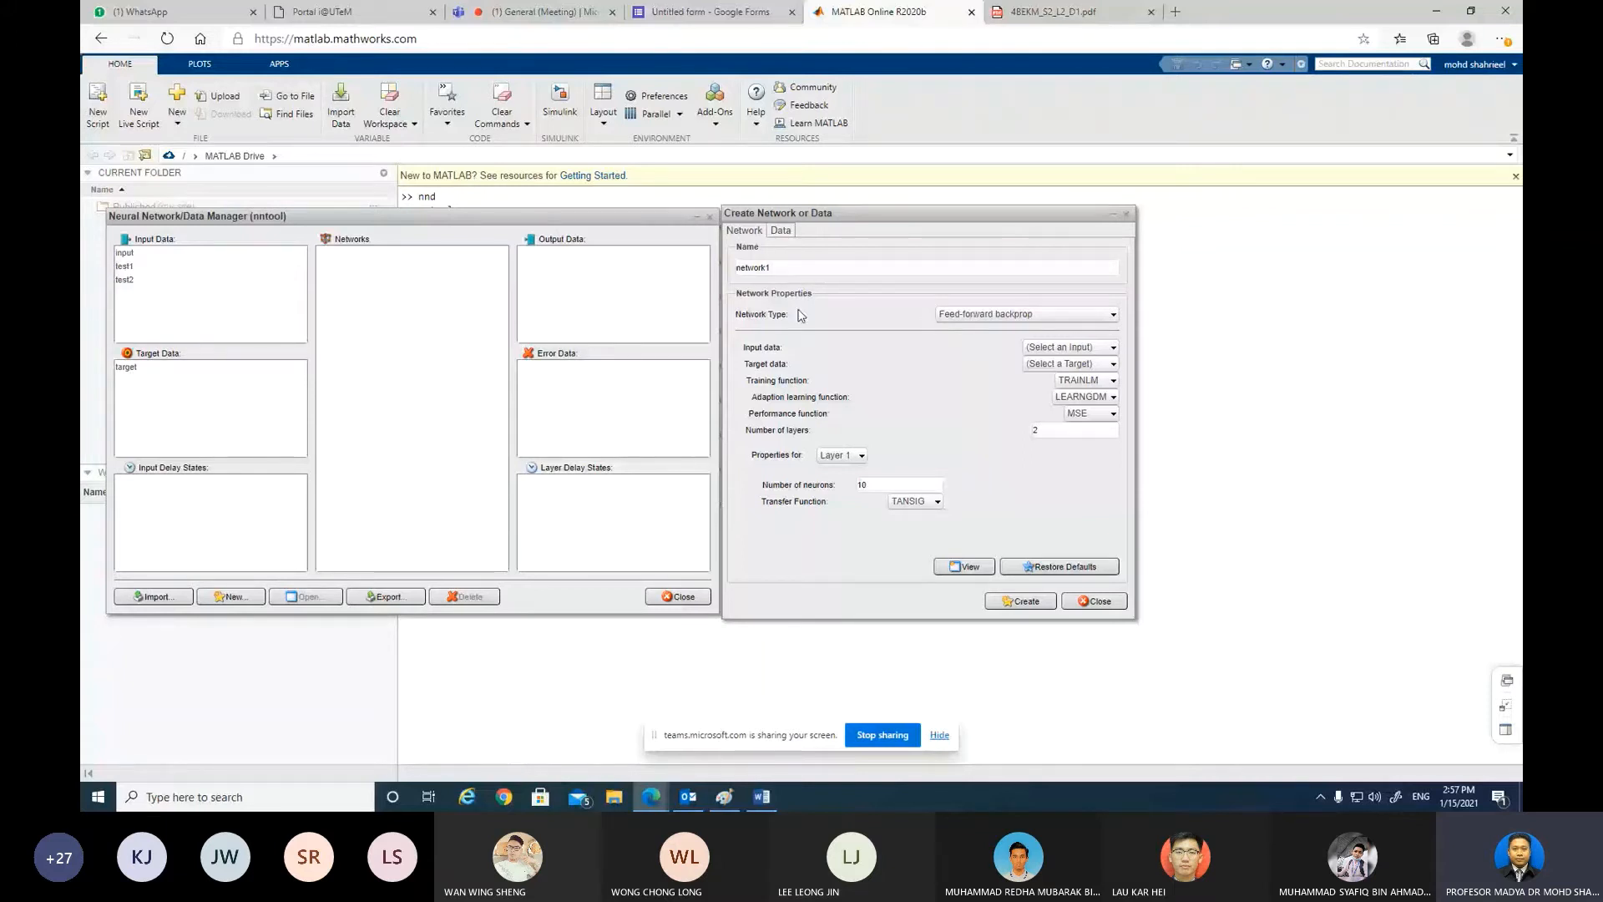
{"action": "left_click", "coordinate": [1029, 315]}
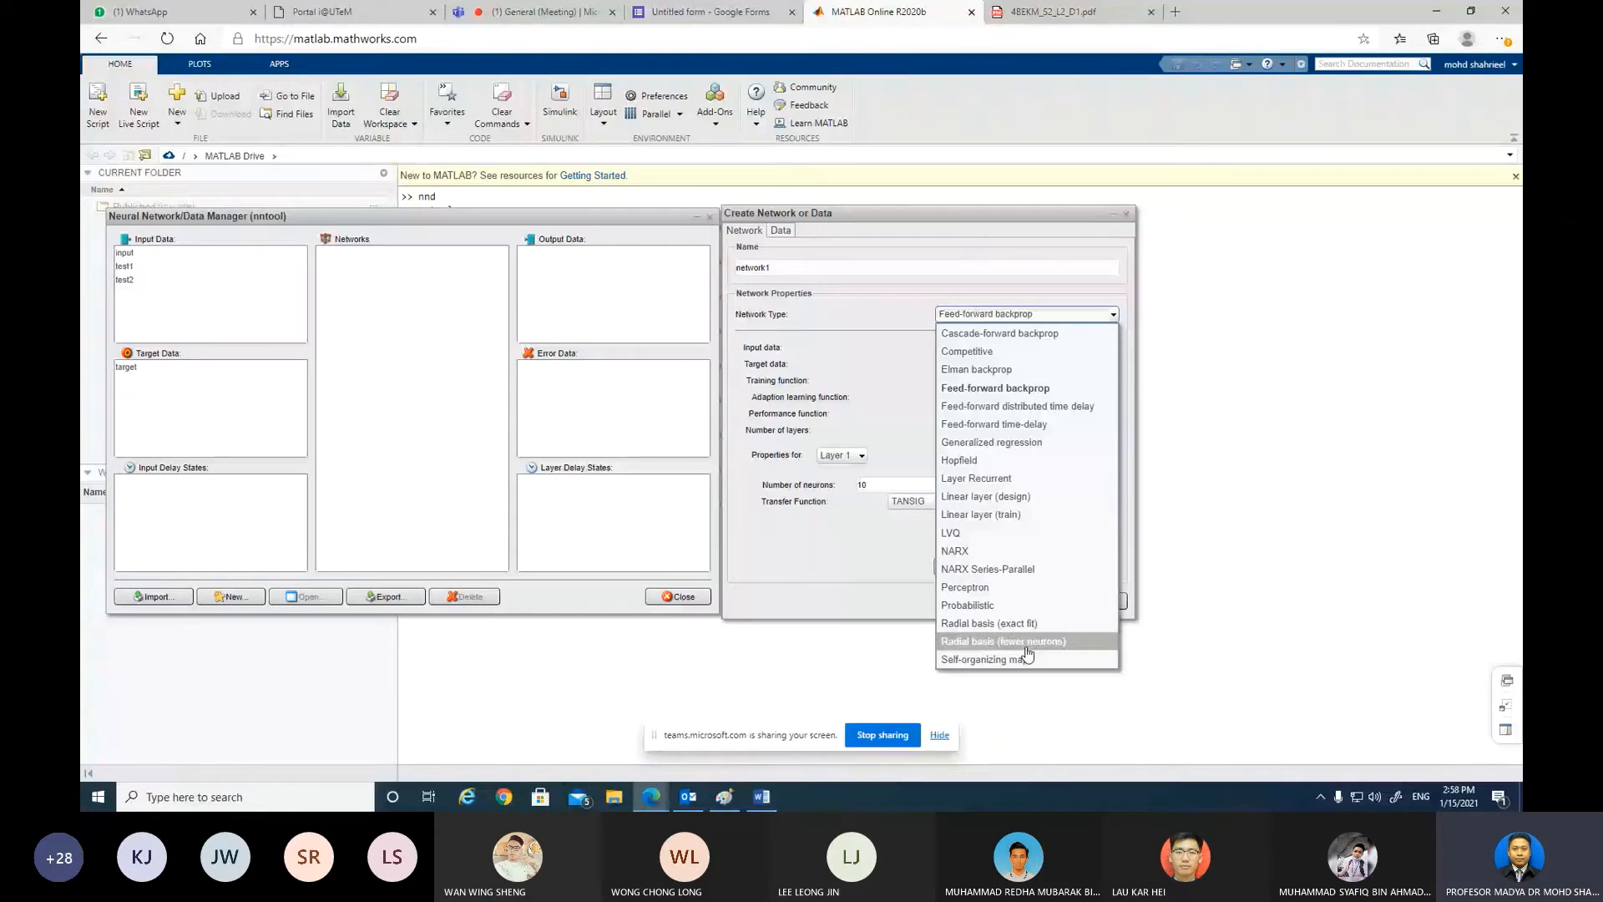
{"action": "left_click", "coordinate": [1017, 588]}
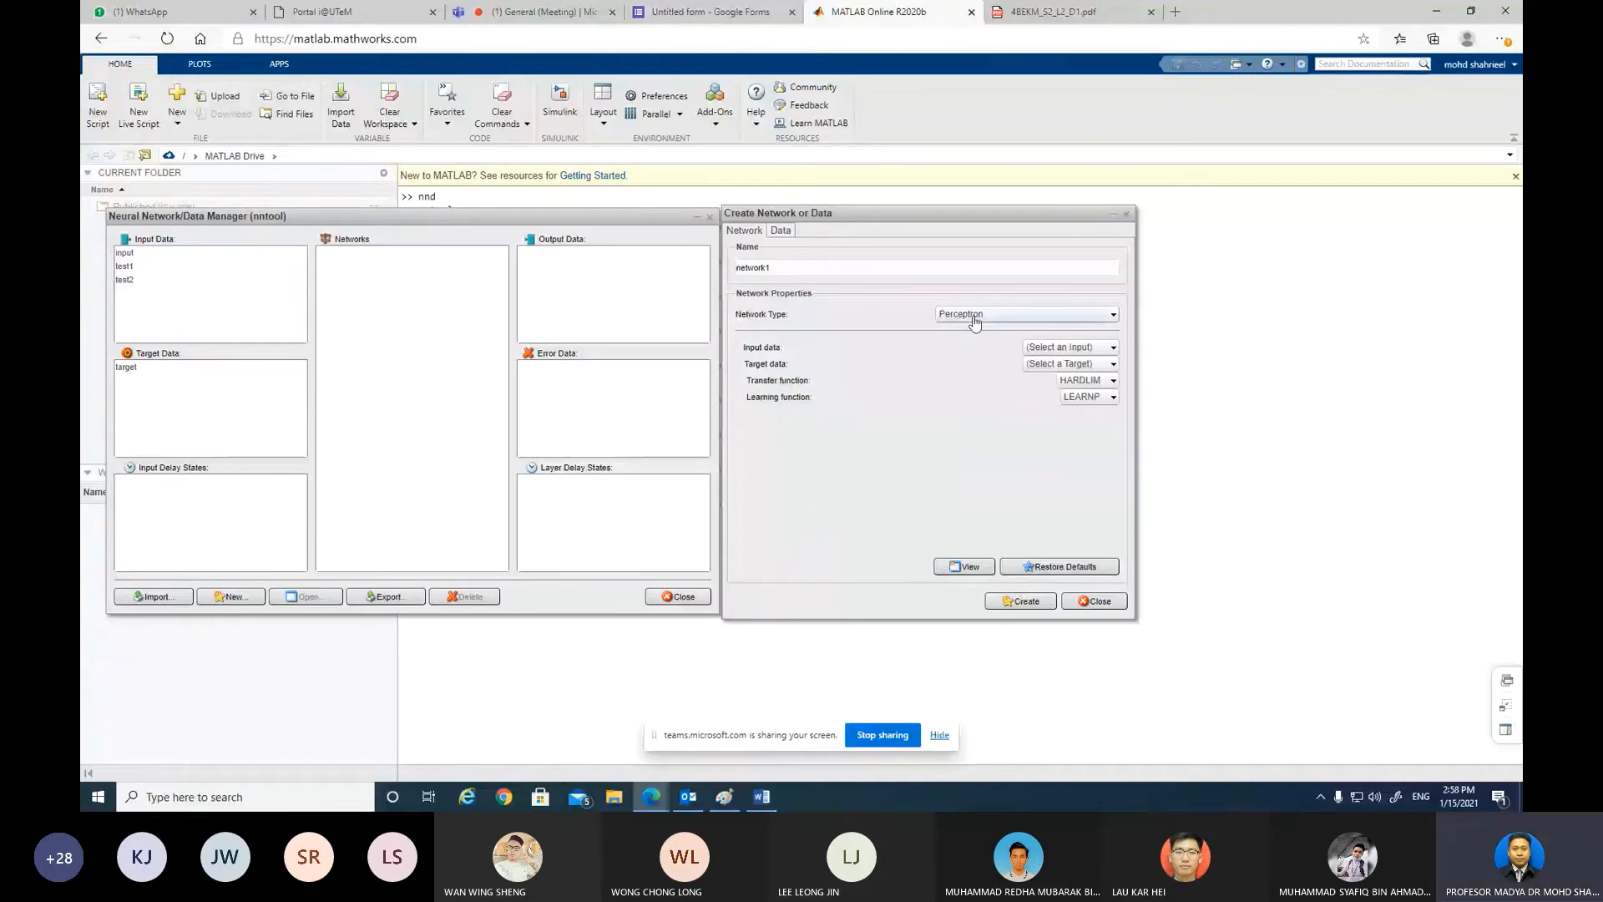
{"action": "left_click", "coordinate": [1059, 351]}
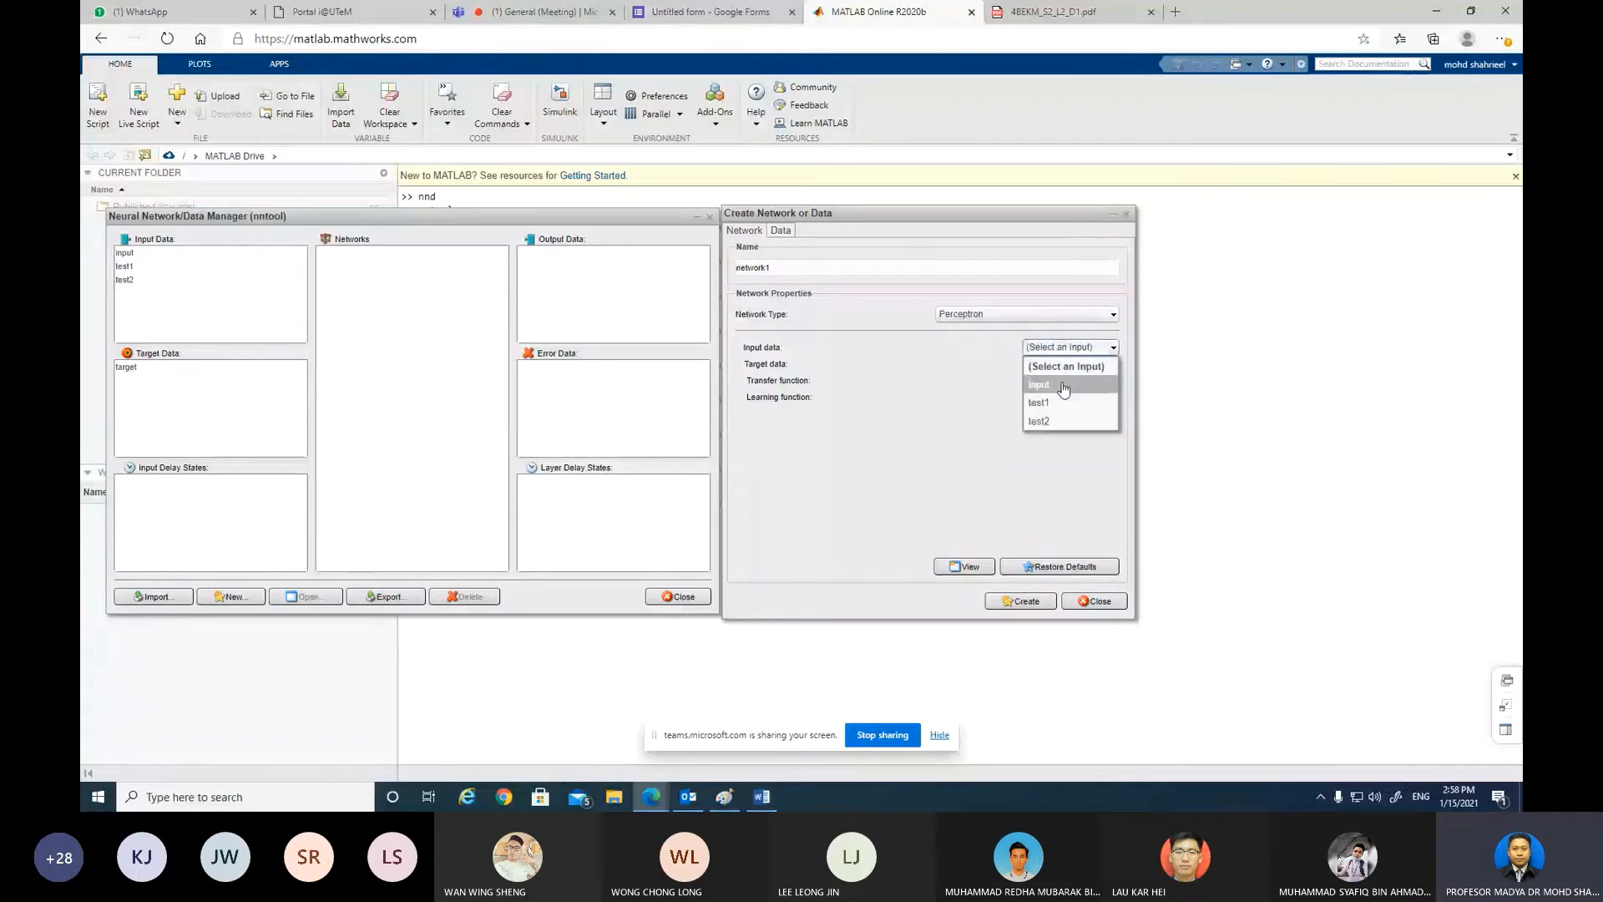
{"action": "left_click", "coordinate": [1062, 382]}
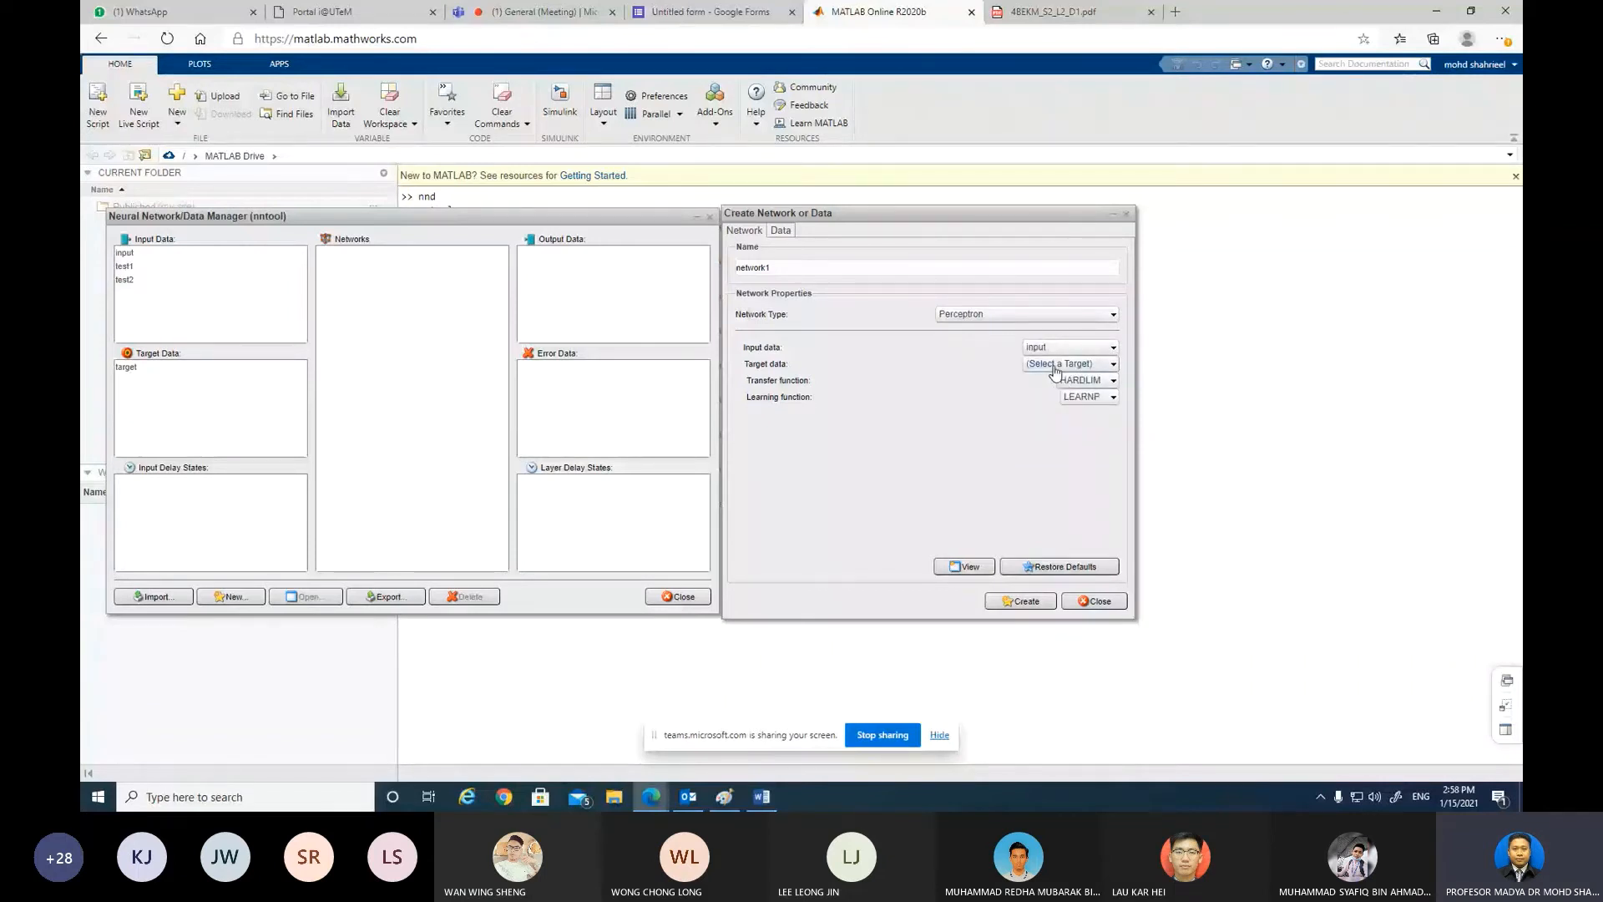
{"action": "left_click", "coordinate": [1056, 367]}
{"action": "left_click", "coordinate": [1053, 402]}
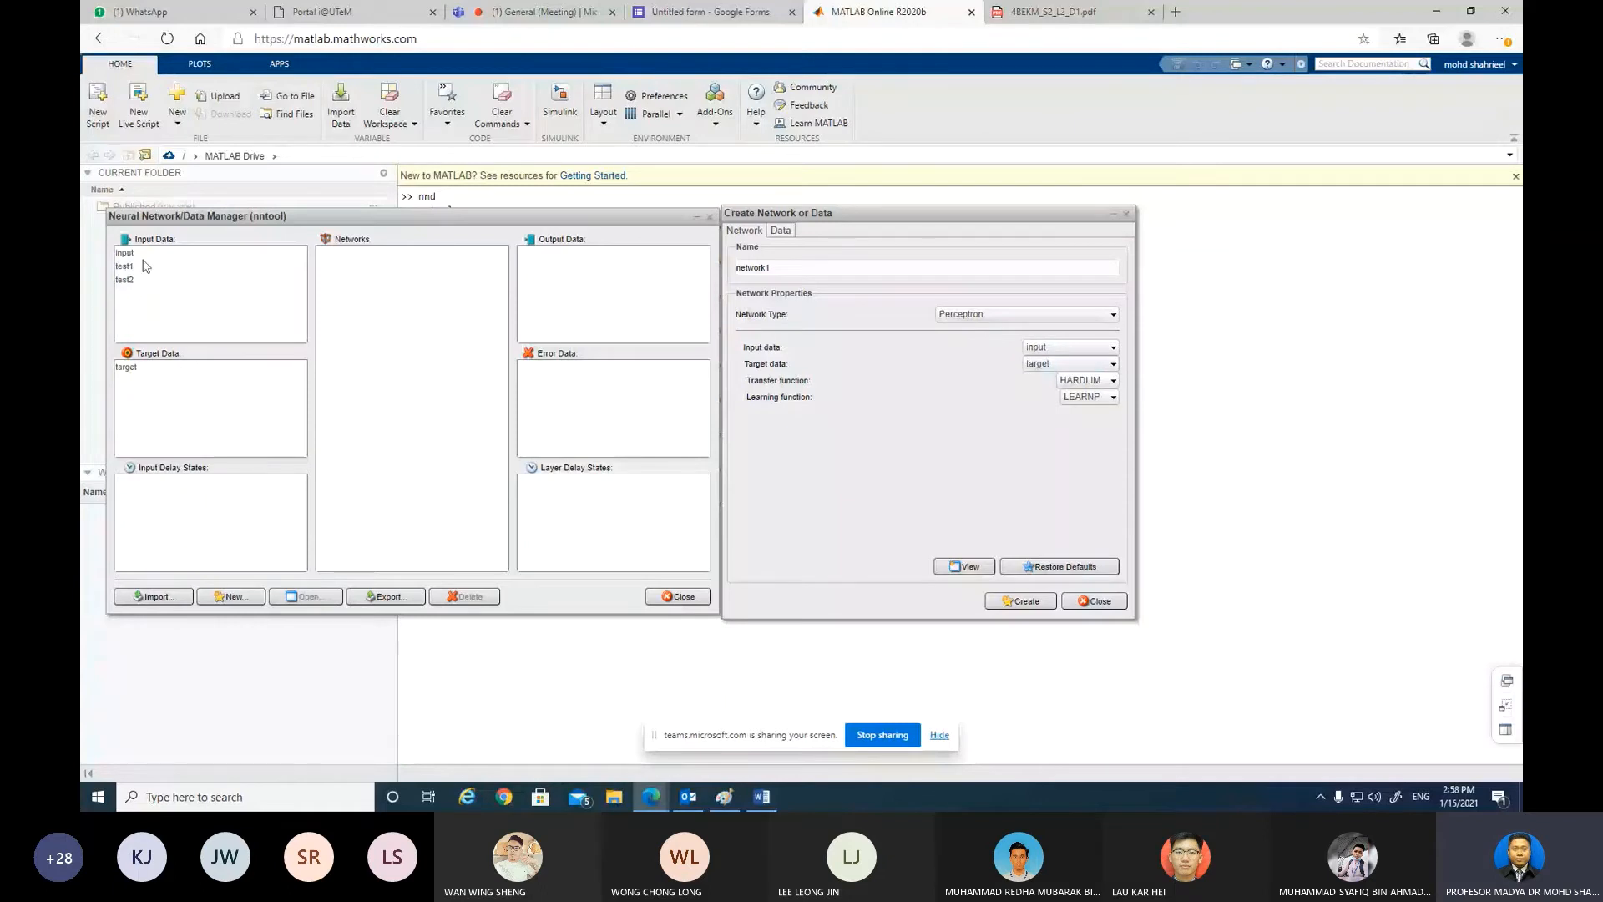
Step: Set the transfer function to HARDLIMS, preview the network diagram and create network1
{"action": "left_click", "coordinate": [1082, 383]}
{"action": "left_click", "coordinate": [1084, 422]}
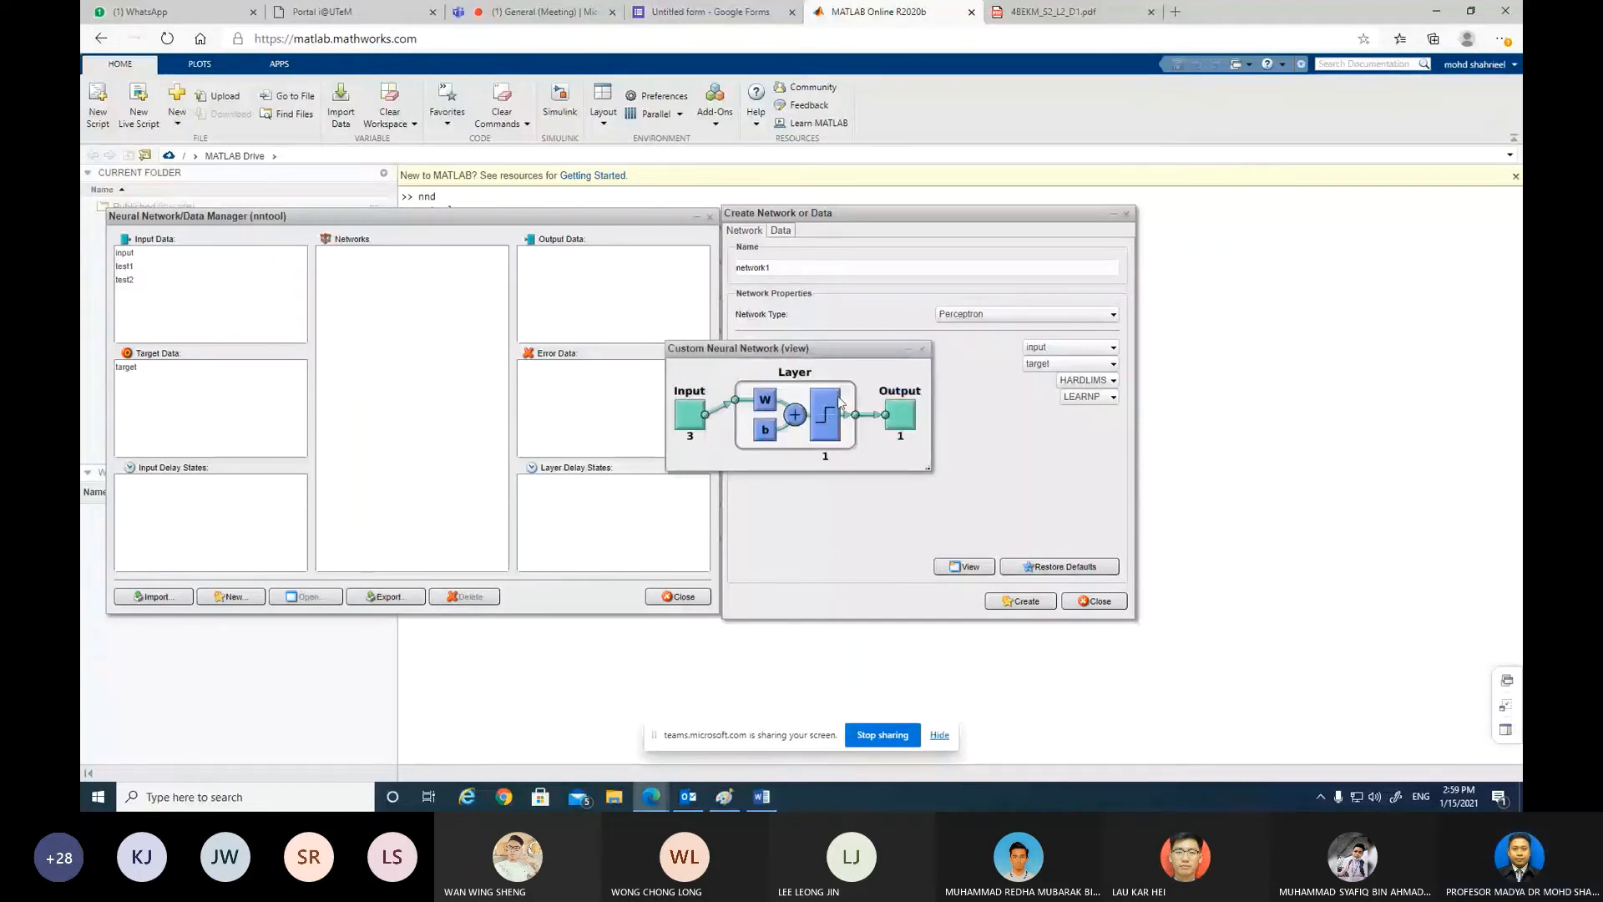
{"action": "left_click", "coordinate": [924, 351]}
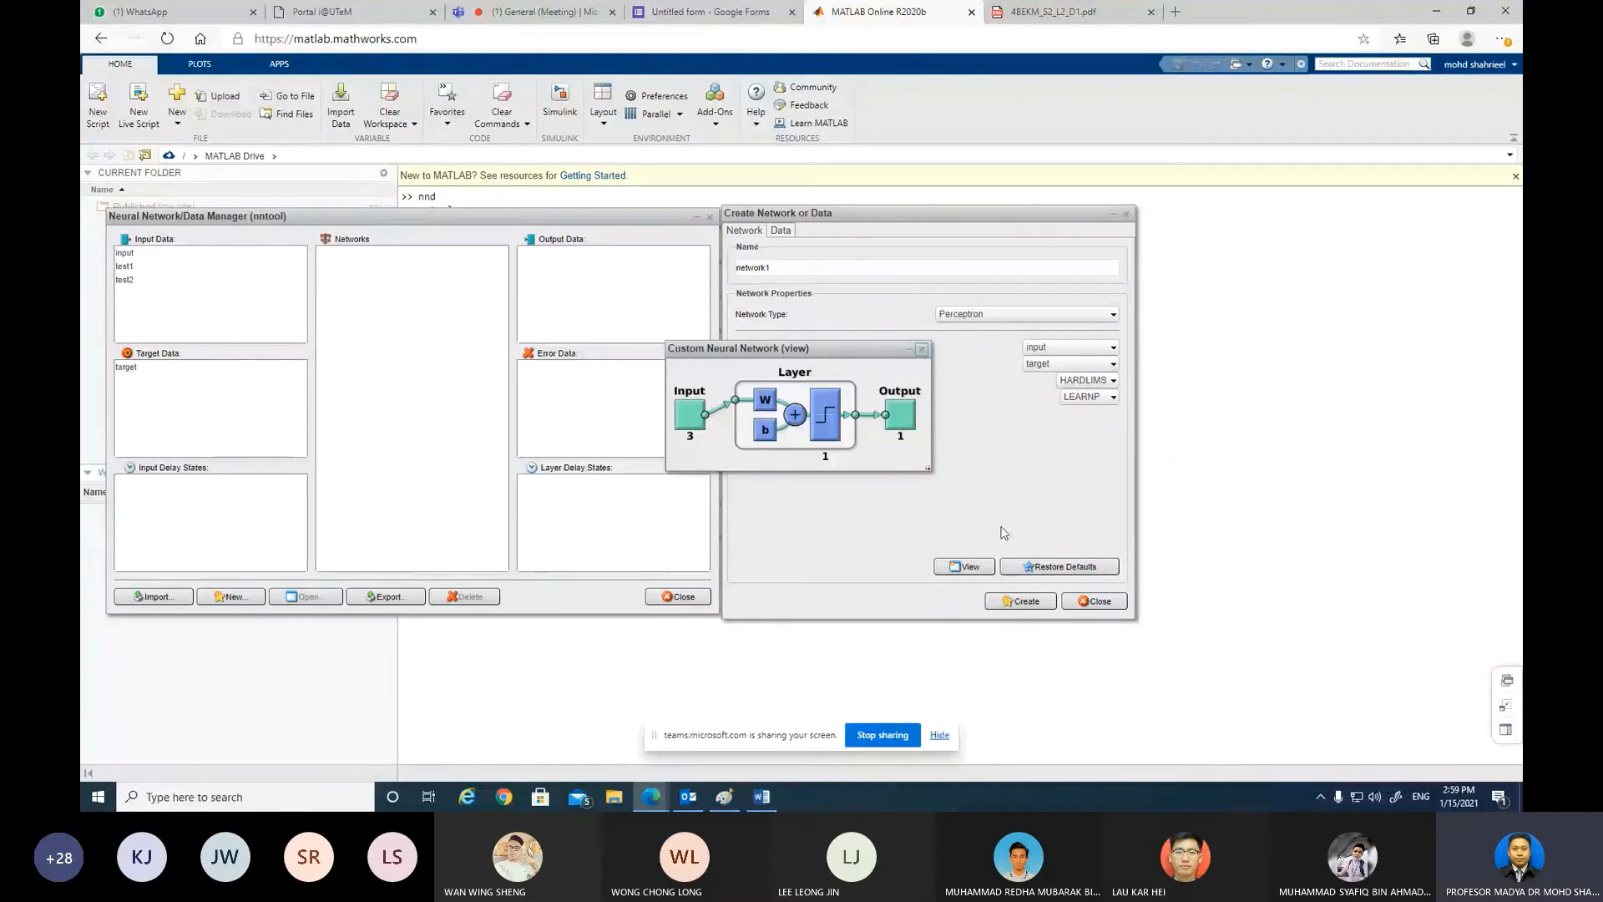
{"action": "left_click", "coordinate": [1020, 603]}
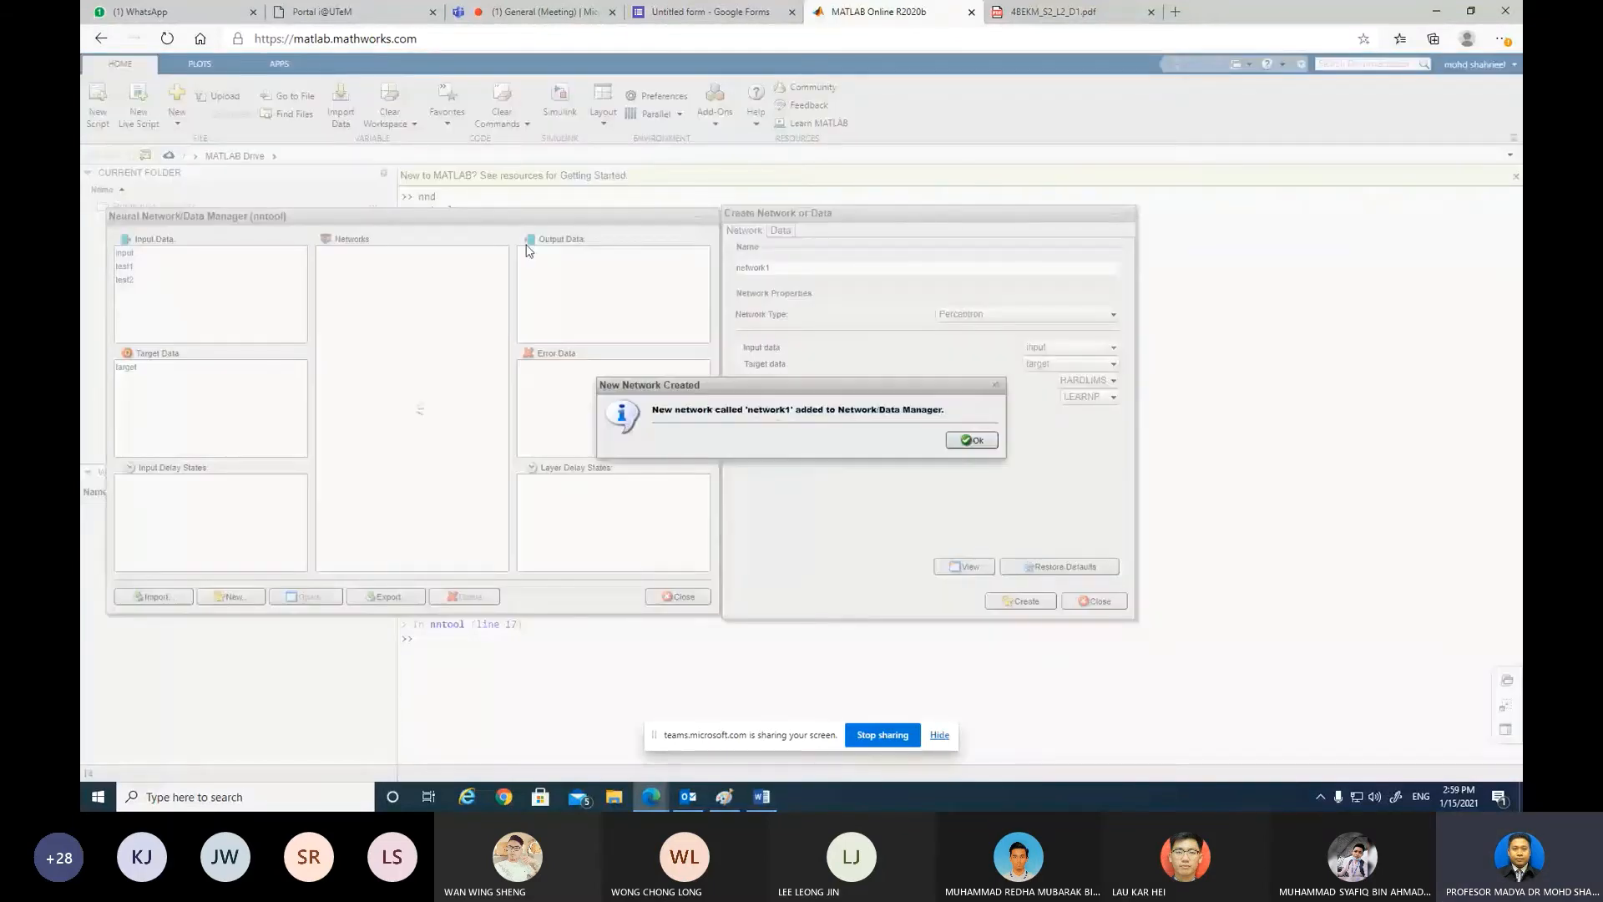
{"action": "left_click", "coordinate": [972, 441]}
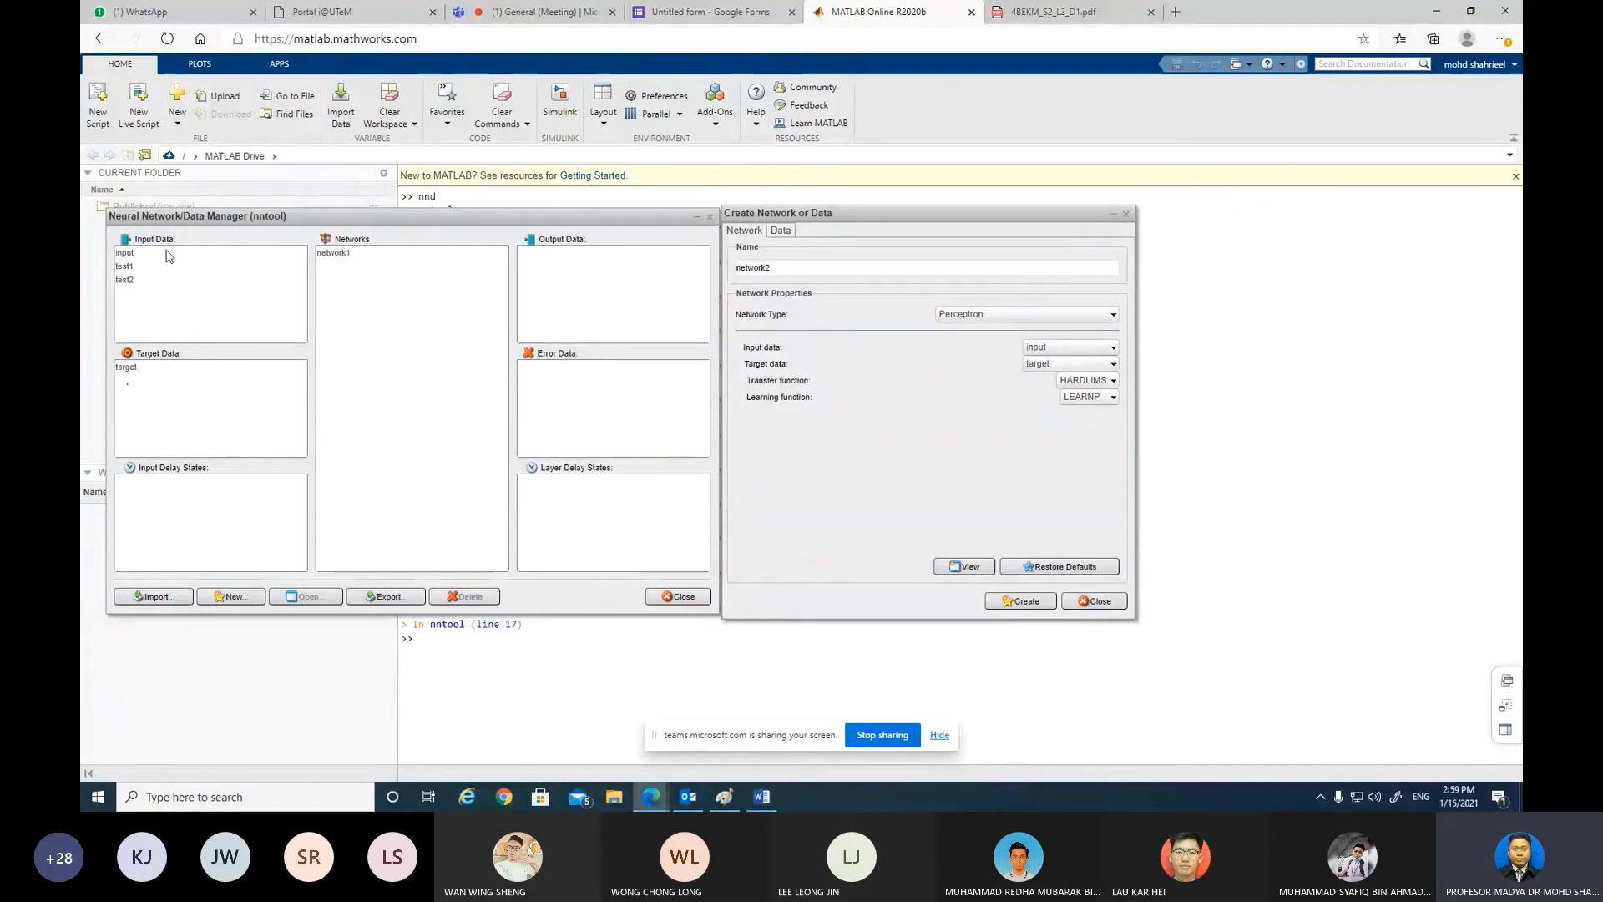
Step: Open network1 and set its weight to layer 1 from input 1 to [0 1 0]
{"action": "left_click", "coordinate": [338, 260]}
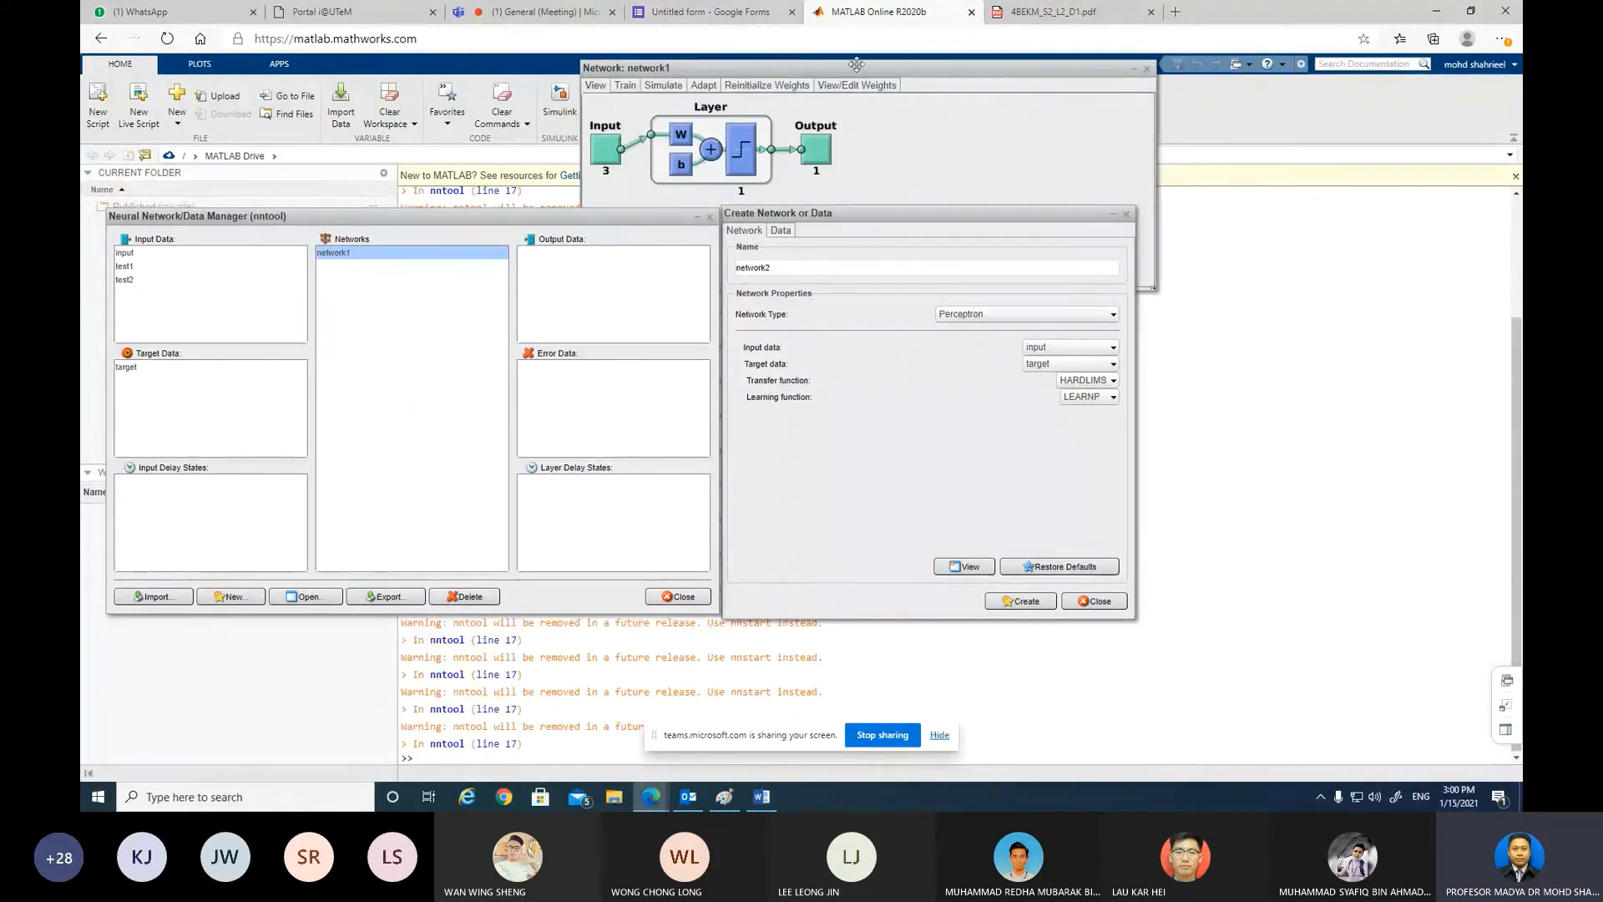
{"action": "left_click_drag", "start_coordinate": [858, 70], "coordinate": [619, 308]}
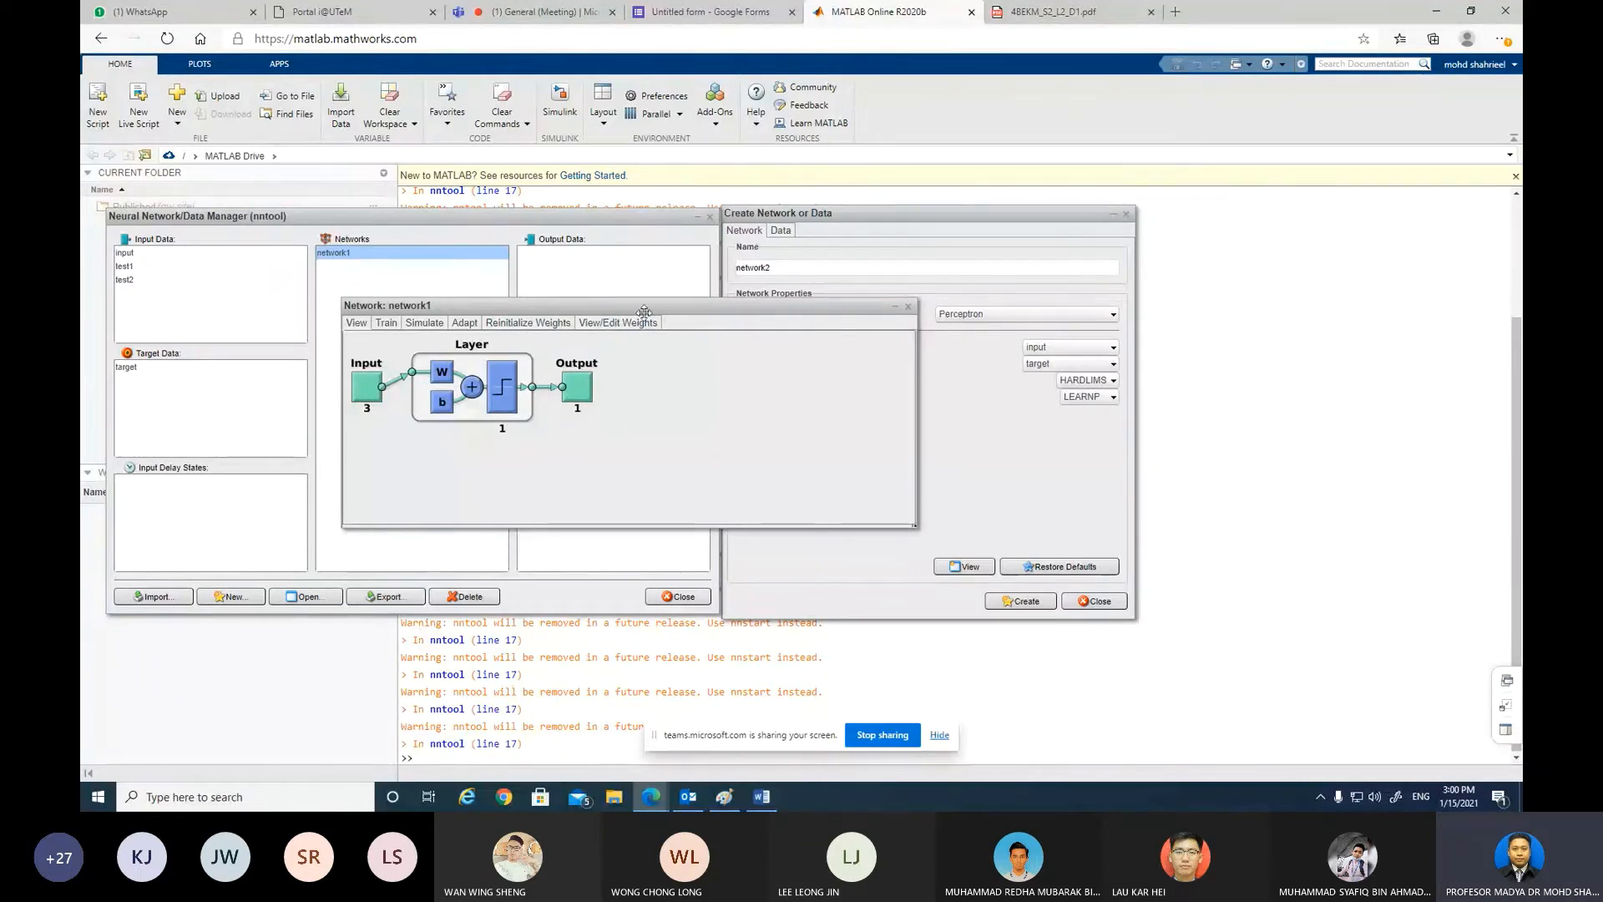
{"action": "left_click", "coordinate": [614, 324]}
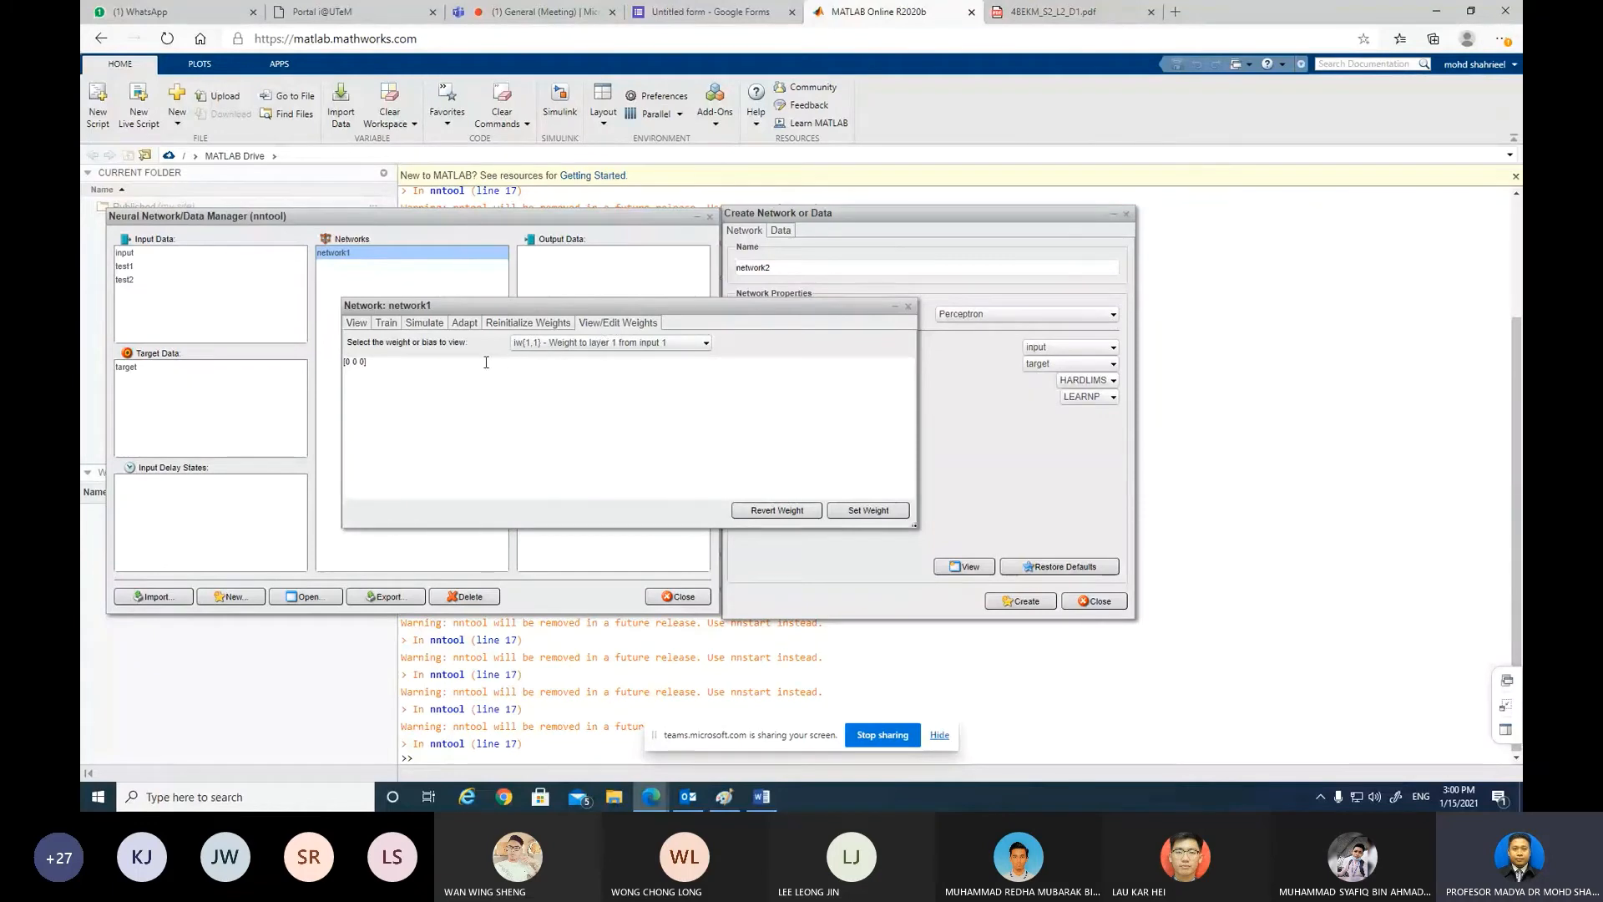
{"action": "left_click", "coordinate": [357, 363]}
{"action": "type", "text": "1 0"}
{"action": "left_click", "coordinate": [357, 362]}
{"action": "key", "text": "BackSpace"}
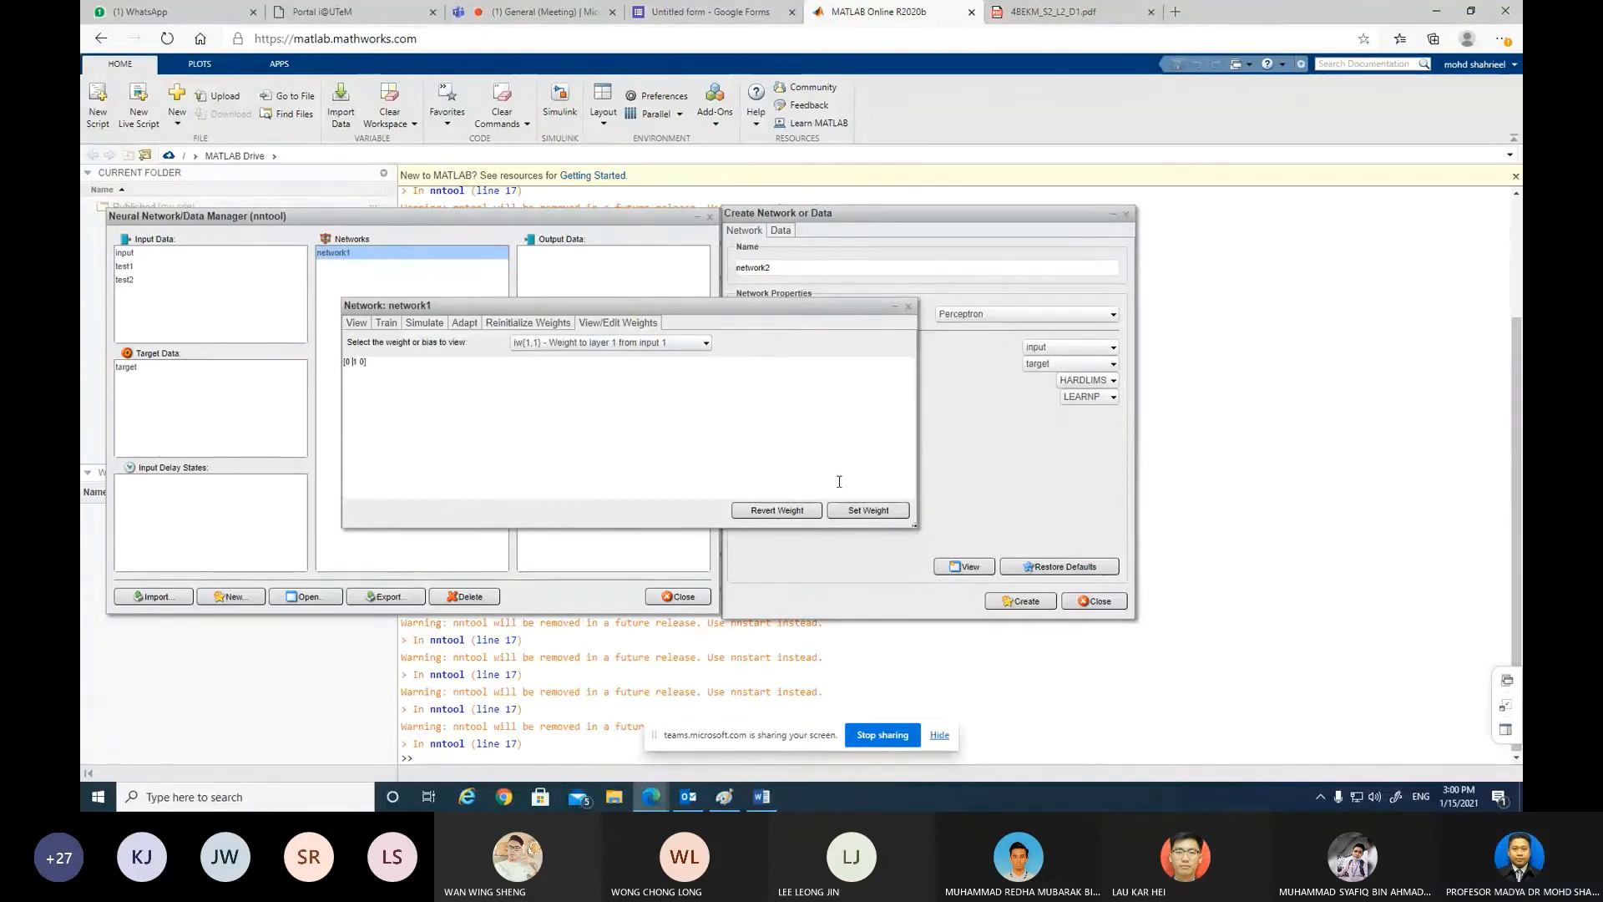
{"action": "left_click", "coordinate": [867, 512]}
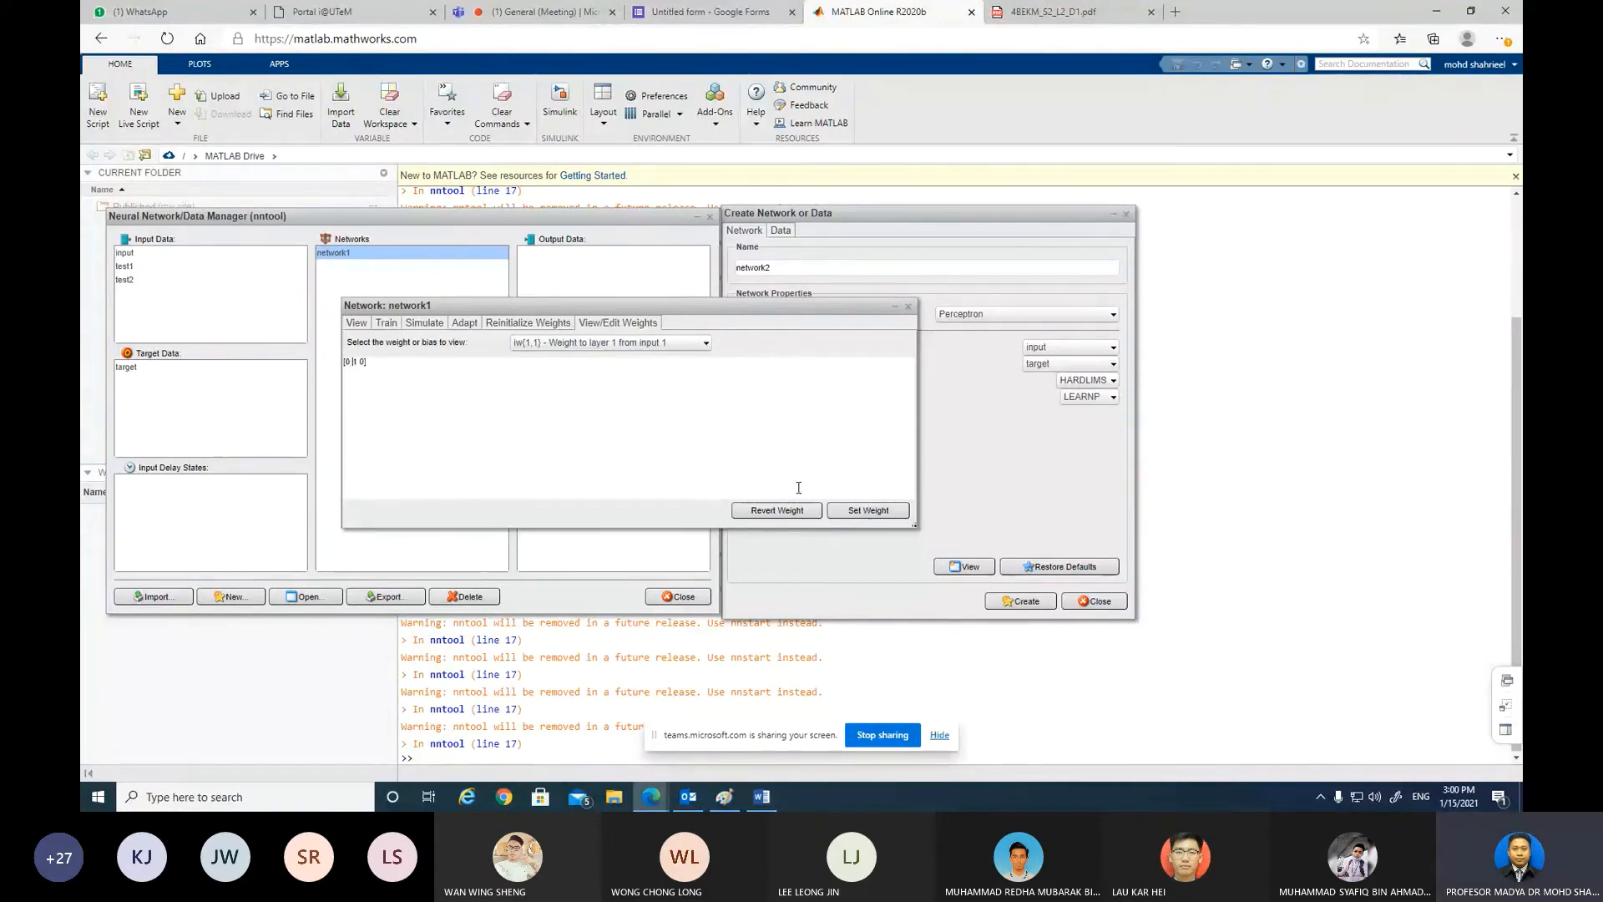
{"action": "left_click", "coordinate": [861, 513]}
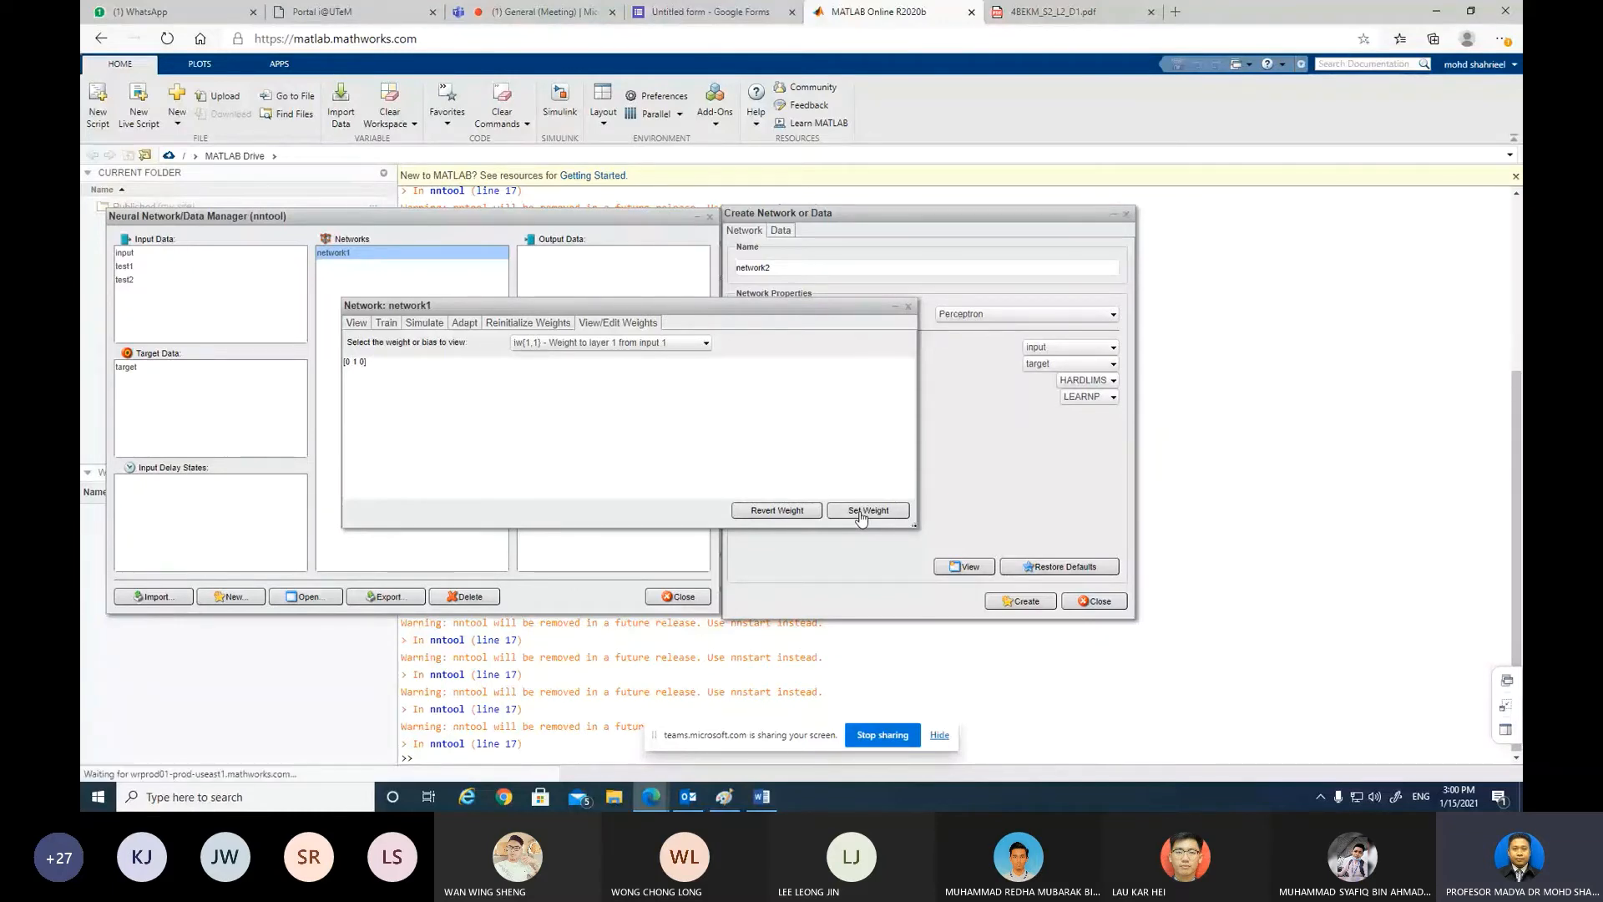
Step: Check network1's bias to layer 1 and its training parameters
{"action": "left_click", "coordinate": [607, 342]}
{"action": "left_click", "coordinate": [603, 372]}
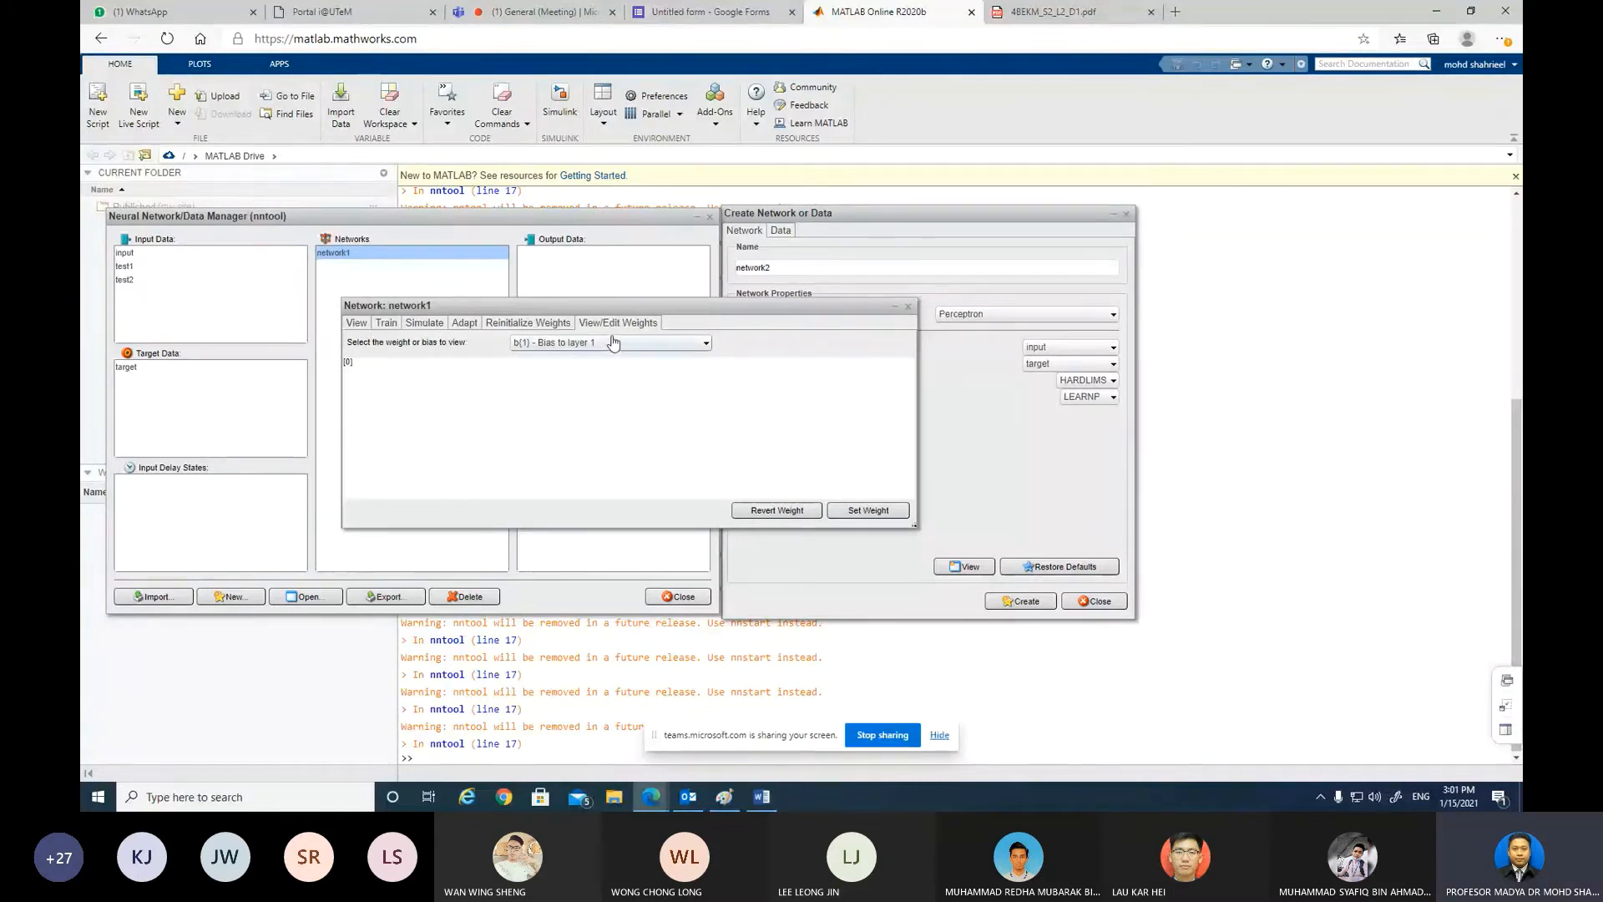
{"action": "left_click", "coordinate": [386, 324]}
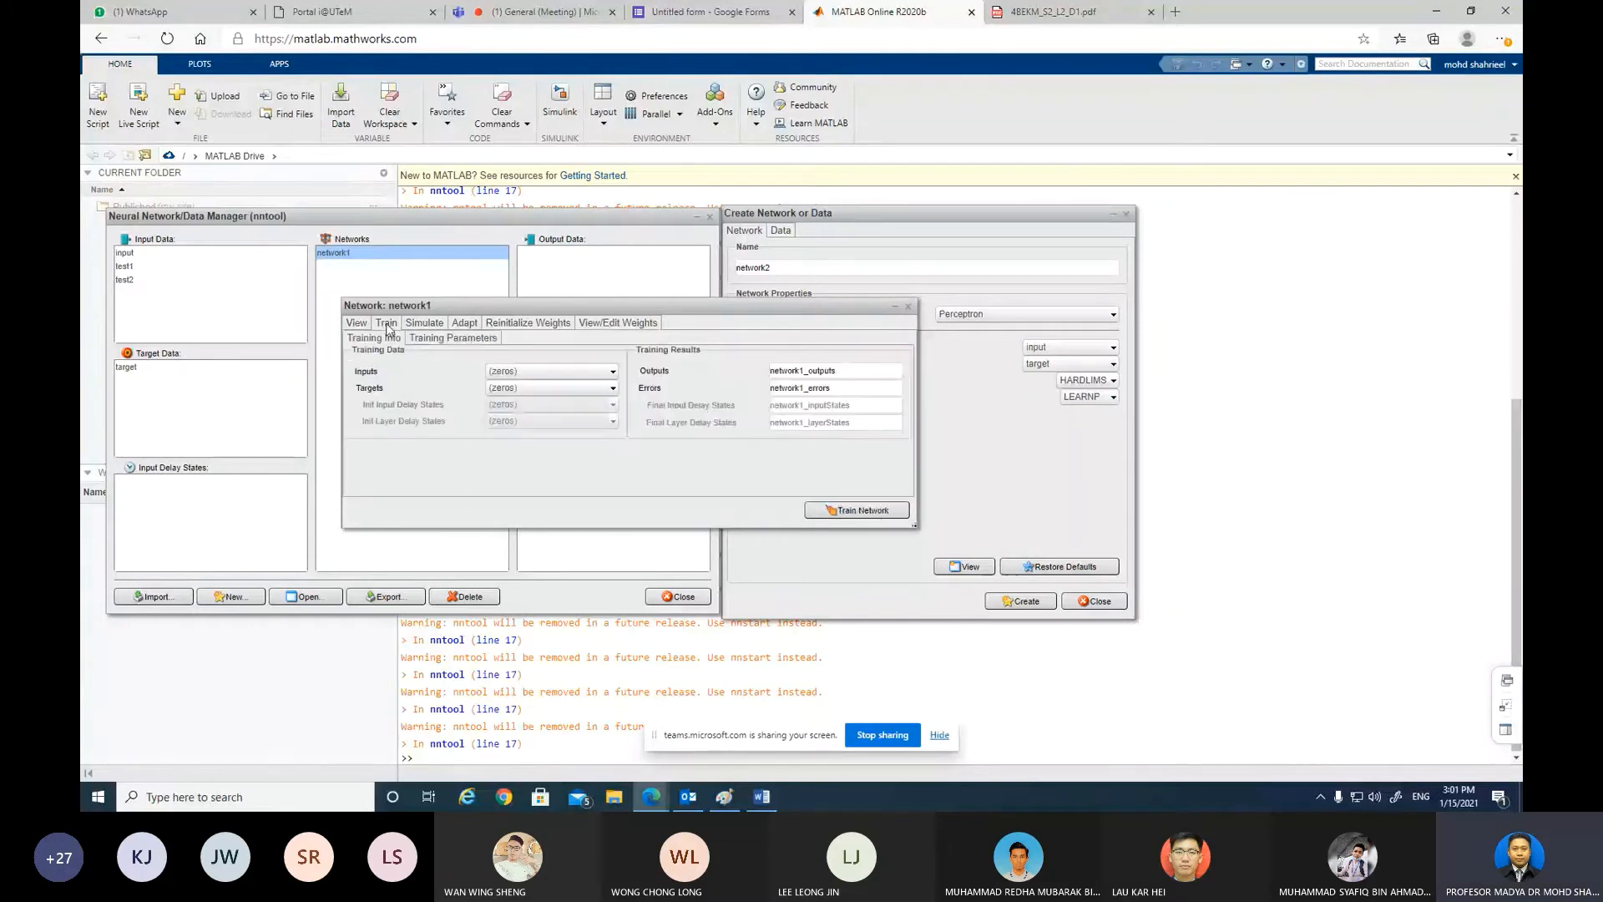
{"action": "left_click", "coordinate": [436, 338]}
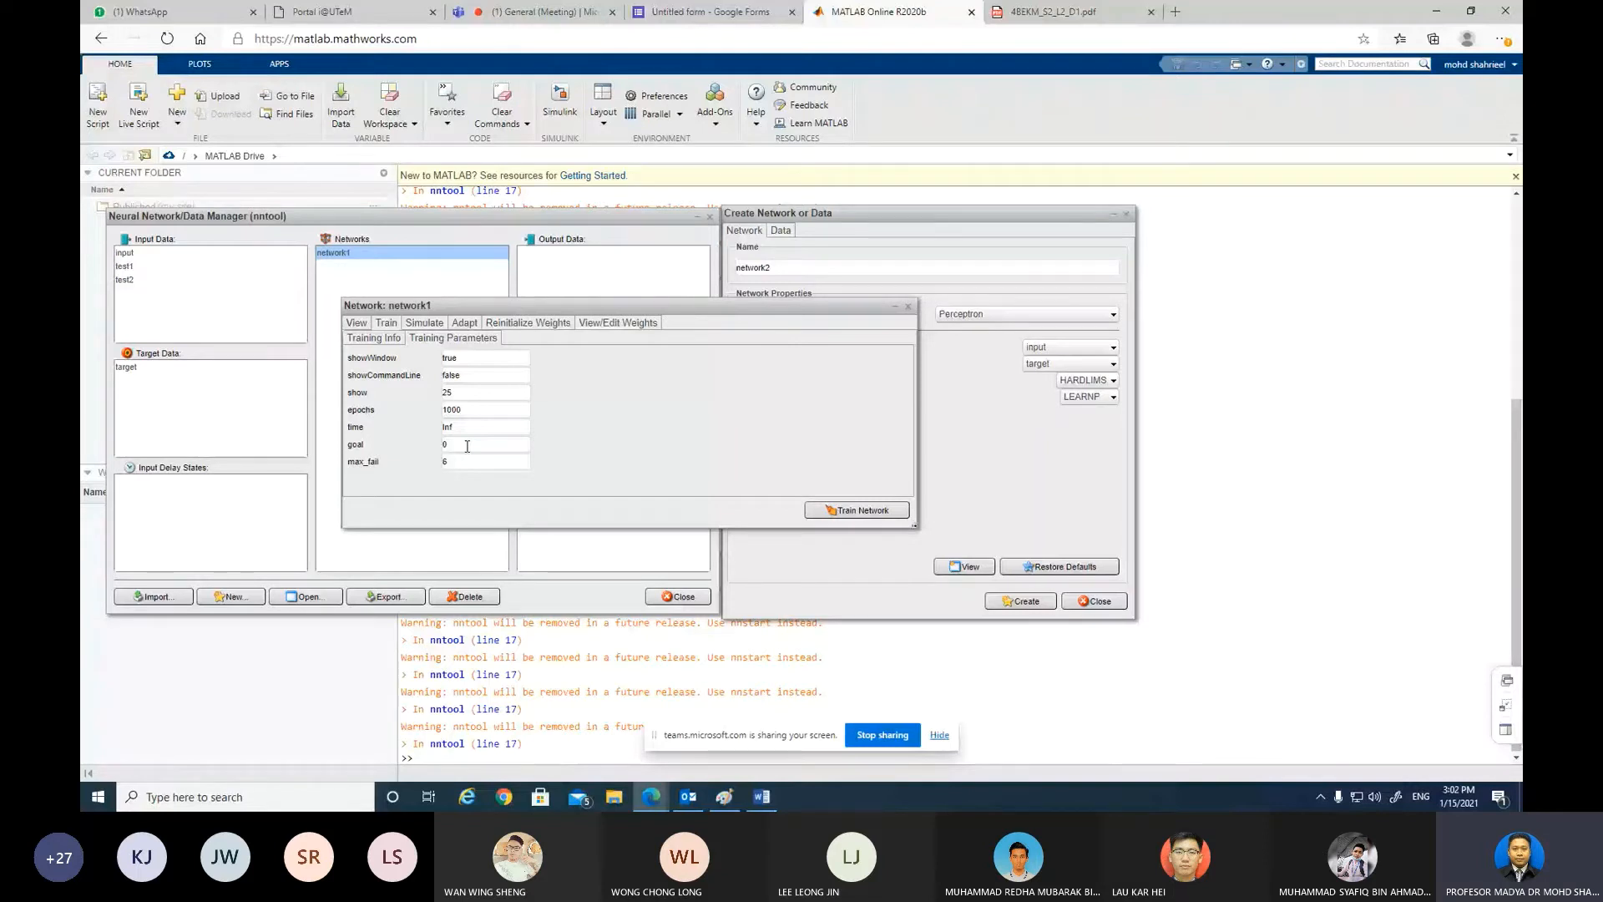
Step: Train network1 with input as the training inputs and target as the training targets
{"action": "left_click", "coordinate": [376, 340]}
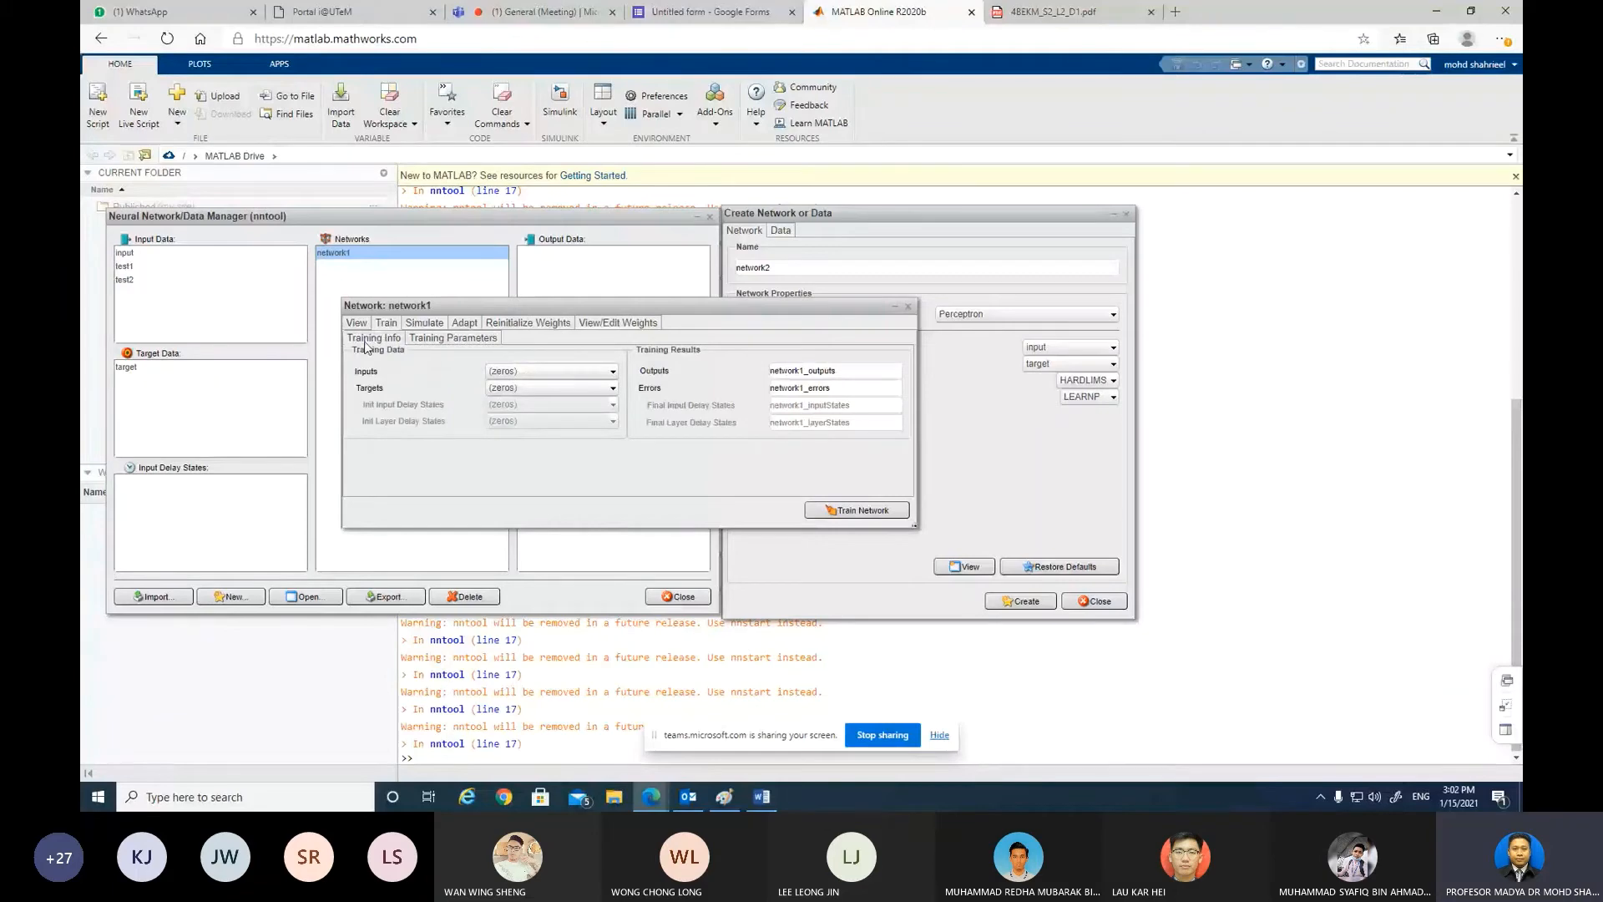
{"action": "left_click", "coordinate": [556, 375]}
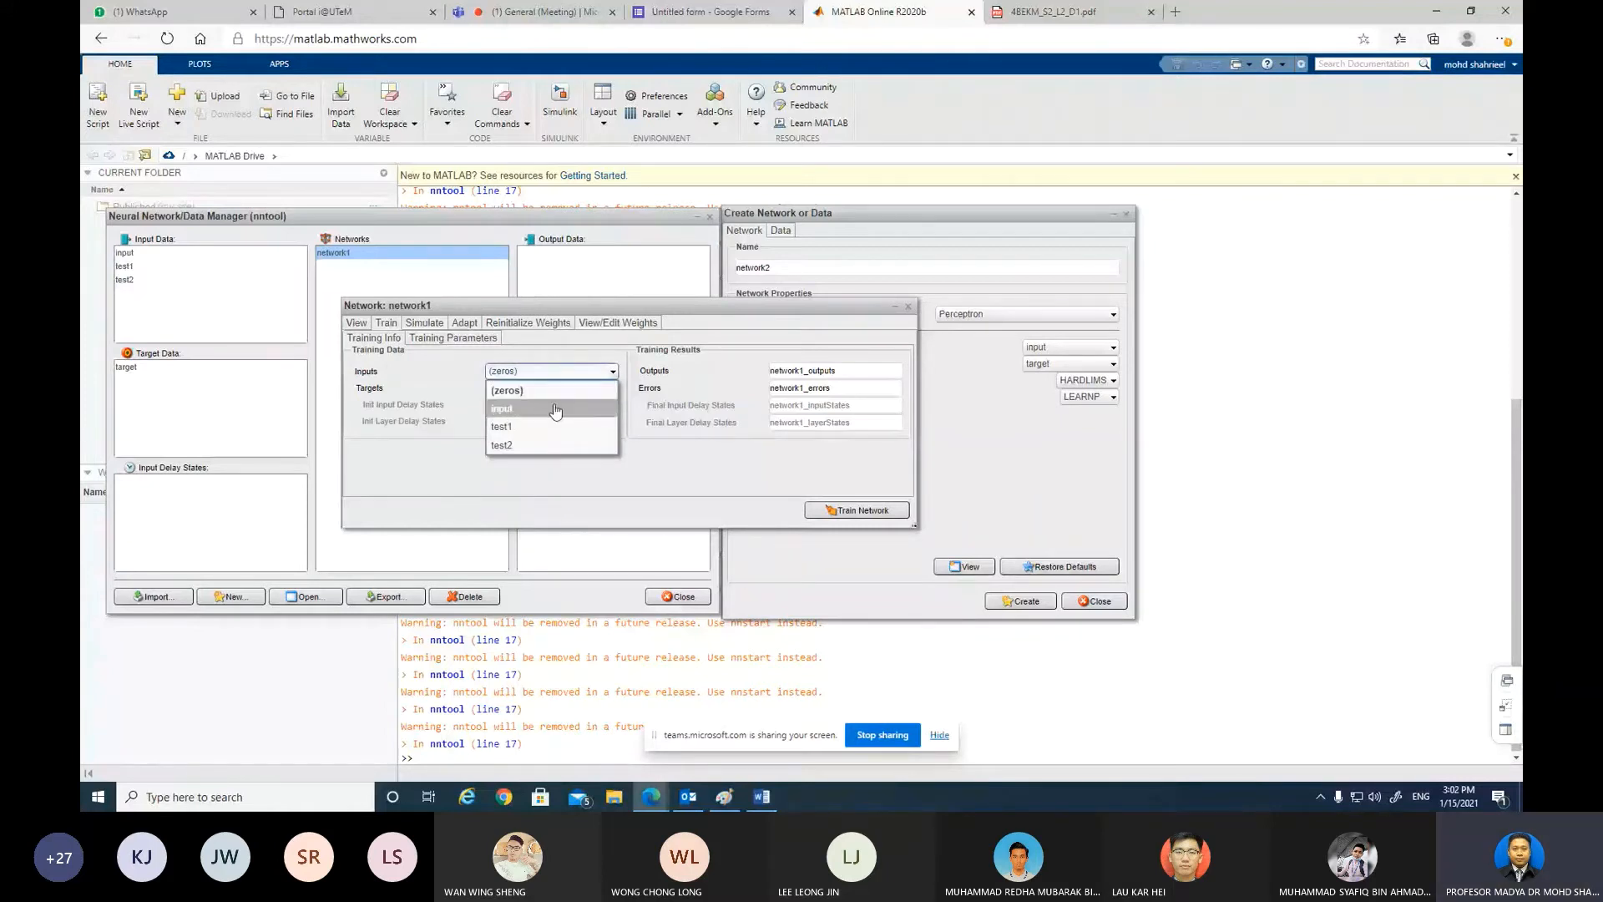
{"action": "left_click", "coordinate": [555, 410]}
{"action": "left_click", "coordinate": [527, 390]}
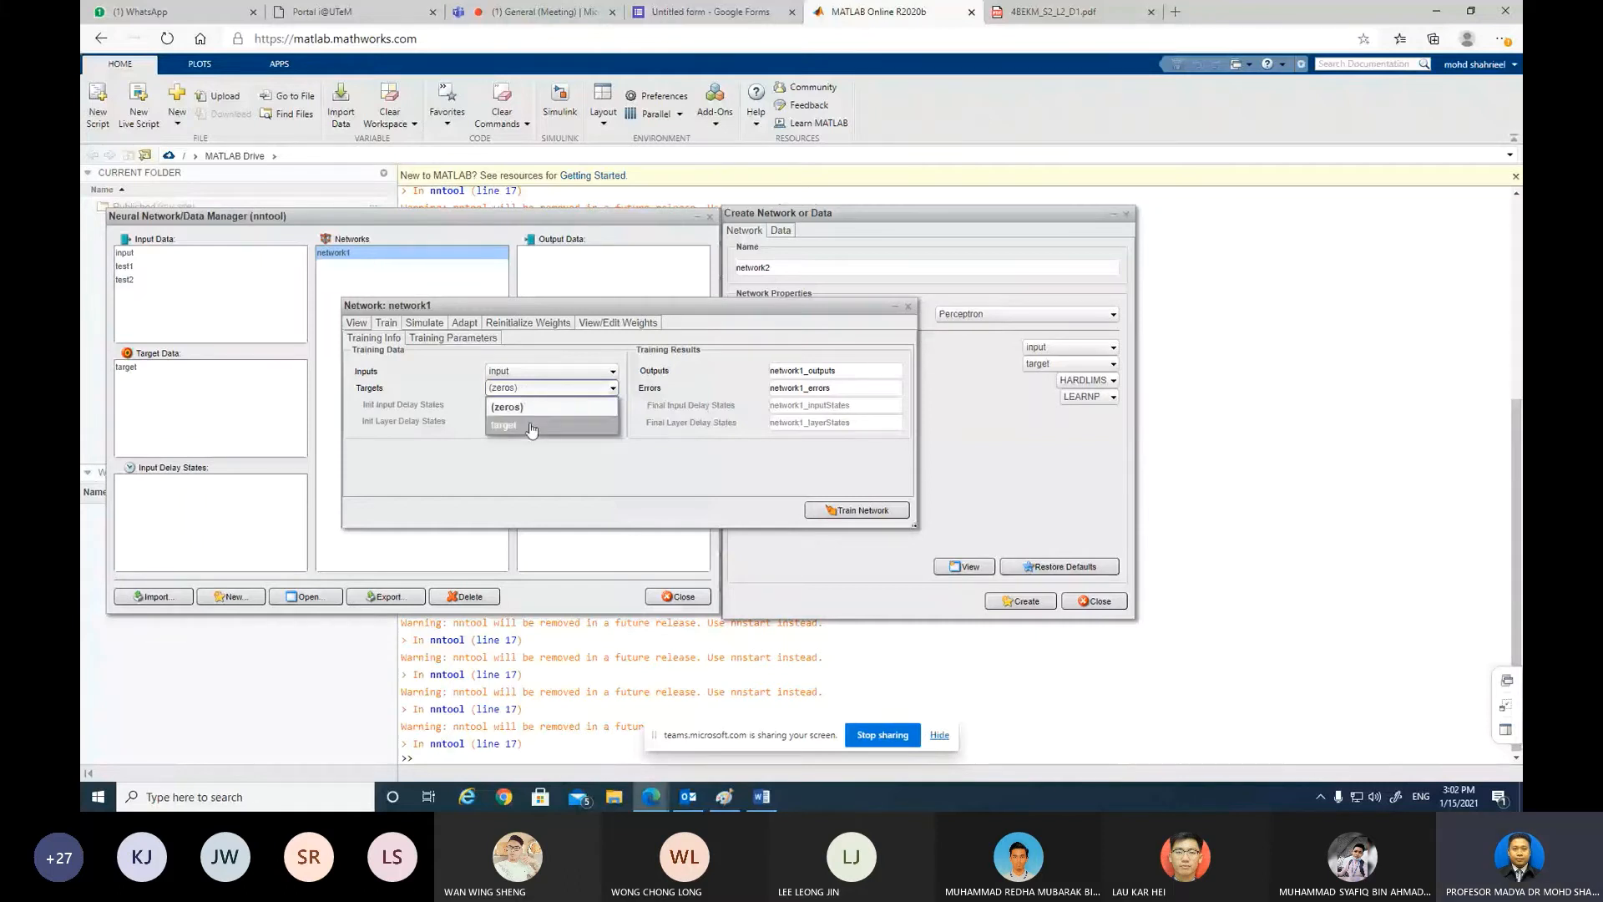
{"action": "left_click", "coordinate": [531, 427]}
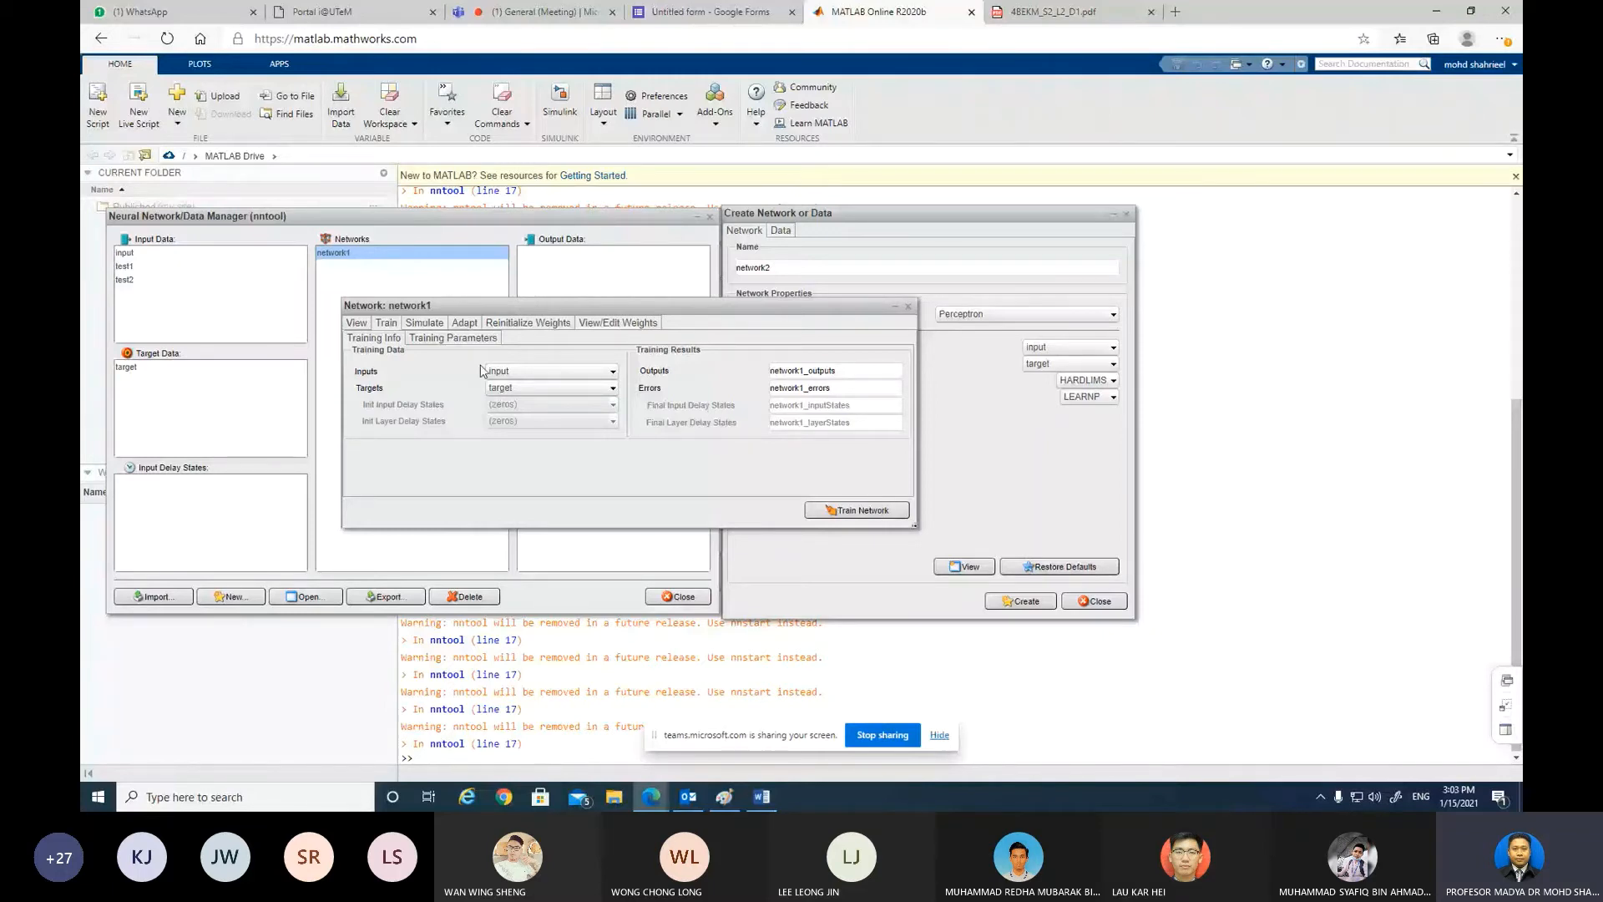
{"action": "left_click", "coordinate": [857, 510]}
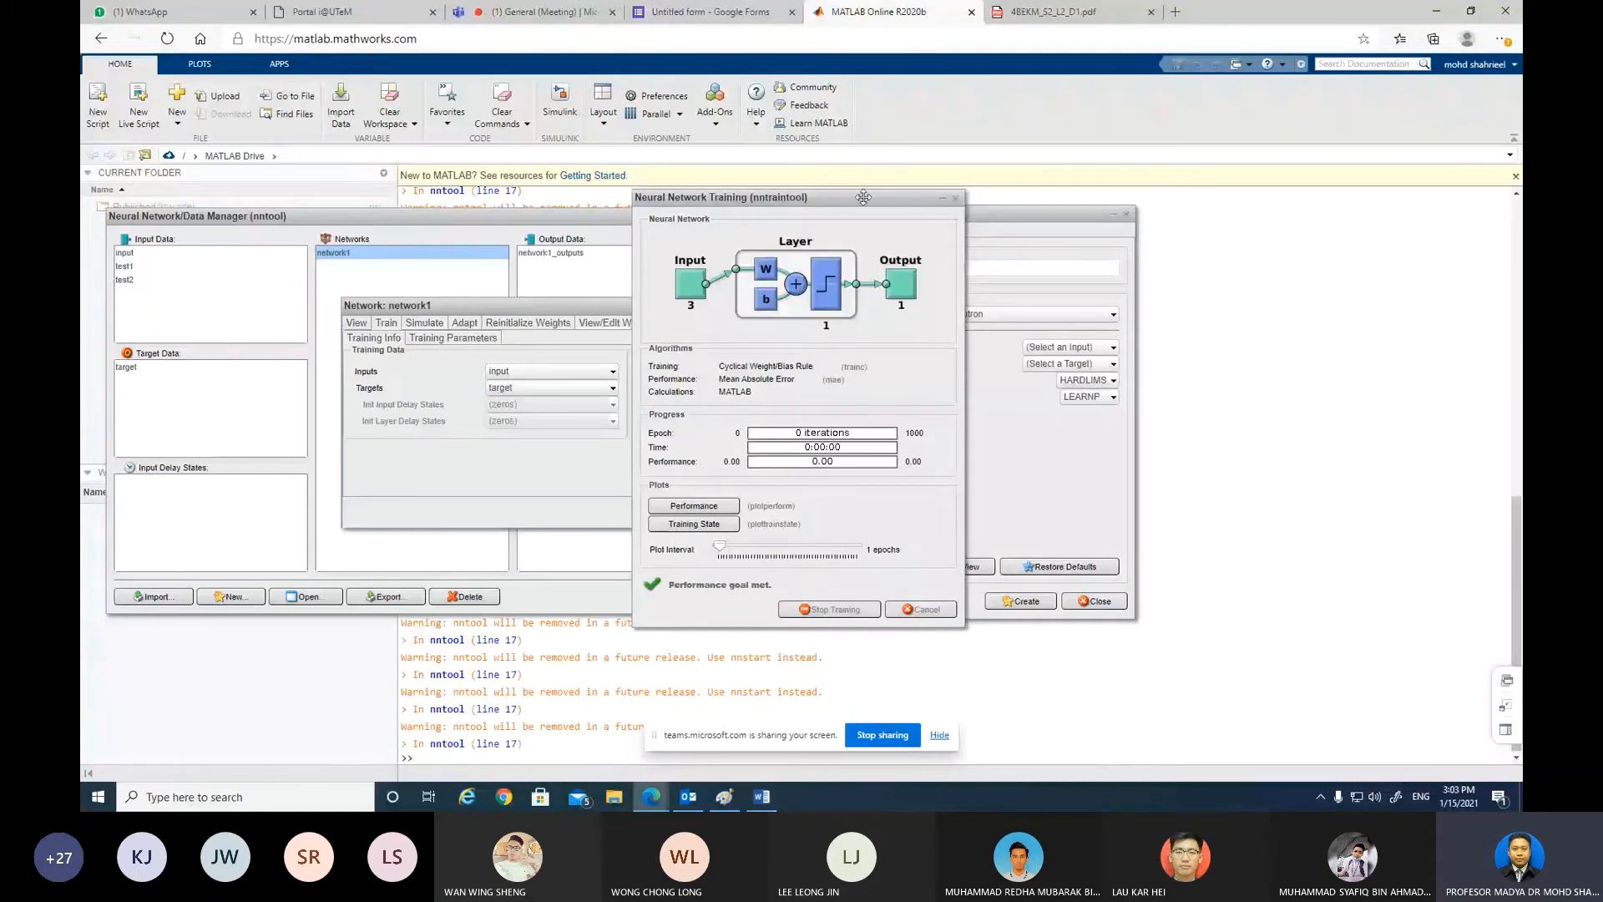
Step: Move the training and network windows off the data manager and display the values of network1_outputs and network1_errors side by side
{"action": "left_click_drag", "start_coordinate": [863, 197], "coordinate": [1040, 201]}
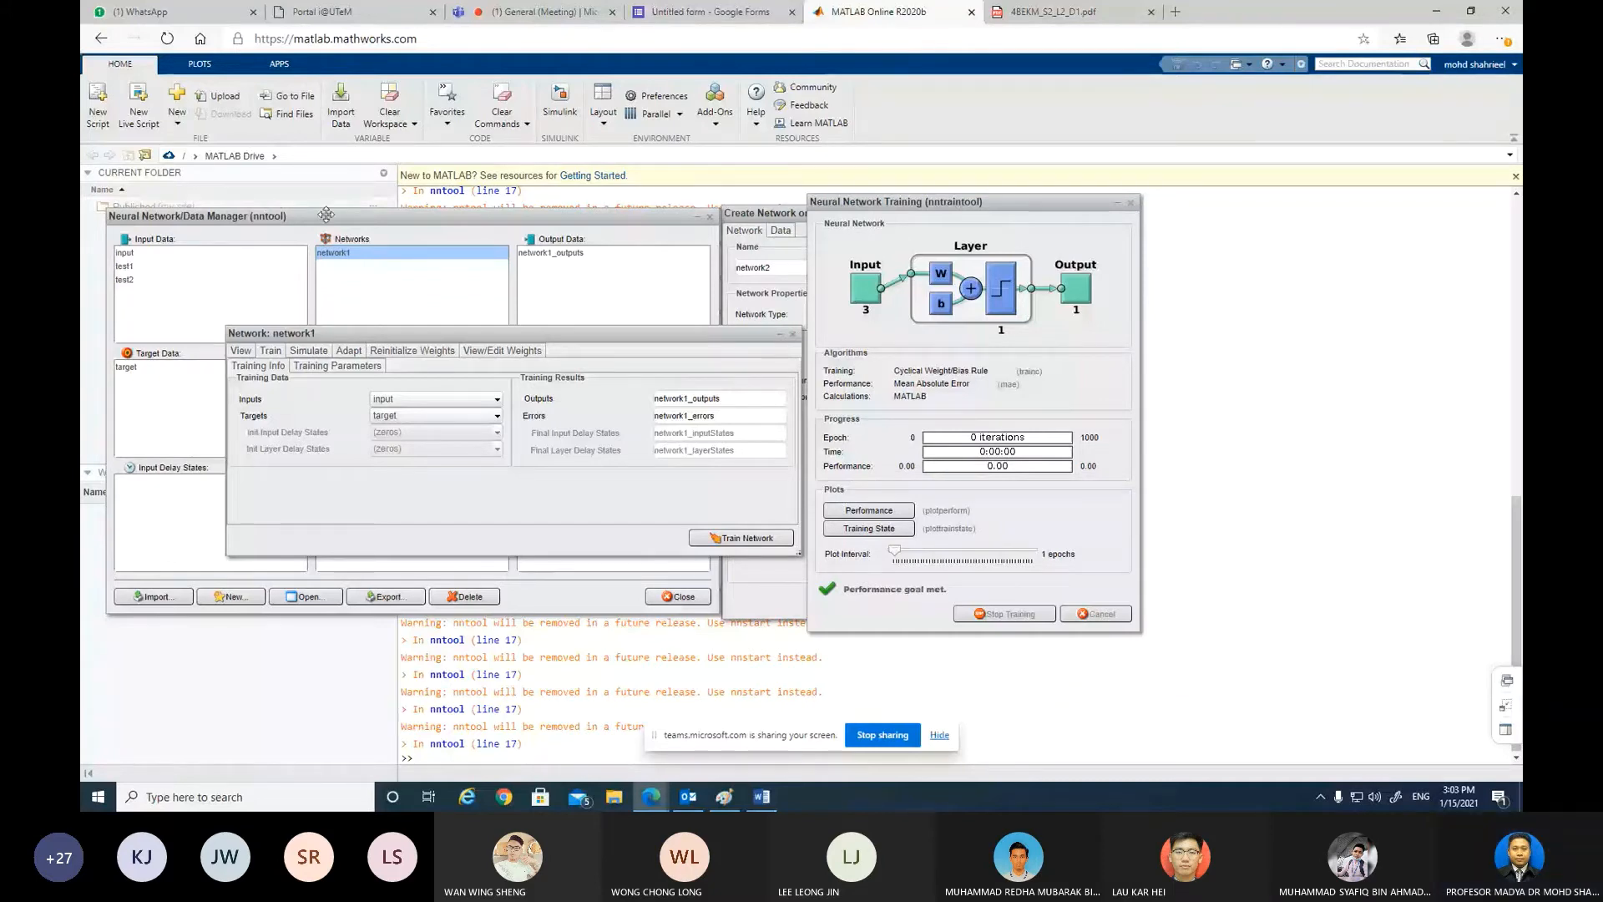
{"action": "left_click_drag", "start_coordinate": [576, 334], "coordinate": [1084, 274]}
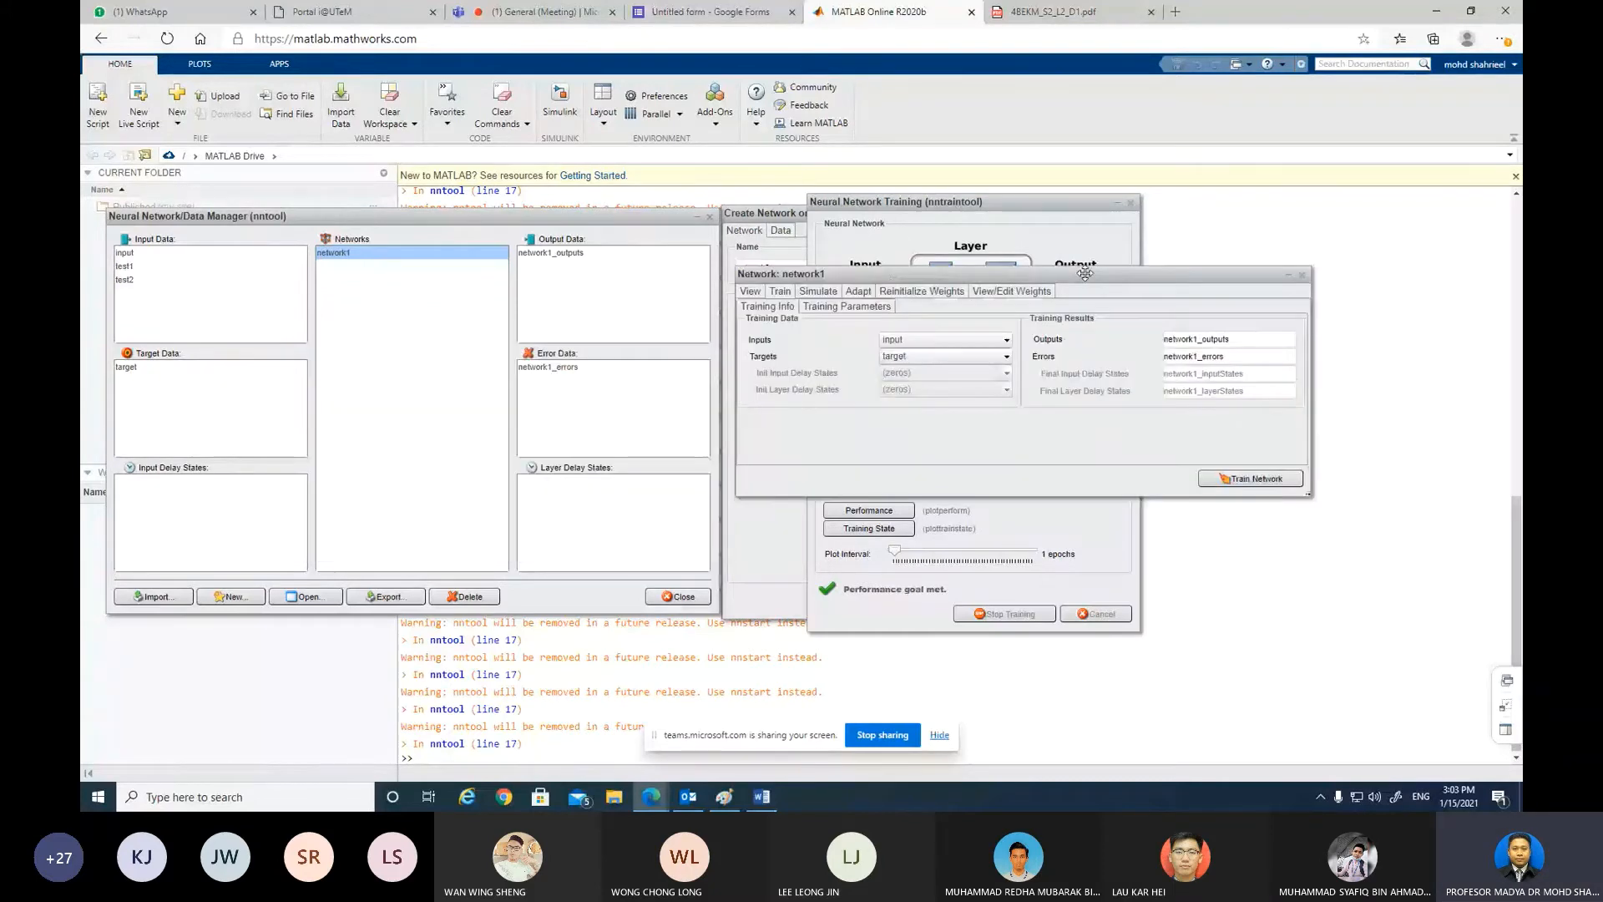
{"action": "left_click_drag", "start_coordinate": [1085, 274], "coordinate": [1068, 259]}
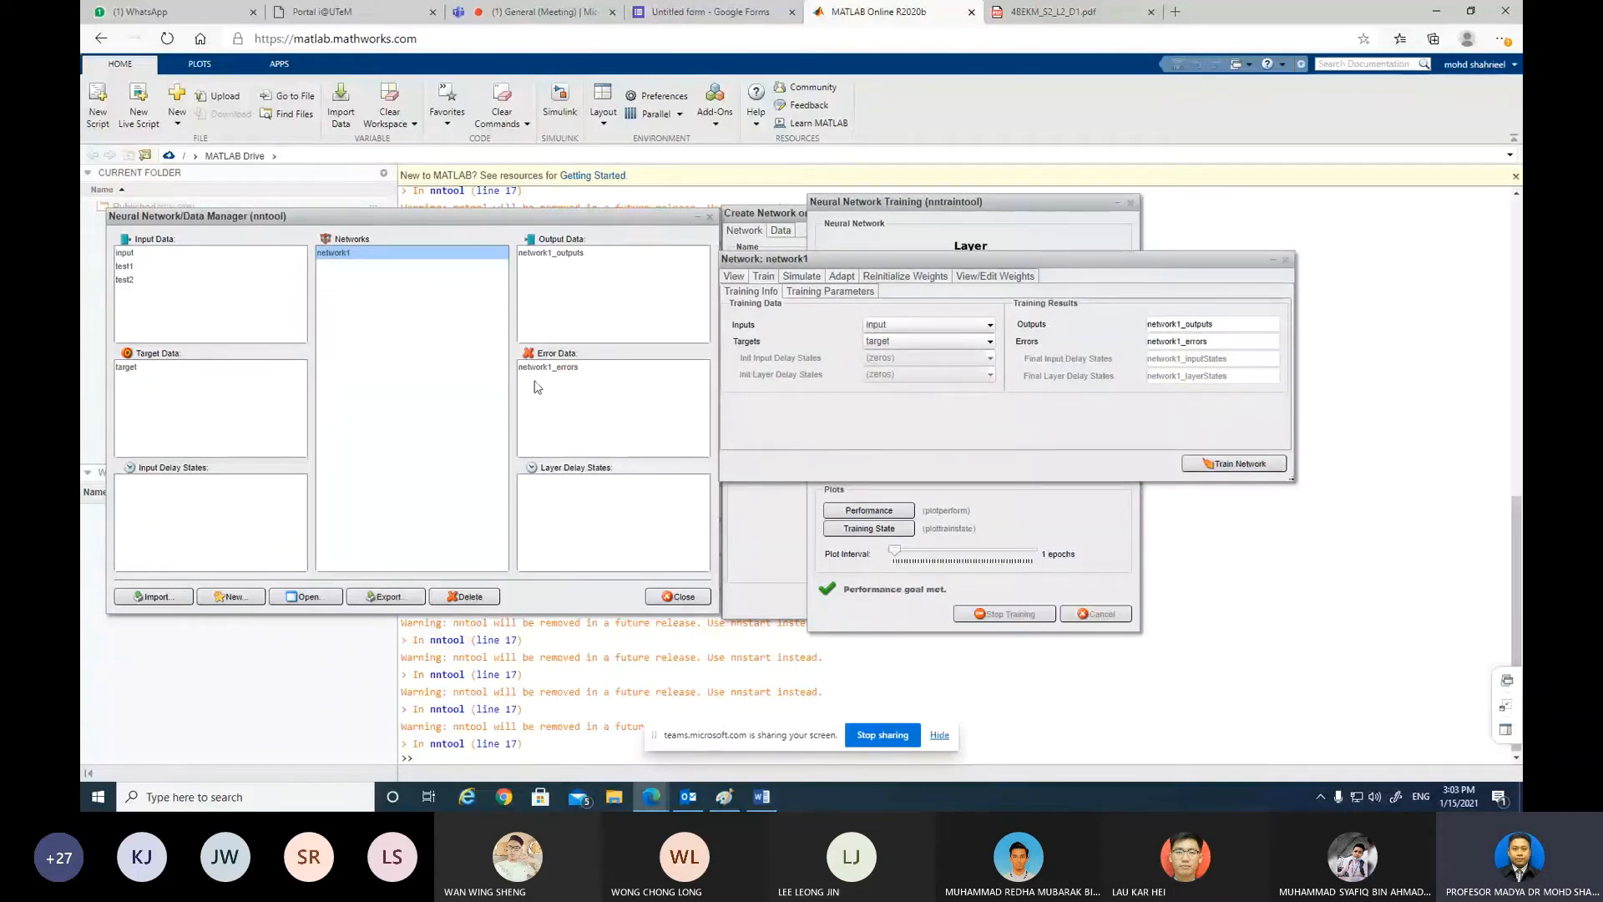
{"action": "left_click", "coordinate": [555, 254]}
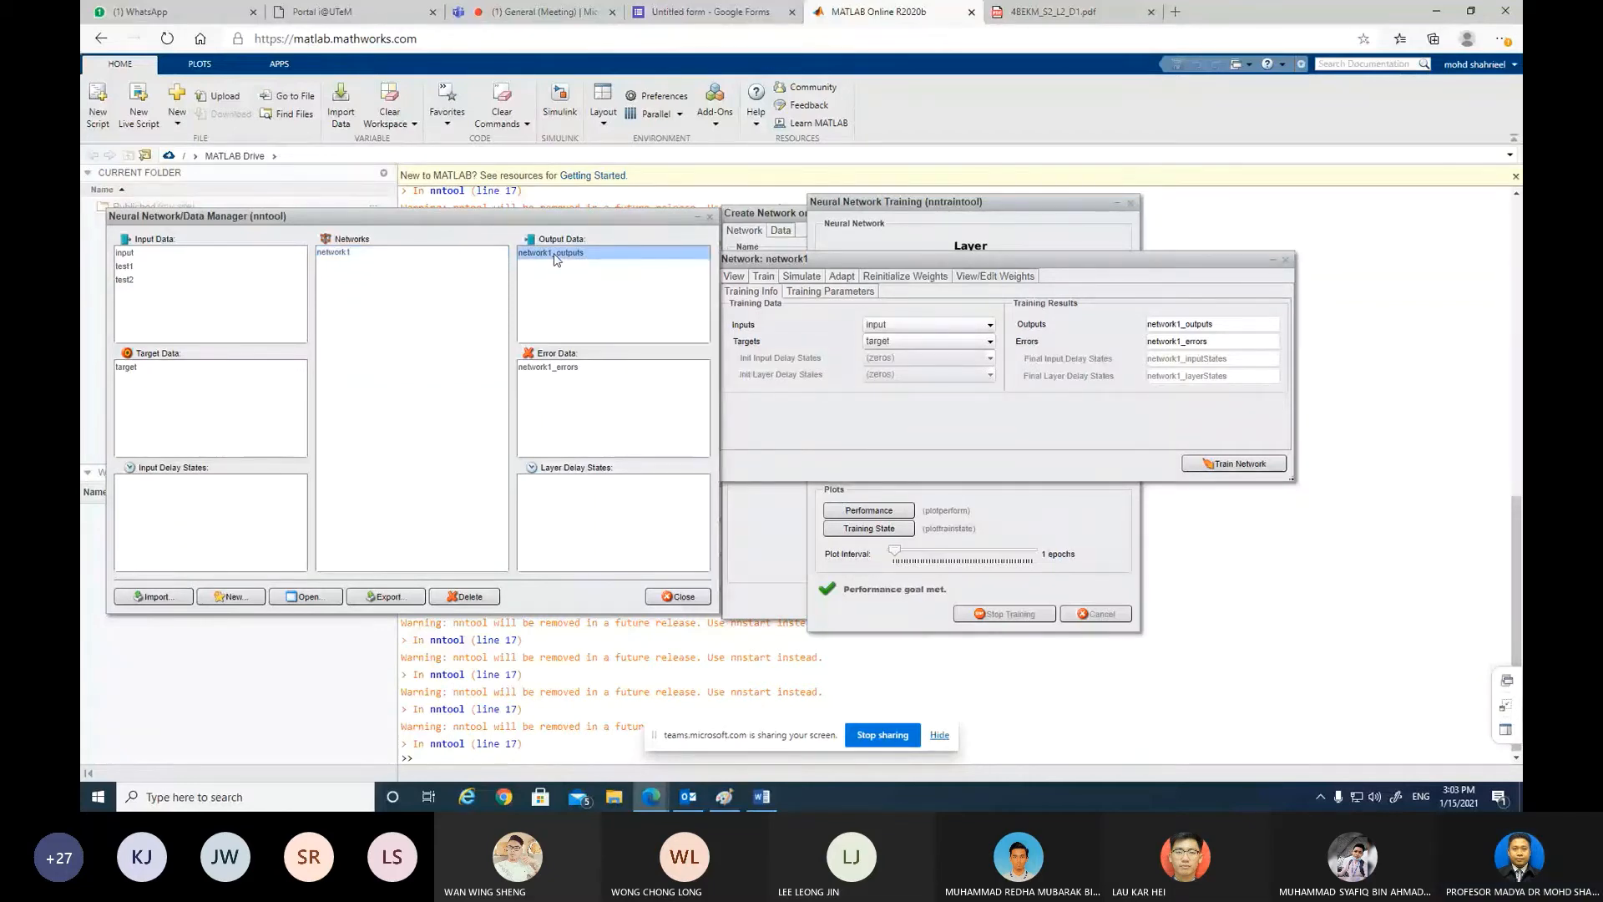
{"action": "double_click", "coordinate": [554, 253]}
{"action": "left_click_drag", "start_coordinate": [797, 71], "coordinate": [689, 87]}
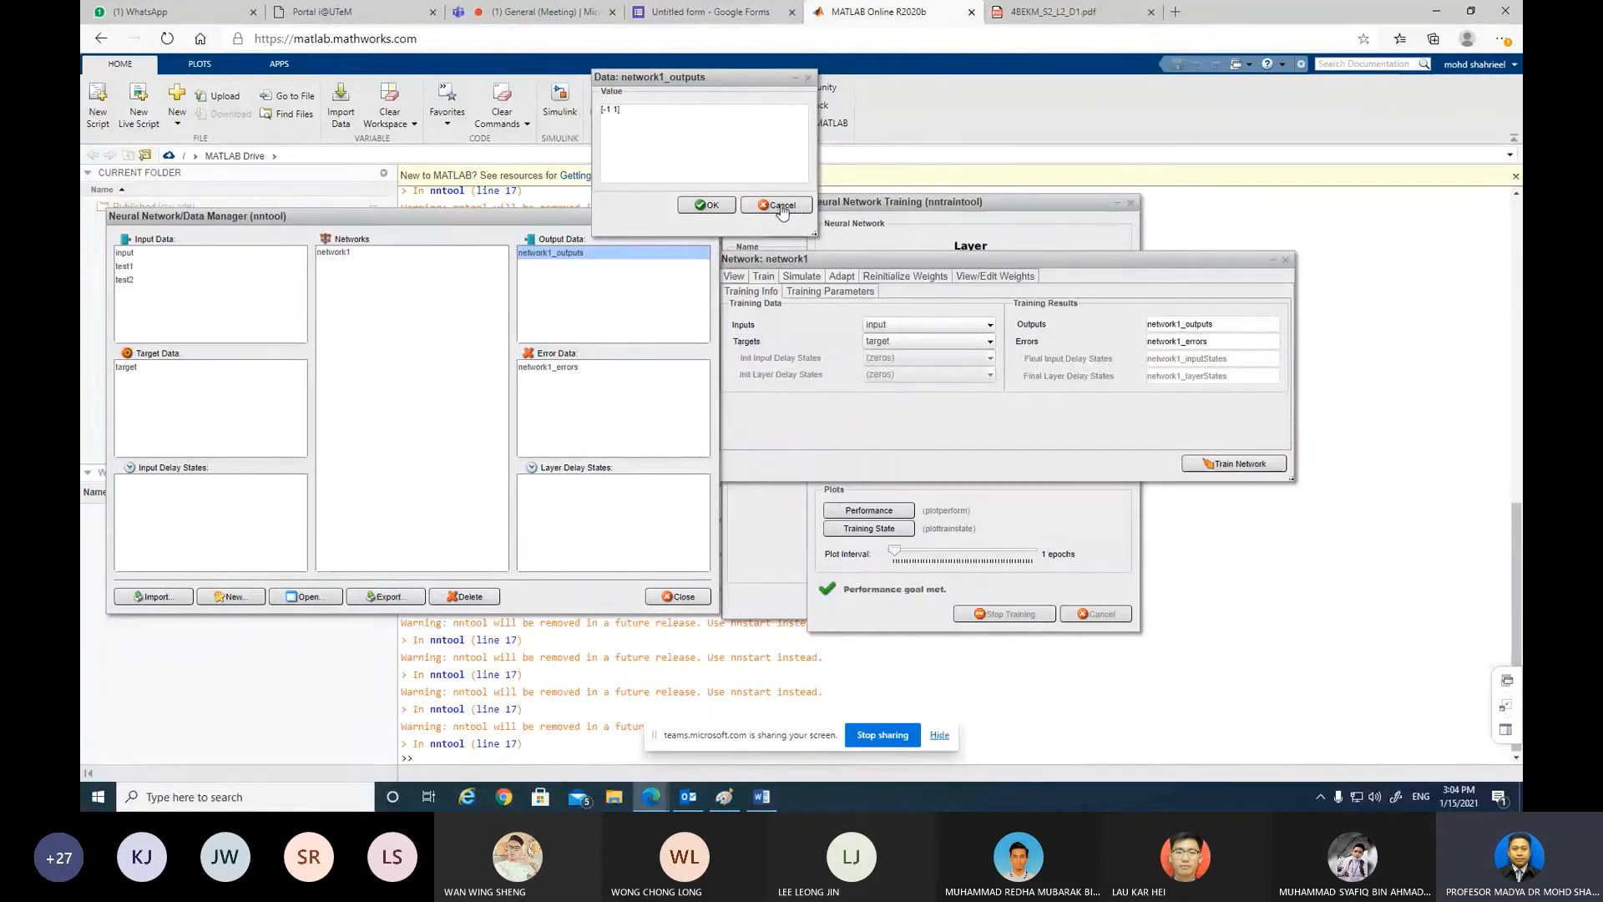
{"action": "double_click", "coordinate": [540, 369]}
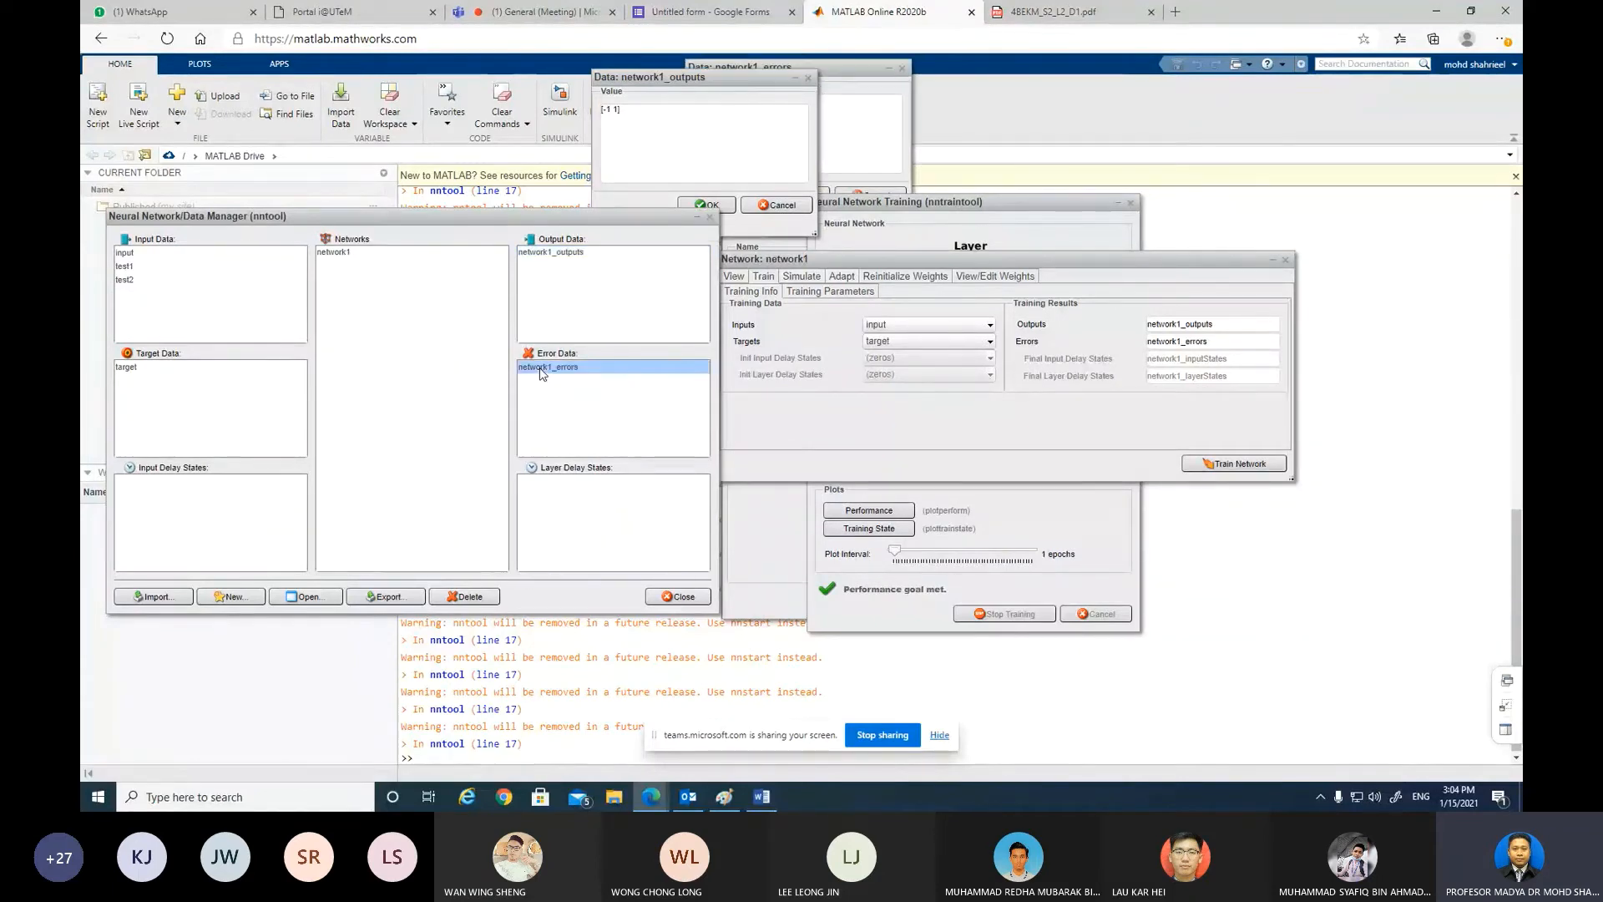
{"action": "left_click_drag", "start_coordinate": [846, 67], "coordinate": [989, 70]}
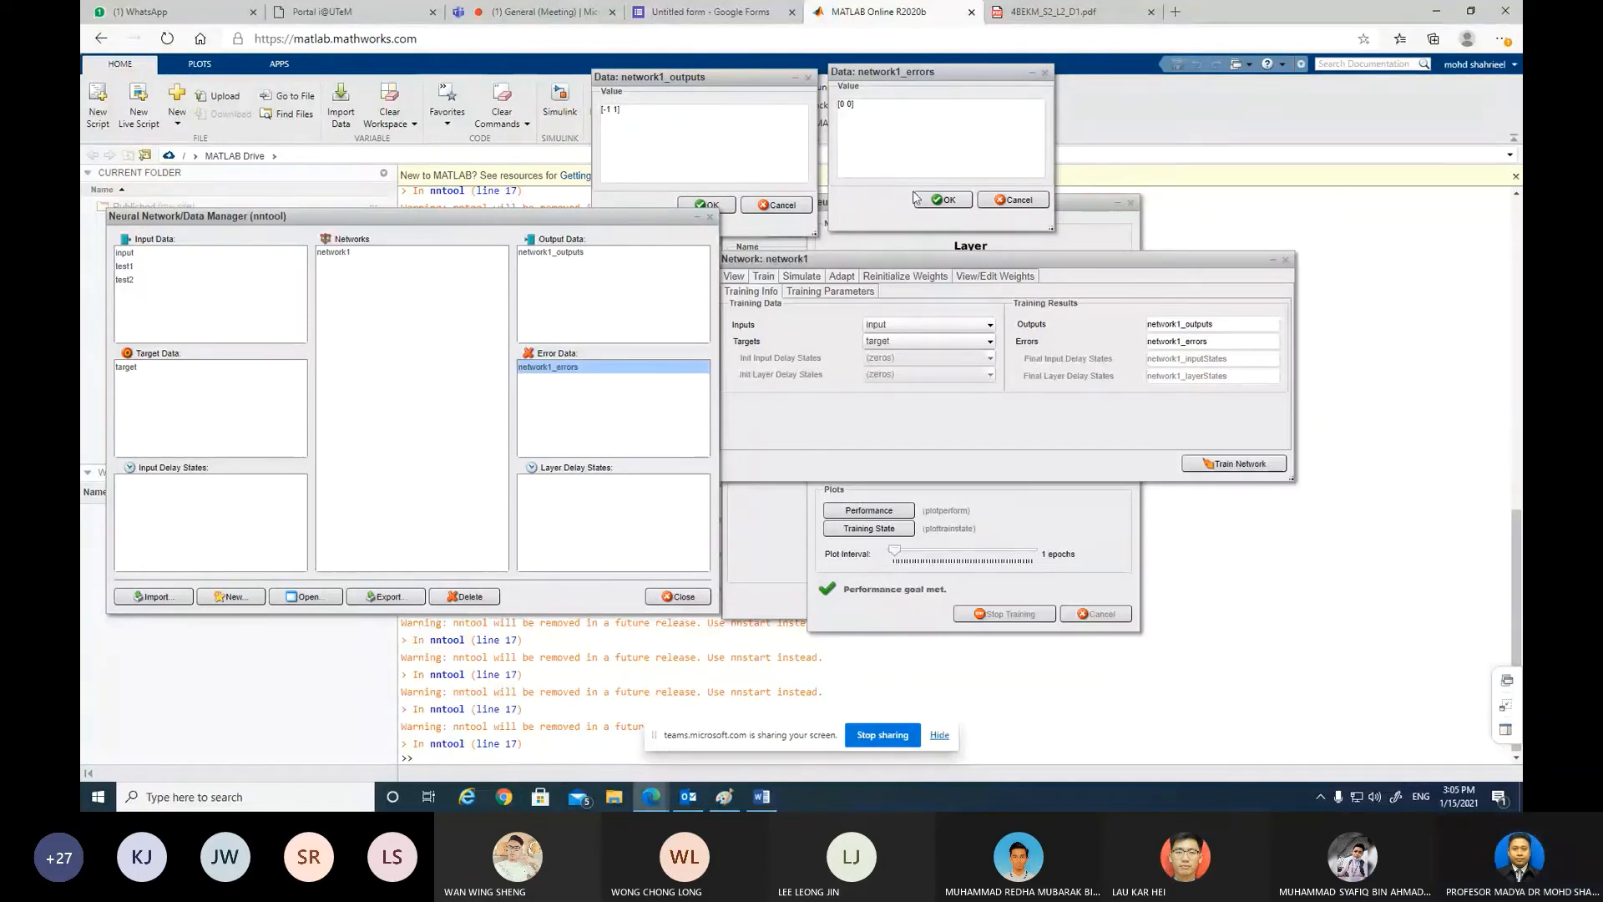
Step: Simulate network1 with test1 as inputs, storing the outputs as network1_outputs1, and display that output's value
{"action": "left_click_drag", "start_coordinate": [881, 264], "coordinate": [830, 264]}
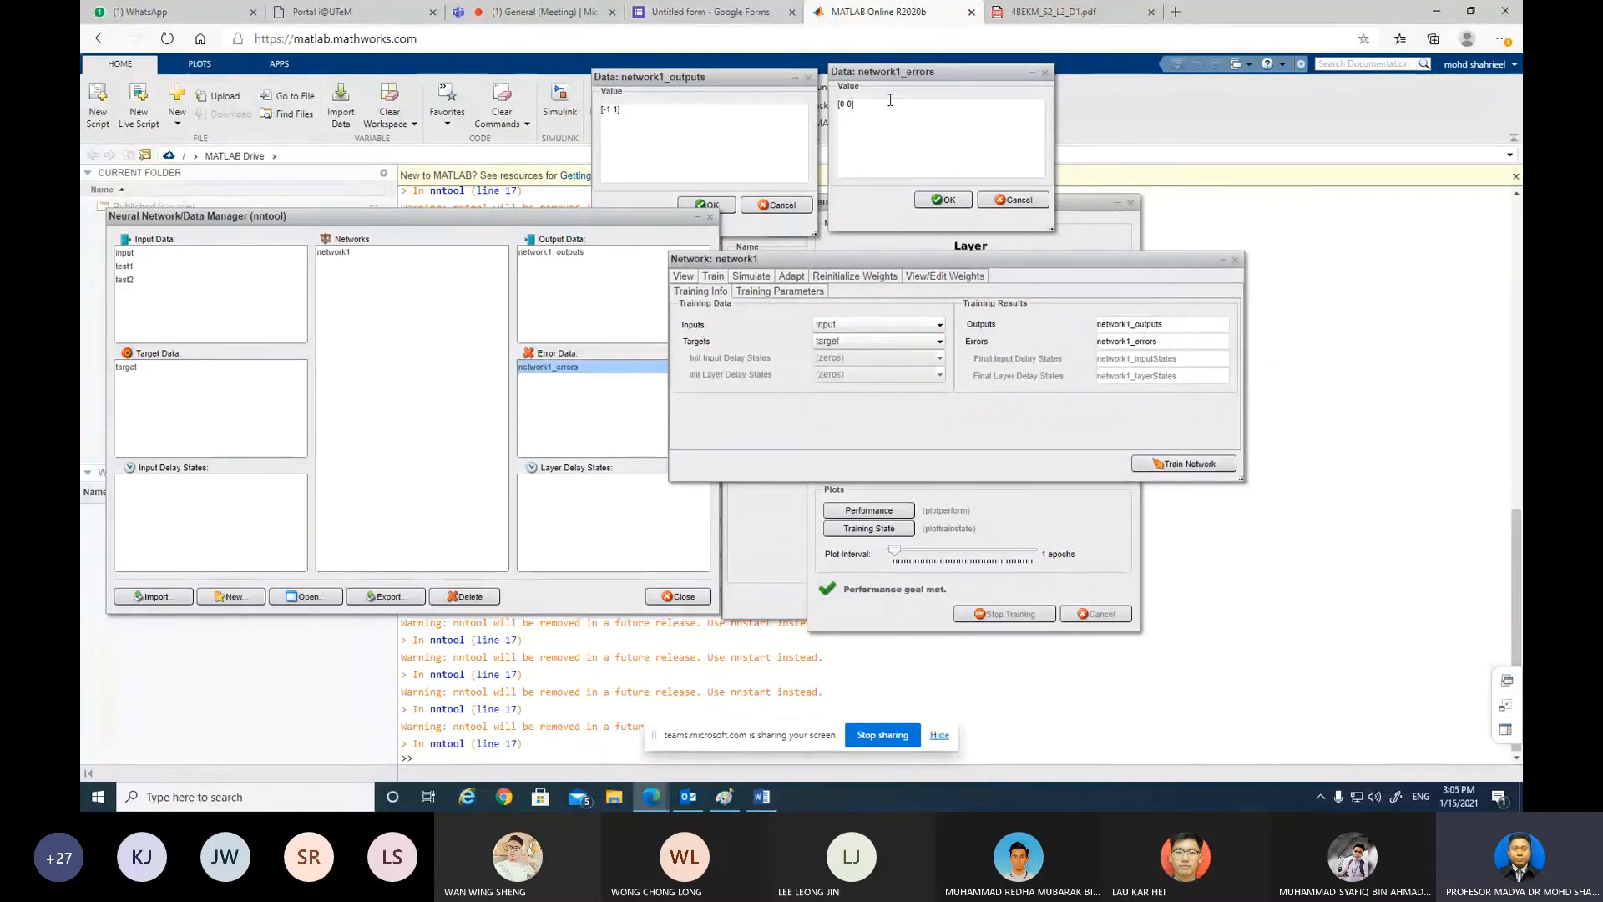
{"action": "left_click", "coordinate": [751, 281]}
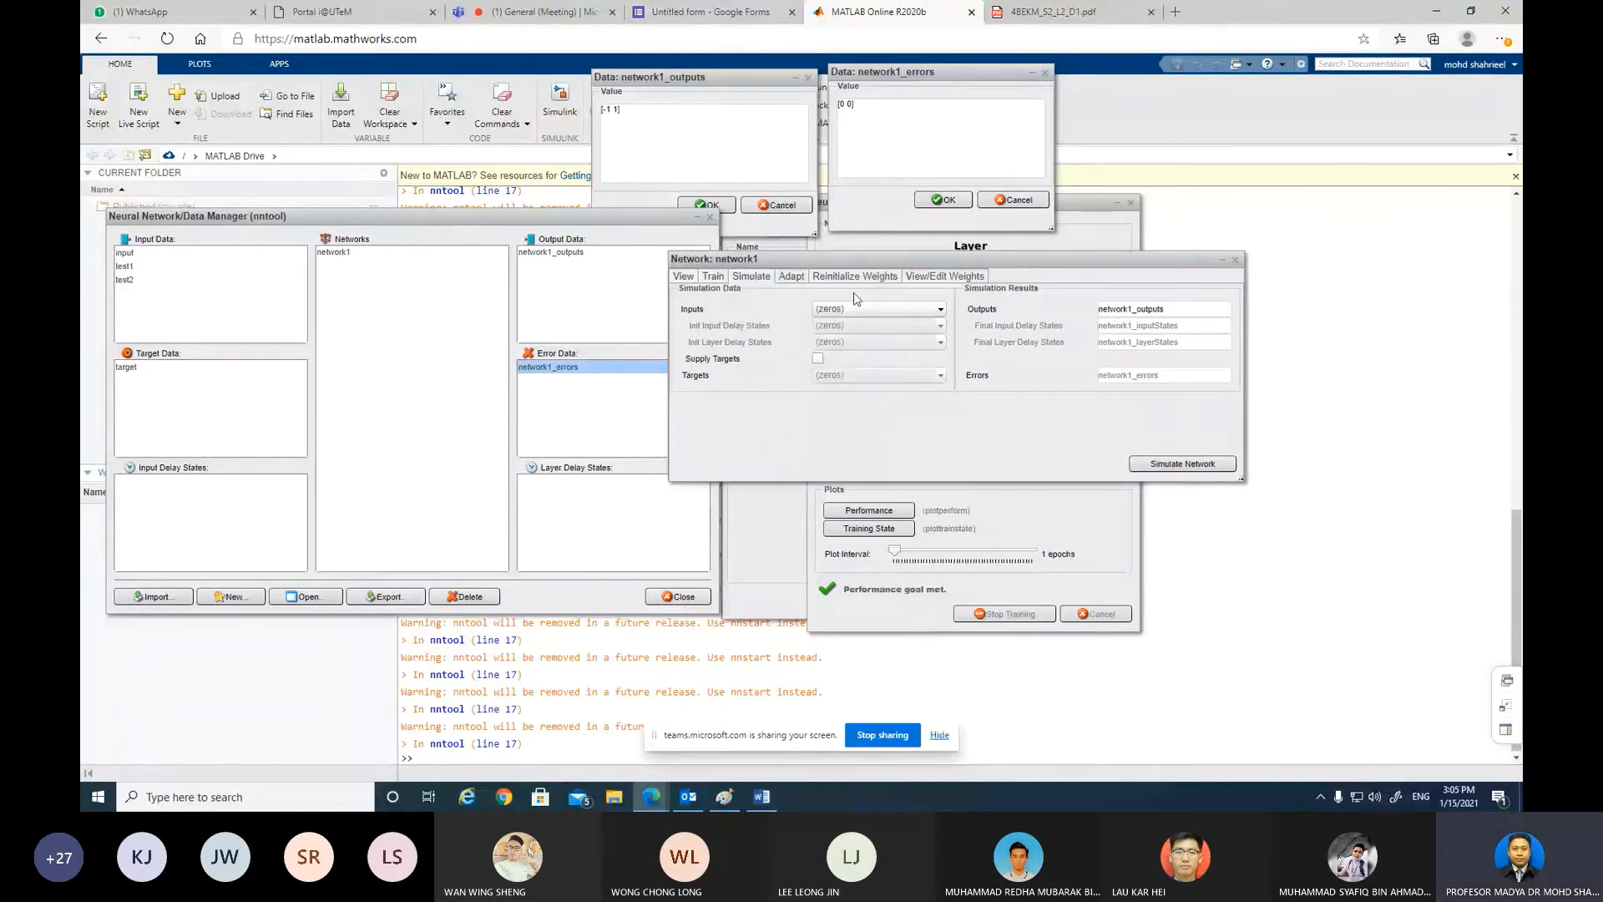
{"action": "left_click", "coordinate": [913, 310]}
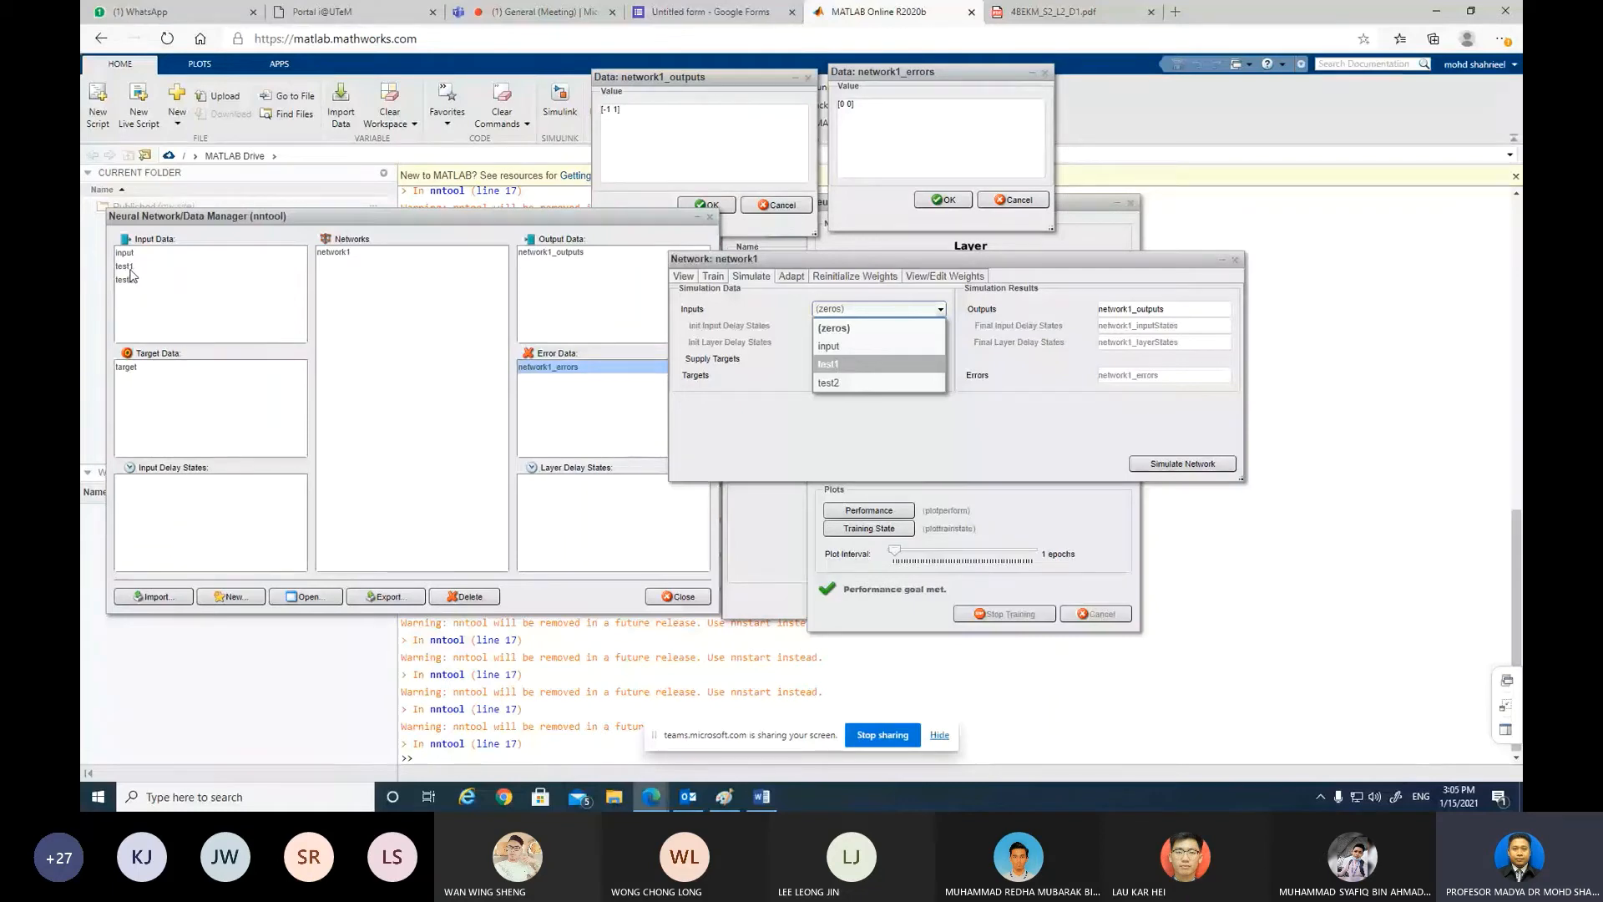
{"action": "left_click", "coordinate": [835, 364]}
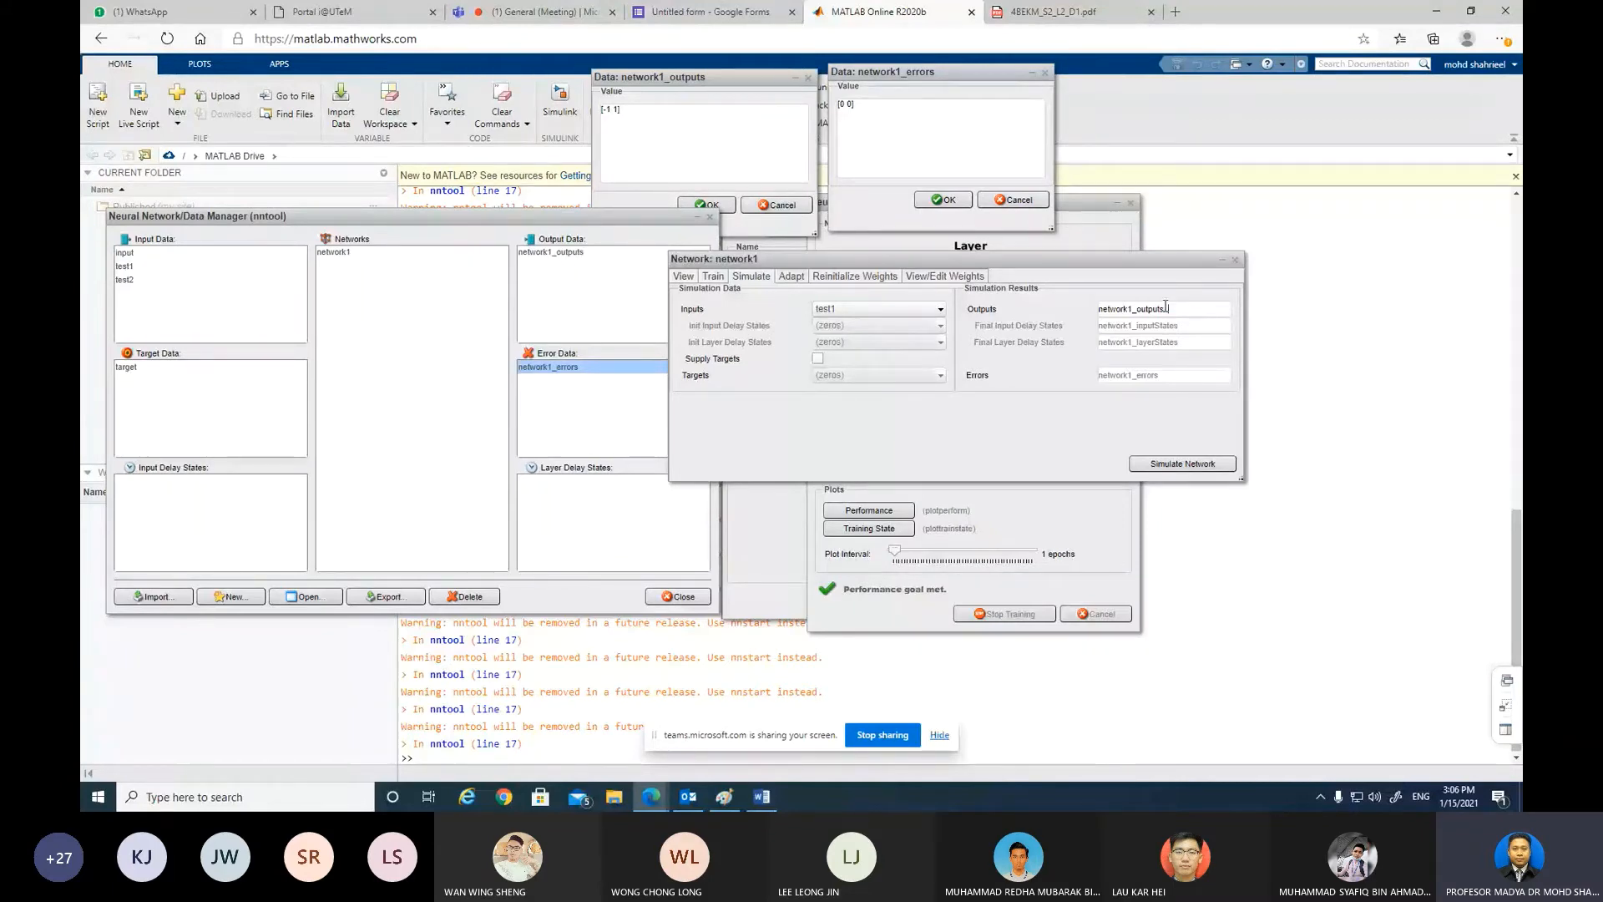
{"action": "left_click", "coordinate": [1184, 464]}
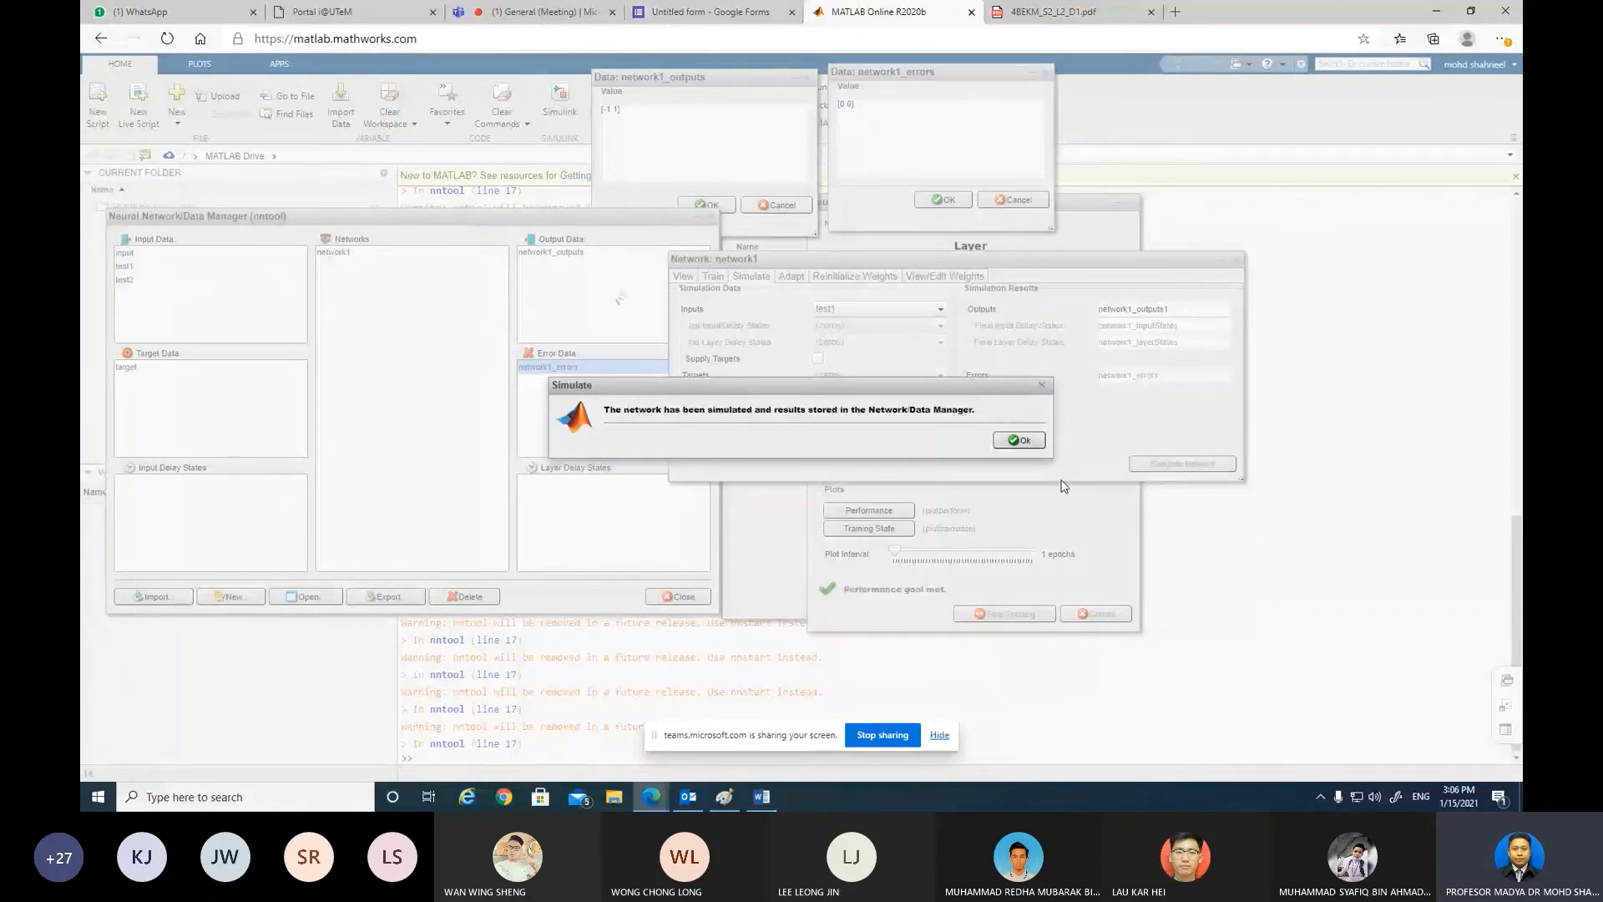
{"action": "left_click", "coordinate": [1019, 440]}
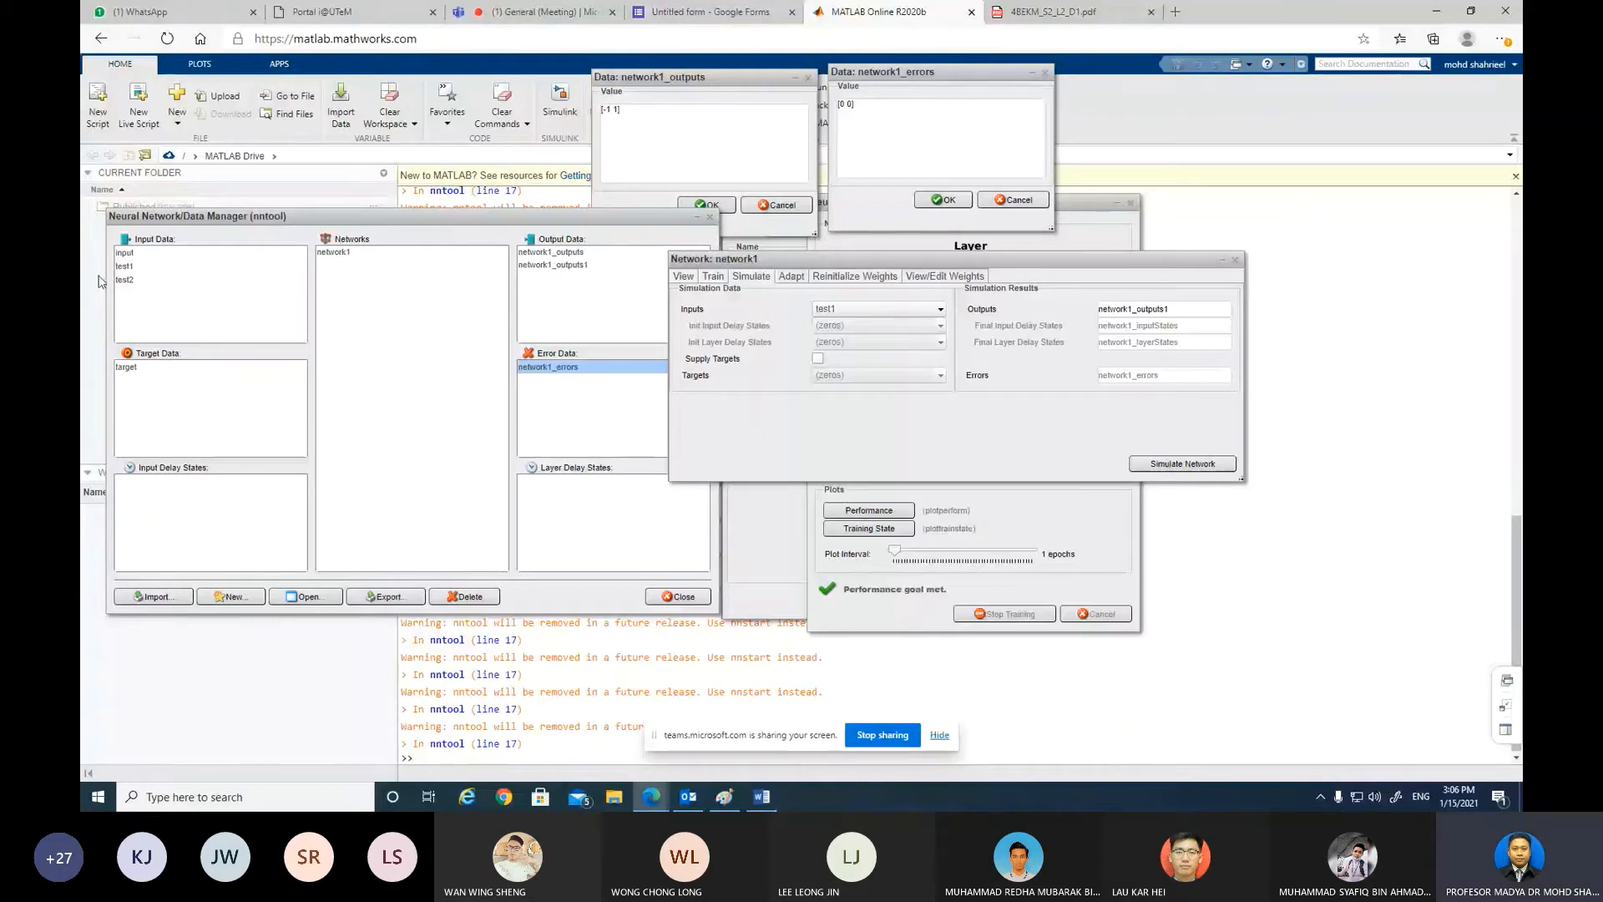
{"action": "double_click", "coordinate": [535, 266]}
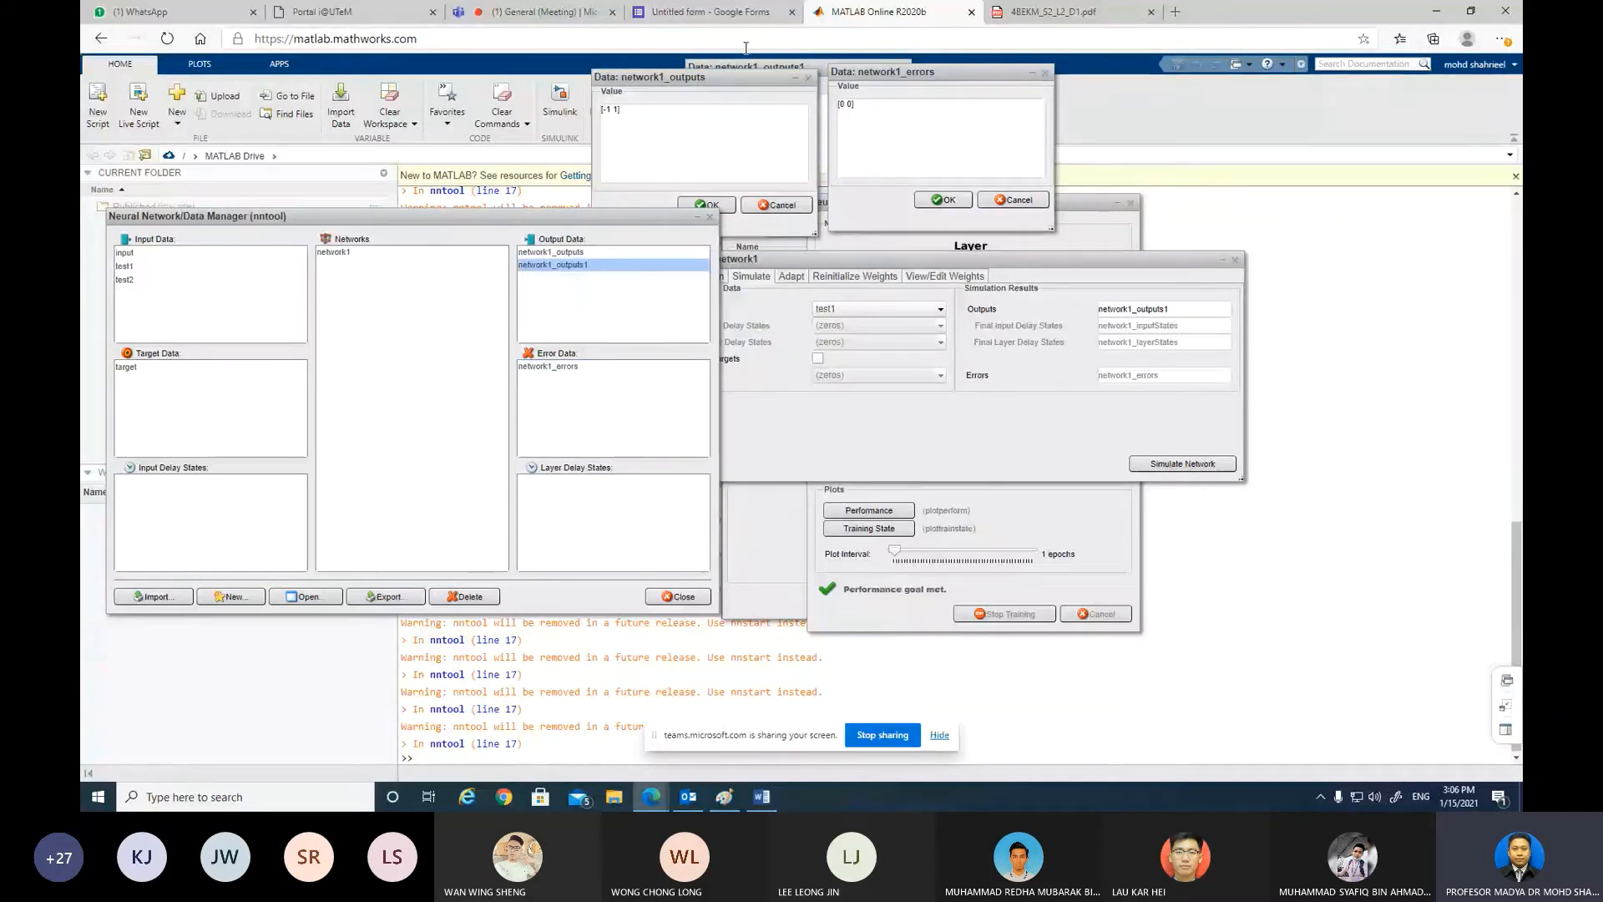
{"action": "left_click_drag", "start_coordinate": [793, 68], "coordinate": [474, 65]}
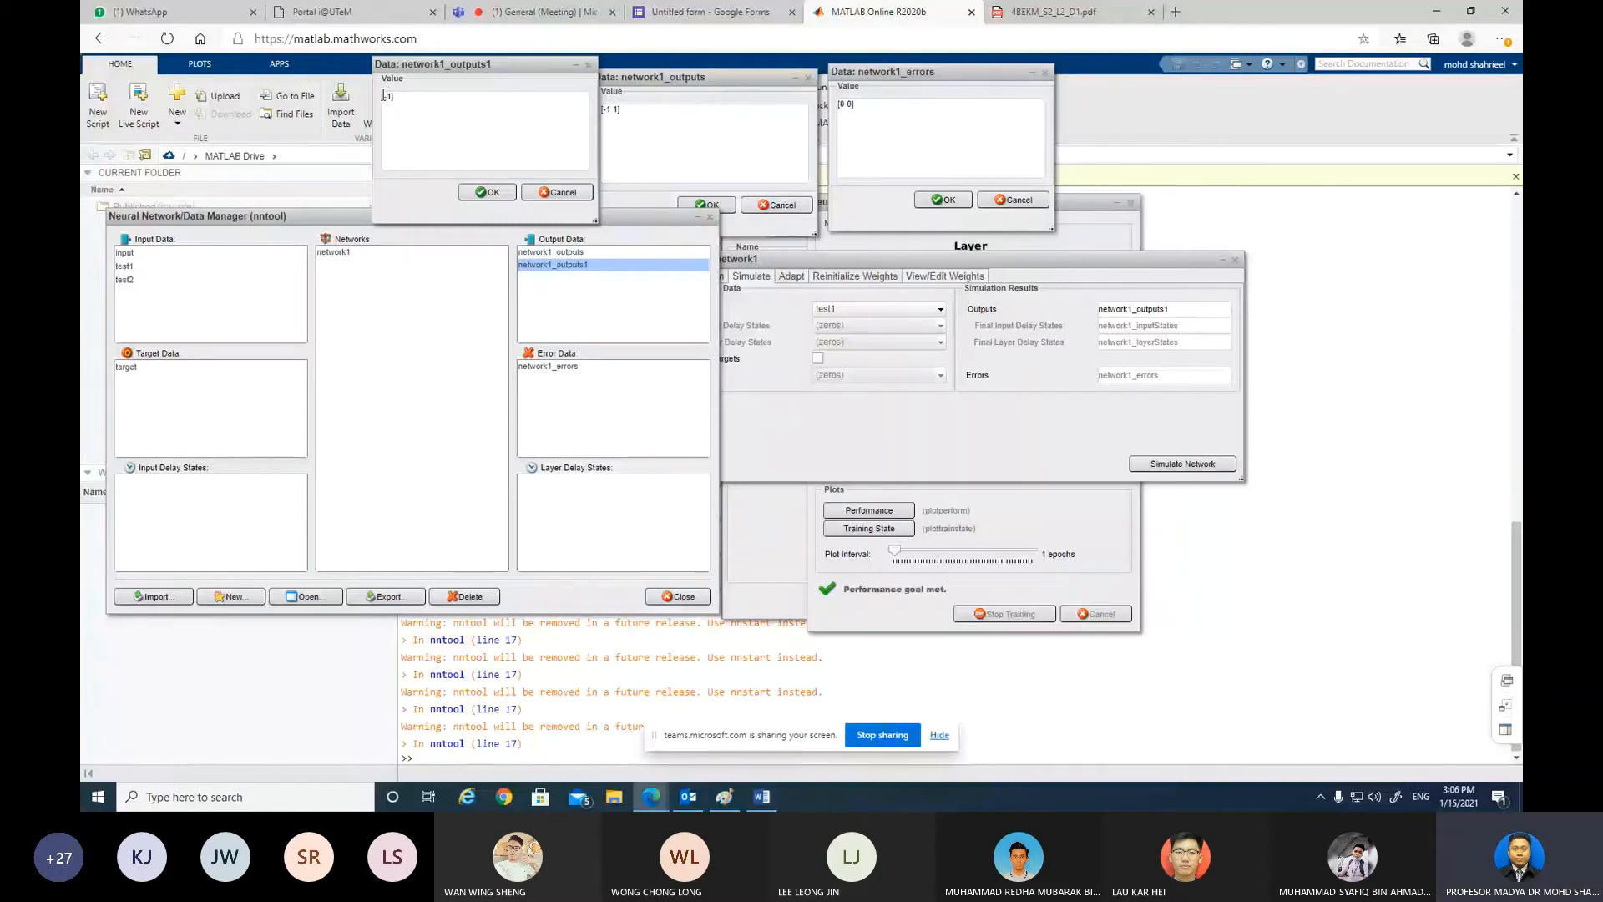
Step: Simulate network1 with test2 as inputs, store the outputs as network1_outputs2 and dismiss the confirmation
{"action": "left_click", "coordinate": [752, 288]}
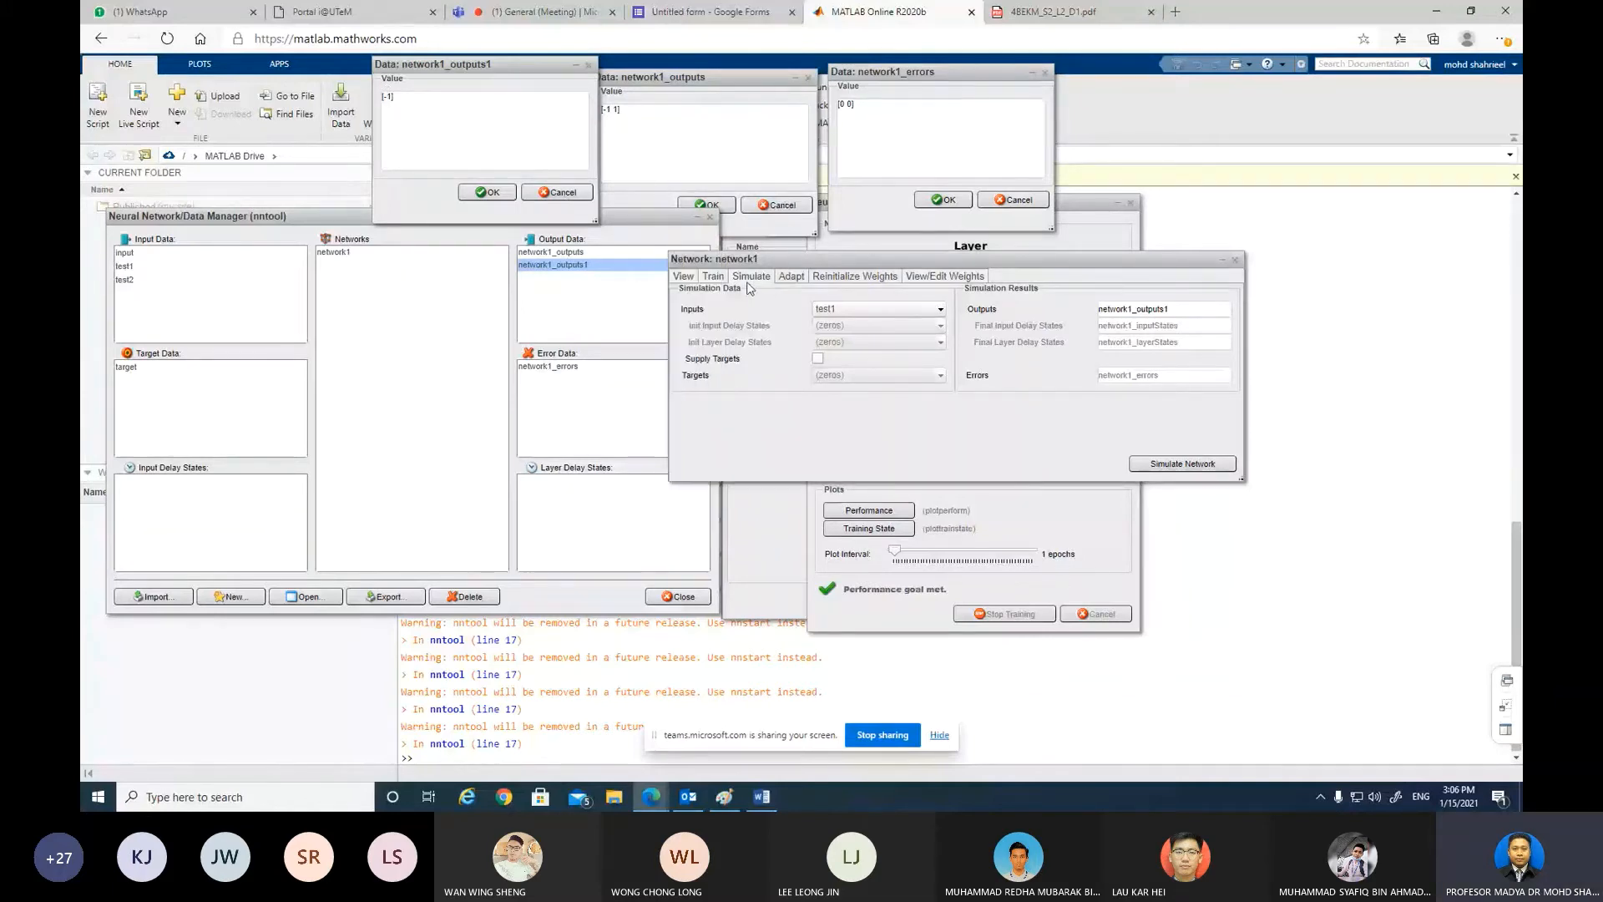
{"action": "left_click", "coordinate": [878, 312]}
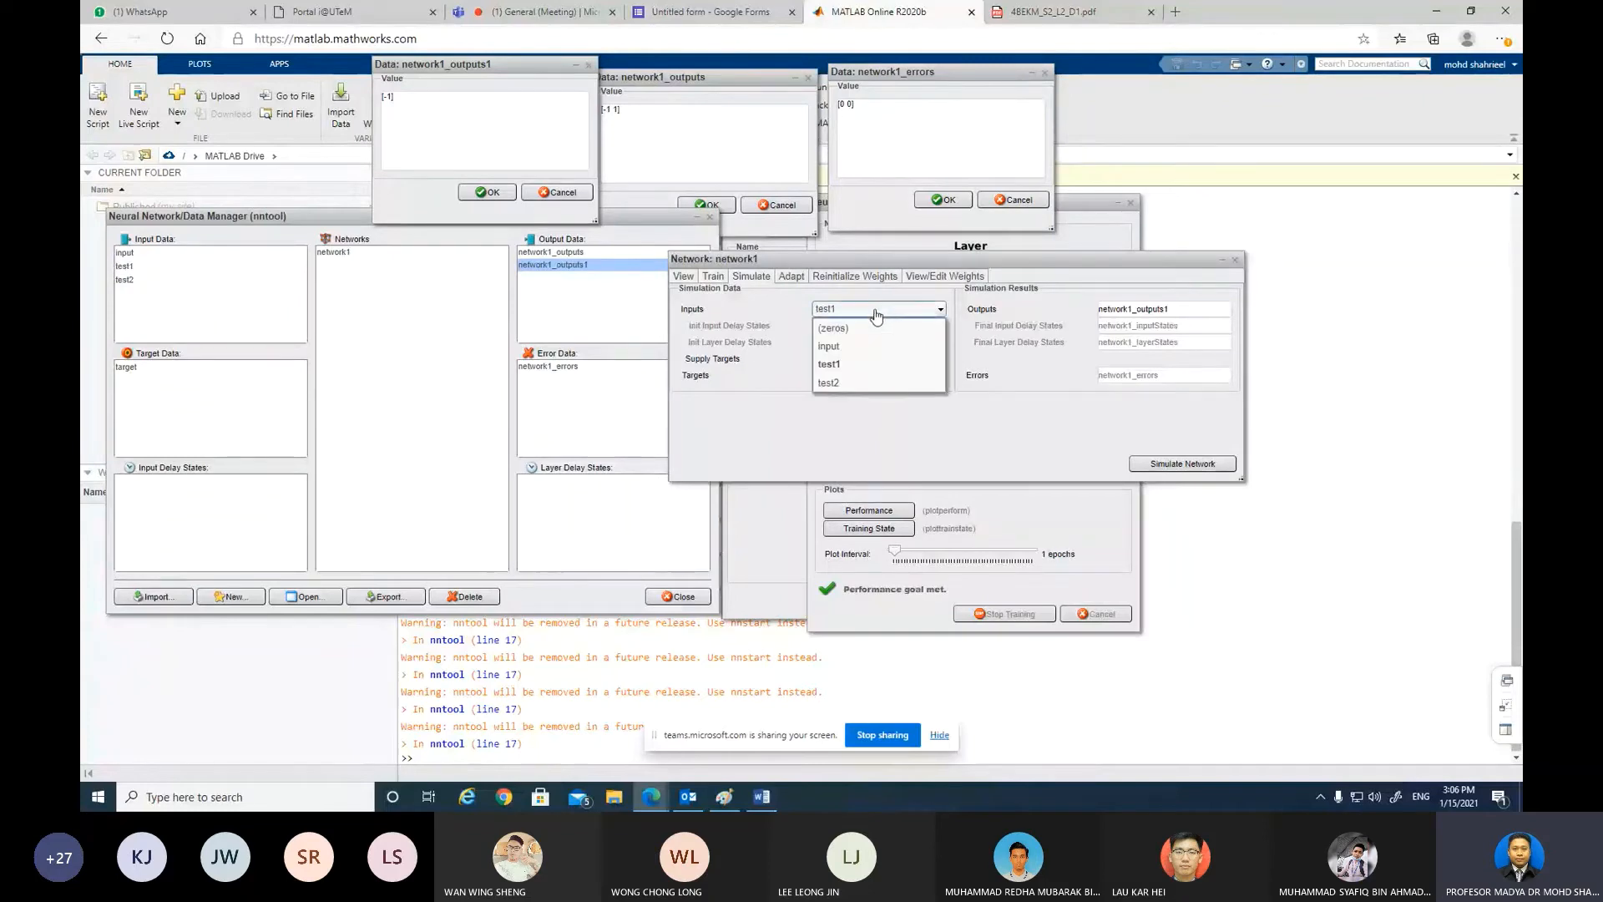
{"action": "left_click", "coordinate": [870, 383]}
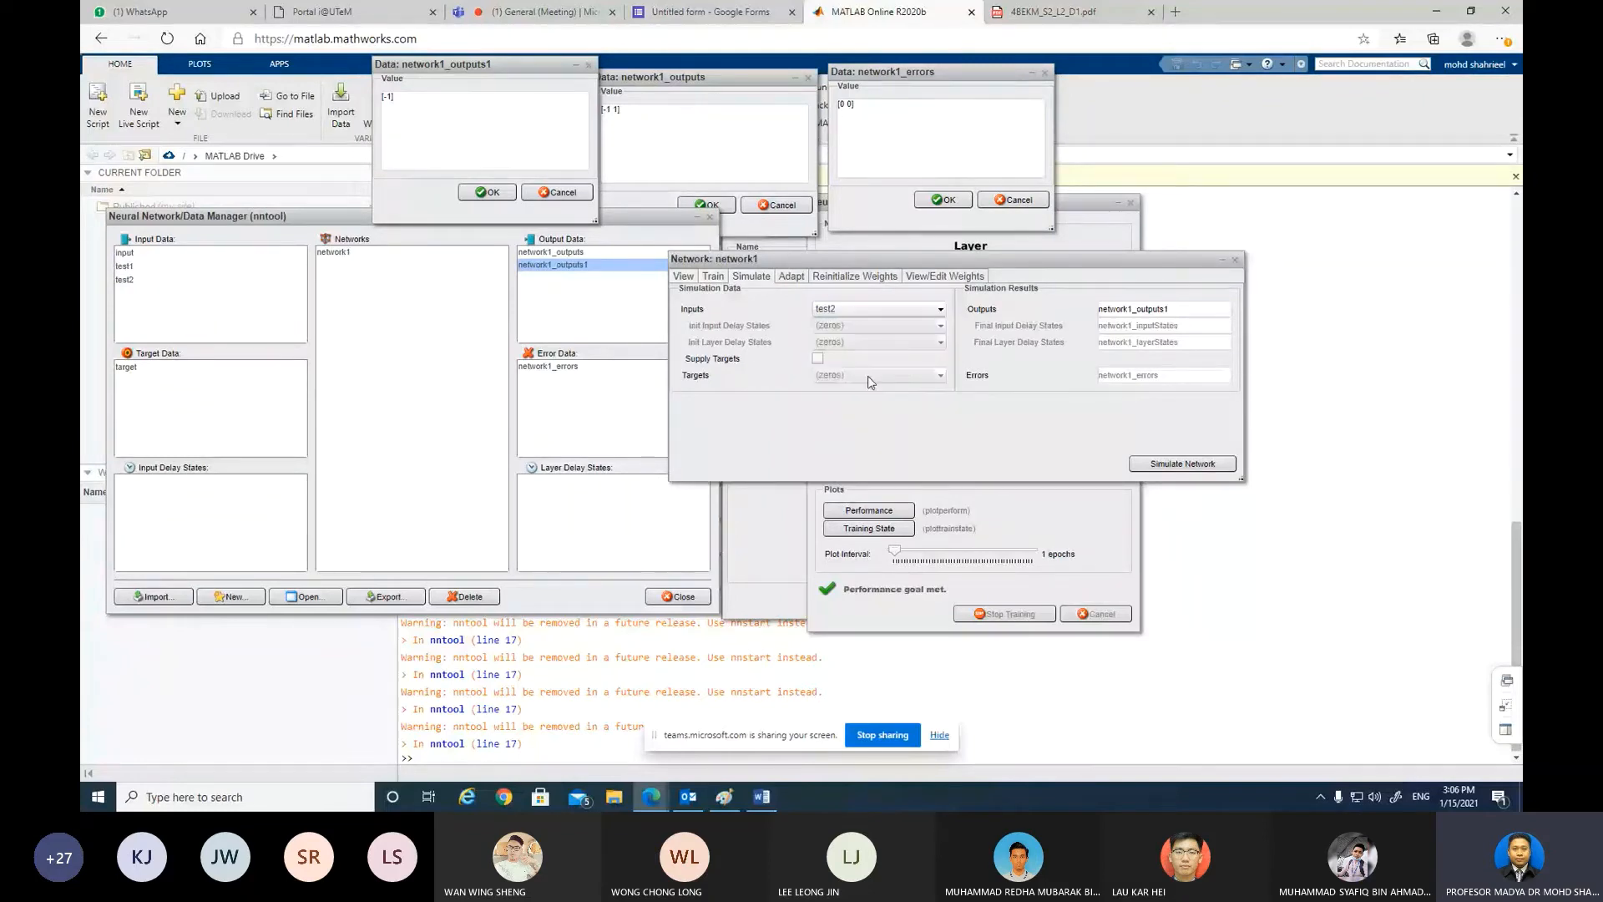
{"action": "left_click", "coordinate": [1176, 309]}
{"action": "key", "text": "BackSpace"}
{"action": "type", "text": "2"}
{"action": "left_click", "coordinate": [1190, 466]}
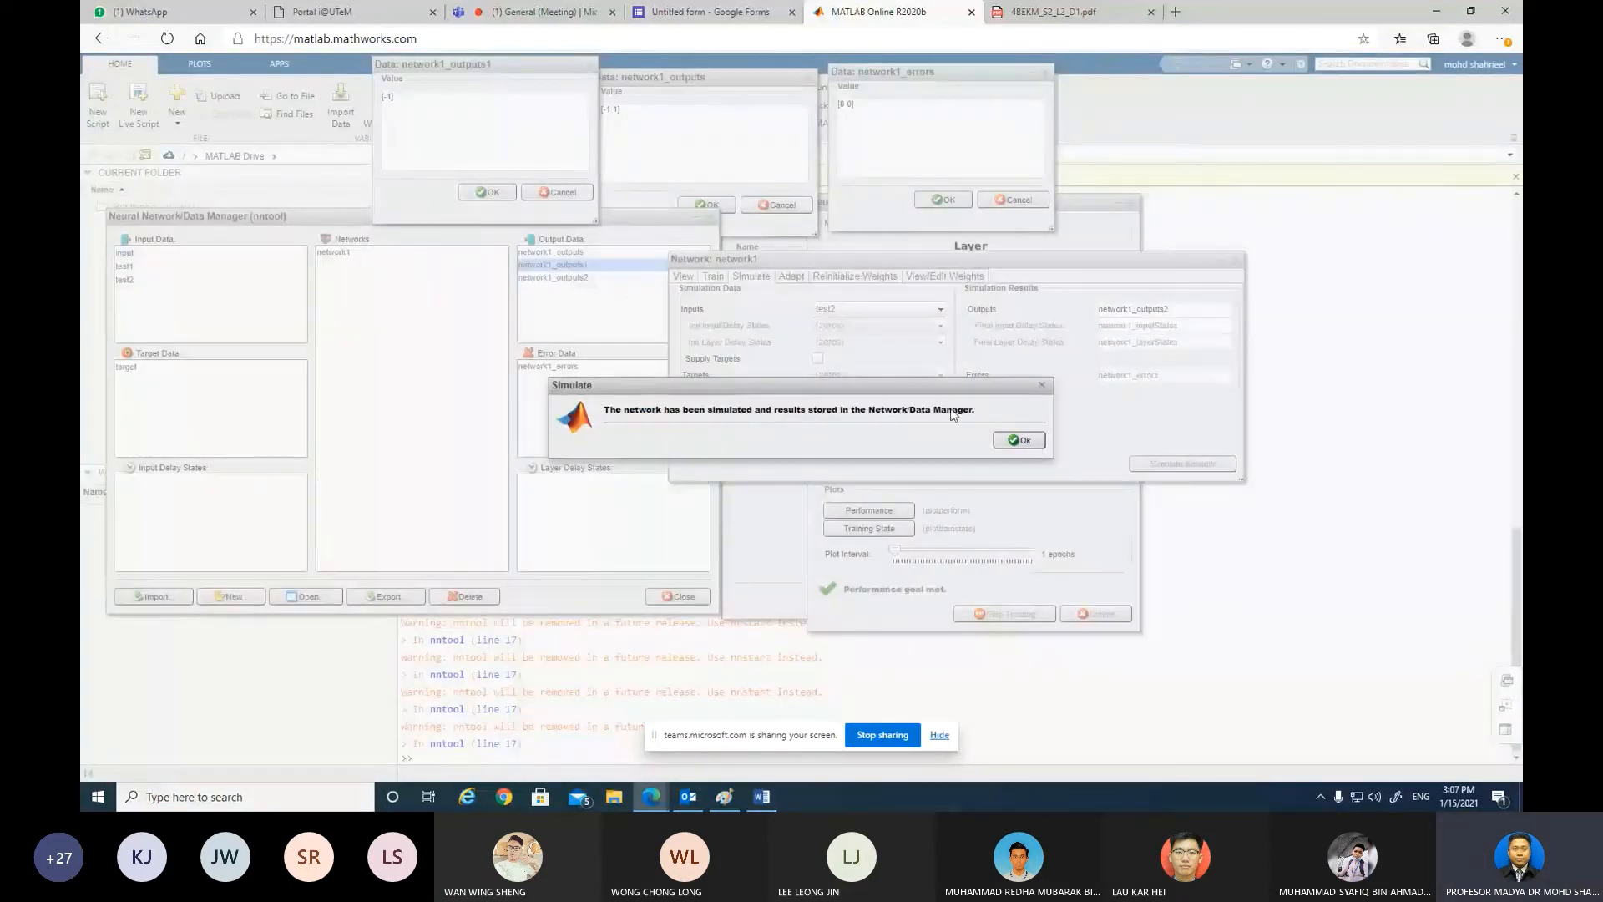
{"action": "key", "text": "Return"}
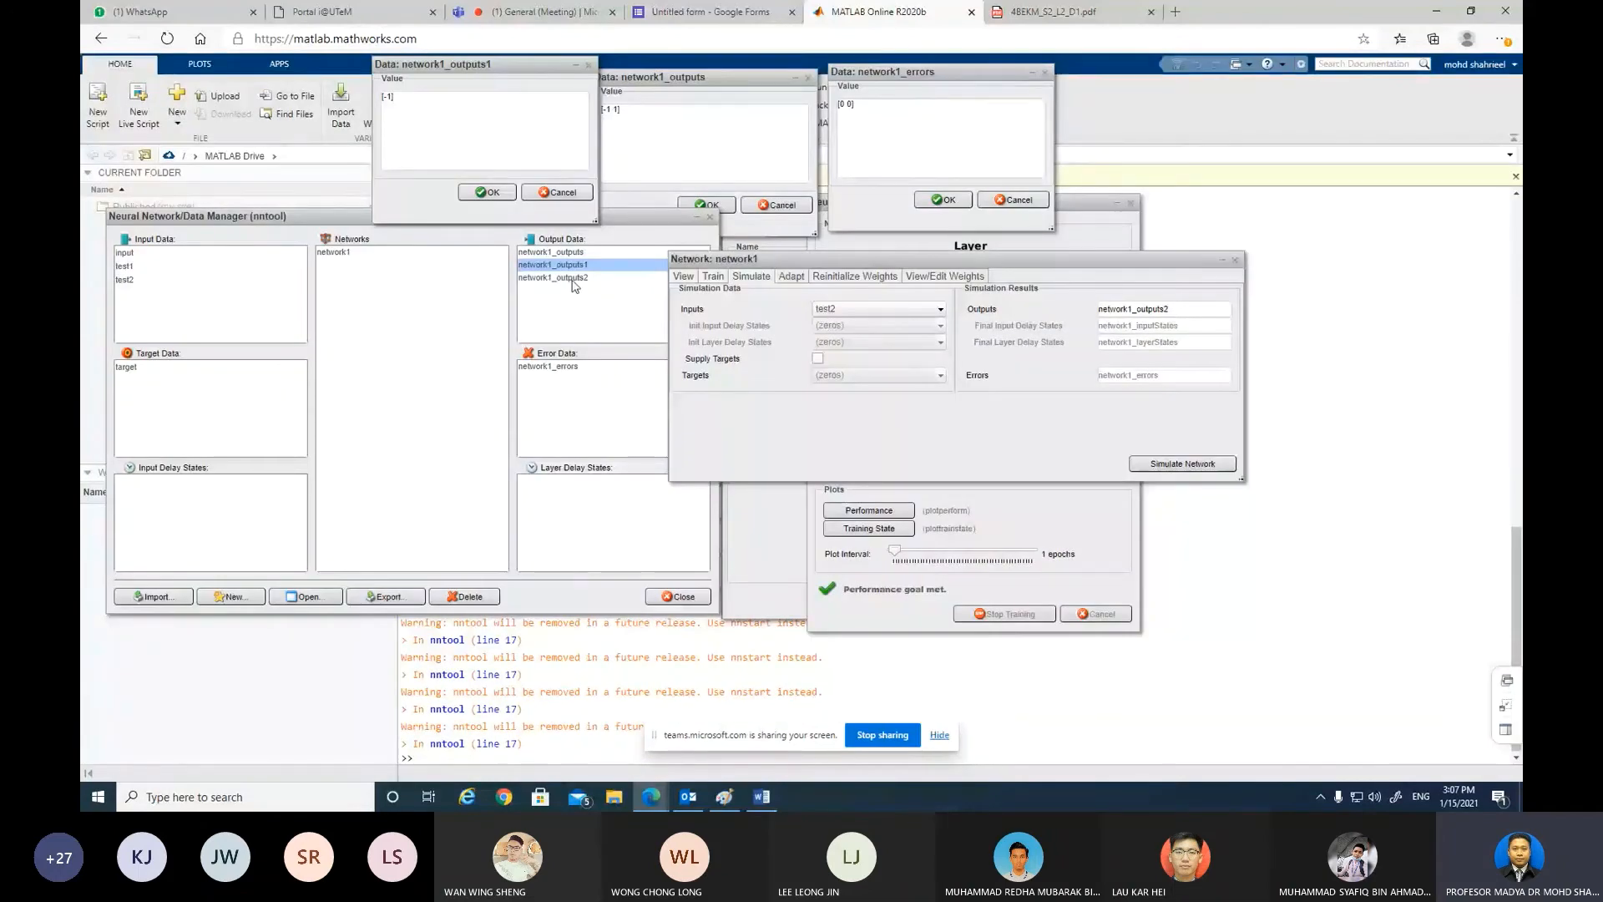
Step: Display the value of network1_outputs2 beside the network1_outputs1 window
{"action": "left_click", "coordinate": [577, 278]}
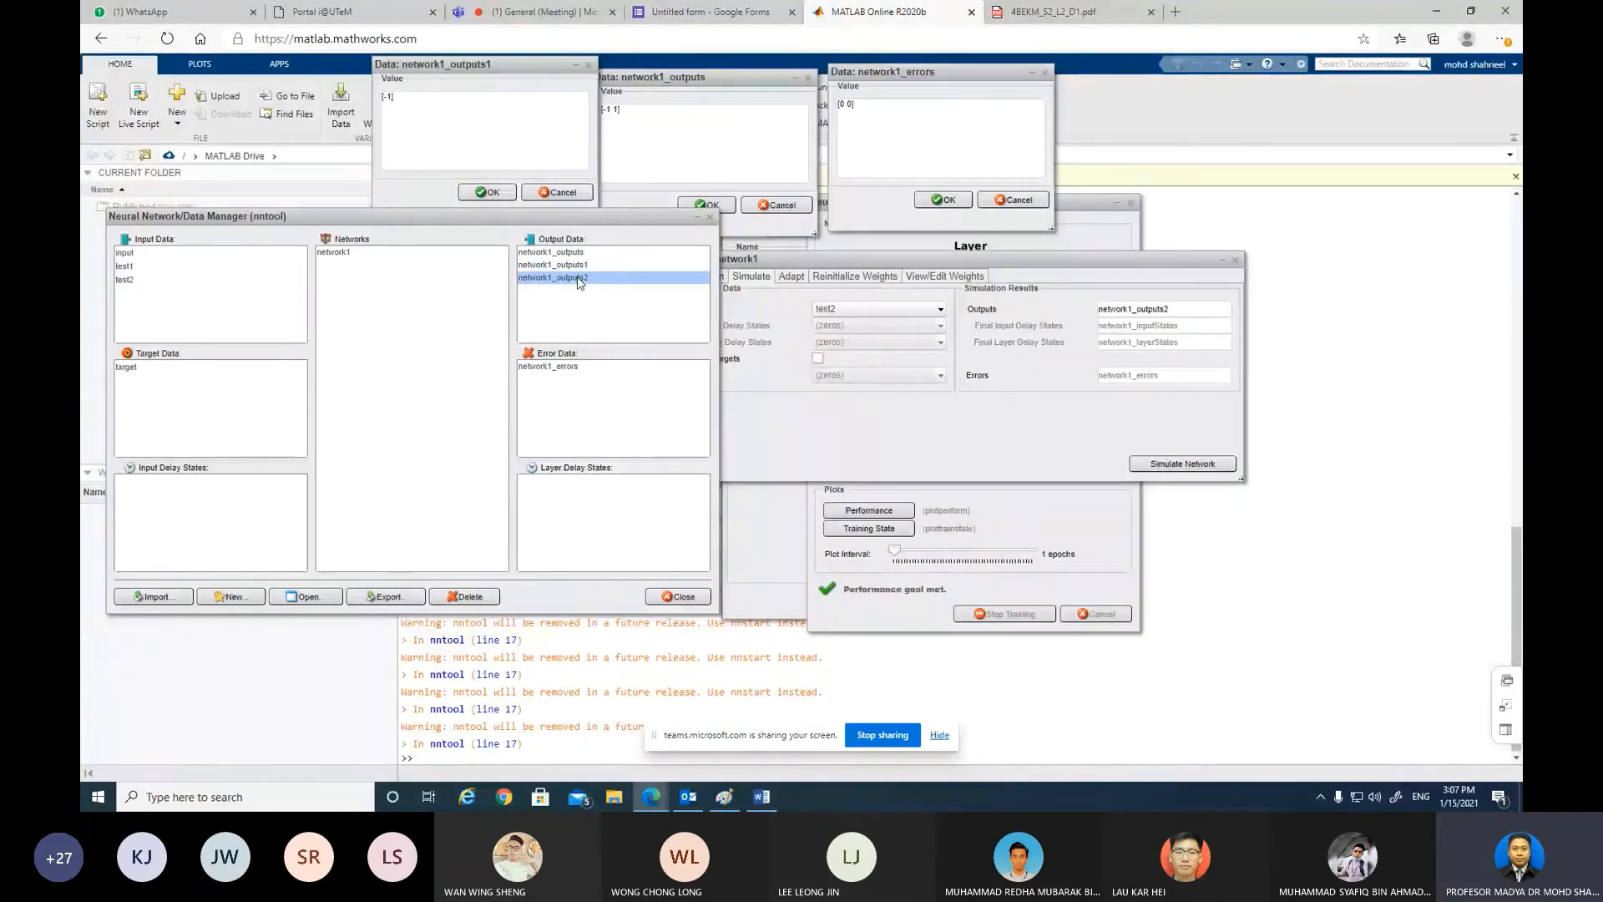
{"action": "double_click", "coordinate": [577, 279]}
{"action": "left_click_drag", "start_coordinate": [759, 60], "coordinate": [746, 60]}
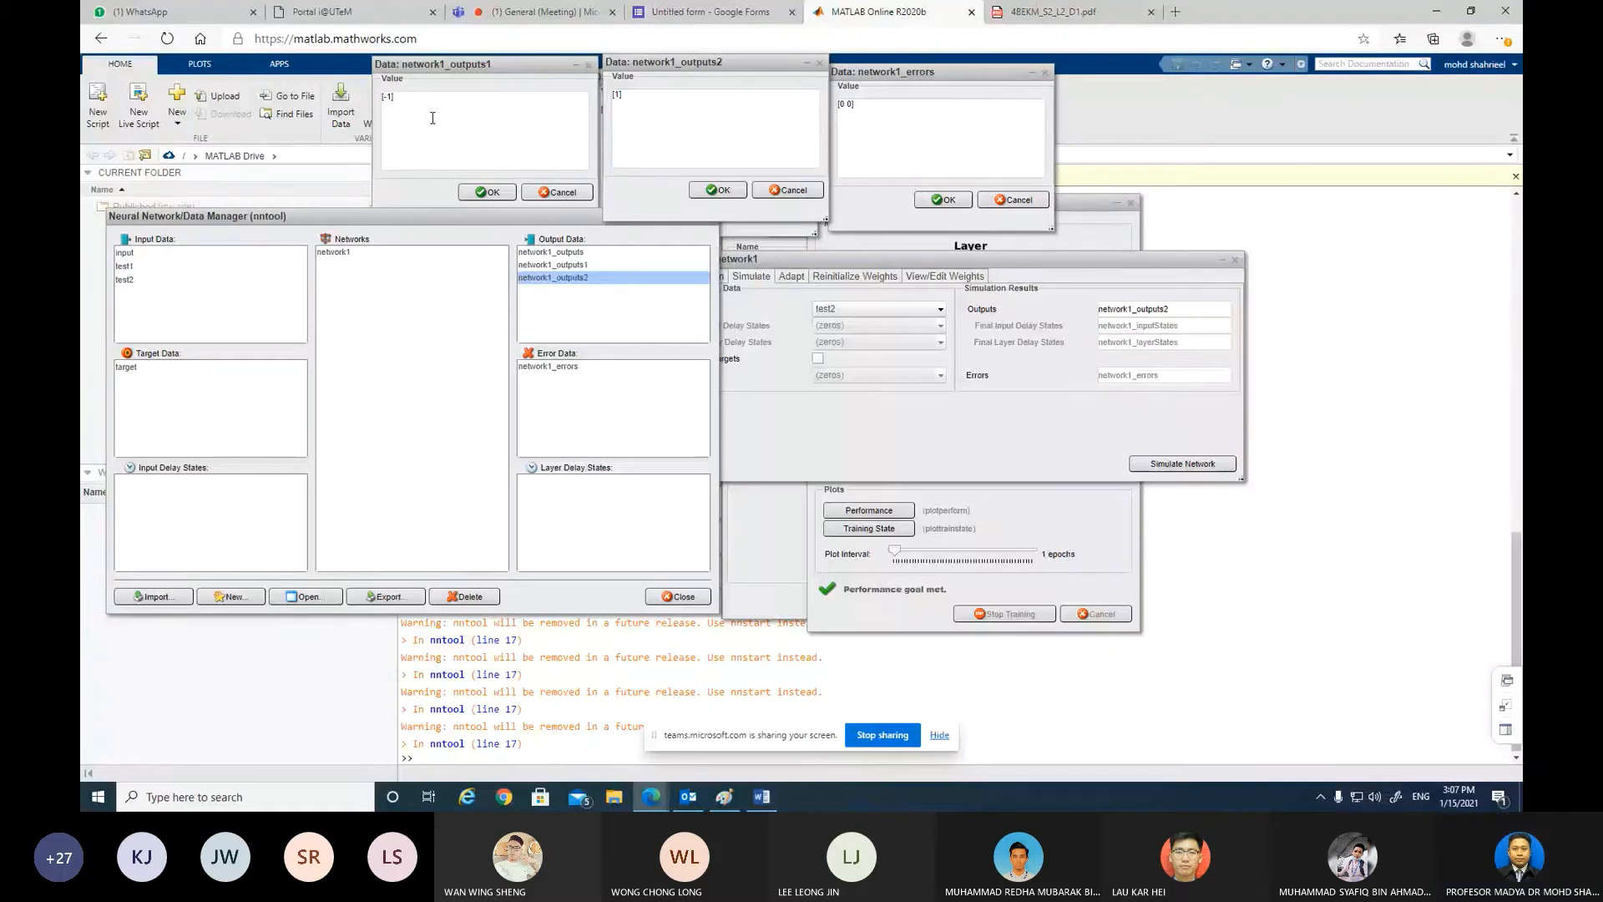
Step: Move the network1 window aside and name a new Inputs data set test3 in the Create Network or Data window
{"action": "left_click_drag", "start_coordinate": [803, 262], "coordinate": [846, 252]}
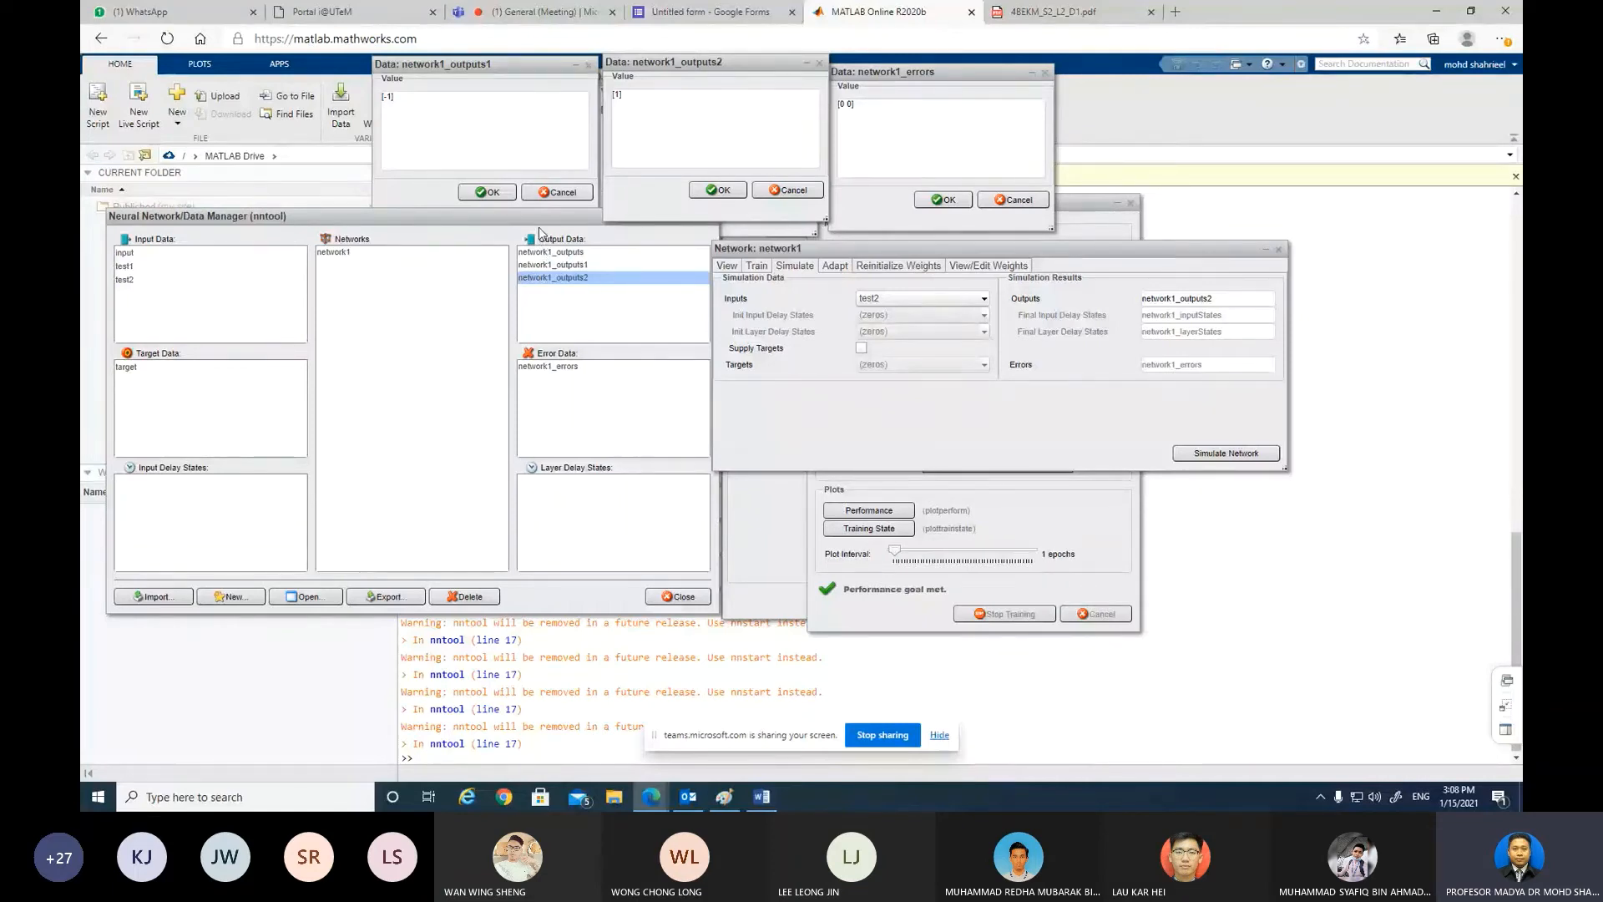
{"action": "left_click_drag", "start_coordinate": [915, 246], "coordinate": [1096, 230]}
{"action": "left_click", "coordinate": [770, 252]}
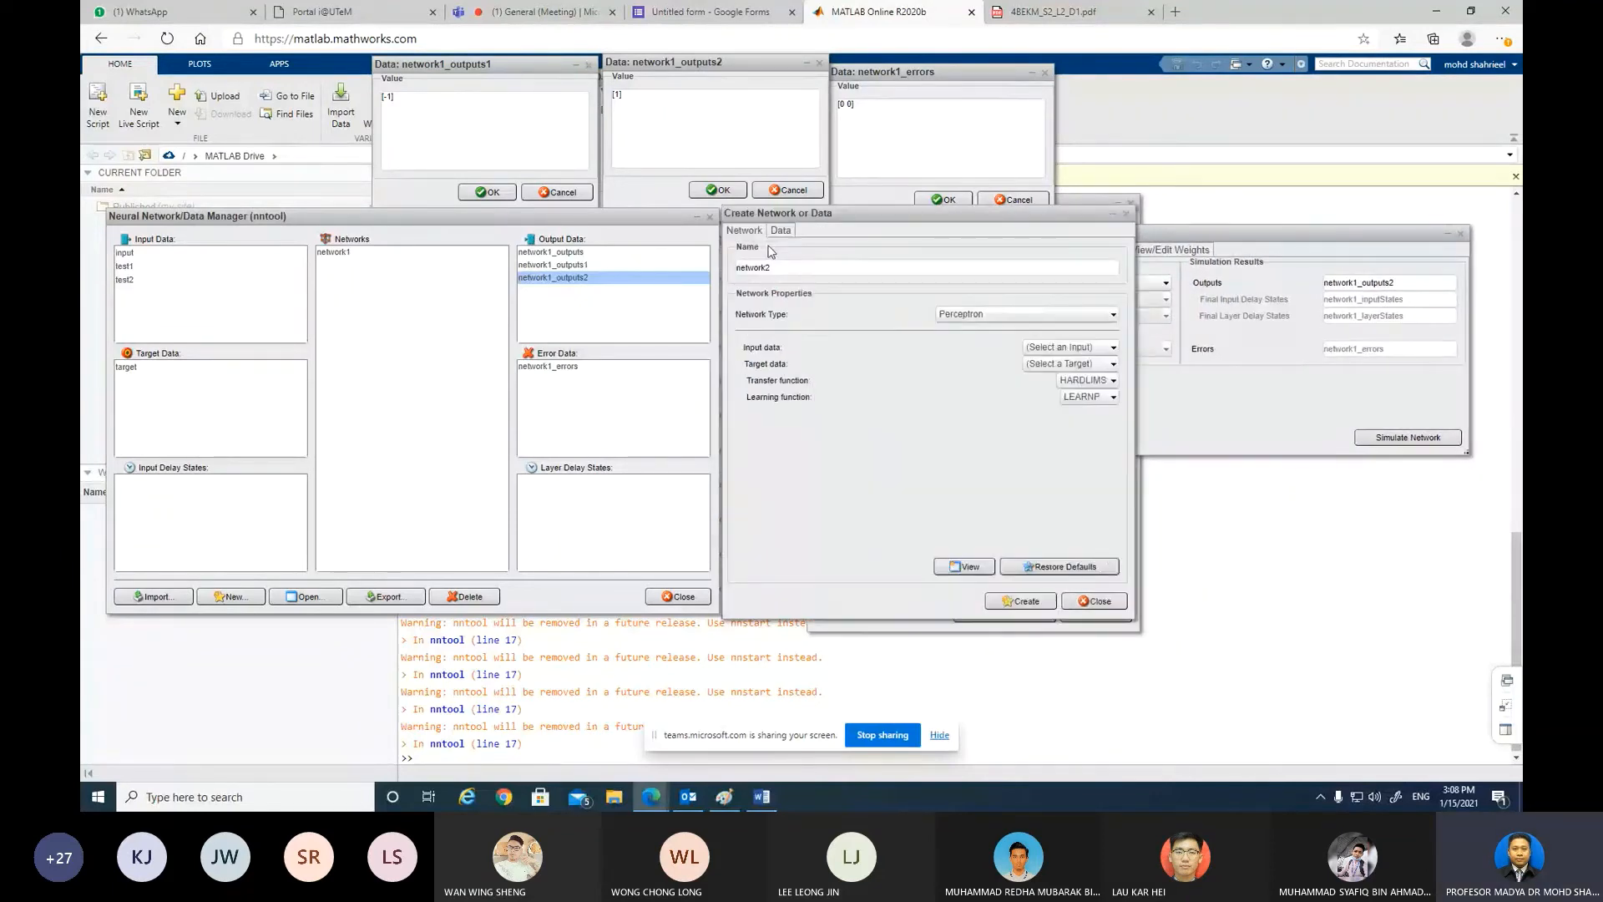
{"action": "left_click_drag", "start_coordinate": [798, 219], "coordinate": [805, 258]}
{"action": "left_click", "coordinate": [787, 268]}
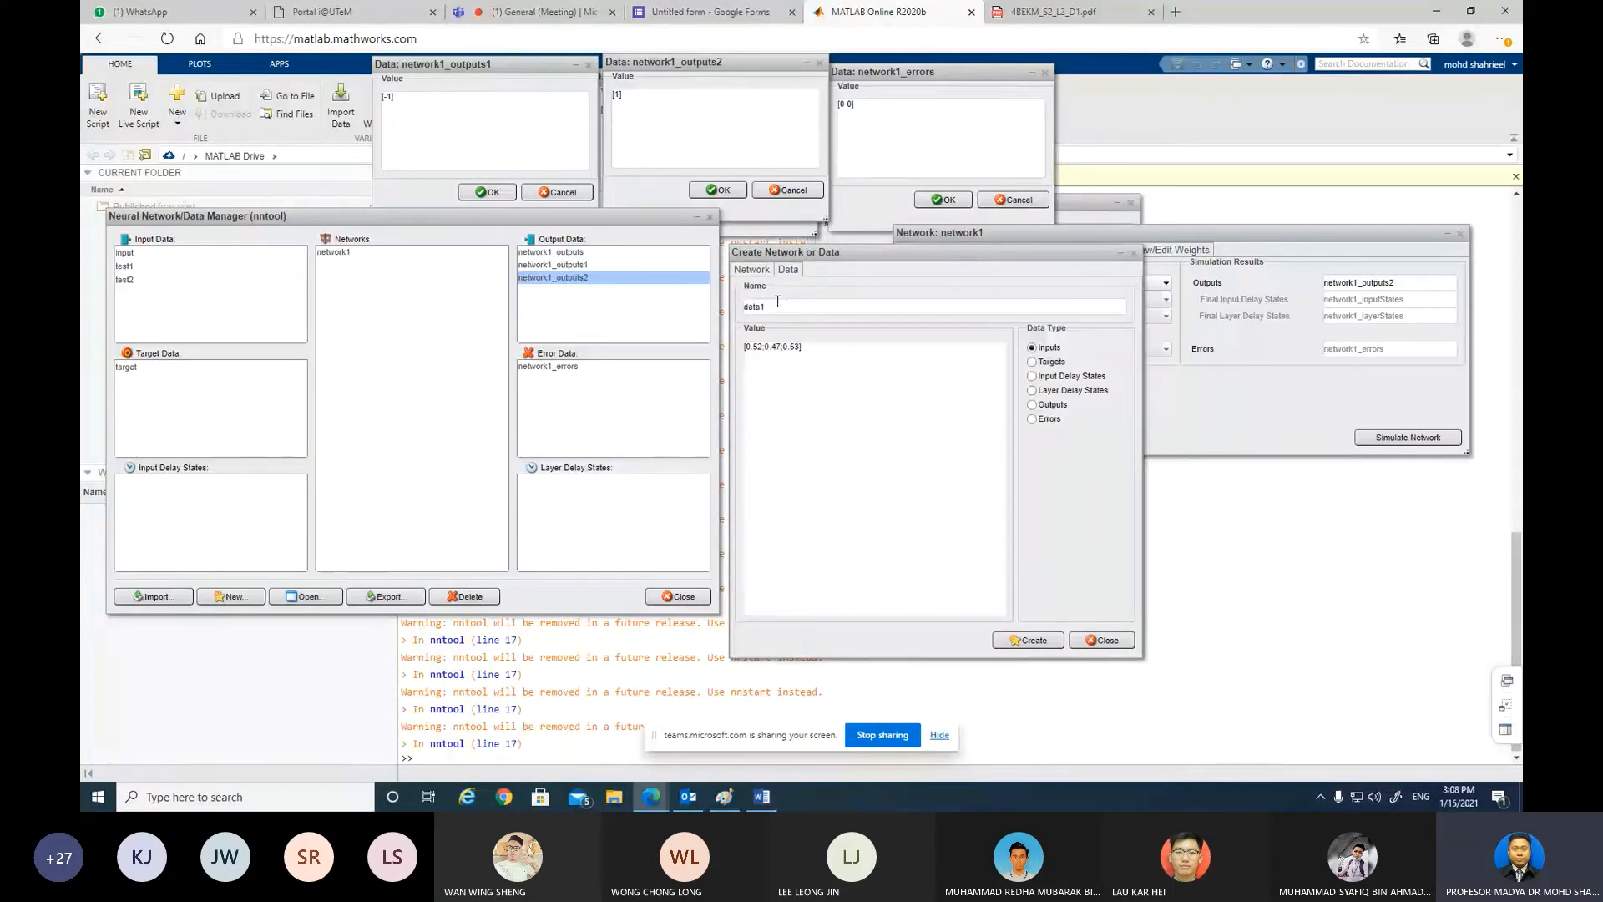
{"action": "double_click", "coordinate": [781, 308]}
{"action": "key", "text": "BackSpace"}
{"action": "type", "text": "test3"}
Step: Set the value of test3 to [-0.1;-0.7;-0.53], create the data set and dismiss the confirmation
{"action": "left_click", "coordinate": [766, 346]}
{"action": "key", "text": "BackSpace"}
{"action": "key", "text": "BackSpace"}
{"action": "type", "text": "1"}
{"action": "left_click", "coordinate": [761, 347]}
{"action": "type", "text": "-"}
{"action": "left_click", "coordinate": [780, 347]}
{"action": "key", "text": "BackSpace"}
{"action": "key", "text": "BackSpace"}
{"action": "type", "text": "7;-1"}
{"action": "key", "text": "BackSpace"}
{"action": "left_click", "coordinate": [746, 347]}
{"action": "type", "text": "-"}
{"action": "key", "text": "BackSpace"}
{"action": "type", "text": "-"}
{"action": "left_click", "coordinate": [1031, 641]}
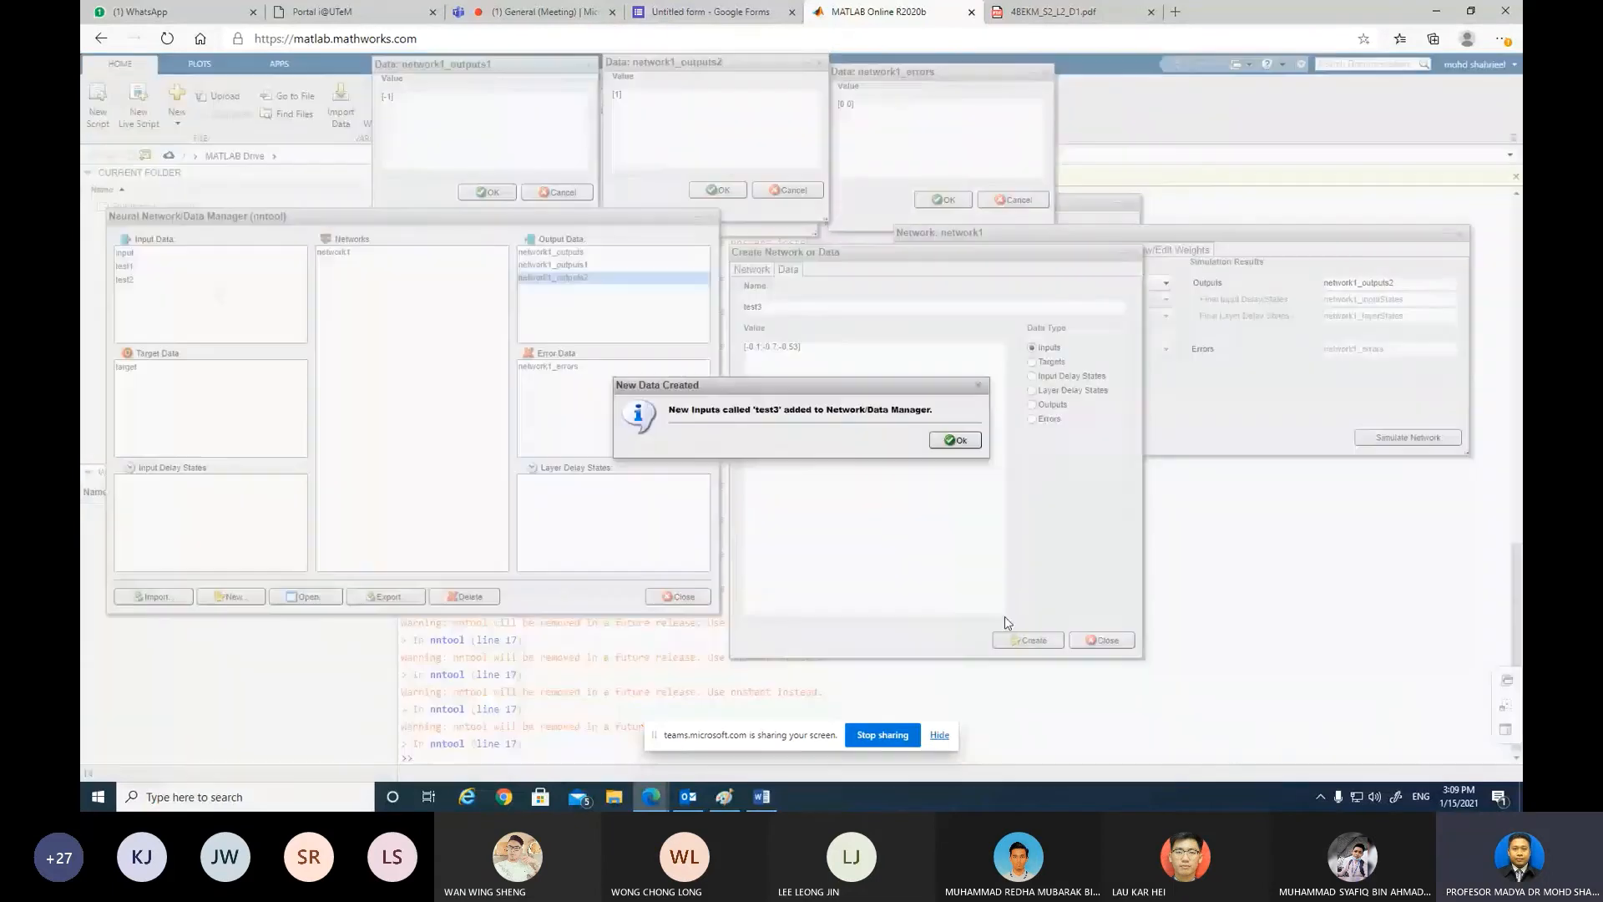
{"action": "key", "text": "Return"}
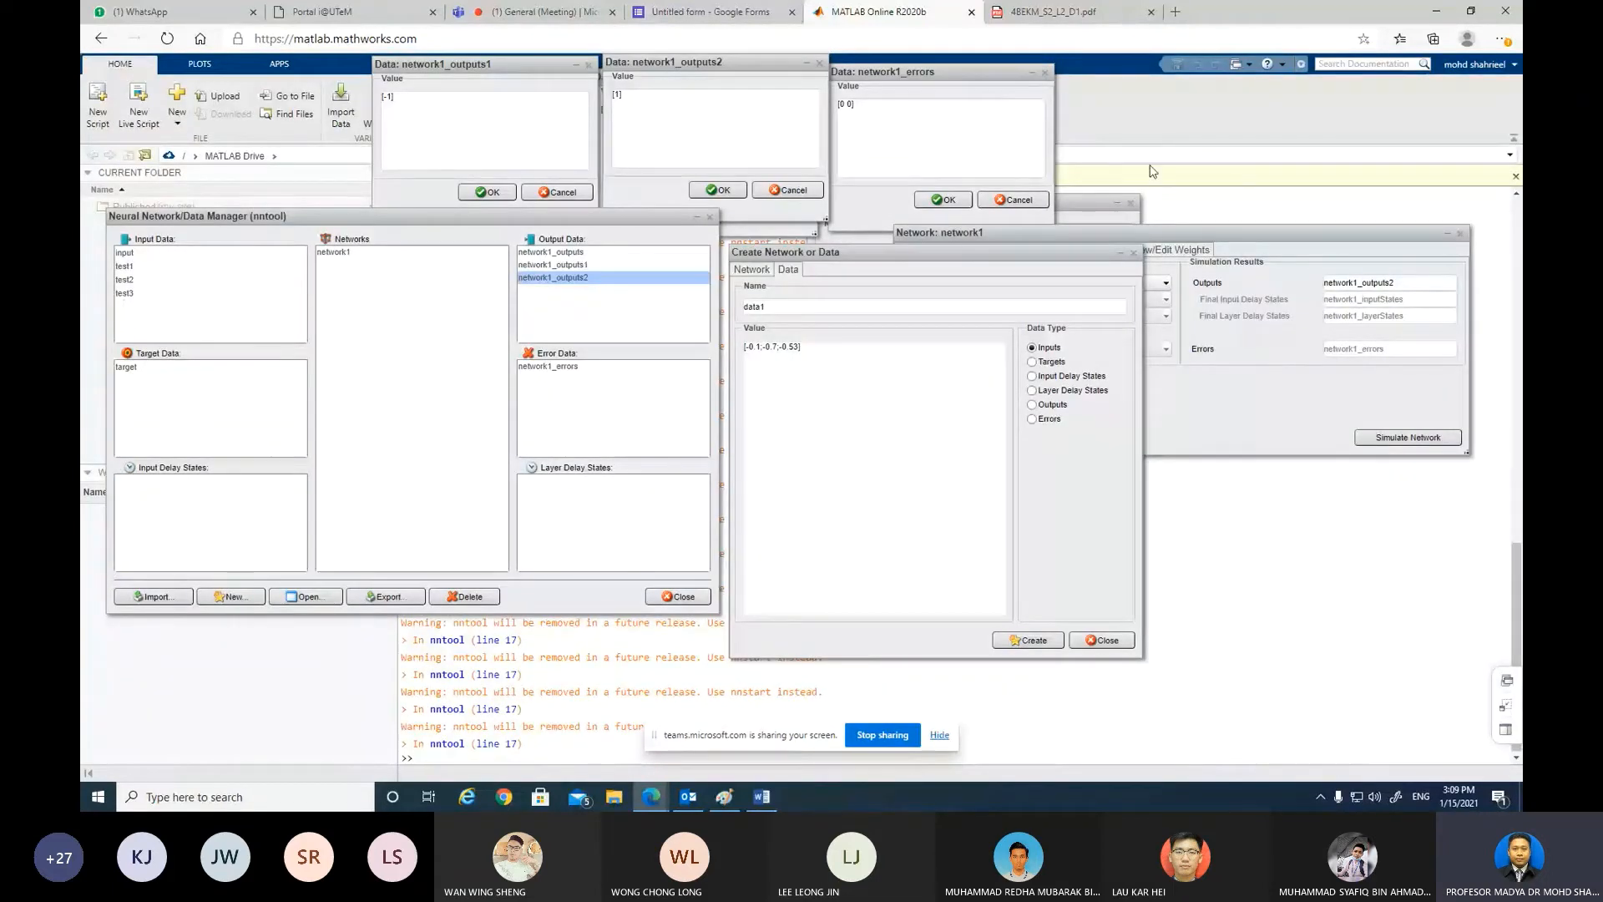
Step: Simulate network1 with test3 as inputs, store the outputs as network1_outputs3 and dismiss the confirmation
{"action": "left_click_drag", "start_coordinate": [1249, 233], "coordinate": [1086, 272]}
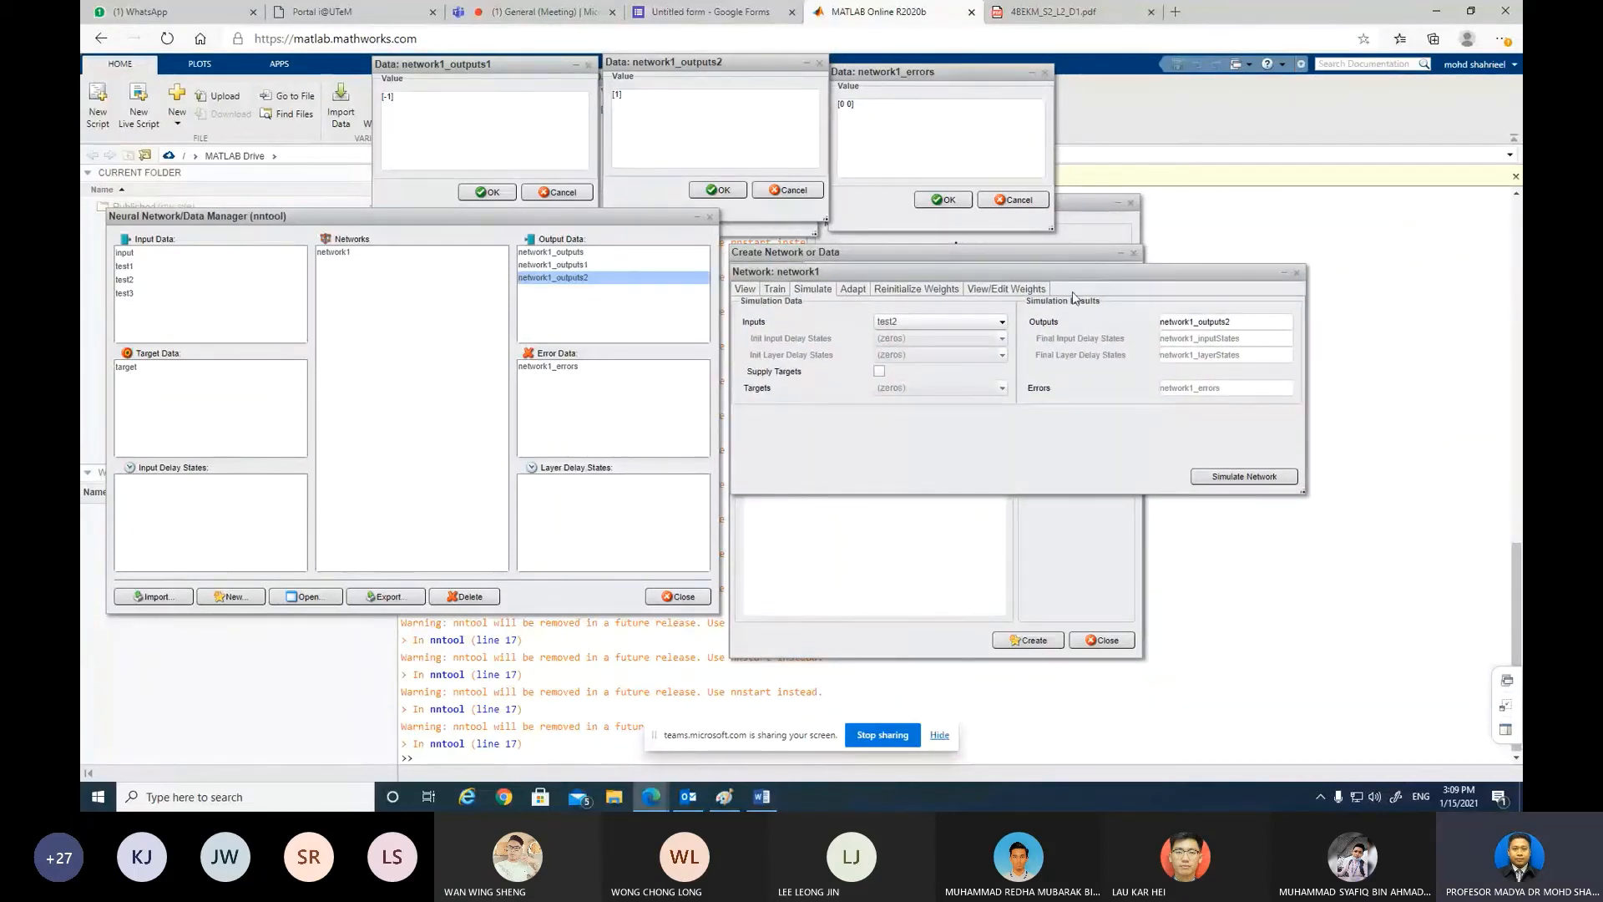
{"action": "left_click", "coordinate": [932, 330]}
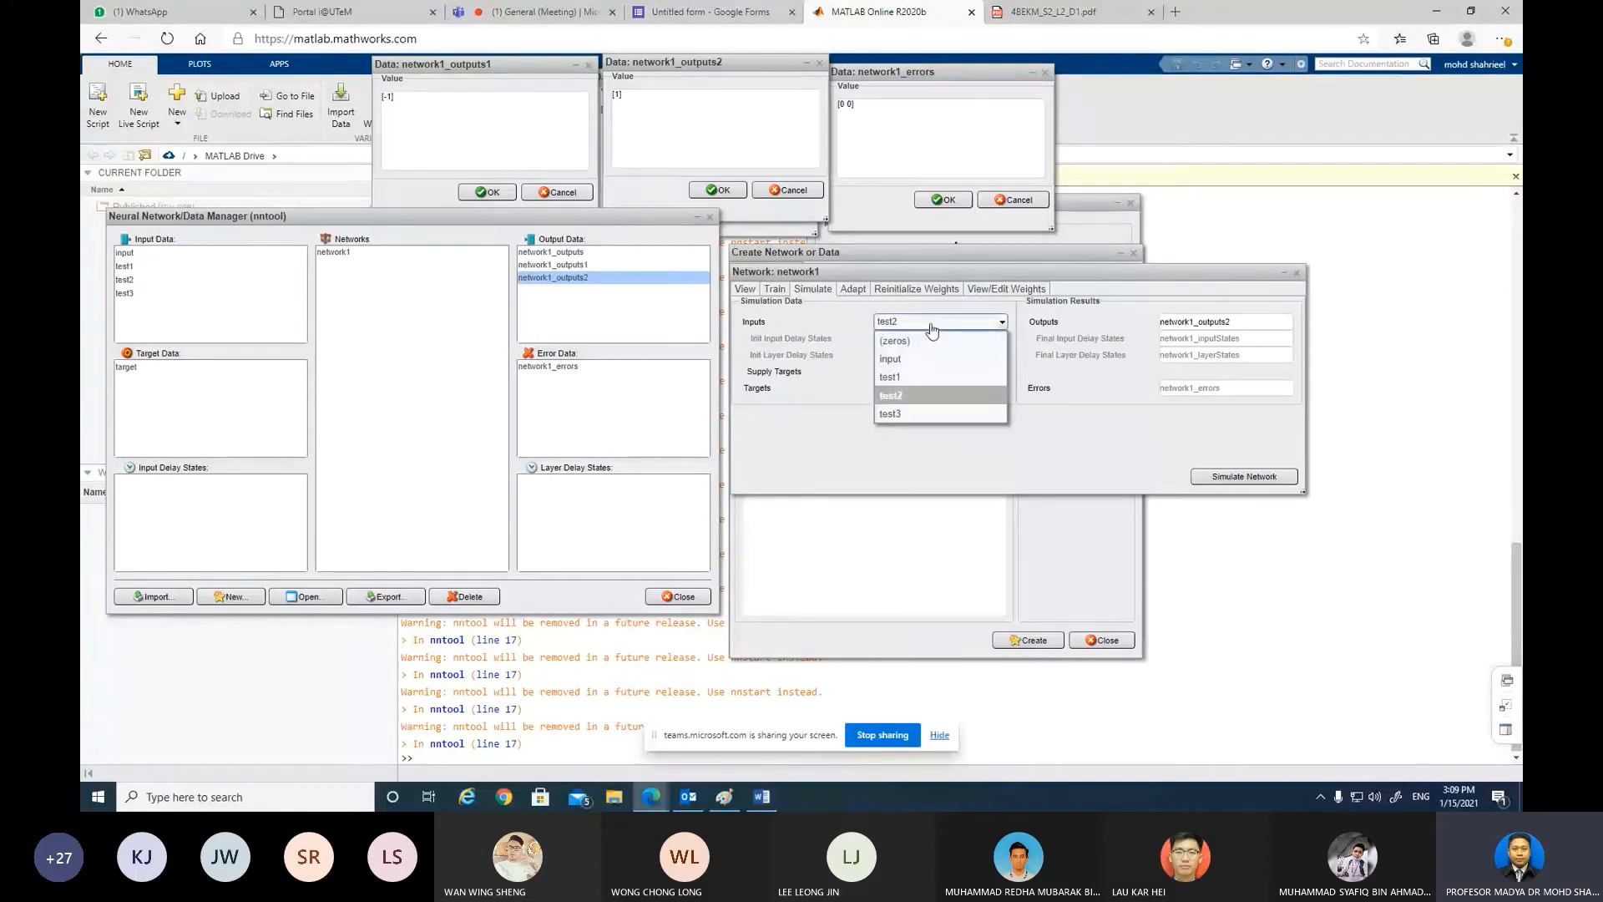
{"action": "left_click", "coordinate": [916, 415]}
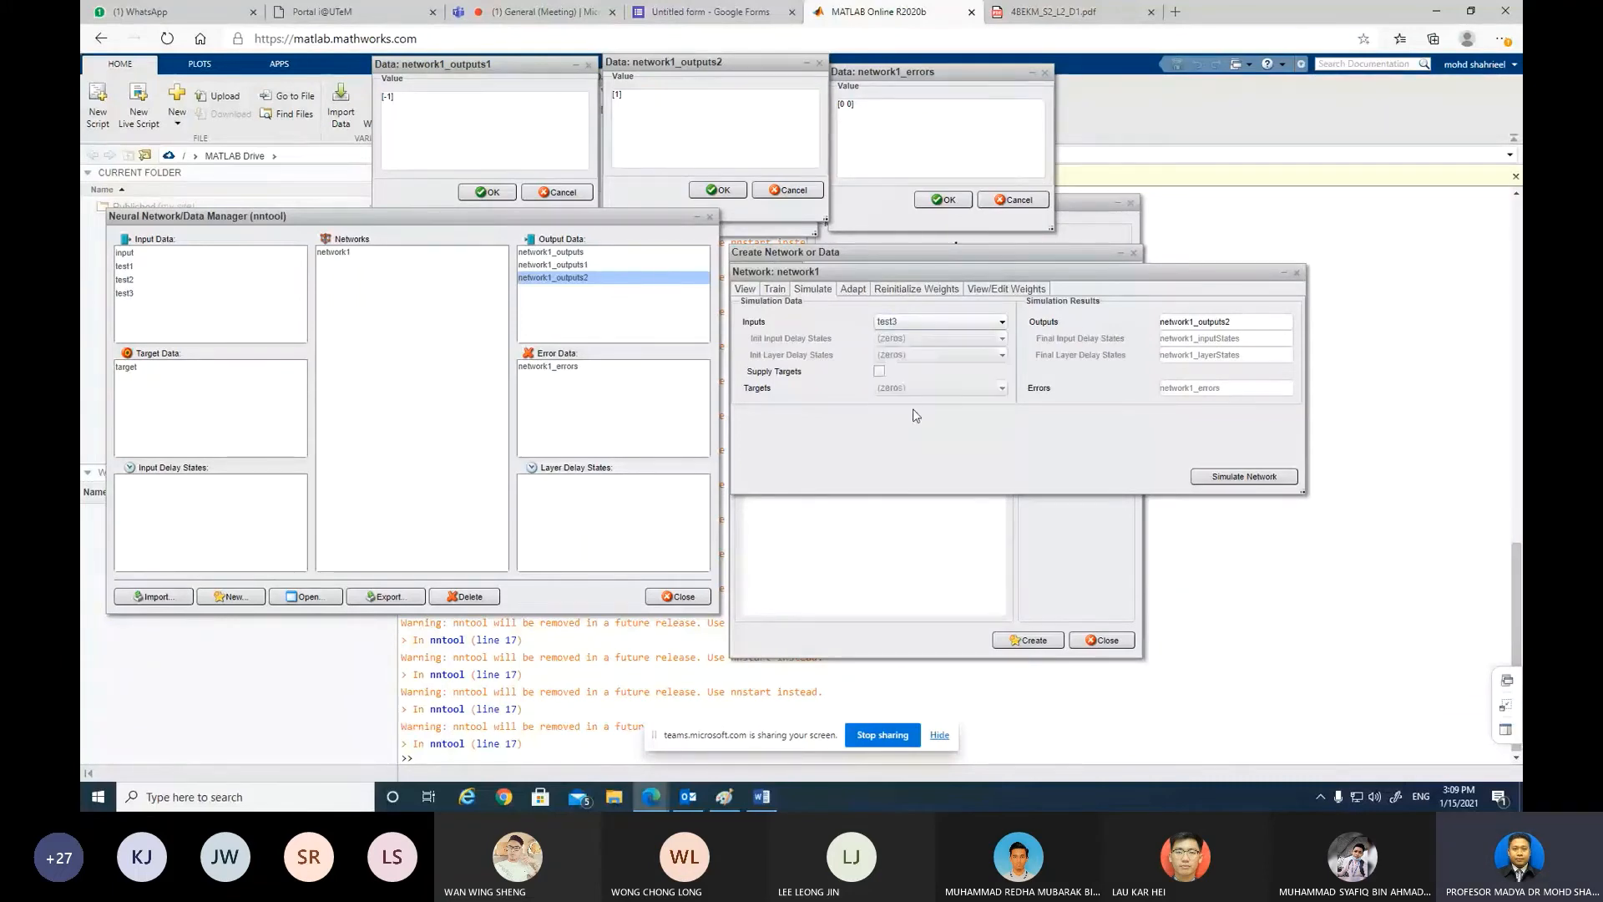
{"action": "left_click", "coordinate": [1247, 321]}
{"action": "key", "text": "BackSpace"}
{"action": "type", "text": "3"}
{"action": "left_click", "coordinate": [1244, 477]}
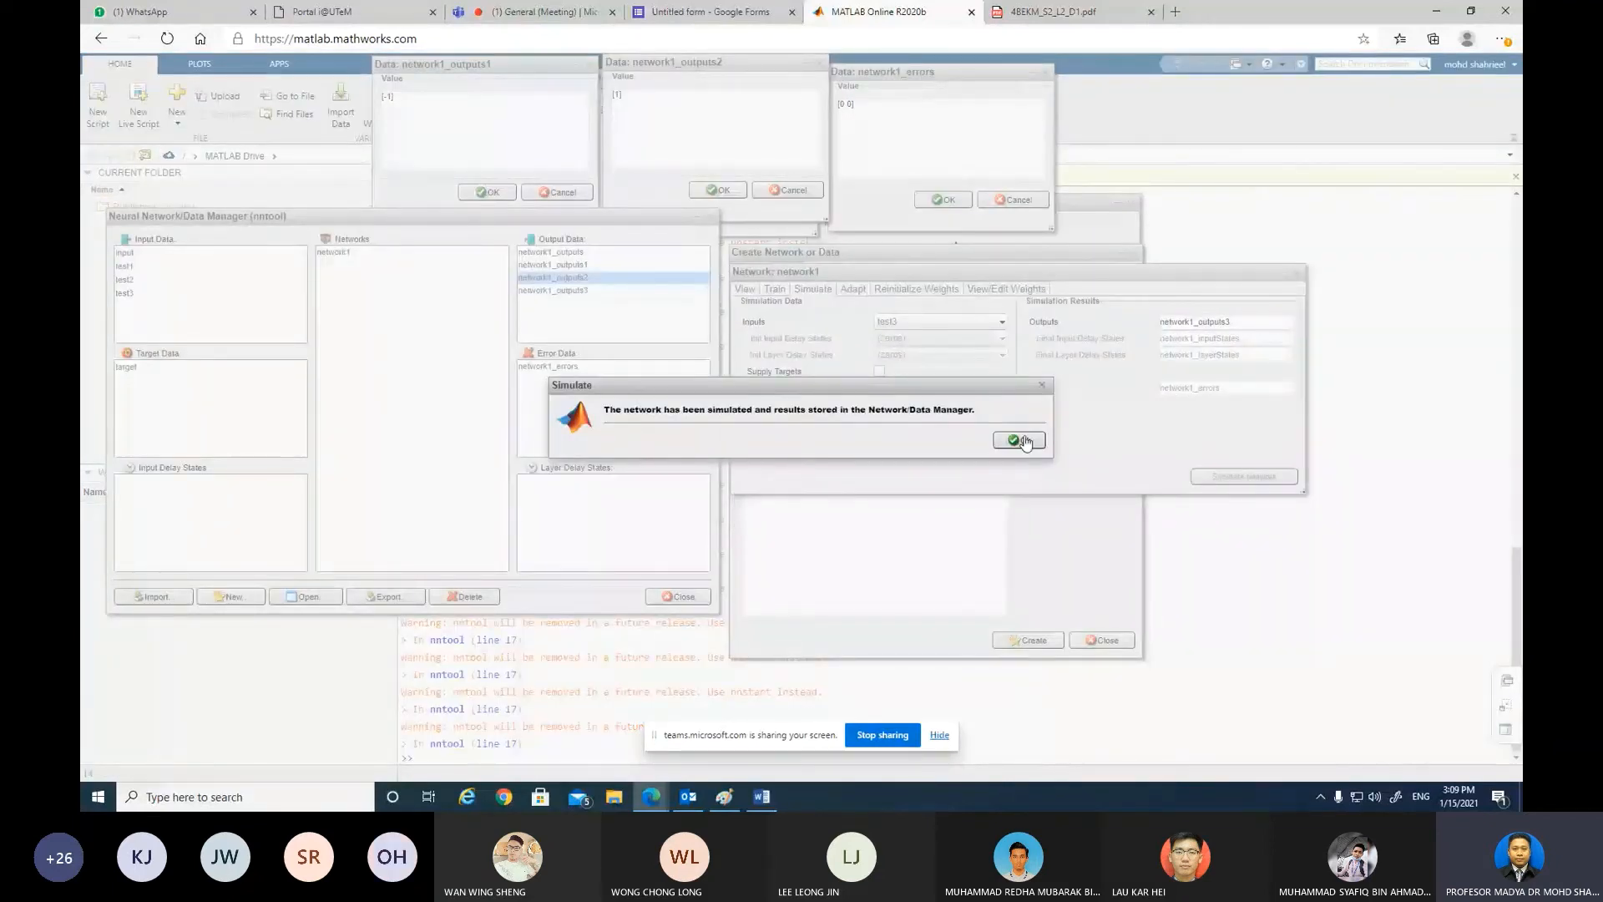
{"action": "left_click", "coordinate": [1012, 440]}
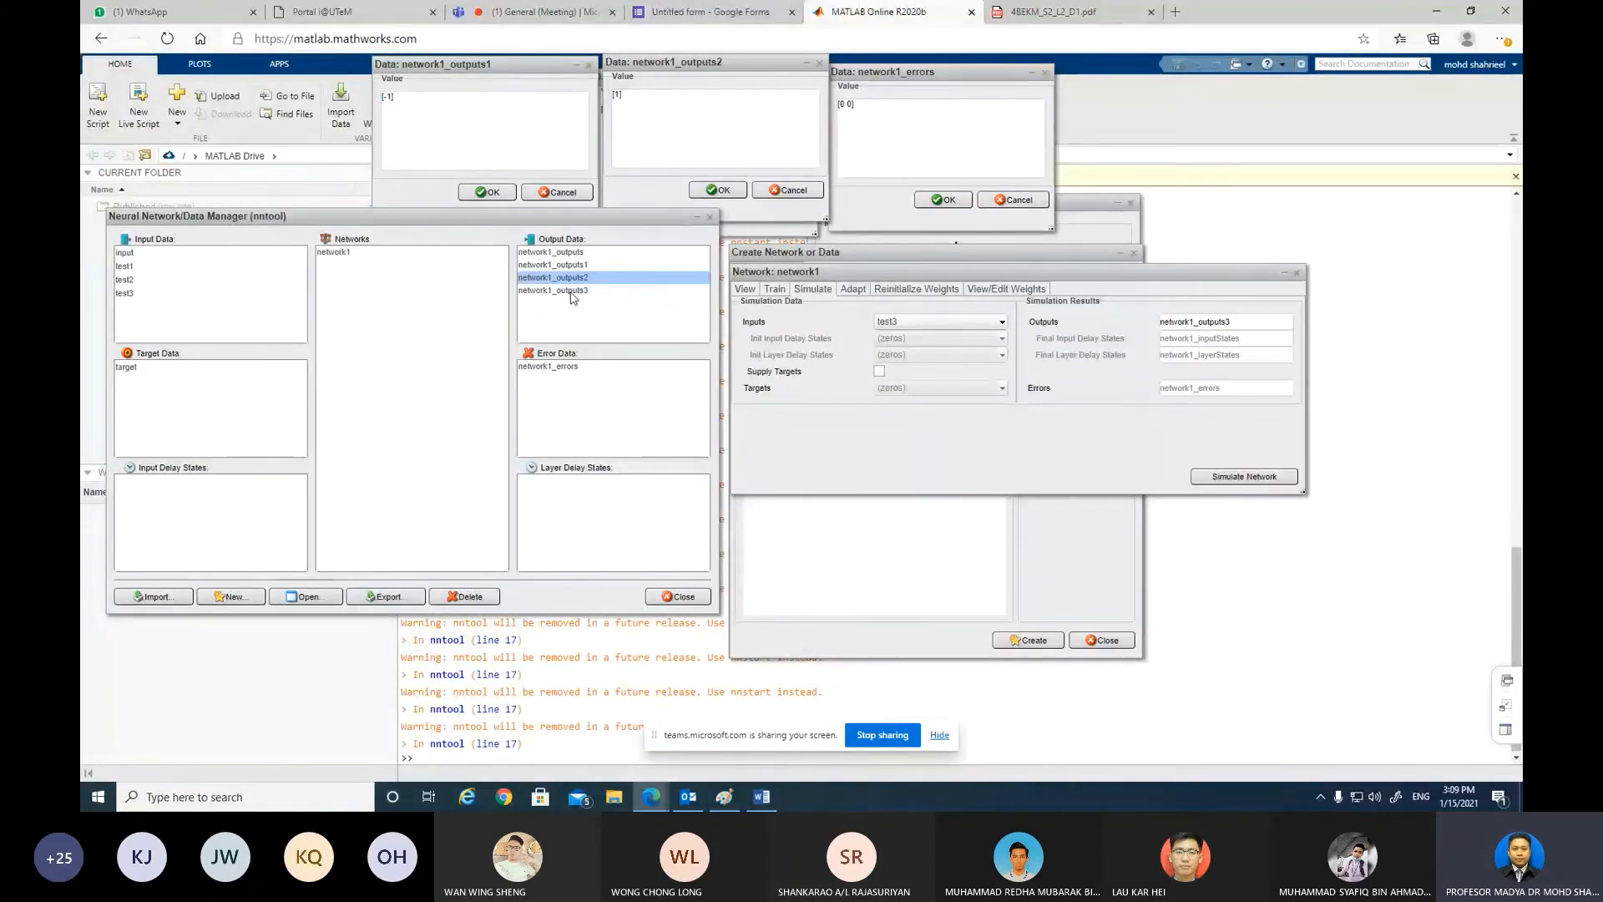
Step: Display the value of network1_outputs3 and place its window beside the network1_outputs1 window
{"action": "left_click", "coordinate": [572, 291]}
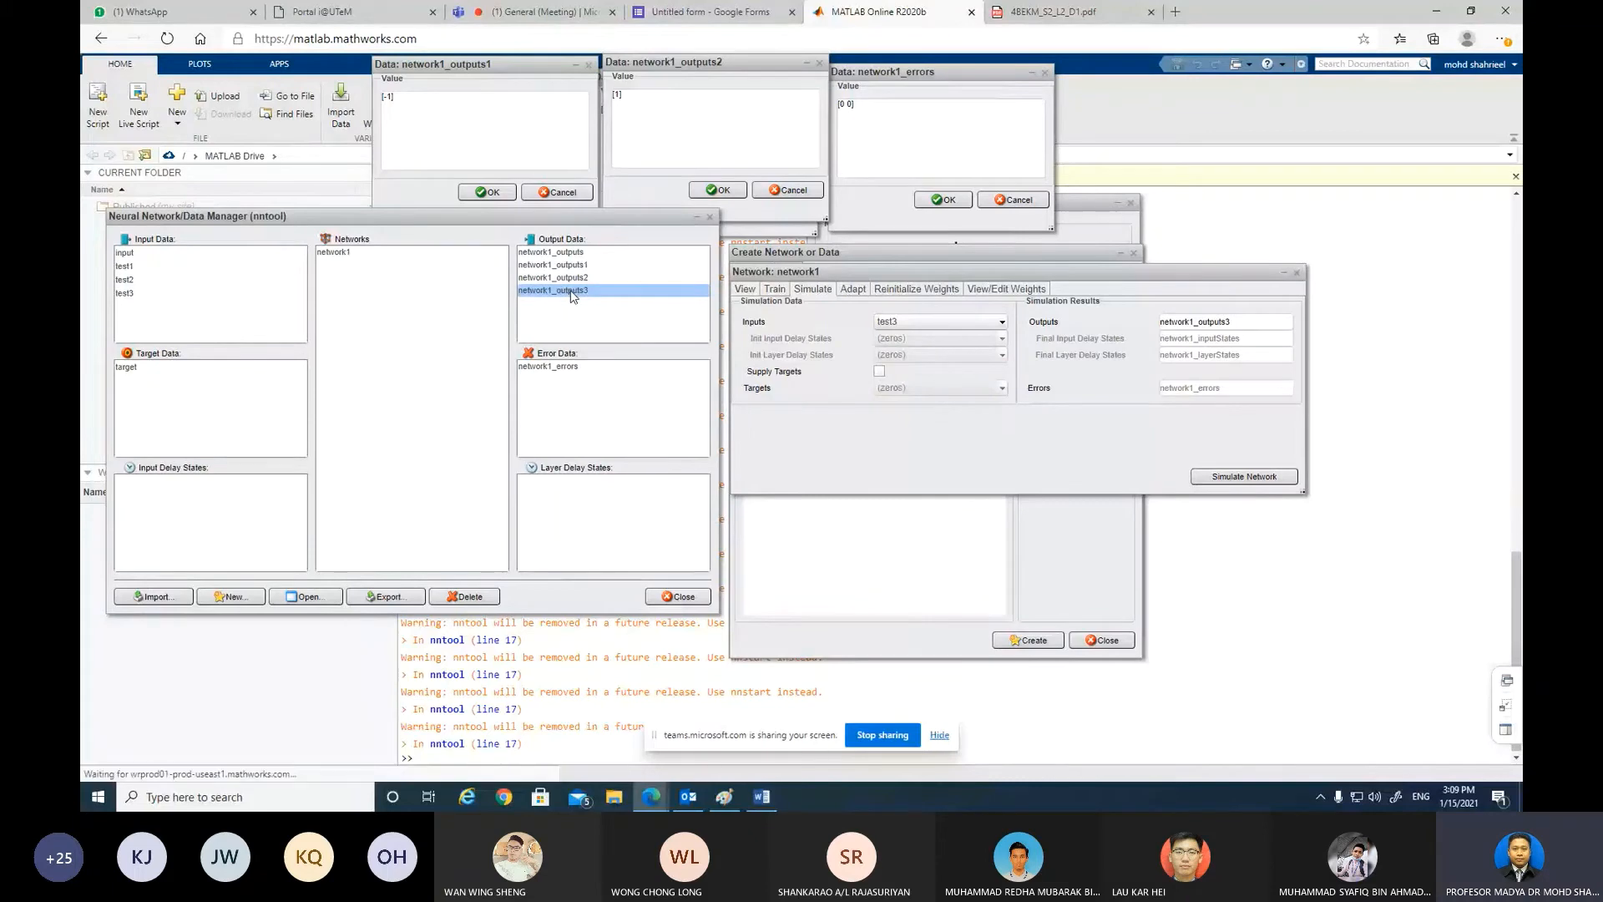
{"action": "double_click", "coordinate": [573, 292]}
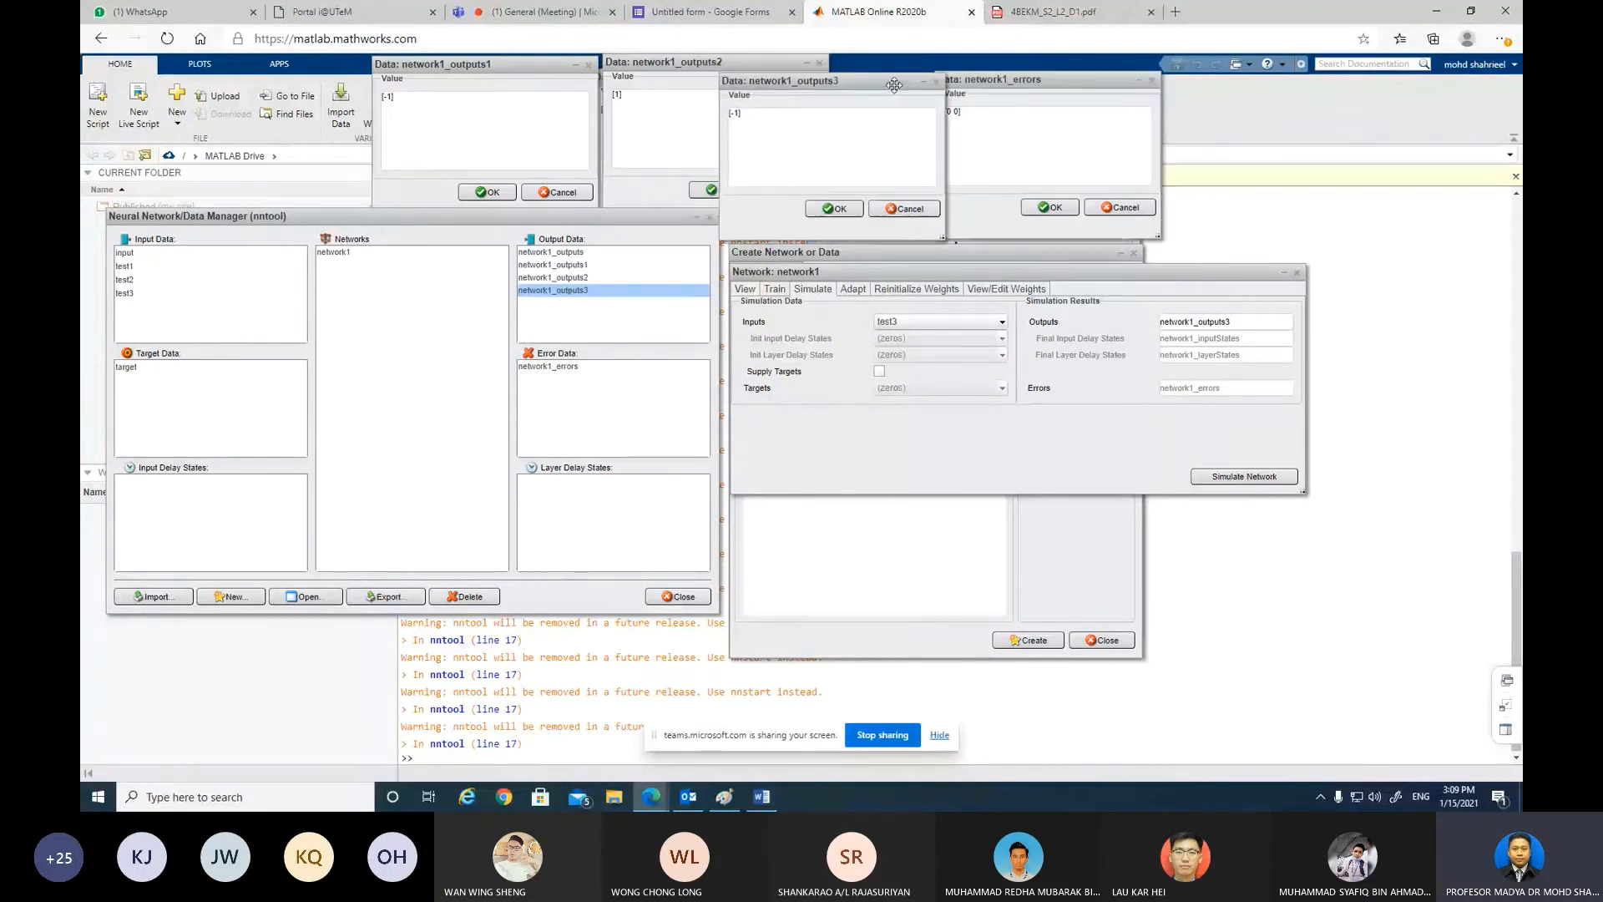
{"action": "left_click_drag", "start_coordinate": [882, 64], "coordinate": [263, 62]}
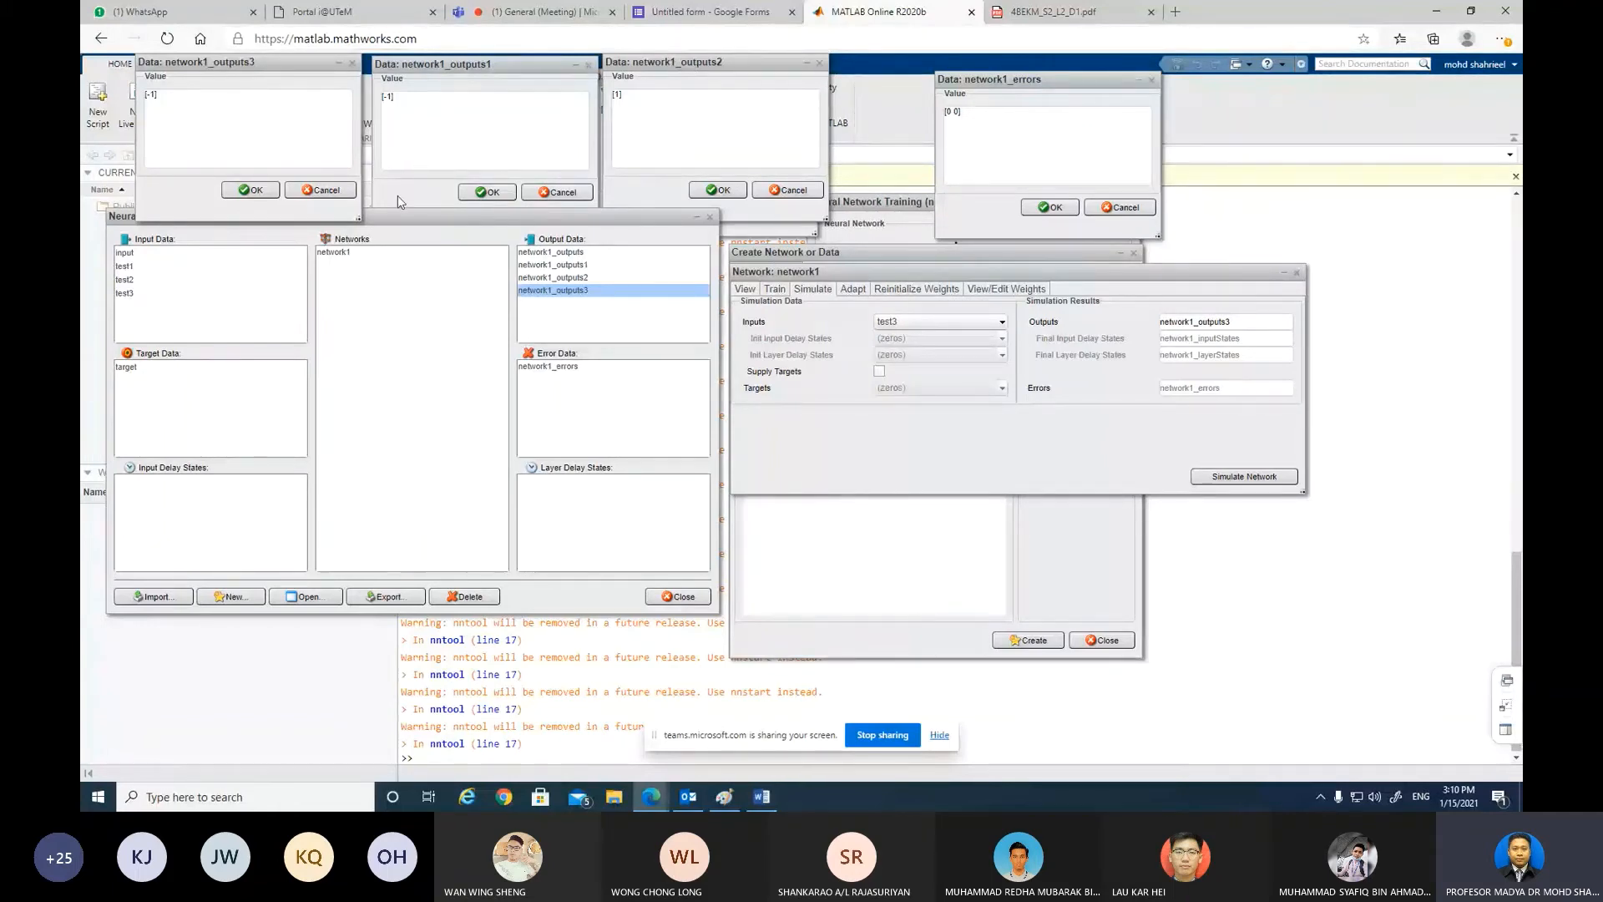
Step: Close all output and error data windows, the training, network and data creation windows, and the Neural Network/Data Manager
{"action": "left_click", "coordinate": [348, 193]}
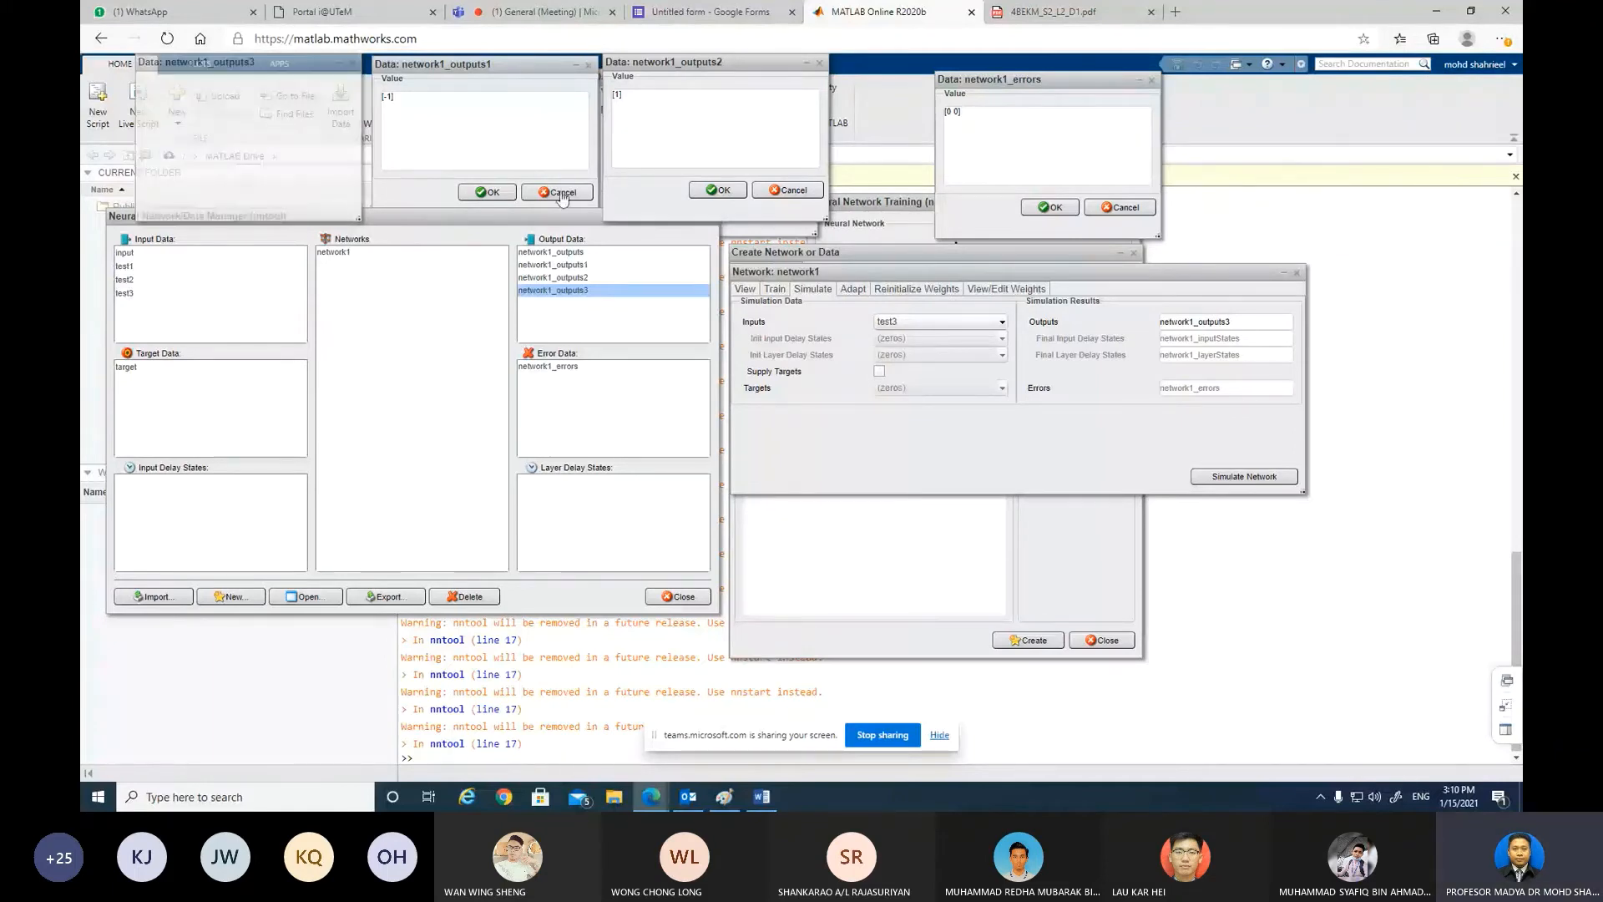
{"action": "left_click", "coordinate": [796, 194]}
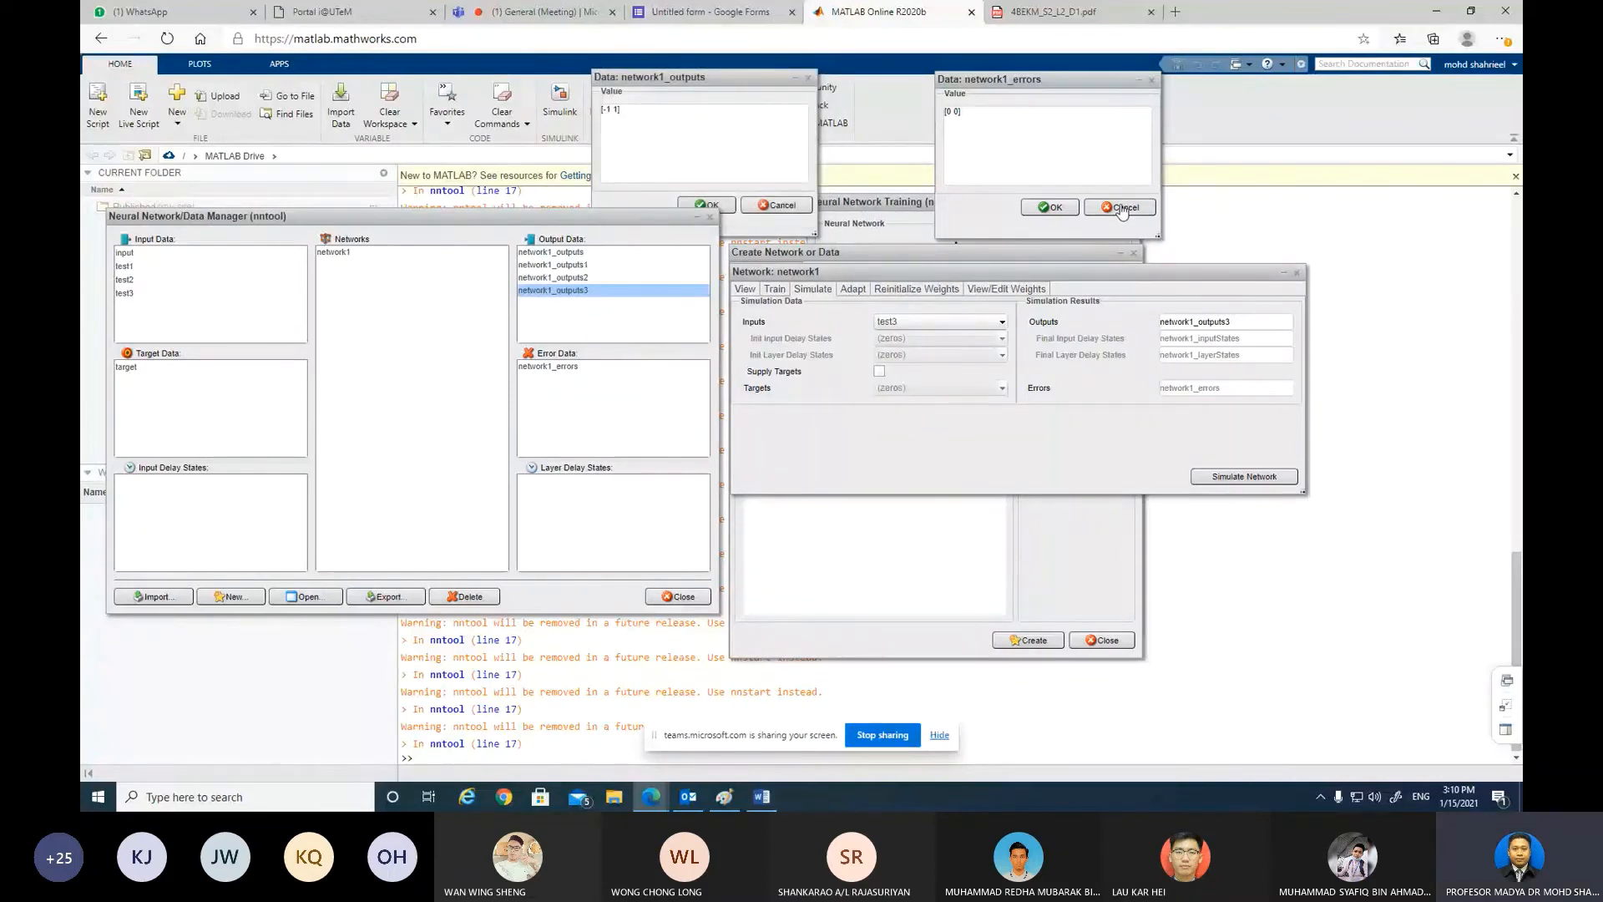
{"action": "left_click", "coordinate": [1122, 209]}
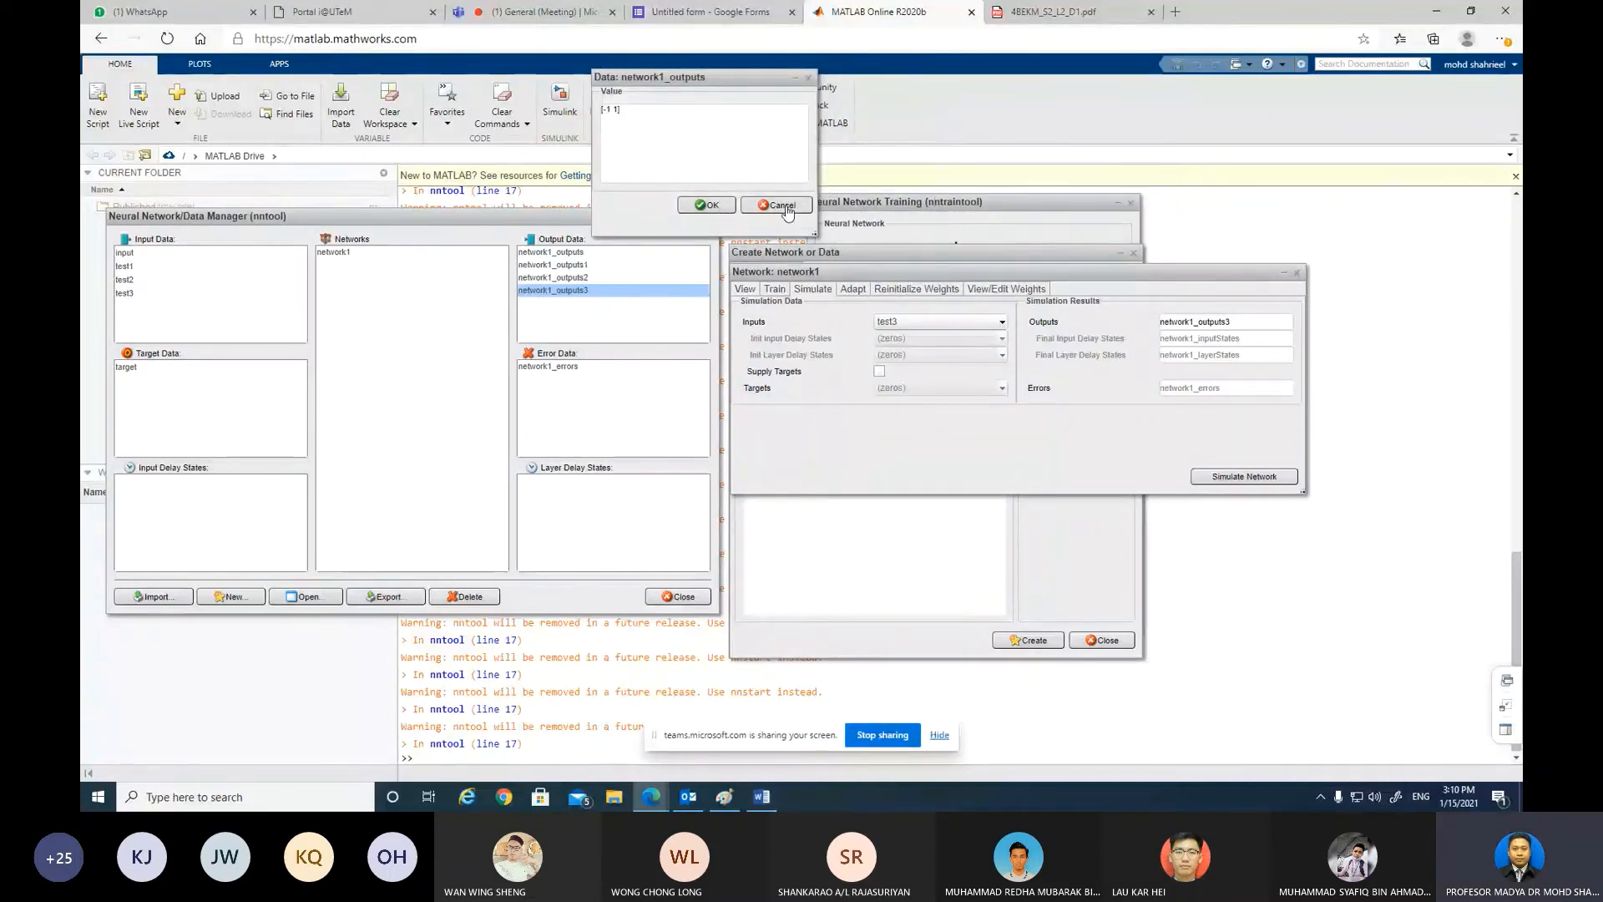
{"action": "left_click", "coordinate": [1113, 236]}
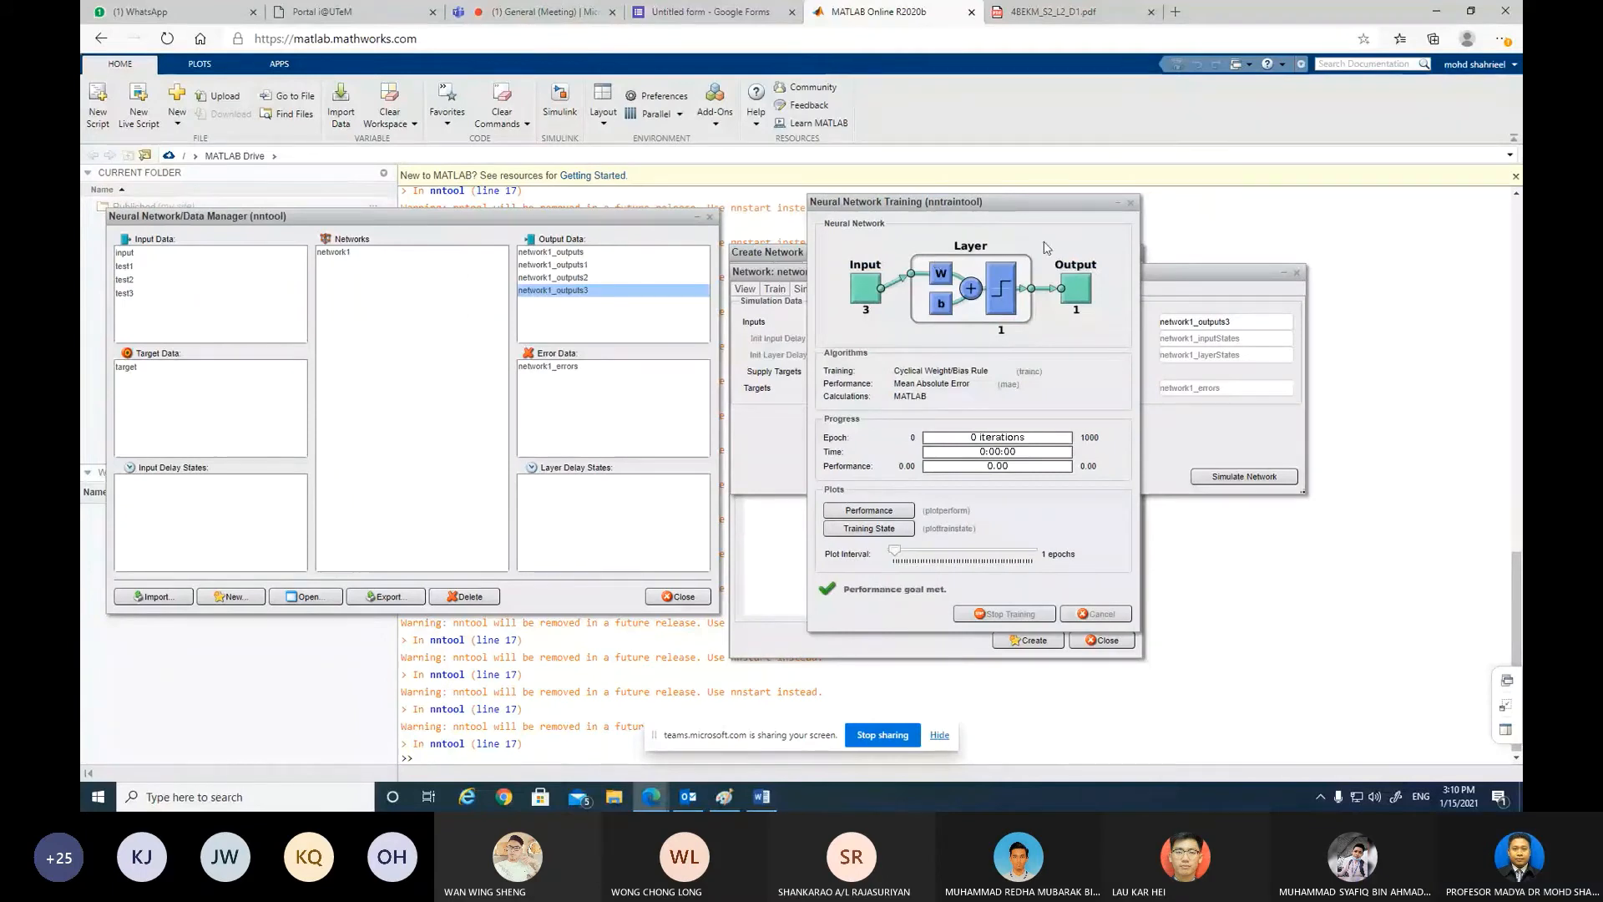
{"action": "left_click", "coordinate": [1129, 204]}
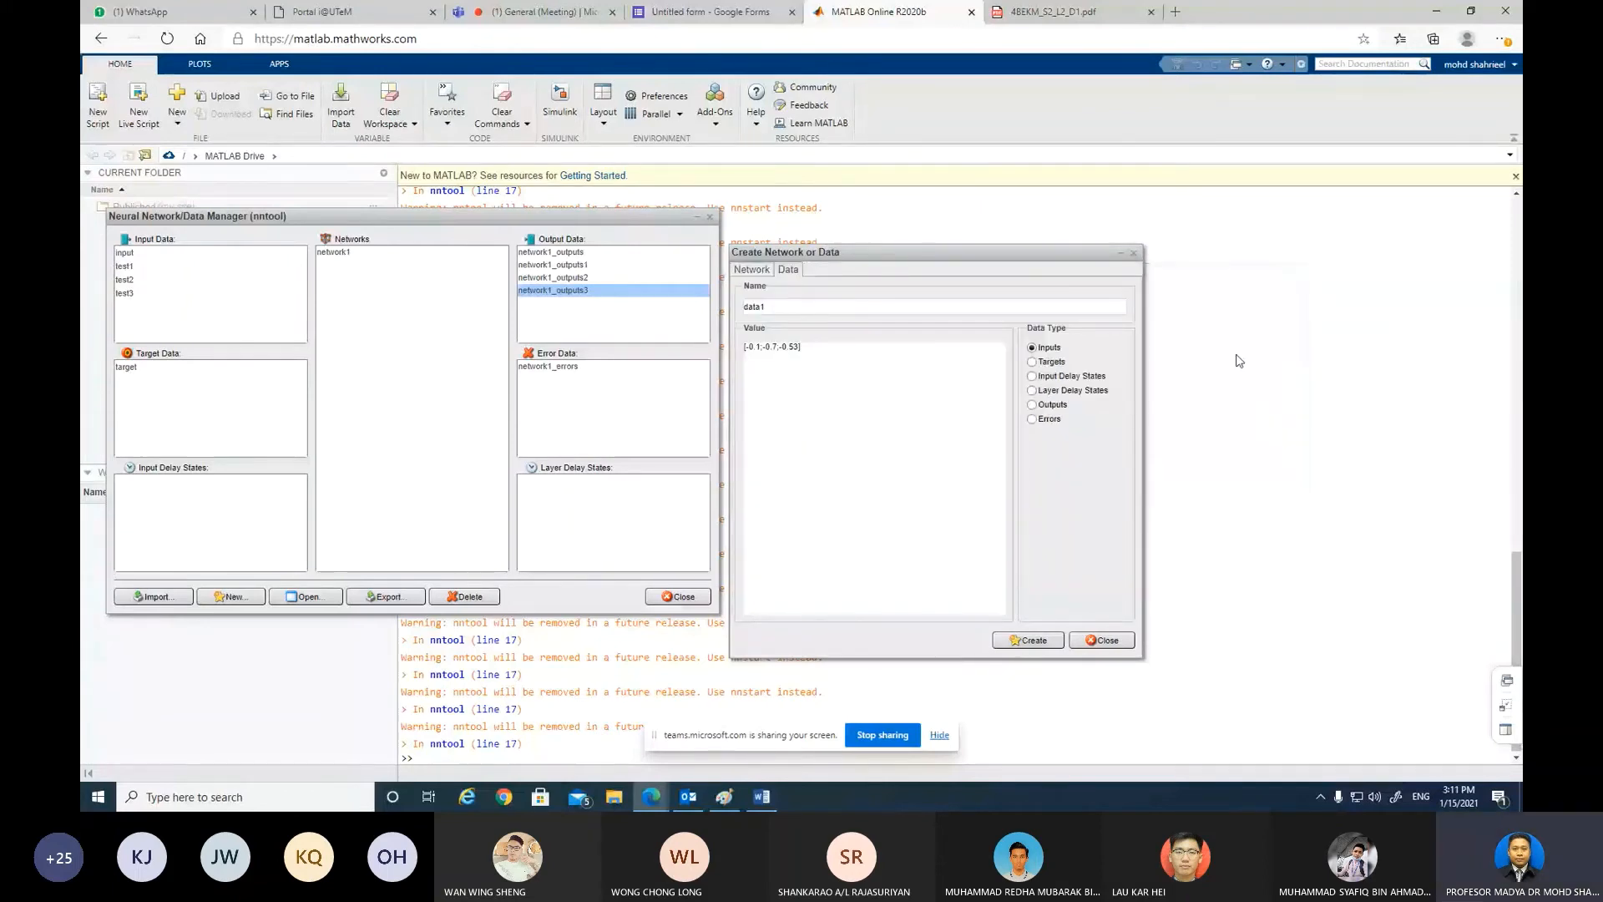
{"action": "left_click", "coordinate": [1133, 252]}
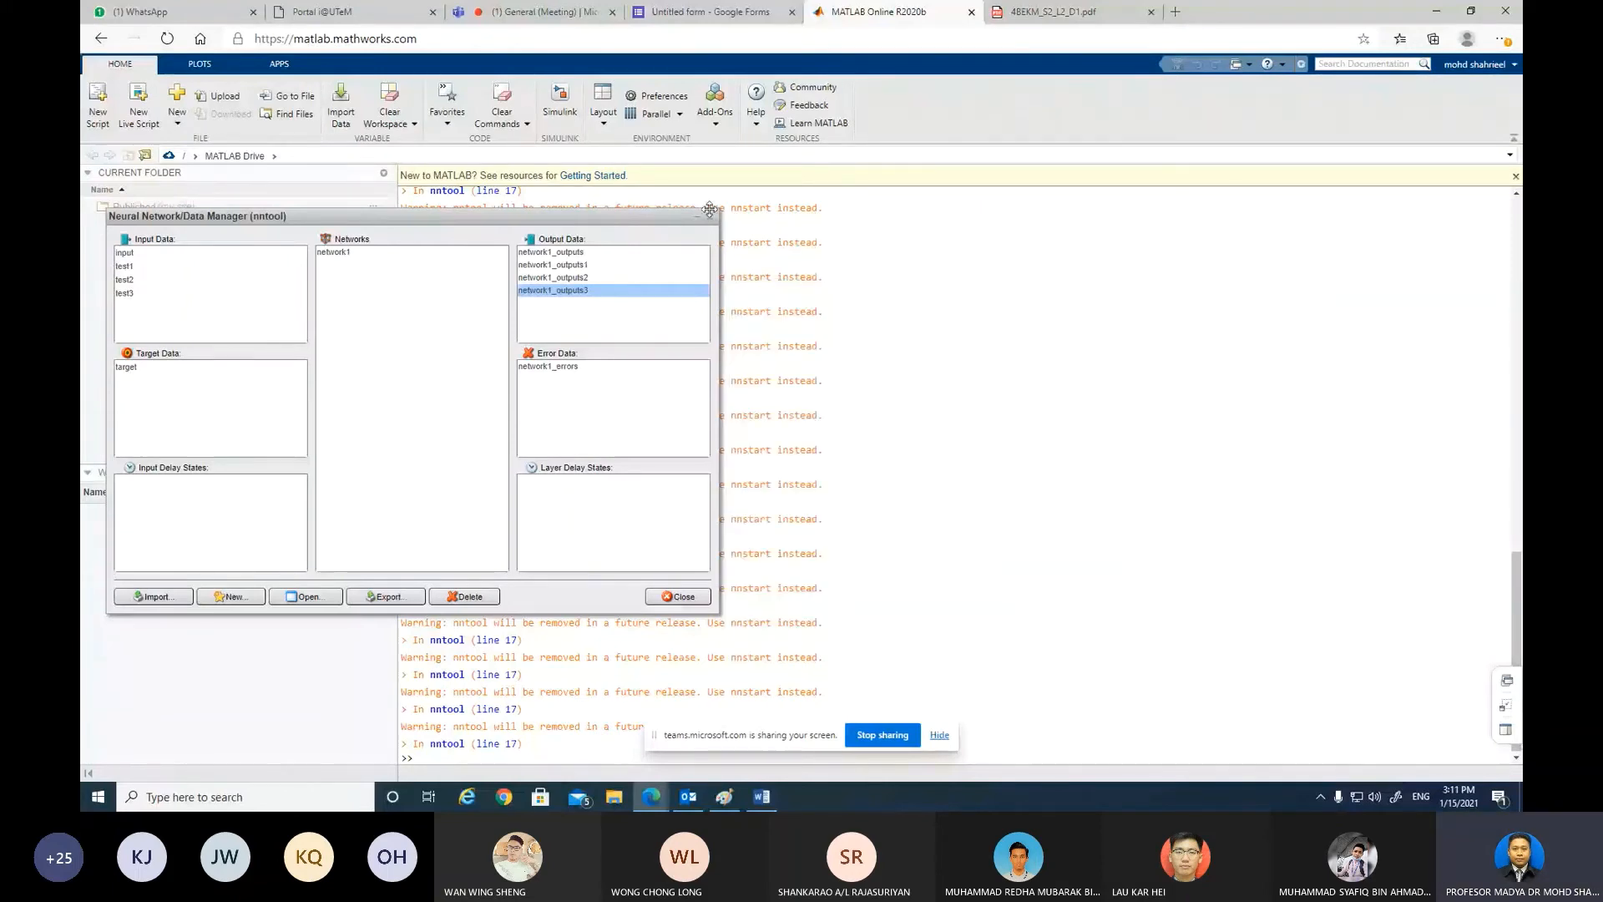
{"action": "left_click", "coordinate": [709, 210]}
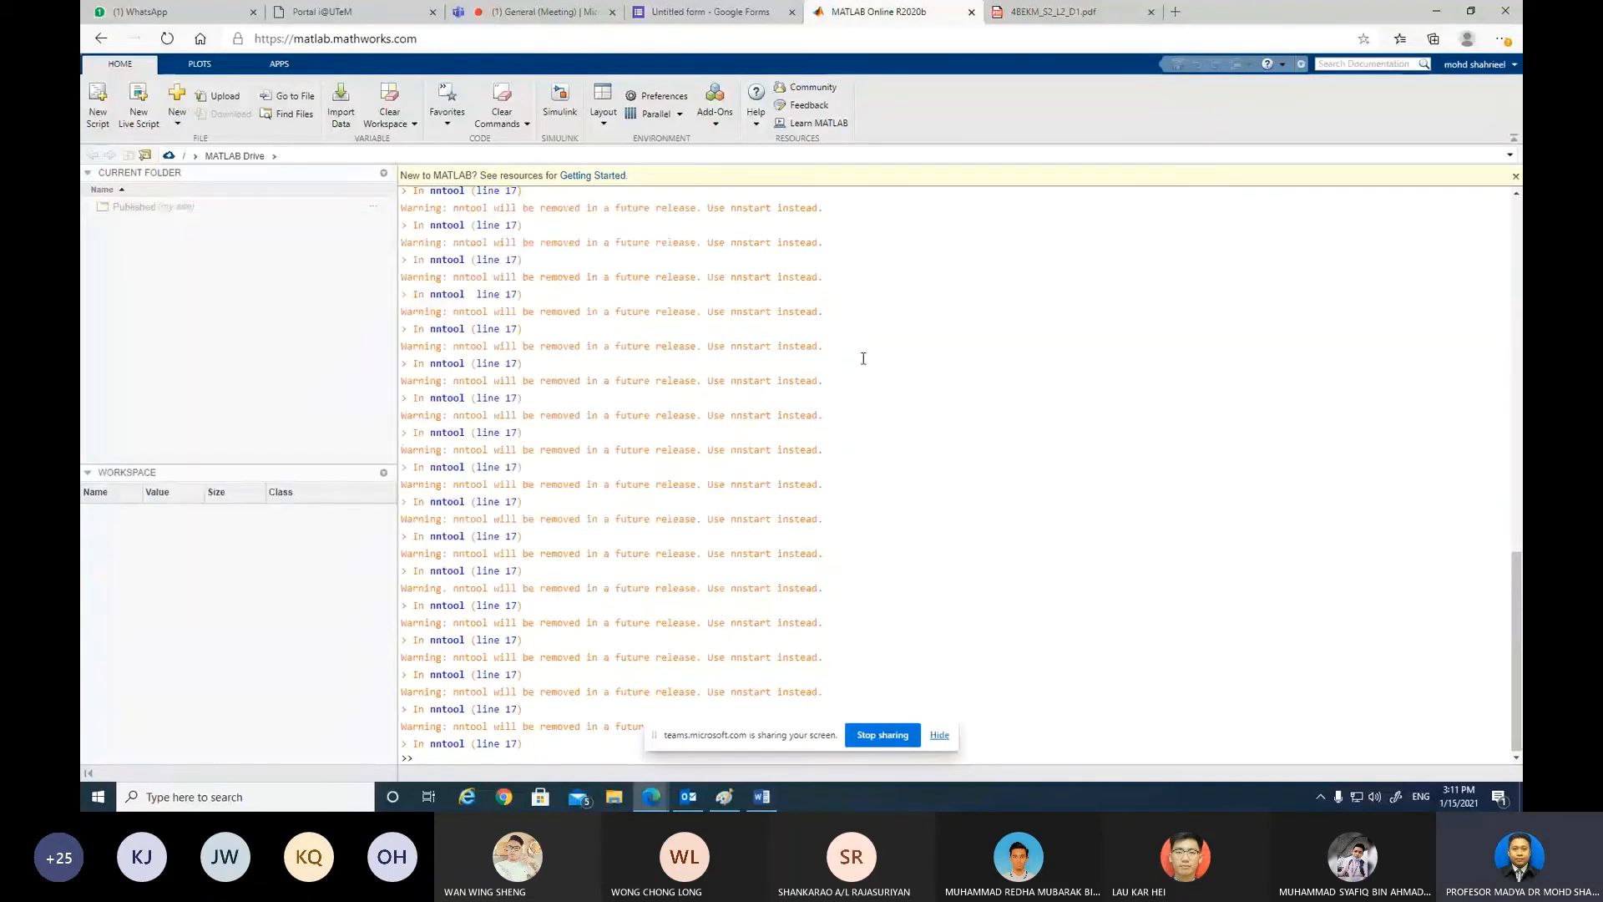
Step: Clear the Command Window with the clc command
{"action": "scroll", "coordinate": [875, 486], "scroll_direction": "up", "scroll_amount": 2}
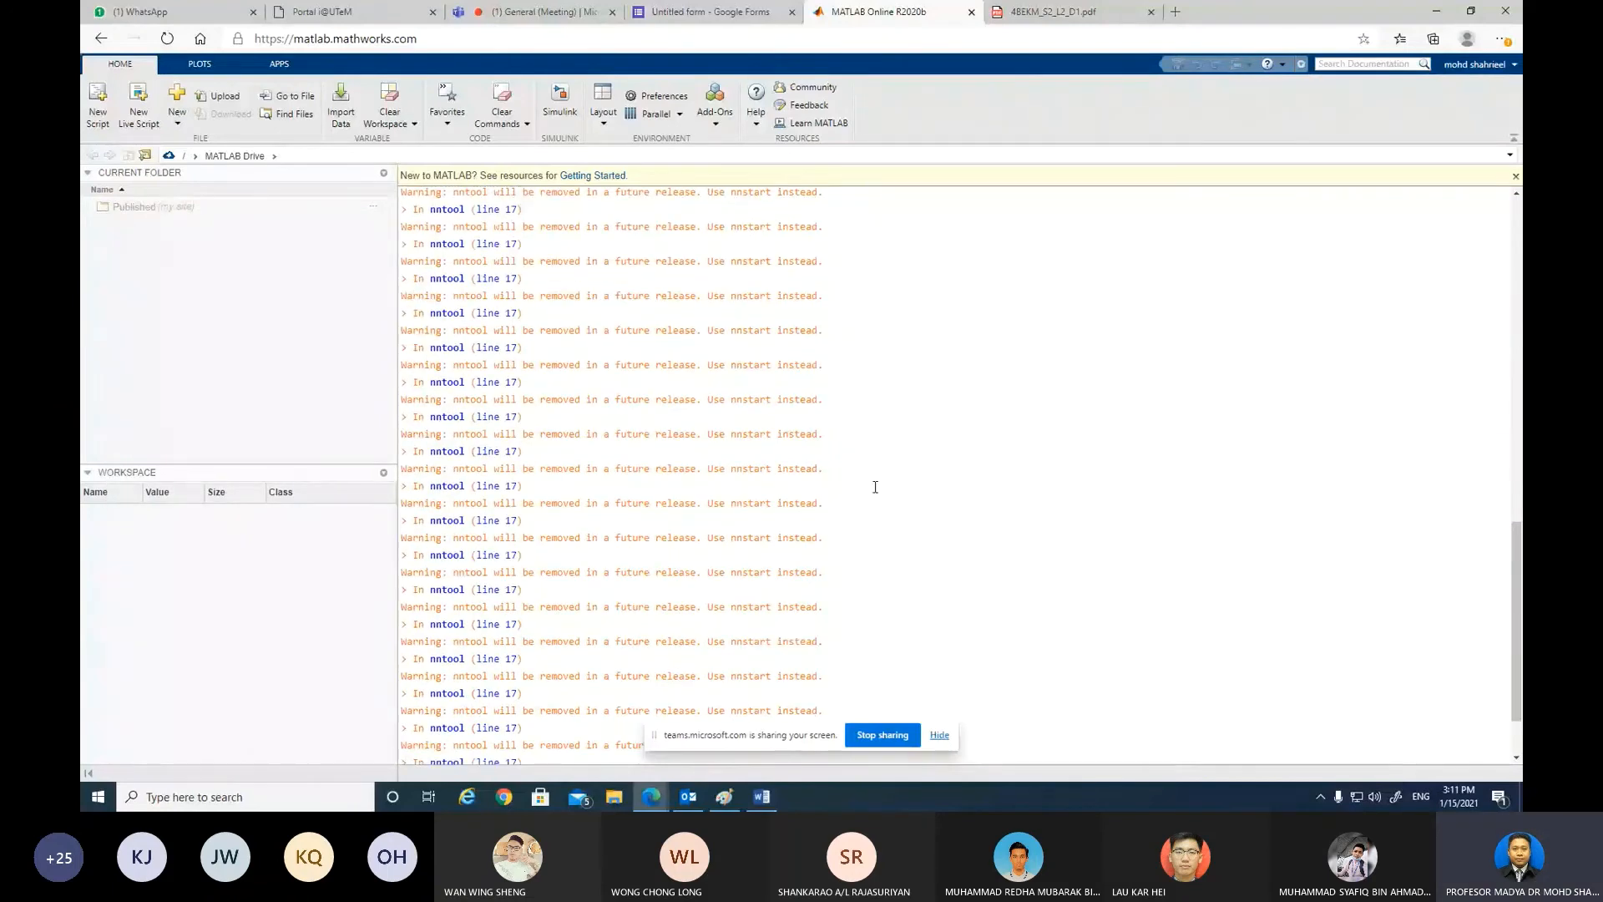
{"action": "scroll", "coordinate": [875, 486], "scroll_direction": "down", "scroll_amount": 1}
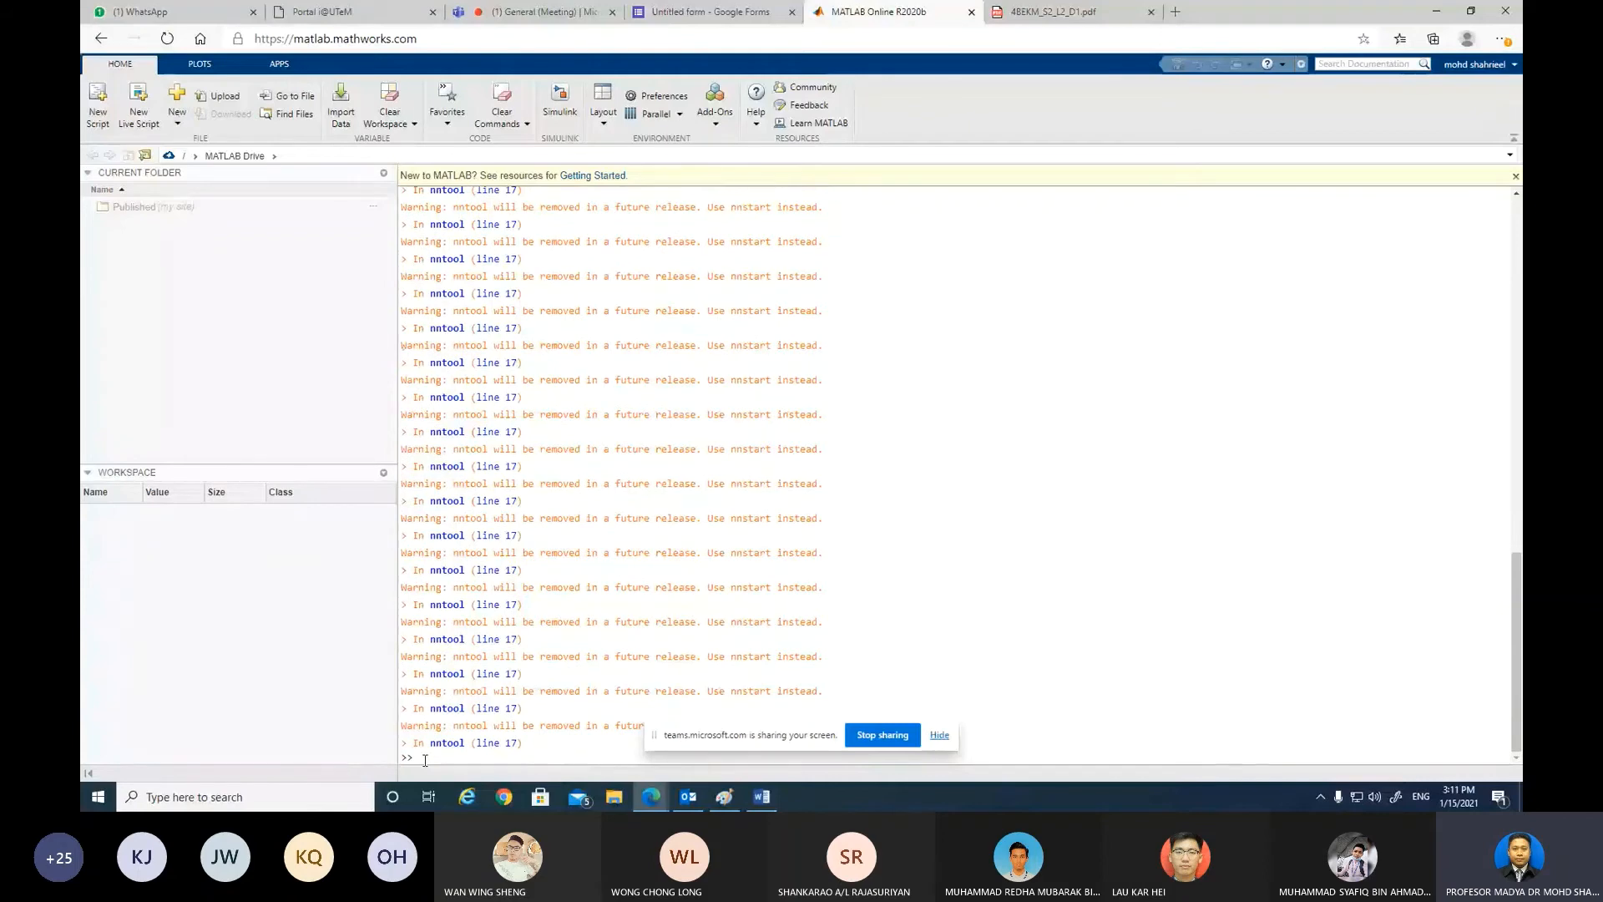
{"action": "left_click", "coordinate": [425, 760]}
{"action": "type", "text": "clc"}
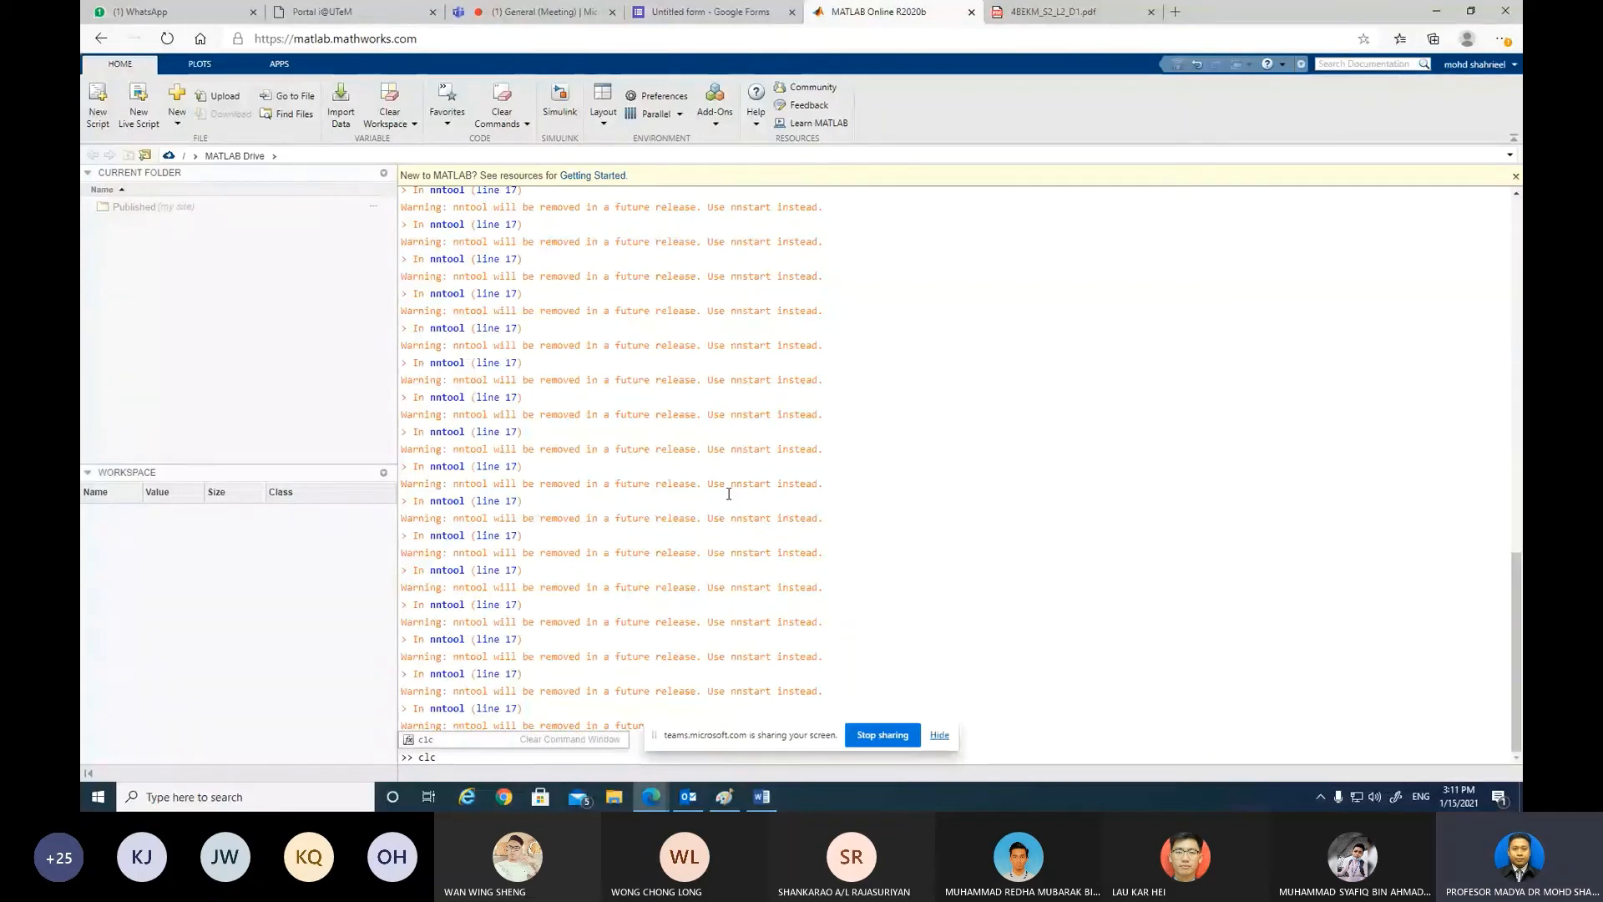
{"action": "key", "text": "Return"}
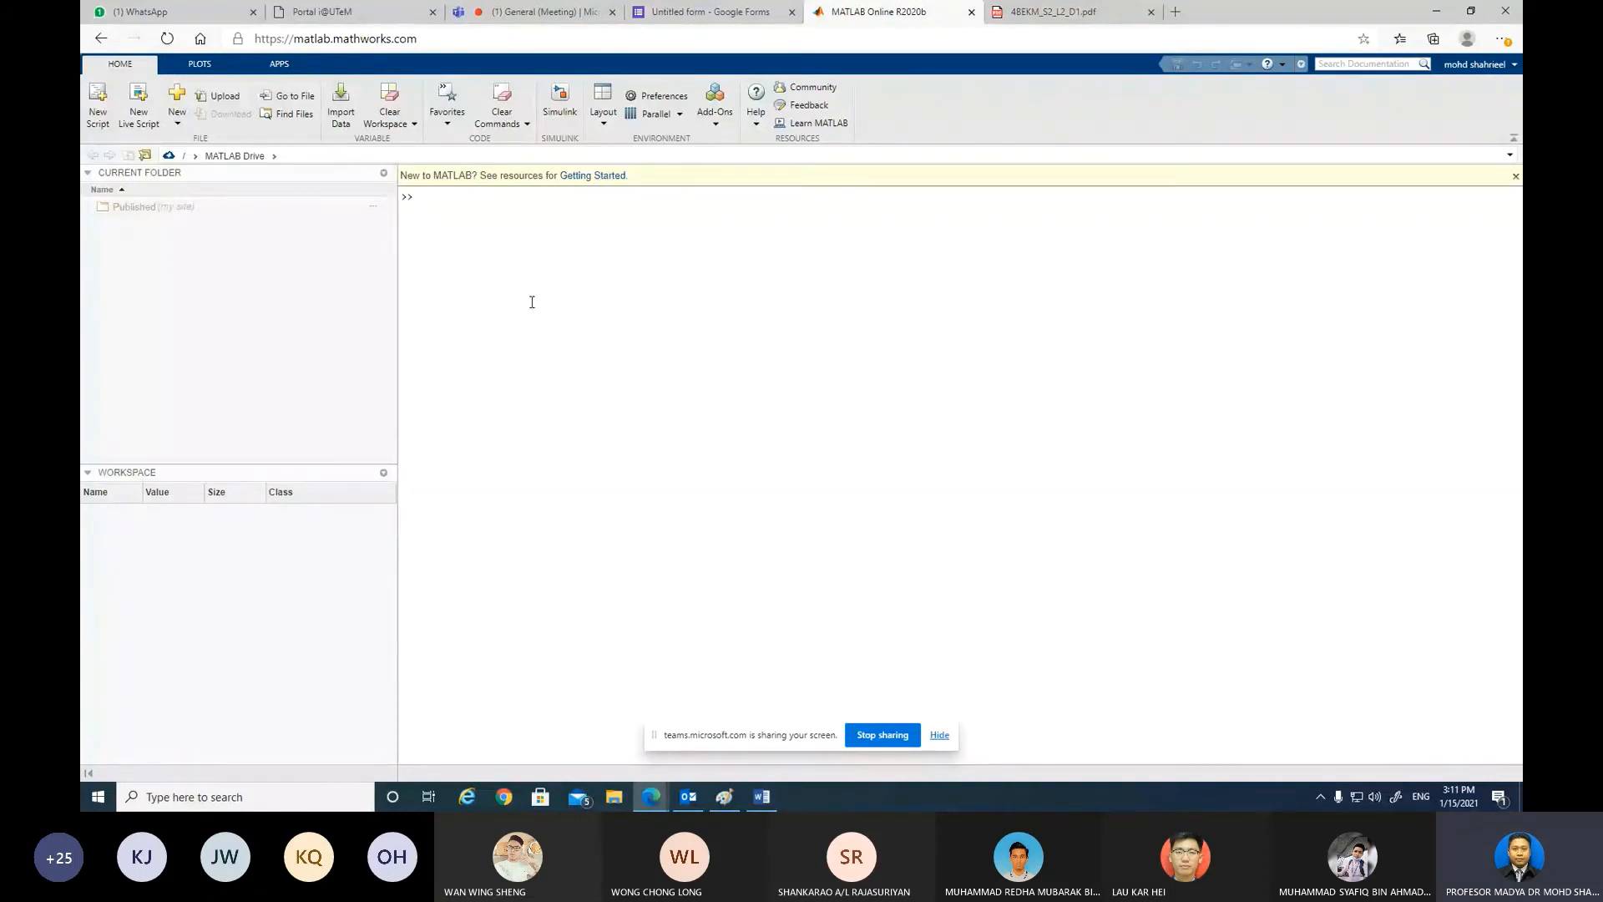
Step: Run nnstart and move the Neural Network Start window clear of the command prompt
{"action": "type", "text": "nstart"}
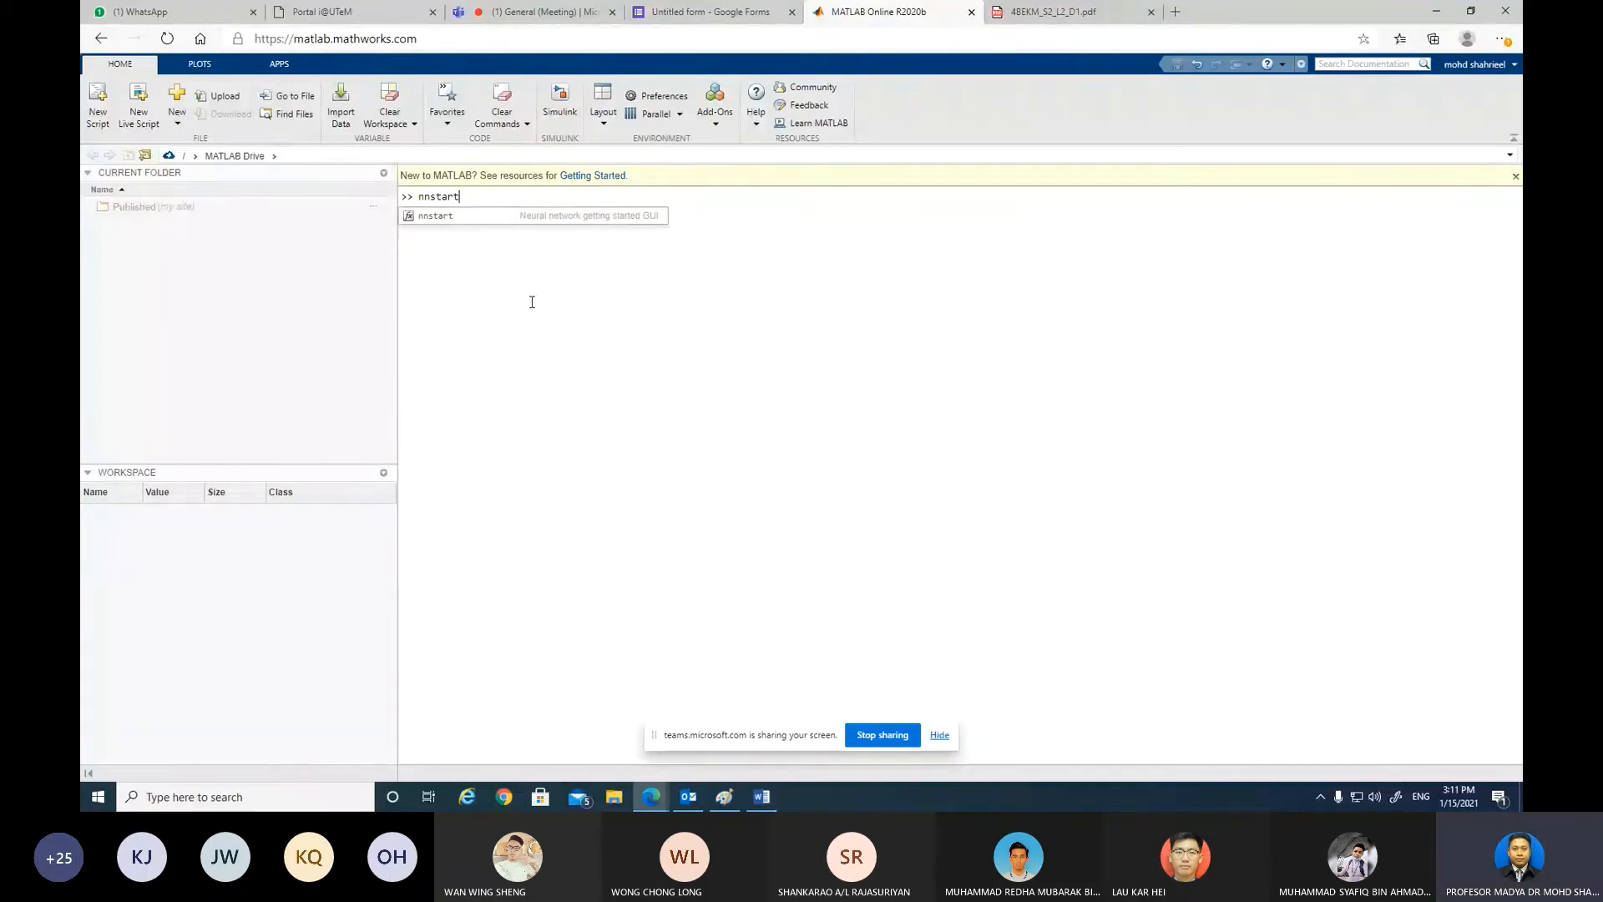
{"action": "key", "text": "Return"}
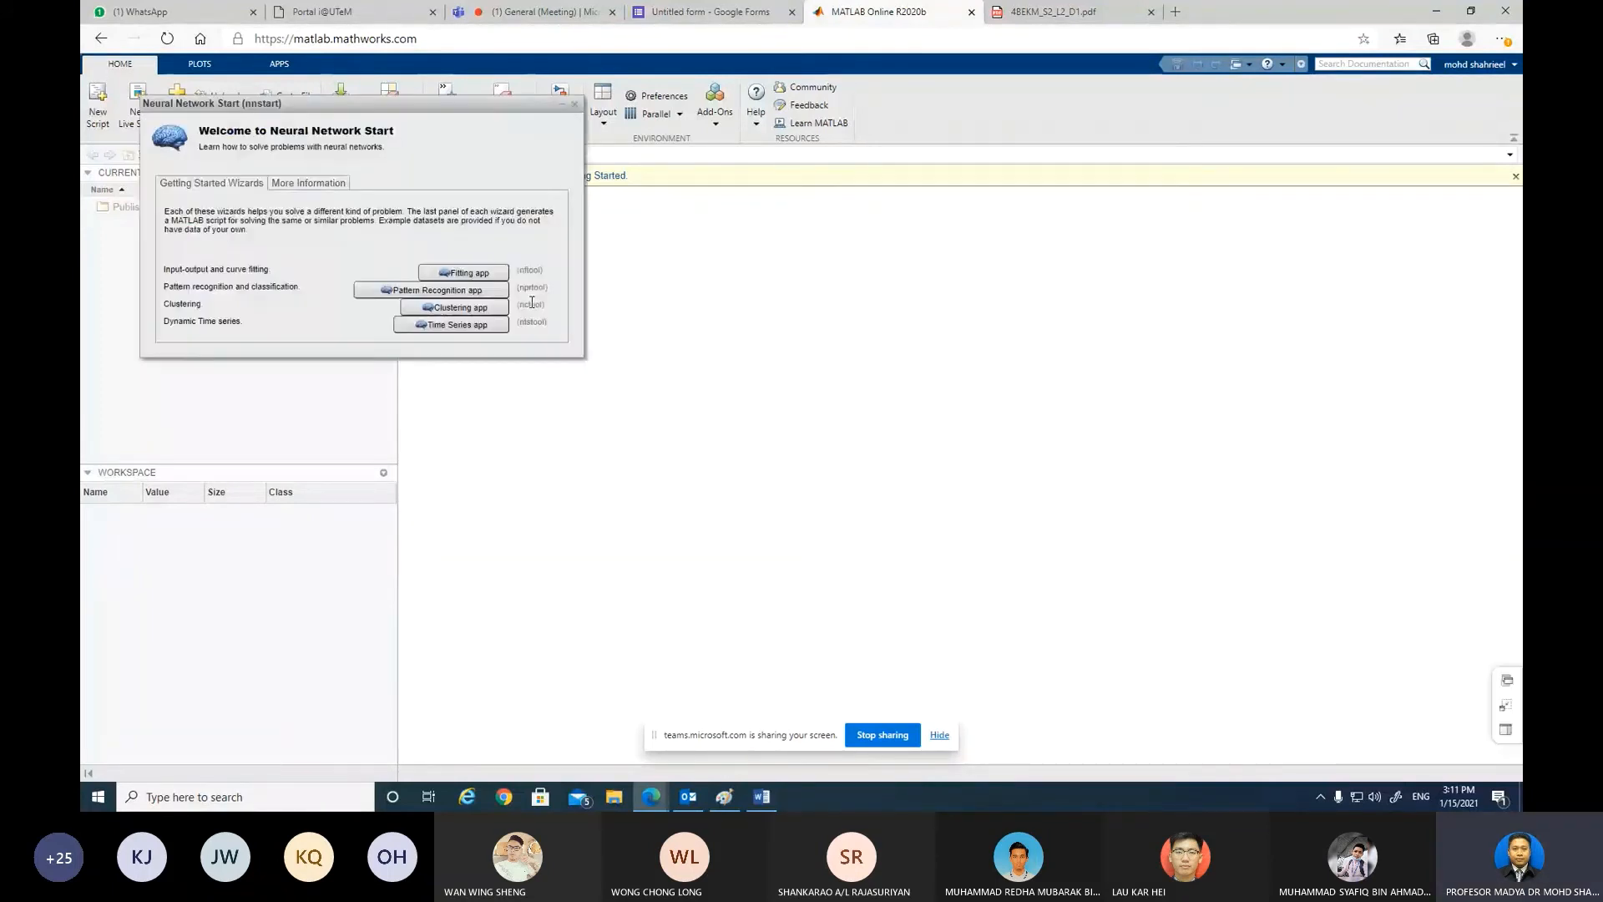
{"action": "left_click_drag", "start_coordinate": [312, 103], "coordinate": [842, 140]}
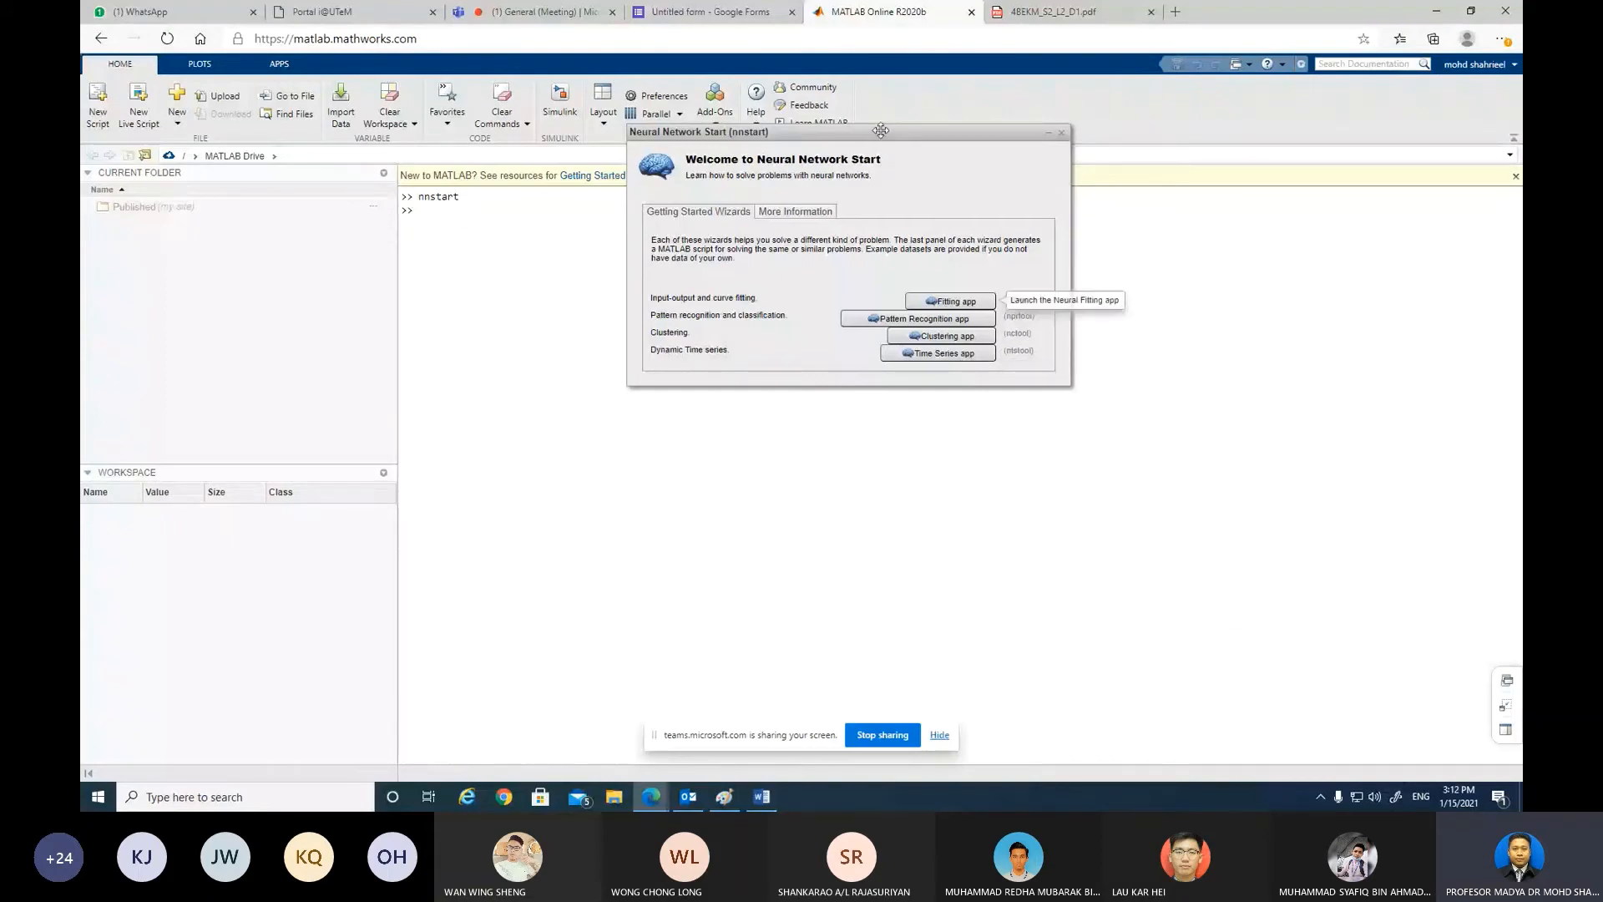
{"action": "left_click_drag", "start_coordinate": [881, 131], "coordinate": [971, 125]}
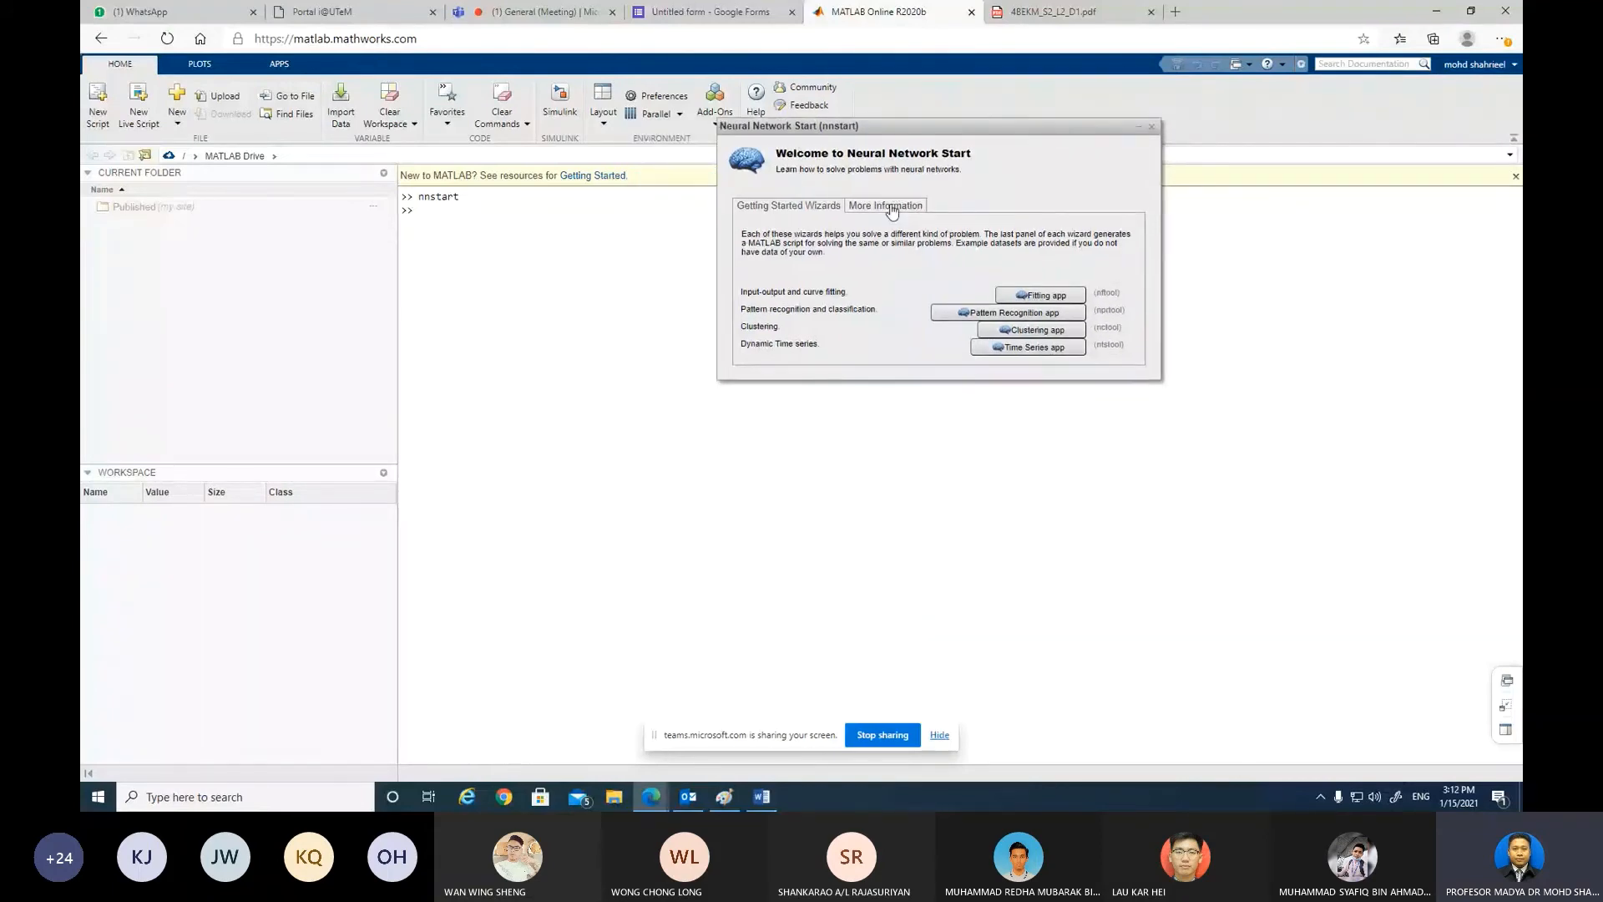
Step: Run nntool and arrange the Neural Network/Data Manager and Neural Network Start windows so both can be seen
{"action": "left_click", "coordinate": [429, 209]}
{"action": "type", "text": "nntool"}
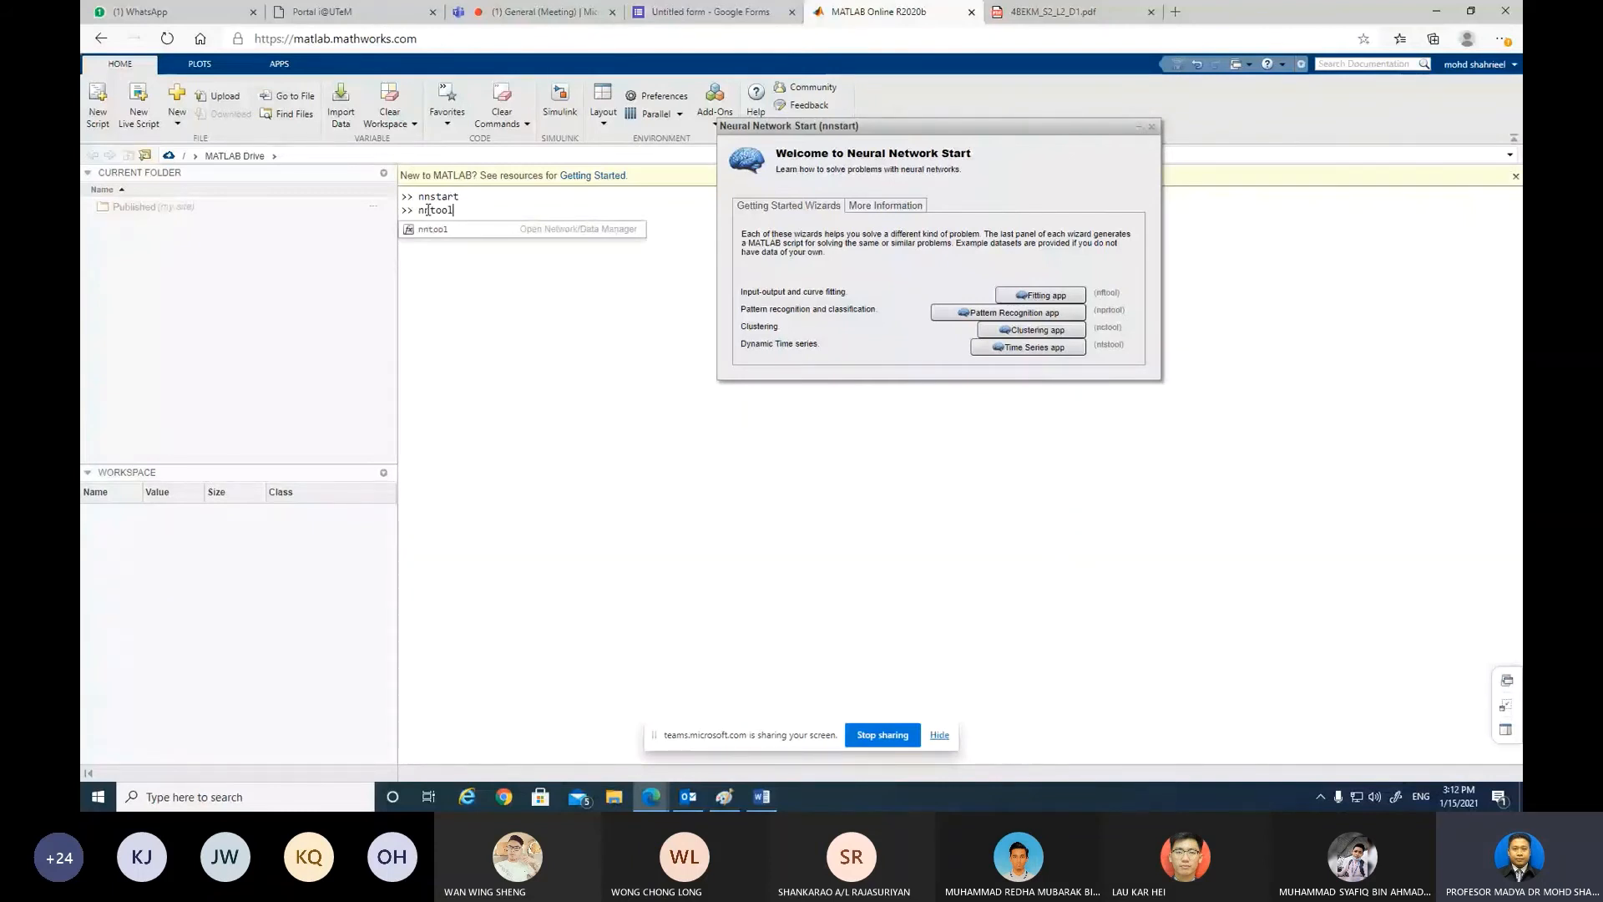
{"action": "key", "text": "Return"}
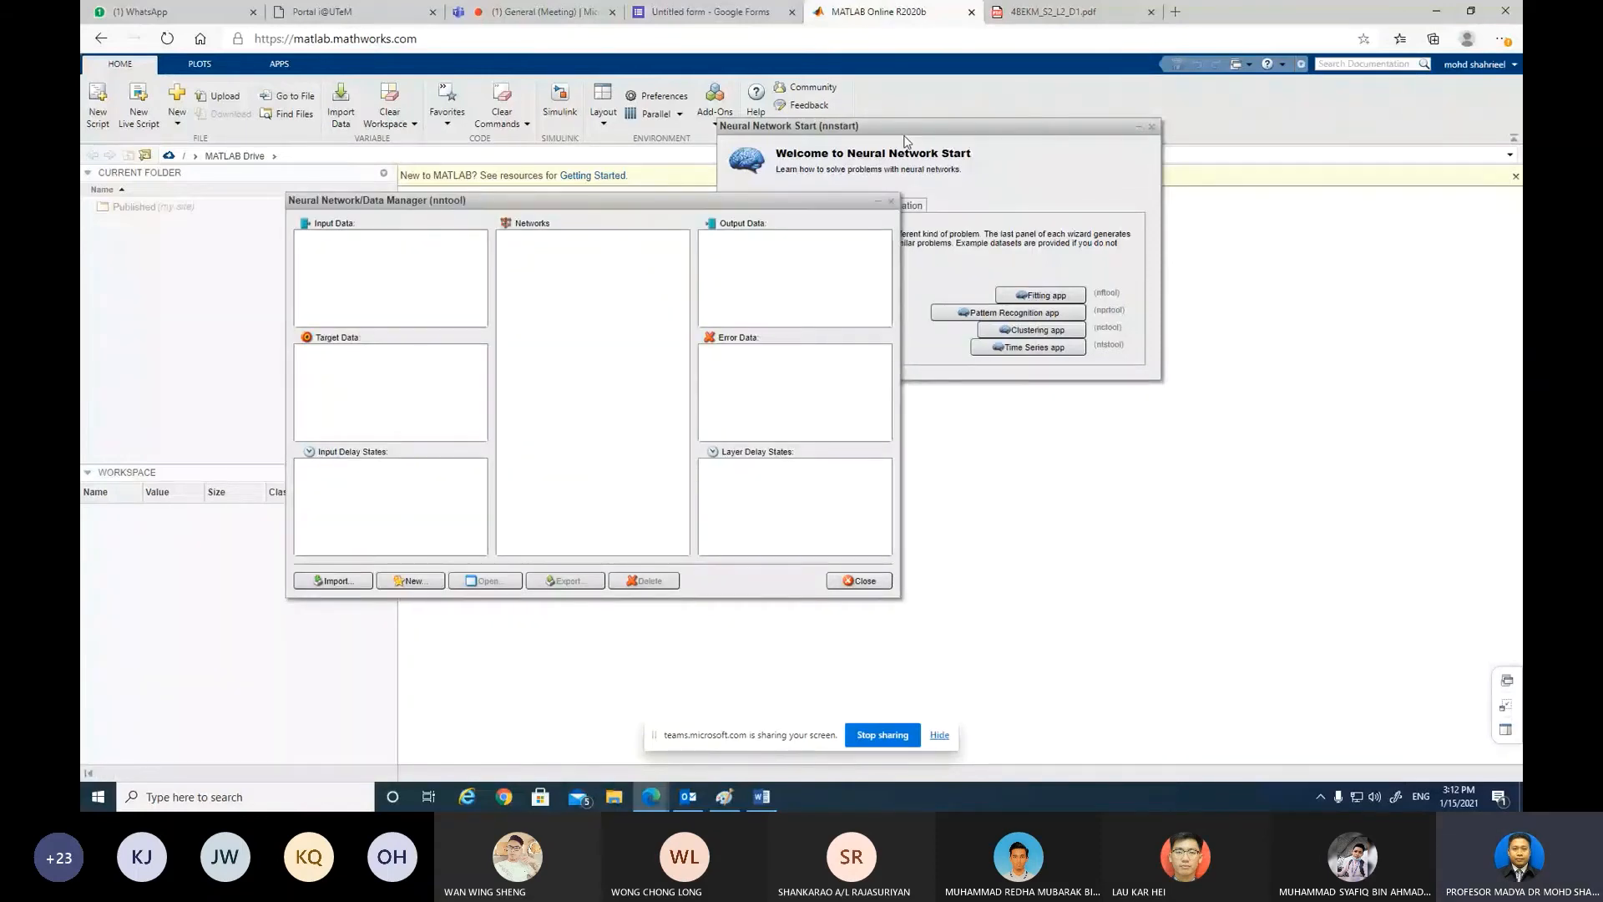
{"action": "left_click_drag", "start_coordinate": [904, 136], "coordinate": [1151, 163]}
{"action": "left_click_drag", "start_coordinate": [759, 202], "coordinate": [760, 159]}
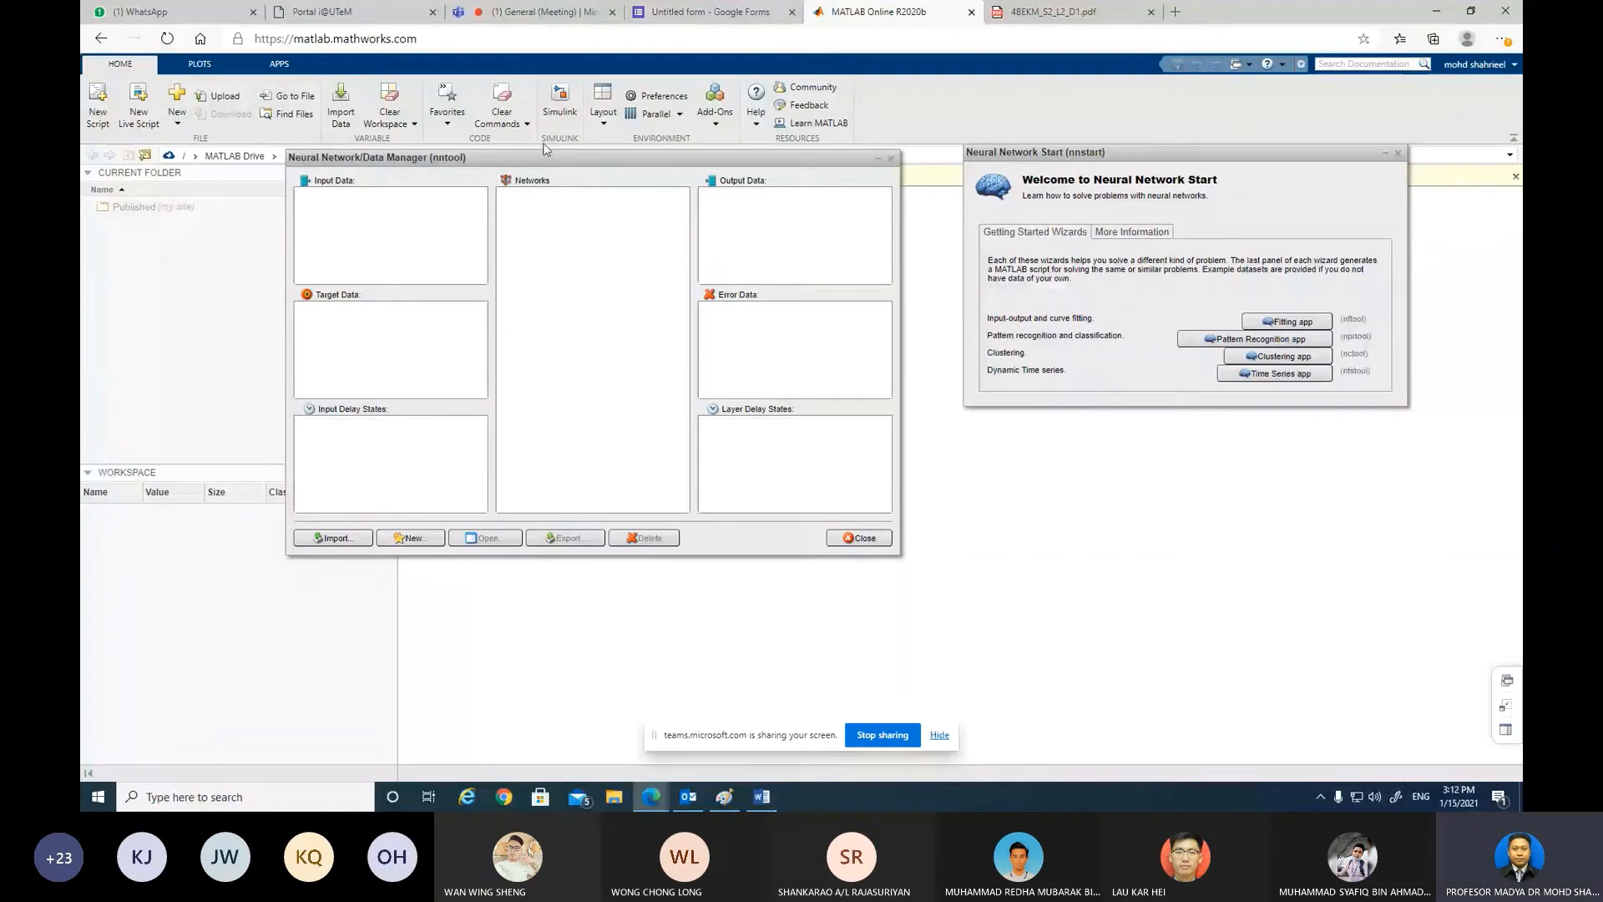
{"action": "left_click_drag", "start_coordinate": [544, 161], "coordinate": [654, 244]}
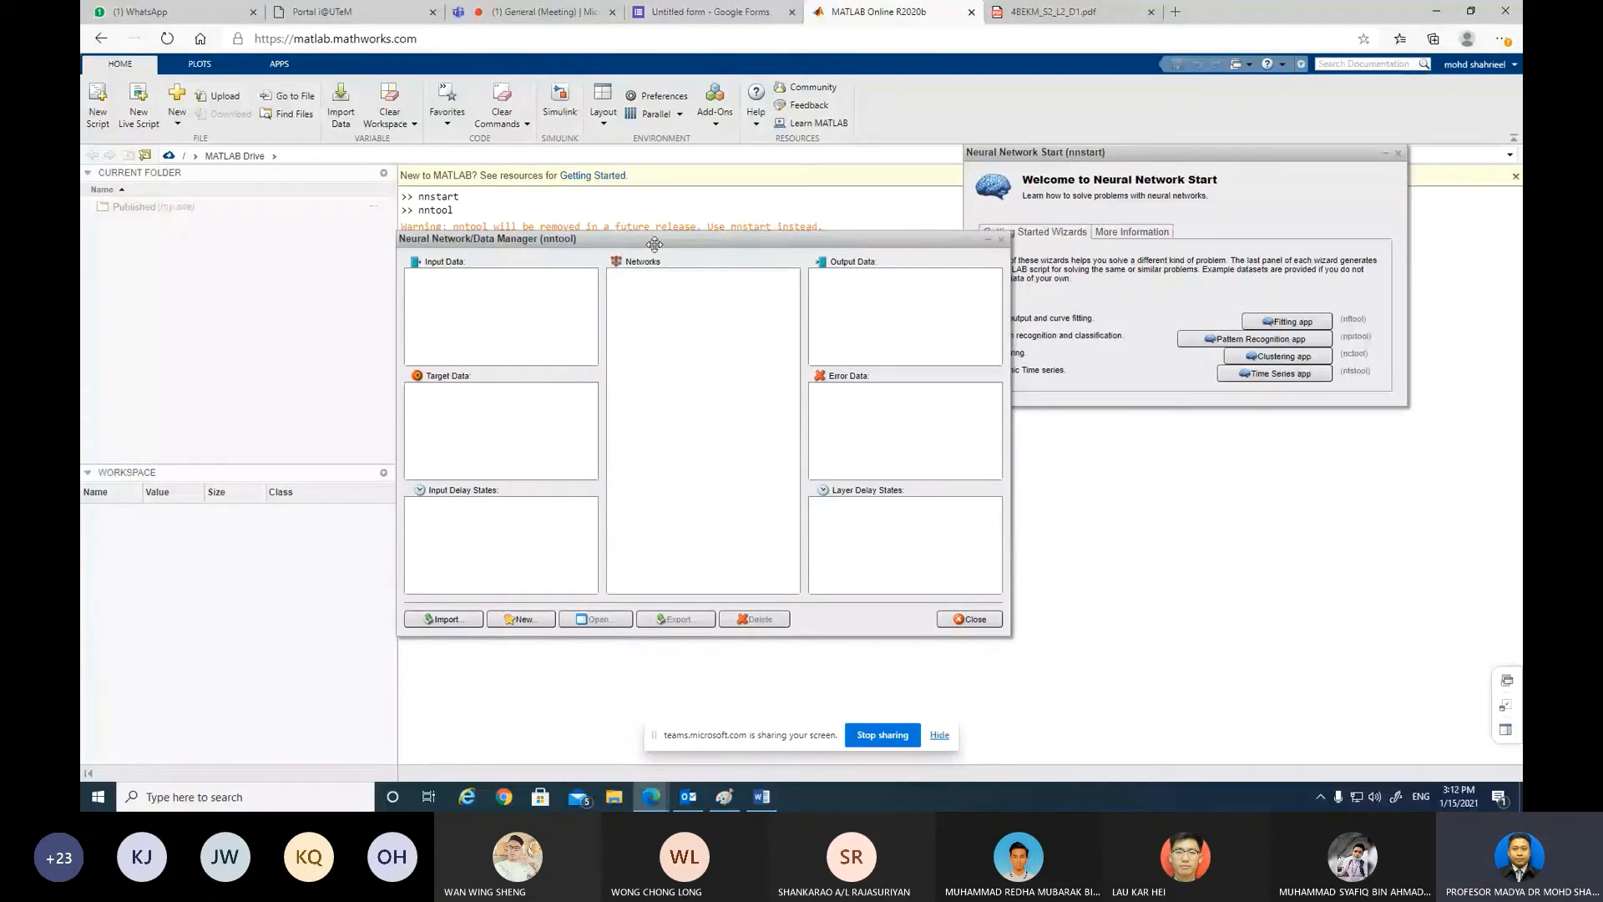
{"action": "left_click_drag", "start_coordinate": [655, 244], "coordinate": [631, 238]}
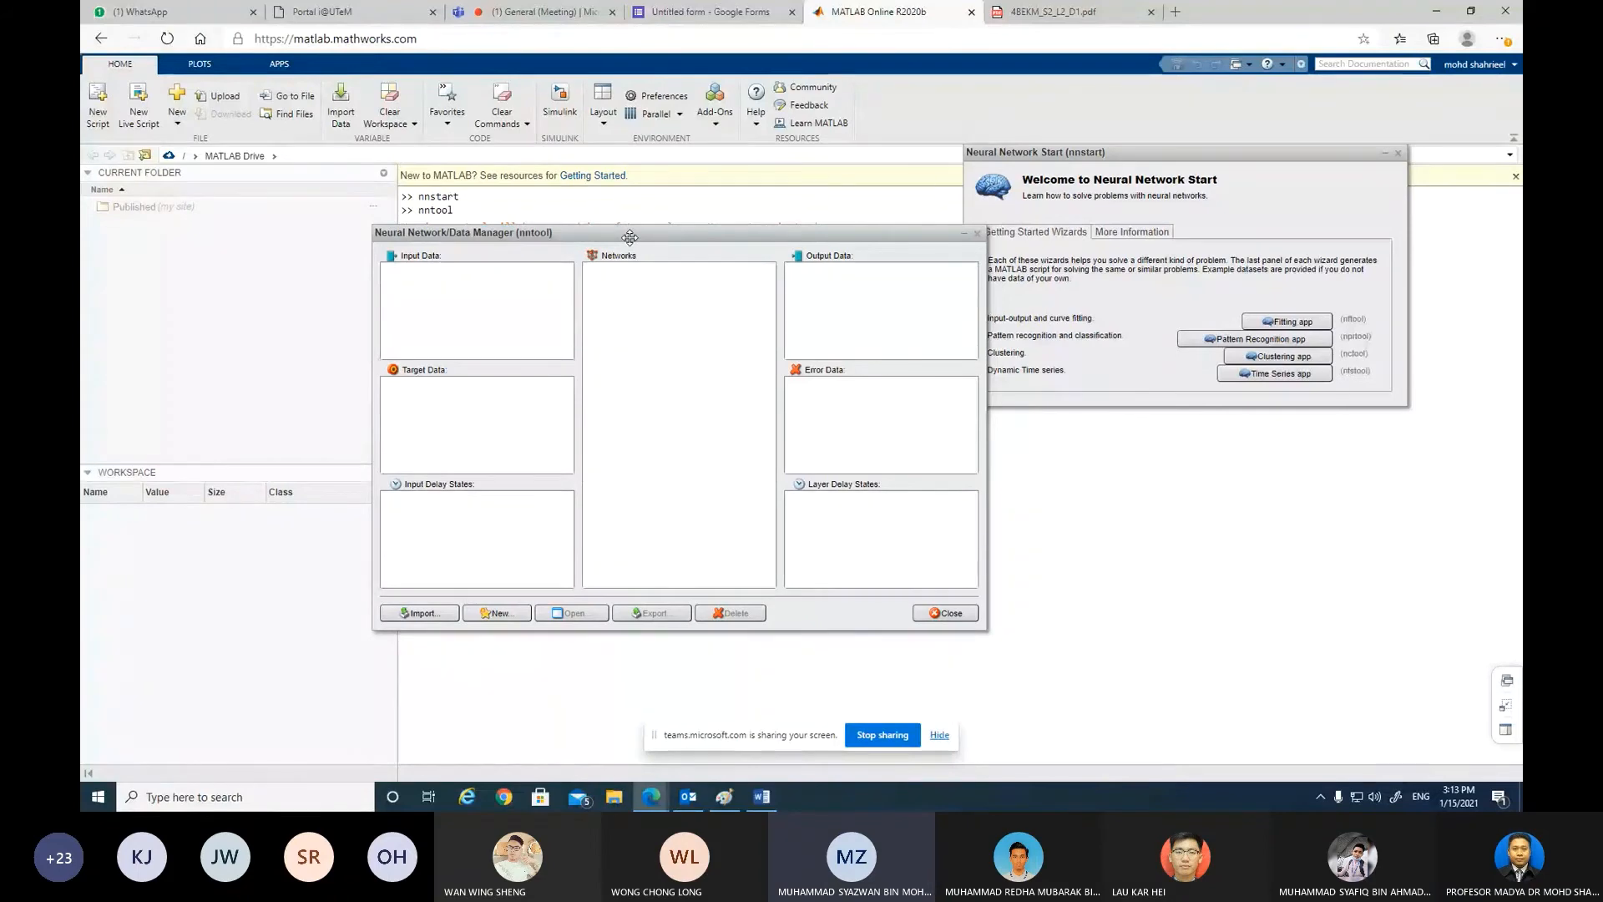
{"action": "left_click_drag", "start_coordinate": [631, 238], "coordinate": [632, 231]}
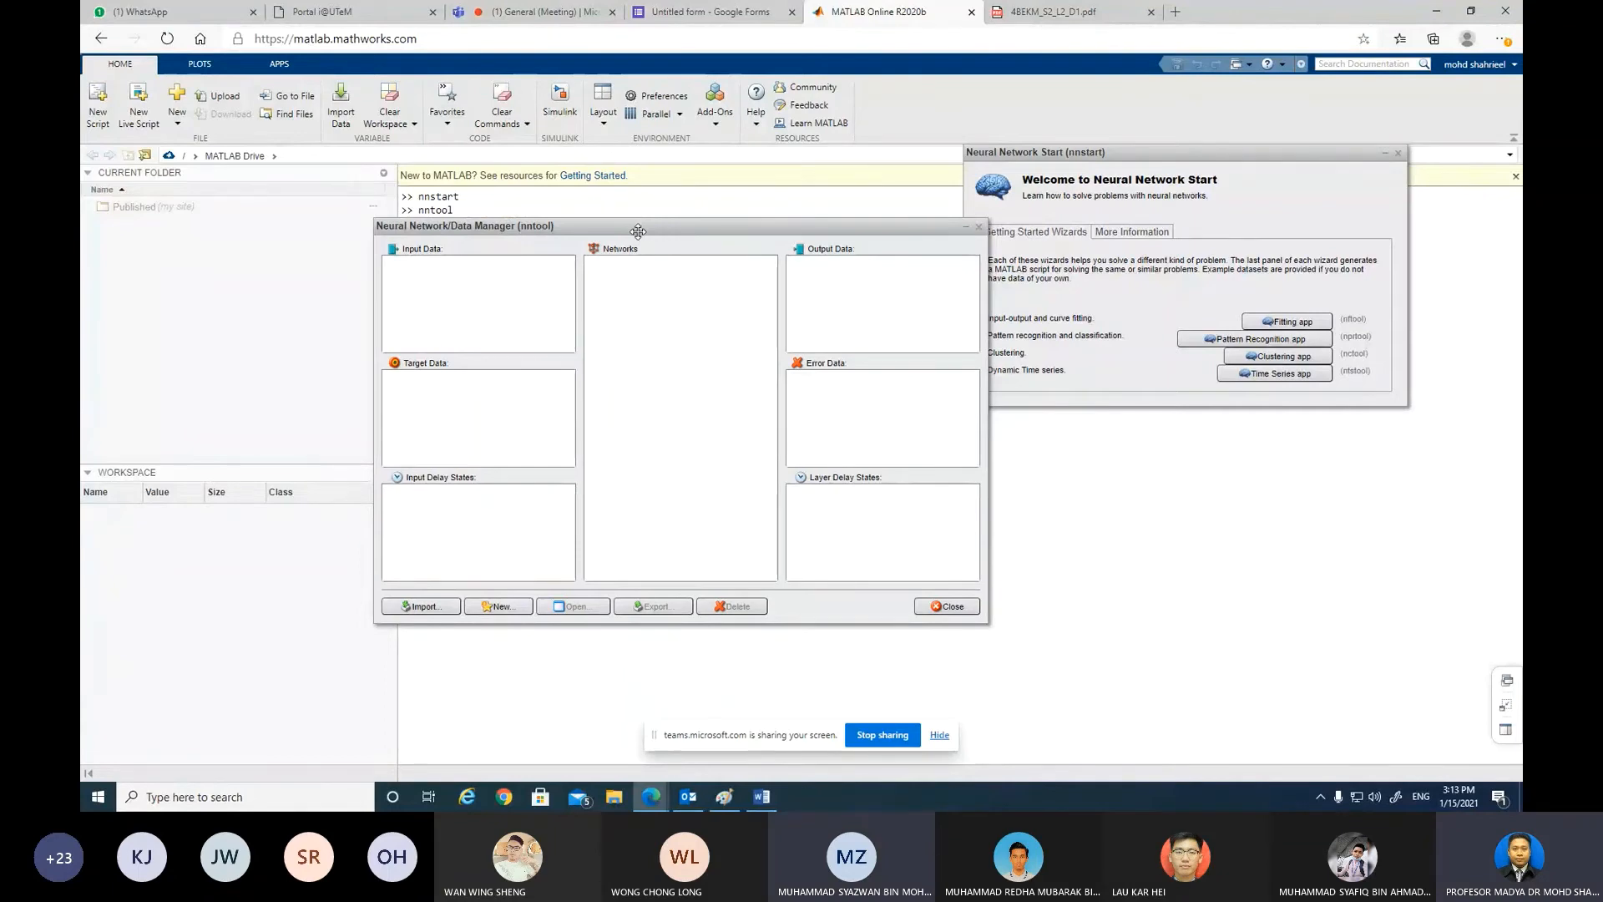
{"action": "left_click_drag", "start_coordinate": [641, 222], "coordinate": [731, 200]}
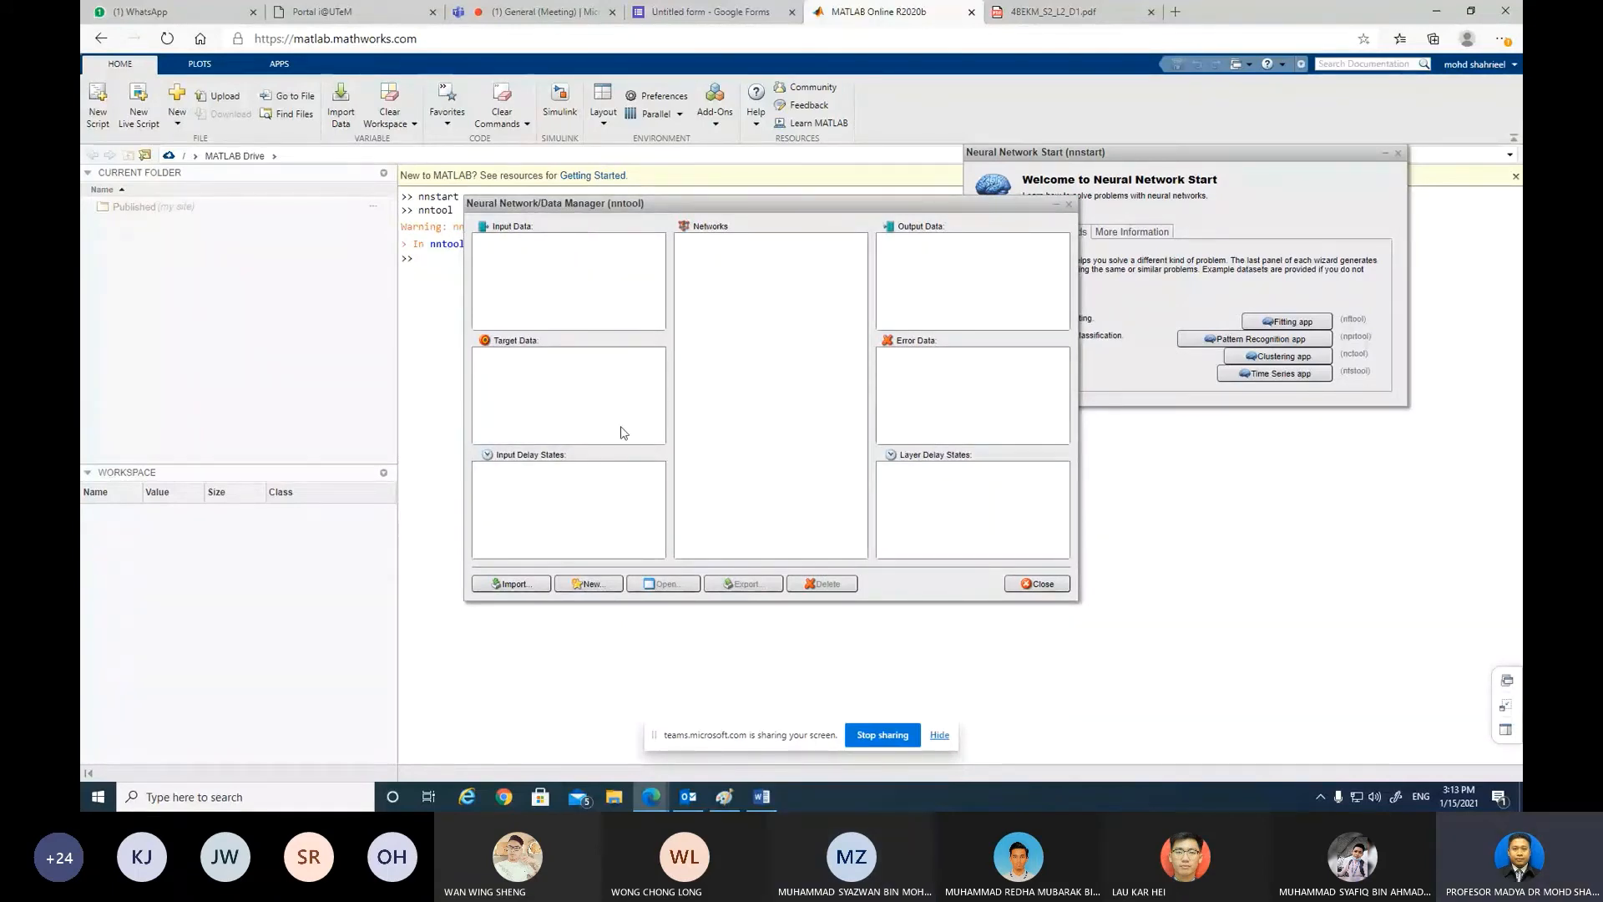
Step: Open the Create Network or Data window for a new item and place it beside the Neural Network/Data Manager
{"action": "left_click", "coordinate": [590, 584]}
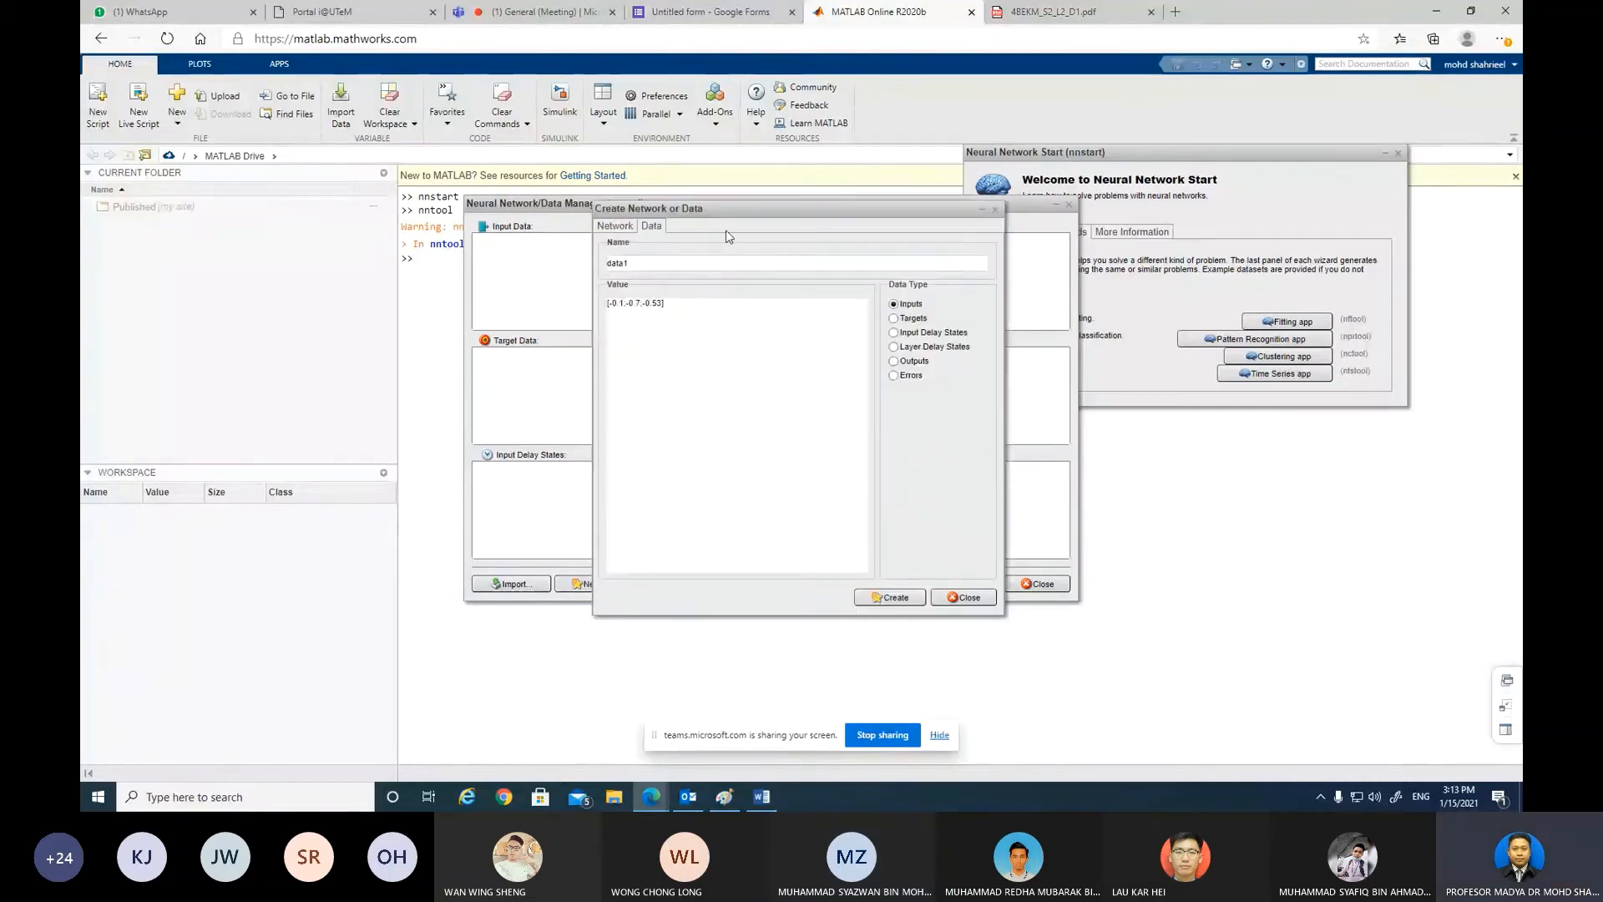
{"action": "left_click_drag", "start_coordinate": [731, 208], "coordinate": [862, 217]}
{"action": "left_click_drag", "start_coordinate": [672, 205], "coordinate": [320, 196]}
{"action": "mouse_move", "coordinate": [885, 219]}
{"action": "left_mouse_down"}
{"action": "mouse_move", "coordinate": [908, 194]}
{"action": "mouse_move", "coordinate": [892, 194]}
{"action": "left_mouse_up"}
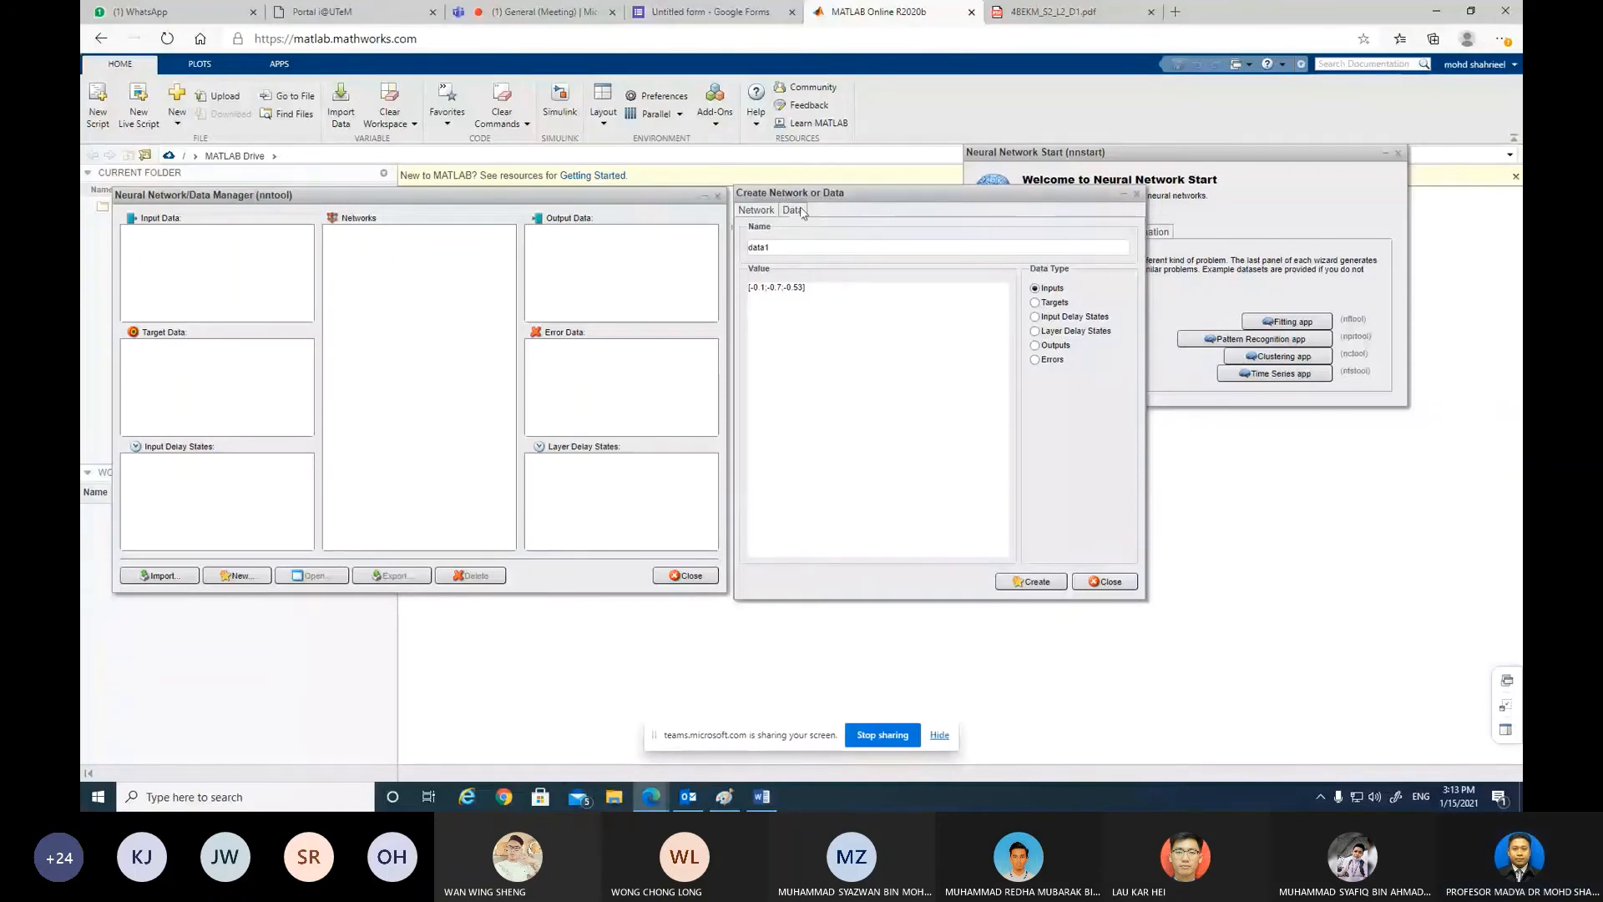
Step: Name the new Inputs data set input1 in the Create Network or Data window
{"action": "left_click", "coordinate": [777, 247]}
{"action": "key", "text": "BackSpace"}
{"action": "key", "text": "BackSpace"}
{"action": "key", "text": "BackSpace"}
{"action": "key", "text": "BackSpace"}
{"action": "key", "text": "BackSpace"}
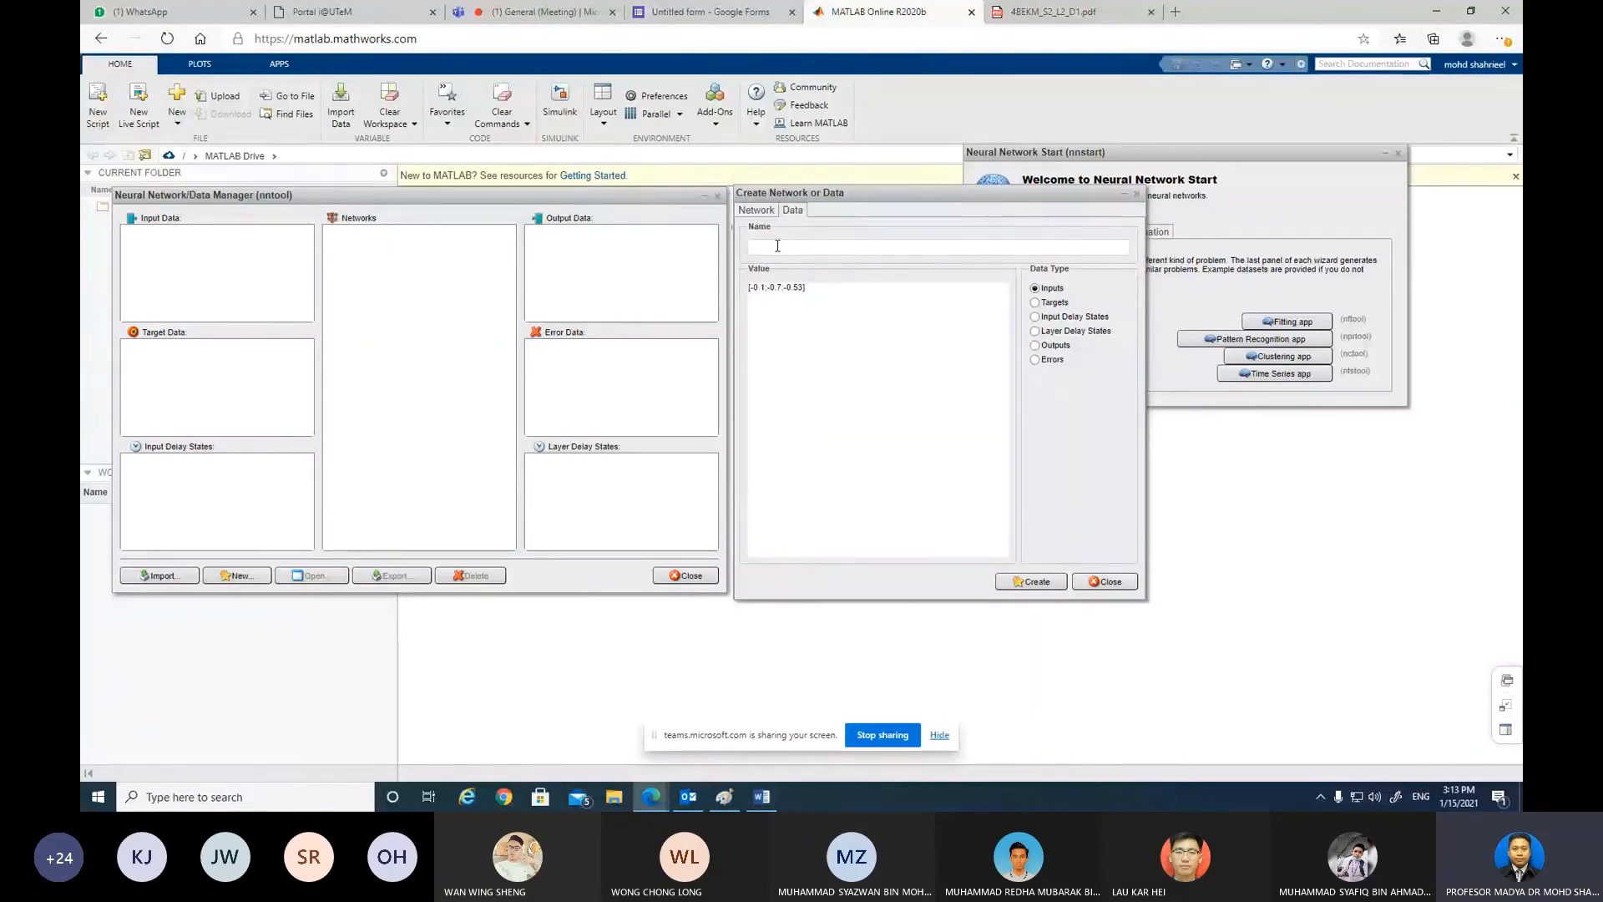
{"action": "type", "text": "np"}
{"action": "key", "text": "BackSpace"}
{"action": "key", "text": "BackSpace"}
{"action": "key", "text": "BackSpace"}
{"action": "key", "text": "BackSpace"}
{"action": "key", "text": "BackSpace"}
{"action": "type", "text": "input"}
Step: Set the value of input1 to [1 1;-1 1;-1 -1], create the data set and dismiss the confirmation
{"action": "key", "text": "BackSpace"}
{"action": "key", "text": "BackSpace"}
{"action": "key", "text": "BackSpace"}
{"action": "key", "text": "BackSpace"}
{"action": "key", "text": "BackSpace"}
{"action": "key", "text": "BackSpace"}
{"action": "key", "text": "BackSpace"}
{"action": "key", "text": "BackSpace"}
{"action": "key", "text": "BackSpace"}
{"action": "key", "text": "BackSpace"}
{"action": "key", "text": "BackSpace"}
{"action": "key", "text": "BackSpace"}
{"action": "key", "text": "BackSpace"}
{"action": "key", "text": "BackSpace"}
{"action": "key", "text": "BackSpace"}
{"action": "type", "text": "1 1"}
{"action": "type", "text": ";"}
{"action": "type", "text": "-1 1;-1 -1"}
{"action": "left_click", "coordinate": [1033, 583]}
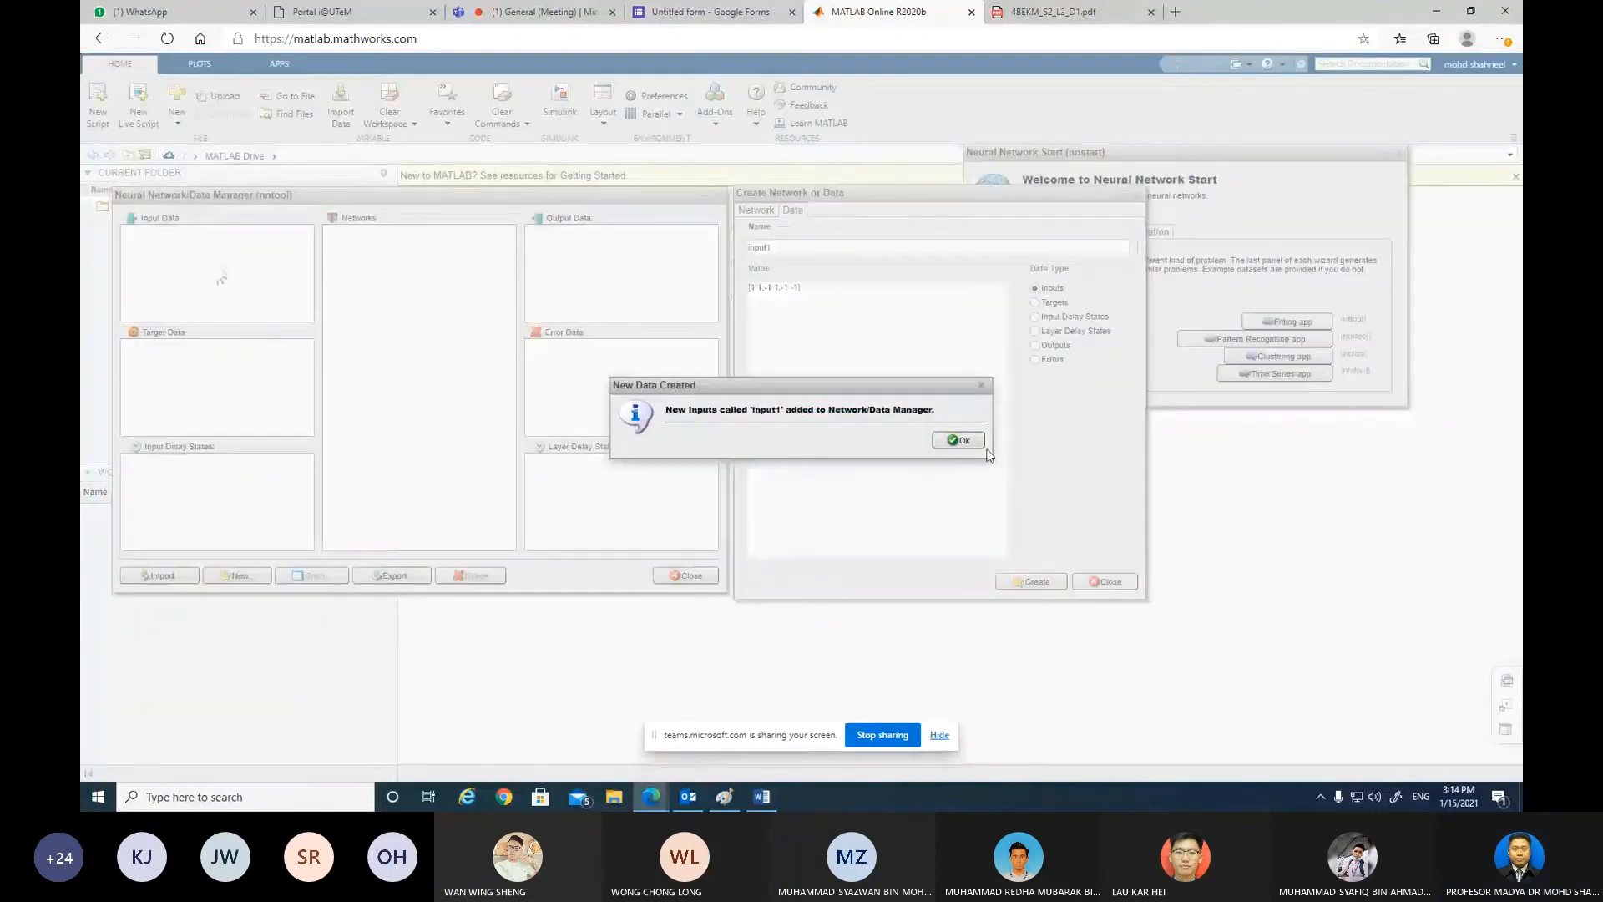
{"action": "left_click", "coordinate": [962, 440]}
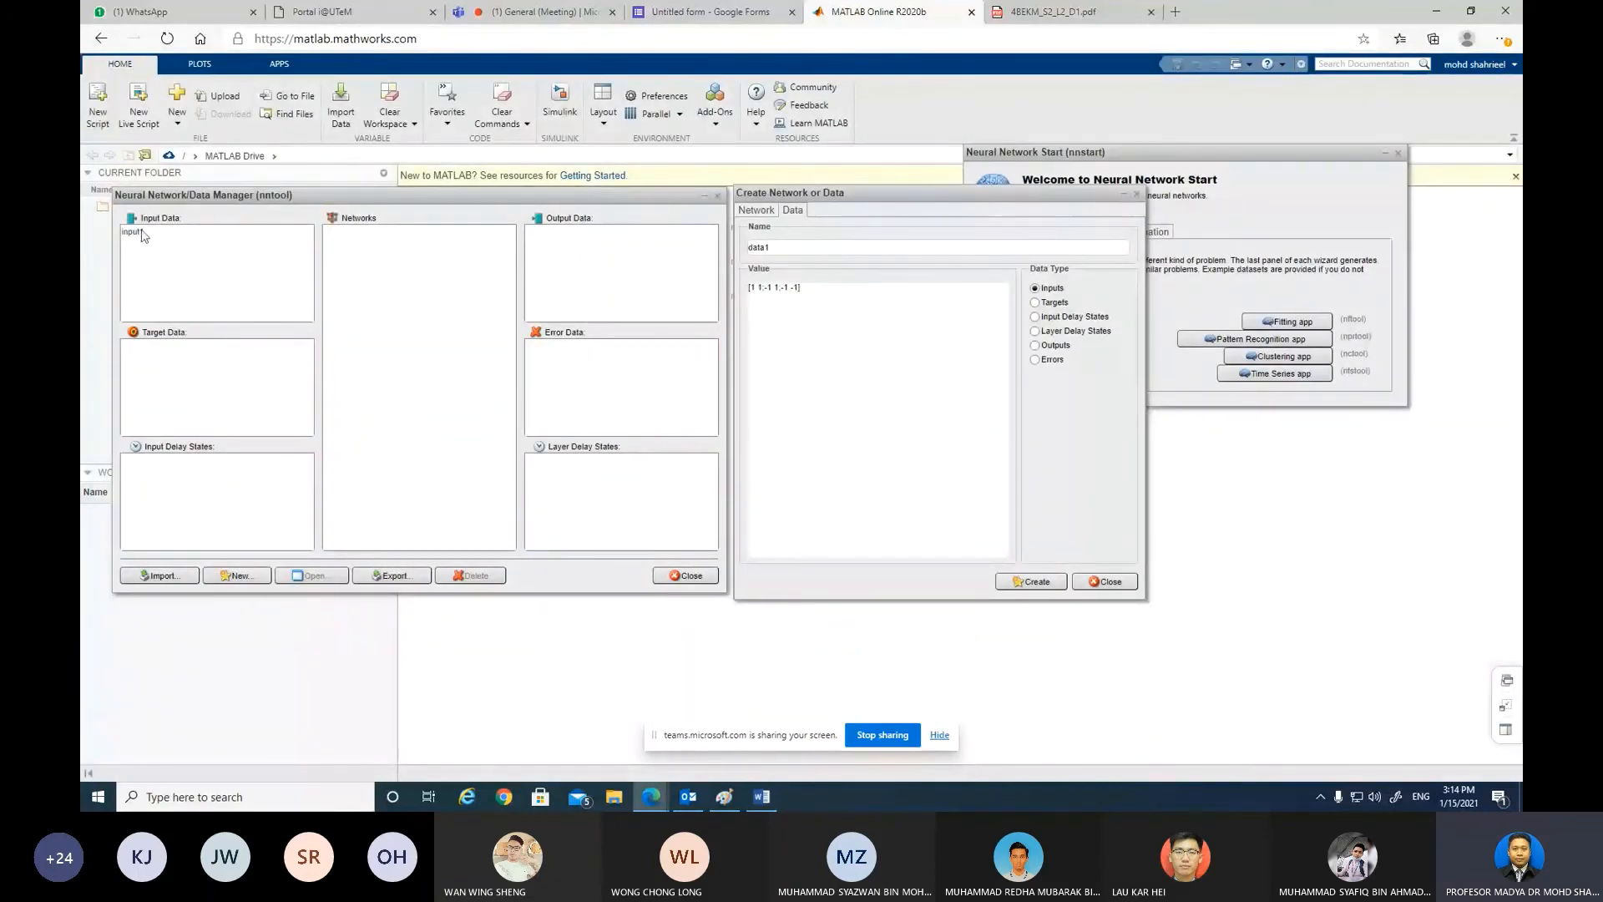
Step: Name the next data set t in the Create Network or Data window
{"action": "left_click", "coordinate": [790, 246]}
{"action": "key", "text": "BackSpace"}
{"action": "key", "text": "BackSpace"}
{"action": "key", "text": "BackSpace"}
{"action": "key", "text": "BackSpace"}
{"action": "key", "text": "BackSpace"}
{"action": "type", "text": "ta"}
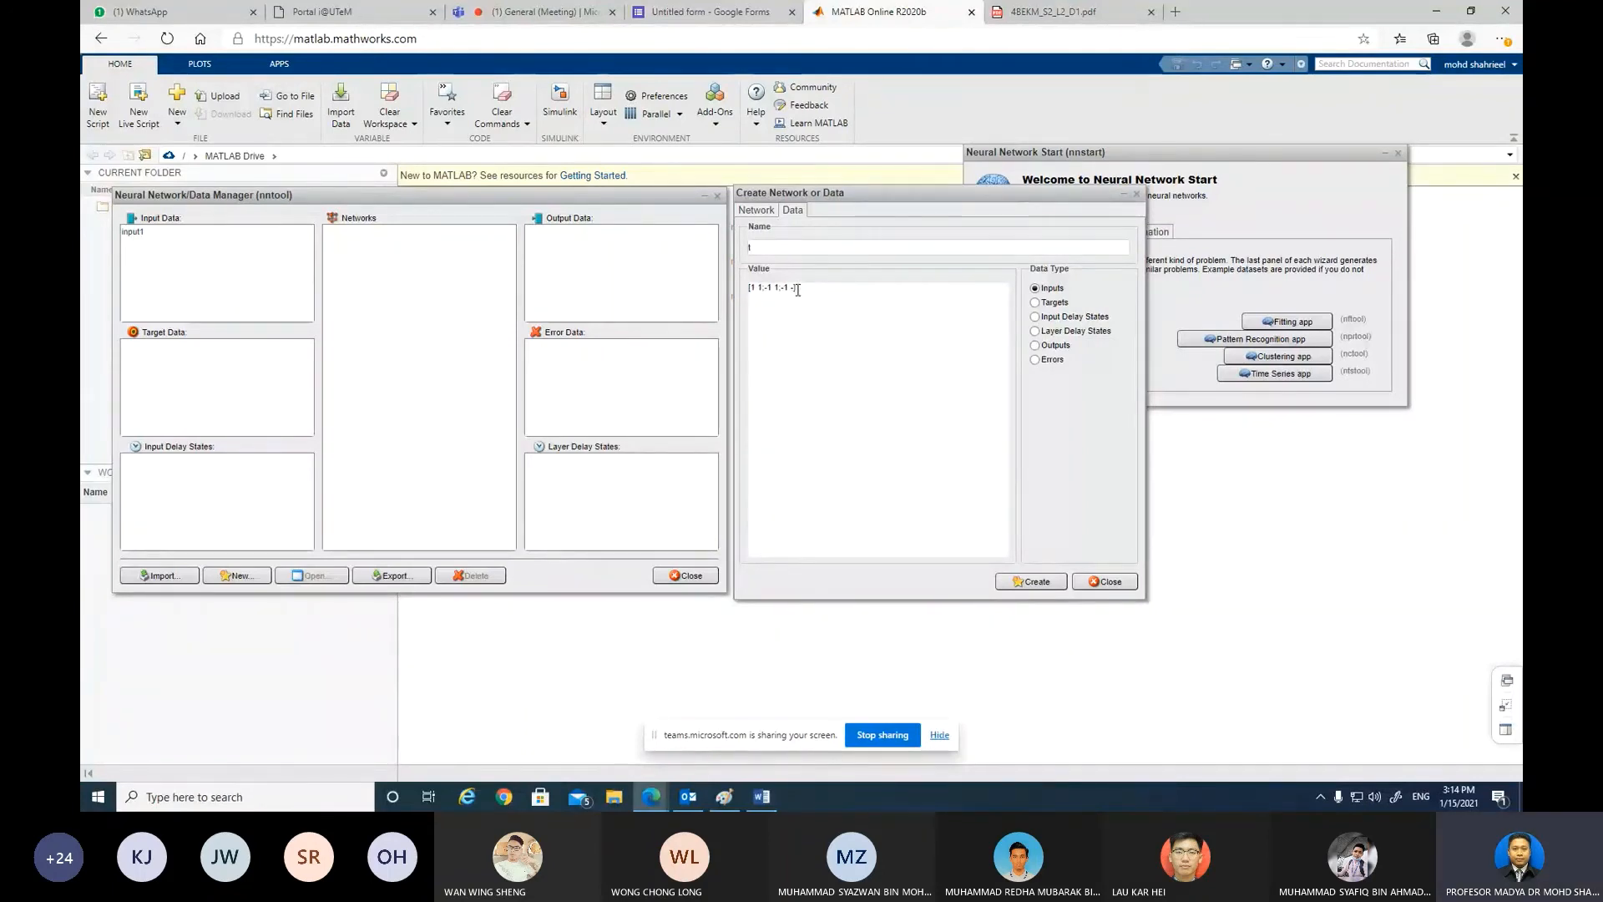
Step: Replace the value of data set t with [1 -1]
{"action": "key", "text": "BackSpace"}
{"action": "key", "text": "BackSpace"}
{"action": "key", "text": "BackSpace"}
{"action": "key", "text": "BackSpace"}
{"action": "key", "text": "BackSpace"}
{"action": "key", "text": "BackSpace"}
{"action": "key", "text": "BackSpace"}
{"action": "key", "text": "BackSpace"}
{"action": "key", "text": "BackSpace"}
{"action": "key", "text": "BackSpace"}
{"action": "key", "text": "BackSpace"}
{"action": "key", "text": "BackSpace"}
{"action": "key", "text": "BackSpace"}
{"action": "key", "text": "BackSpace"}
{"action": "type", "text": "-"}
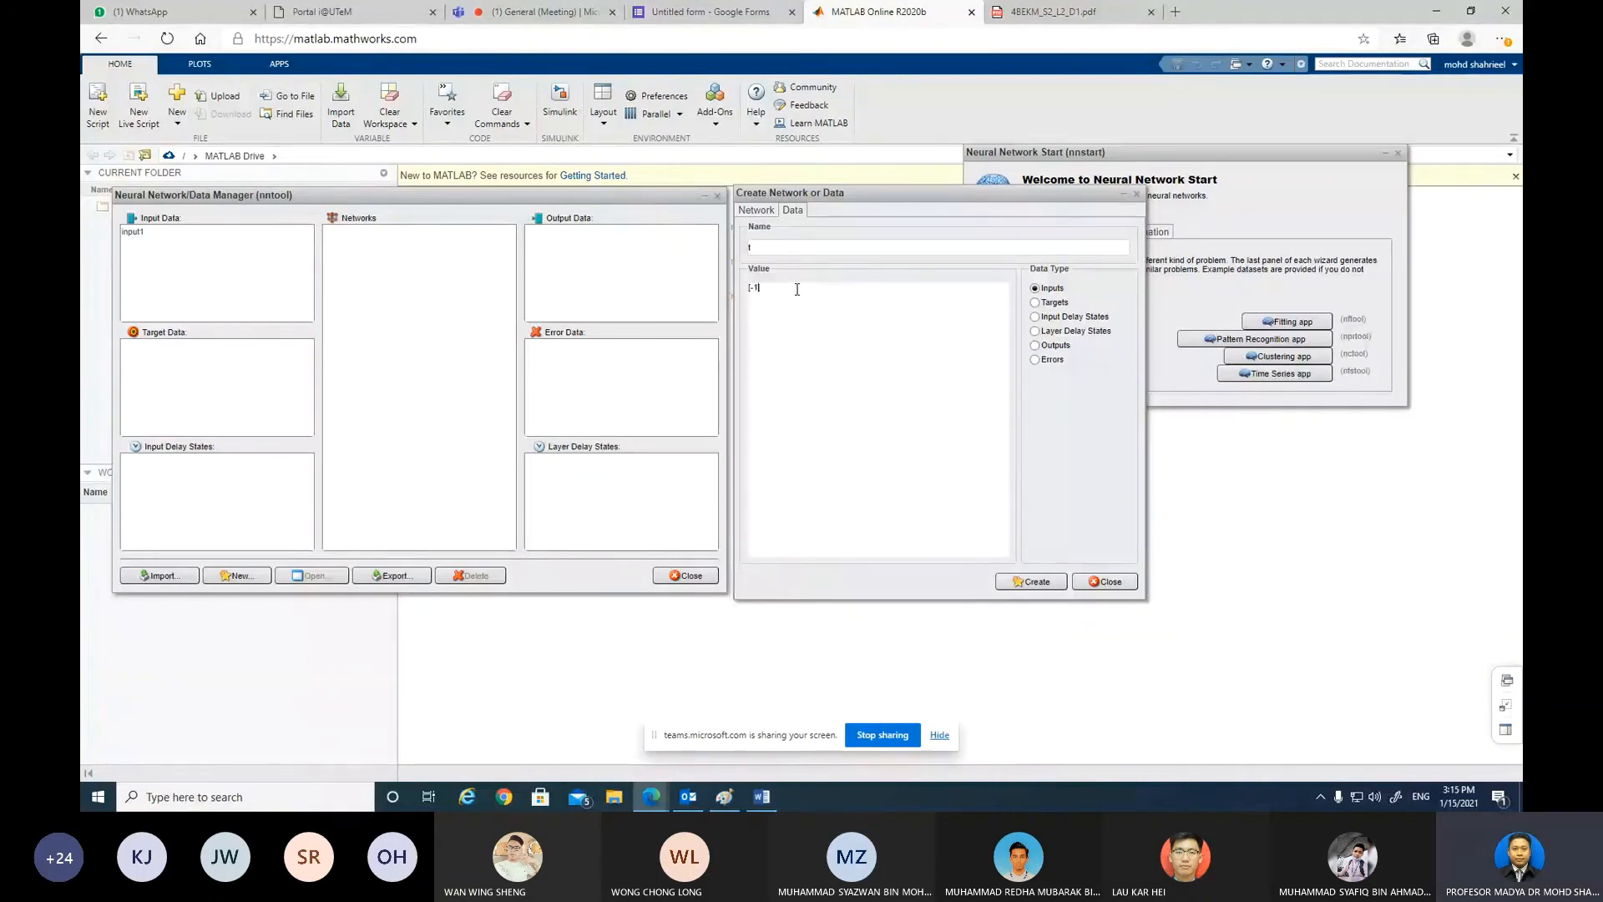
{"action": "type", "text": "1 1"}
{"action": "key", "text": "BackSpace"}
{"action": "key", "text": "BackSpace"}
{"action": "key", "text": "BackSpace"}
{"action": "key", "text": "BackSpace"}
{"action": "type", "text": "1]"}
{"action": "type", "text": "-1"}
Step: Set the data type of t to Targets, create the data set and dismiss the confirmation
{"action": "left_click", "coordinate": [1051, 305]}
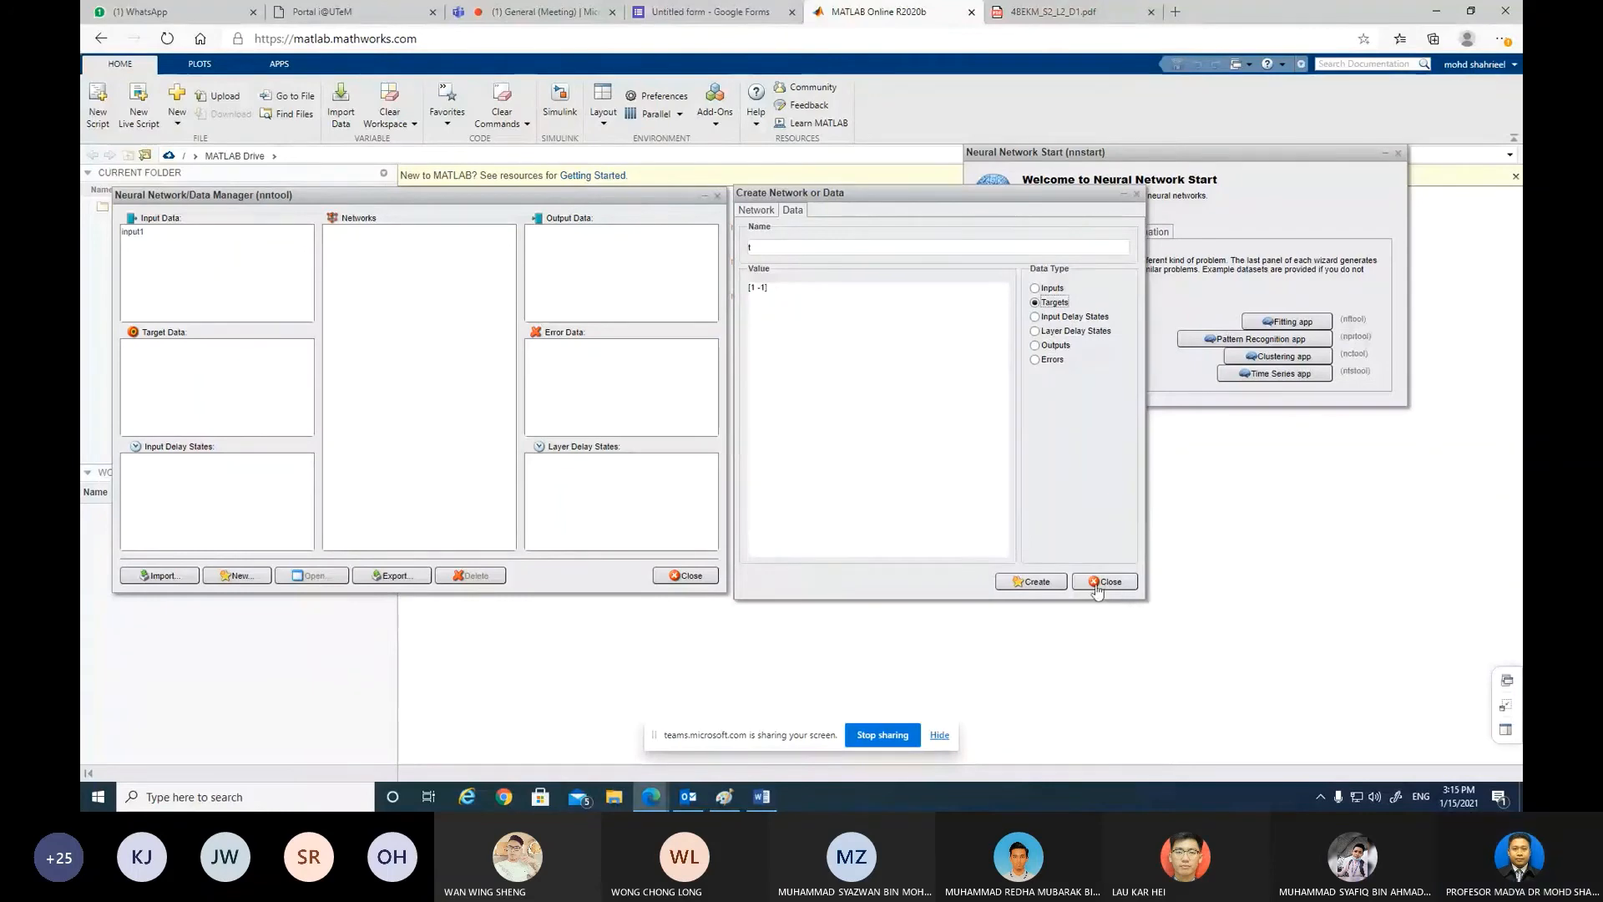
{"action": "left_click", "coordinate": [1042, 583]}
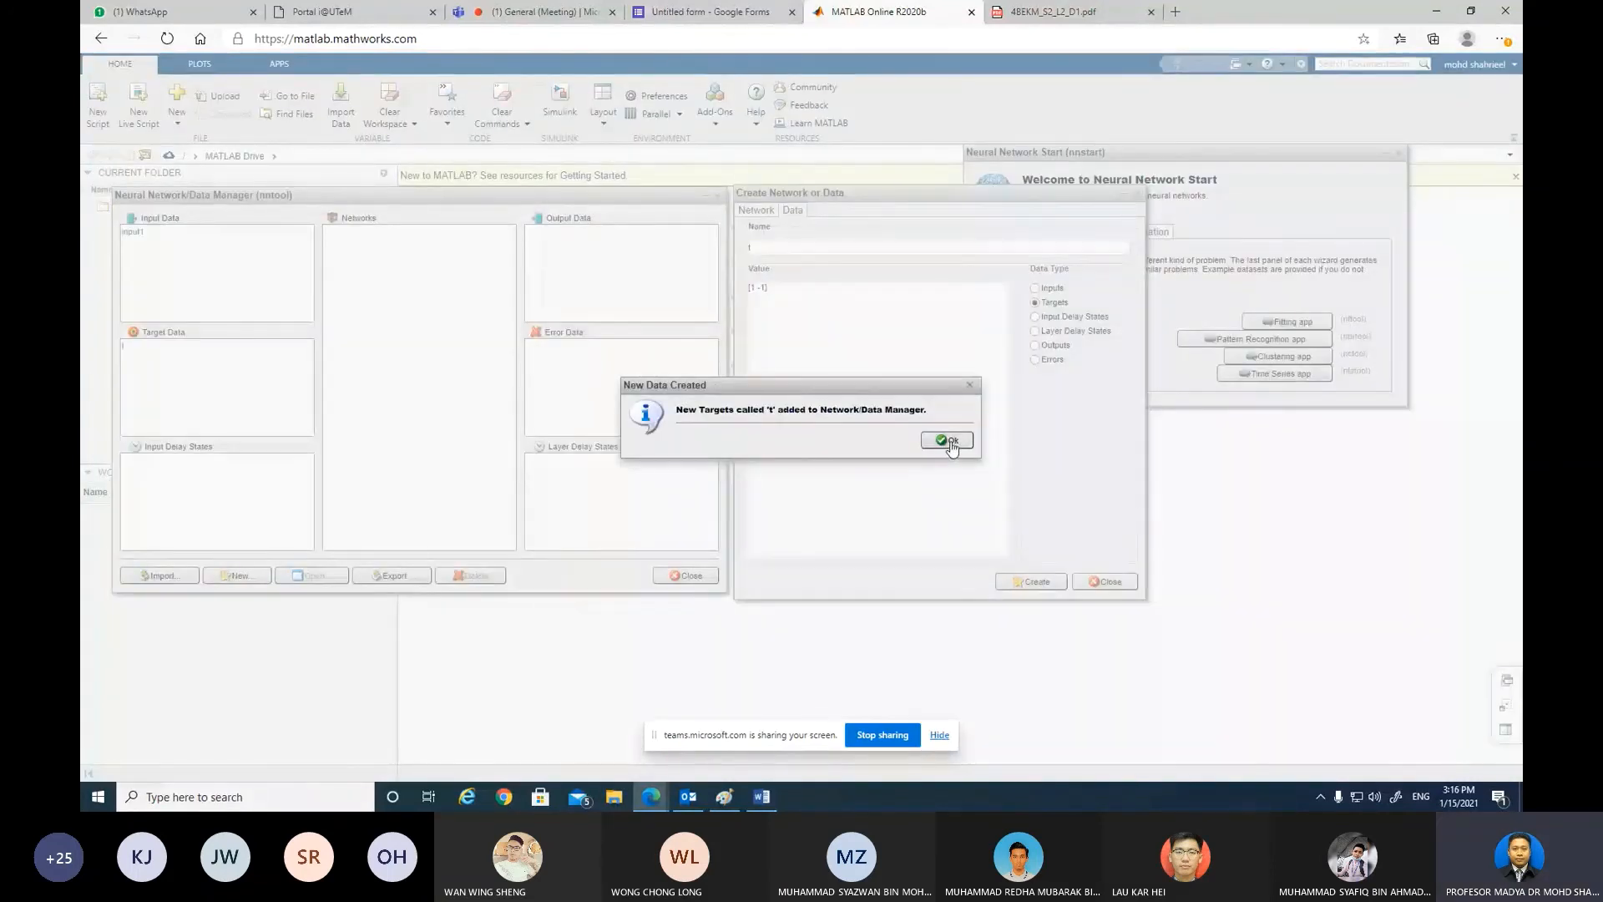
{"action": "left_click", "coordinate": [949, 441]}
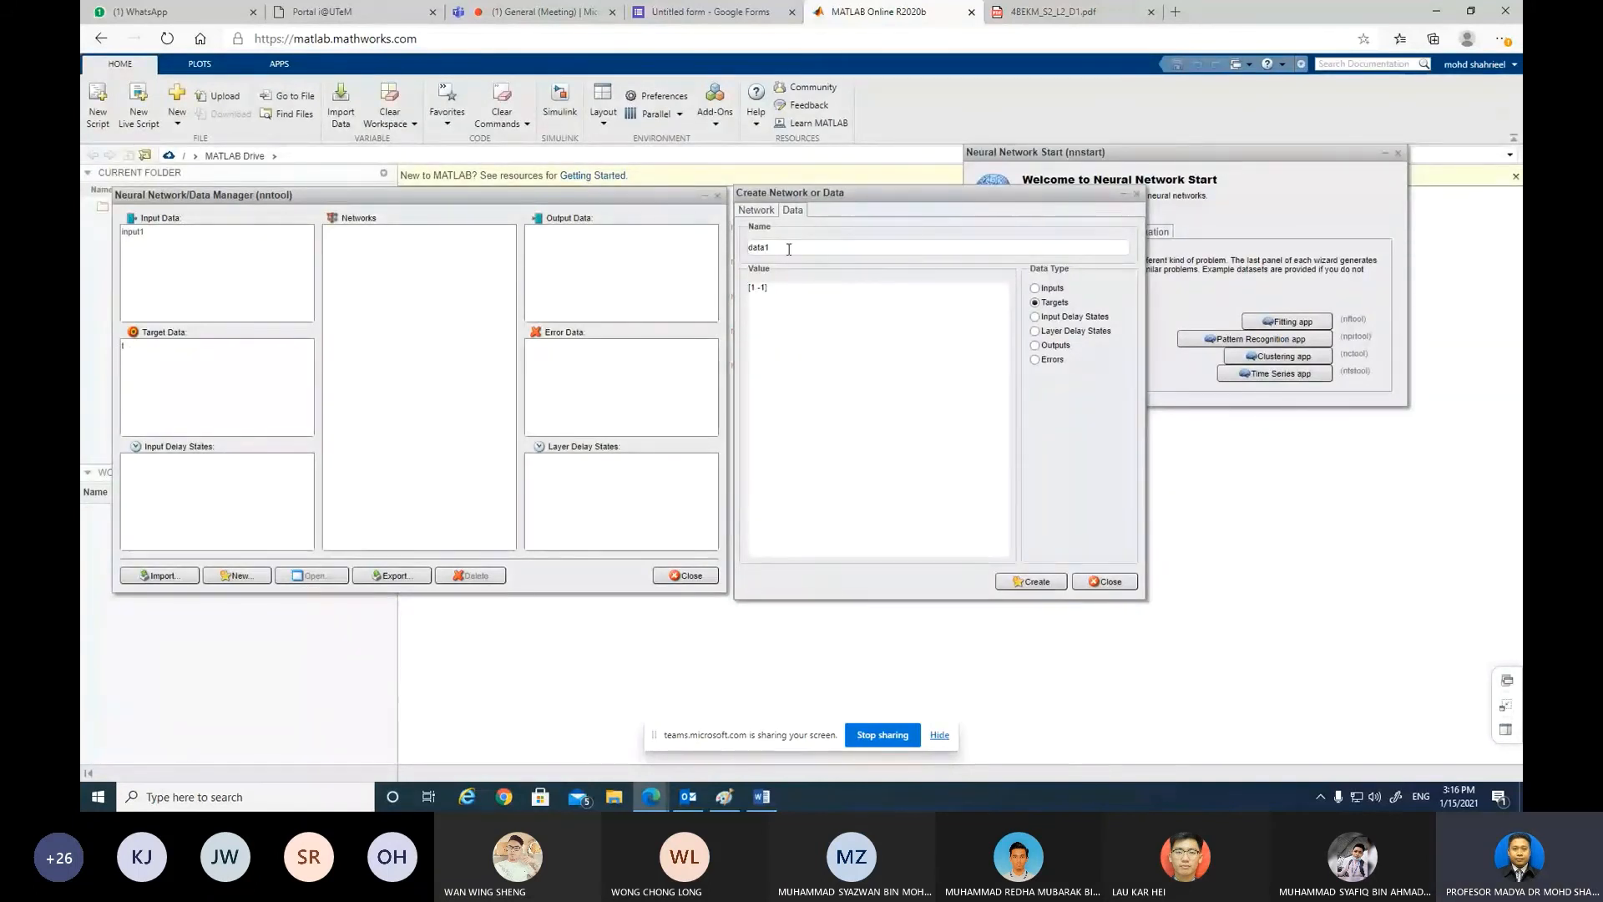
Step: Name the next data set testbuah
{"action": "key", "text": "BackSpace"}
{"action": "key", "text": "BackSpace"}
{"action": "key", "text": "BackSpace"}
{"action": "key", "text": "BackSpace"}
{"action": "key", "text": "BackSpace"}
{"action": "type", "text": "testbuah"}
Step: Give testbuah the value [0.22;-0.24;0.9], set its data type to Inputs and create it, dismissing the confirmation
{"action": "left_click", "coordinate": [765, 288]}
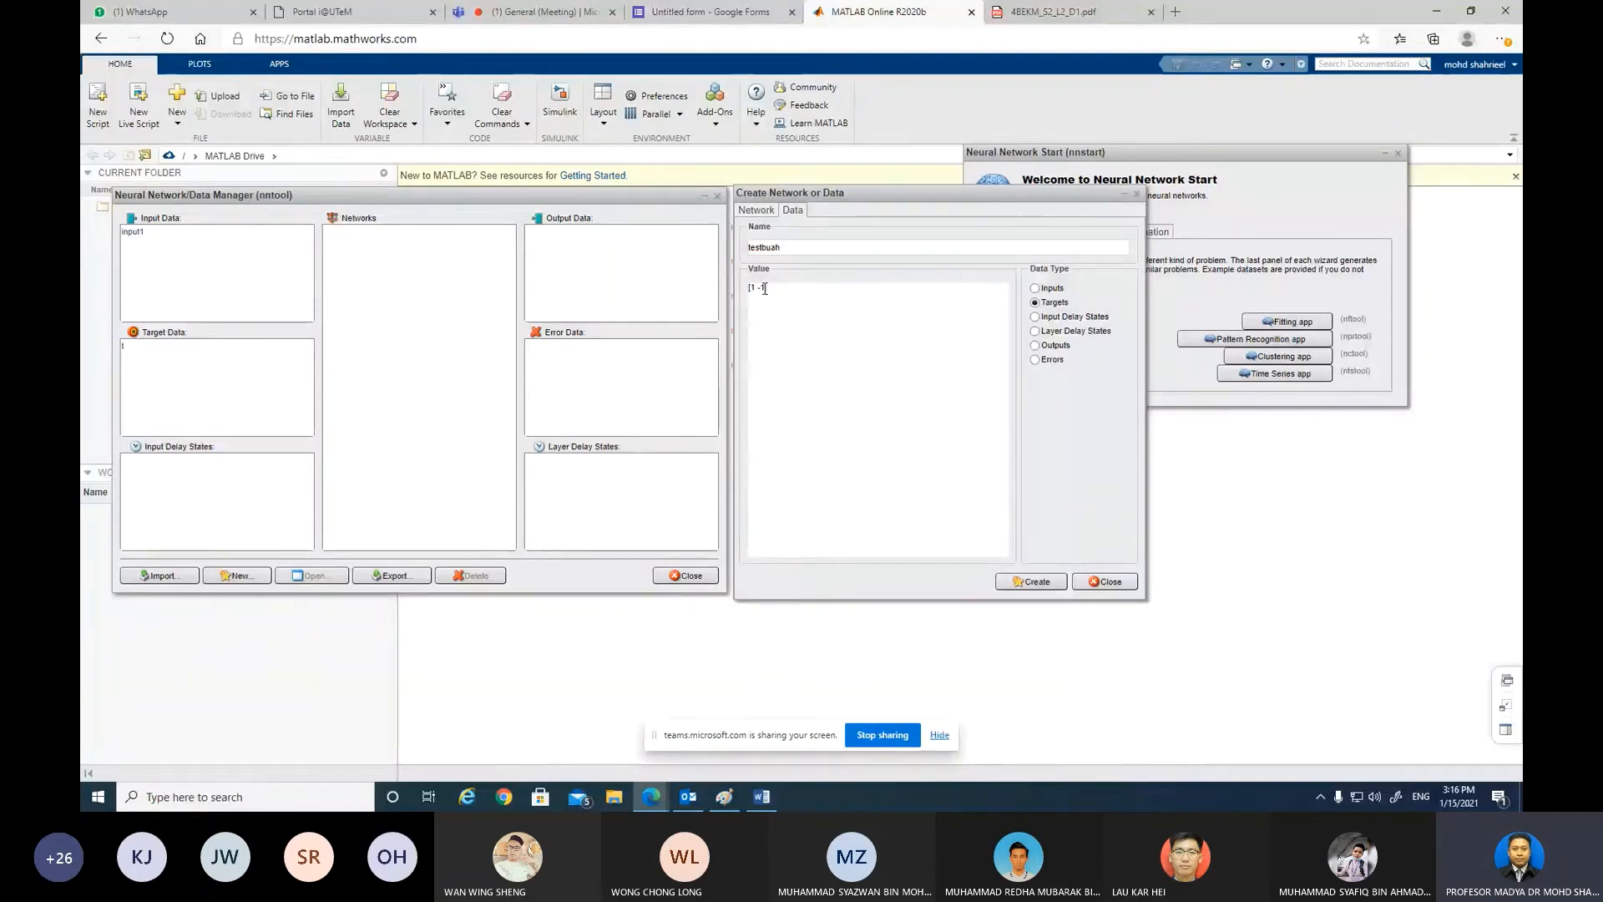
{"action": "key", "text": "BackSpace"}
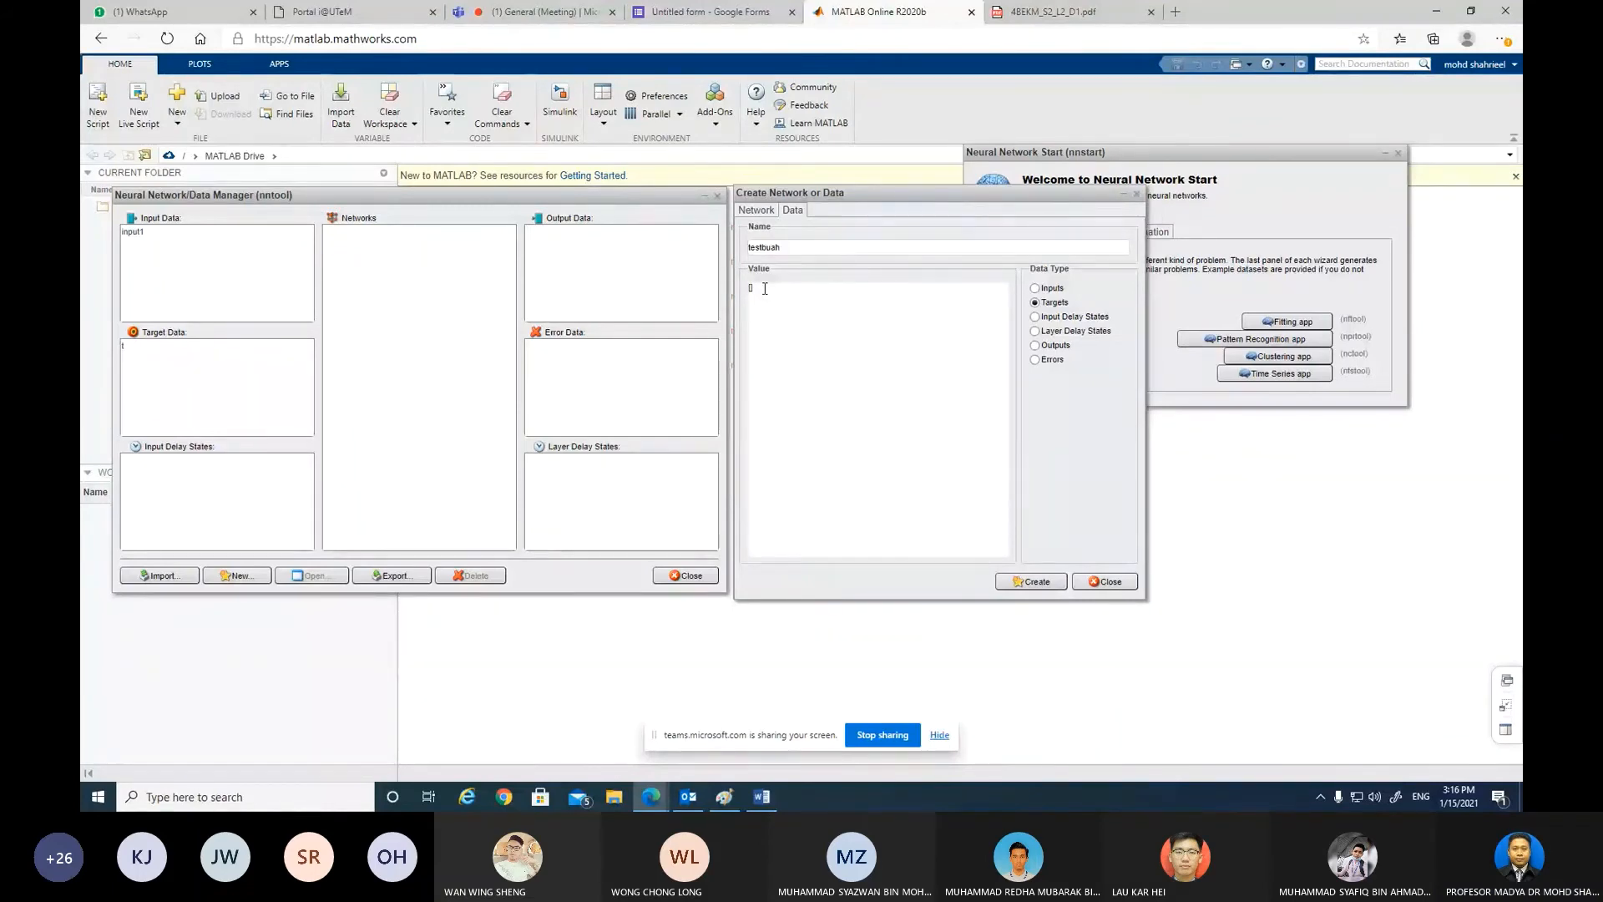
{"action": "type", "text": "0"}
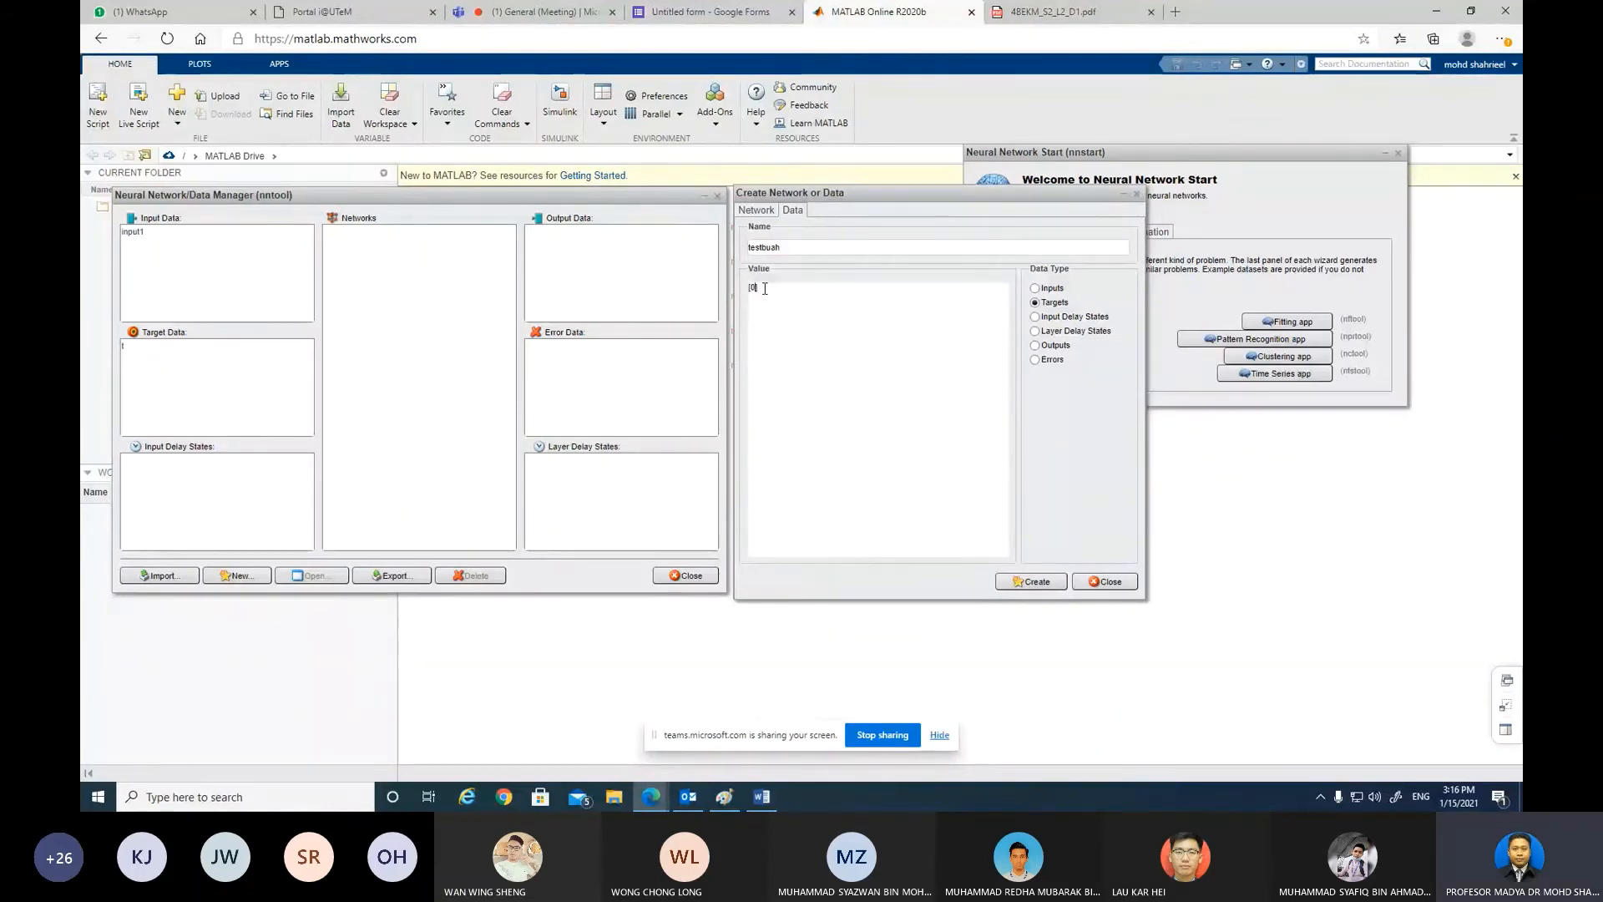
{"action": "type", "text": " 2"}
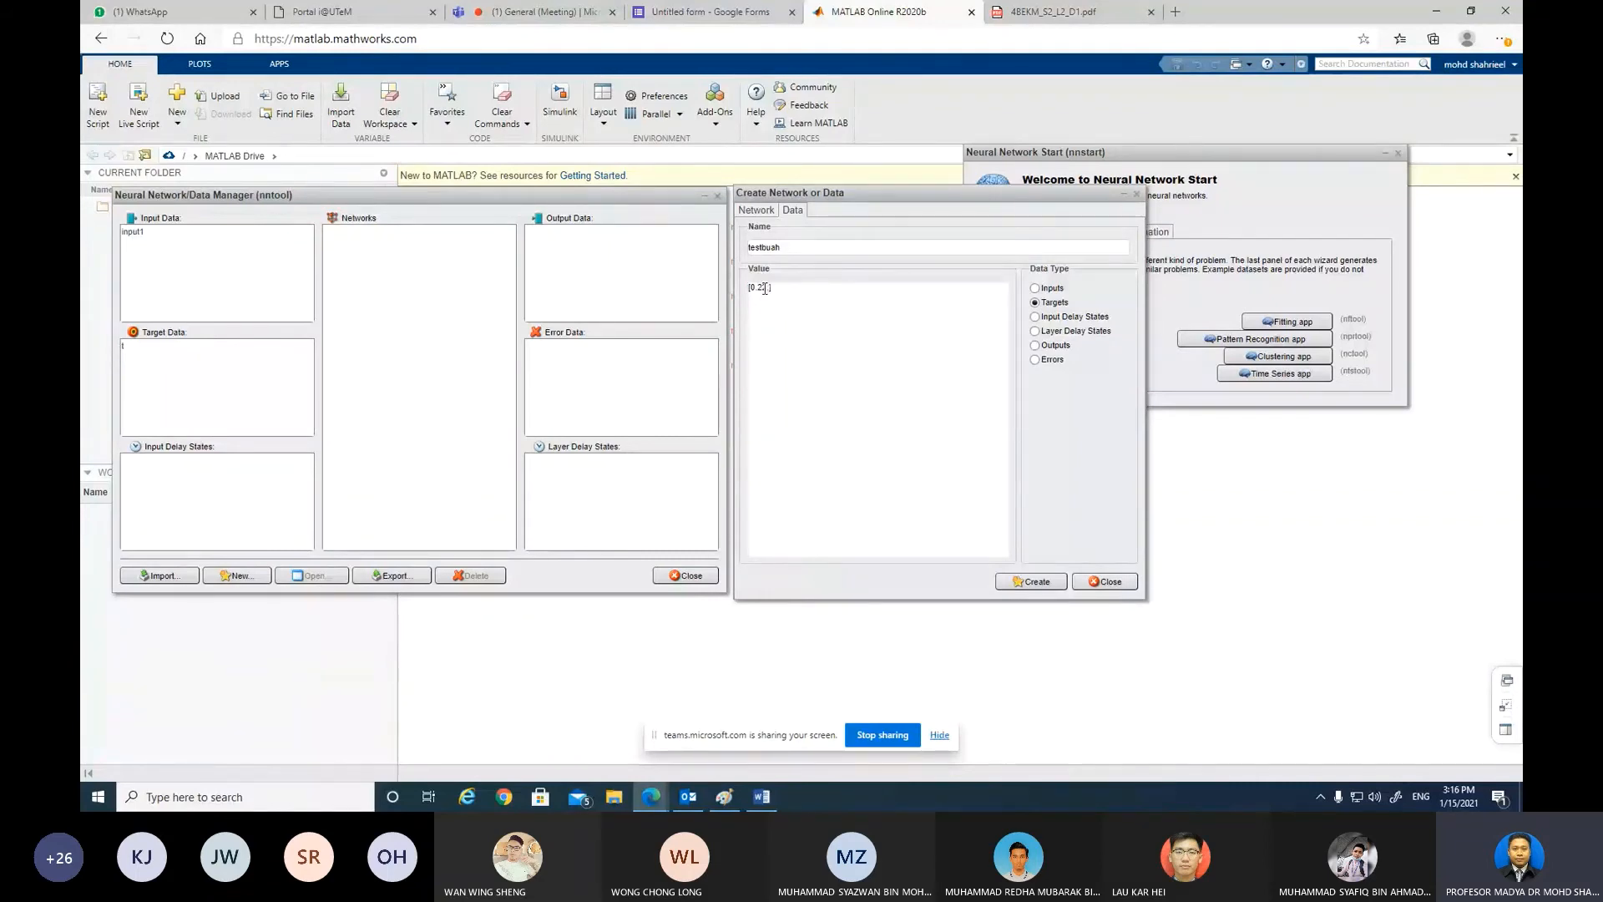
{"action": "type", "text": " -0"}
{"action": "type", "text": ".2"}
{"action": "type", "text": "4:"}
{"action": "type", "text": " 0.9"}
{"action": "left_click", "coordinate": [1036, 289]}
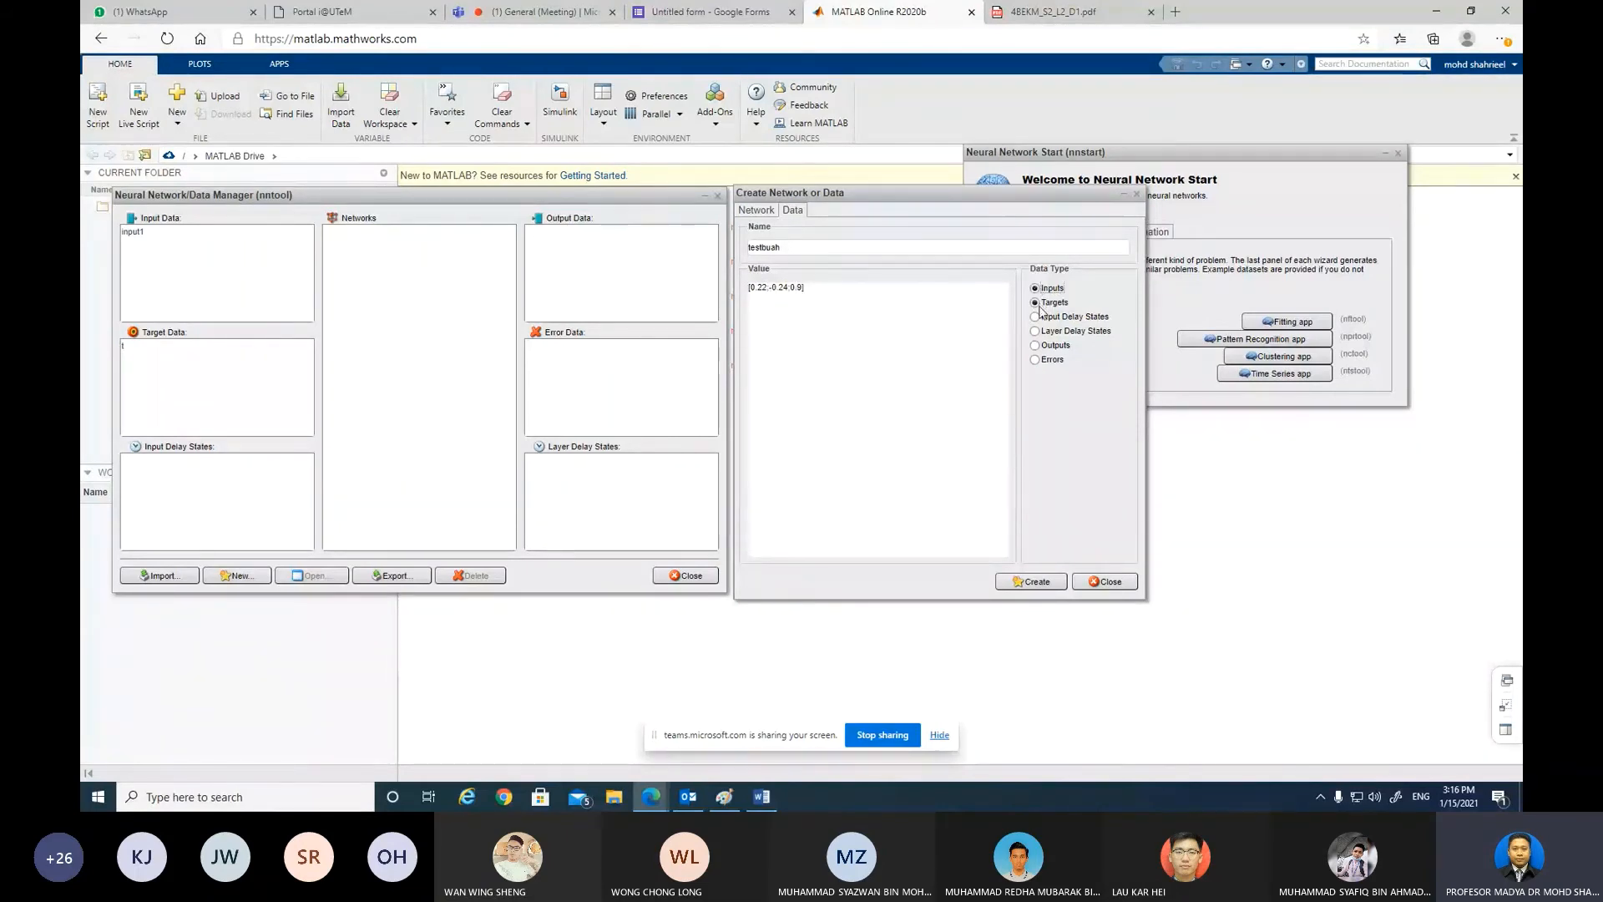
{"action": "left_click", "coordinate": [1035, 584]}
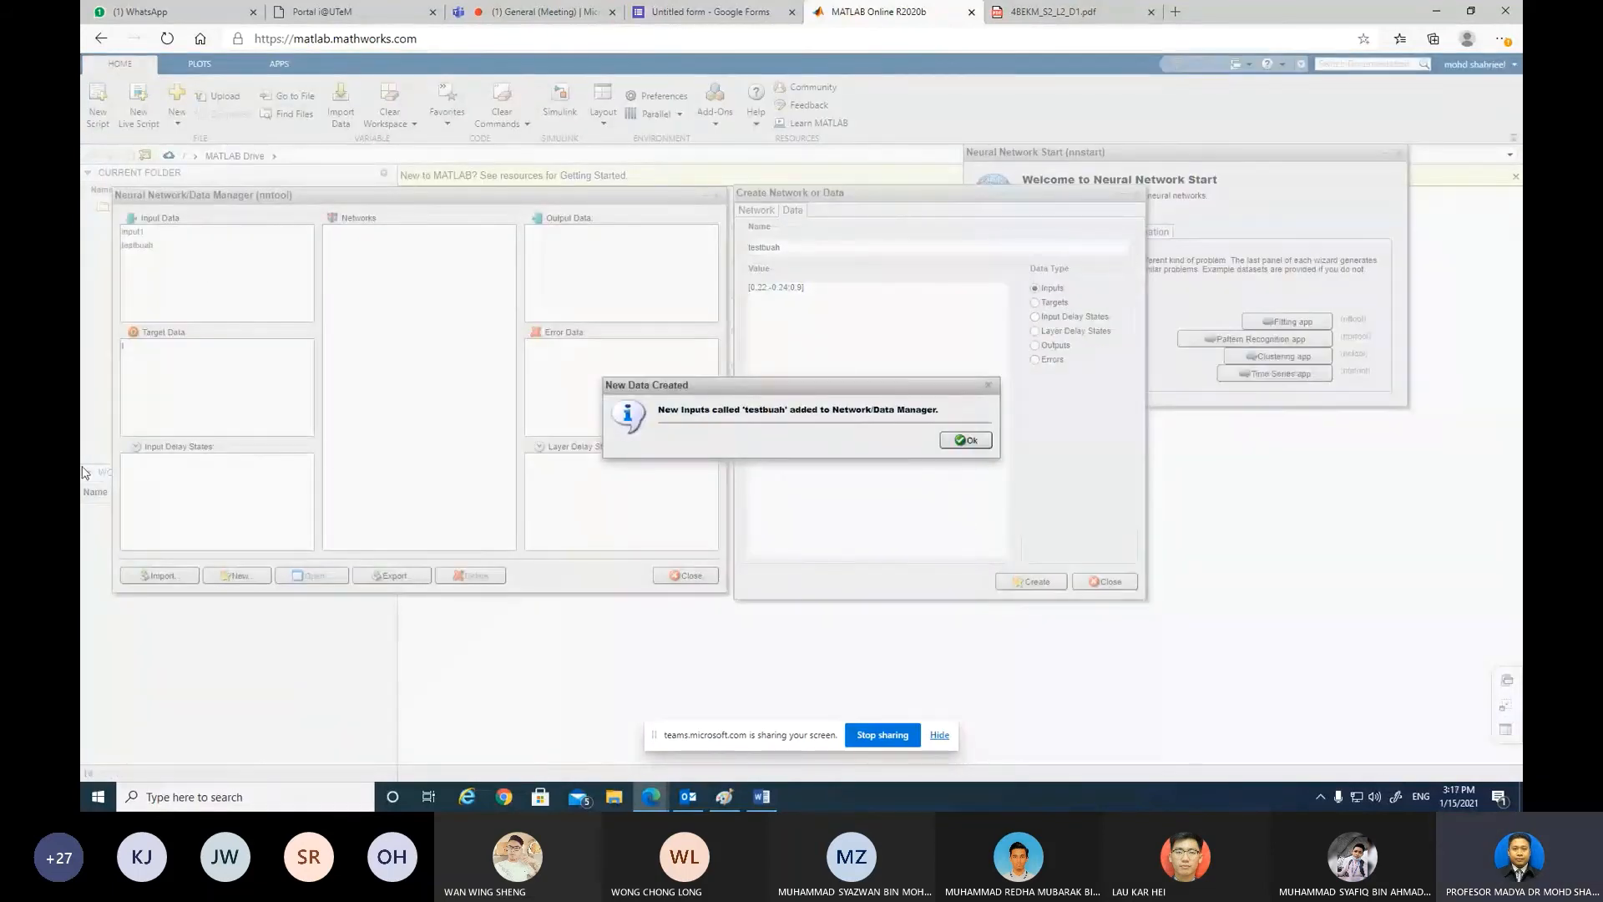
{"action": "left_click", "coordinate": [966, 440]}
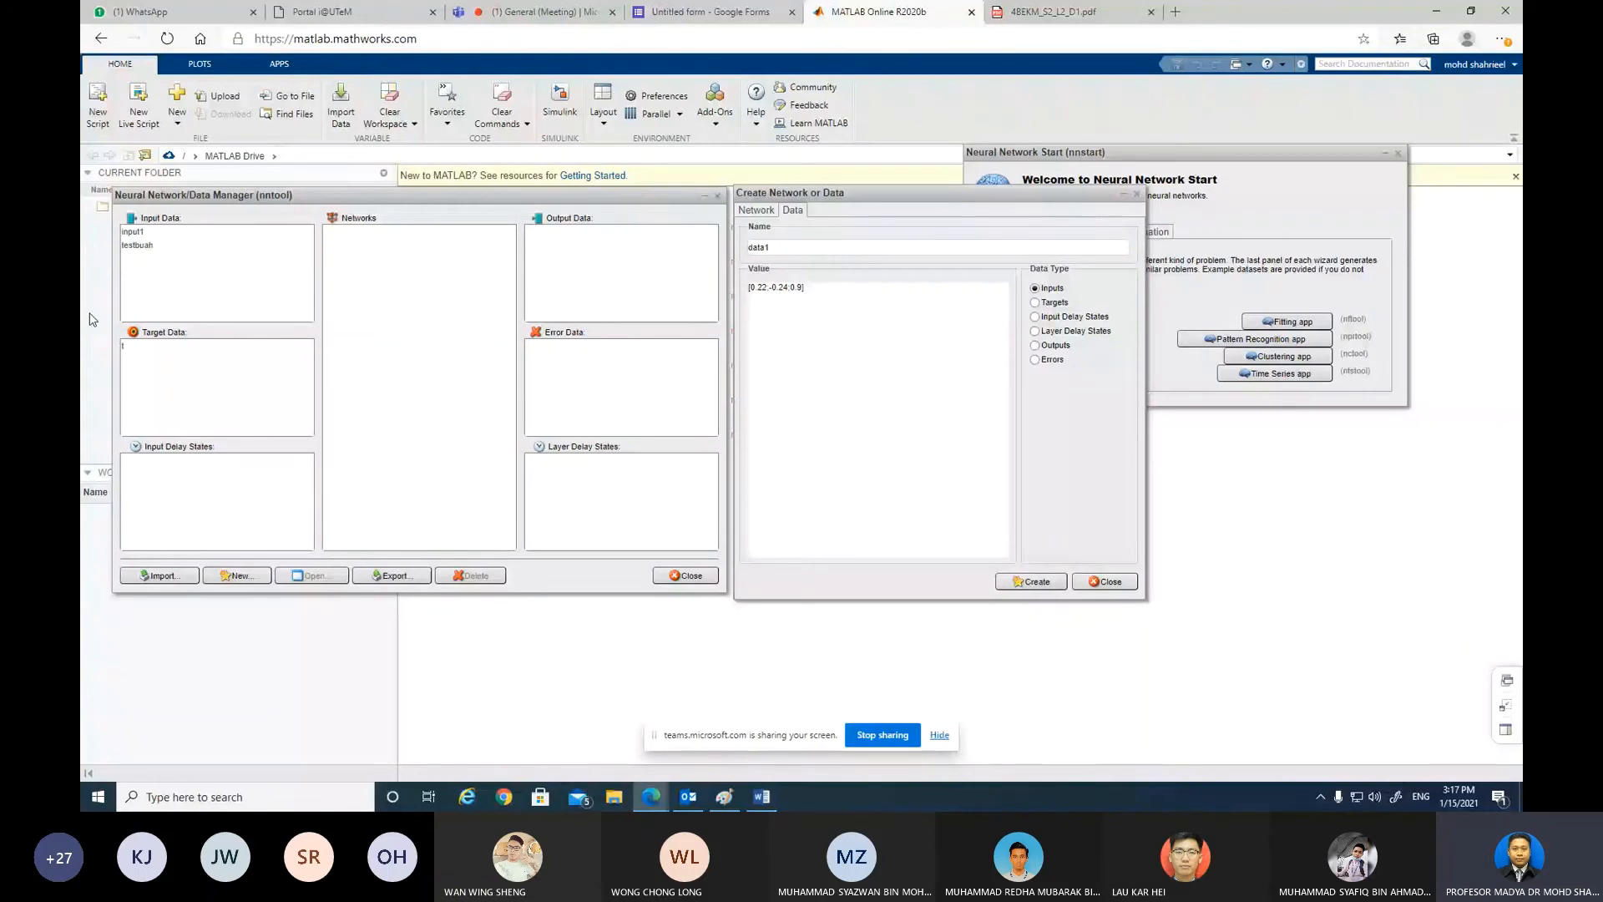
Step: Switch from data to network creation and name the new network perceptron
{"action": "left_click", "coordinate": [760, 213]}
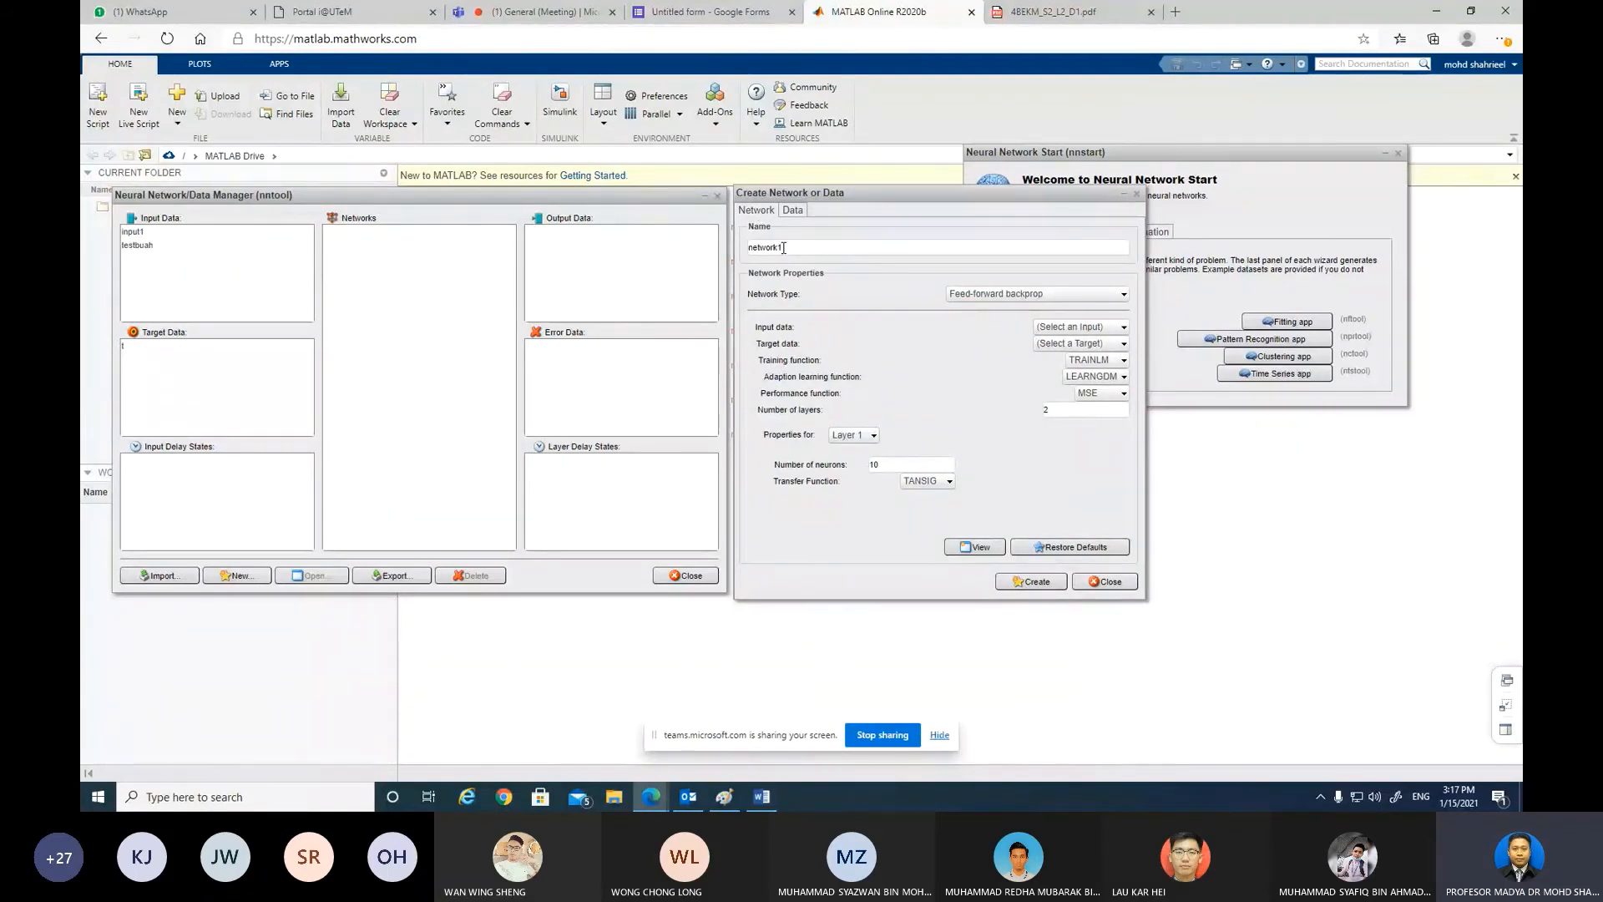
{"action": "key", "text": "BackSpace"}
{"action": "key", "text": "BackSpace"}
{"action": "key", "text": "BackSpace"}
{"action": "key", "text": "BackSpace"}
{"action": "key", "text": "BackSpace"}
{"action": "key", "text": "BackSpace"}
{"action": "key", "text": "BackSpace"}
{"action": "key", "text": "BackSpace"}
{"action": "type", "text": "perceptron"}
Step: Create the network as type Perceptron with input1 as input data and t as target data, and dismiss the confirmation
{"action": "left_click", "coordinate": [1026, 296]}
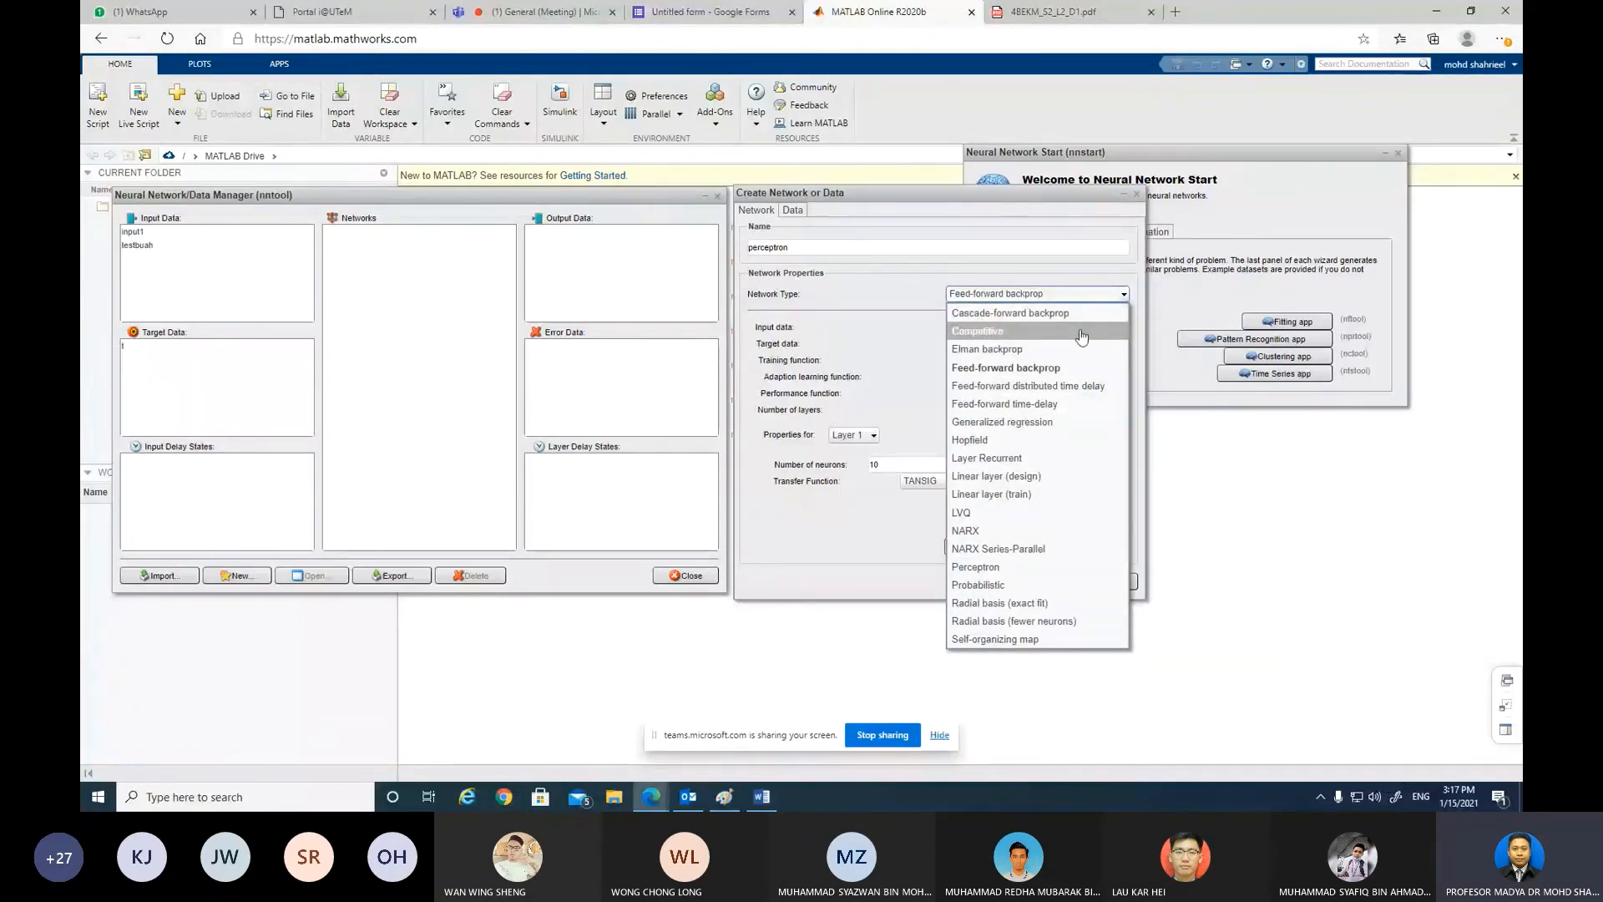
{"action": "left_click", "coordinate": [990, 568]}
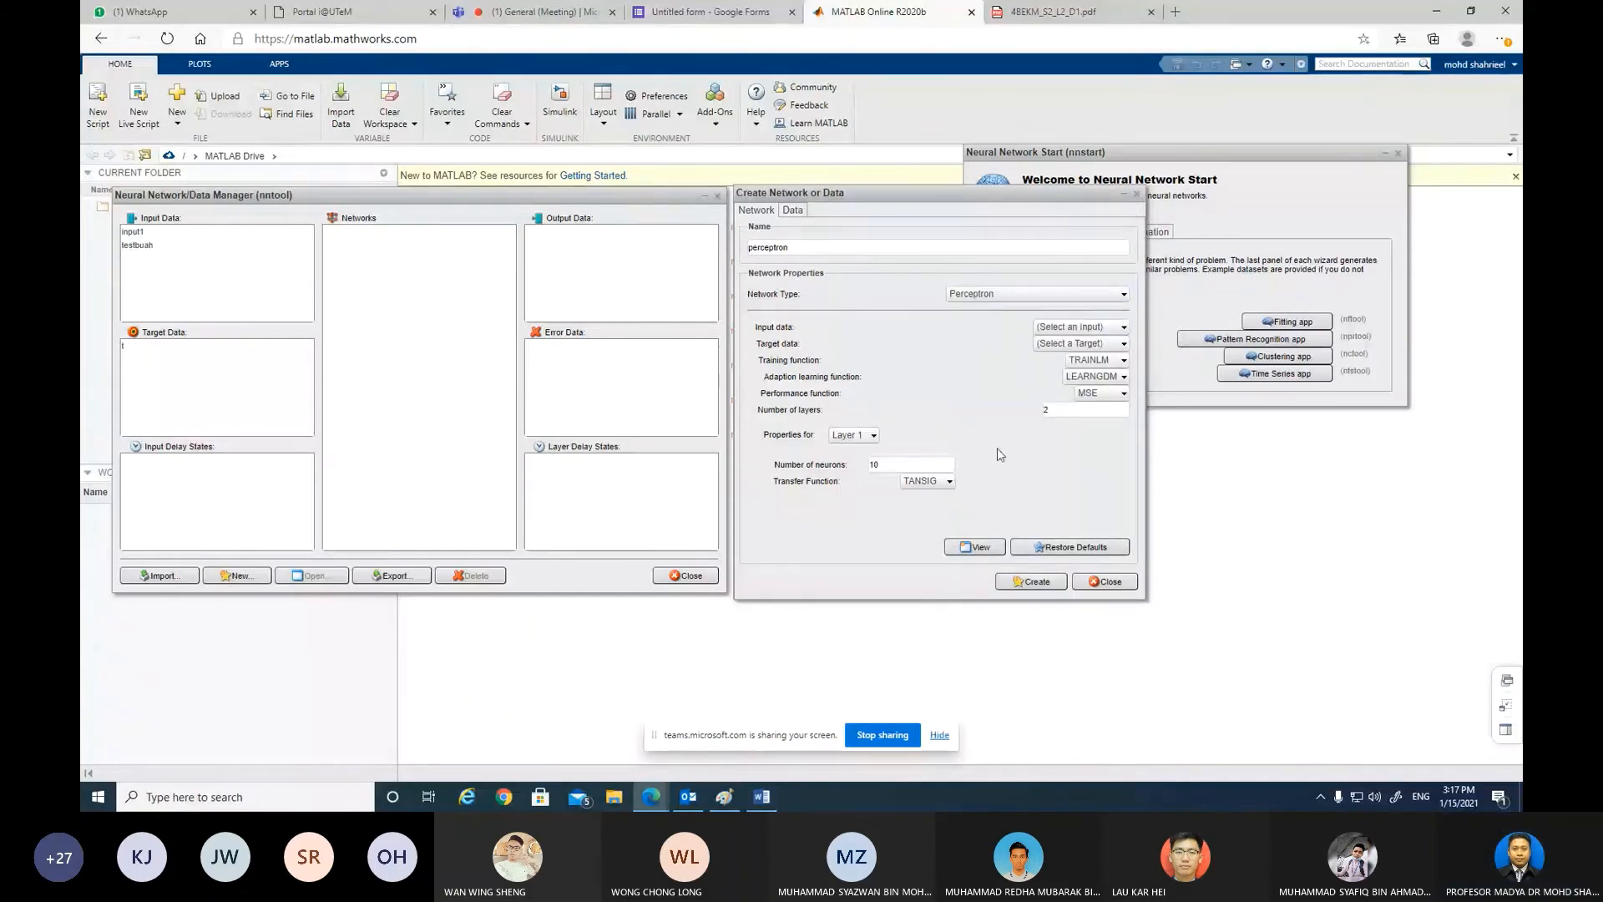
{"action": "left_click", "coordinate": [1062, 329]}
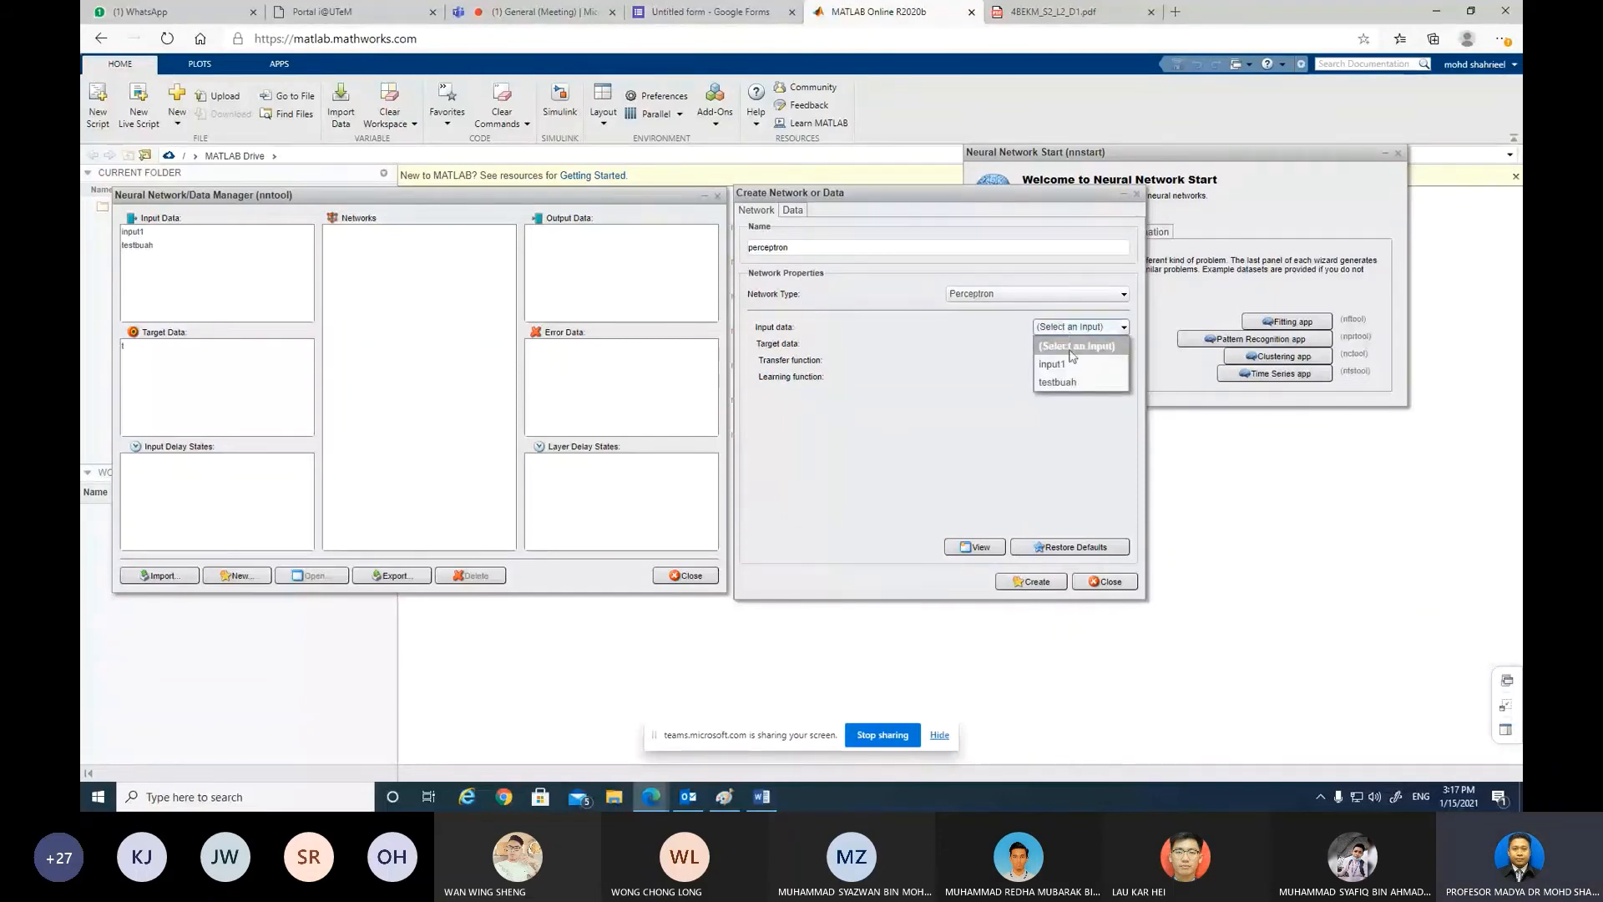
{"action": "left_click", "coordinate": [1067, 364]}
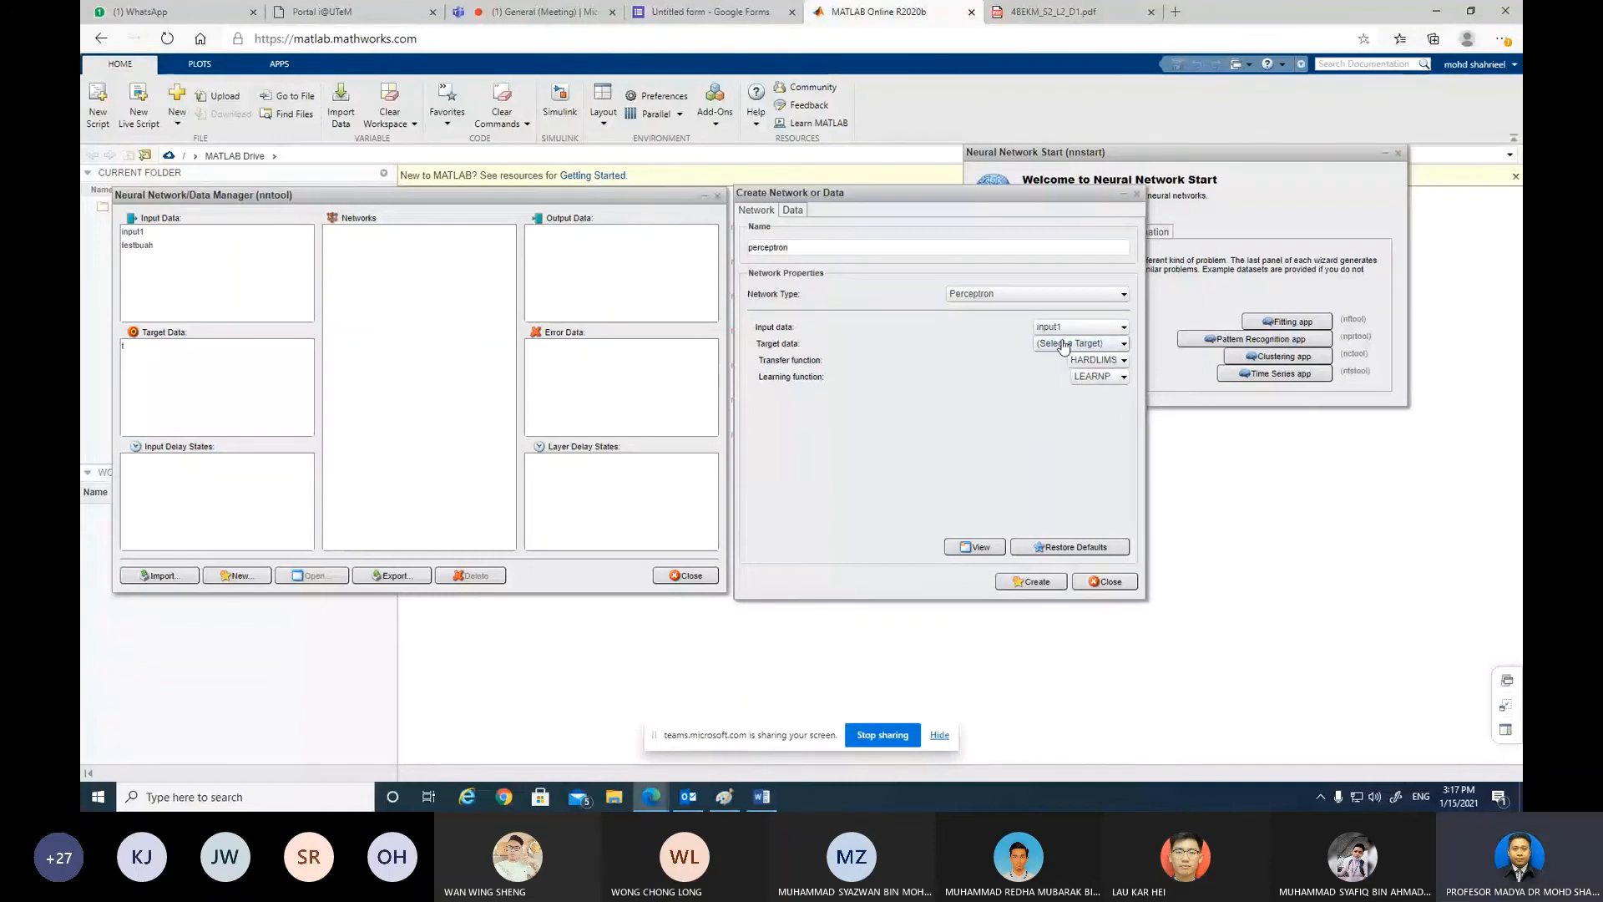
{"action": "left_click", "coordinate": [1063, 344]}
{"action": "left_click", "coordinate": [1061, 382]}
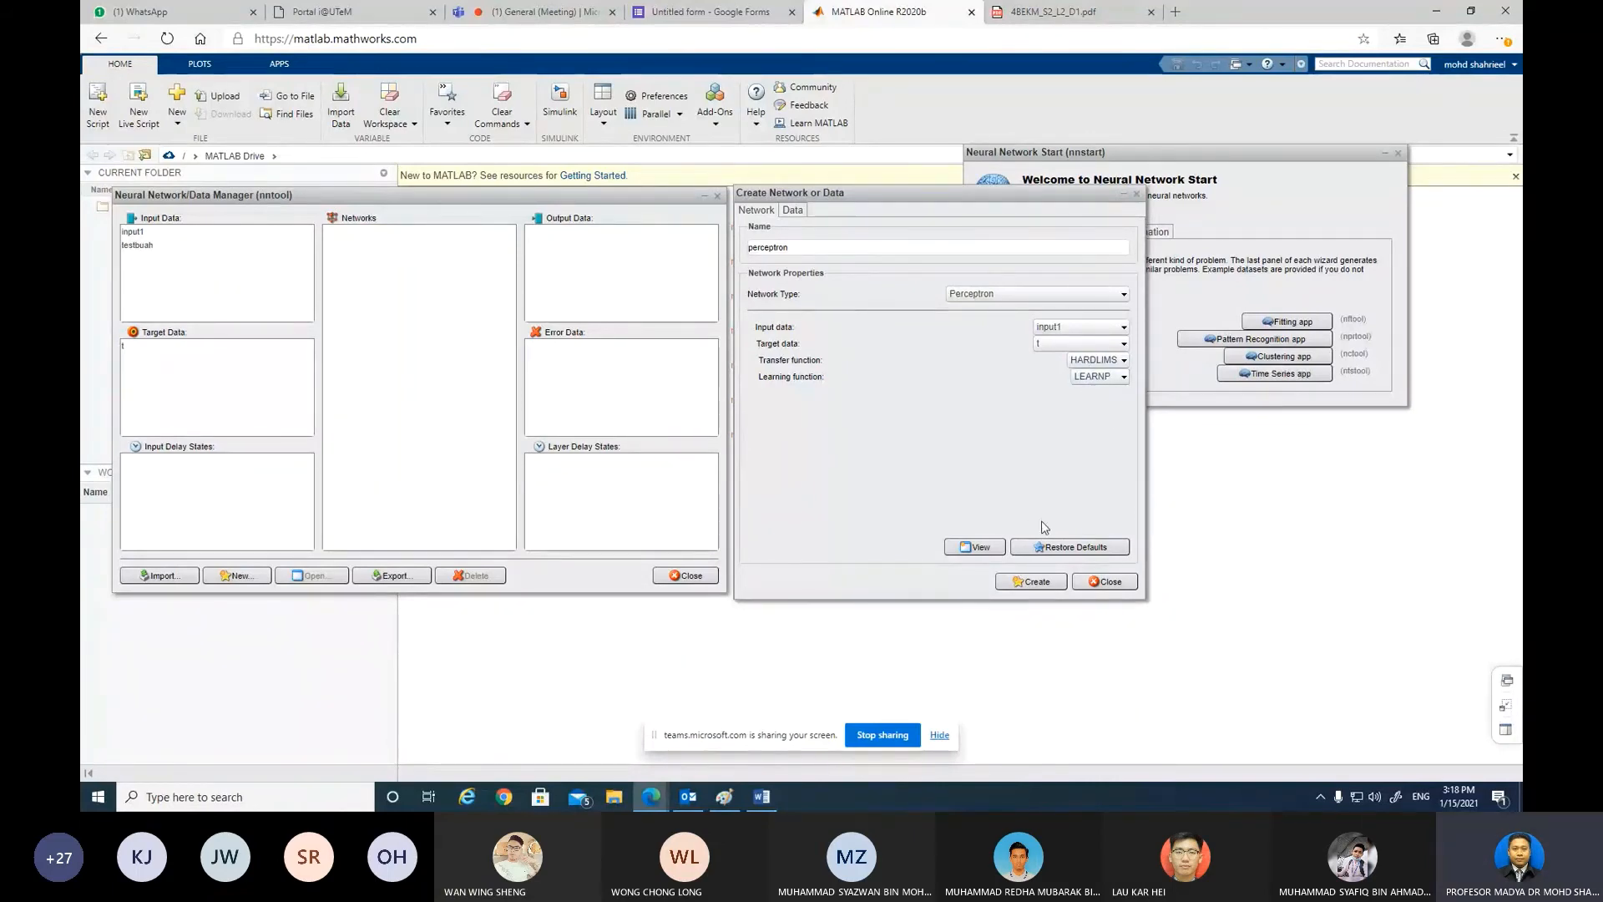
{"action": "left_click", "coordinate": [1030, 584]}
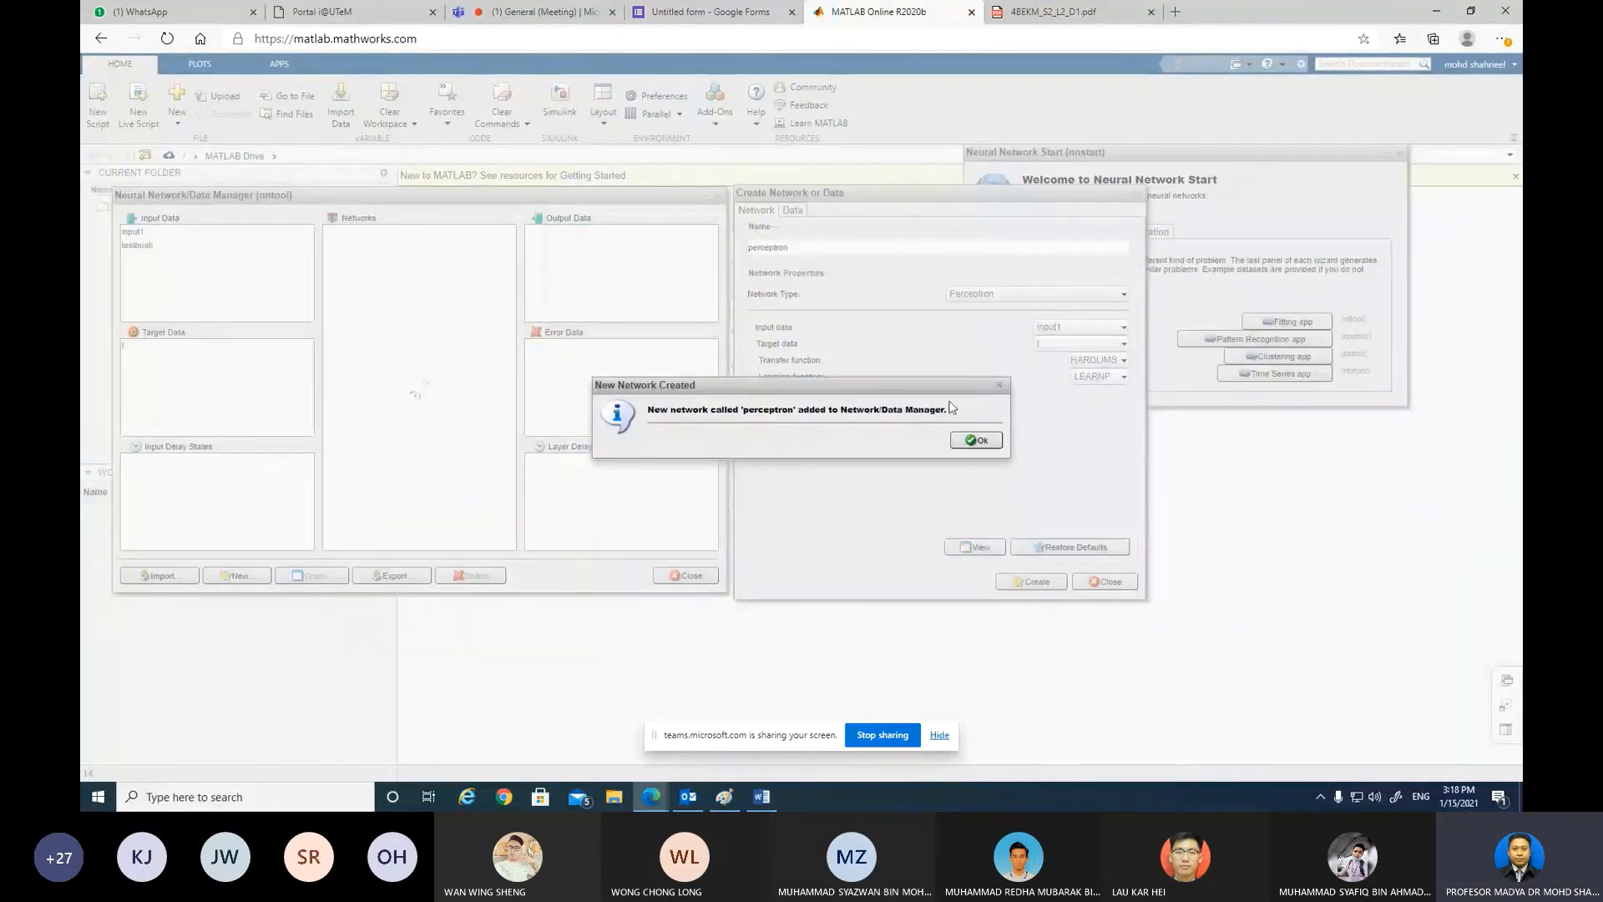
{"action": "left_click", "coordinate": [976, 440]}
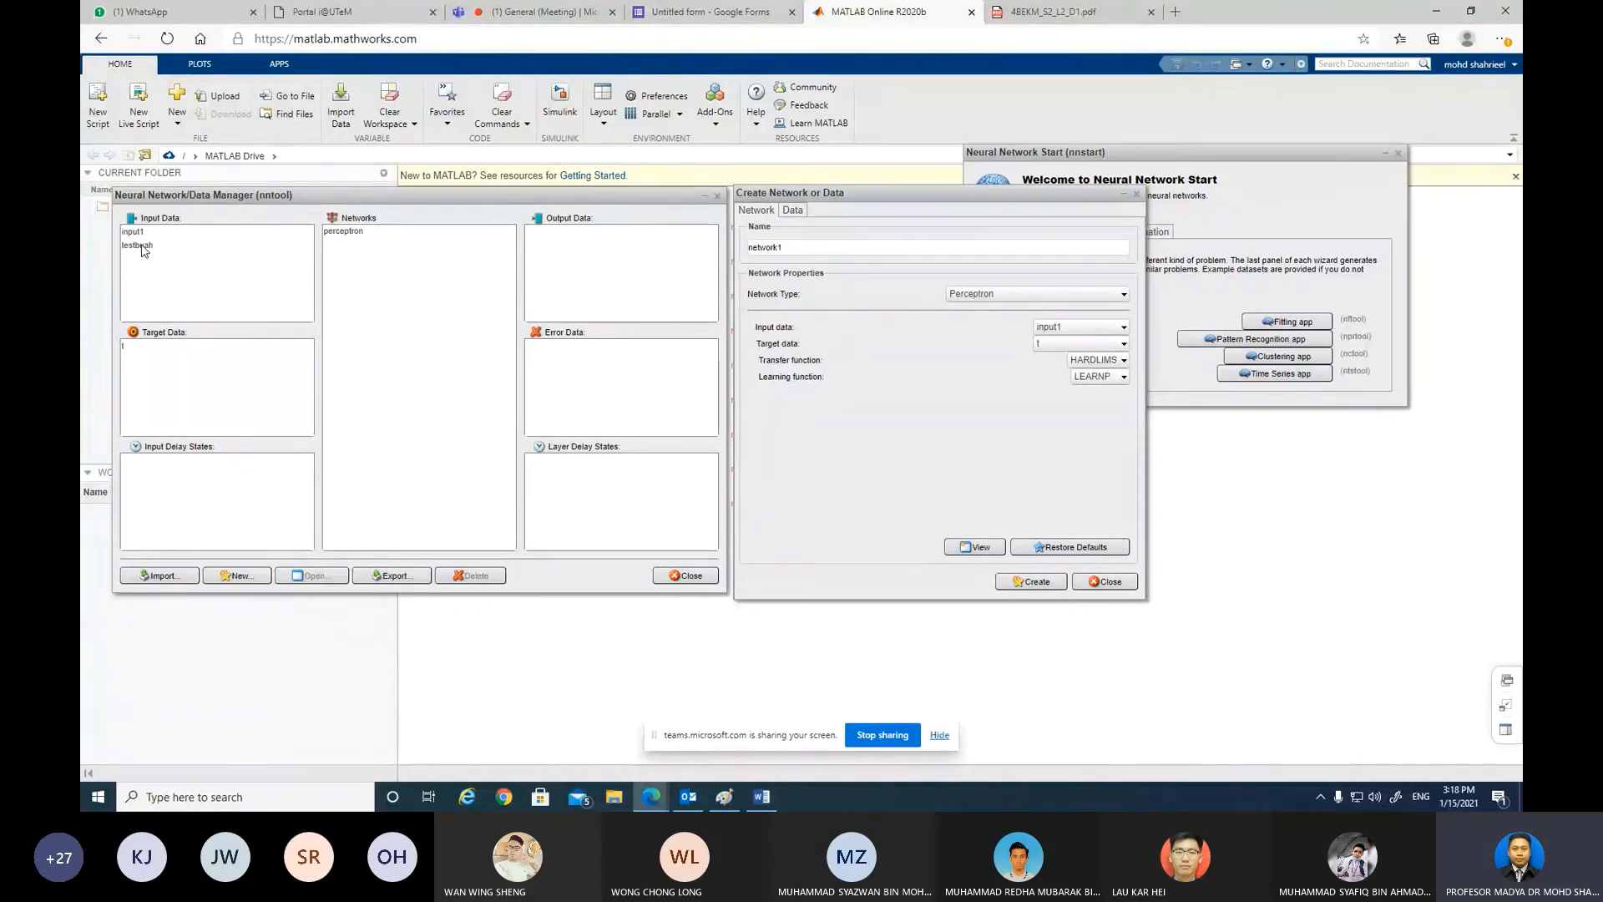
Step: Open the perceptron network, move its window over the Data Manager and view its layer 1 weight and bias
{"action": "left_click", "coordinate": [351, 235]}
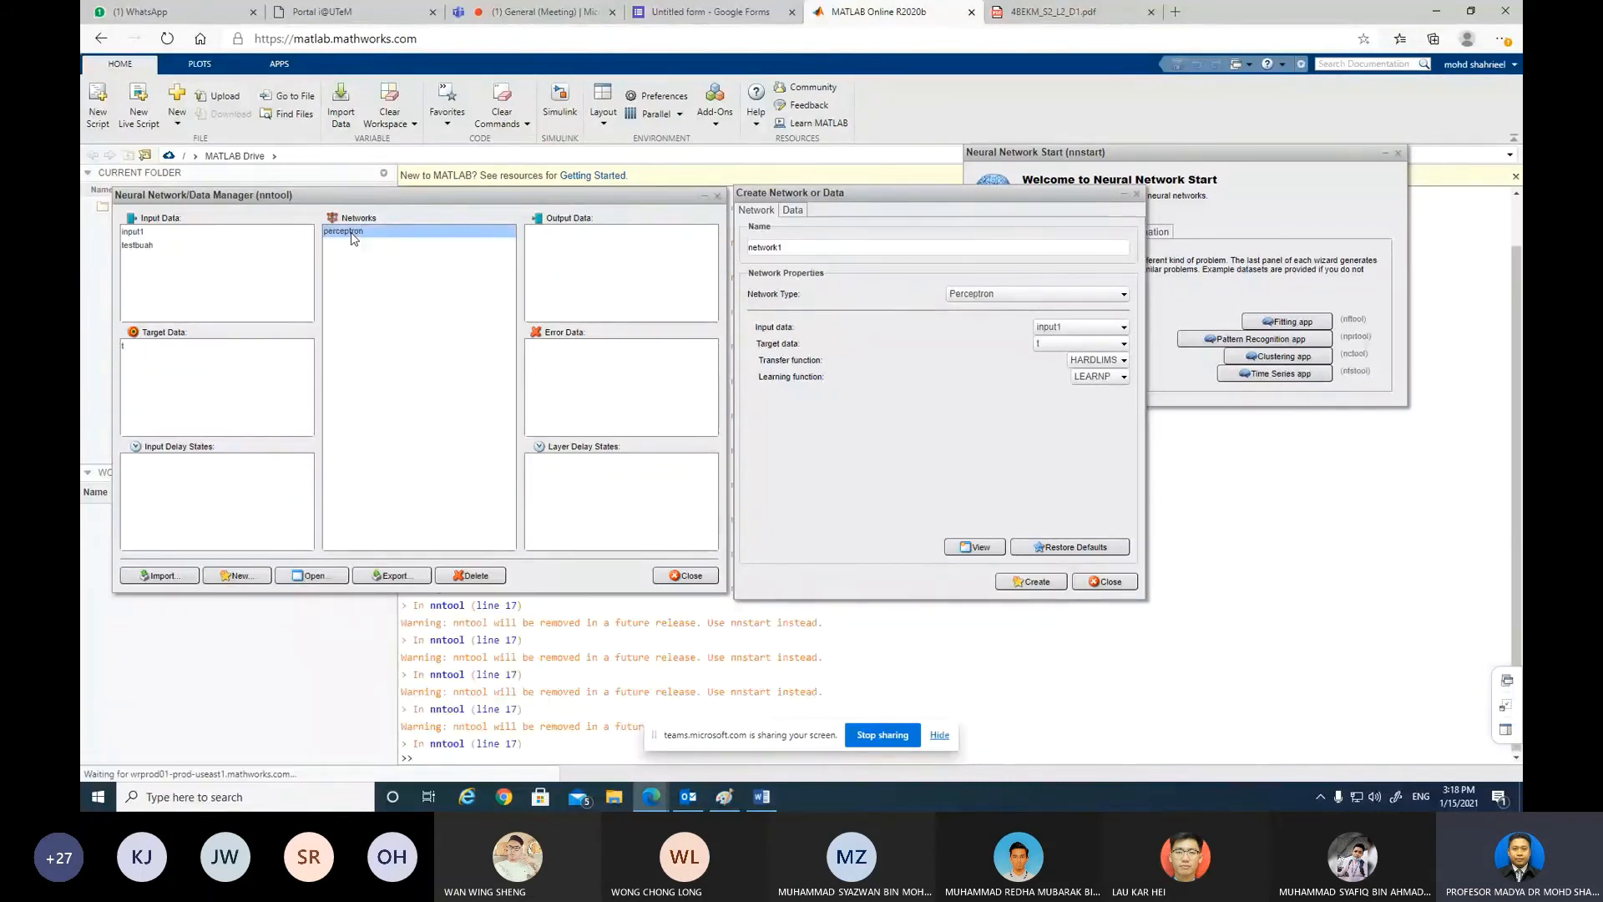
{"action": "double_click", "coordinate": [353, 243]}
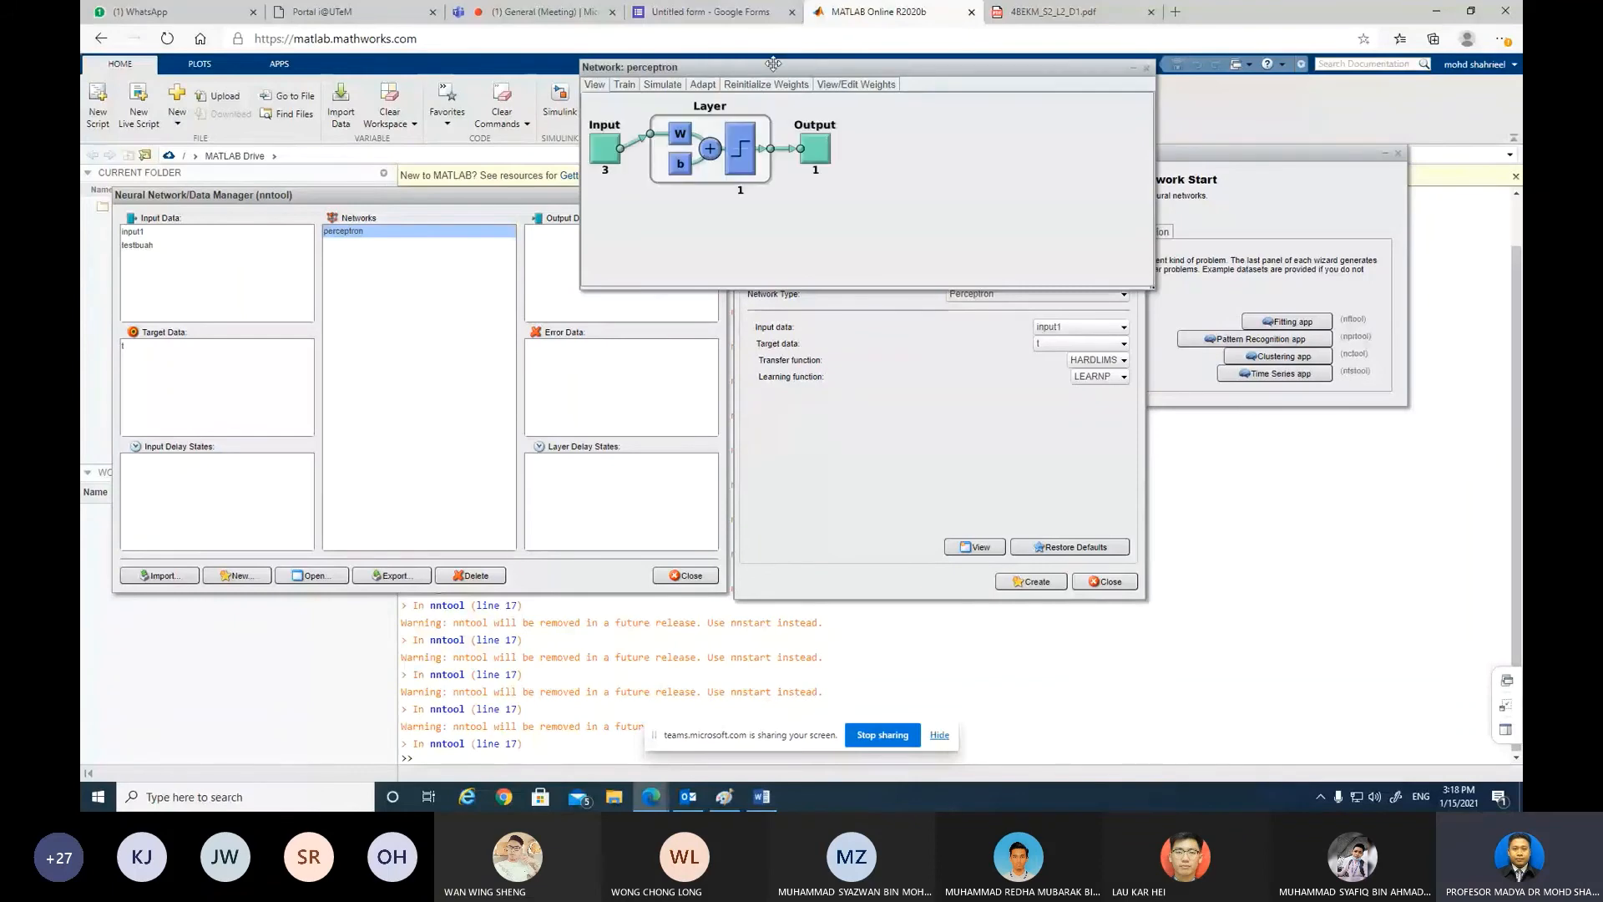
{"action": "left_click_drag", "start_coordinate": [776, 96], "coordinate": [563, 384]}
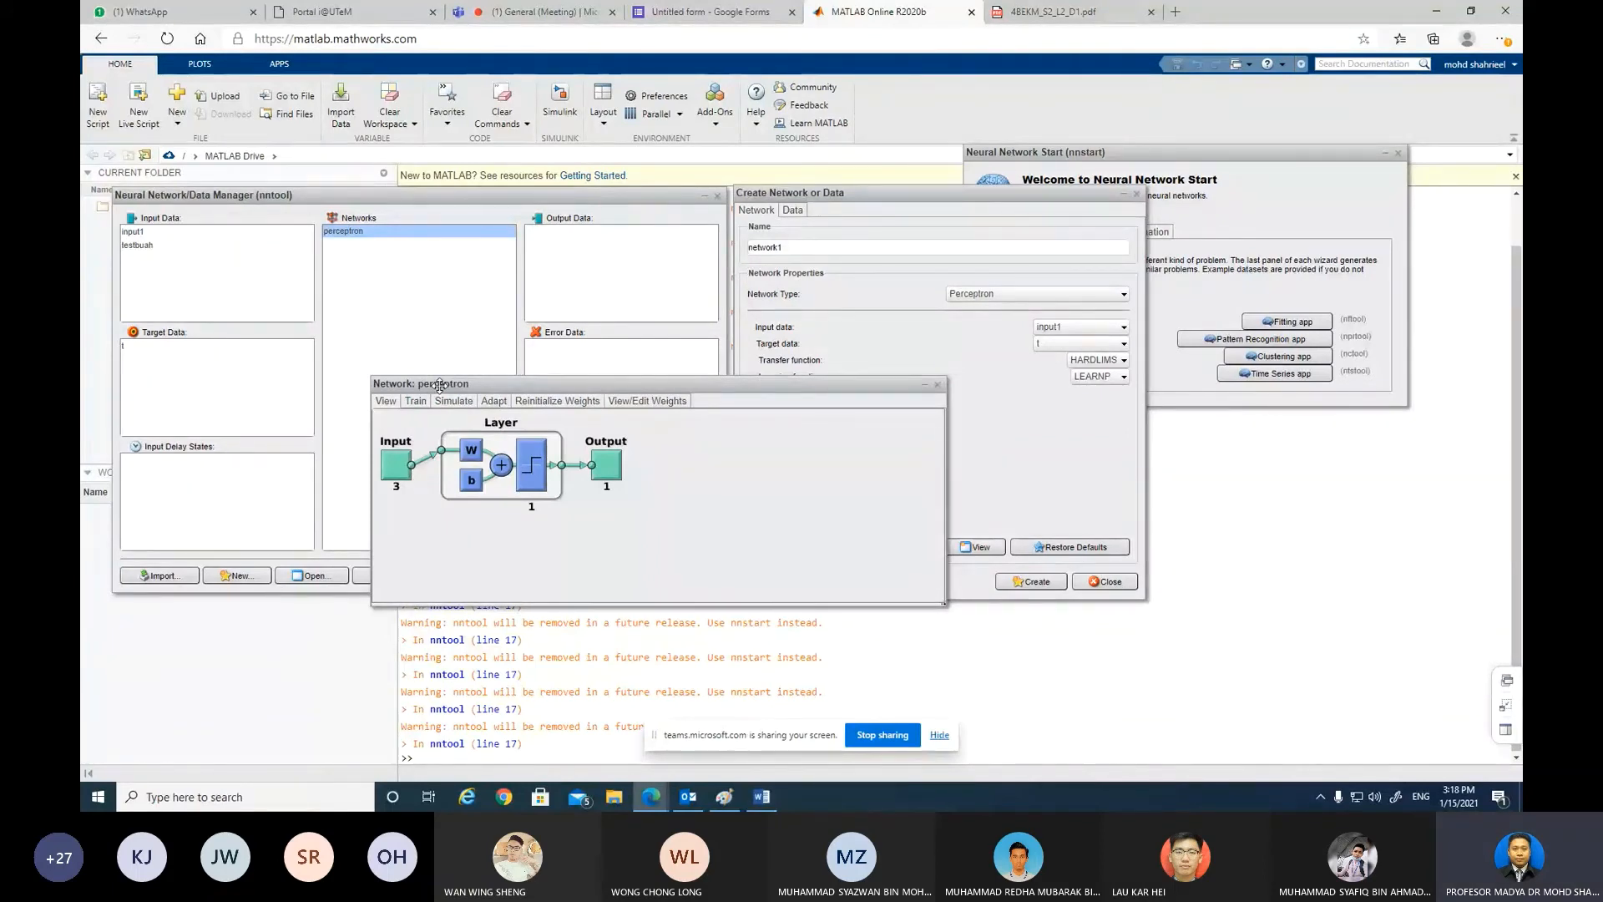
{"action": "left_click", "coordinate": [648, 401]}
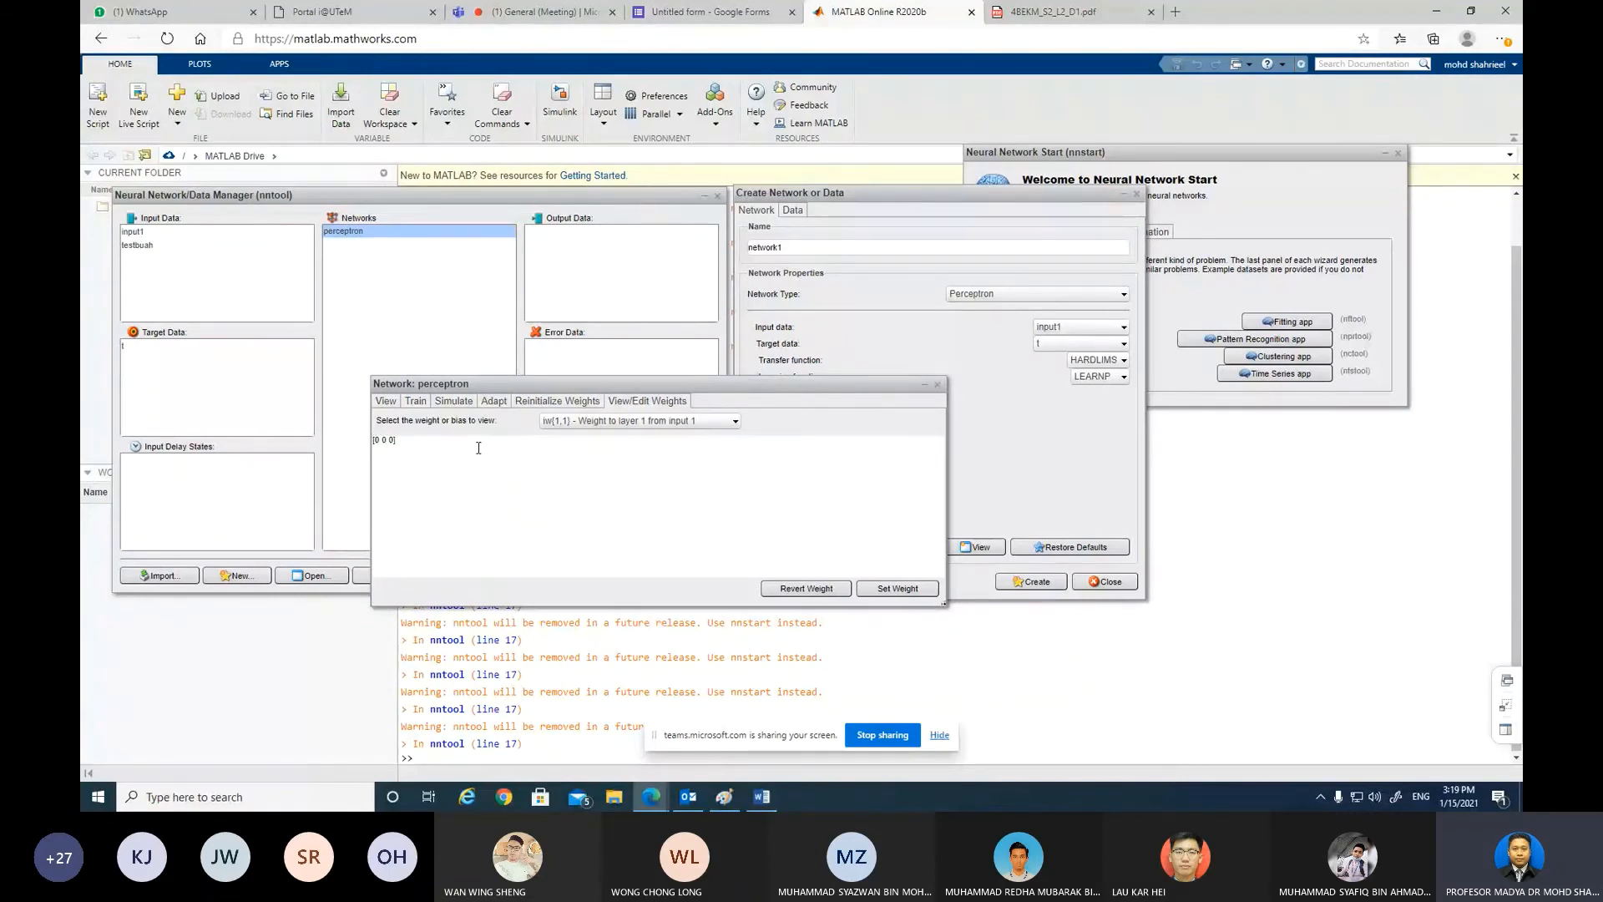
{"action": "left_click", "coordinate": [728, 421]}
{"action": "left_click", "coordinate": [698, 453]}
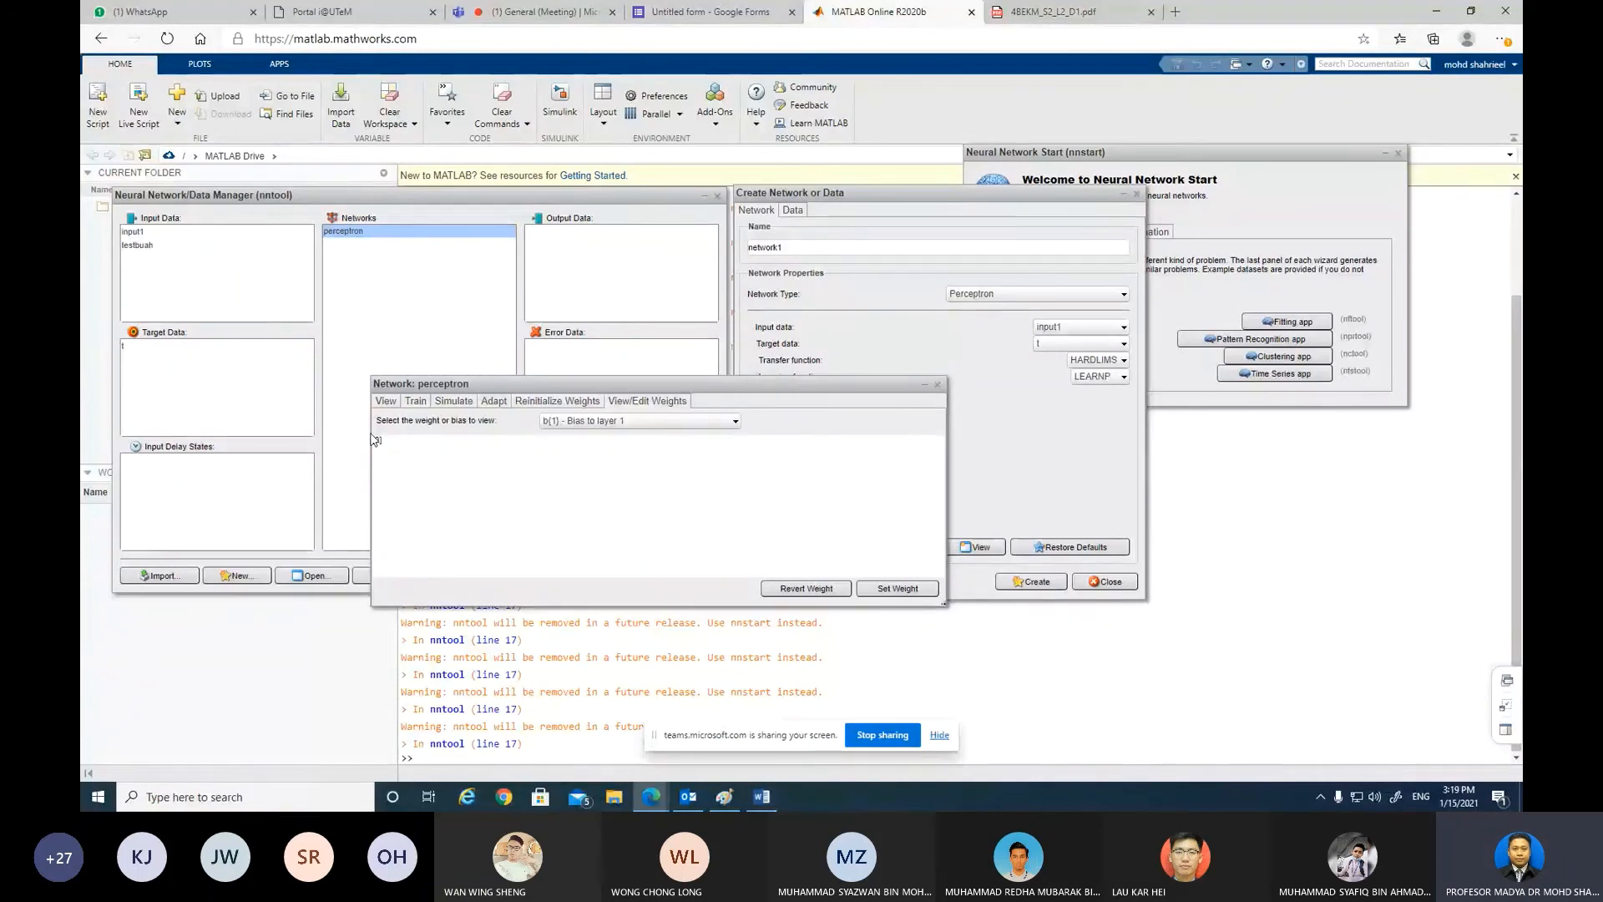
Step: Set the perceptron's weight to layer 1 from input 1 to [0 1 0], apply it and dismiss the confirmation
{"action": "left_click", "coordinate": [609, 422]}
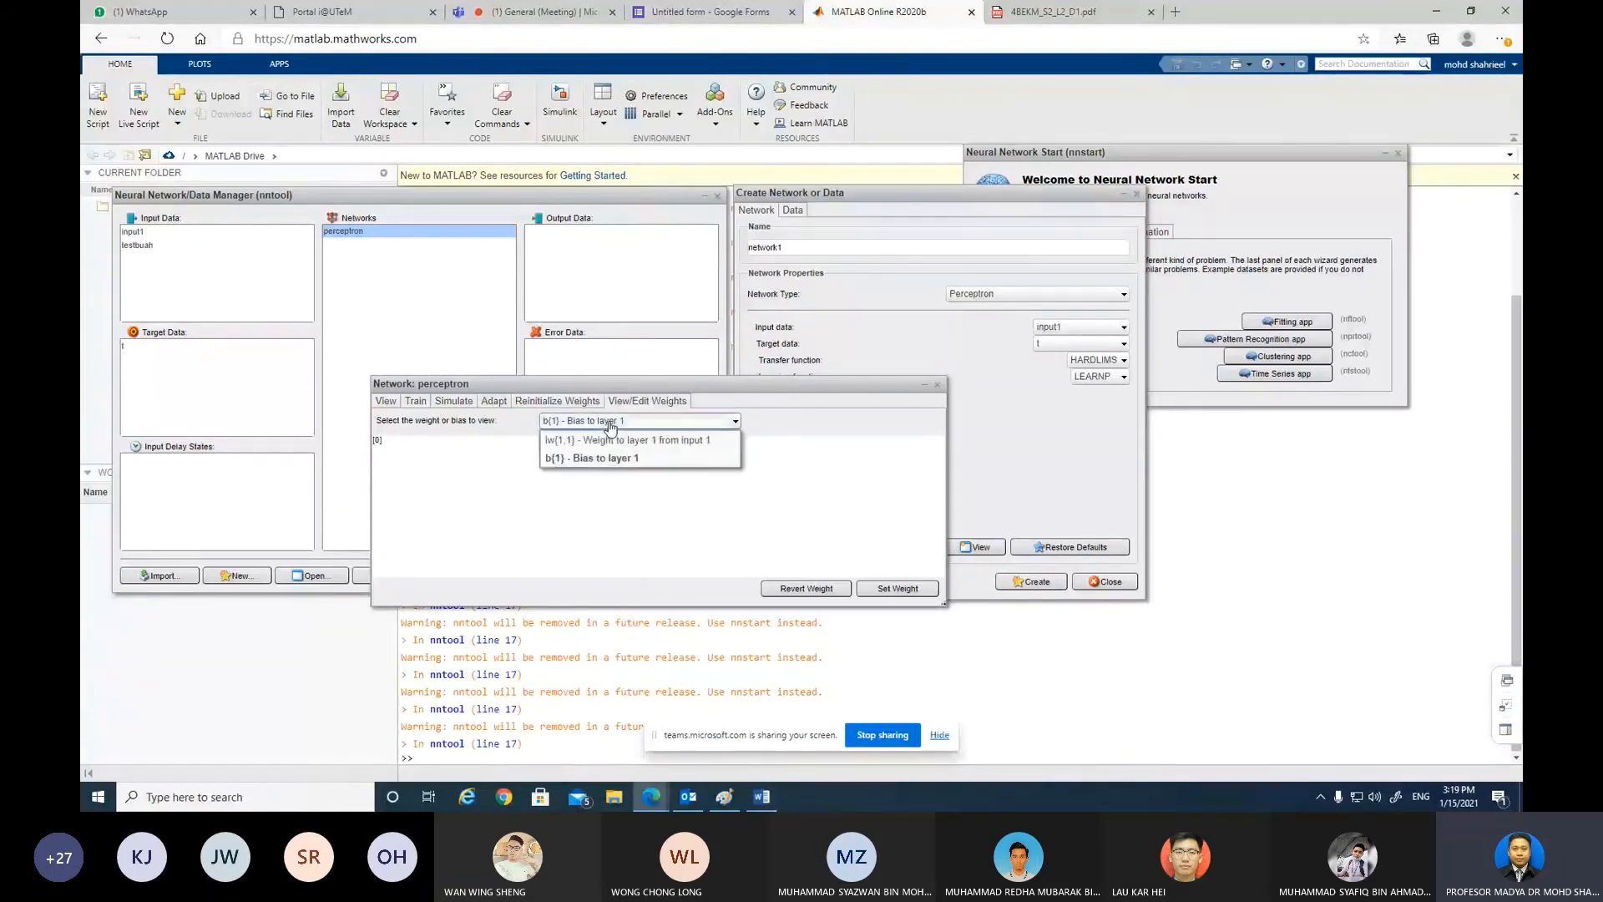
{"action": "left_click", "coordinate": [595, 441]}
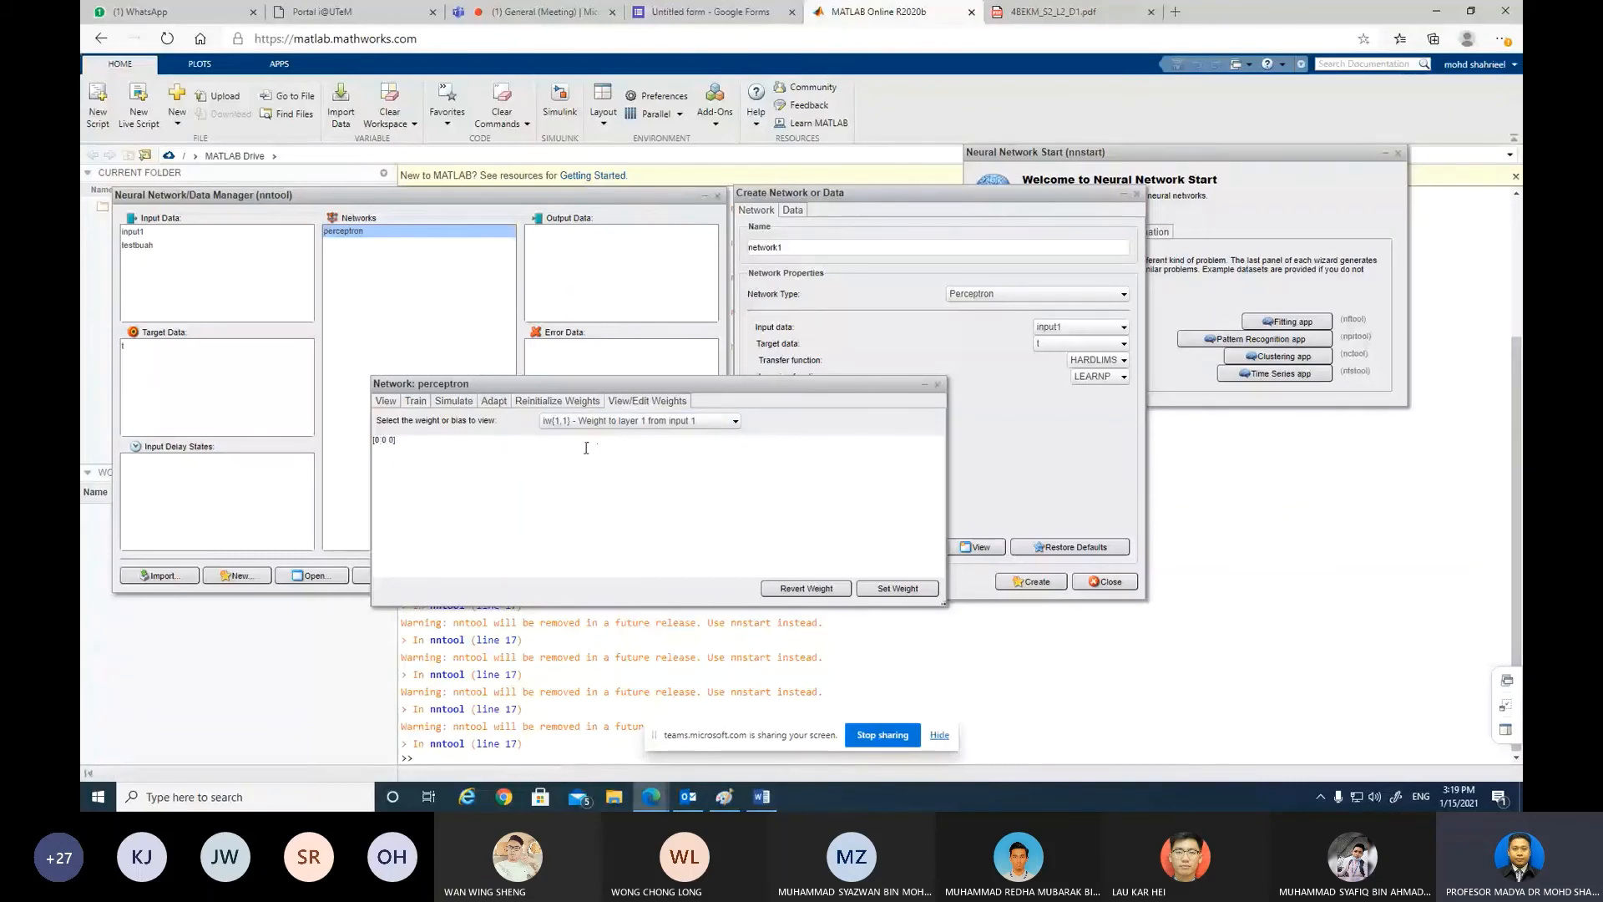
{"action": "left_click", "coordinate": [404, 445]}
{"action": "key", "text": "Left"}
{"action": "key", "text": "Left"}
{"action": "key", "text": "Left"}
{"action": "key", "text": "BackSpace"}
{"action": "type", "text": "1"}
{"action": "left_click", "coordinate": [902, 588]}
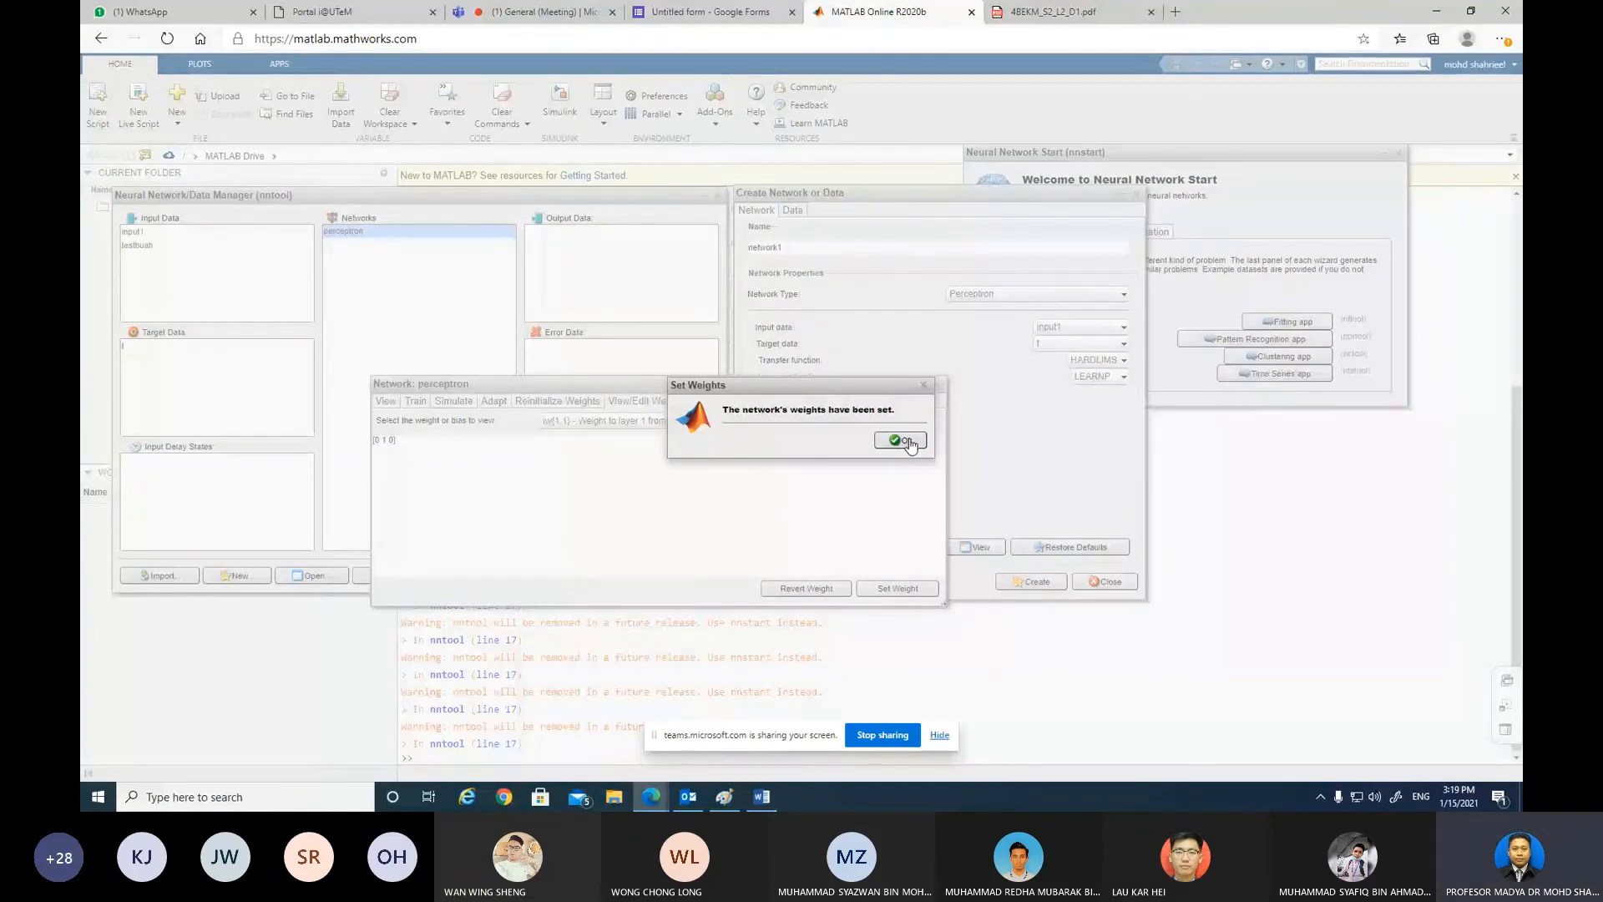
{"action": "left_click", "coordinate": [900, 441]}
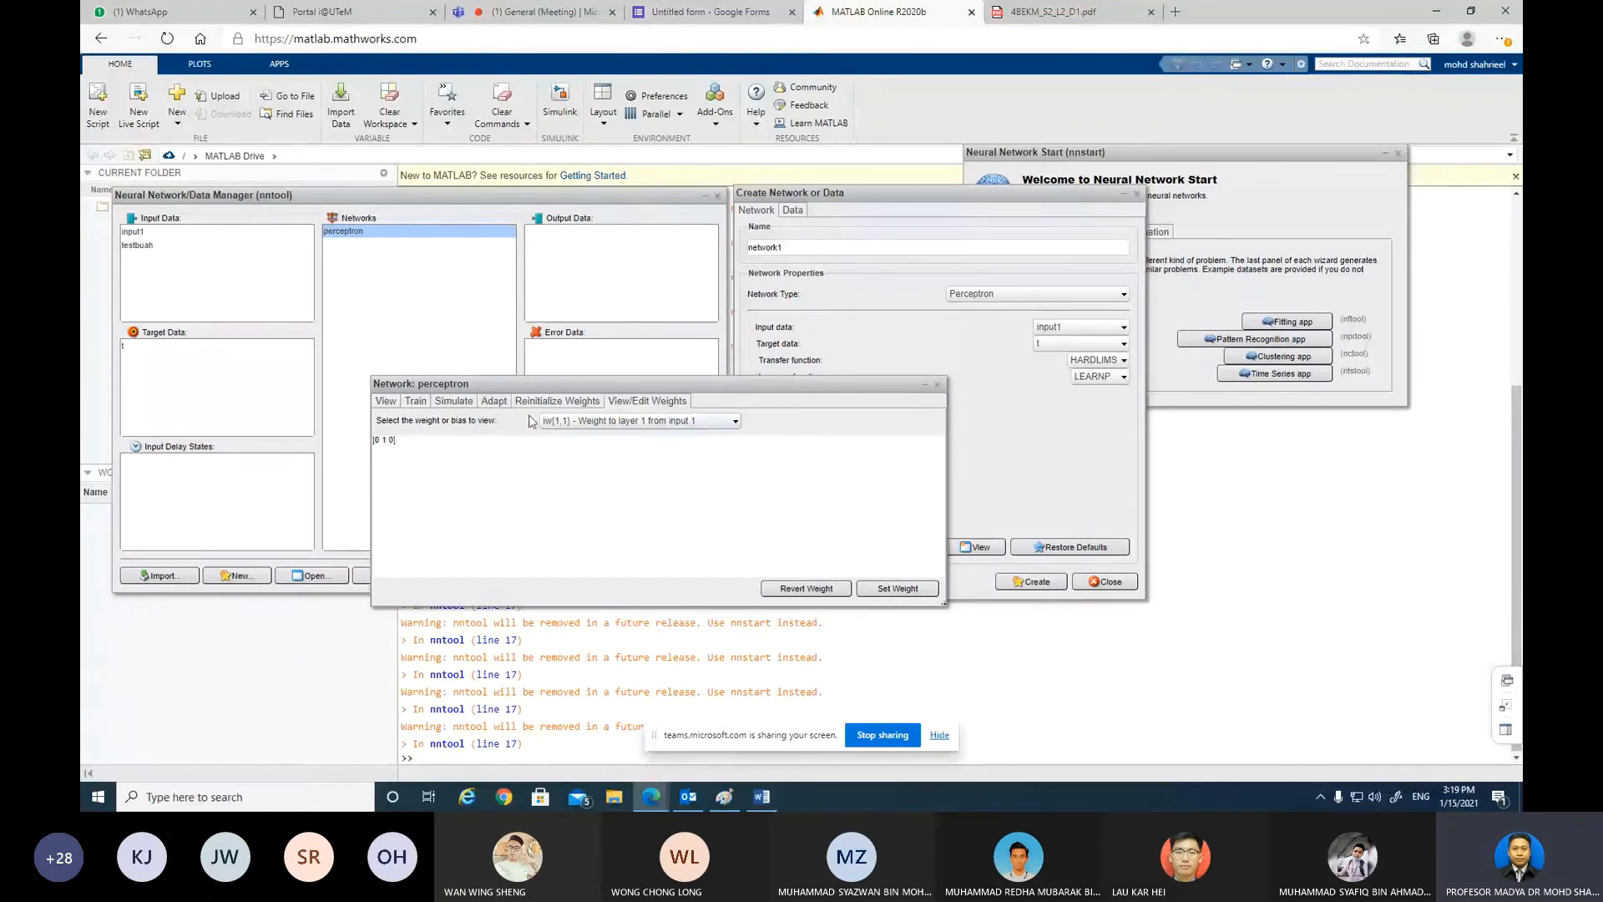
Step: Check the perceptron's training parameters and train it with input1 as inputs and t as targets
{"action": "left_click", "coordinate": [416, 401]}
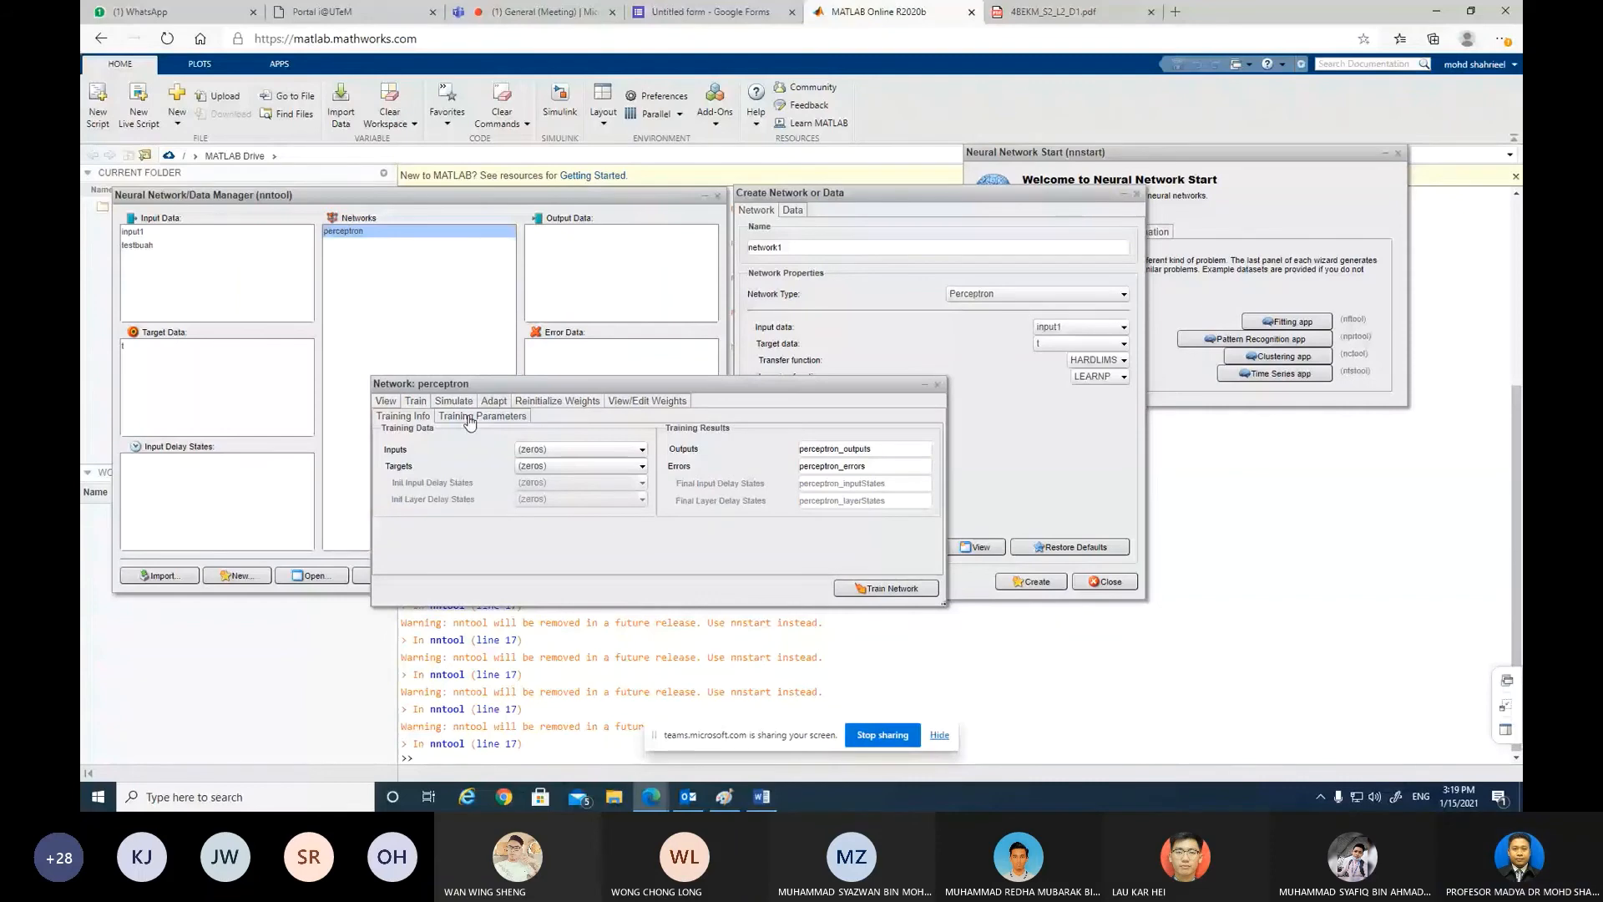
{"action": "left_click", "coordinate": [471, 417]}
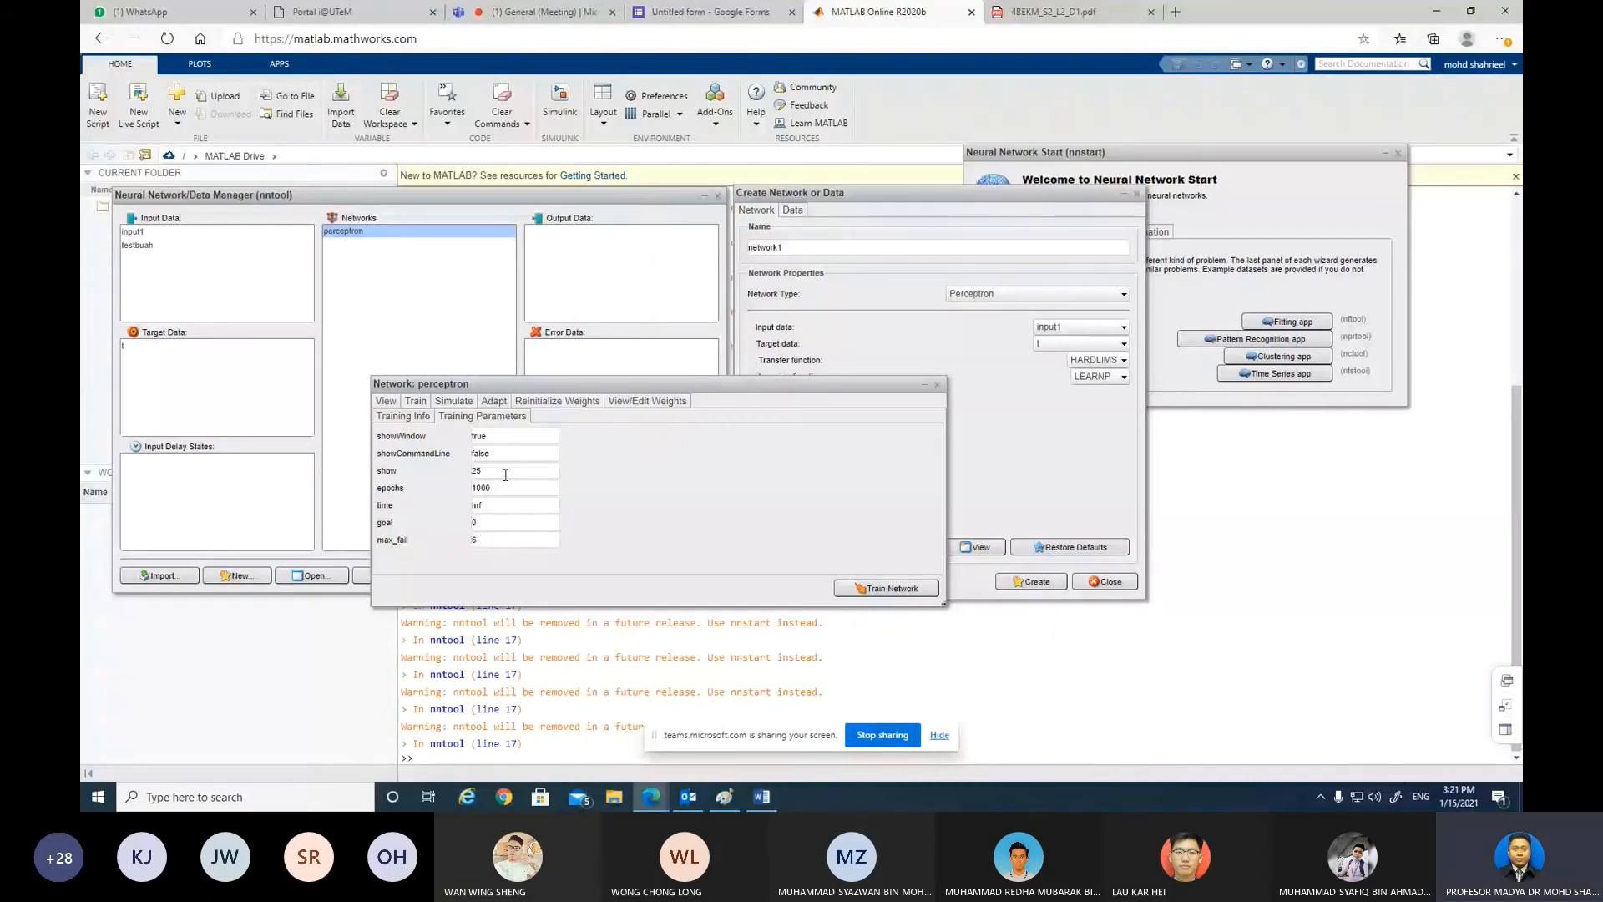
{"action": "left_click", "coordinate": [403, 415]}
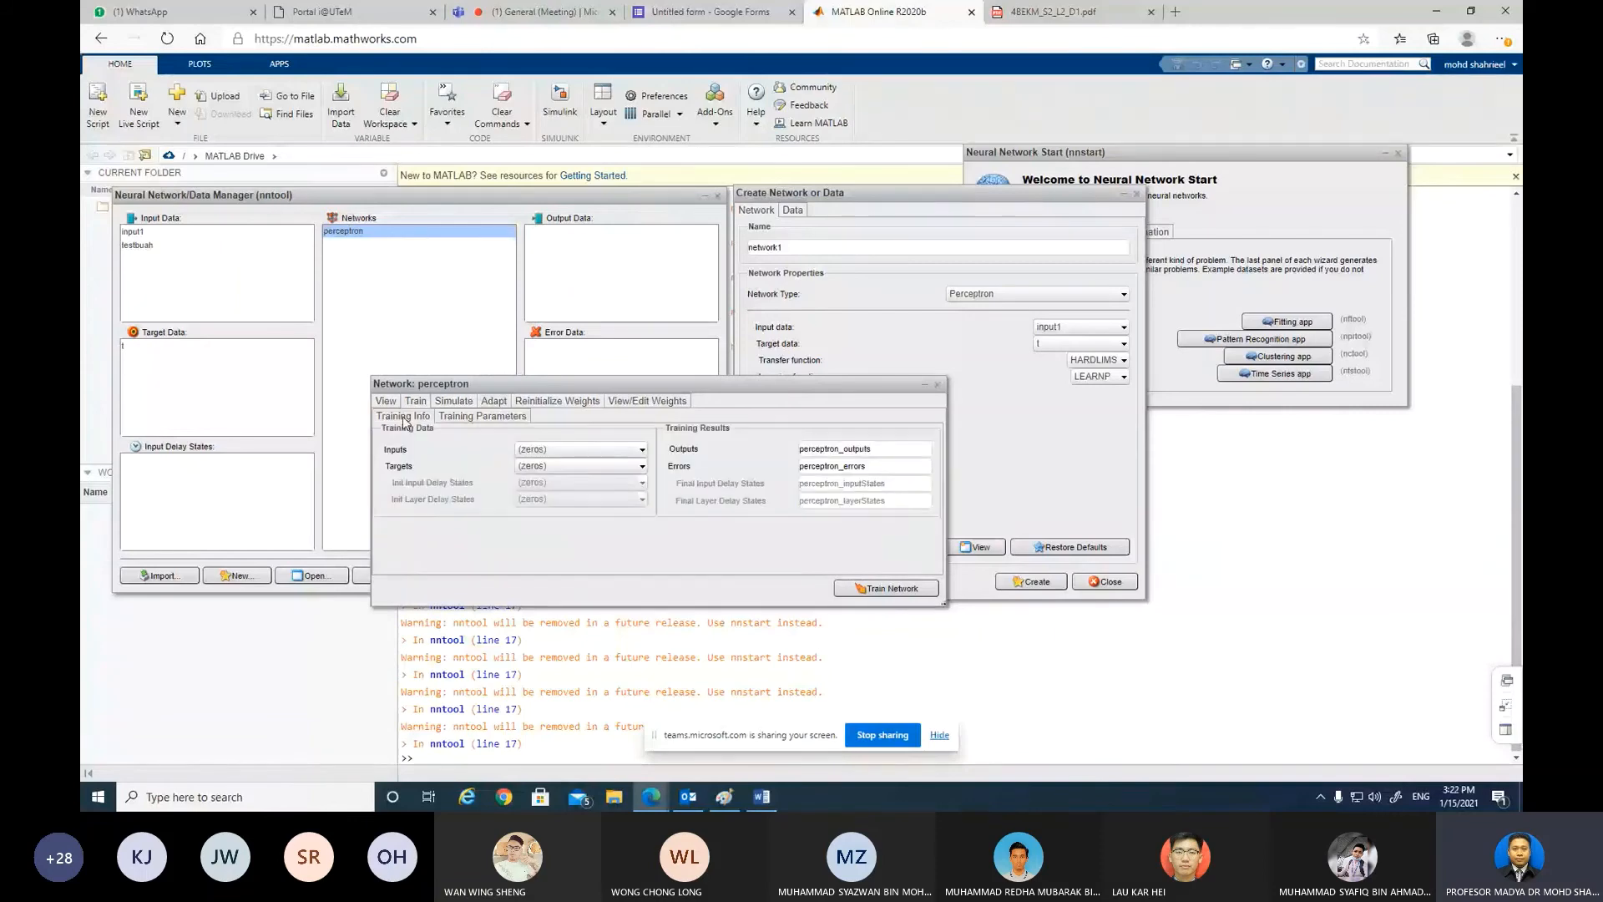
{"action": "left_click", "coordinate": [554, 449]}
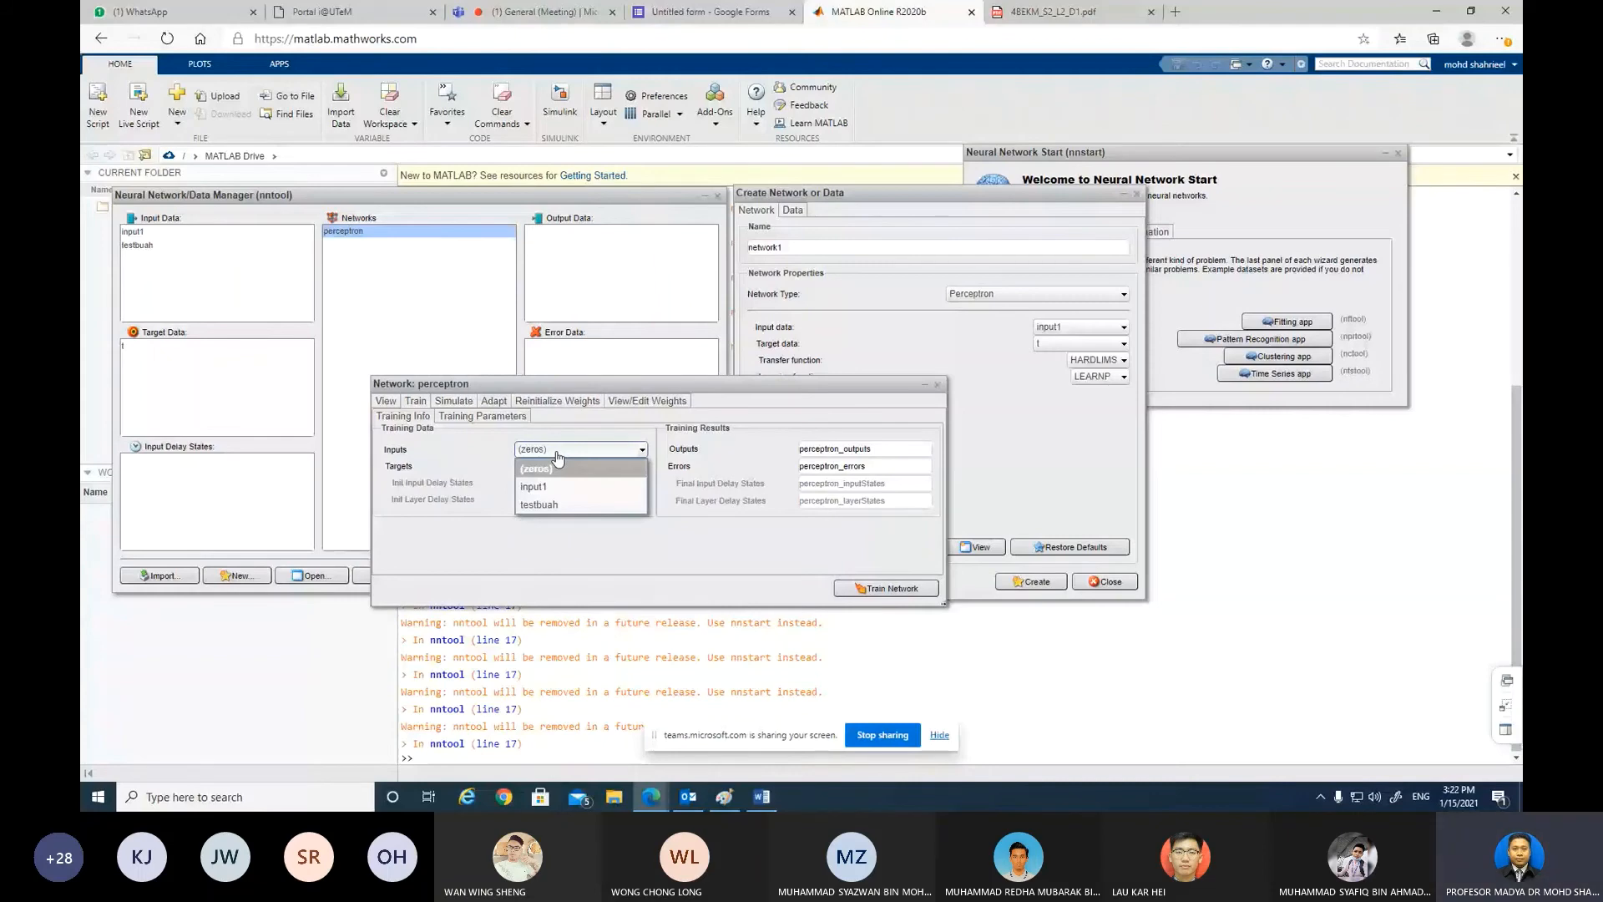
{"action": "left_click", "coordinate": [557, 486]}
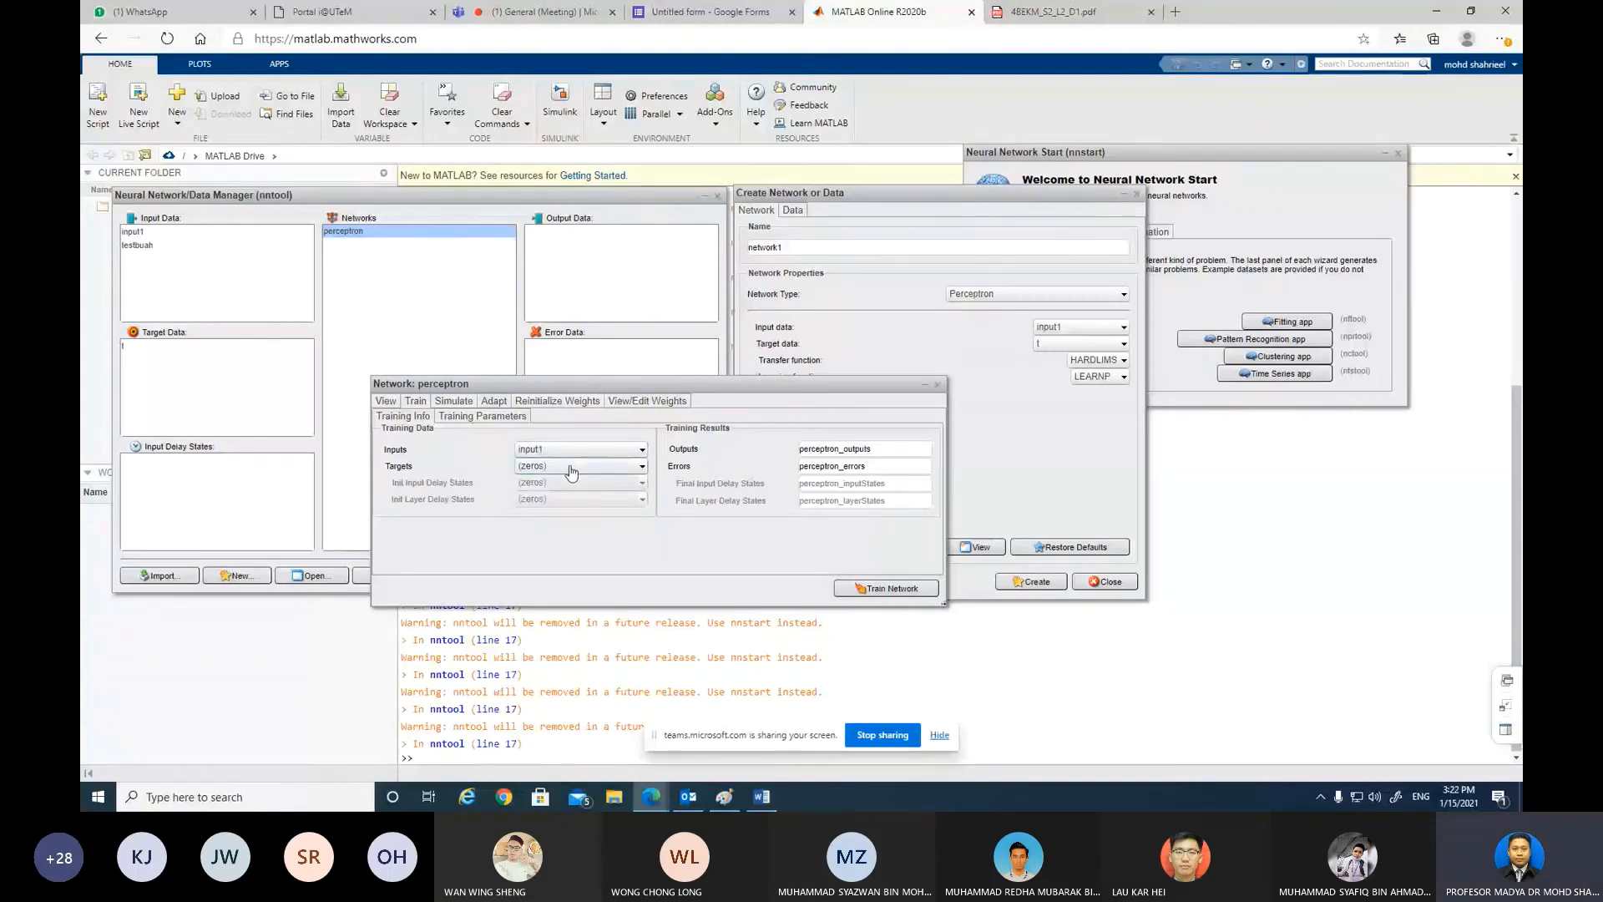
{"action": "left_click", "coordinate": [570, 472]}
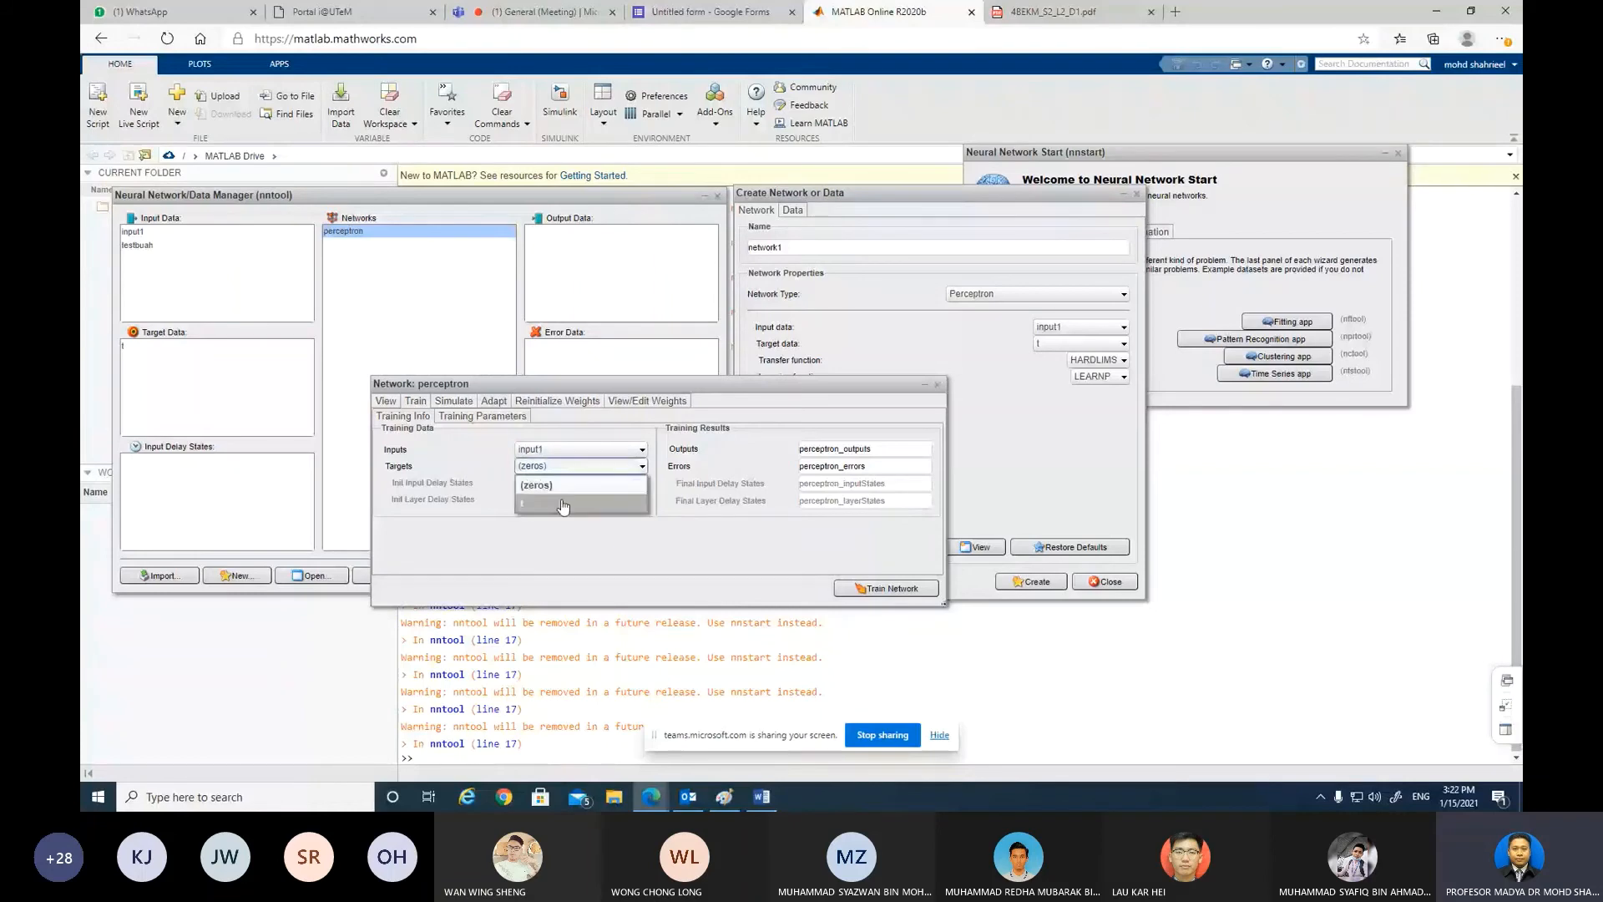
{"action": "left_click", "coordinate": [547, 497]}
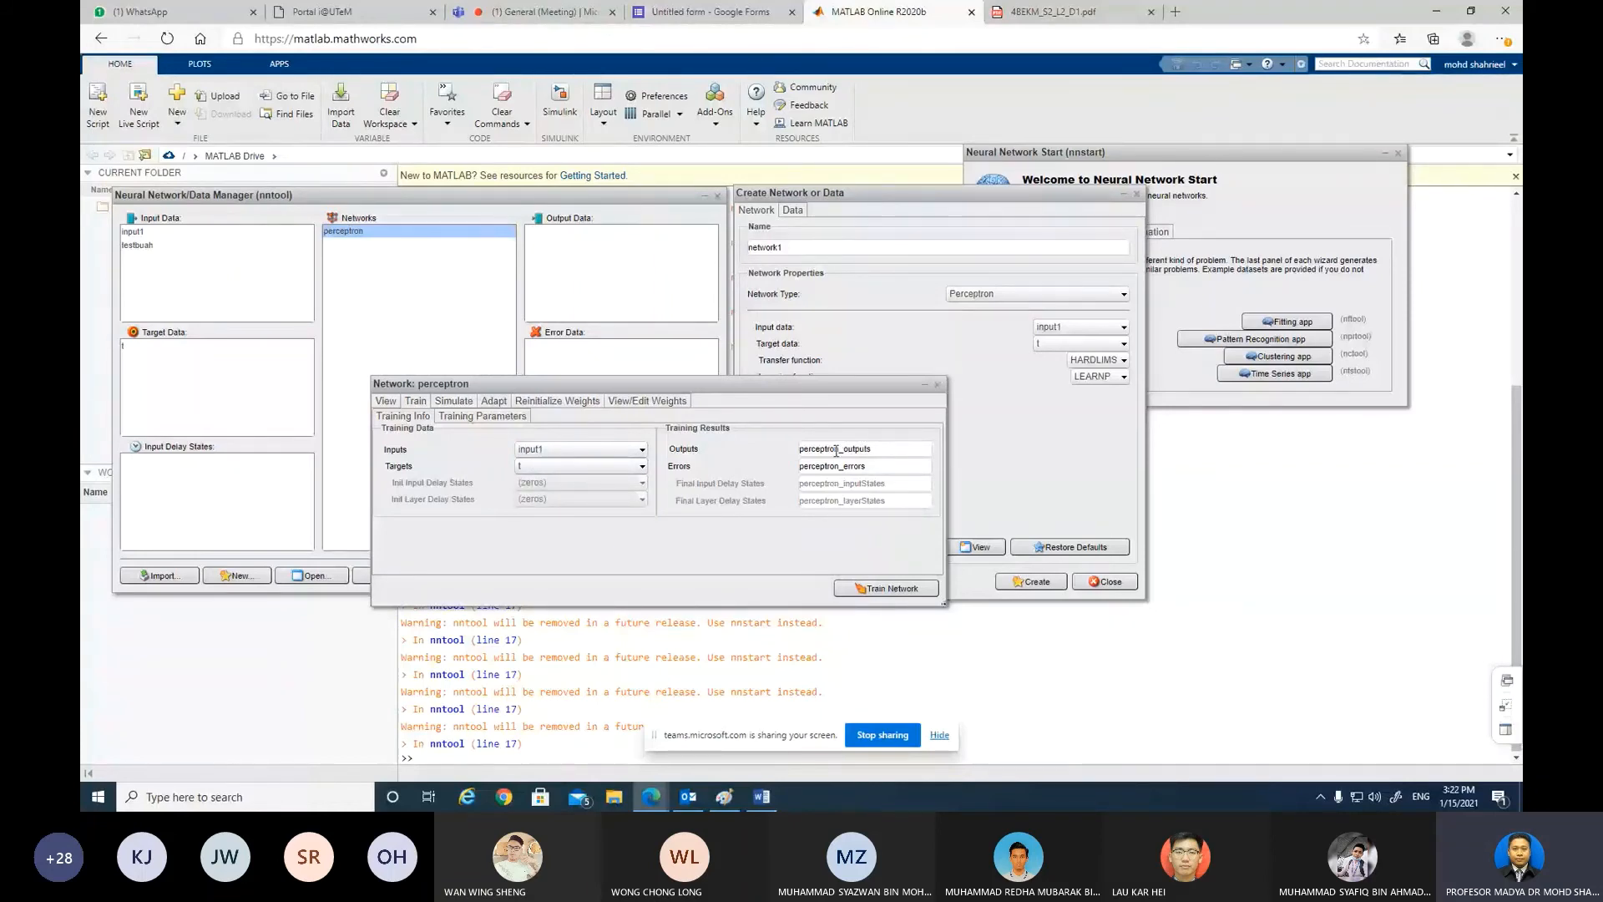
{"action": "left_click", "coordinate": [889, 589]}
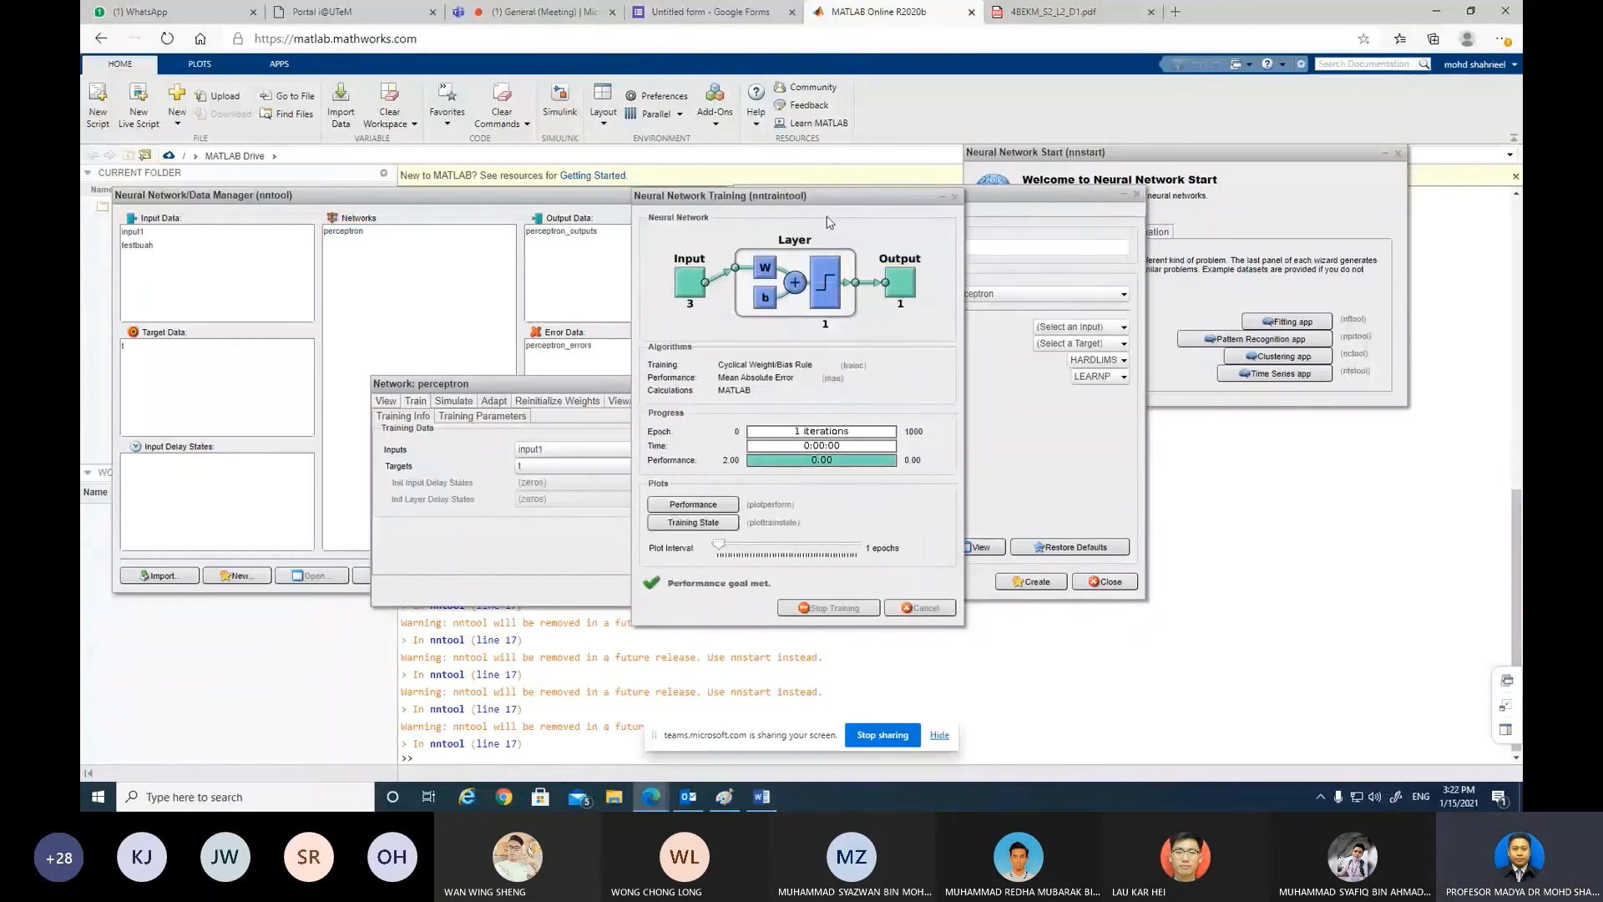
Step: Request the training performance plot and move the training and perceptron windows clear of the Data Manager
{"action": "left_click_drag", "start_coordinate": [769, 196], "coordinate": [827, 202]}
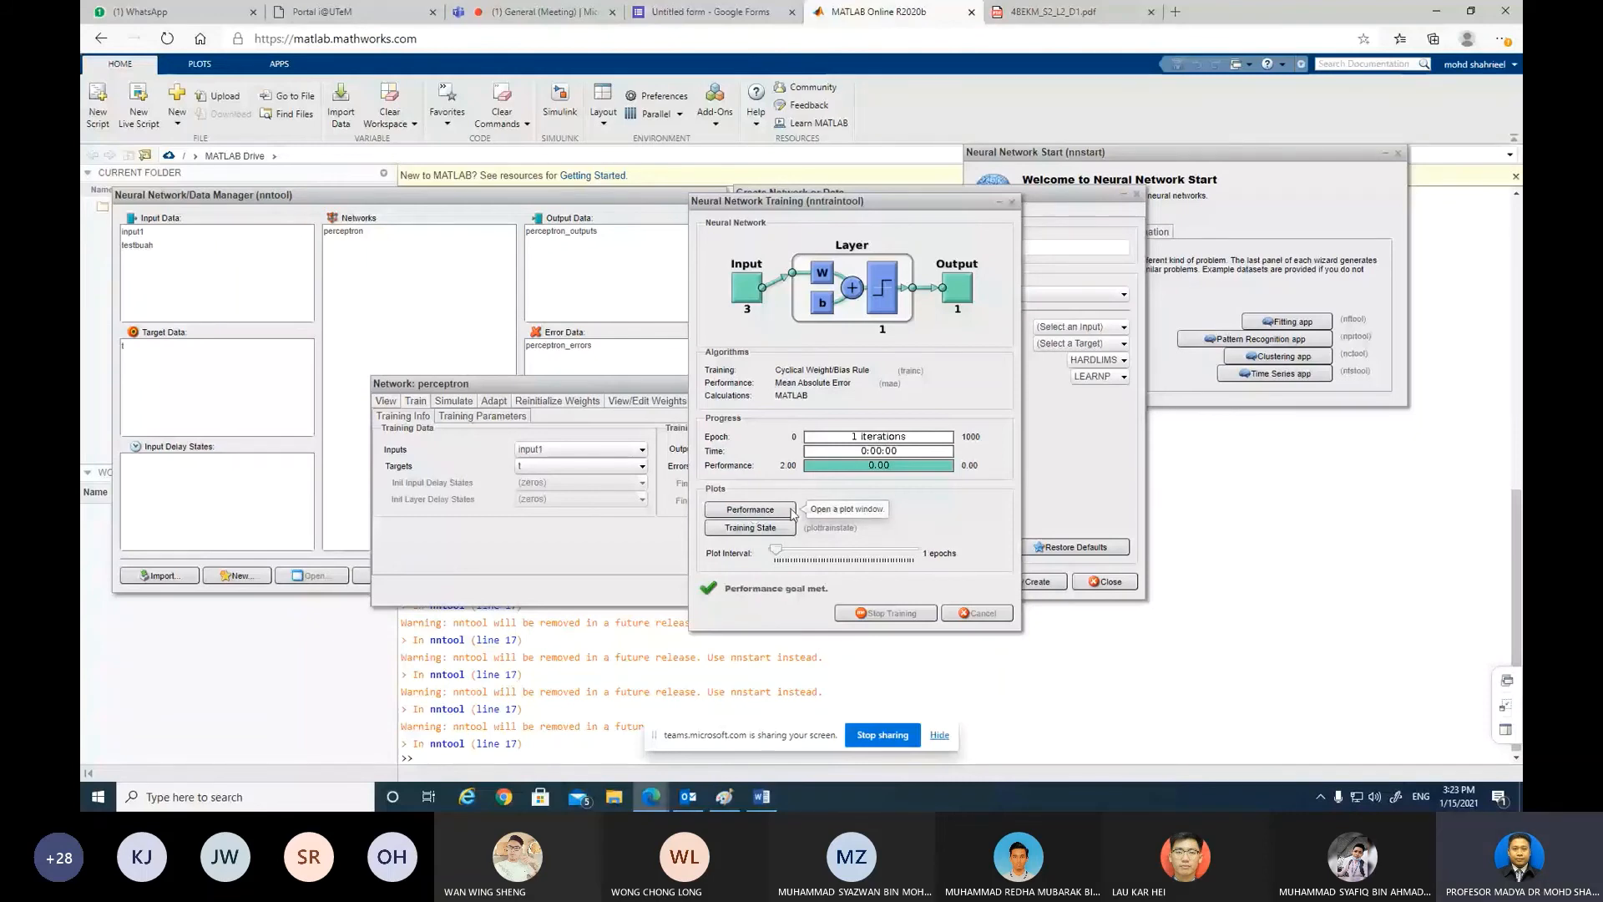
{"action": "left_click", "coordinate": [750, 517]}
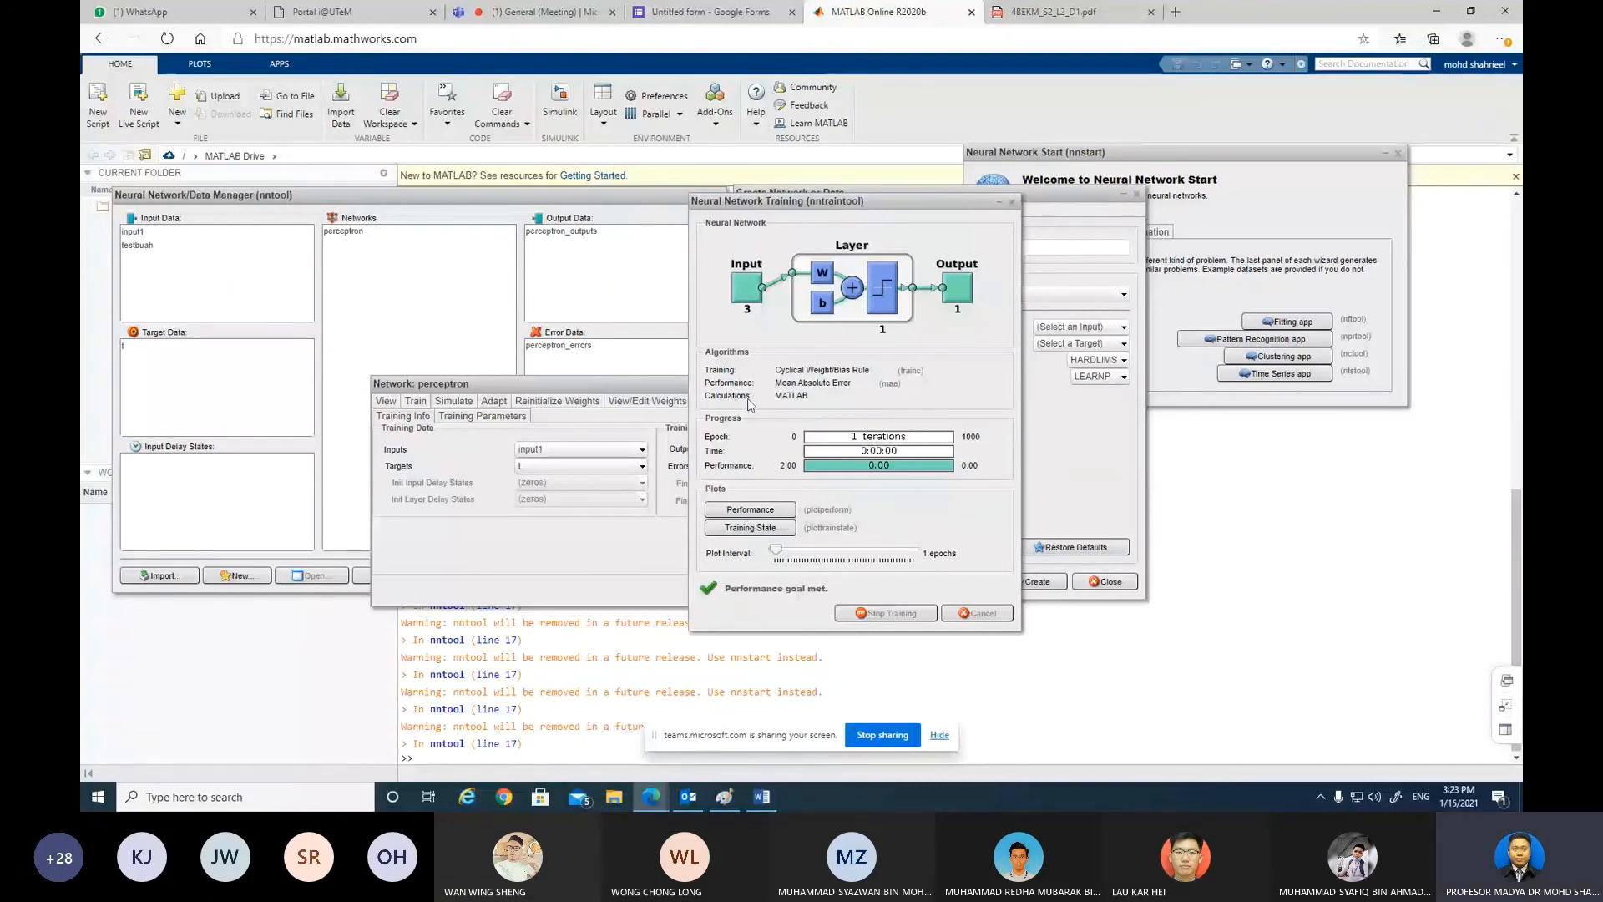
{"action": "left_click_drag", "start_coordinate": [813, 200], "coordinate": [1055, 182]}
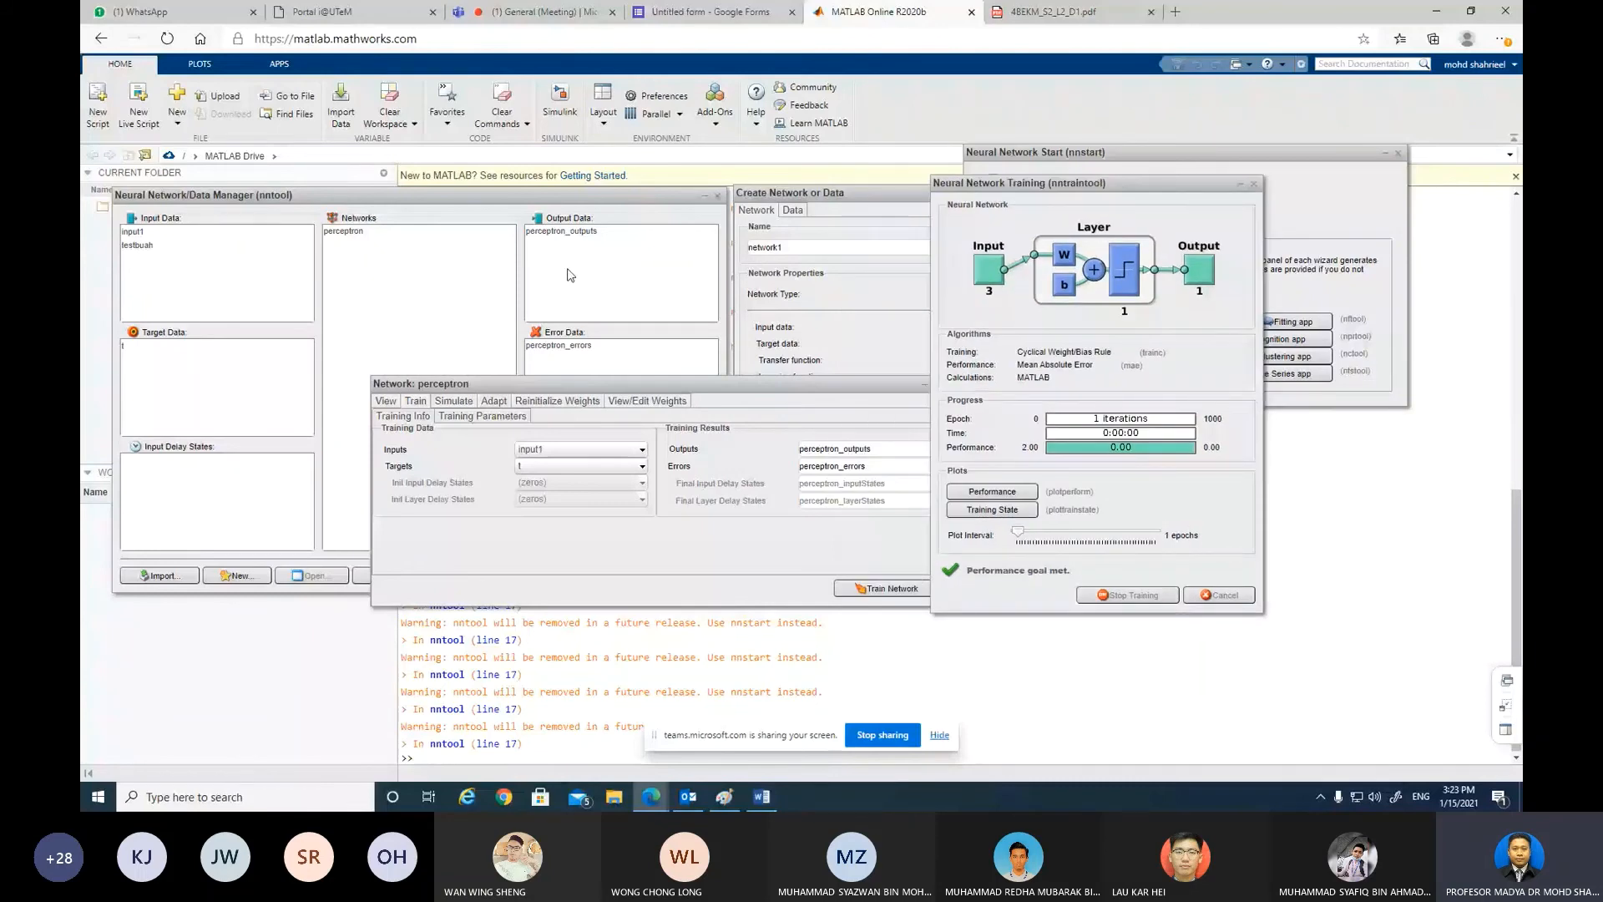
{"action": "left_click_drag", "start_coordinate": [622, 383], "coordinate": [964, 370]}
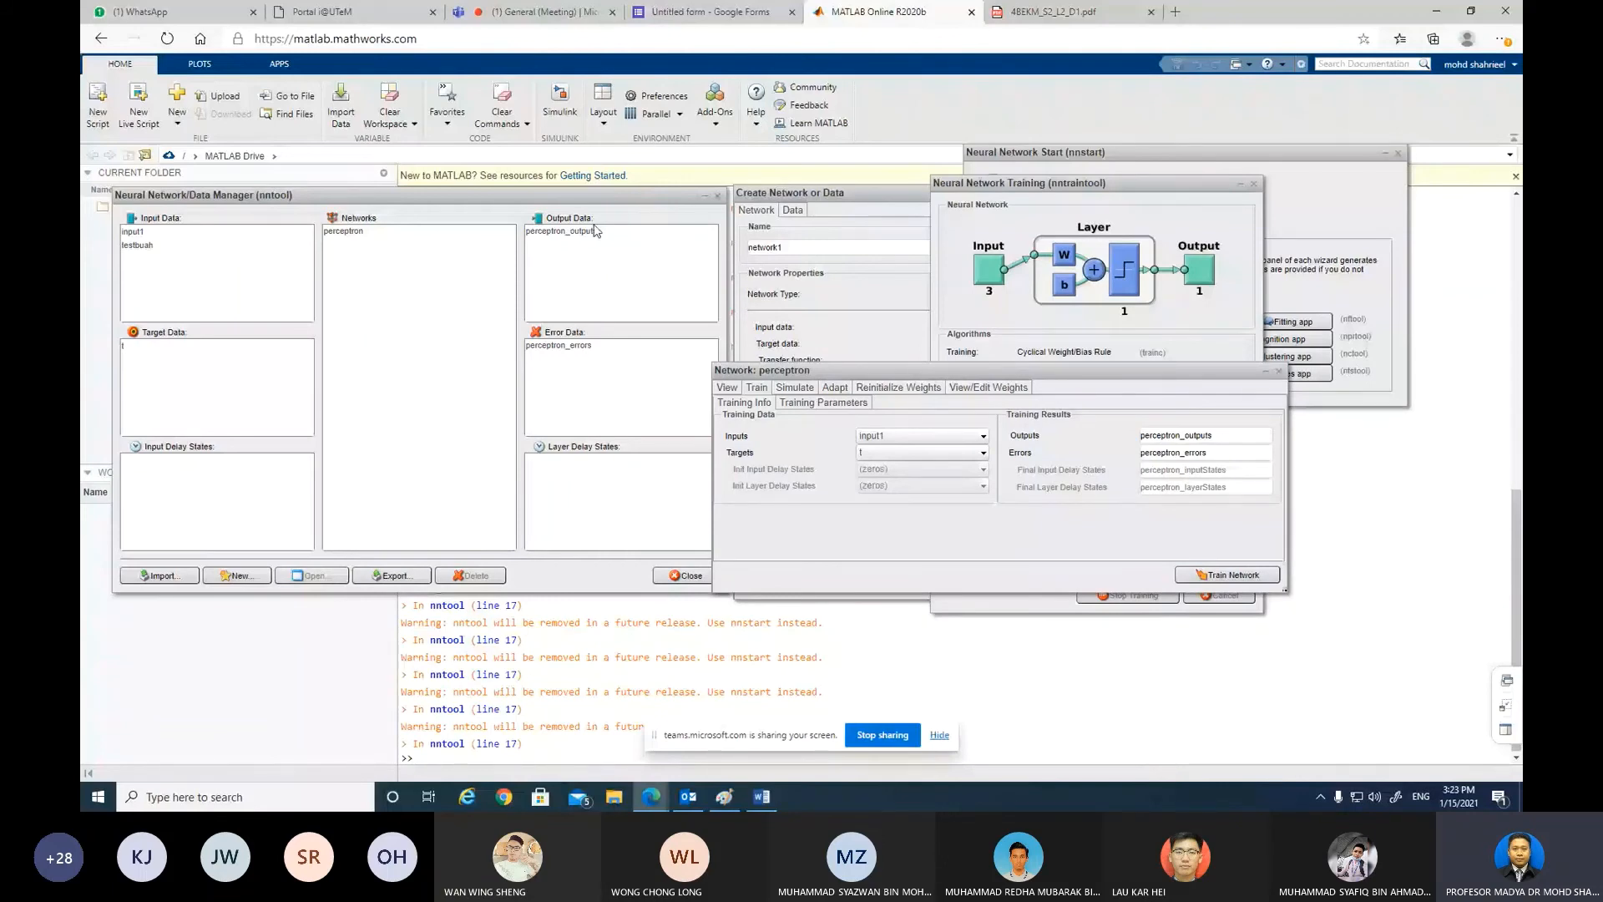
Step: Open perceptron_outputs and perceptron_errors from the Data Manager to view their values
{"action": "left_click", "coordinate": [550, 238]}
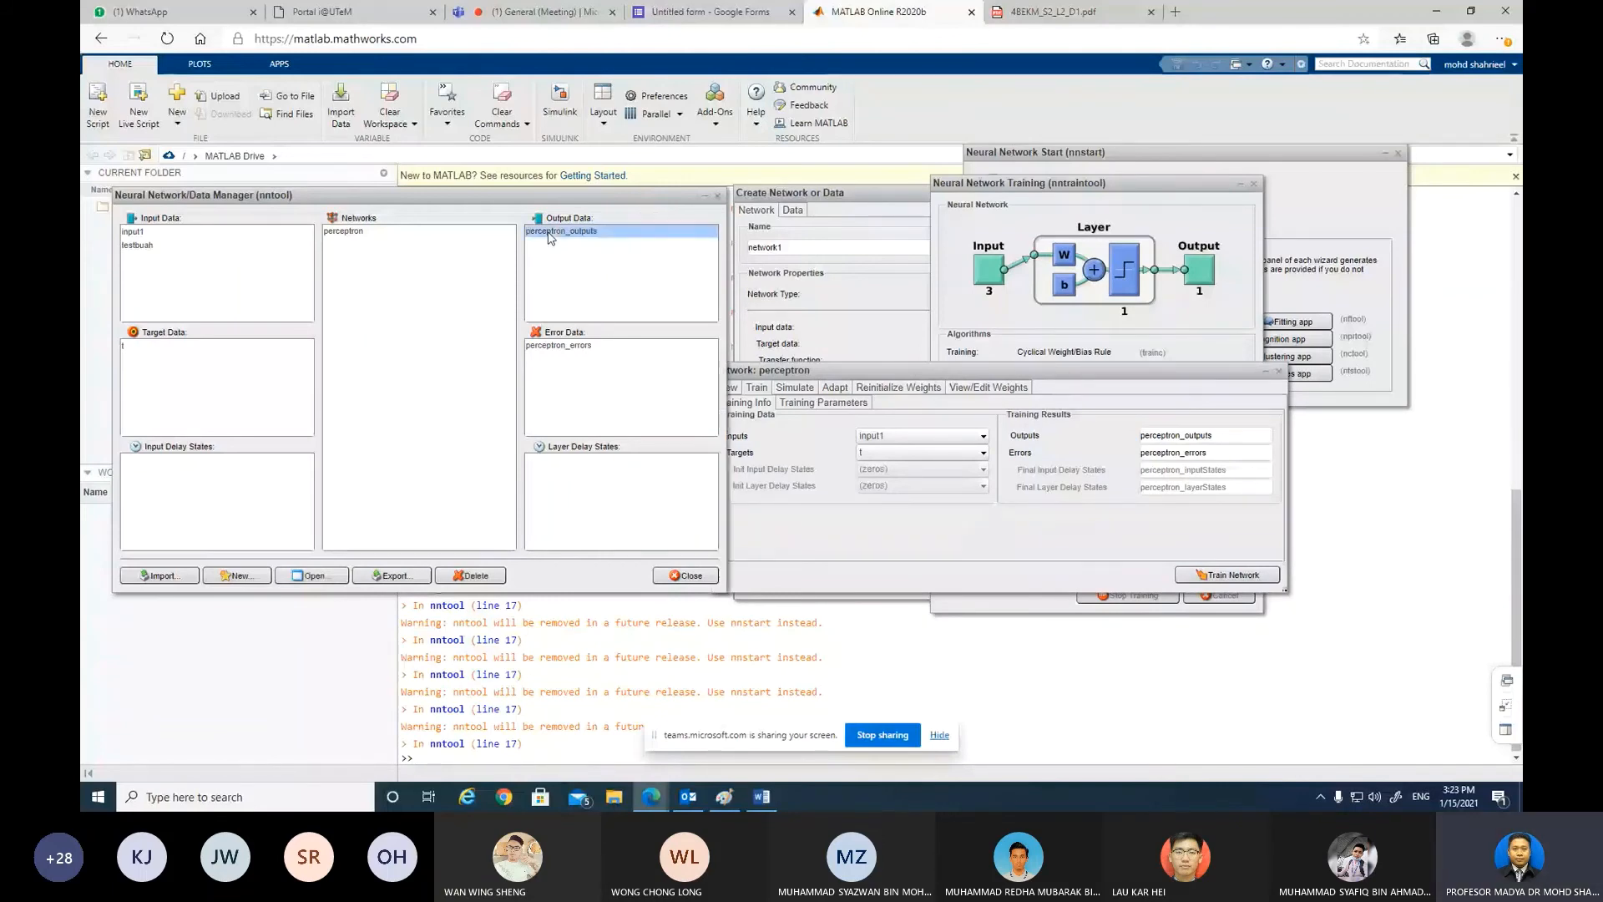
{"action": "double_click", "coordinate": [550, 238]}
{"action": "left_click_drag", "start_coordinate": [762, 66], "coordinate": [491, 72]}
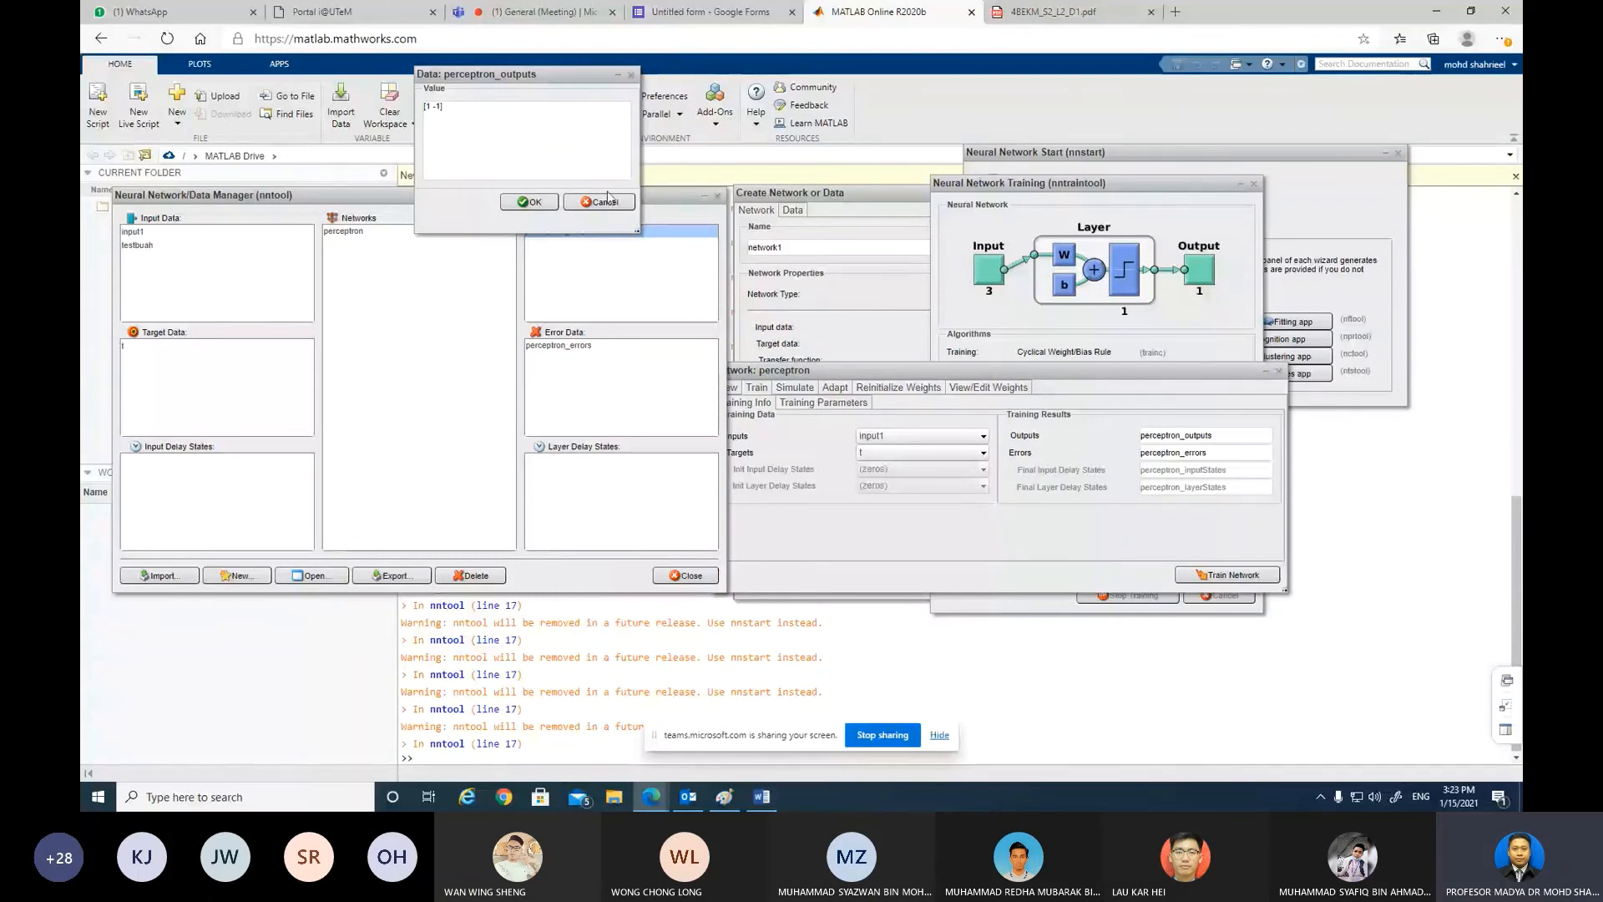
{"action": "double_click", "coordinate": [557, 346]}
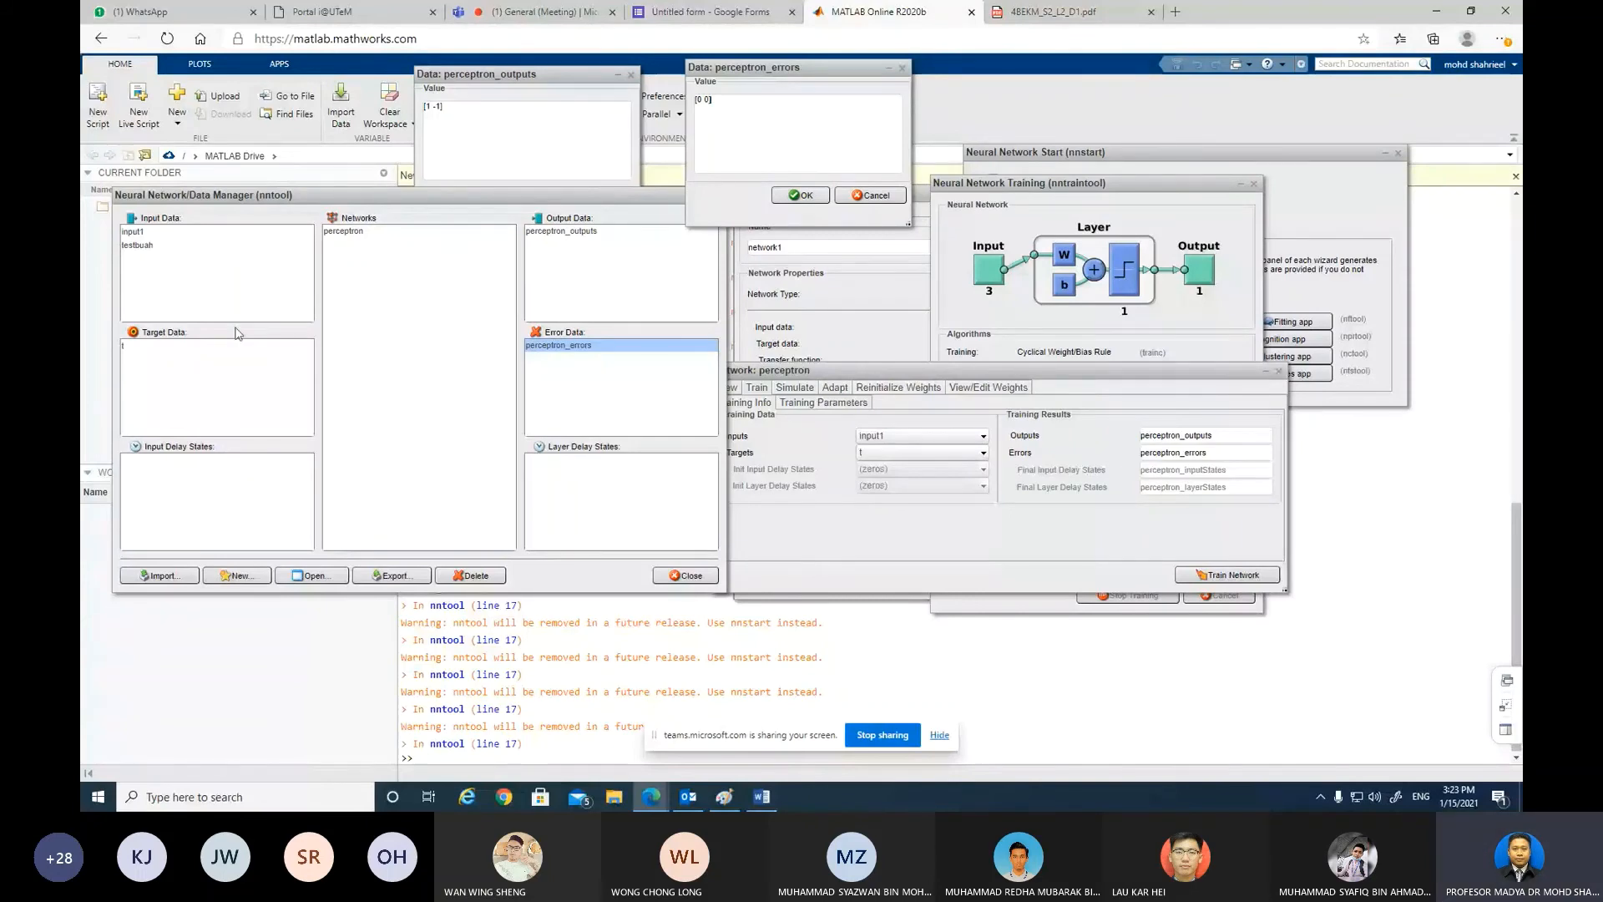
Step: Reposition the perceptron network window and select testbuah as the training inputs
{"action": "left_click_drag", "start_coordinate": [785, 370], "coordinate": [807, 347]}
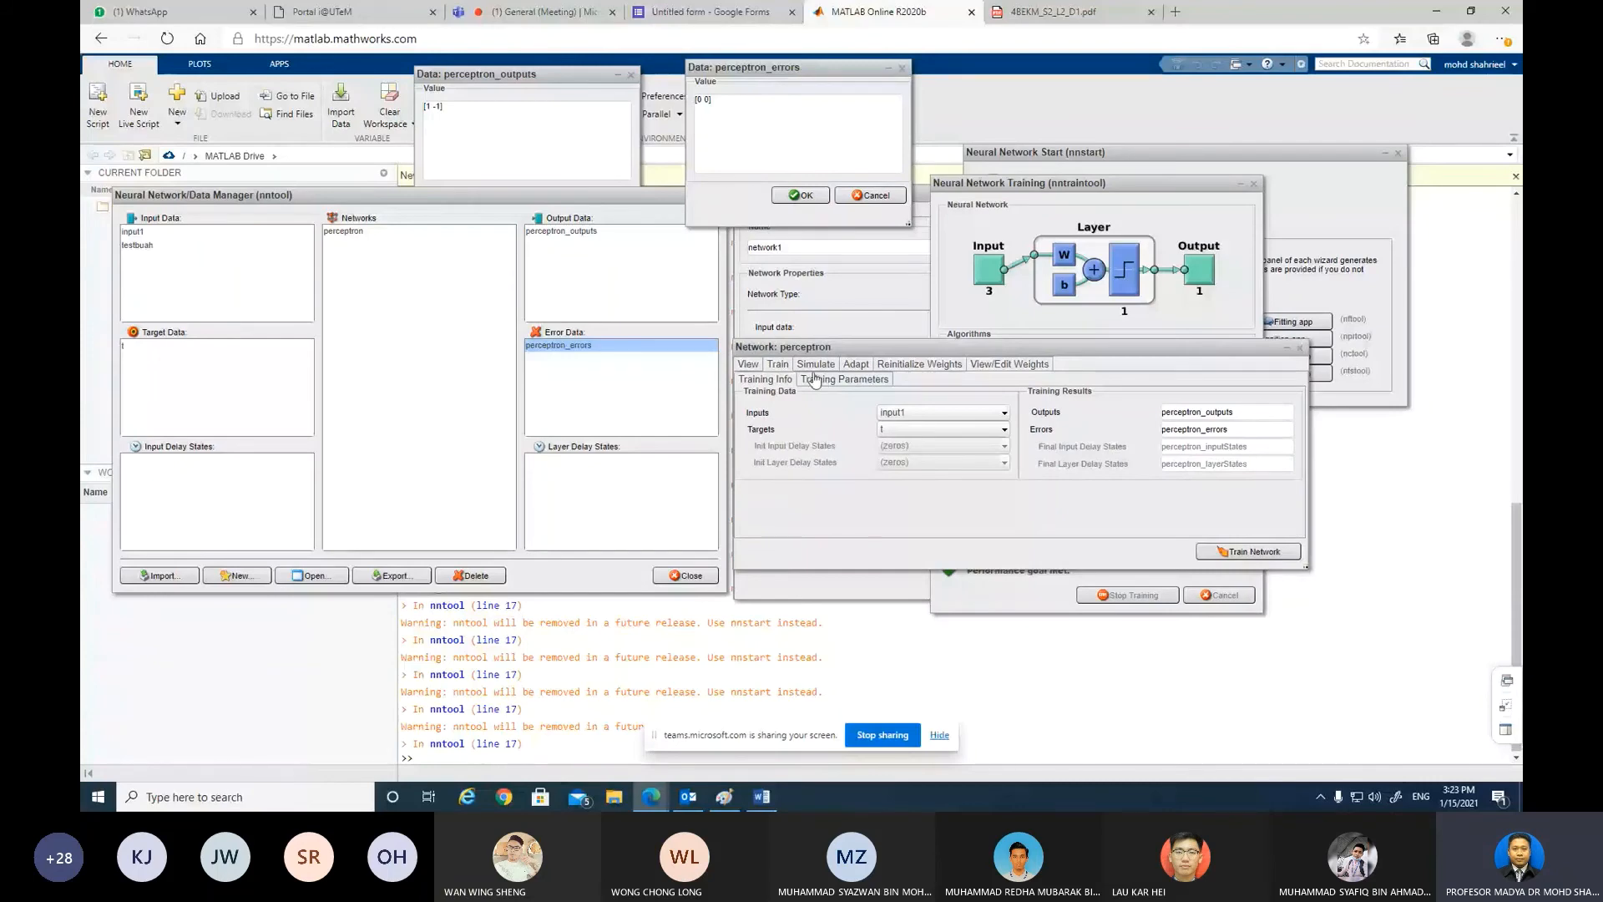
{"action": "left_click_drag", "start_coordinate": [852, 348], "coordinate": [717, 325]}
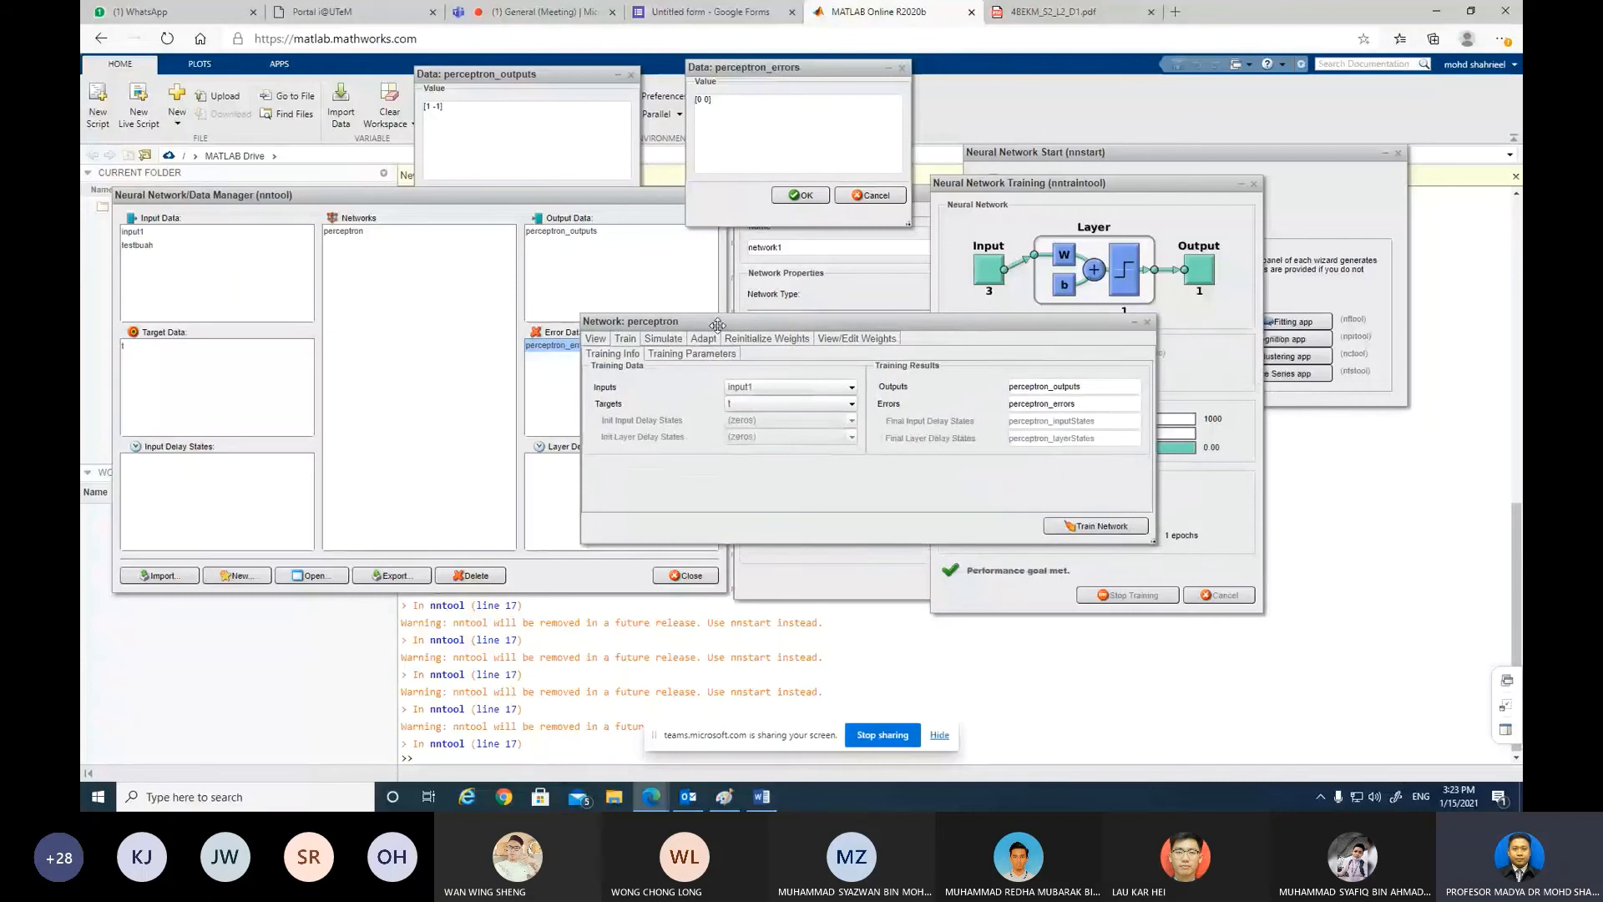
{"action": "left_click", "coordinate": [753, 386]}
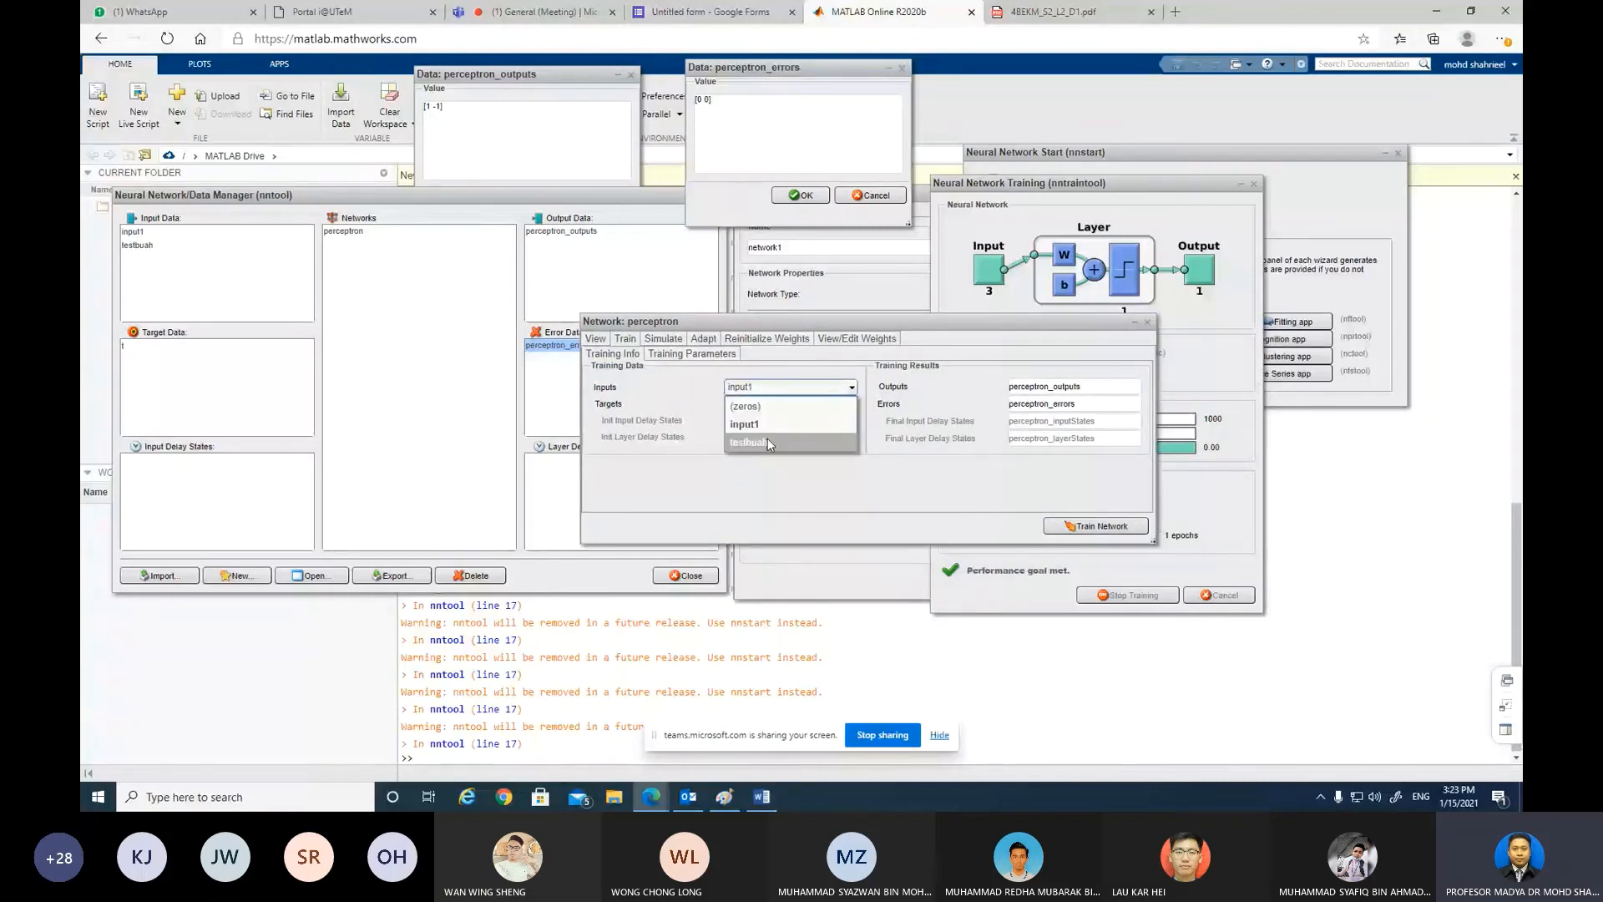
{"action": "left_click", "coordinate": [768, 441]}
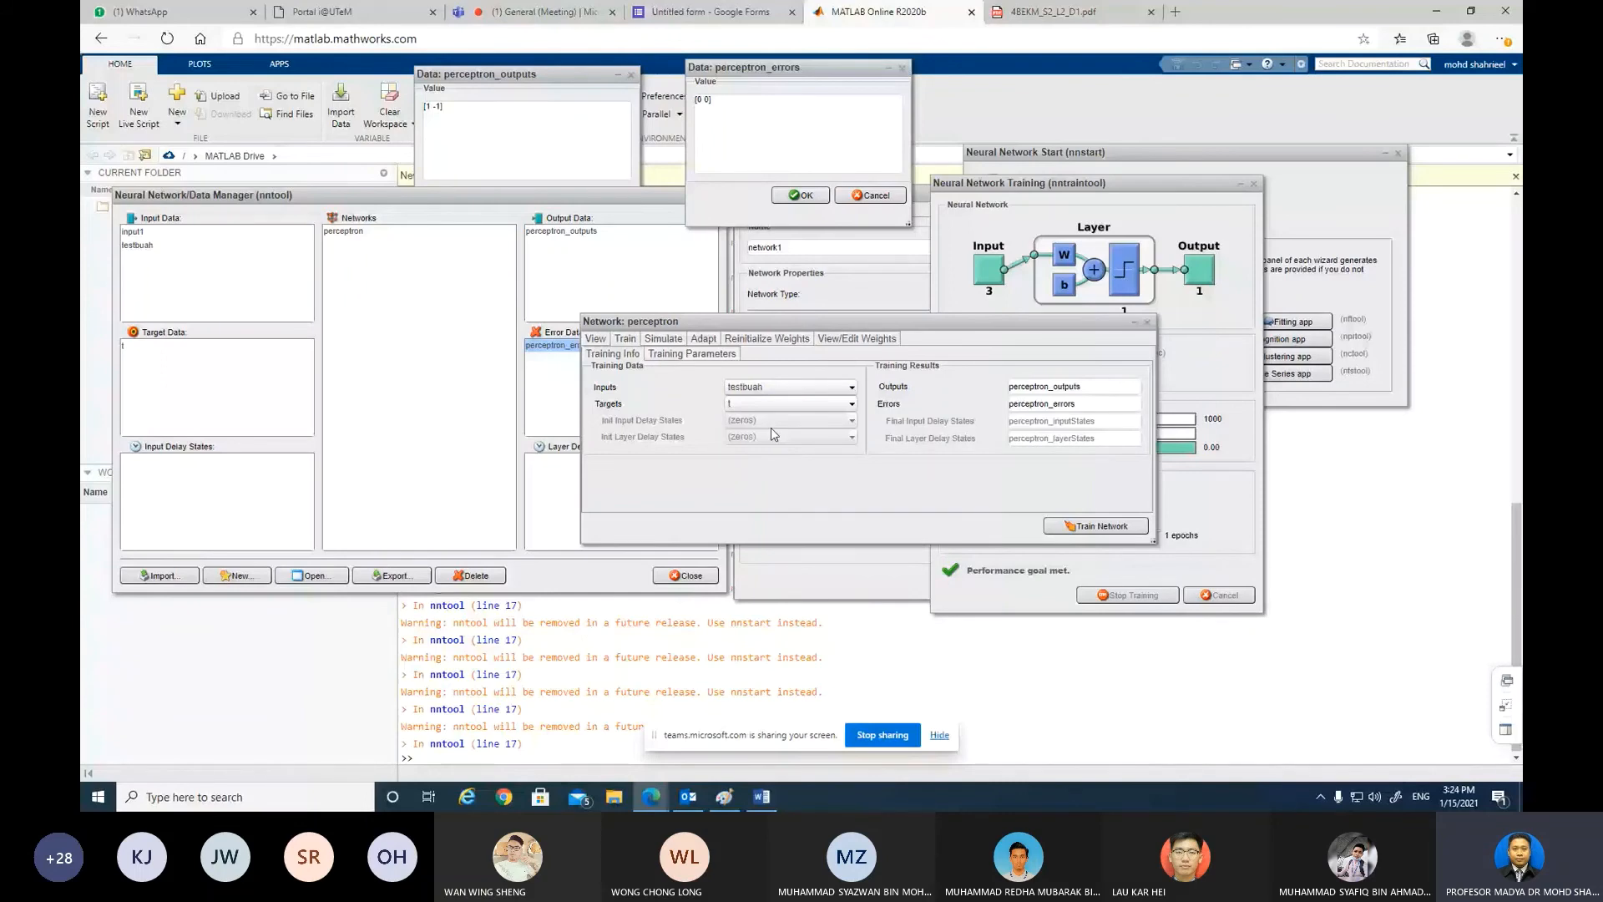
Step: Simulate the perceptron with testbuah as inputs, store the outputs as perceptron_outputs1 and open them to view the result
{"action": "left_click", "coordinate": [661, 341]}
{"action": "left_click", "coordinate": [790, 372]}
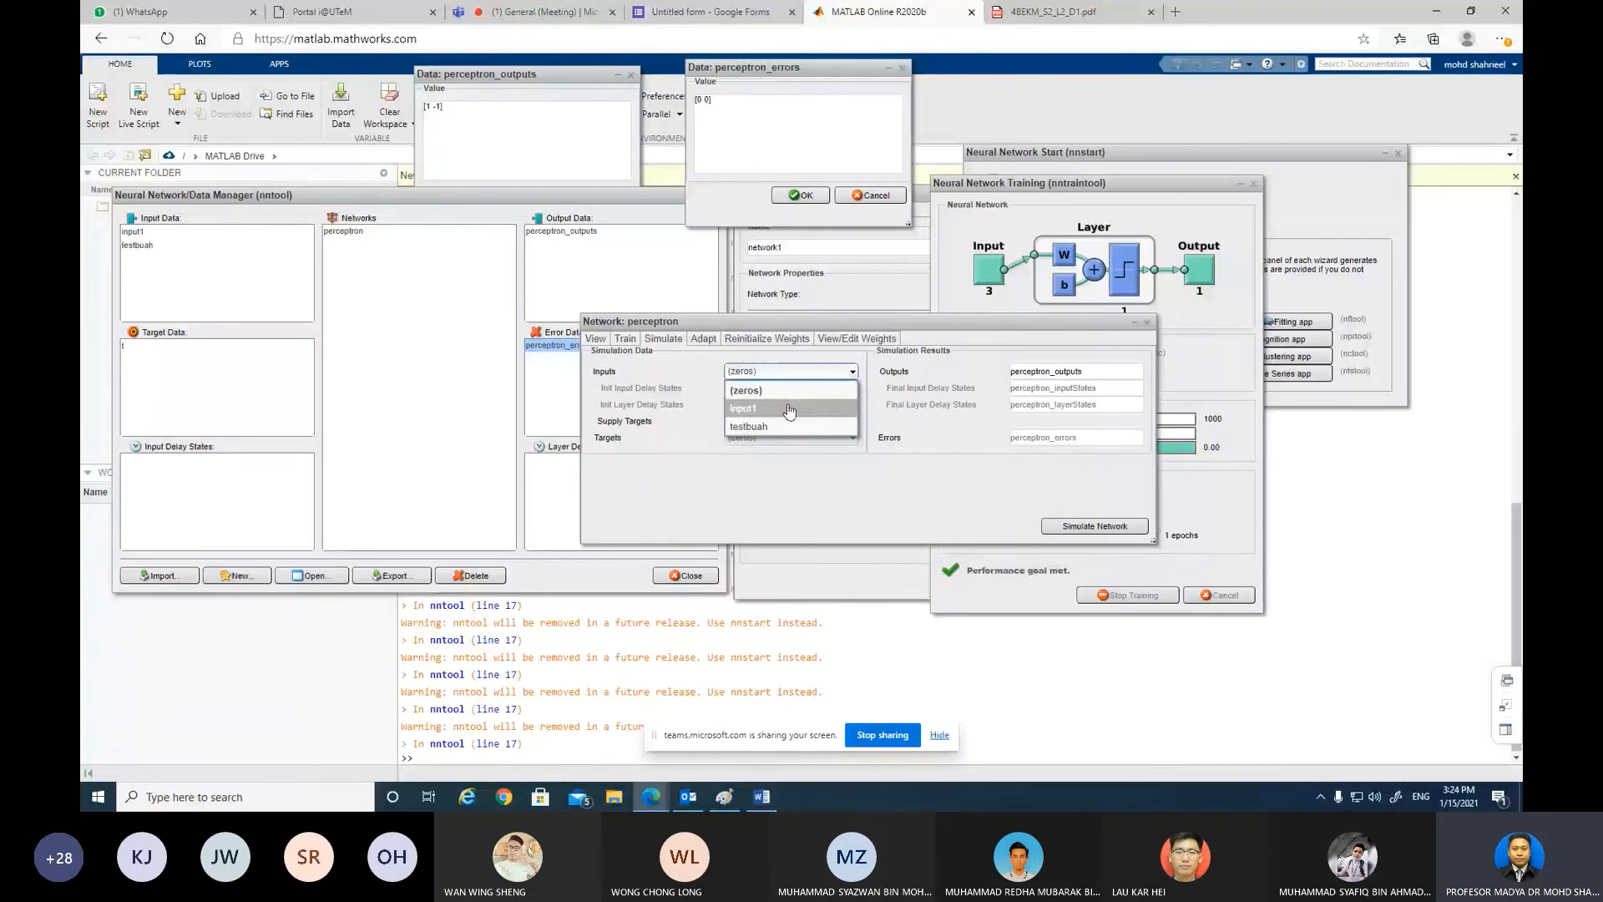
{"action": "left_click", "coordinate": [756, 425]}
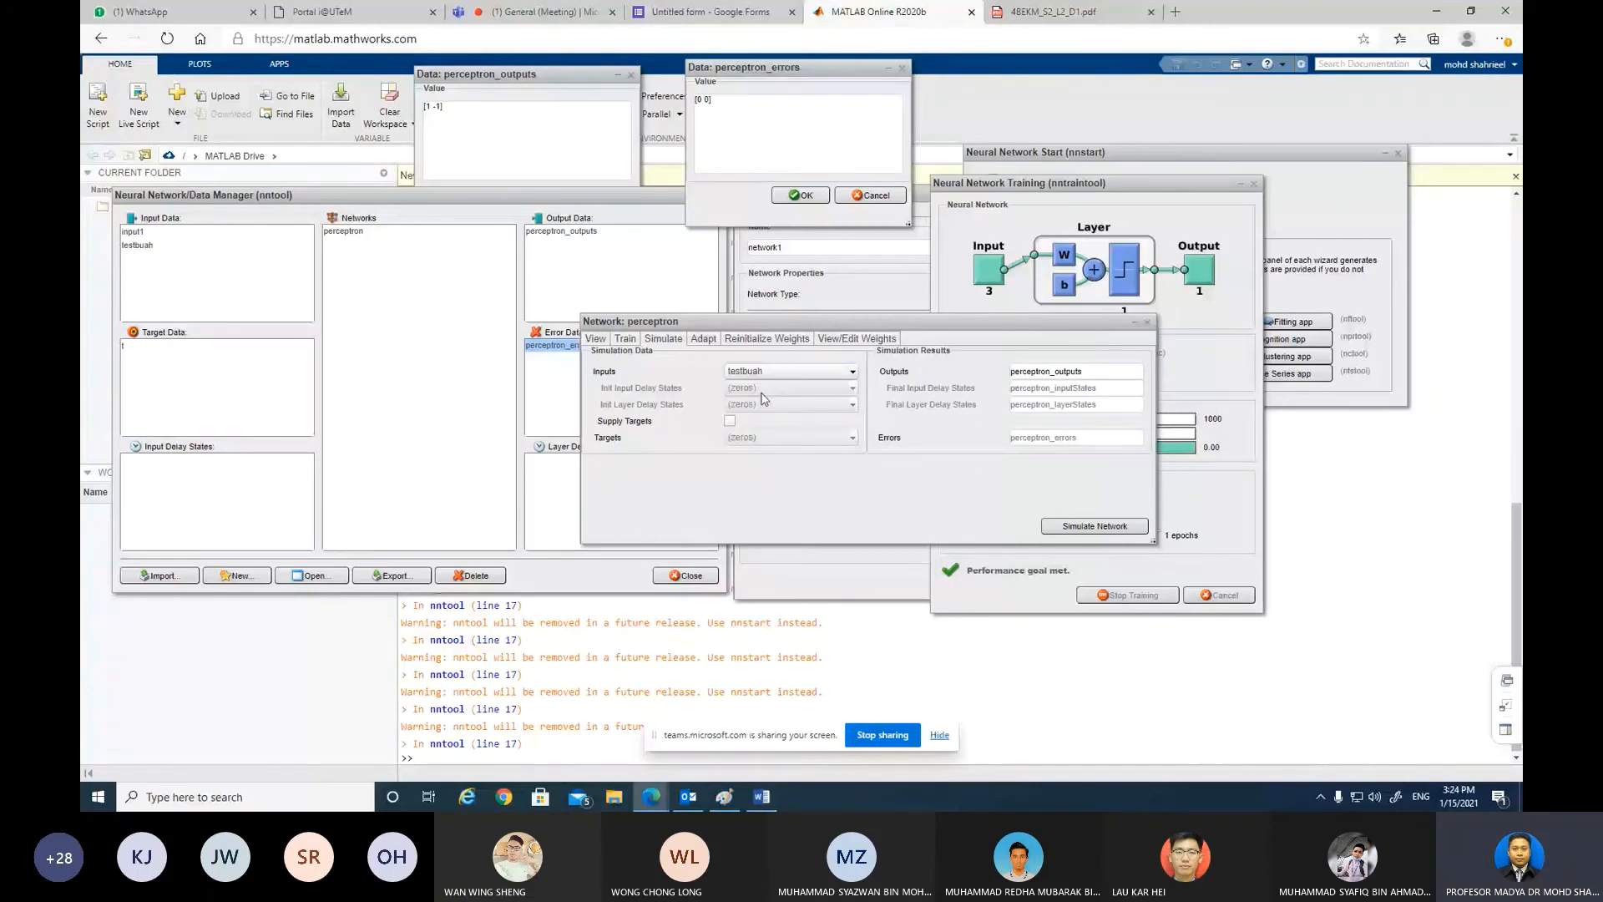
{"action": "left_click", "coordinate": [764, 372]}
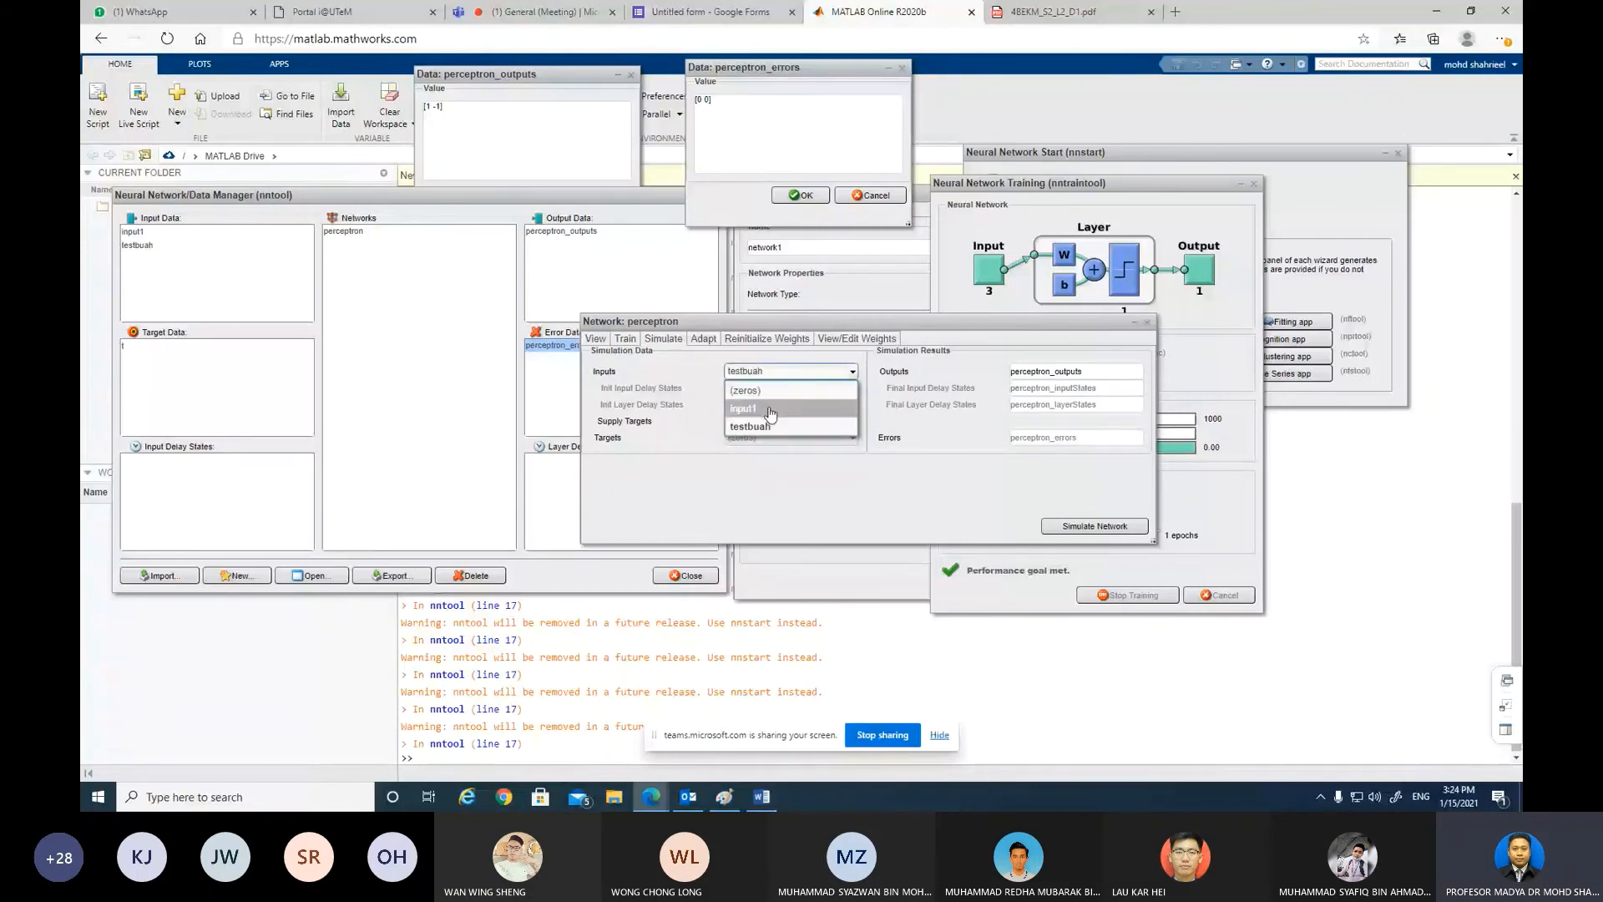
{"action": "left_click", "coordinate": [769, 426]}
{"action": "left_click", "coordinate": [1082, 368]}
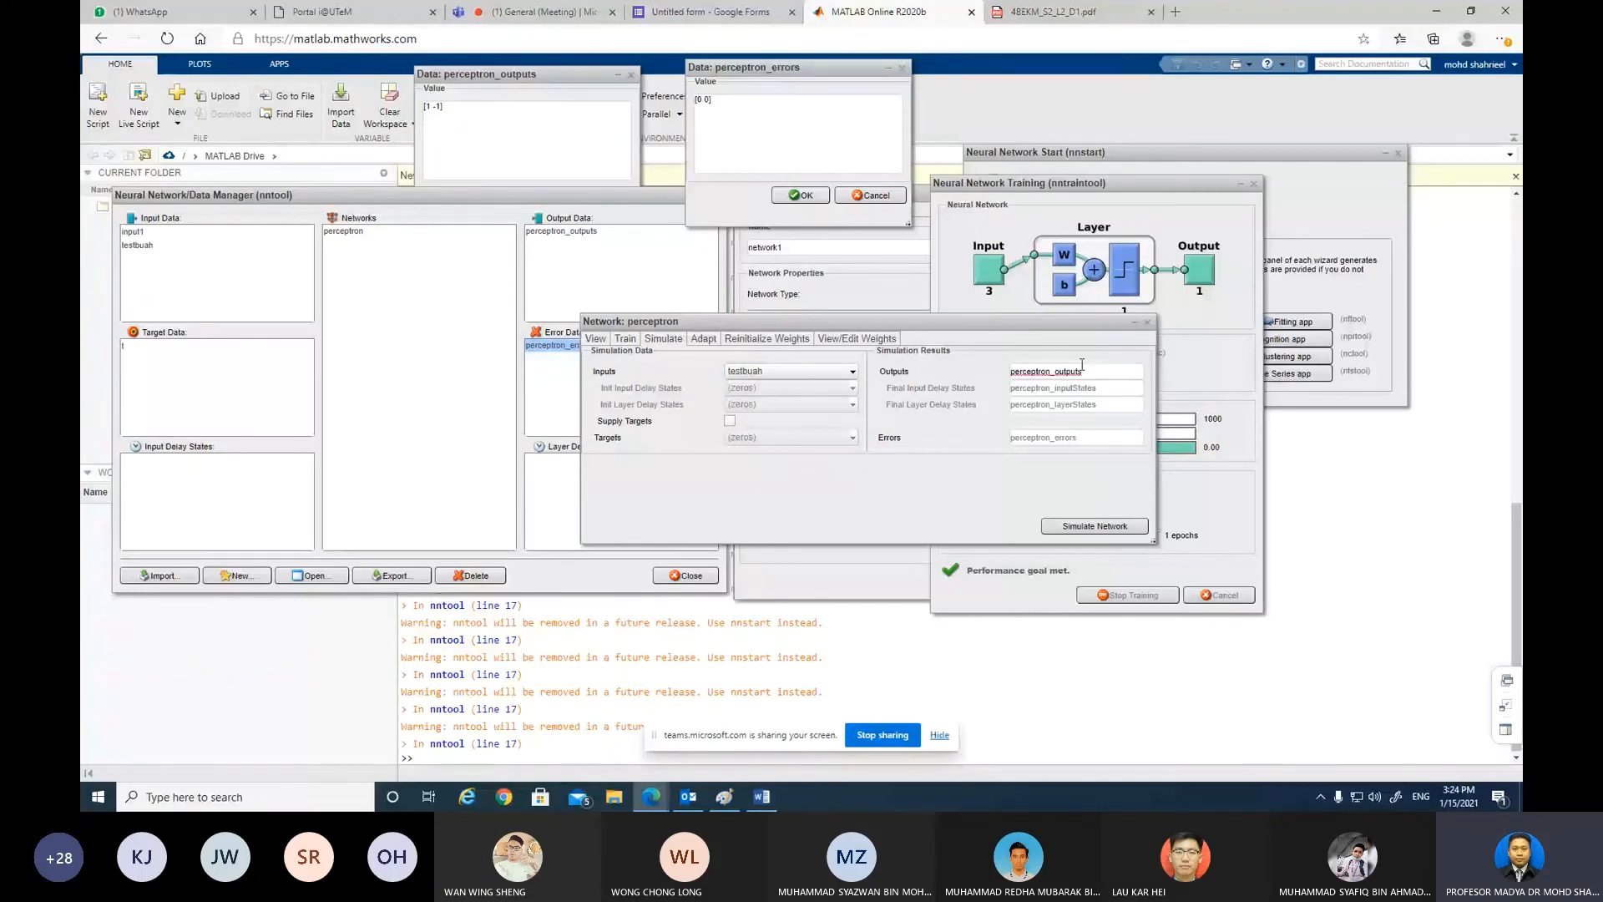
{"action": "type", "text": "1"}
{"action": "left_click", "coordinate": [1094, 527]}
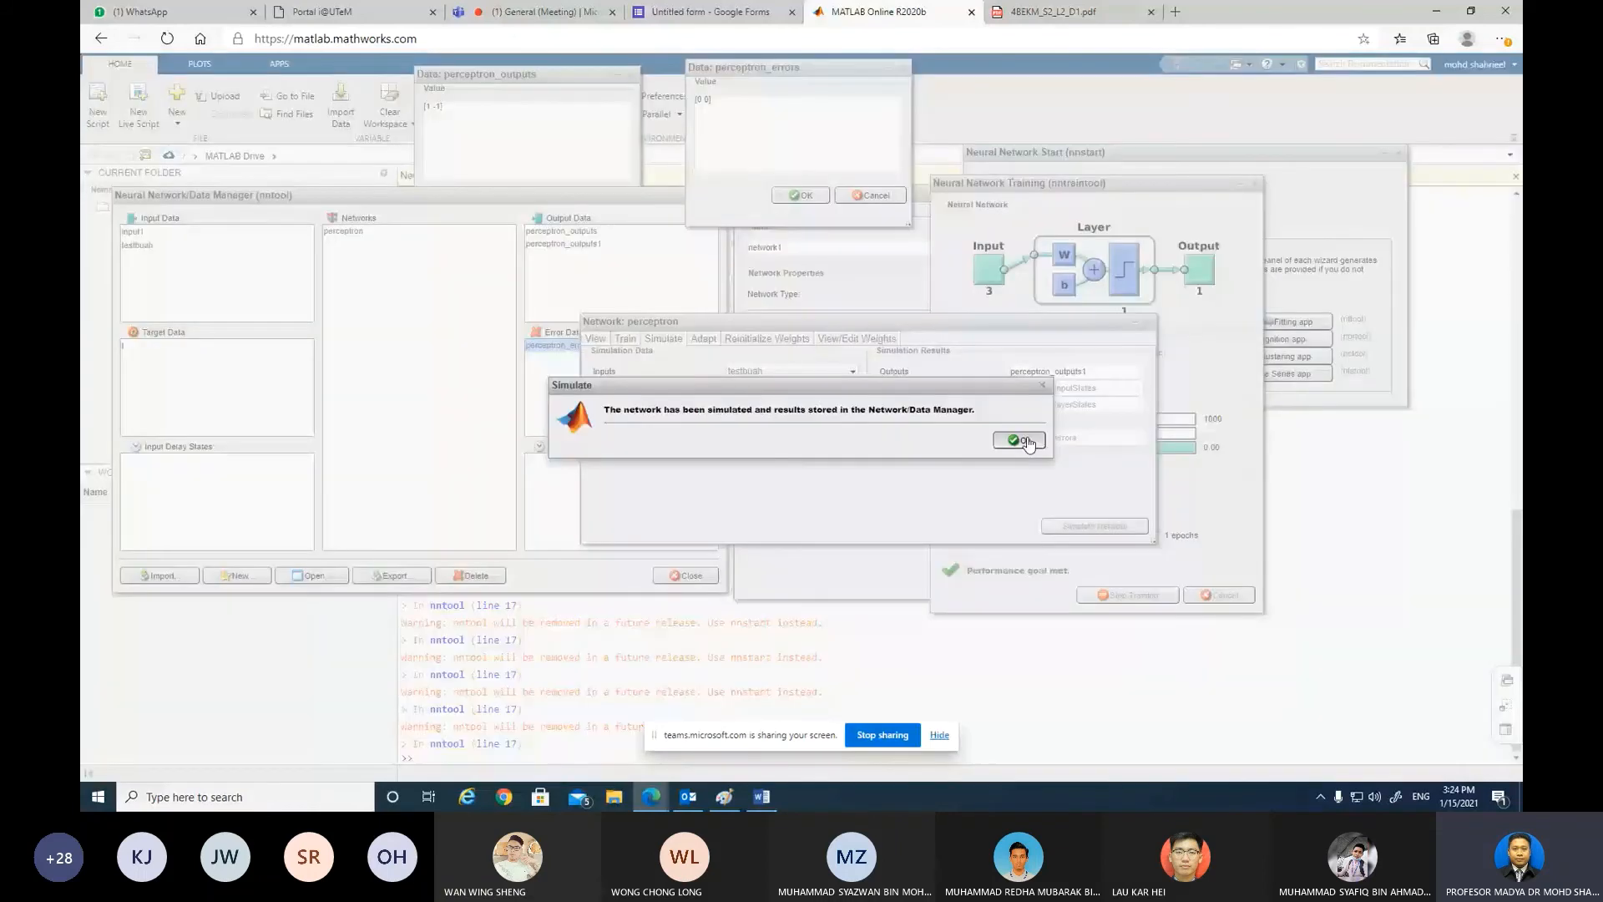
{"action": "left_click", "coordinate": [1027, 442]}
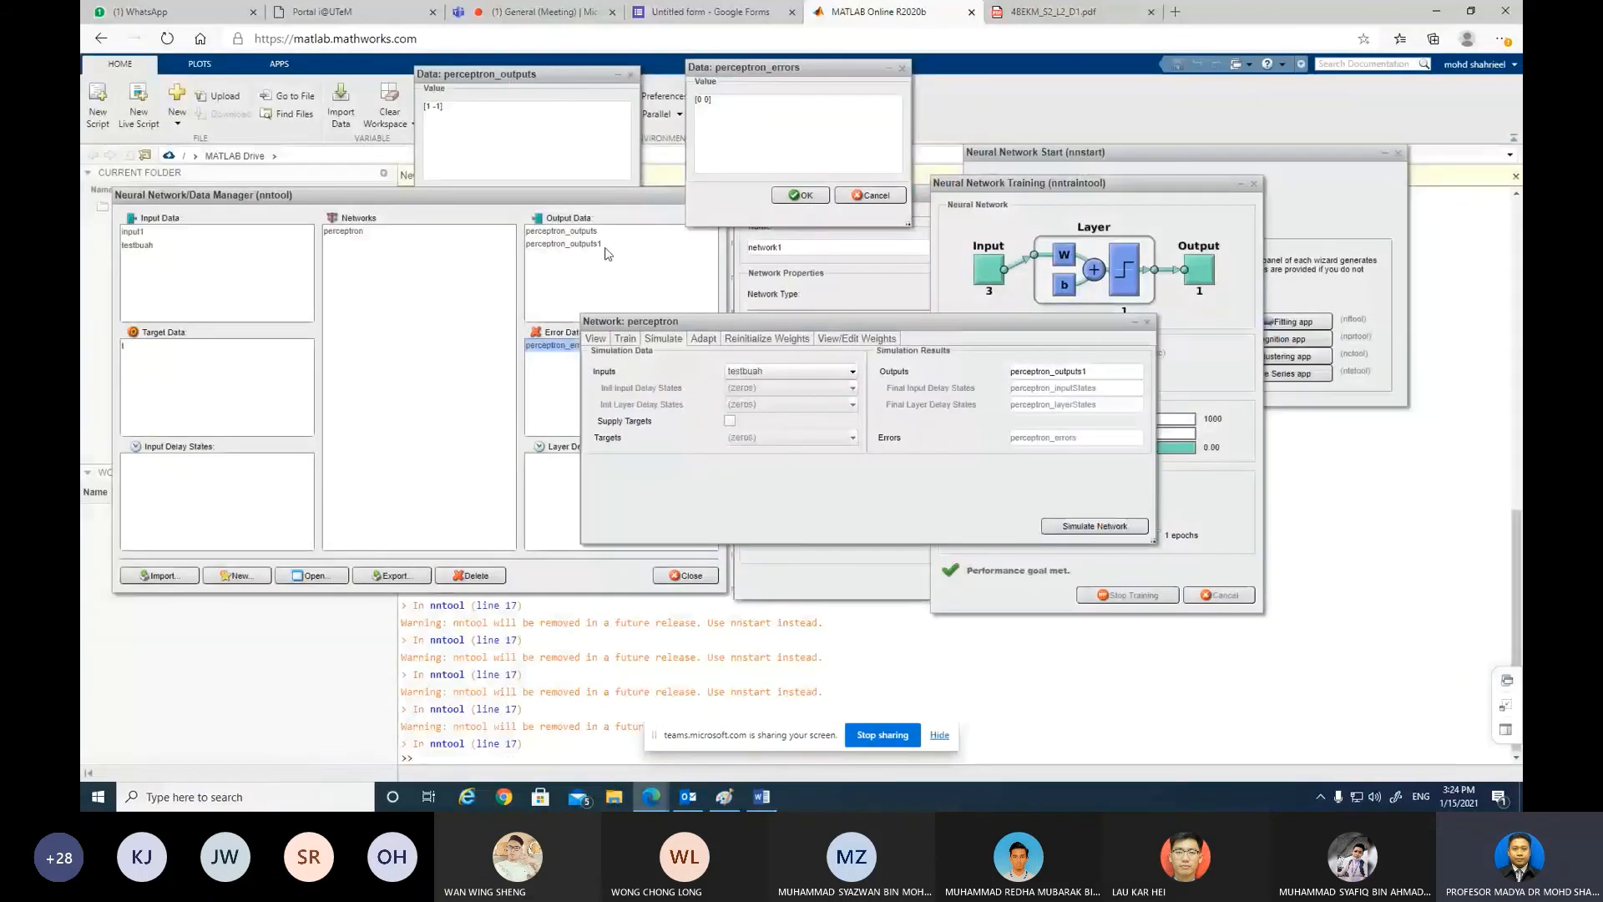
{"action": "double_click", "coordinate": [589, 245]}
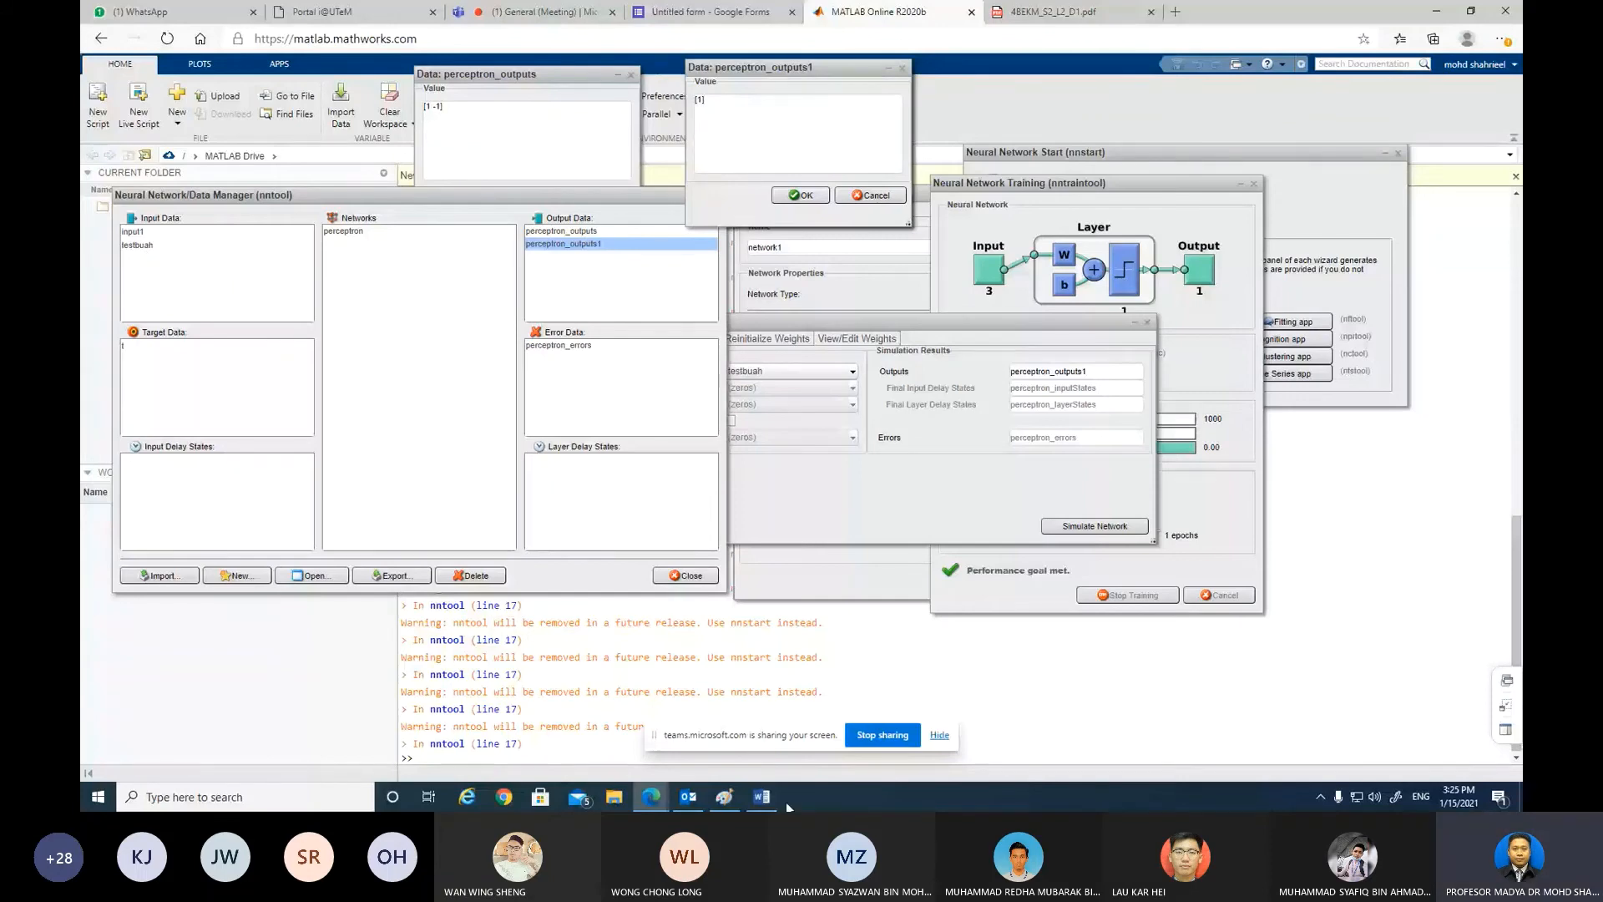
Step: Switch to the Word lab sheet, read the test inputs in the Discussion section and return to MATLAB
{"action": "mouse_move", "coordinate": [766, 799]}
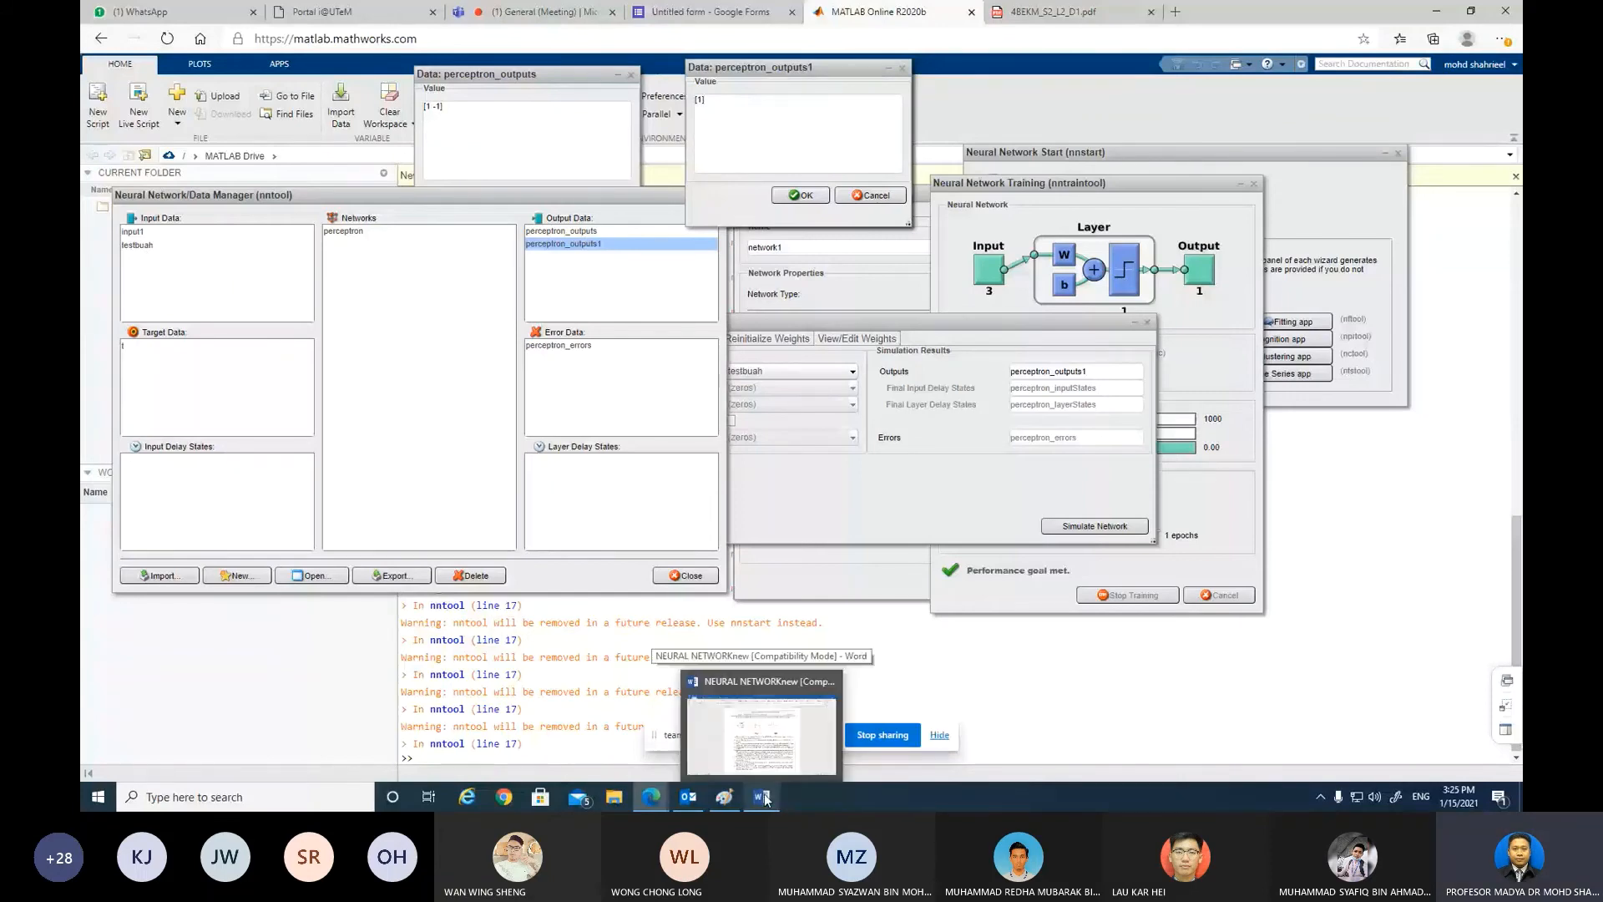
{"action": "left_click", "coordinate": [767, 799]}
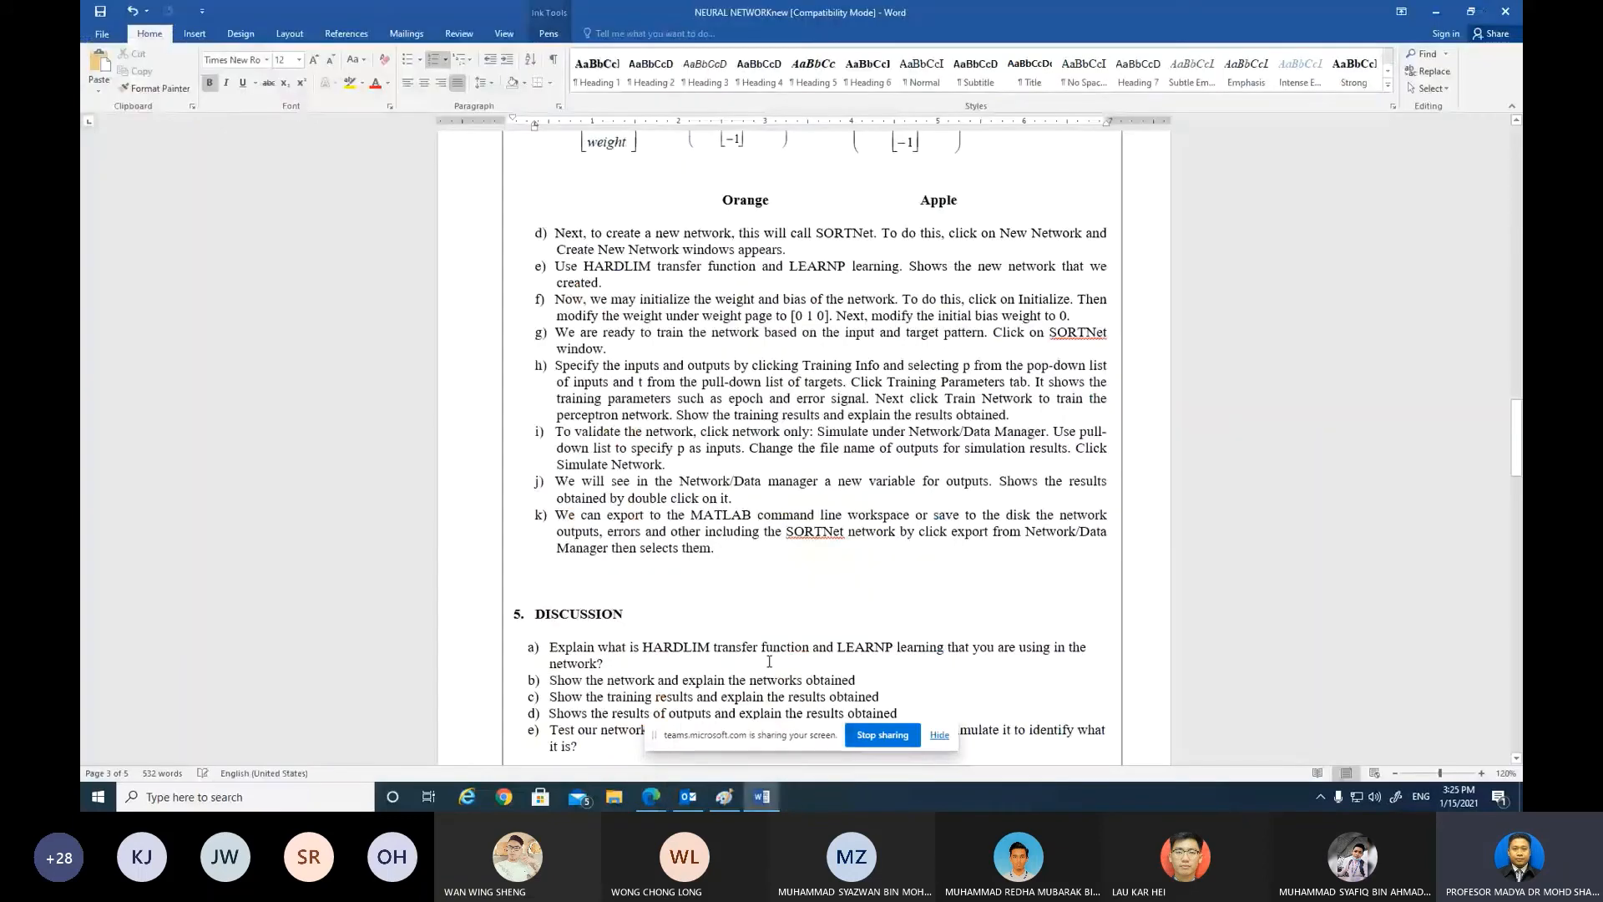
{"action": "scroll", "coordinate": [769, 662], "scroll_direction": "down", "scroll_amount": 5}
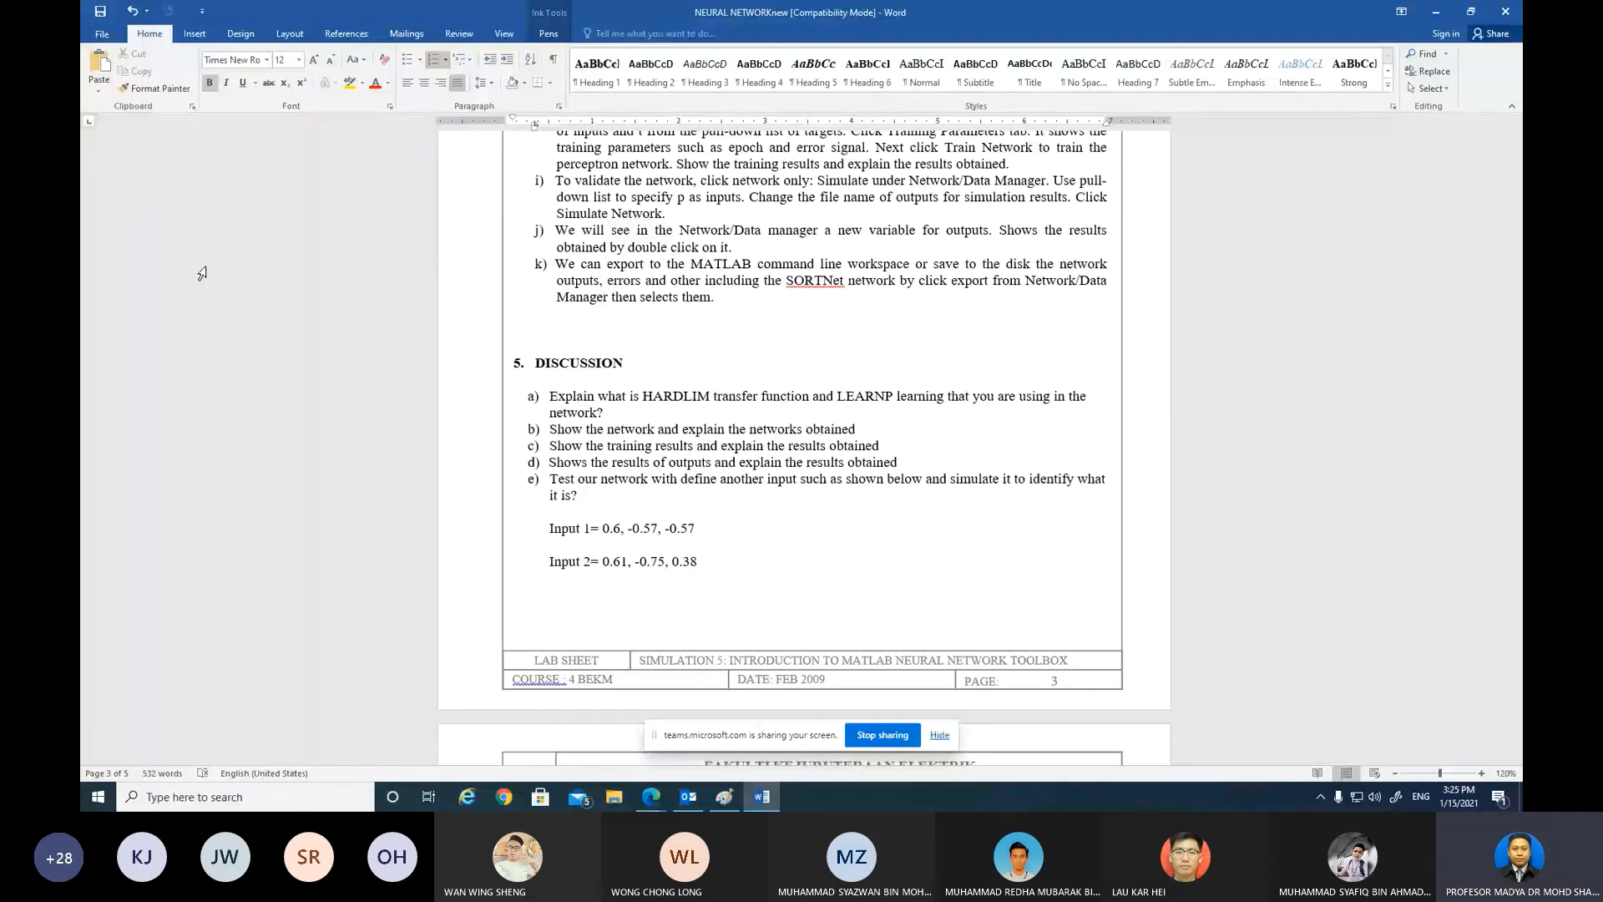
{"action": "left_click", "coordinate": [654, 801]}
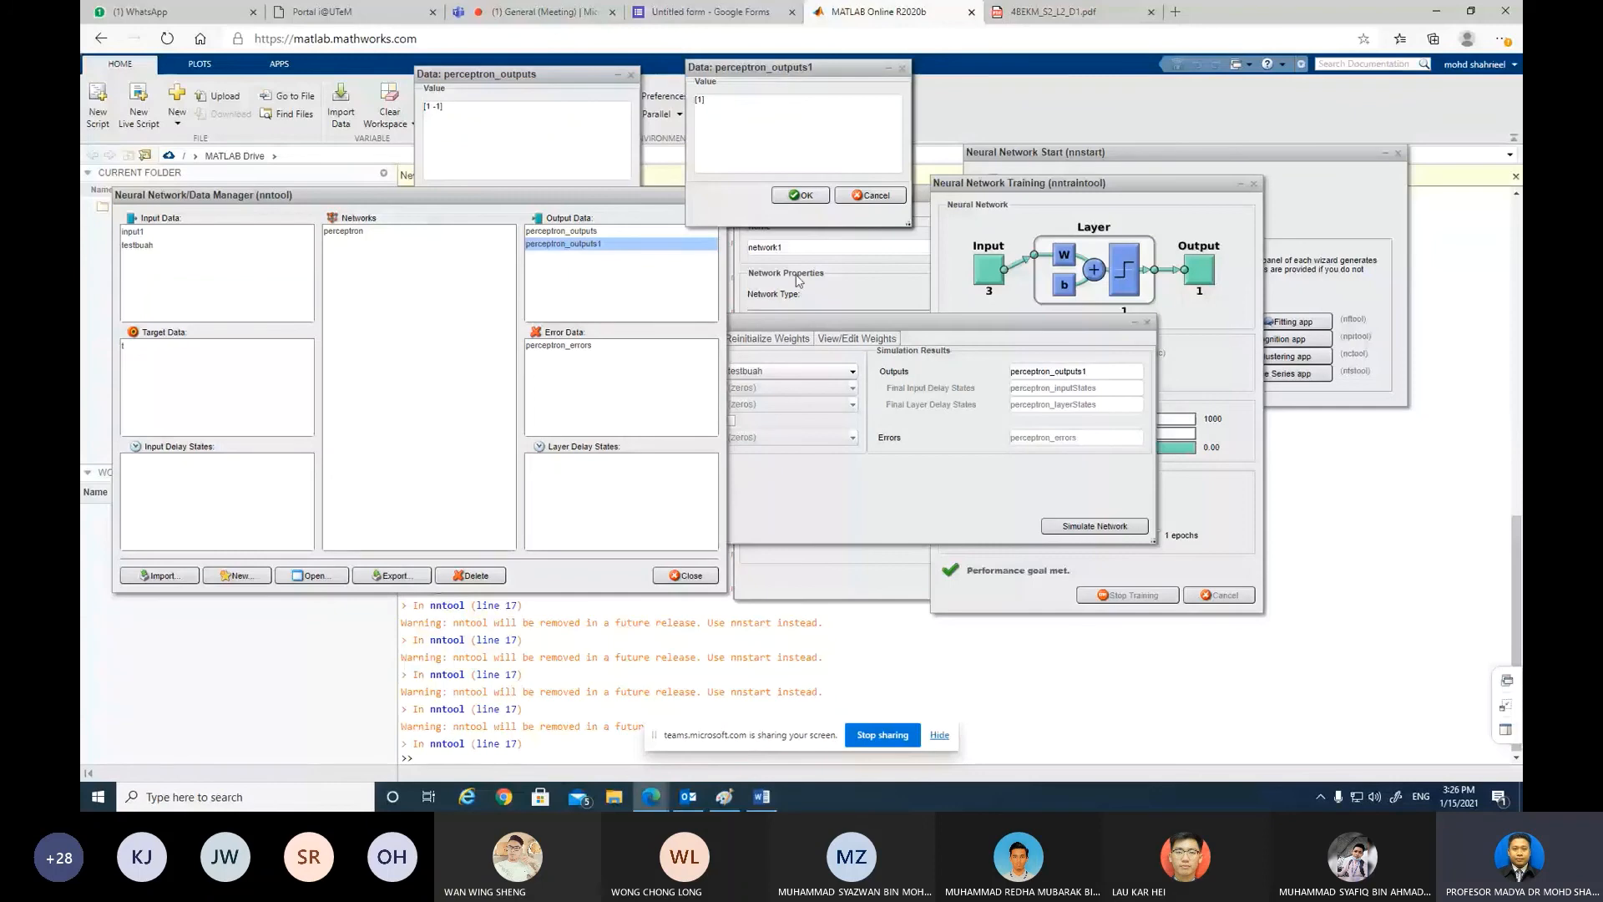
Step: Bring the data creation form forward and name the new input data testbuah2
{"action": "left_click", "coordinate": [772, 243]}
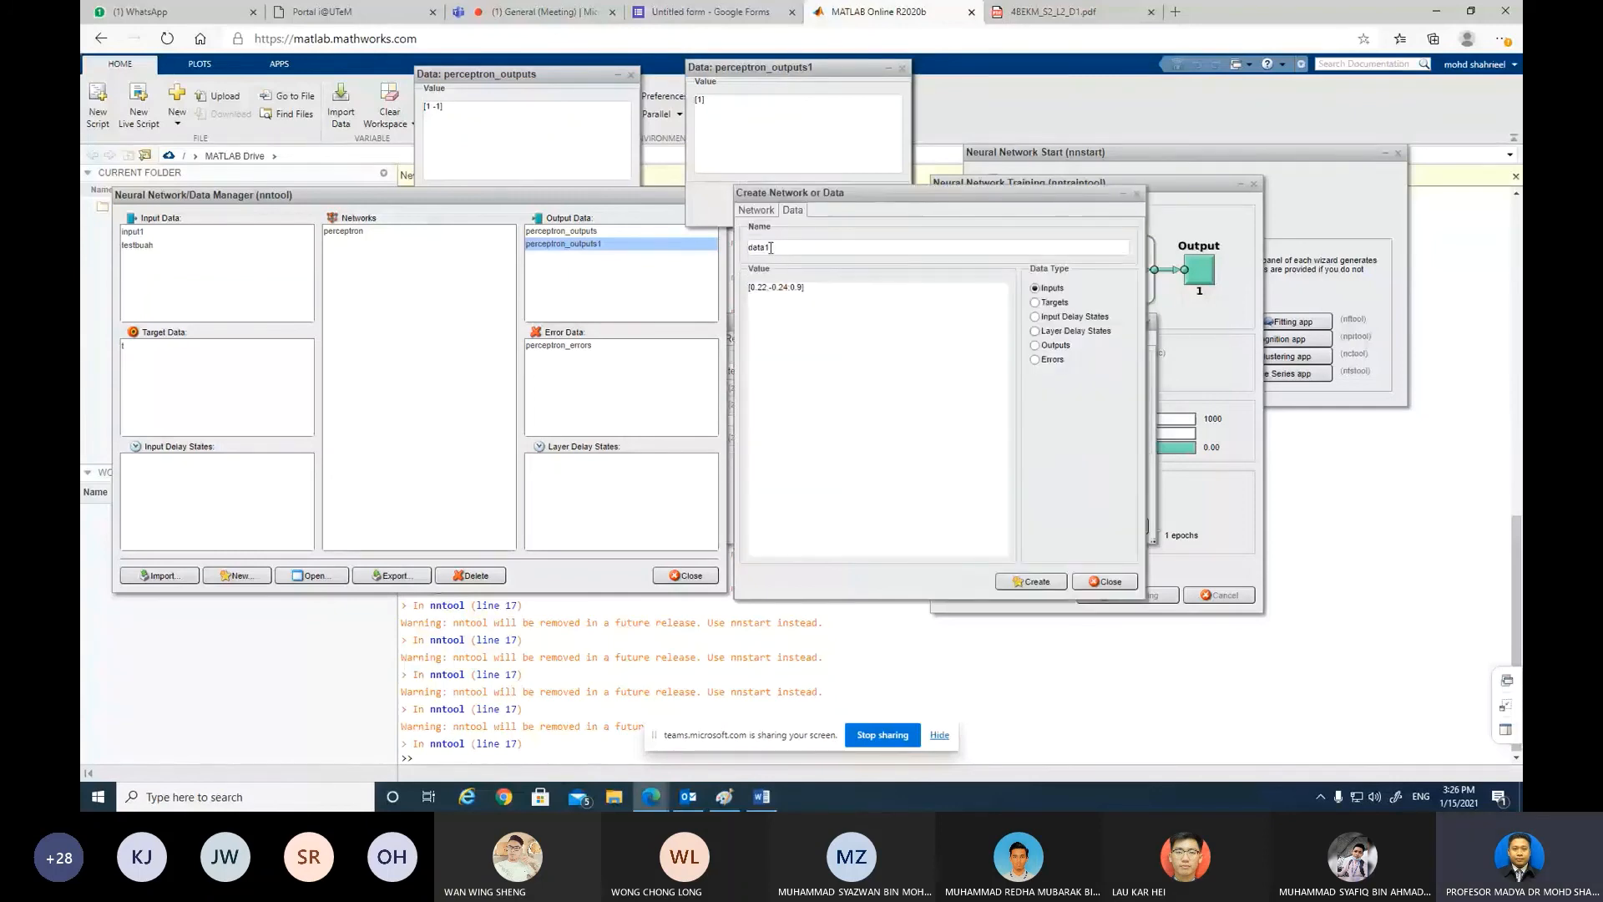
{"action": "key", "text": "BackSpace"}
{"action": "key", "text": "BackSpace"}
{"action": "type", "text": "testbu"}
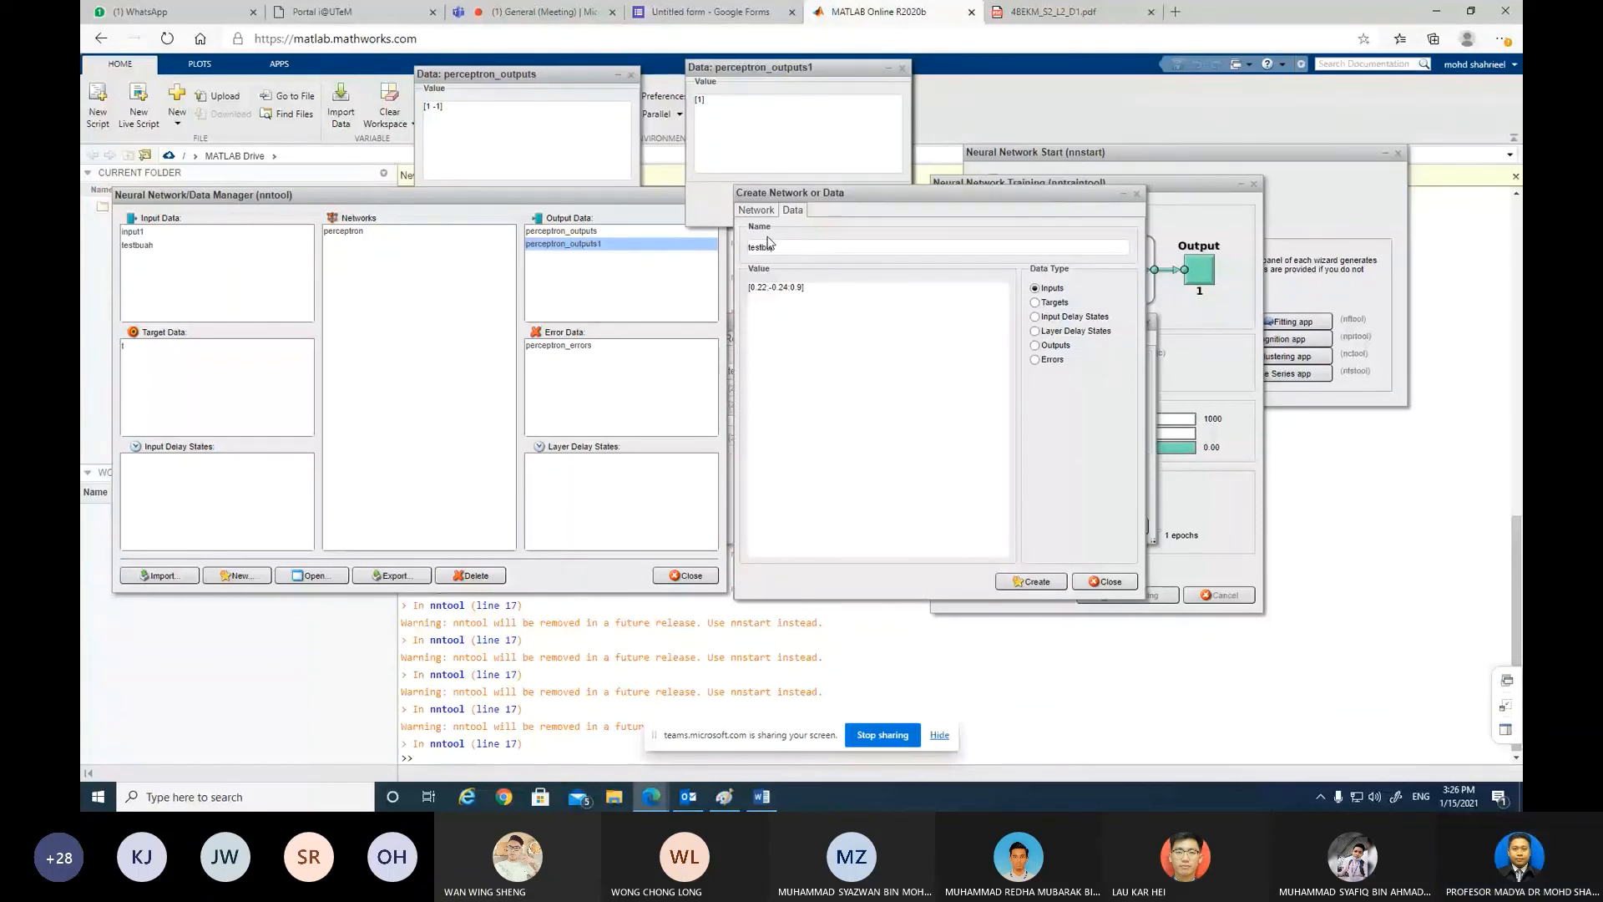
{"action": "type", "text": "ah2"}
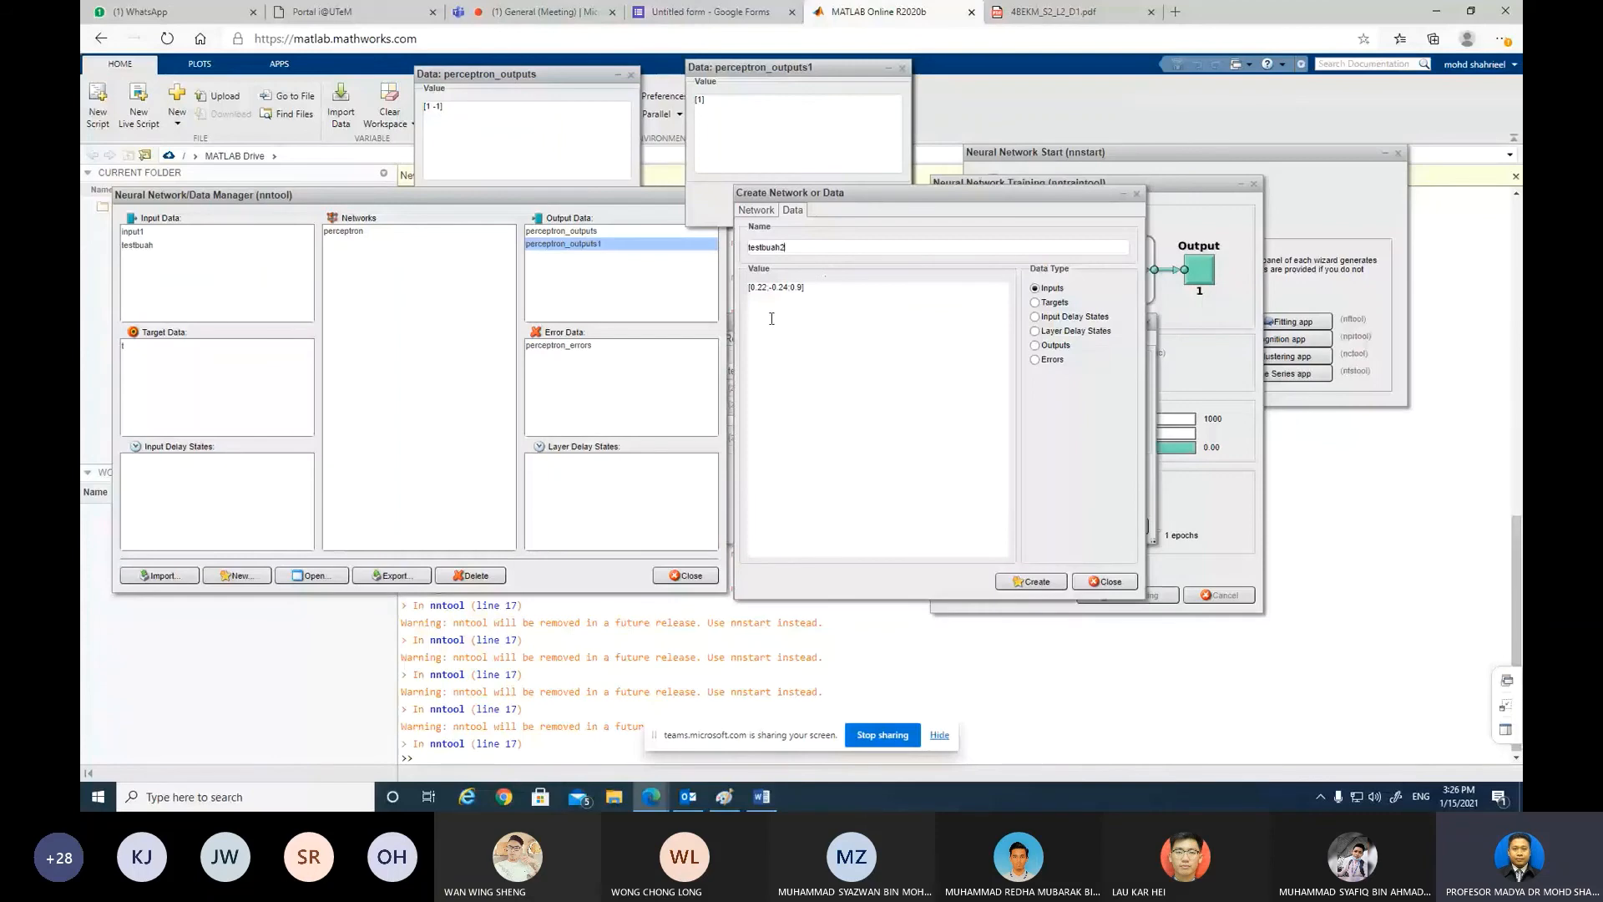
Step: Set the testbuah2 value to [0.61;-0.75;0.38] and create it as input data
{"action": "left_click", "coordinate": [785, 286]}
{"action": "key", "text": "ctrl+a"}
{"action": "type", "text": "[0.2"}
{"action": "key", "text": "ctrl+a"}
{"action": "type", "text": "1"}
{"action": "type", "text": "0]"}
{"action": "type", "text": " 6"}
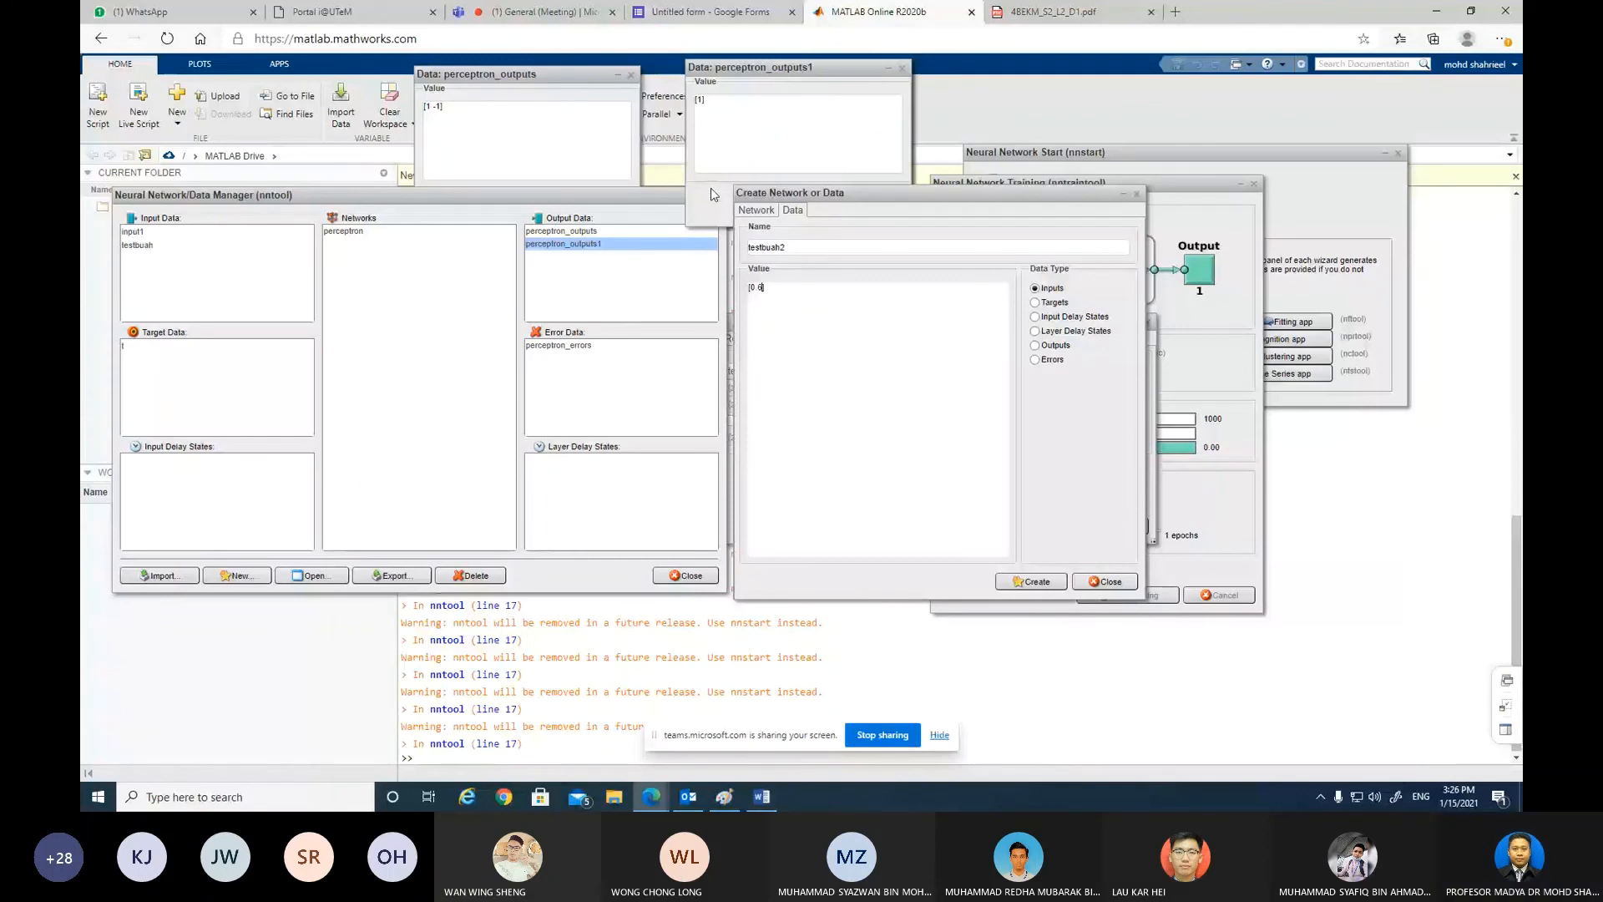
{"action": "type", "text": "1 "}
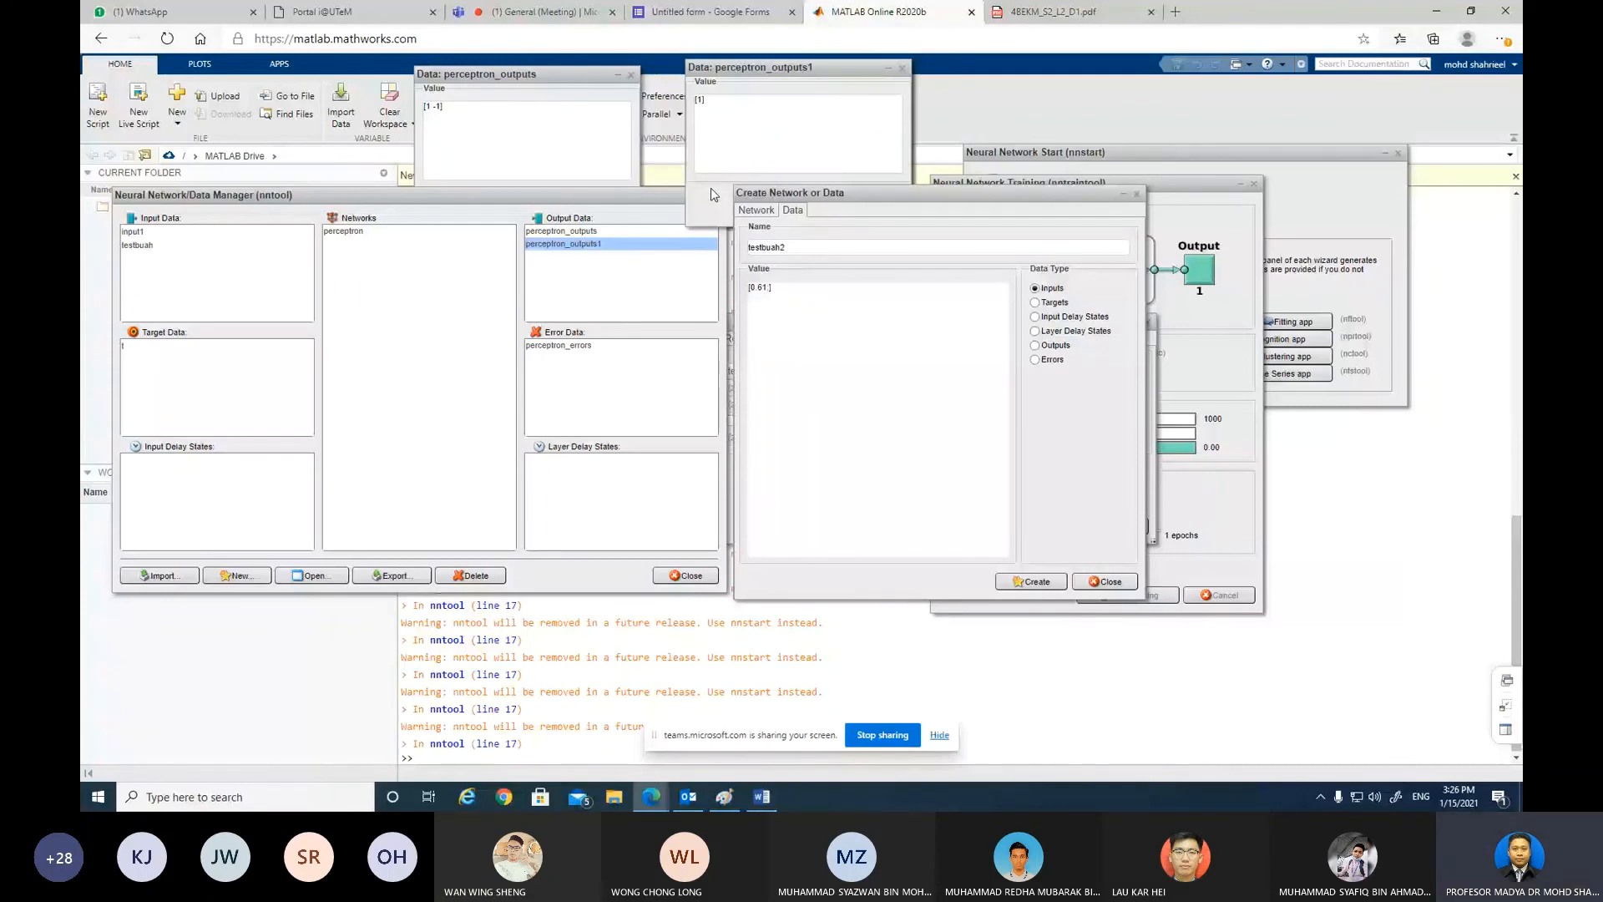
{"action": "type", "text": ";-0.75 ;0. 38"}
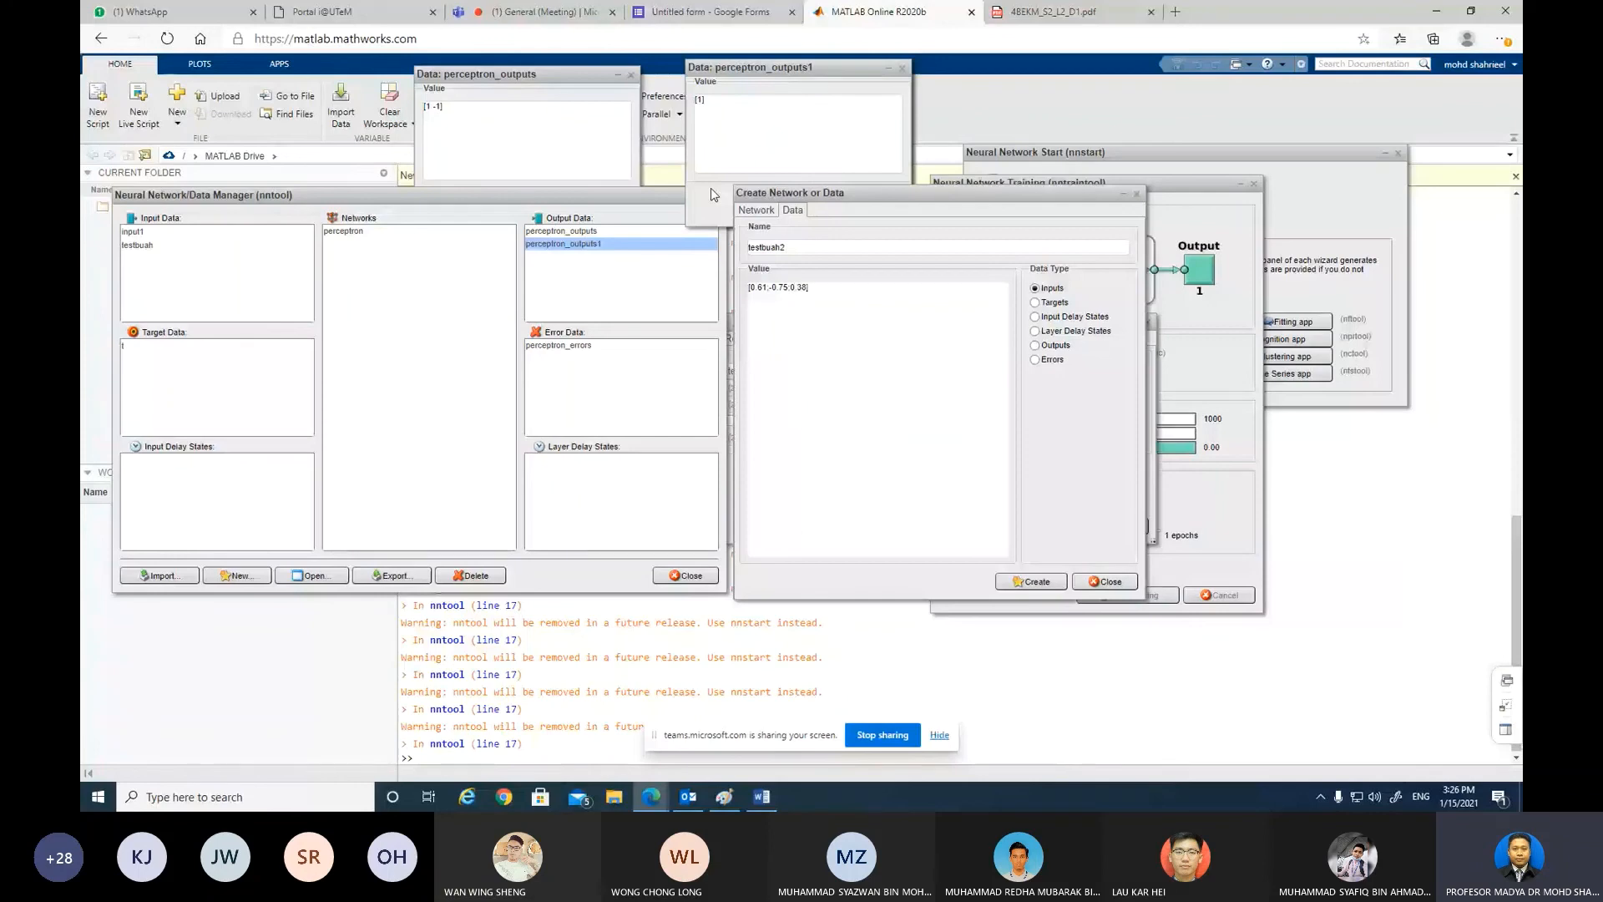
{"action": "left_click", "coordinate": [1034, 583]}
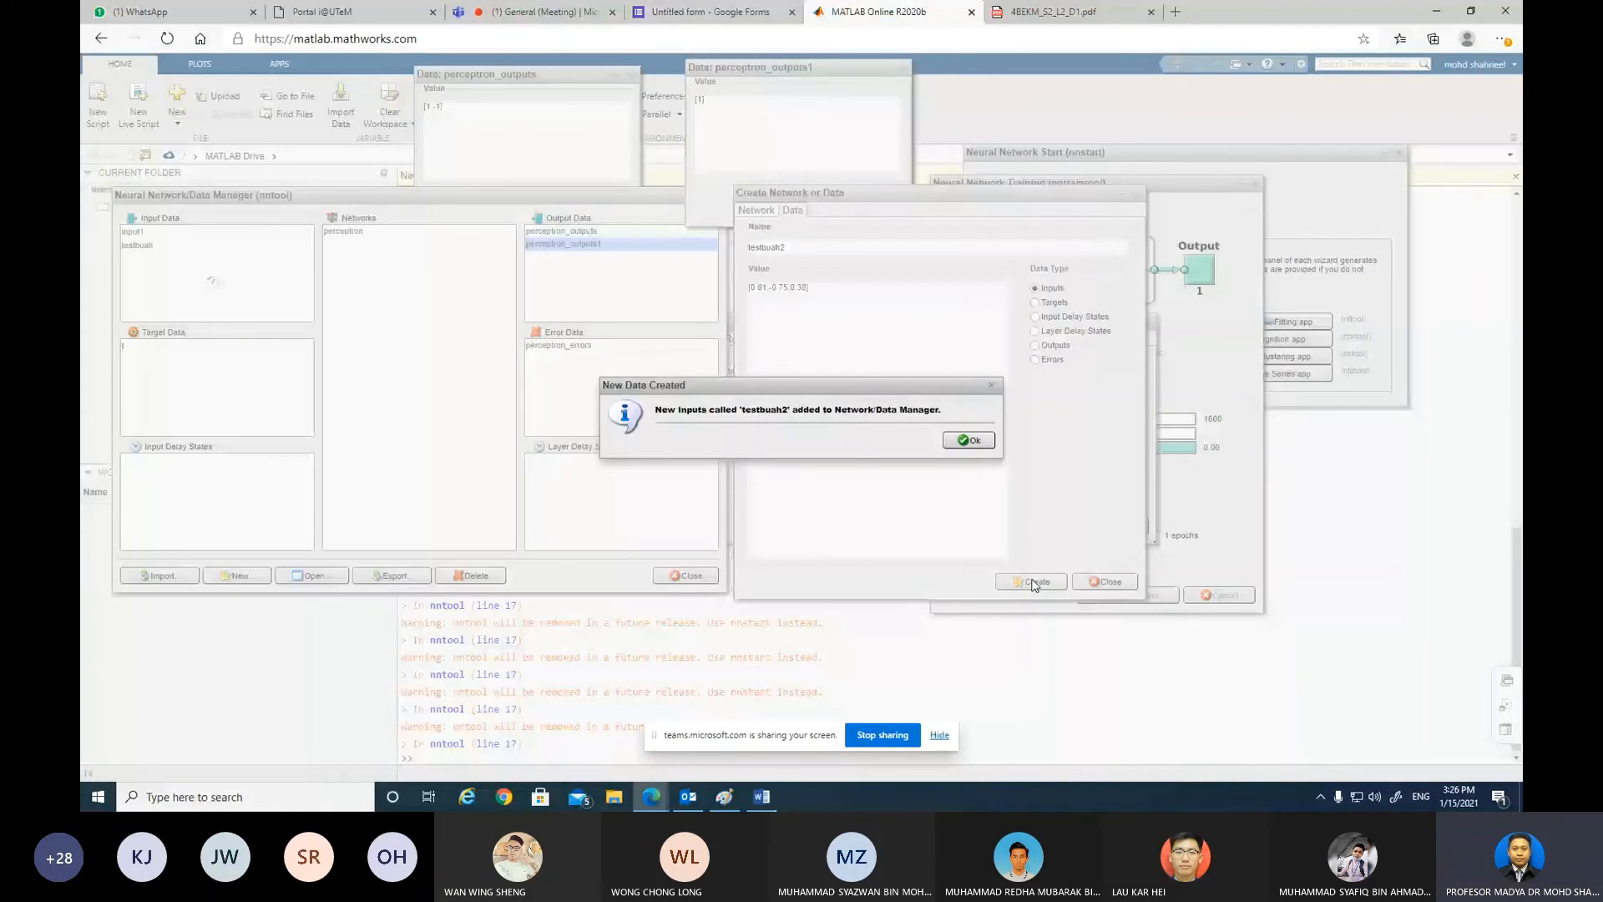
{"action": "left_click", "coordinate": [969, 440]}
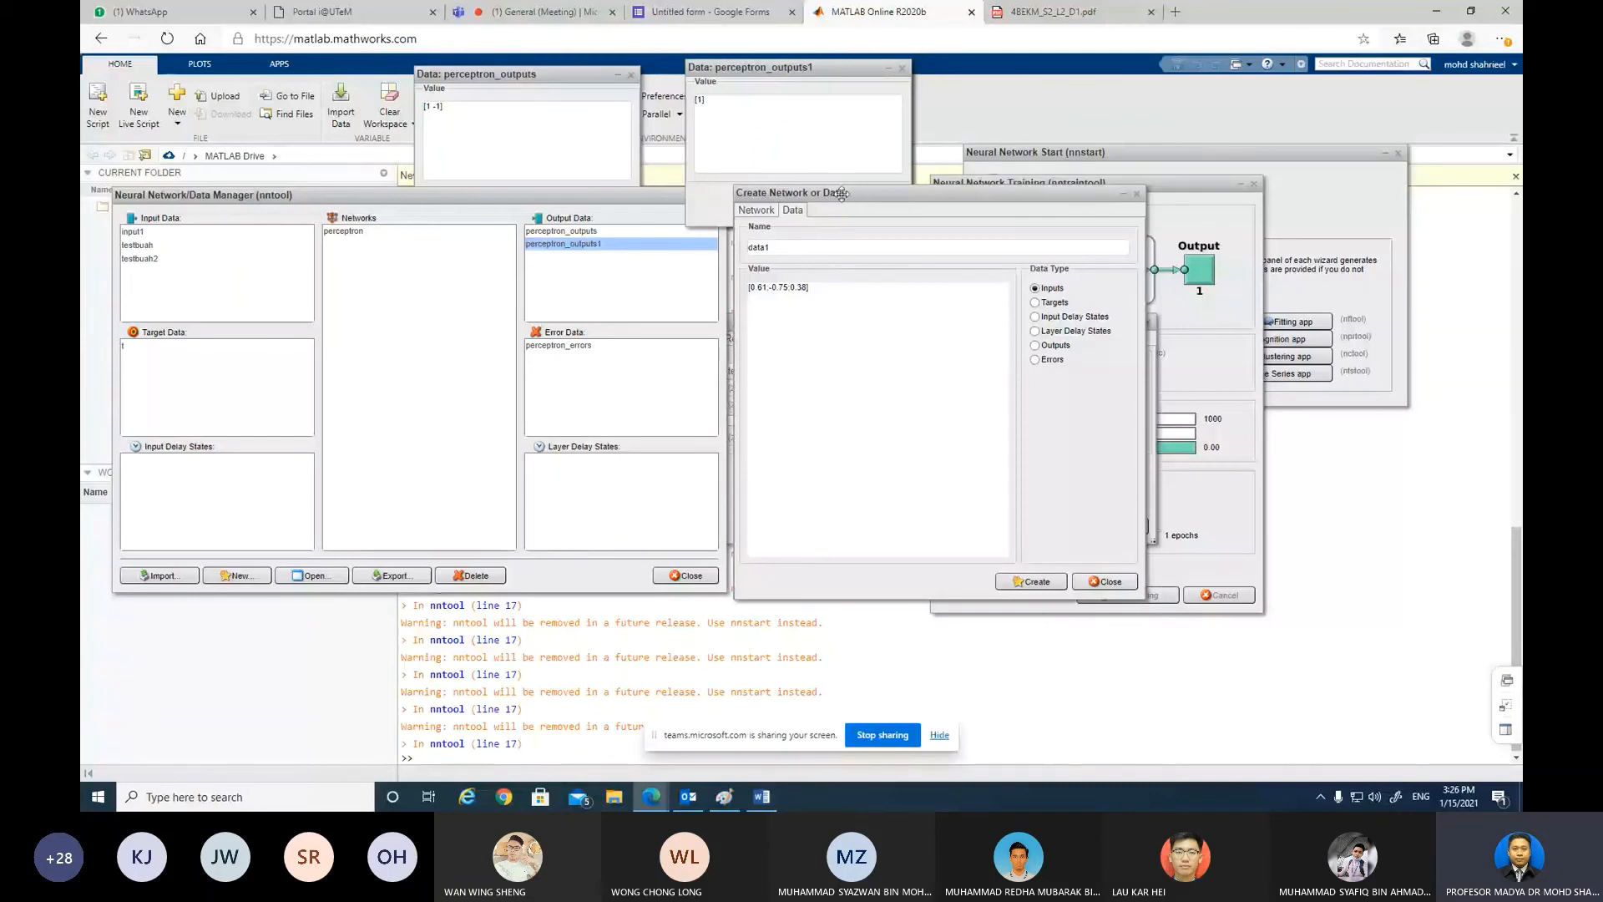
Step: Simulate the perceptron with testbuah2 as inputs and store the outputs as perceptron_outputs2
{"action": "left_click_drag", "start_coordinate": [842, 193], "coordinate": [931, 249]}
{"action": "left_click_drag", "start_coordinate": [779, 325], "coordinate": [656, 376]}
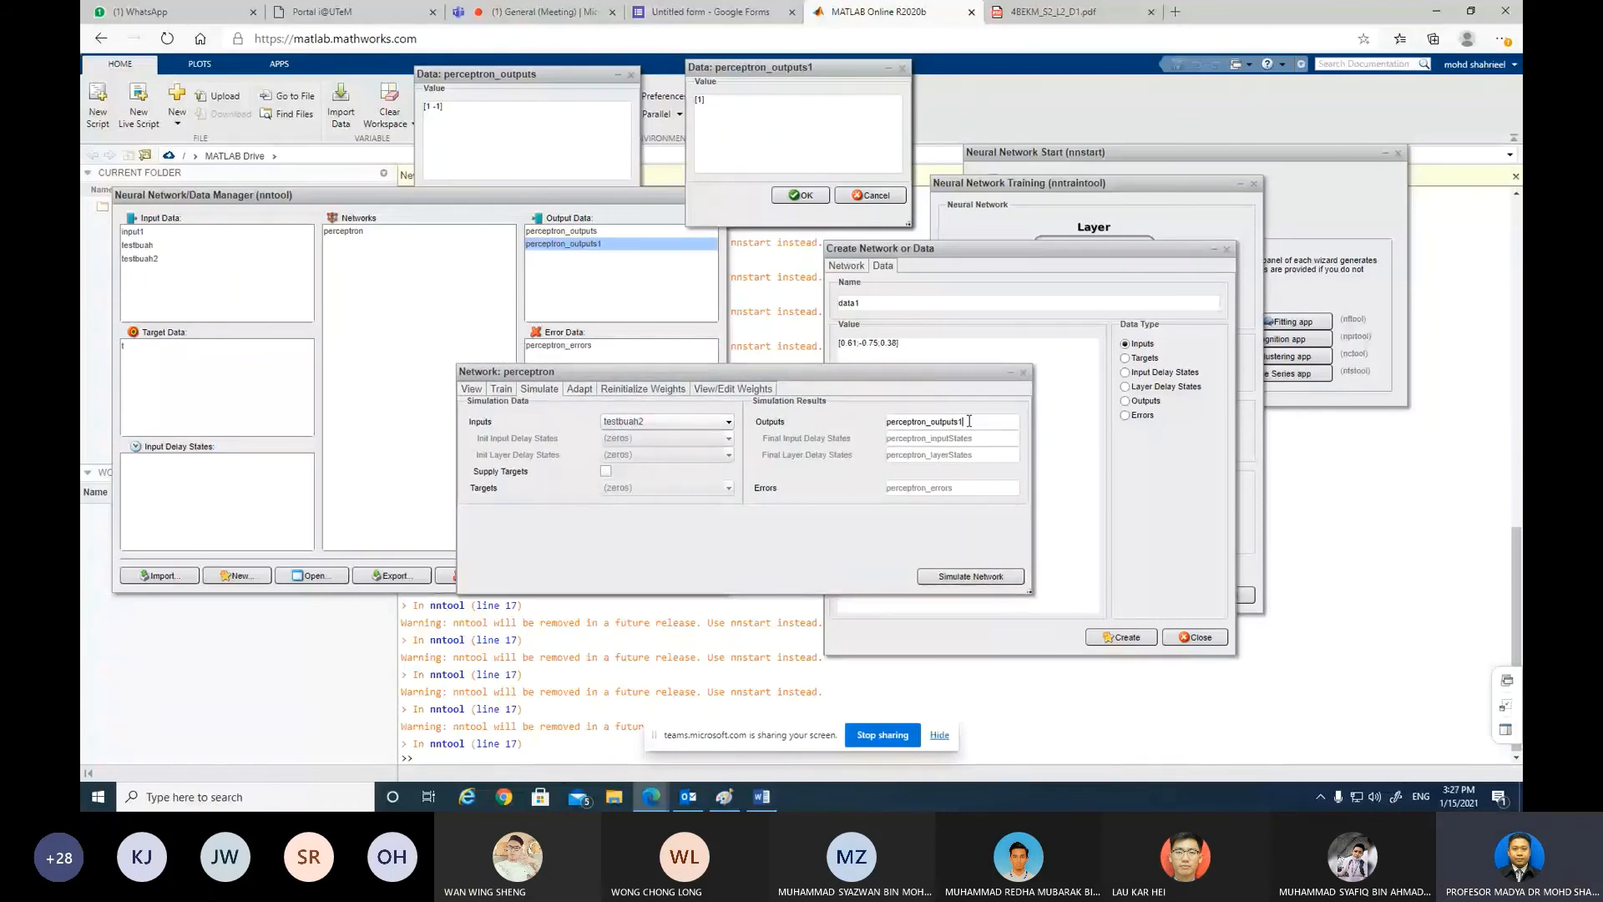
{"action": "key", "text": "BackSpace"}
{"action": "type", "text": "2"}
{"action": "left_click", "coordinate": [969, 577]}
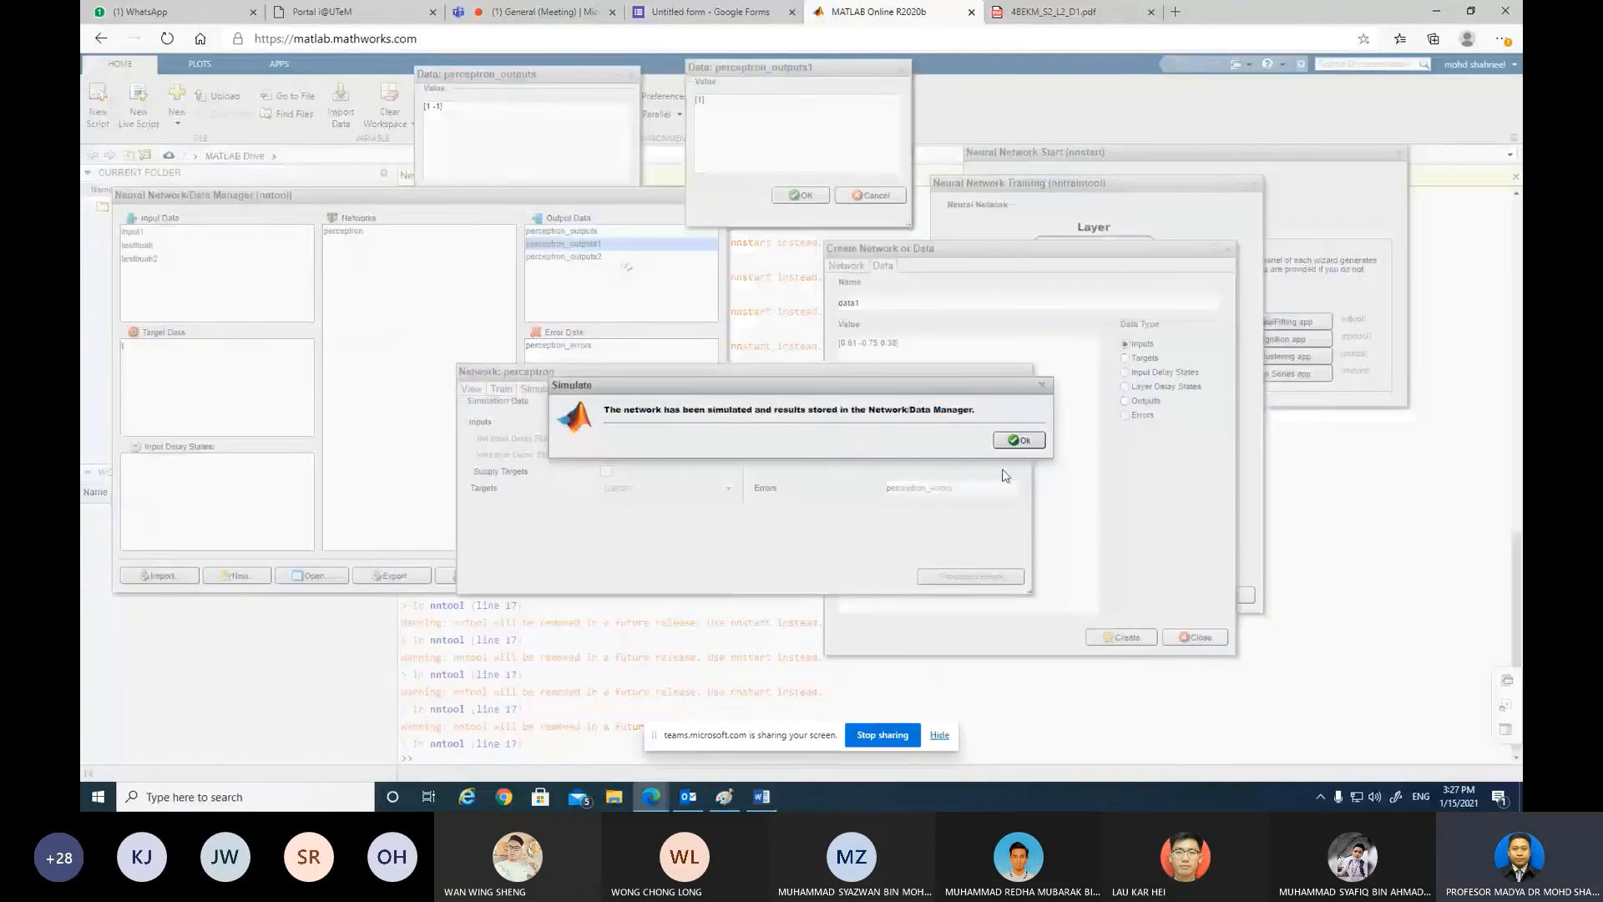
{"action": "left_click", "coordinate": [1006, 441]}
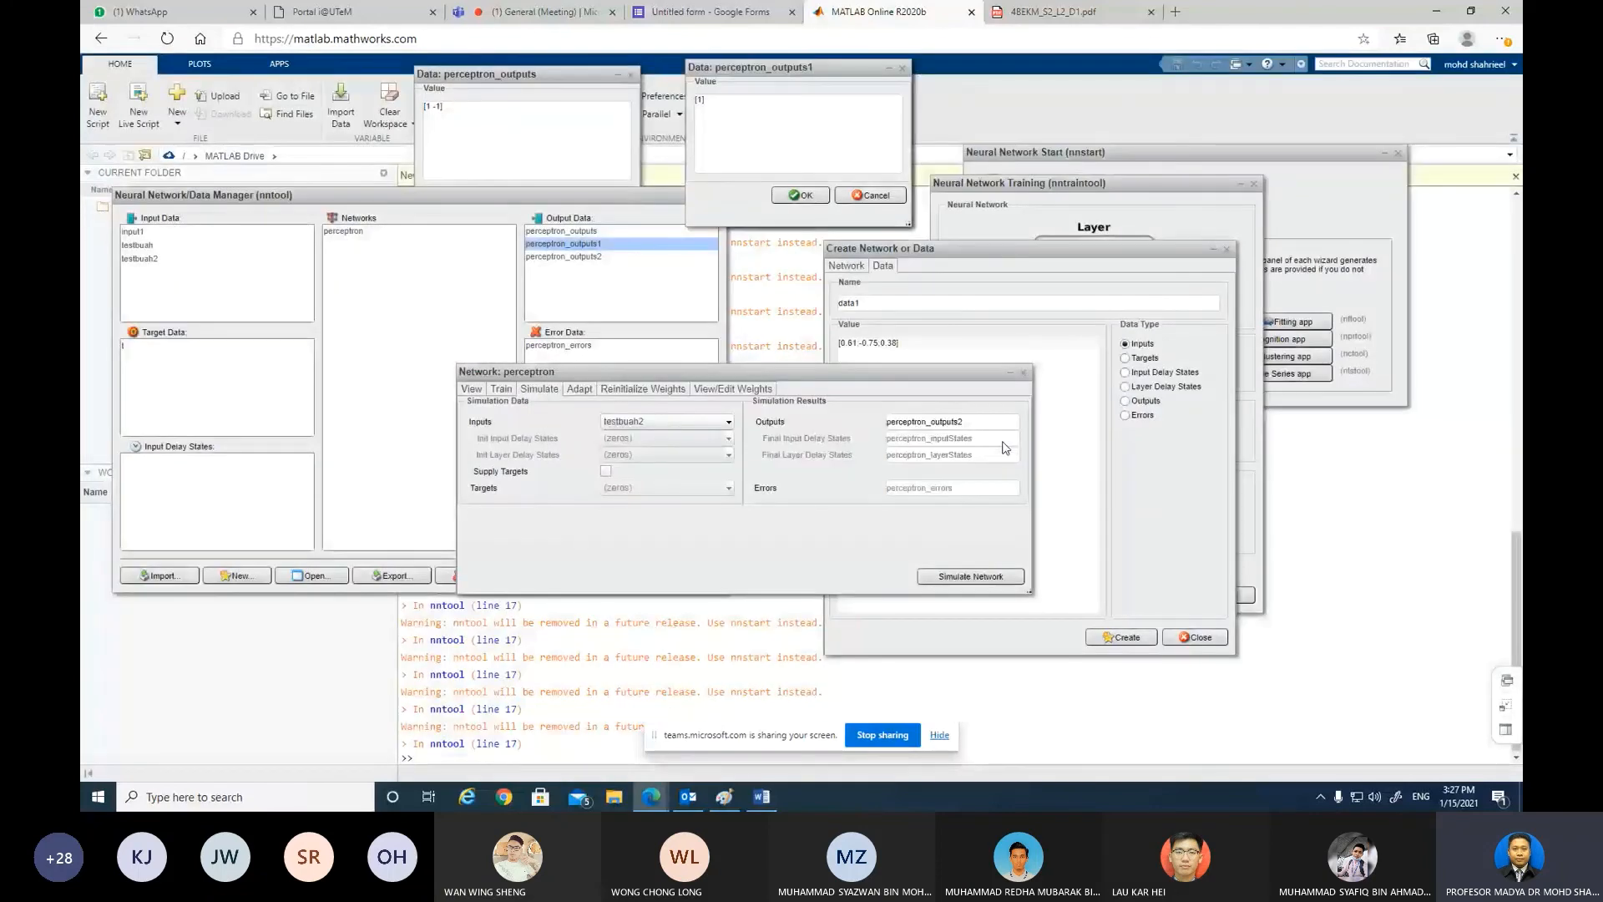
Step: Open perceptron_outputs2 and place its window beside the other output windows to compare the results
{"action": "left_click", "coordinate": [580, 259]}
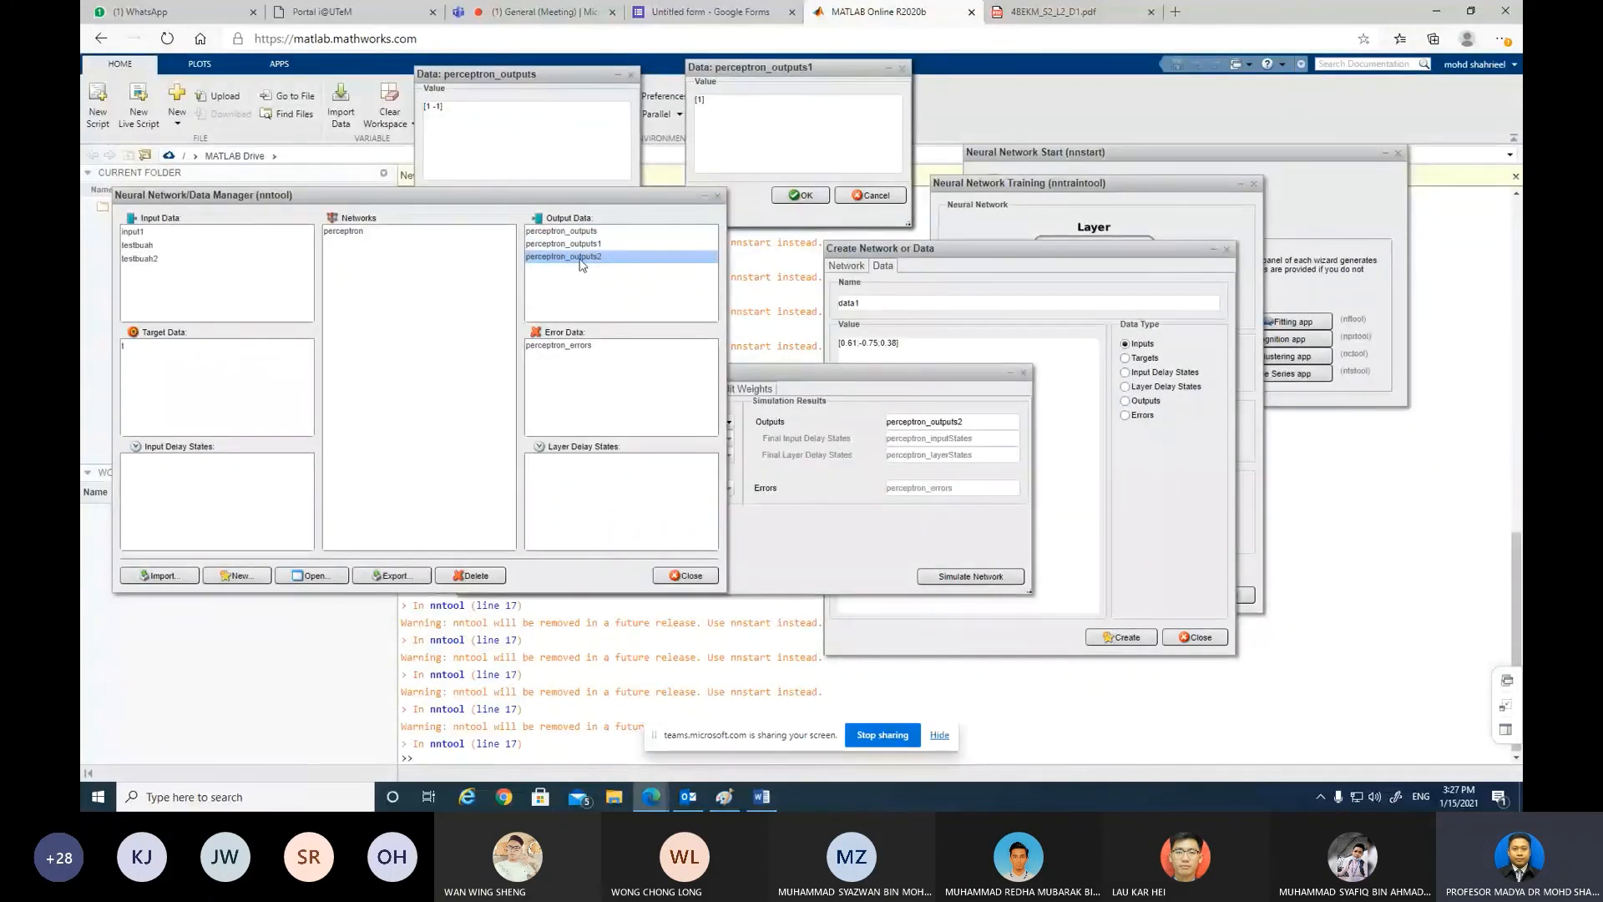
{"action": "double_click", "coordinate": [581, 258]}
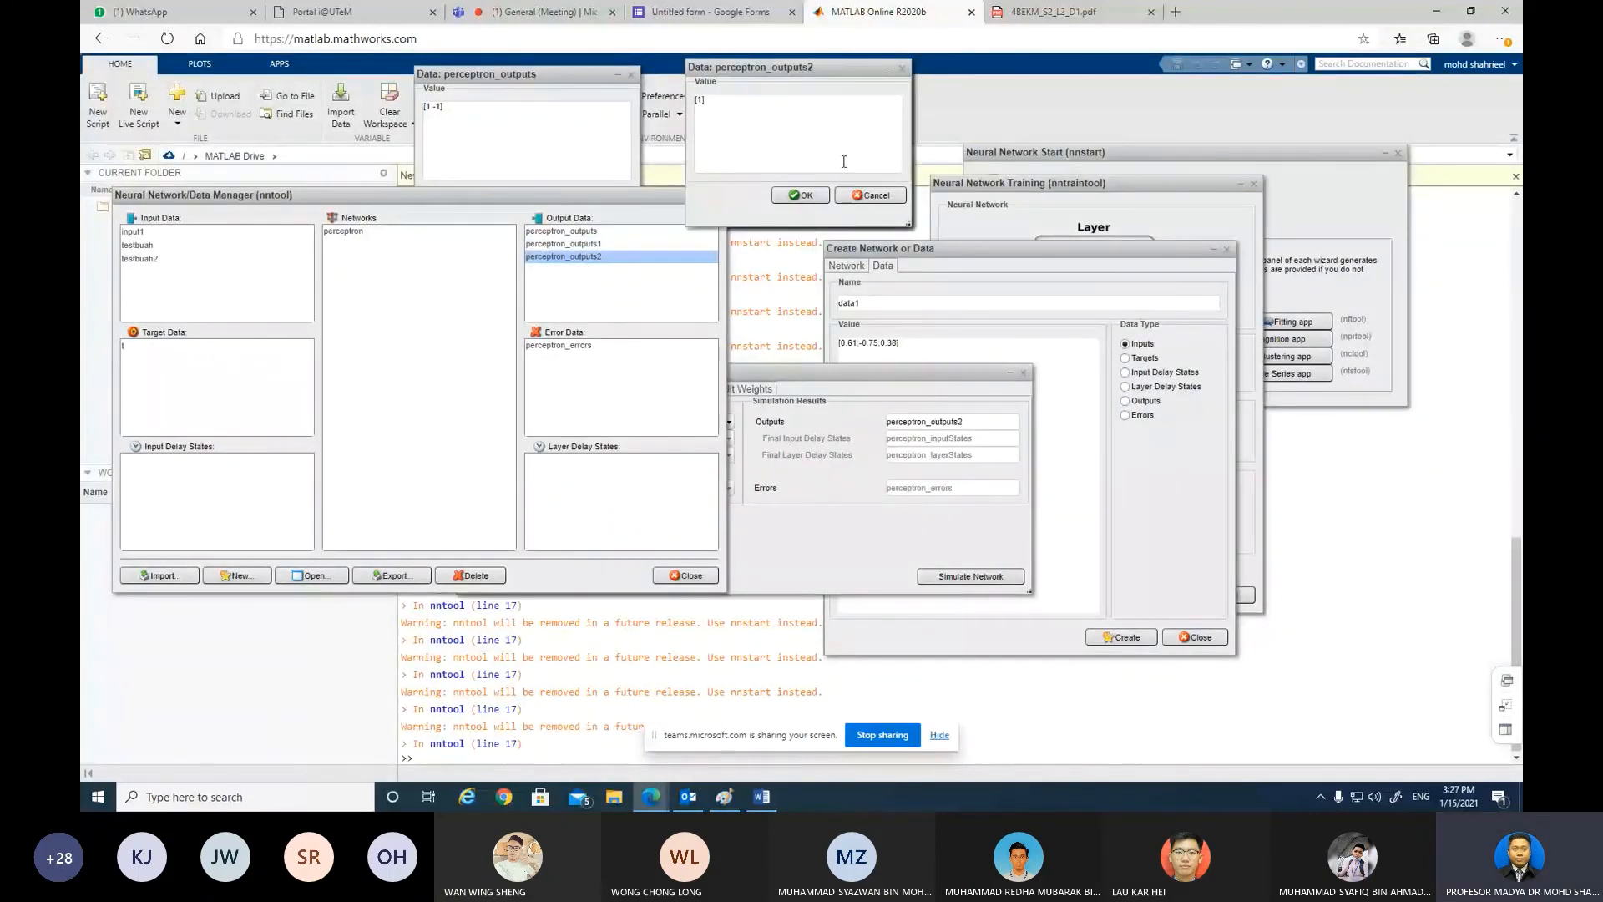
{"action": "left_click_drag", "start_coordinate": [789, 68], "coordinate": [594, 211]}
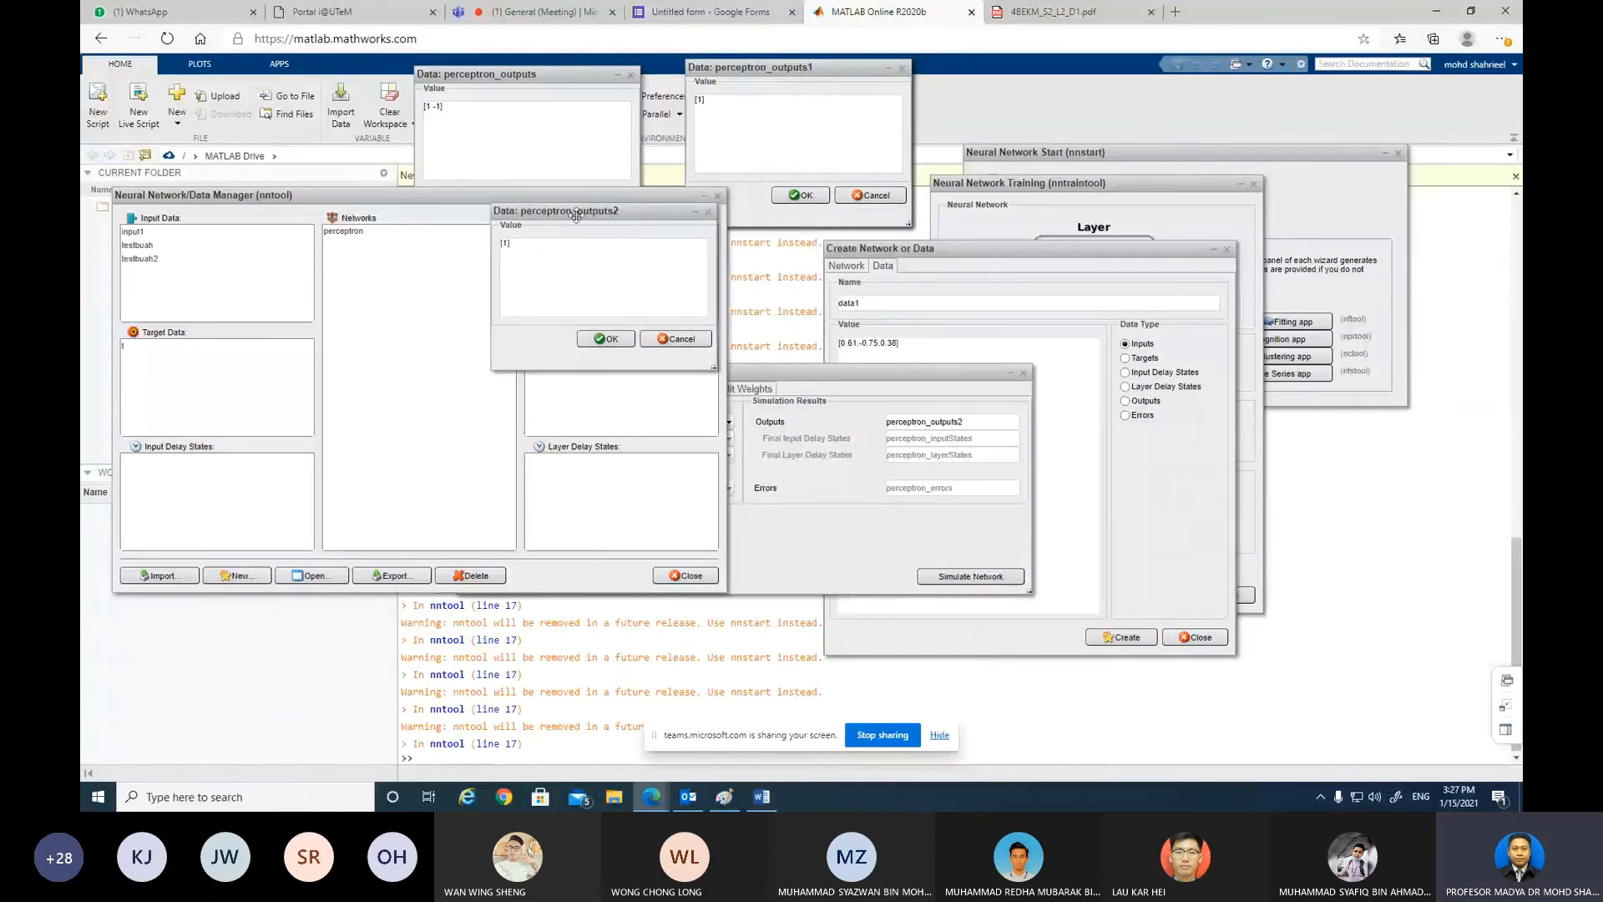
{"action": "left_click_drag", "start_coordinate": [593, 212], "coordinate": [596, 214]}
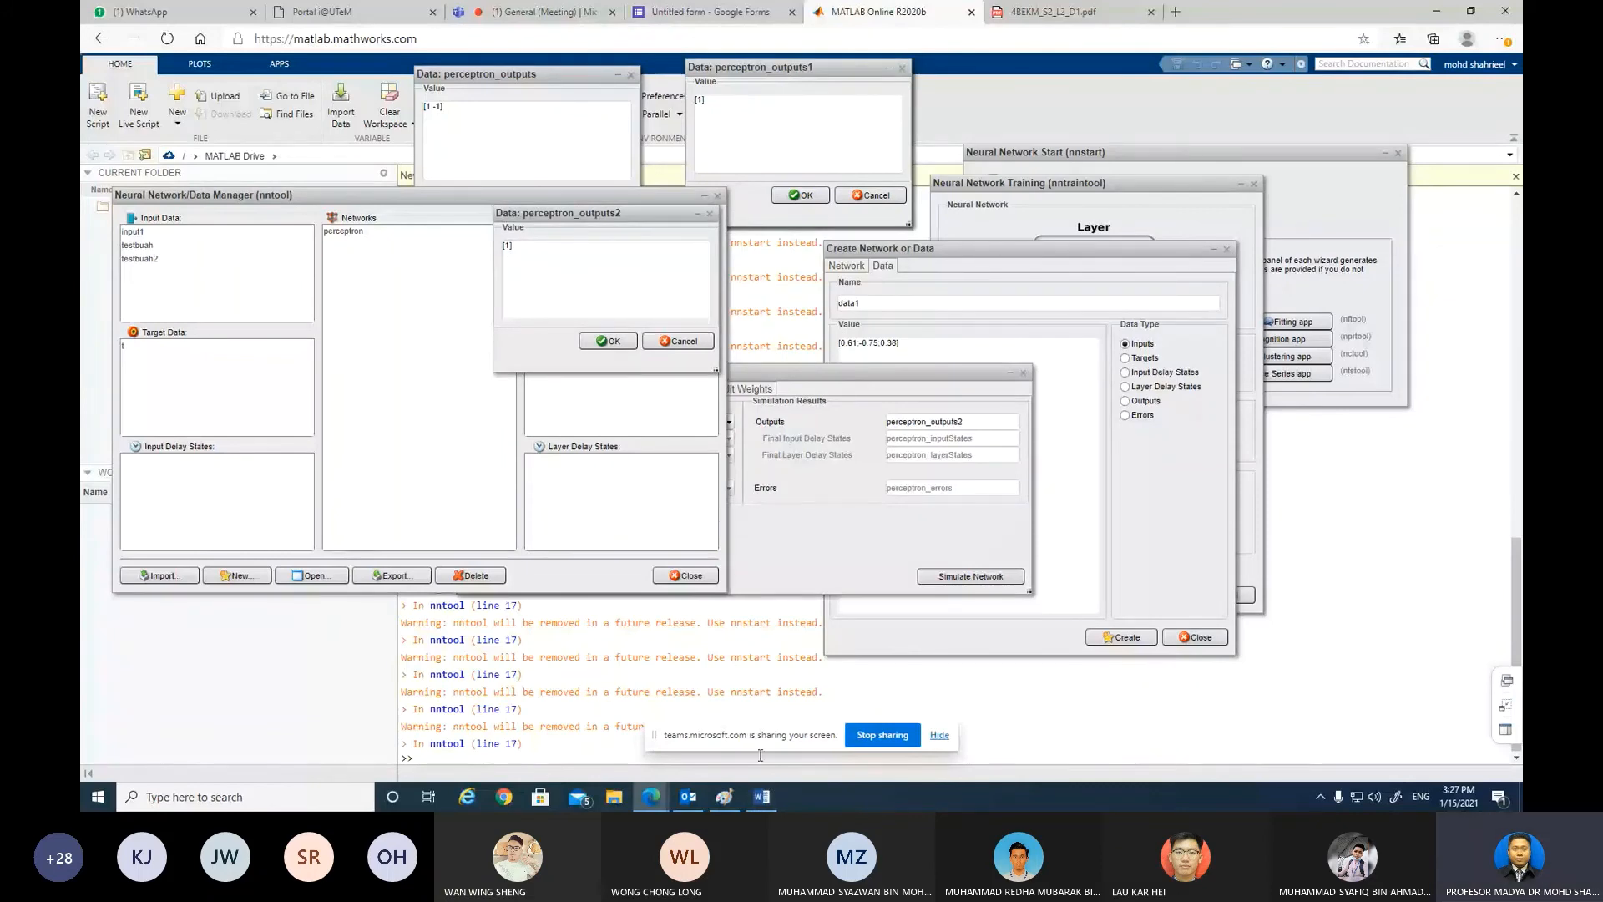
Step: Switch to the Word lab sheet, check the test inputs in the Discussion section and return to MATLAB
{"action": "left_click", "coordinate": [761, 796]}
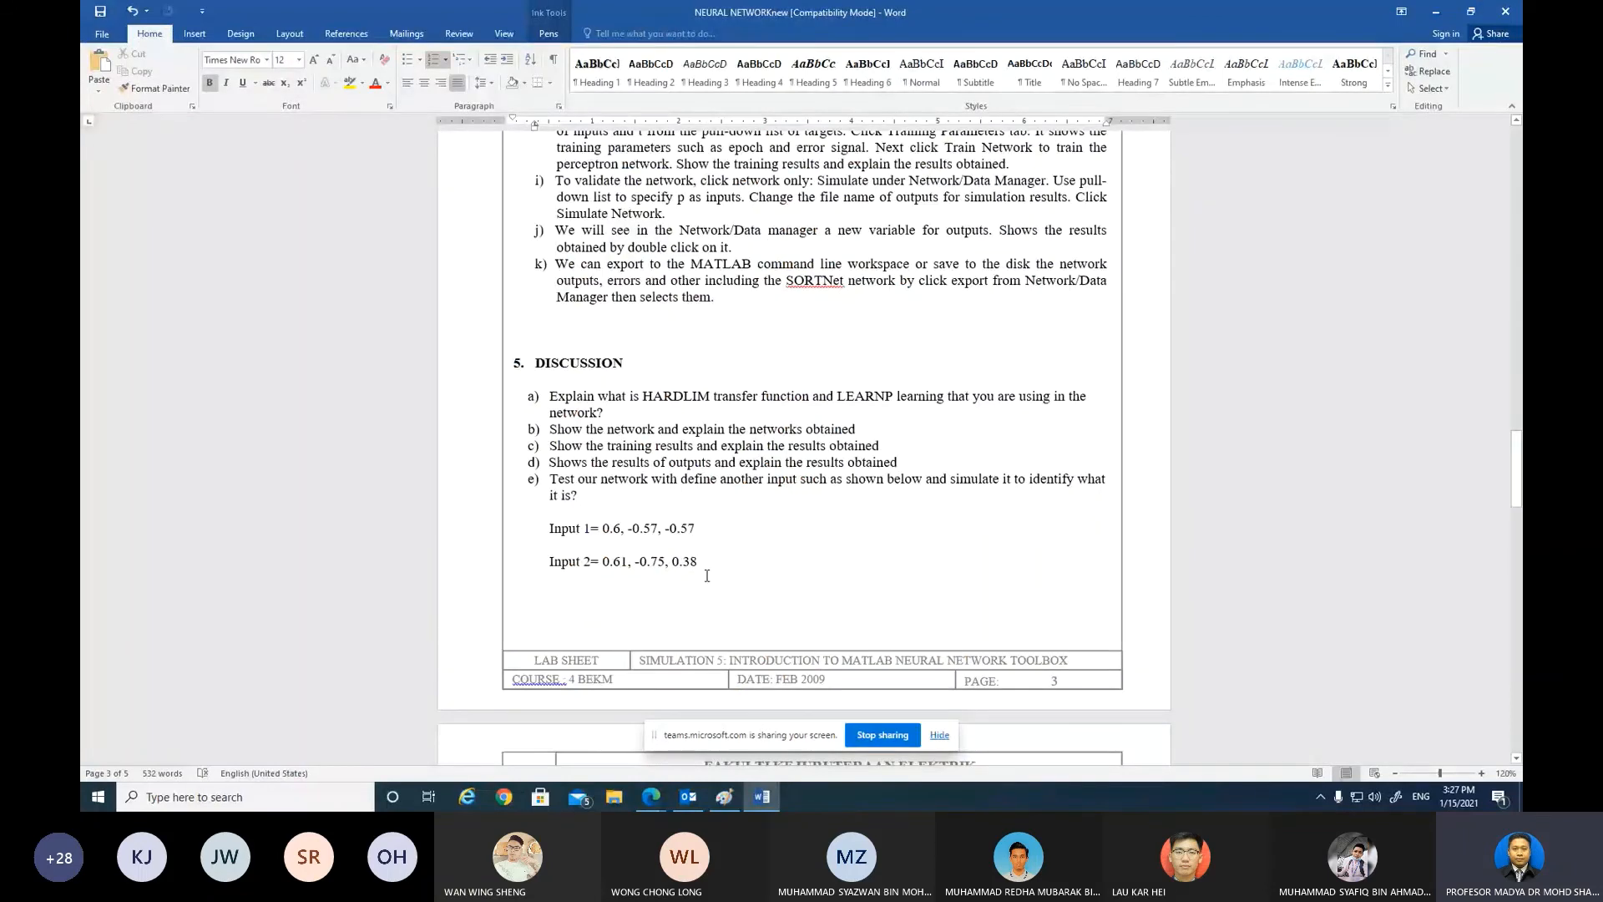
{"action": "left_click", "coordinate": [651, 797]}
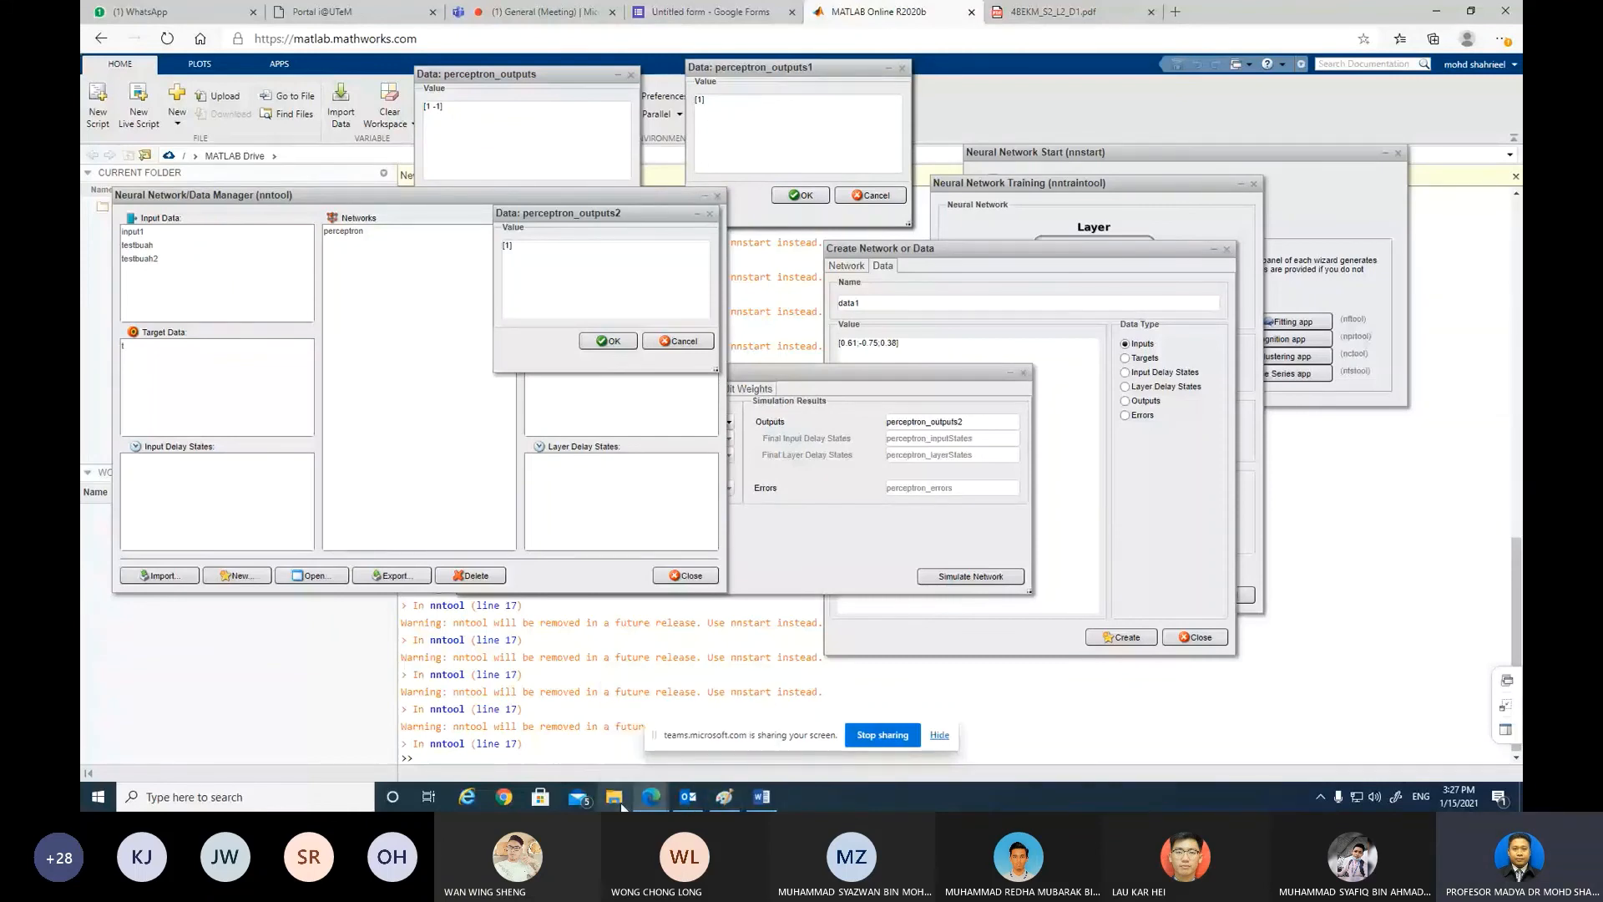
{"action": "mouse_move", "coordinate": [651, 796]}
Step: Switch to the Teams meeting, show the meeting chat to check for messages and return to MATLAB
{"action": "left_click", "coordinate": [527, 11]}
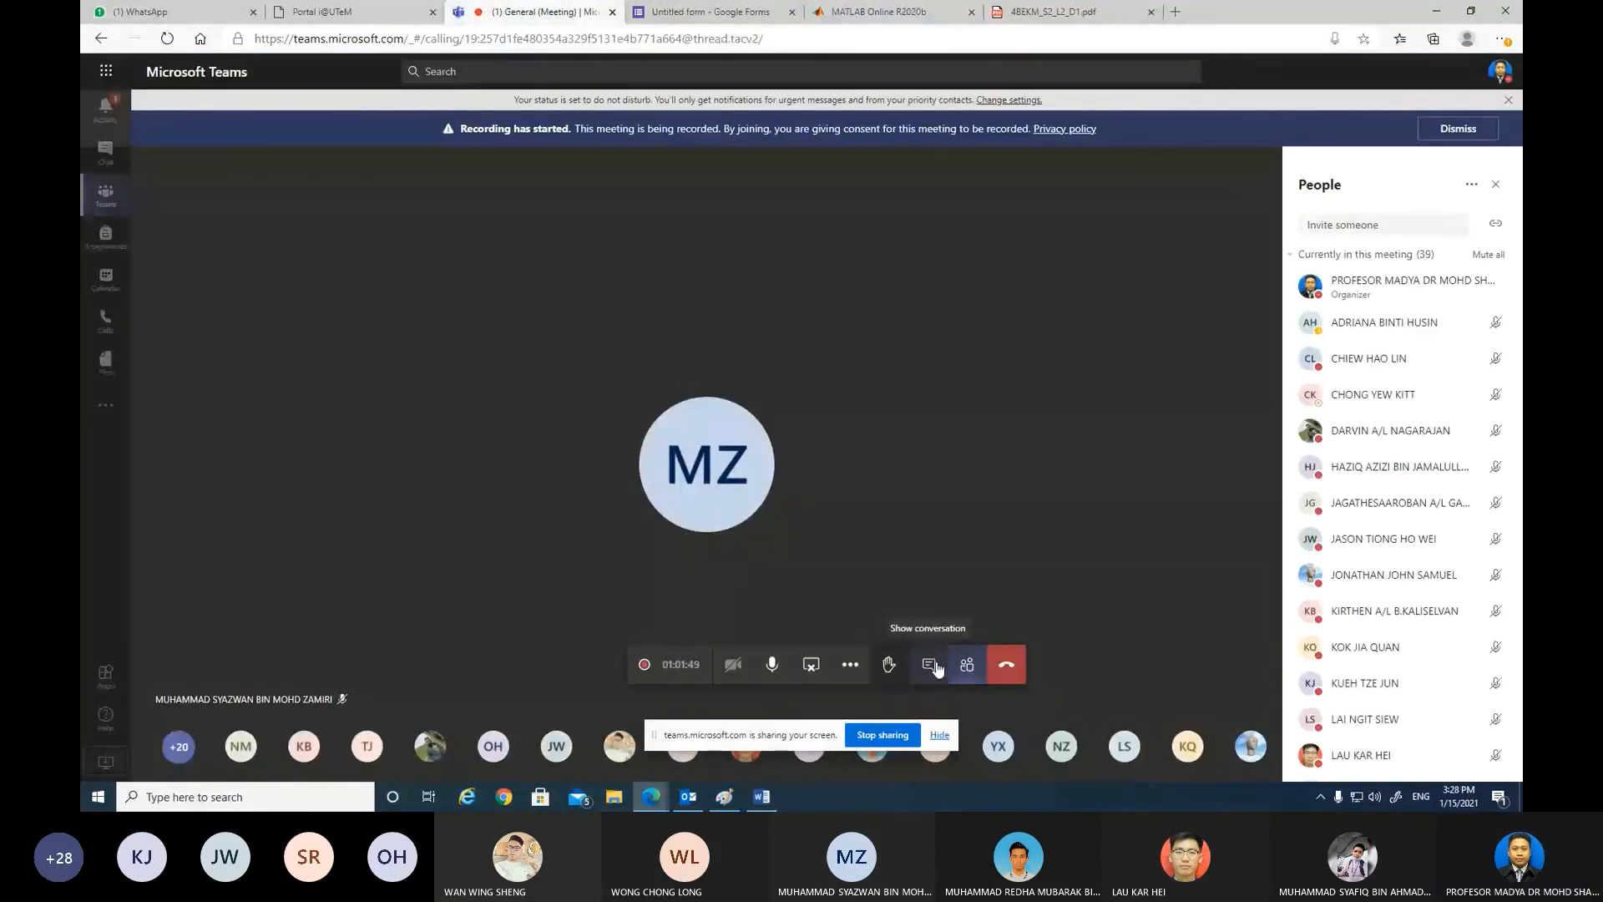
{"action": "left_click", "coordinate": [929, 664]}
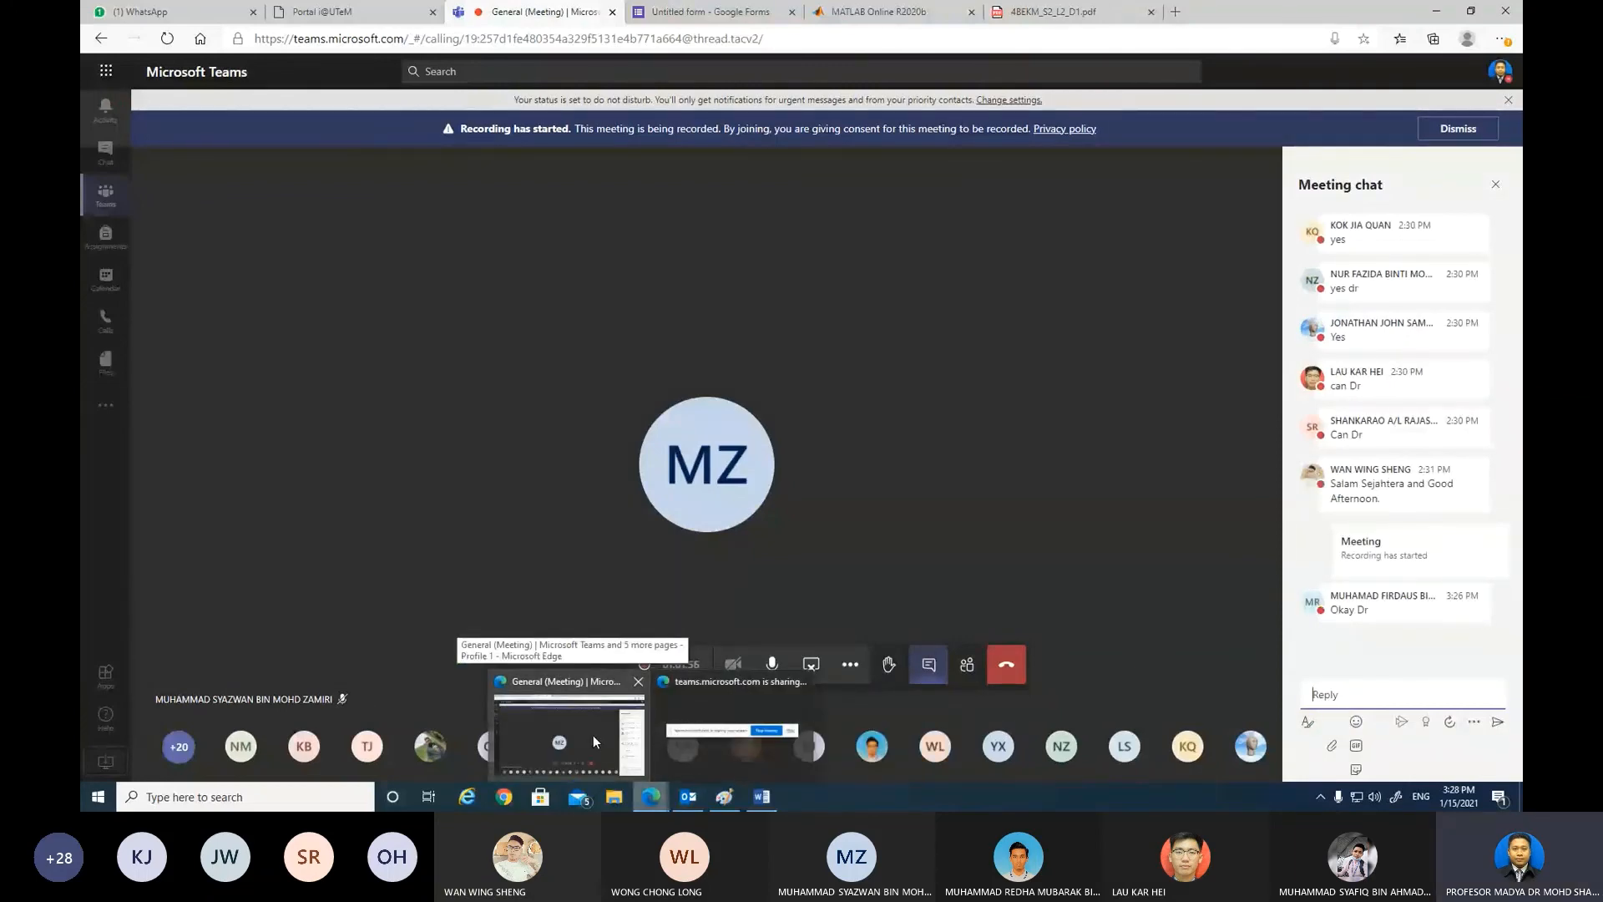
{"action": "left_click", "coordinate": [732, 730]}
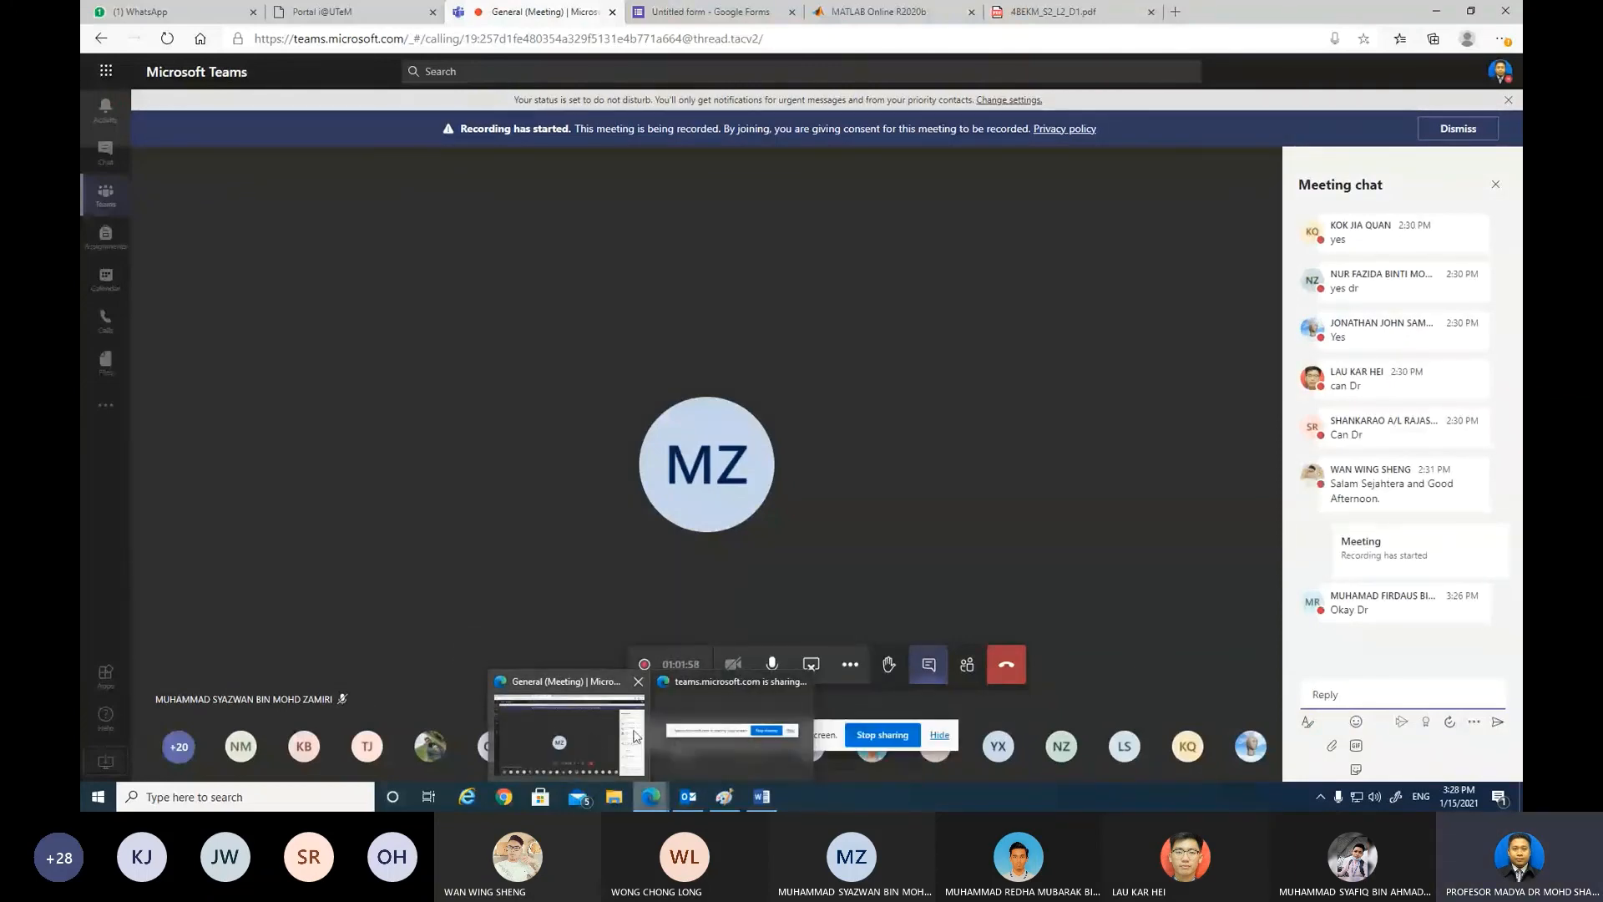
{"action": "left_click", "coordinate": [871, 13]}
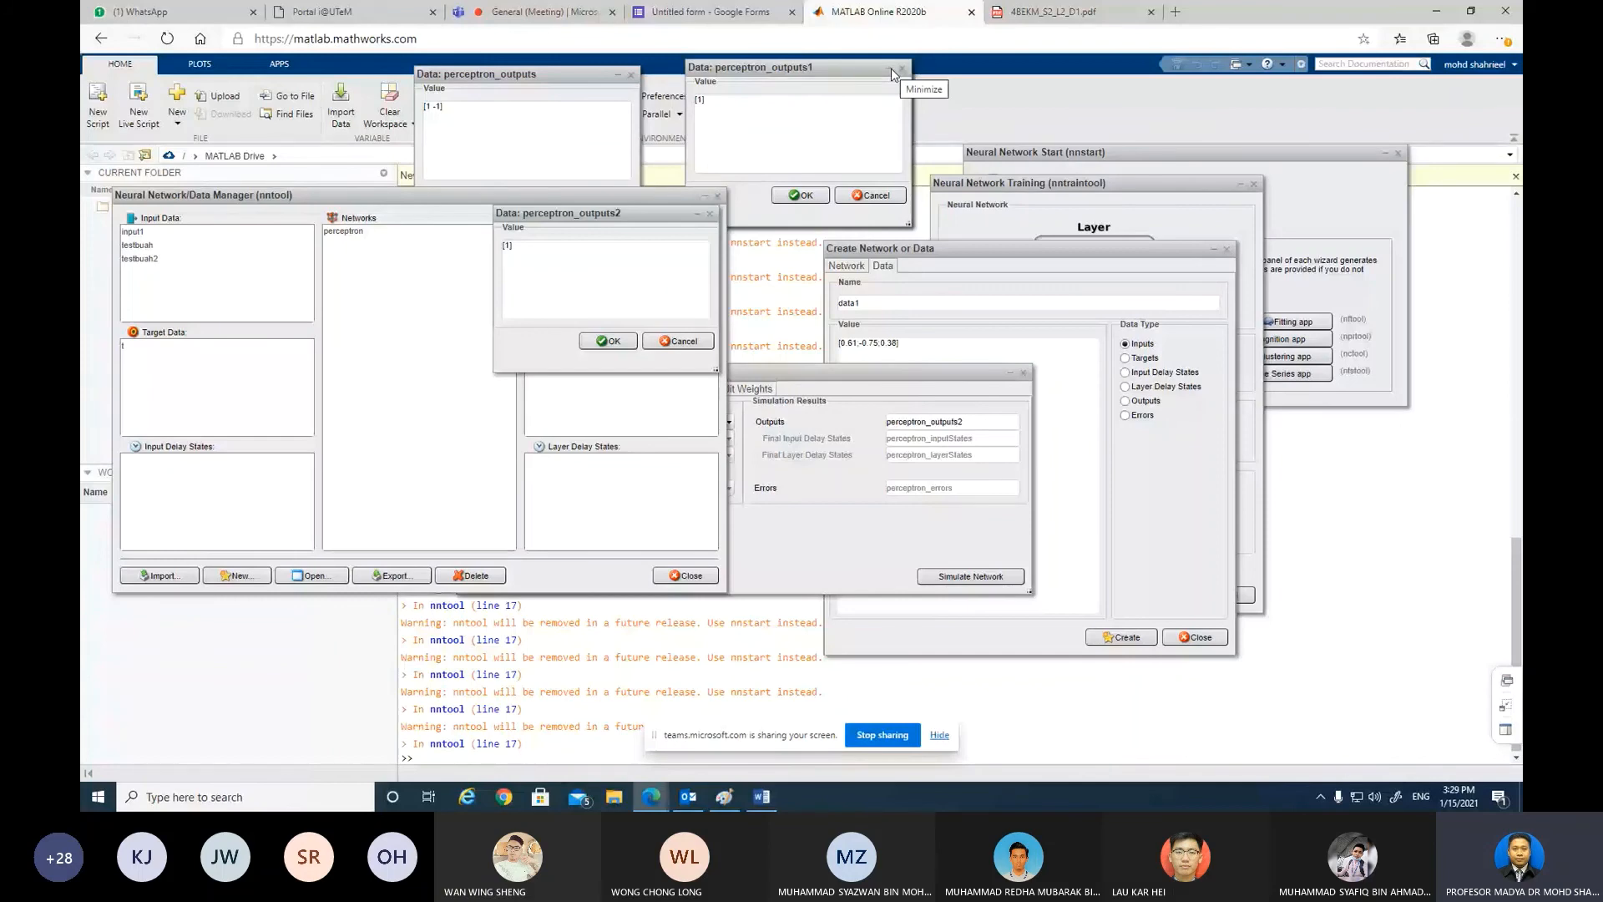
Step: Configure the new network as Feed-forward backprop with input1 as input data and t as target data
{"action": "left_click", "coordinate": [989, 248]}
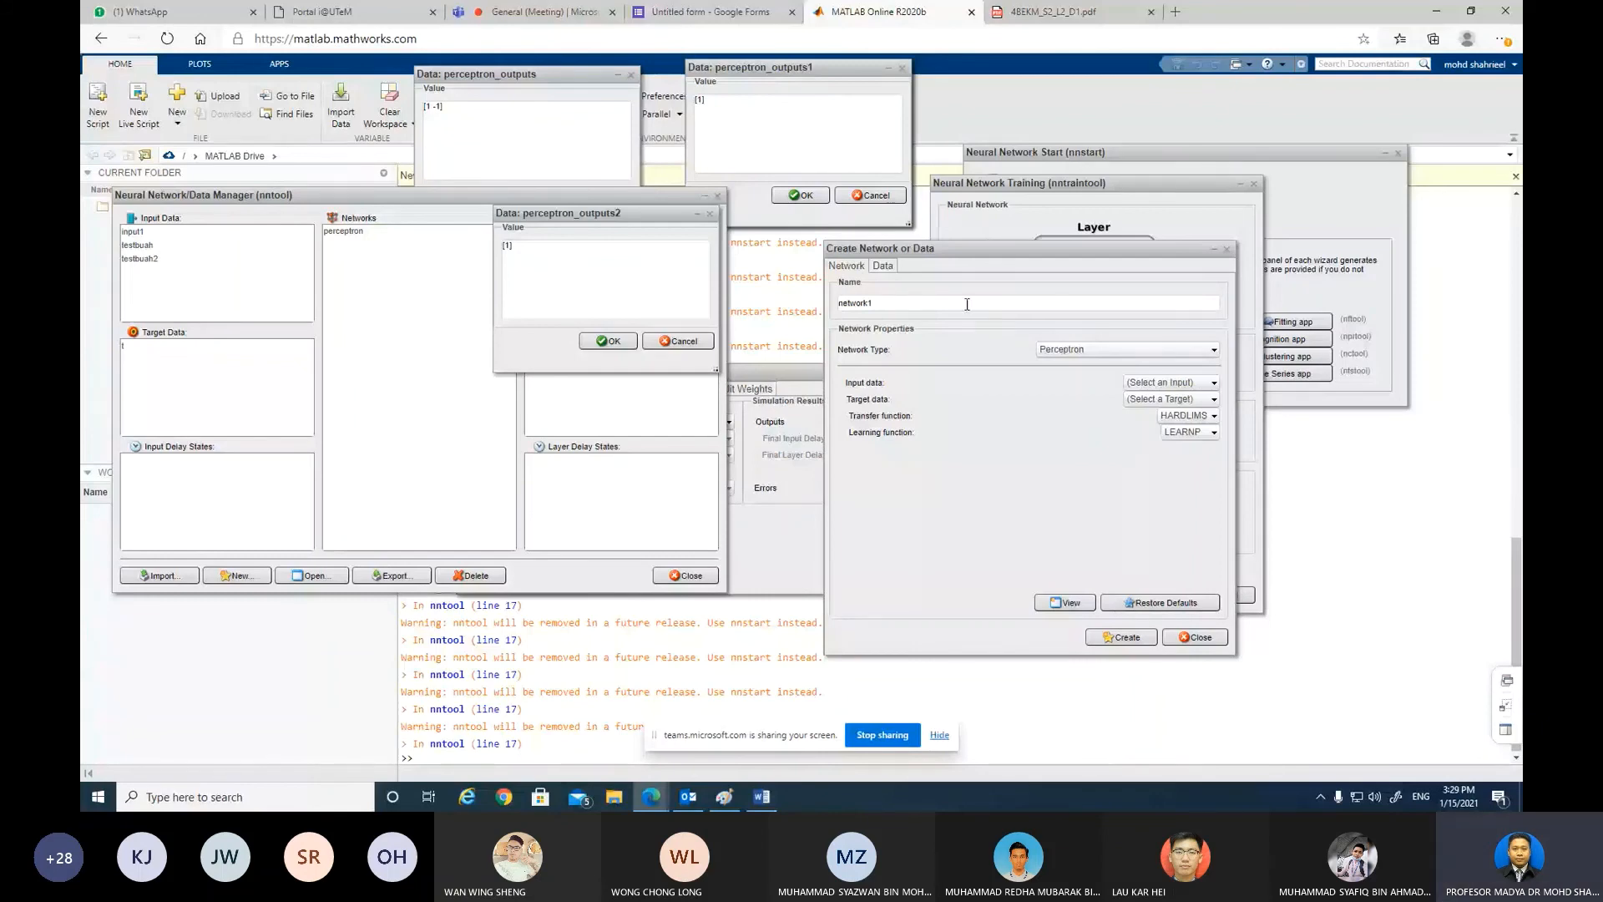
{"action": "left_click", "coordinate": [1095, 350]}
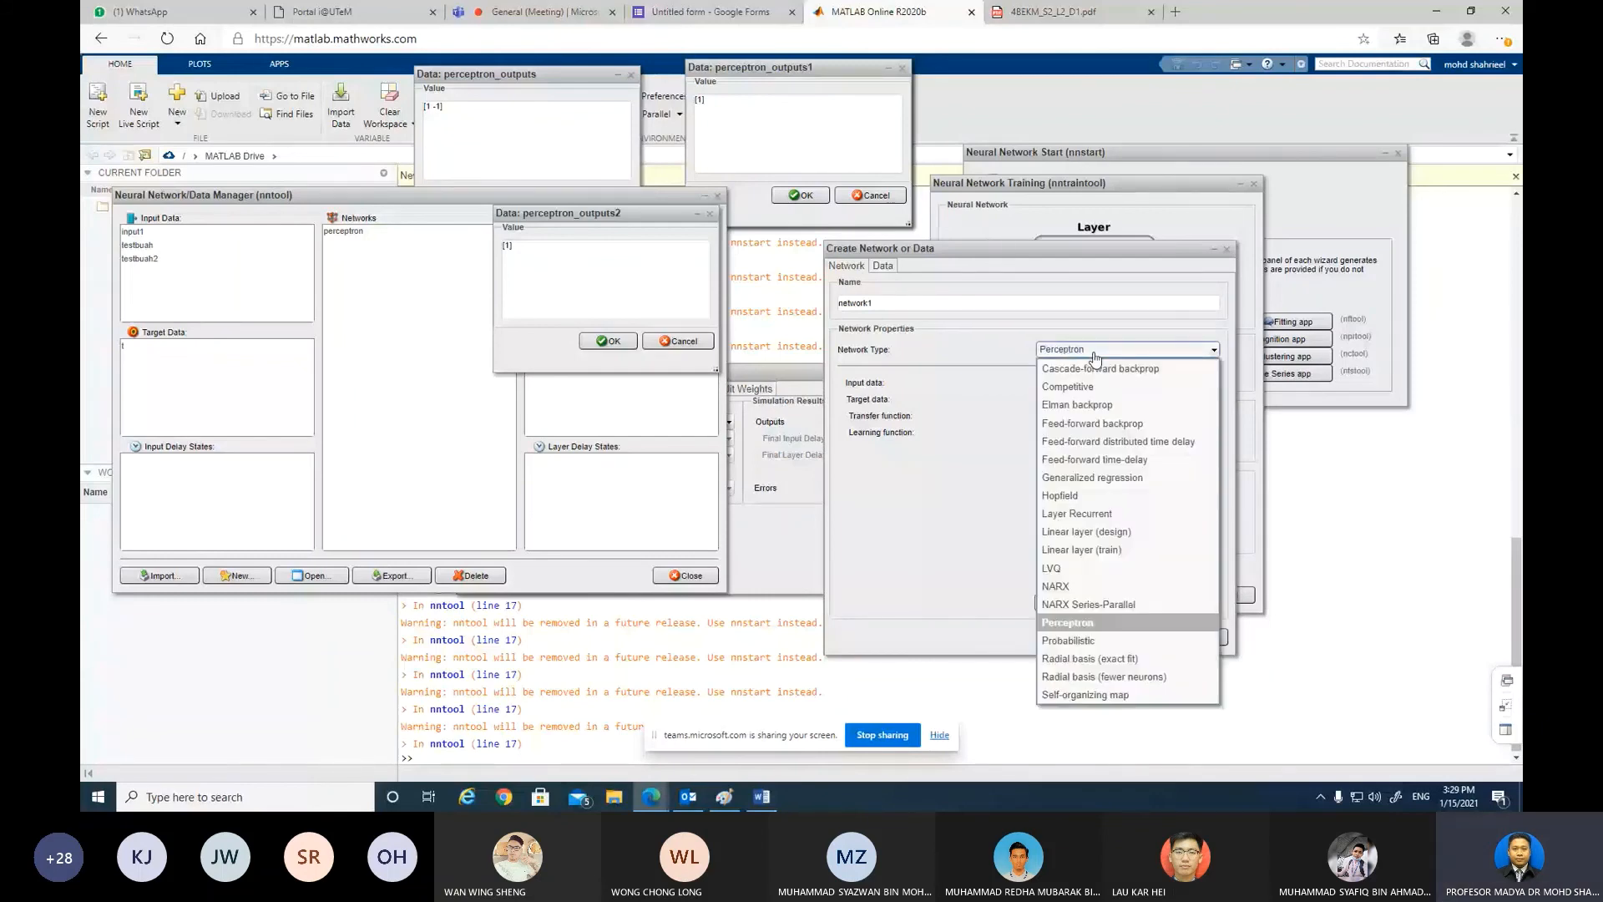
{"action": "left_click", "coordinate": [1071, 424]}
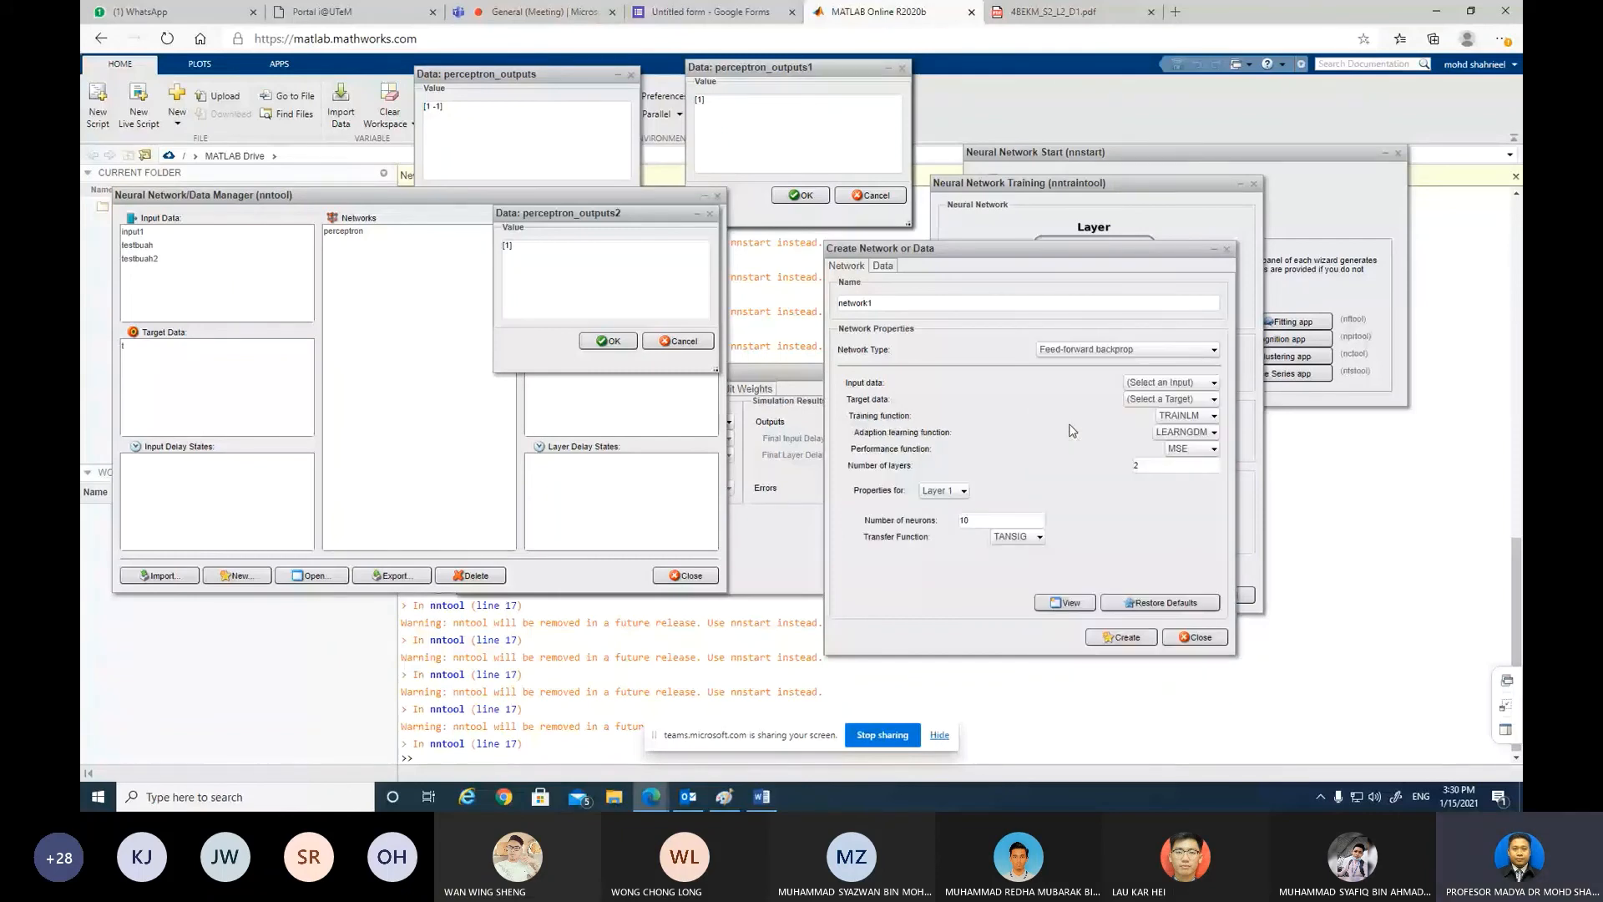
{"action": "left_click", "coordinate": [1173, 384]}
{"action": "left_click", "coordinate": [1161, 420]}
{"action": "left_click", "coordinate": [1181, 403]}
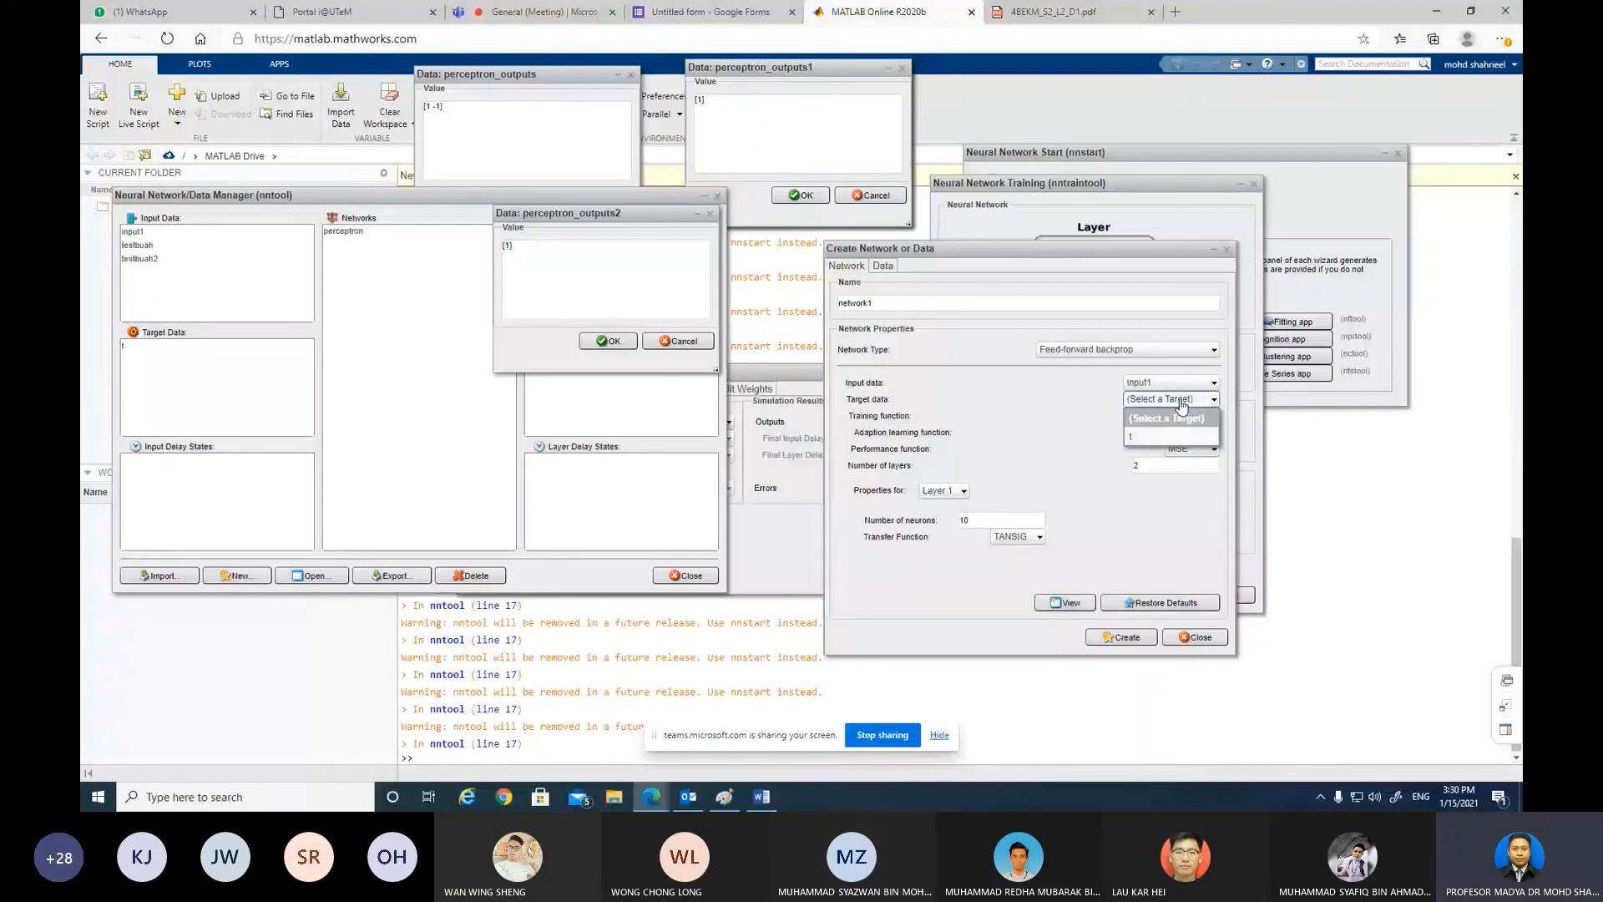
{"action": "left_click", "coordinate": [1184, 435]}
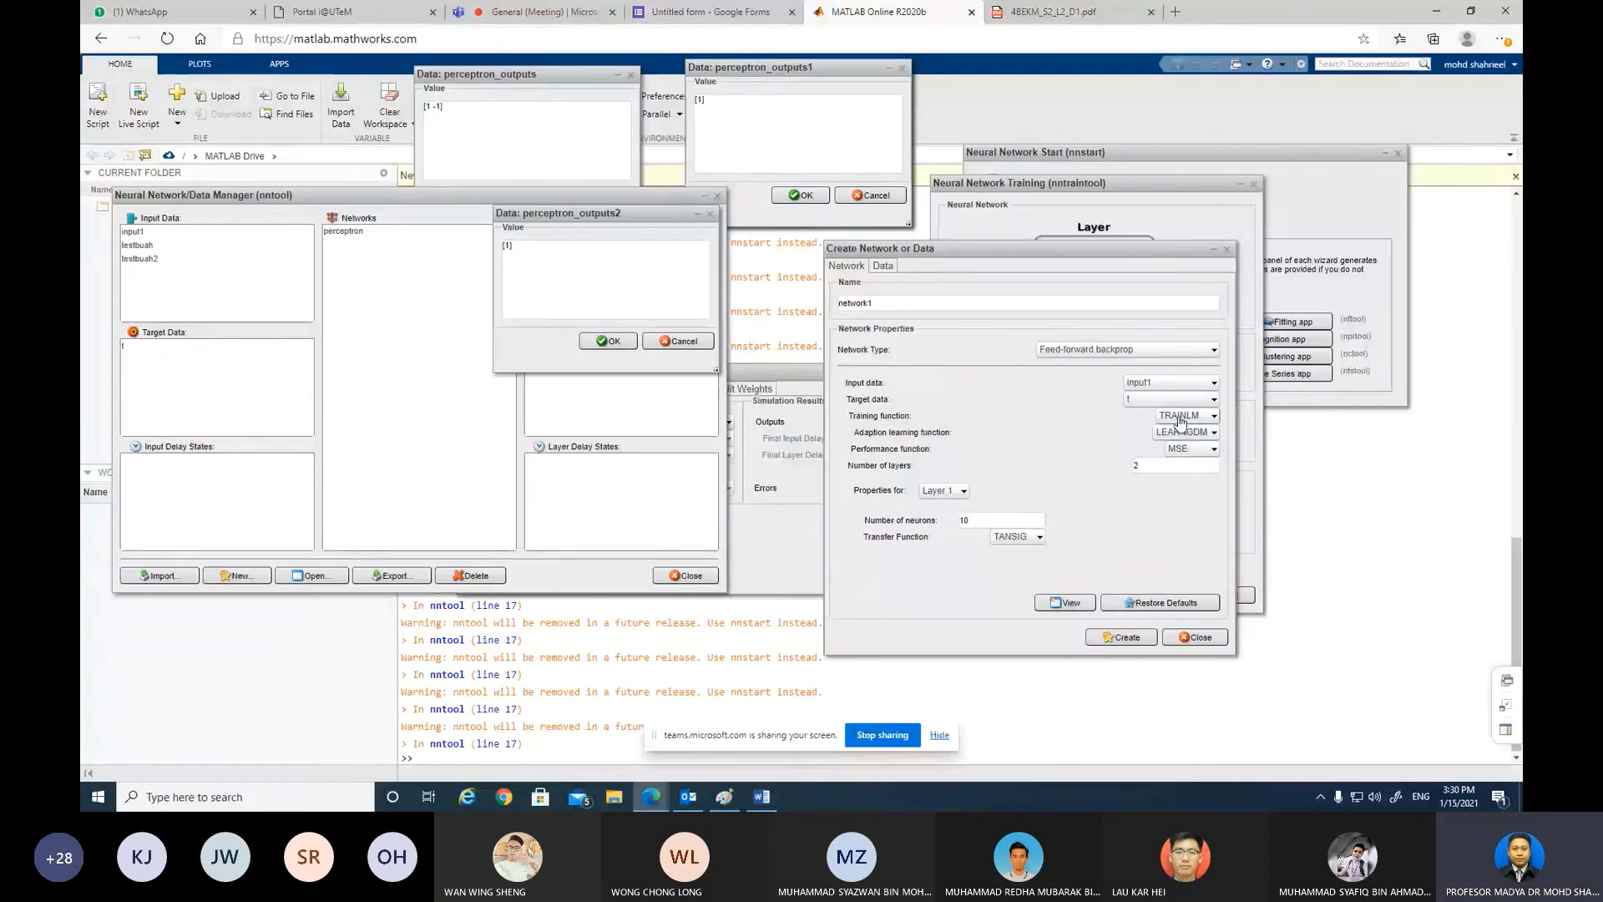
Step: Review the available training functions for the new network and select TRAINLM
{"action": "left_click", "coordinate": [1179, 417]}
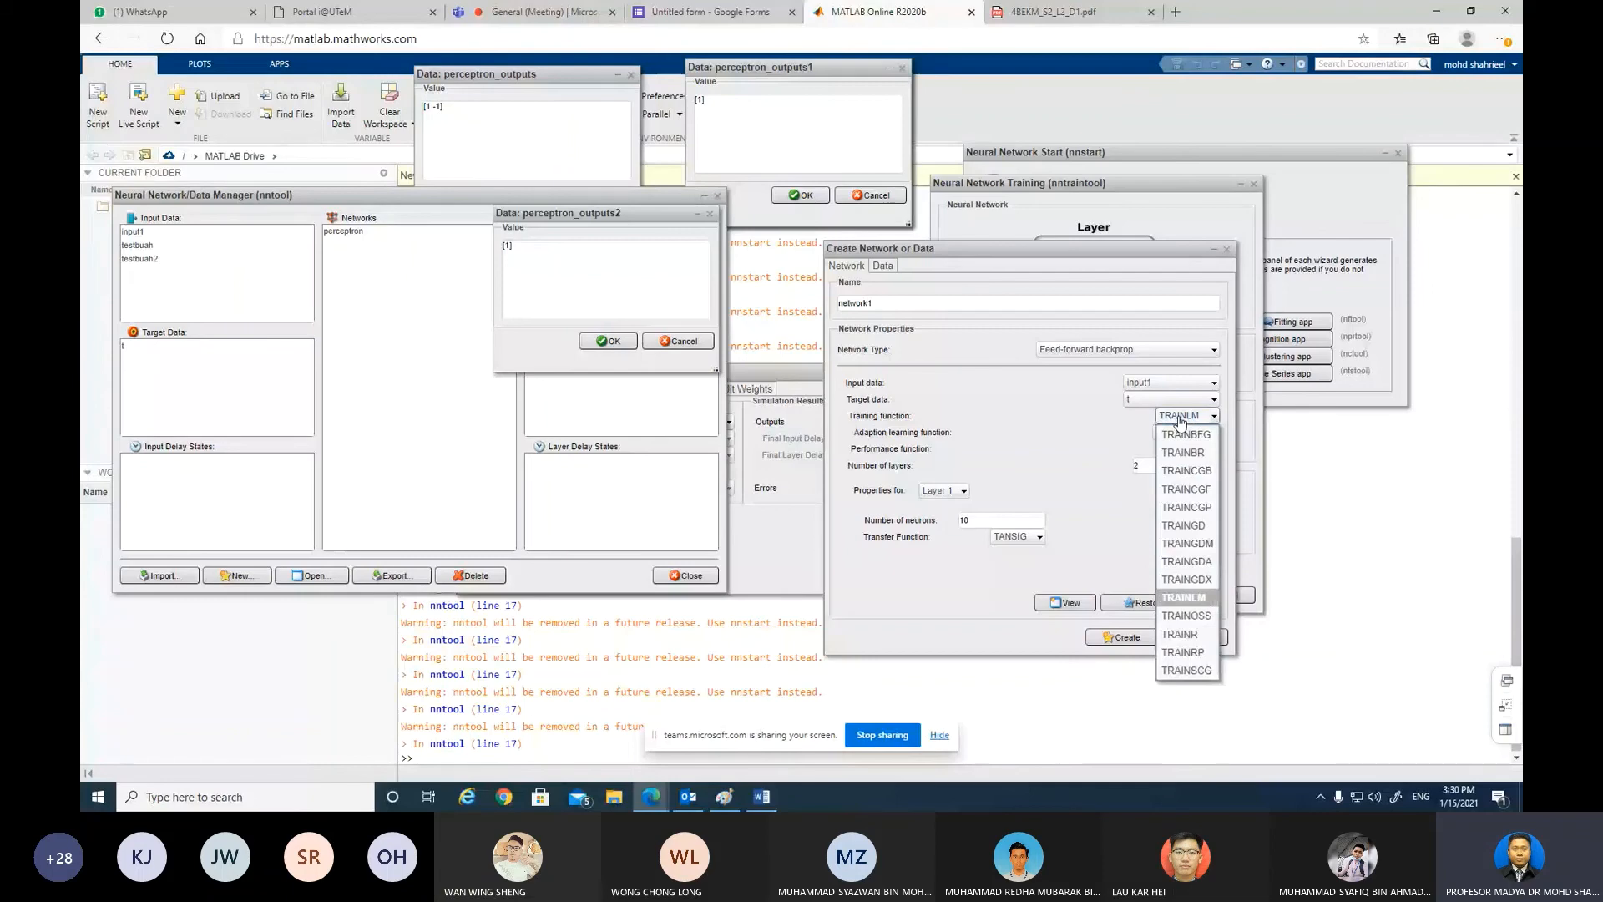
{"action": "left_click", "coordinate": [1195, 420]}
{"action": "left_click", "coordinate": [1196, 420]}
{"action": "left_click", "coordinate": [1185, 597]}
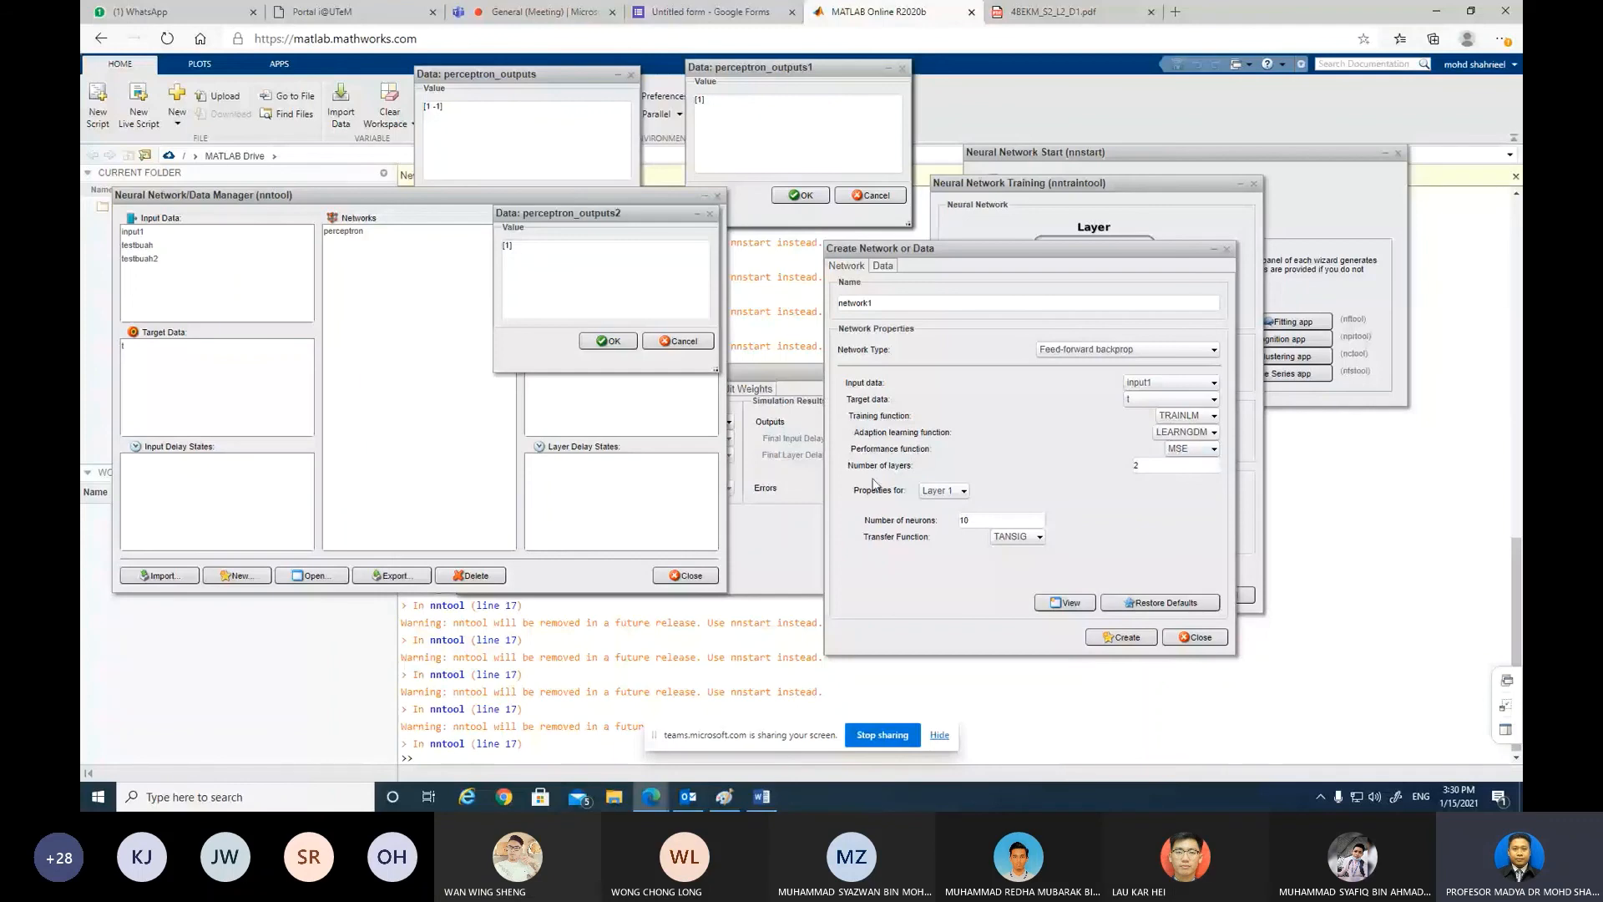
Step: Set the number of layers to 4 and display the network diagram above the creation form
{"action": "left_click", "coordinate": [1140, 466]}
{"action": "key", "text": "BackSpace"}
{"action": "type", "text": "4"}
{"action": "left_click", "coordinate": [1070, 603]}
{"action": "left_click_drag", "start_coordinate": [698, 349], "coordinate": [651, 235]}
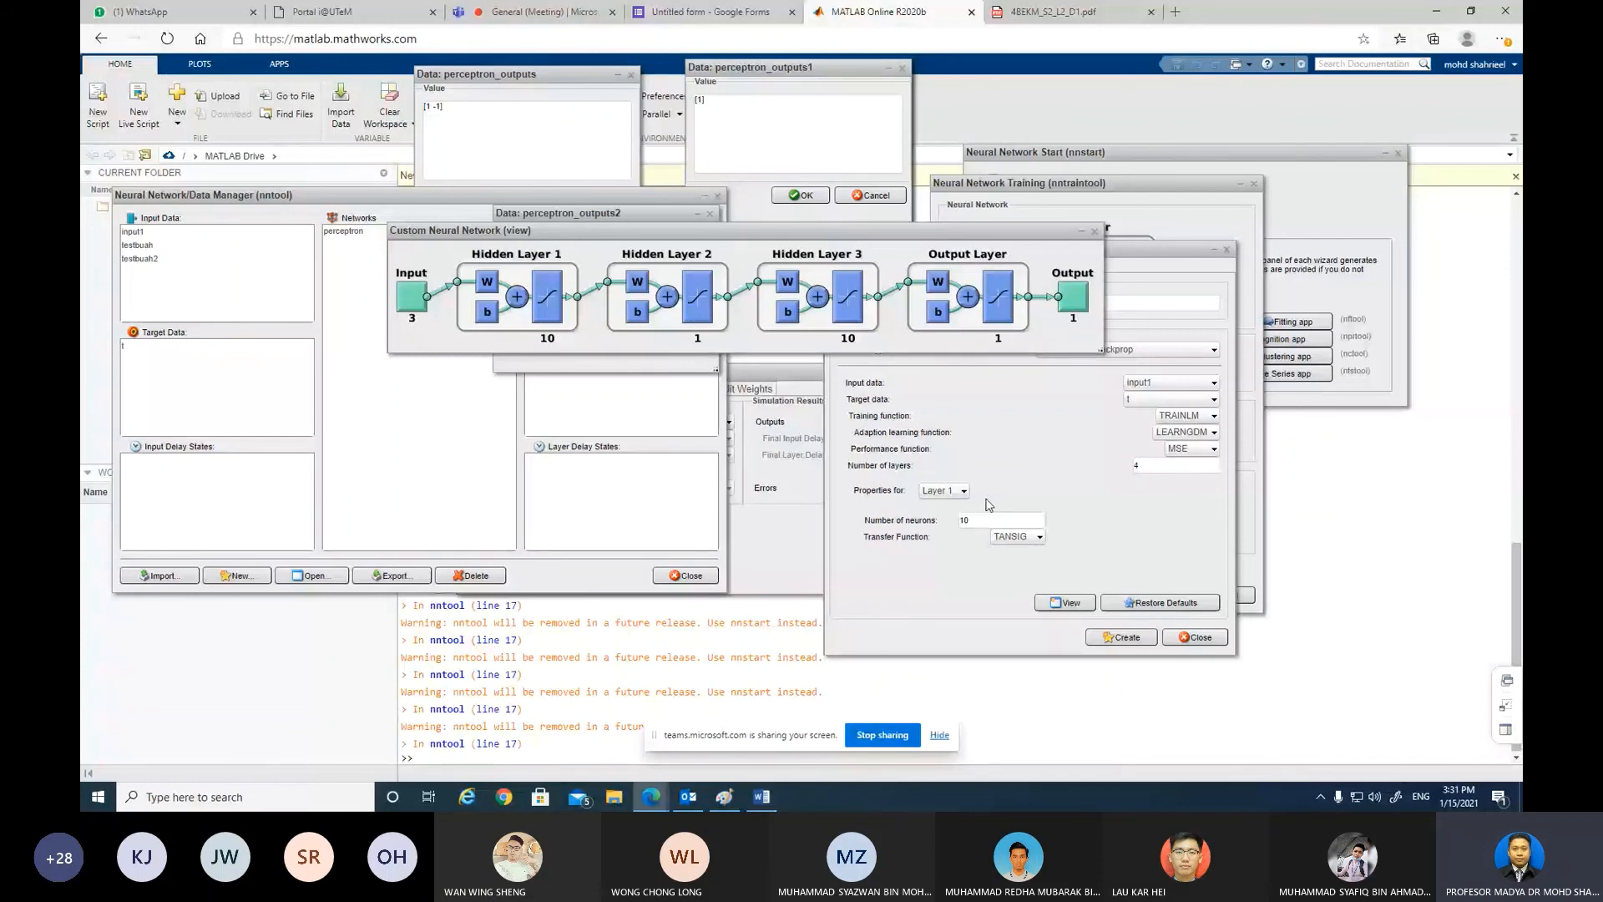
Step: Arrange the network creation form and the network diagram so that the full diagram sits above the layer settings
{"action": "left_click", "coordinate": [949, 530]}
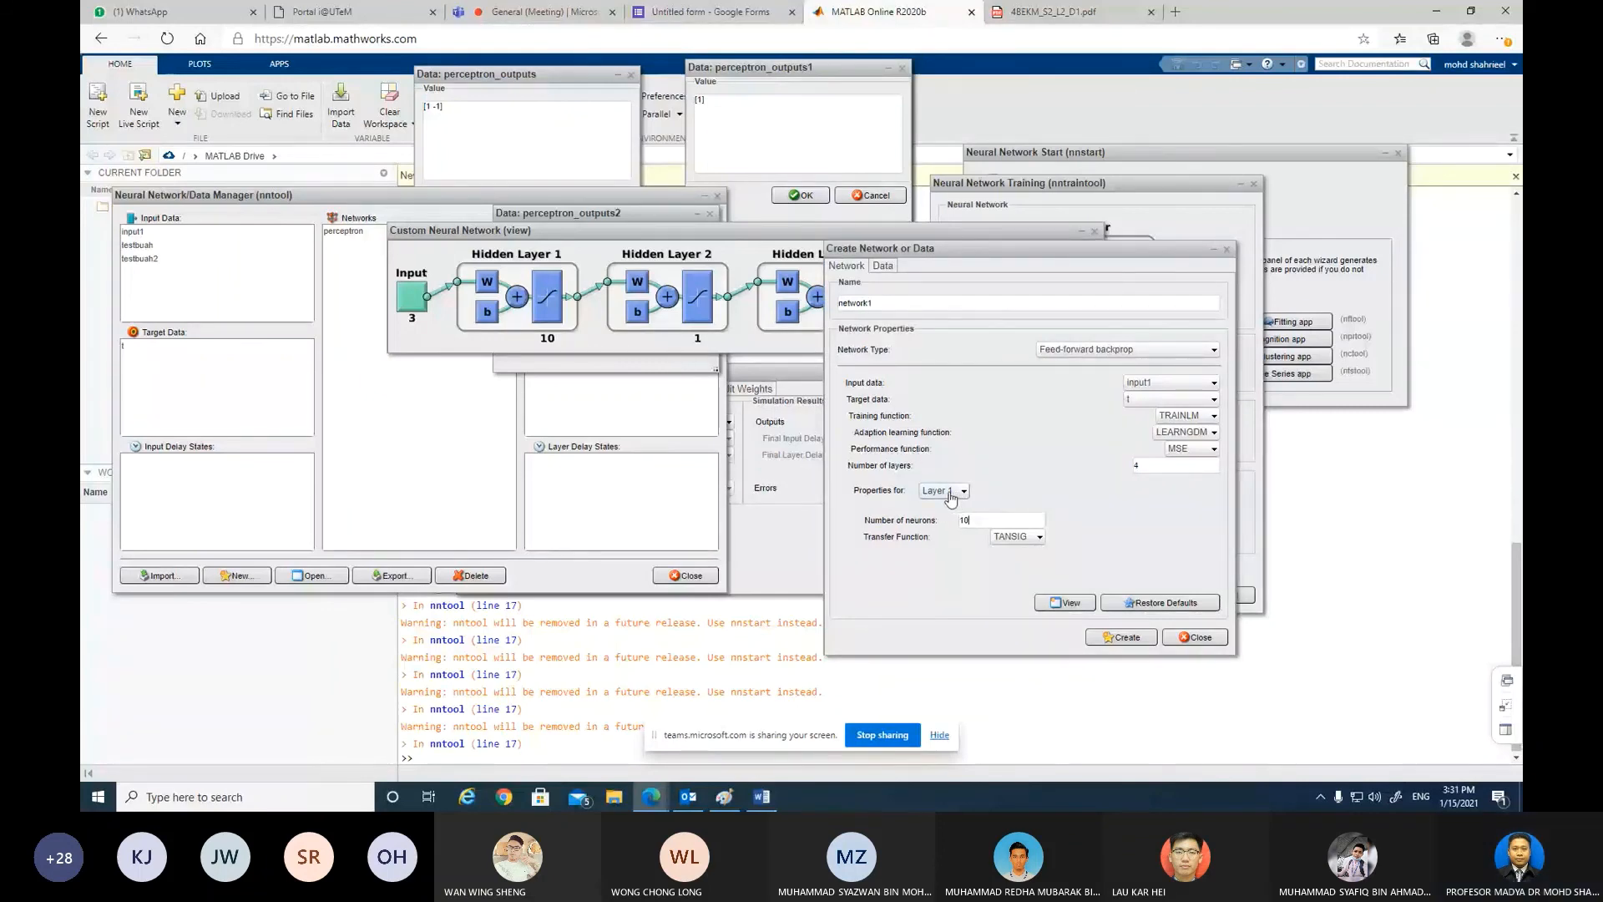
{"action": "left_click_drag", "start_coordinate": [1072, 247], "coordinate": [1233, 217]}
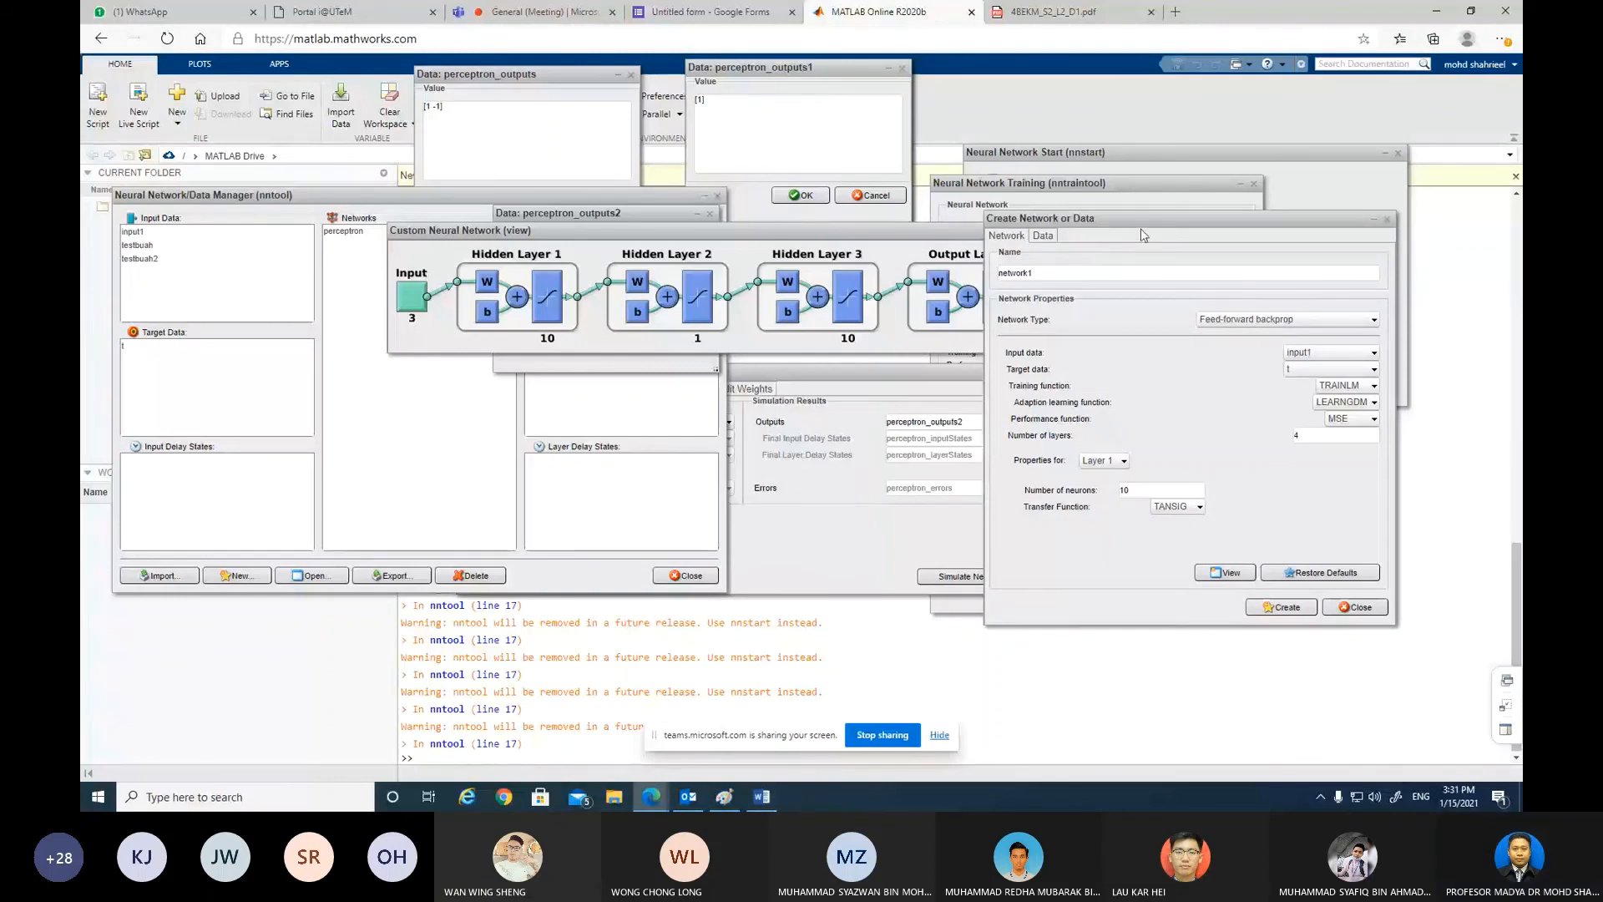
{"action": "left_click_drag", "start_coordinate": [1142, 234], "coordinate": [962, 376]}
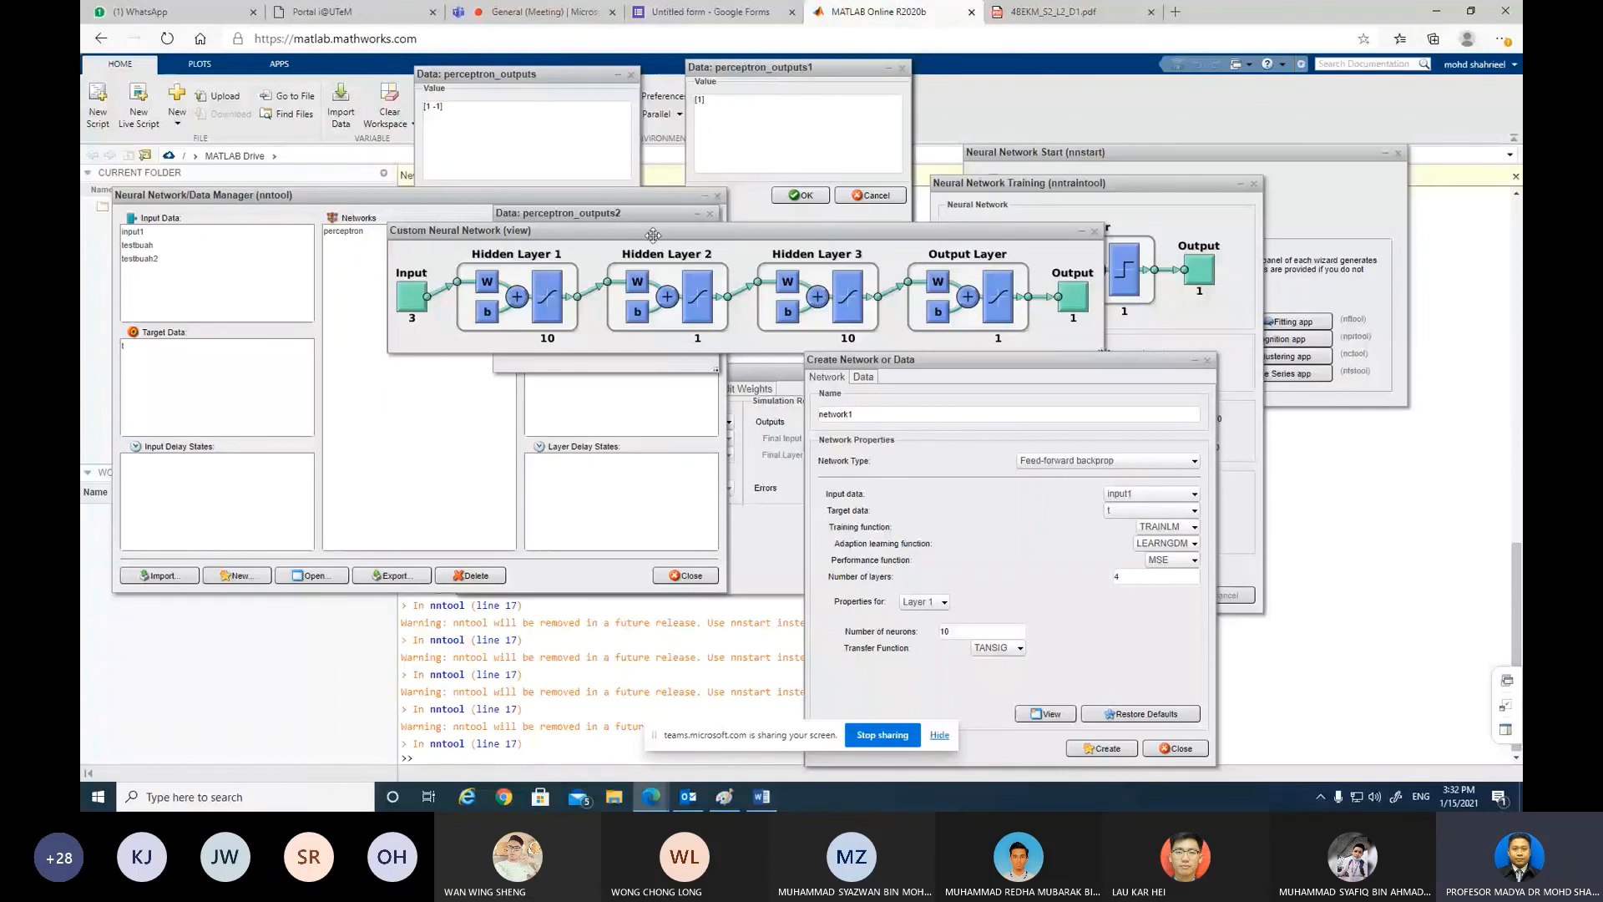
{"action": "left_click_drag", "start_coordinate": [653, 234], "coordinate": [739, 230]}
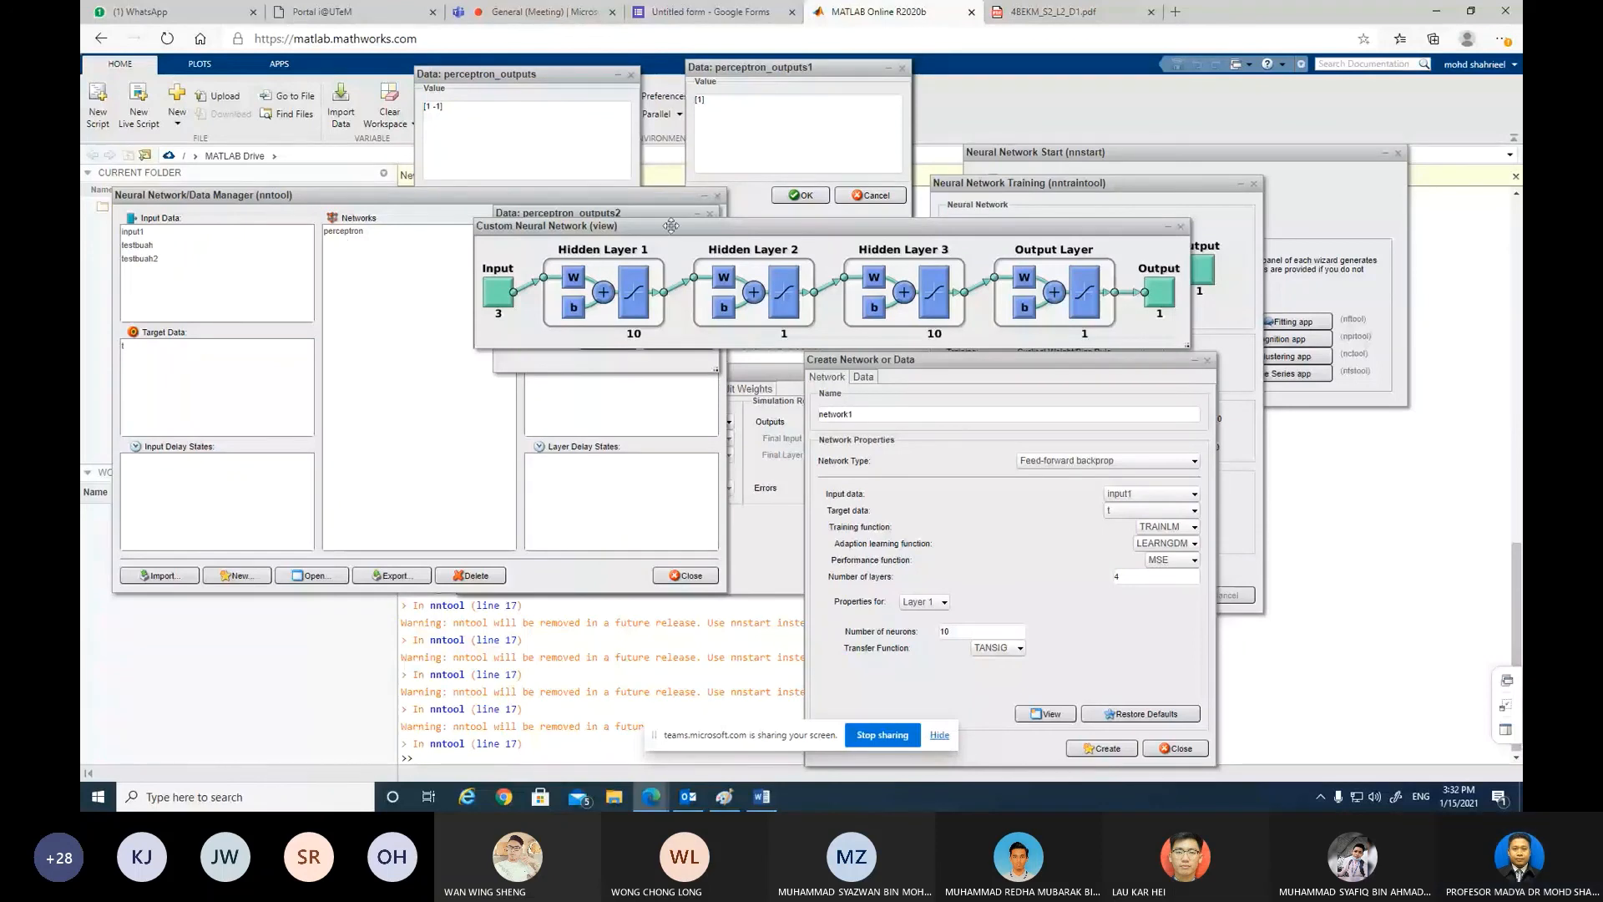
{"action": "left_click_drag", "start_coordinate": [671, 225], "coordinate": [690, 244]}
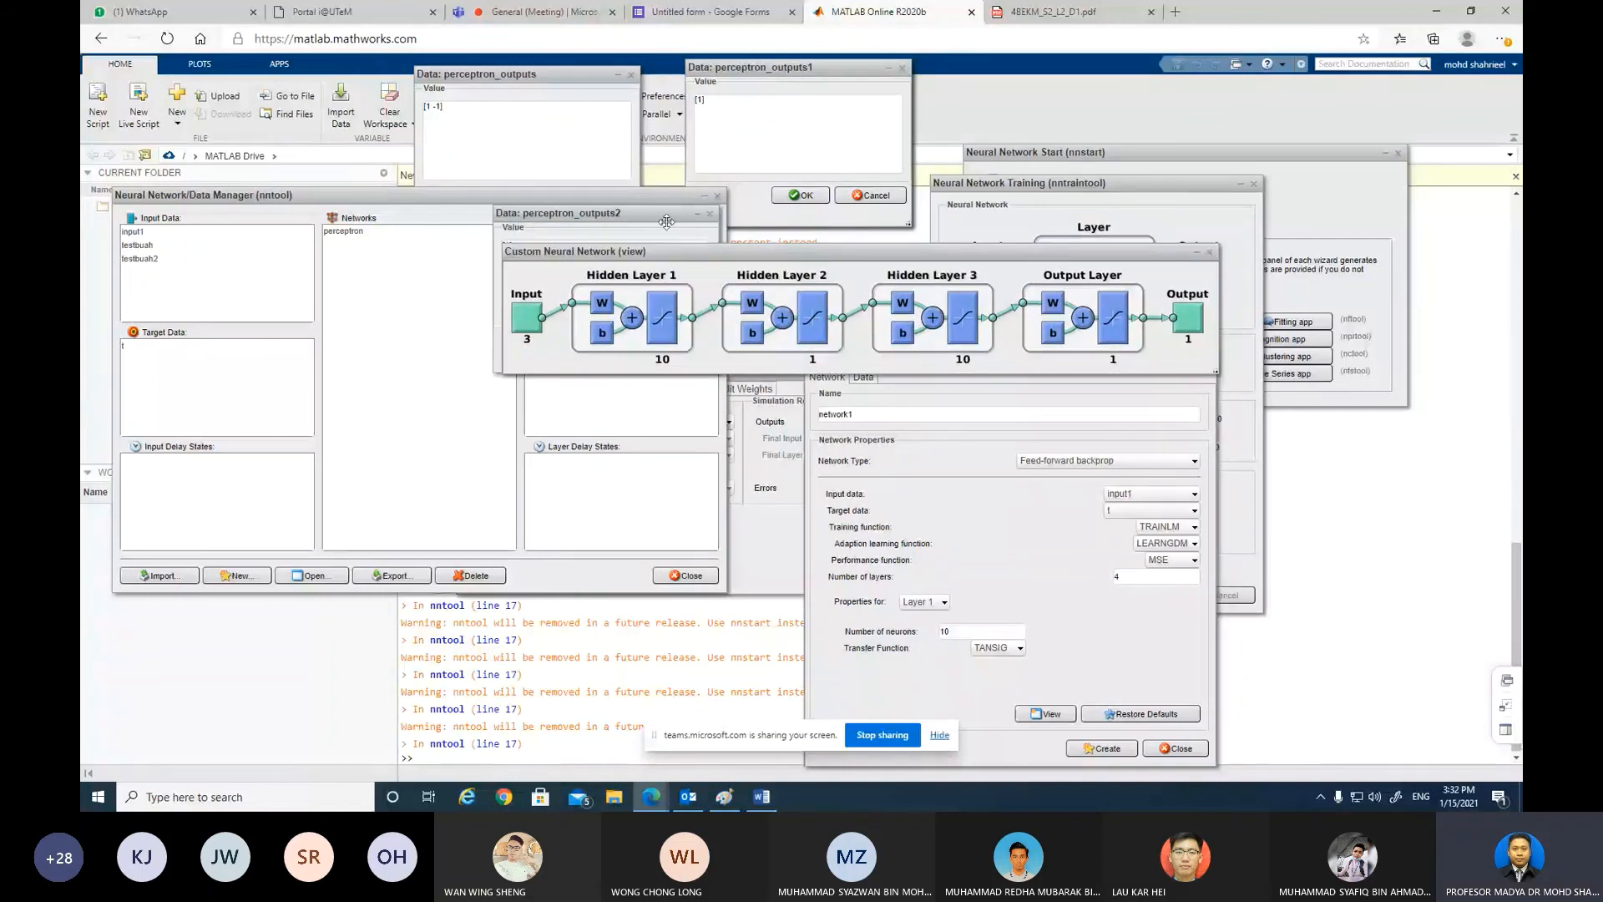